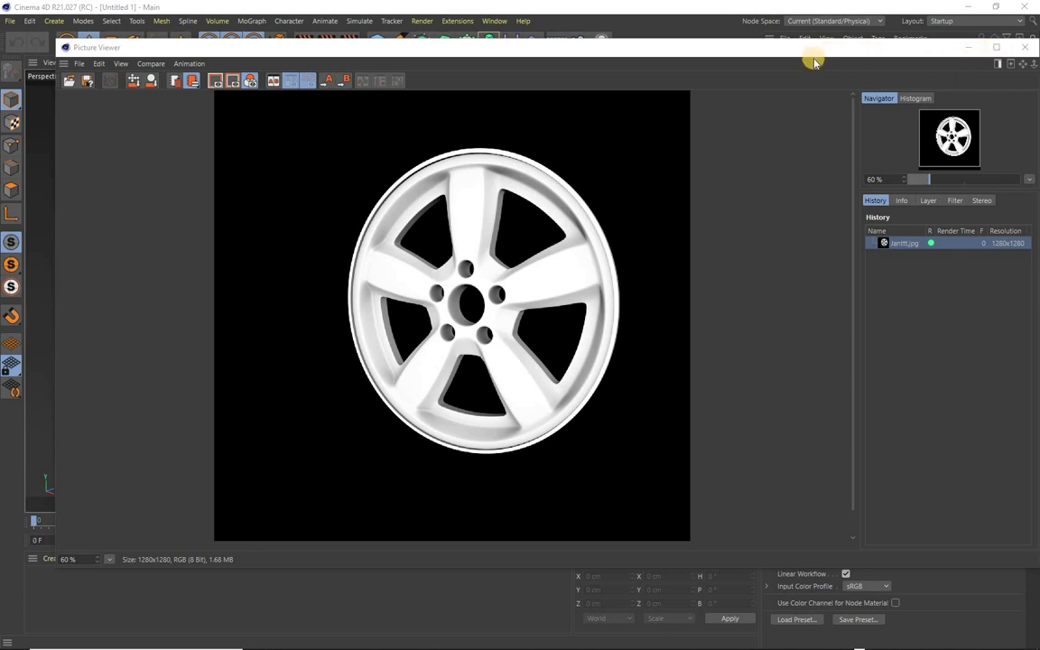
Step: Switch to the Front view and browse for a background image in its Back settings
click(1023, 52)
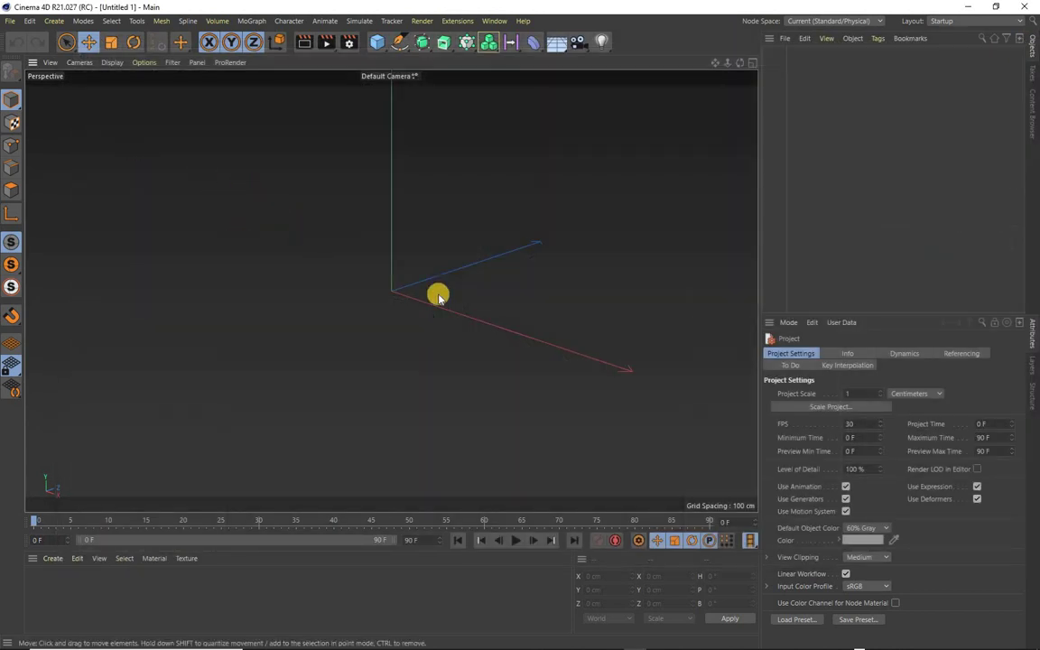
key(F4)
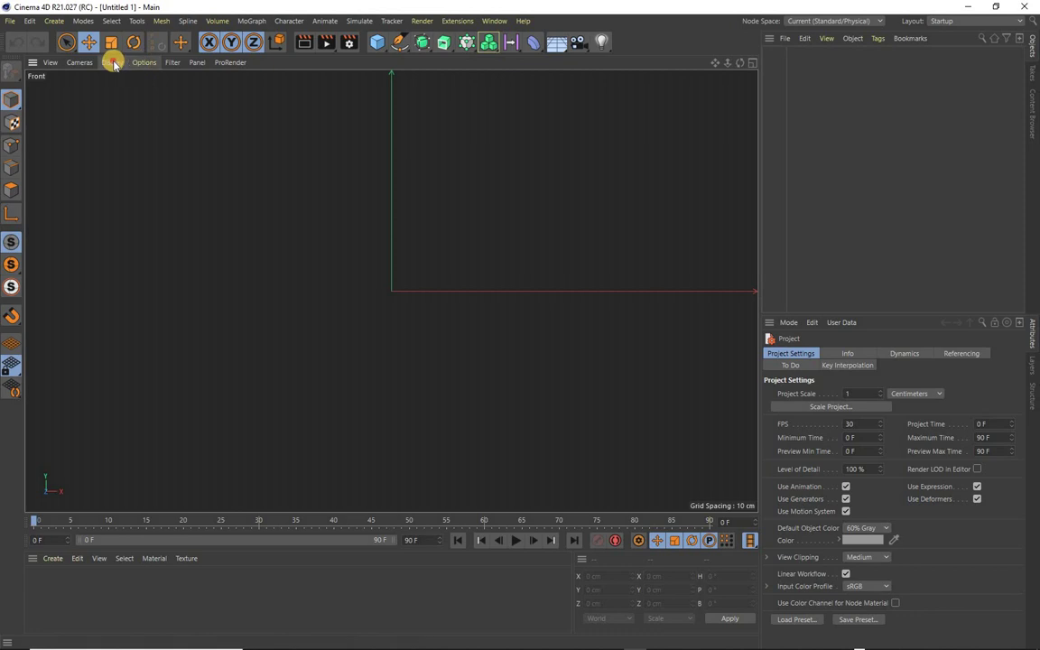
click(112, 63)
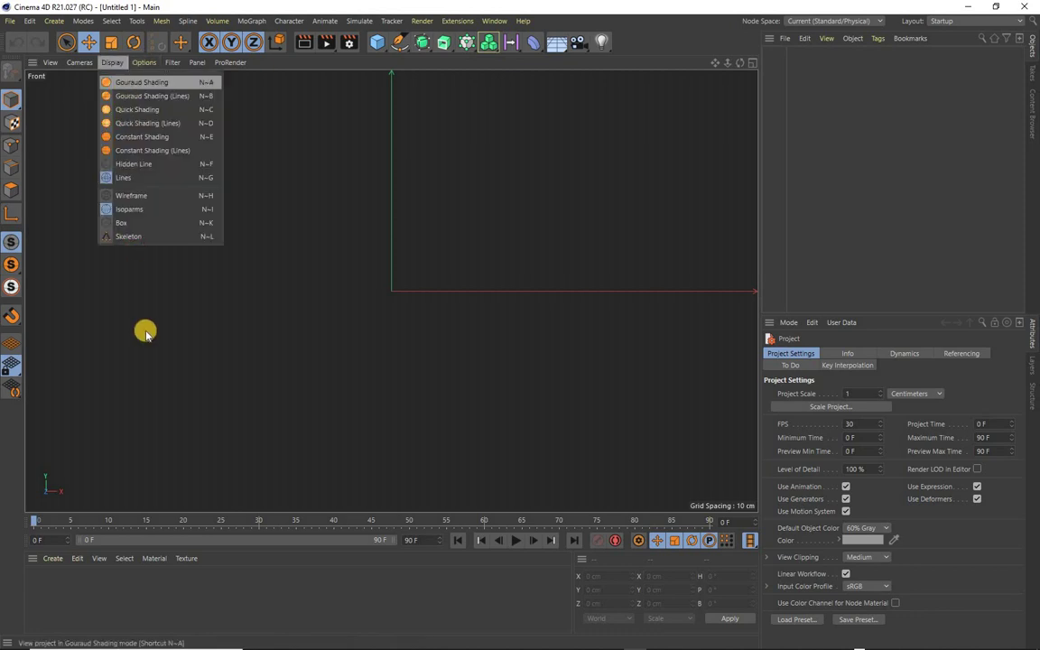
click(144, 63)
click(171, 405)
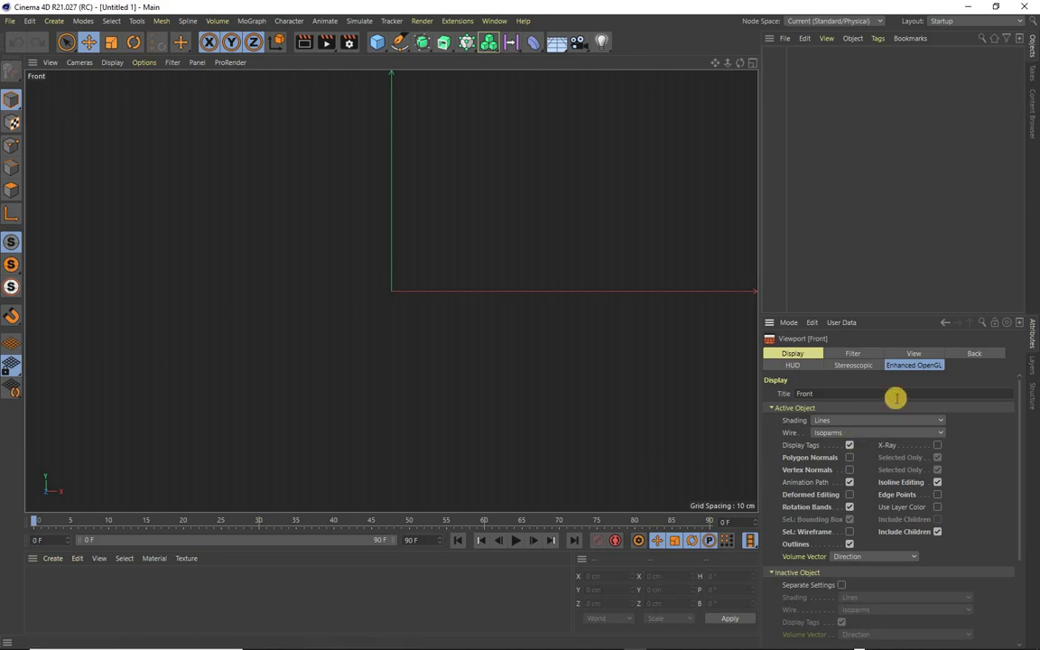
click(972, 352)
click(1011, 405)
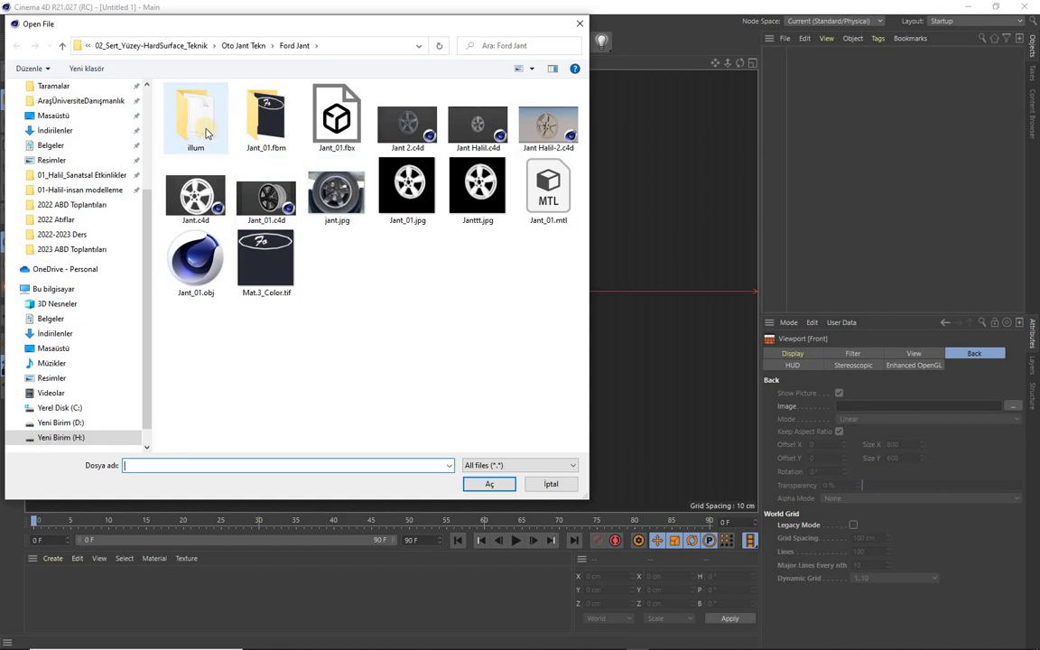
Step: Load jant.jpg as the Front view's background image
click(337, 203)
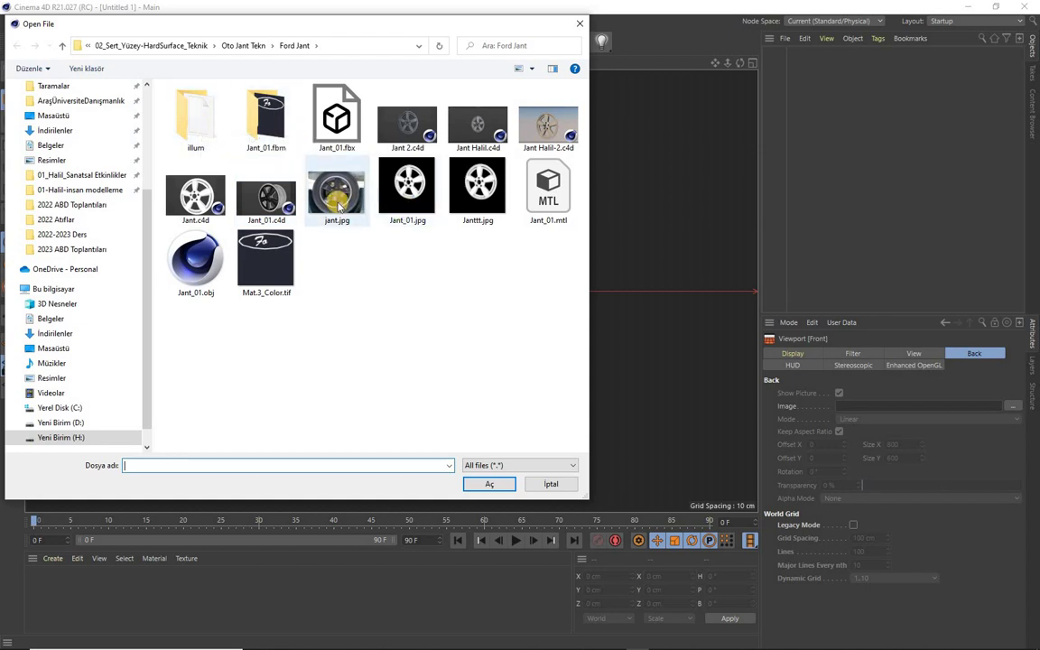
click(193, 114)
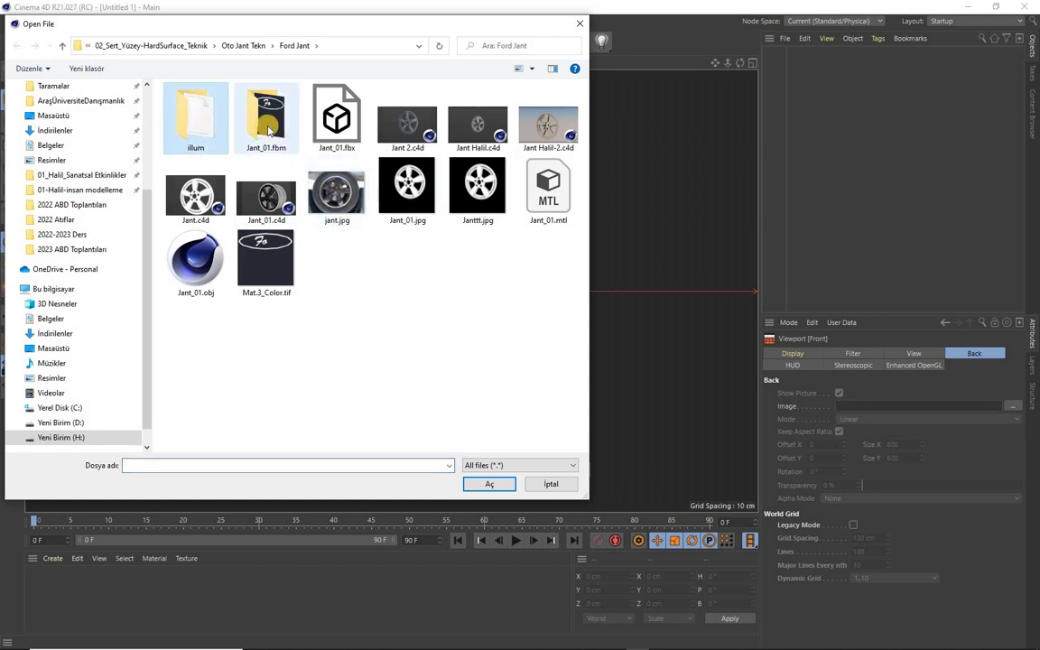
click(332, 199)
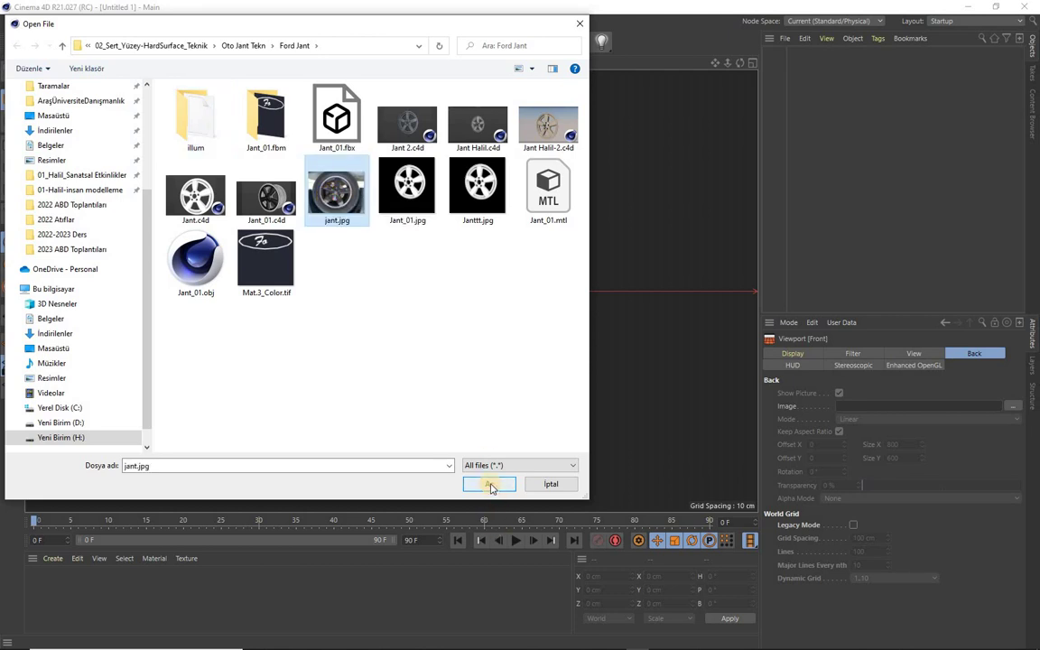
click(490, 485)
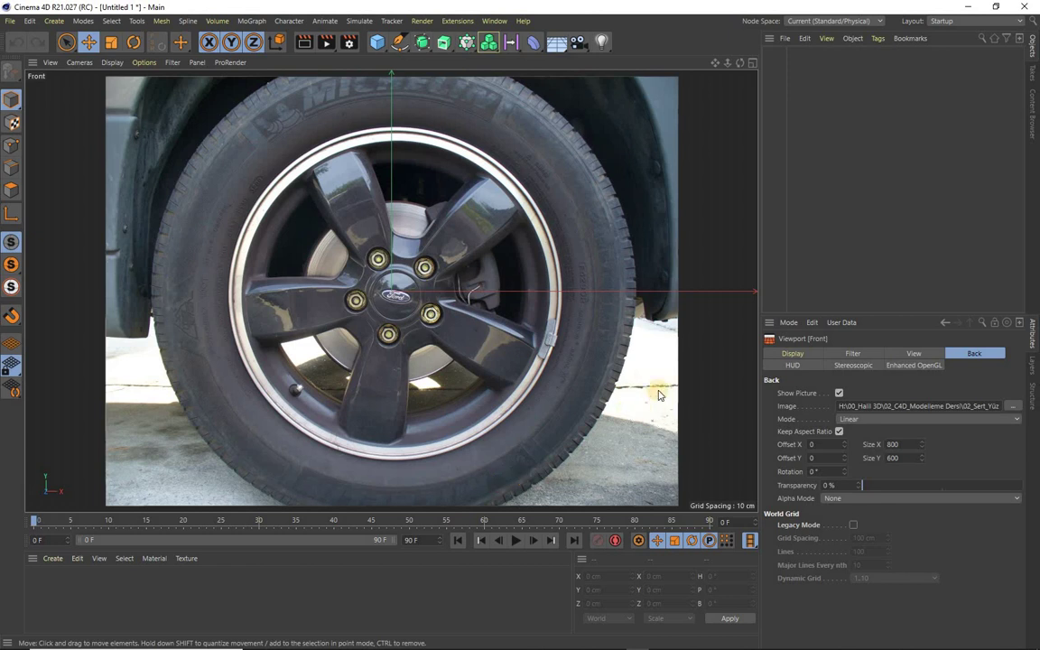
Step: Zoom the Front view in until the wheel photo's rim, spokes and hub fill it
drag(727, 62, 519, 324)
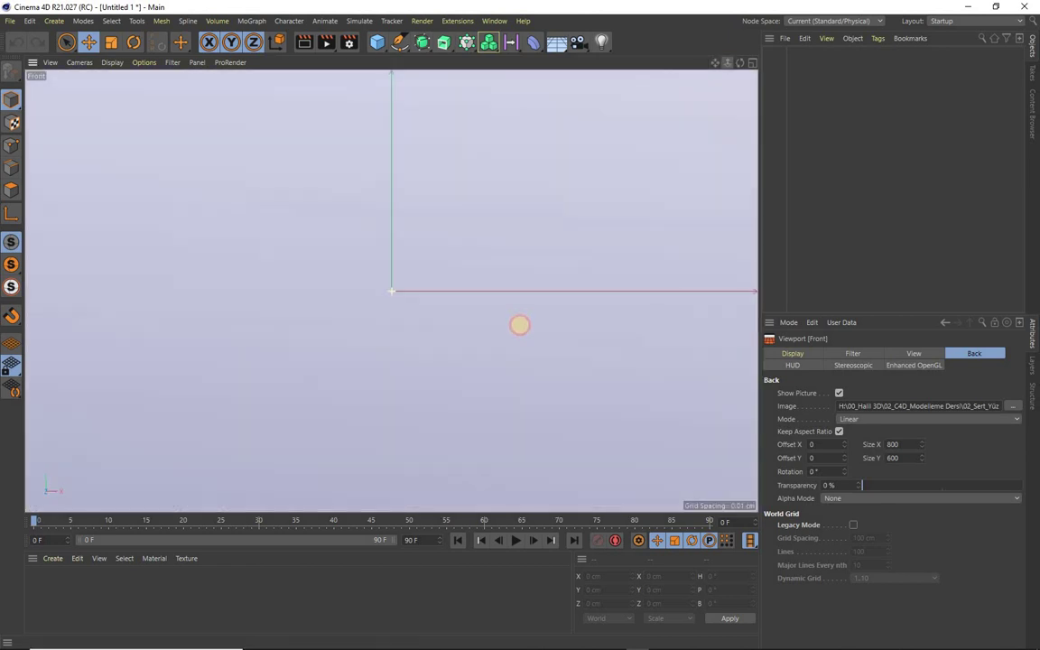
scroll(519, 325, down, 5)
scroll(519, 325, down, 5)
scroll(519, 325, down, 5)
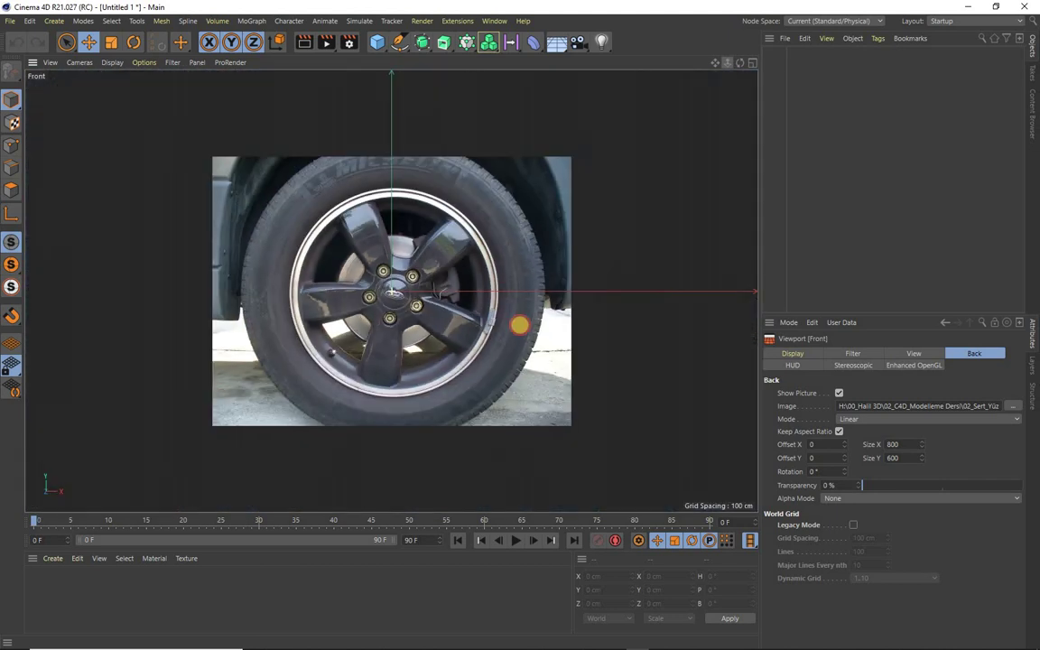
scroll(519, 325, down, 2)
scroll(519, 325, up, 3)
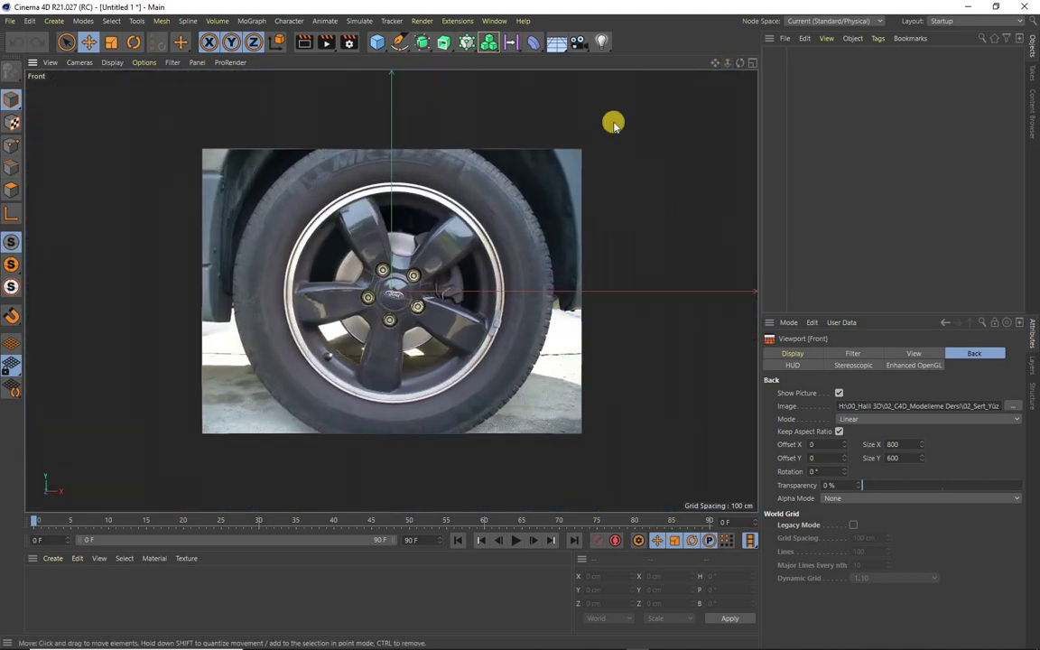
drag(727, 62, 520, 325)
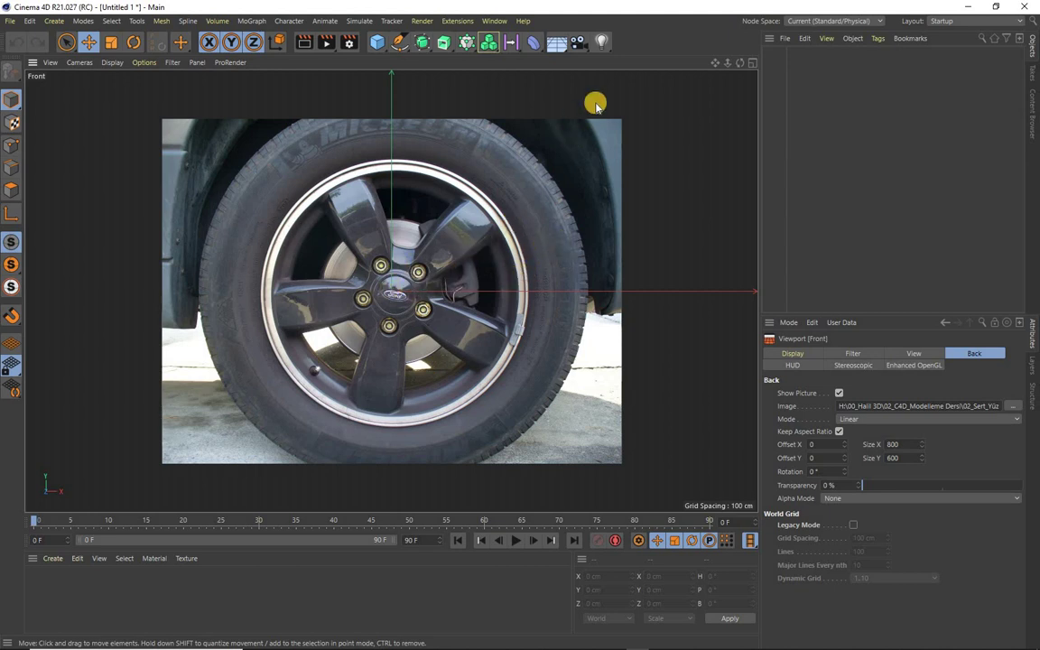
scroll(520, 316, up, 5)
scroll(520, 325, up, 2)
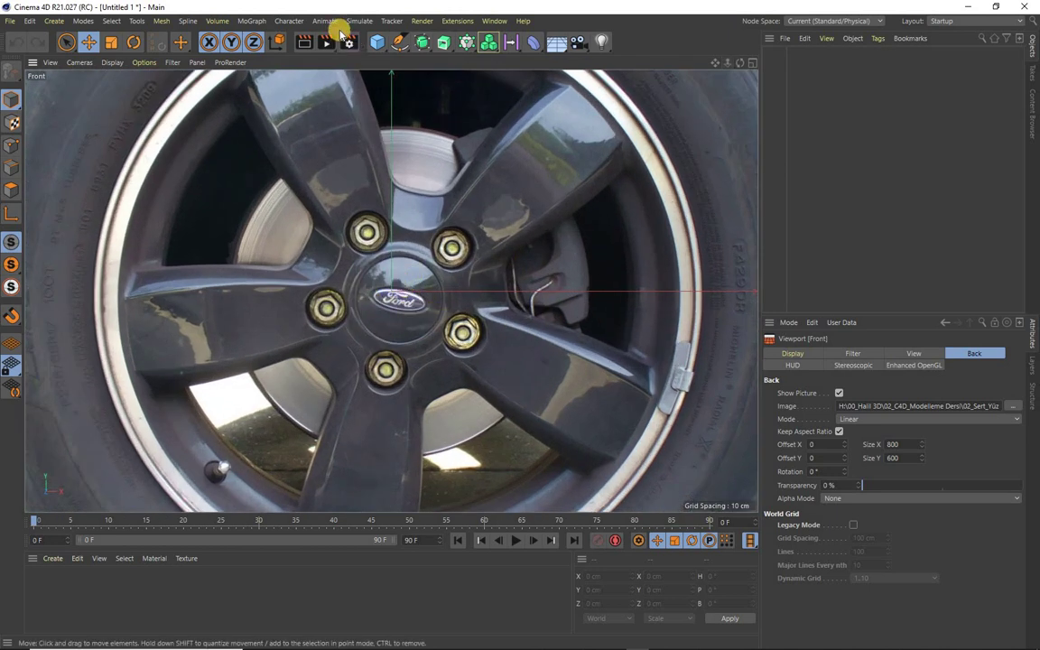
Step: Add a Circle spline and scale it down to 70.8 cm around the hub
drag(402, 42, 489, 70)
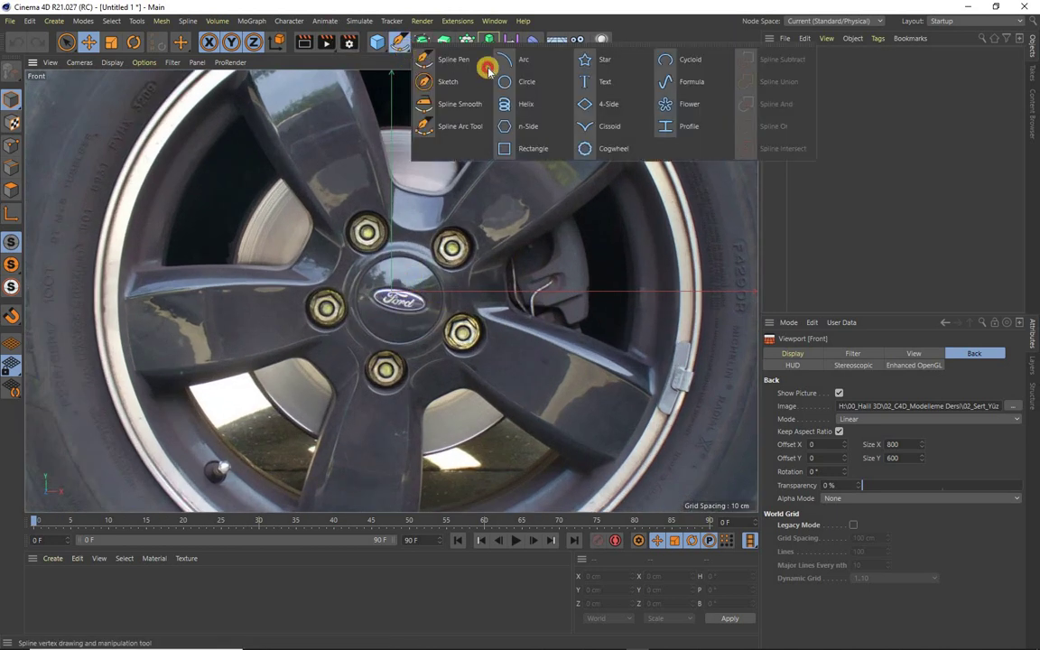
click(536, 84)
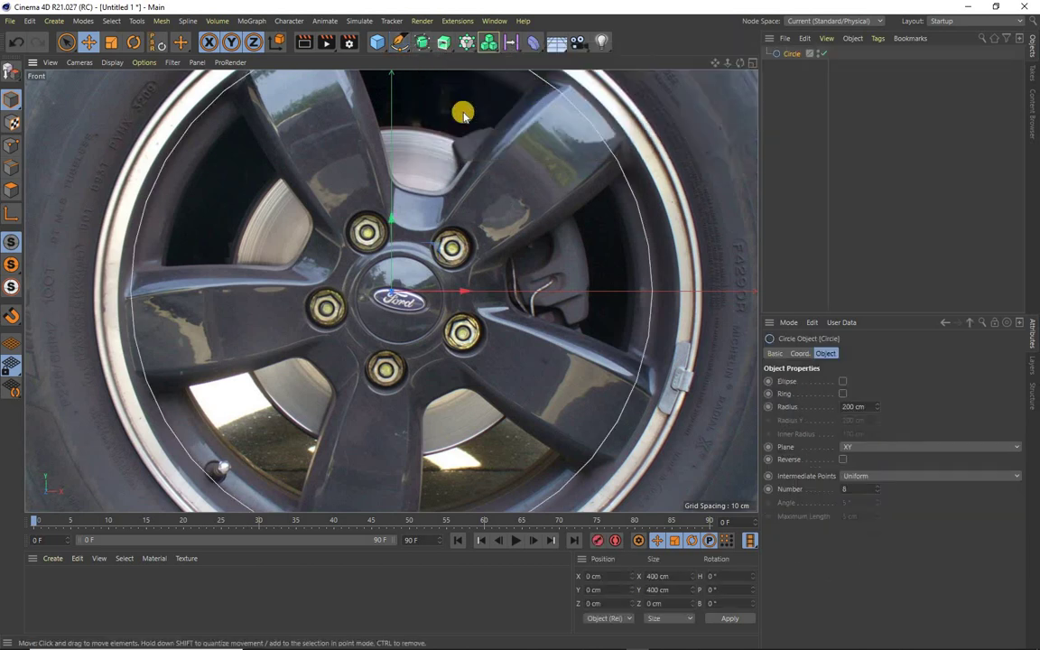
click(111, 42)
mouse_move(635, 157)
mouse_down()
mouse_move(360, 307)
mouse_move(460, 261)
mouse_move(488, 342)
mouse_move(437, 345)
mouse_up()
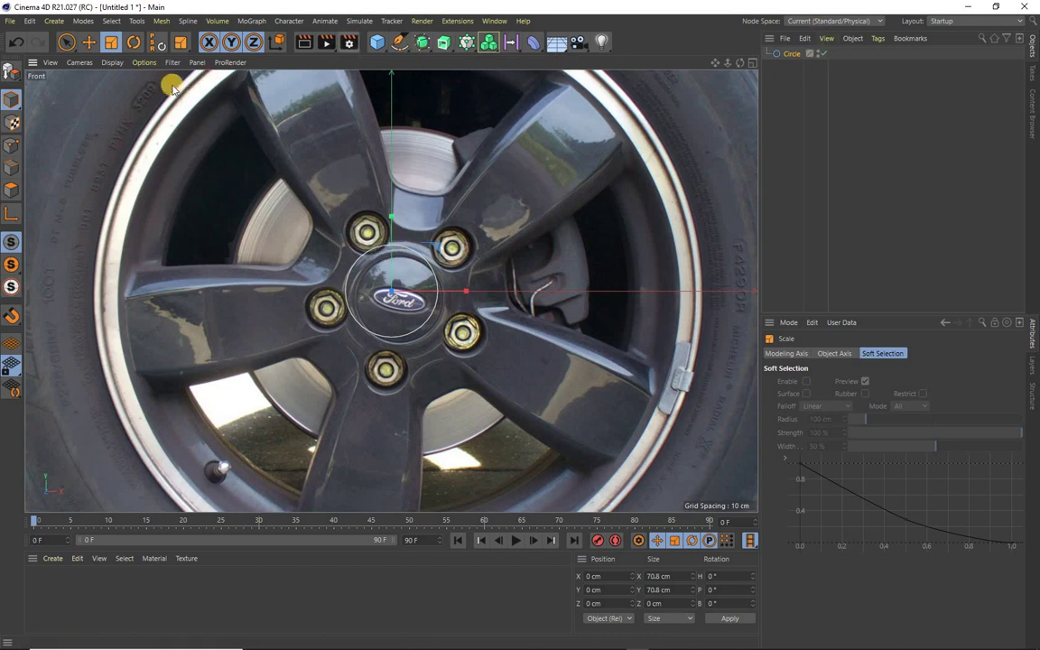
Step: Reopen the Front background settings and step the photo's horizontal offset to -6
click(141, 63)
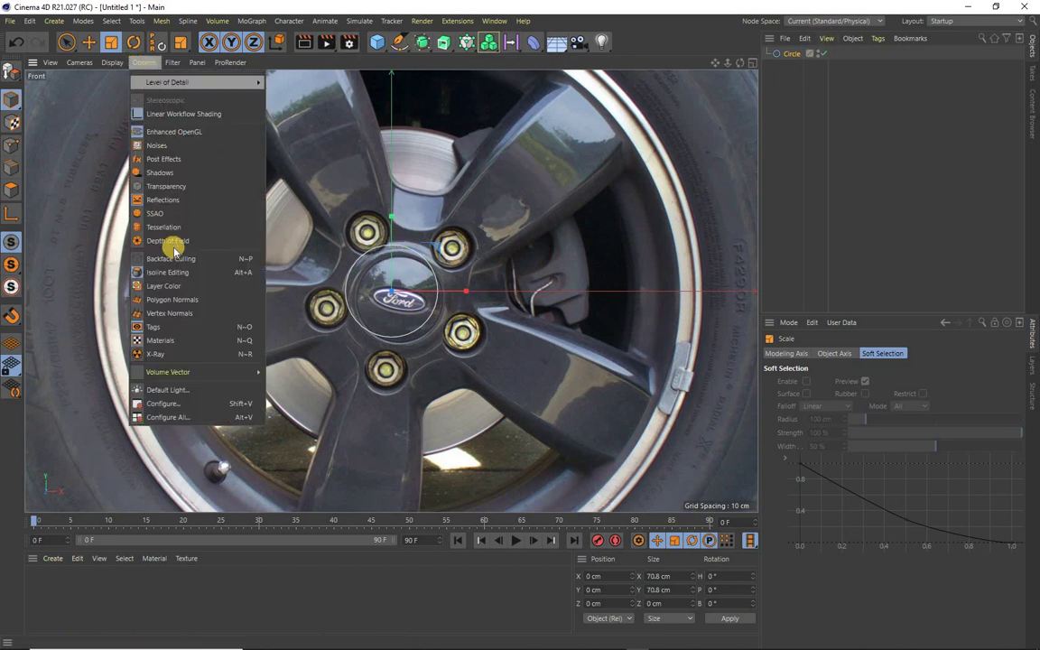
click(182, 405)
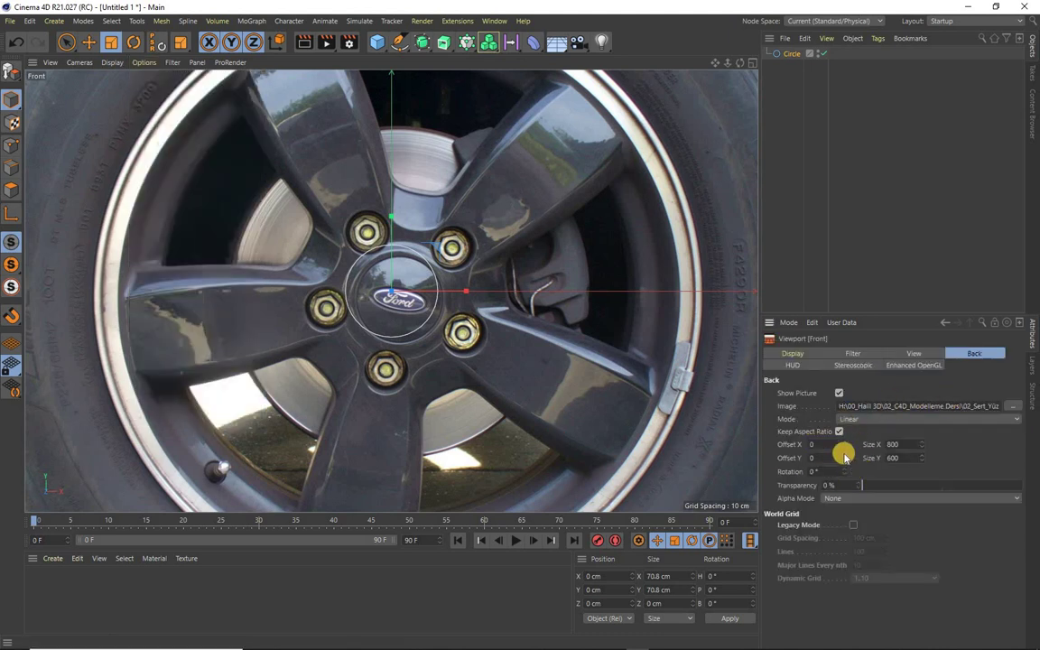
drag(845, 457, 844, 457)
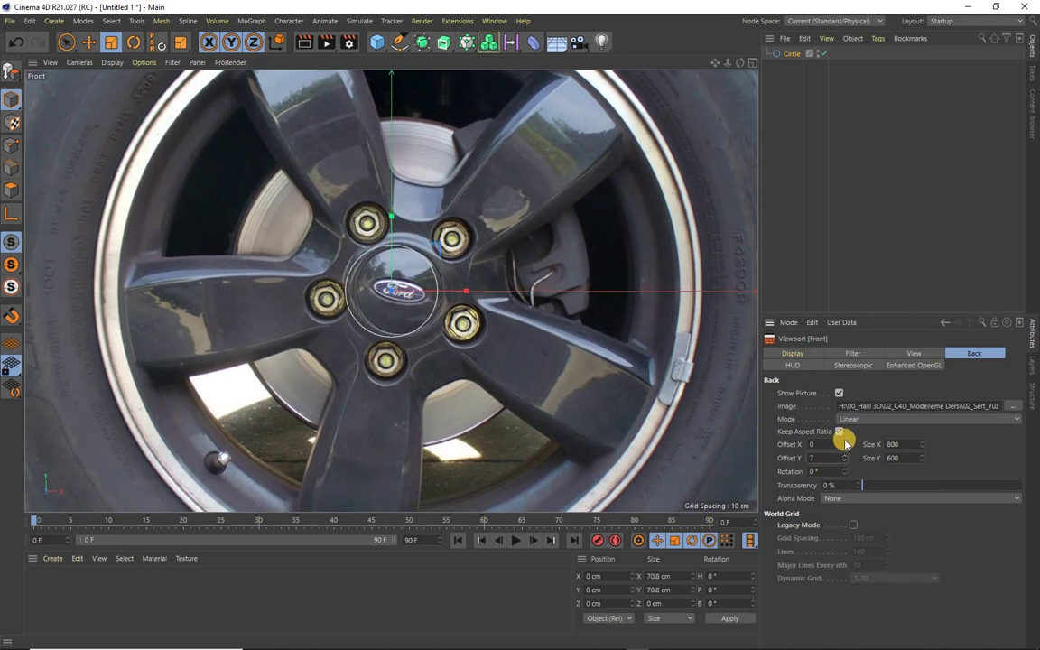
click(845, 443)
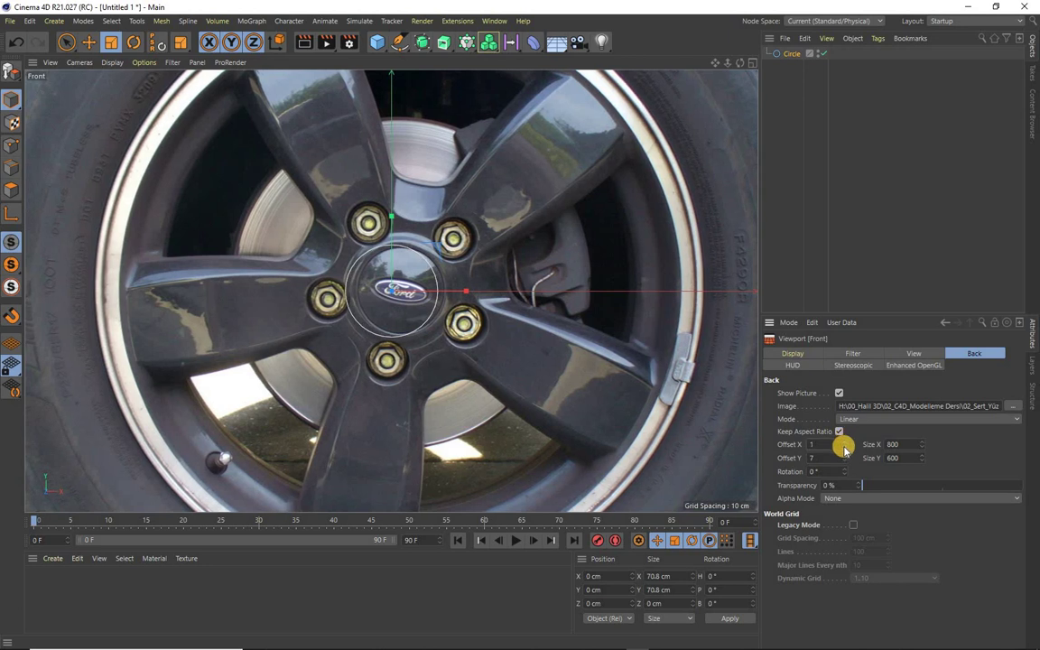
click(844, 448)
click(845, 448)
click(845, 448)
click(845, 448)
click(845, 448)
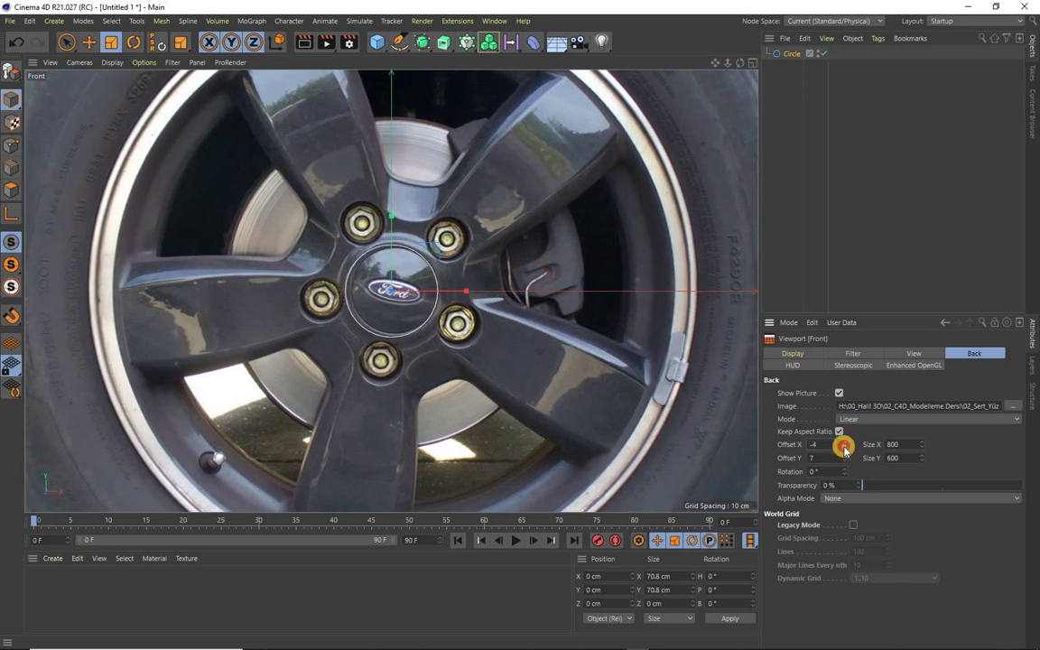
click(845, 447)
click(844, 448)
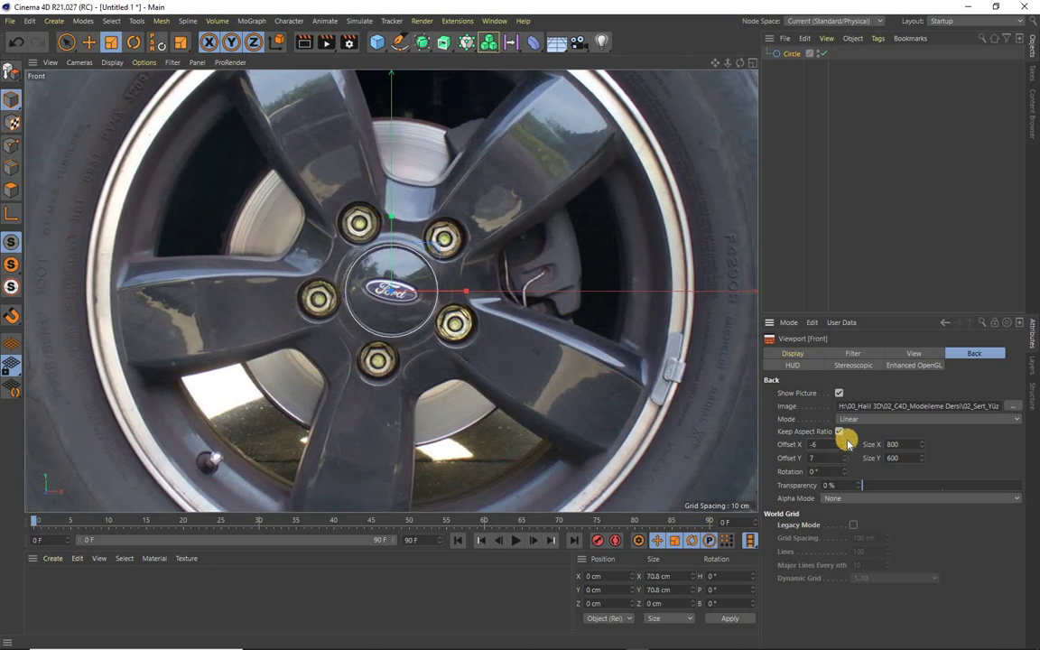
Step: Adjust the photo's vertical offset, settling on Offset Y of 6
click(846, 457)
click(846, 459)
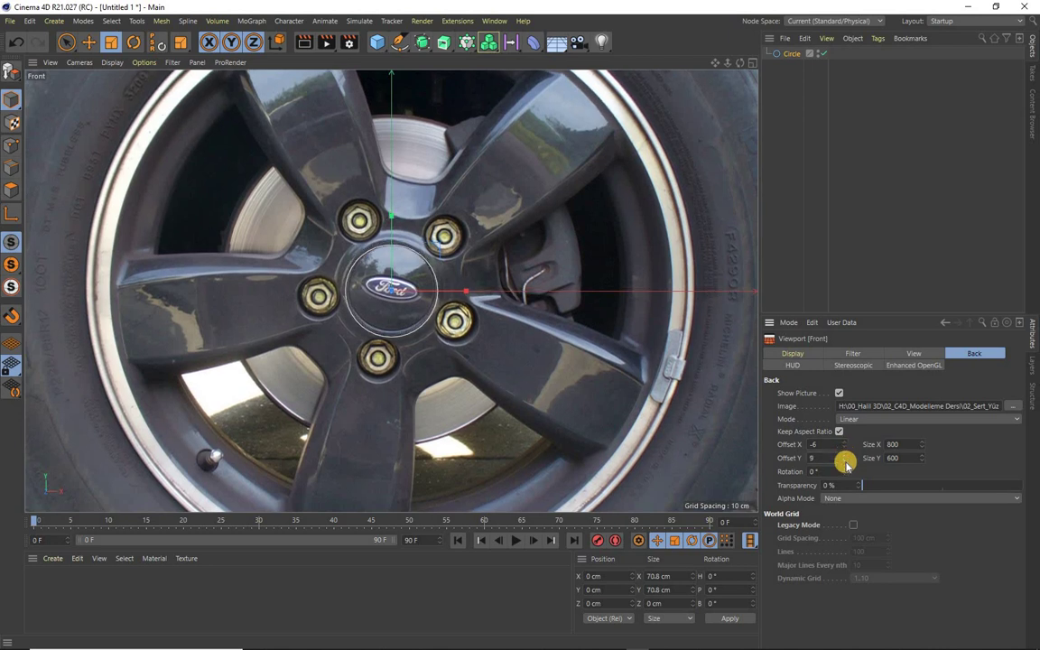
click(846, 461)
click(846, 461)
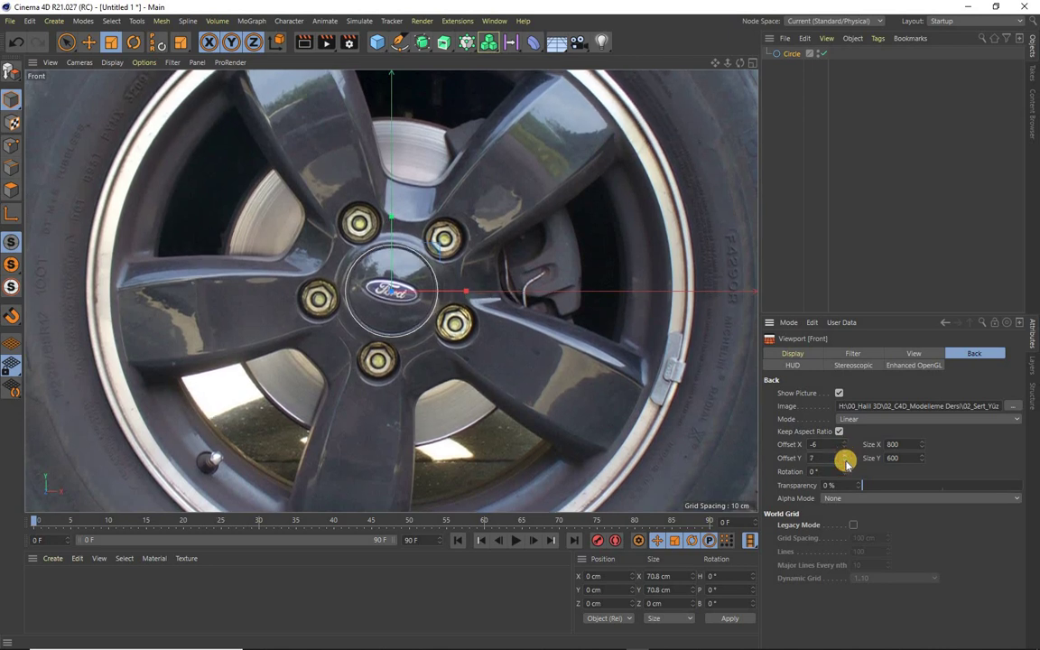
click(846, 461)
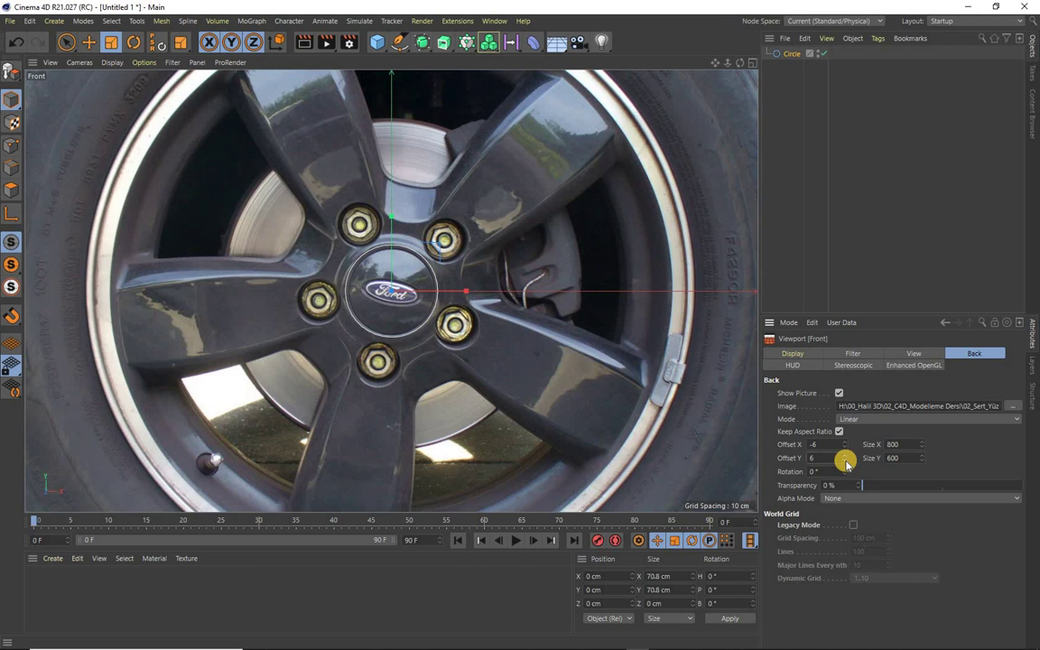
click(846, 461)
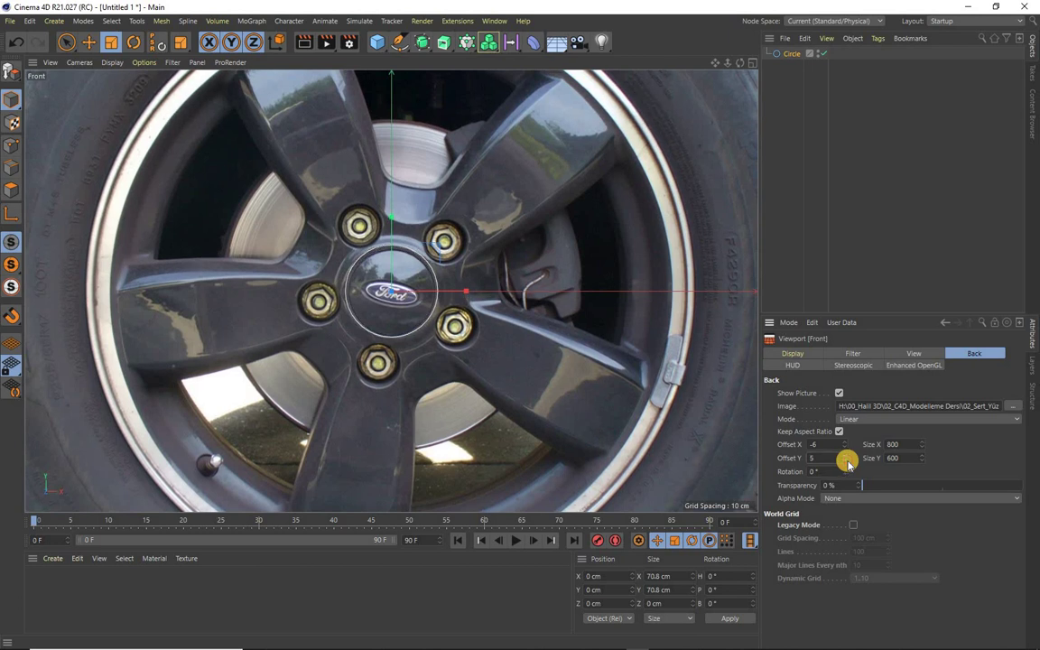
double_click(817, 458)
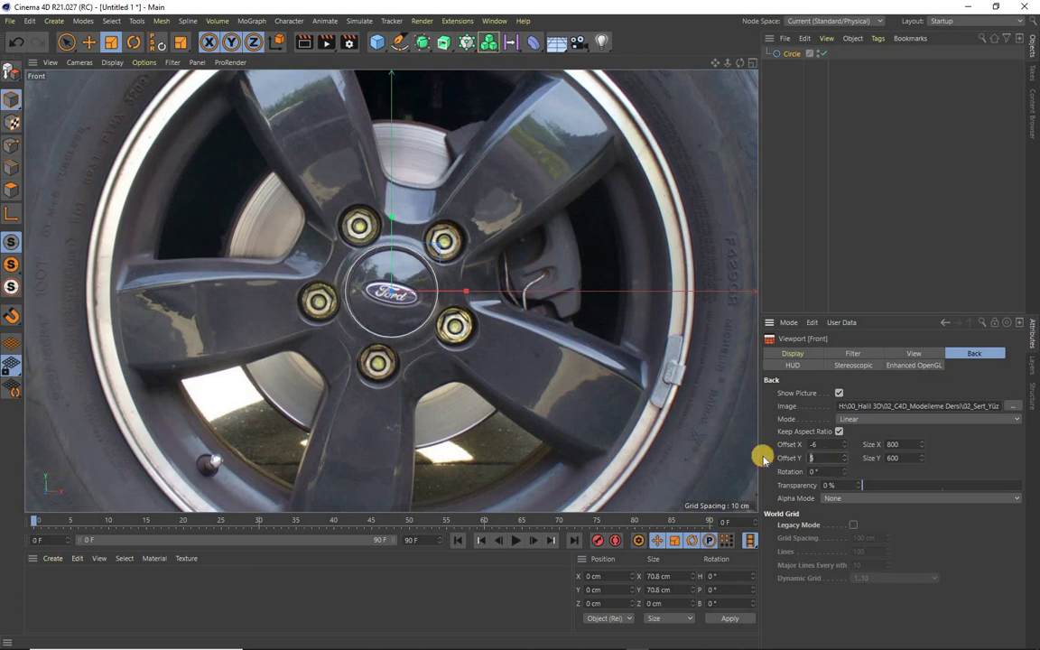
text(,5)
key(Return)
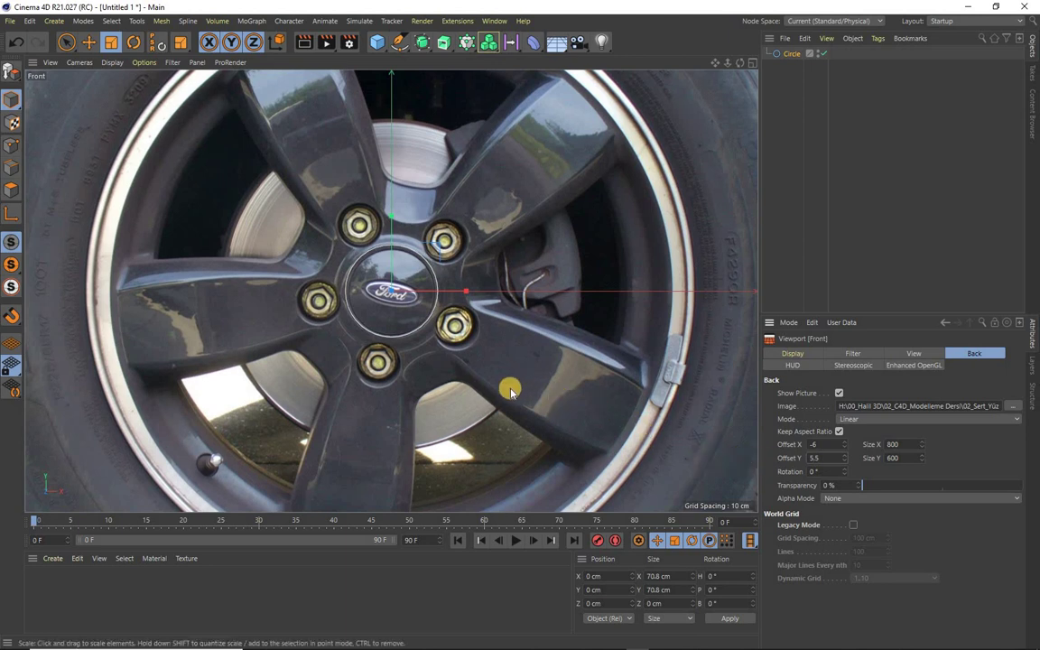
click(814, 458)
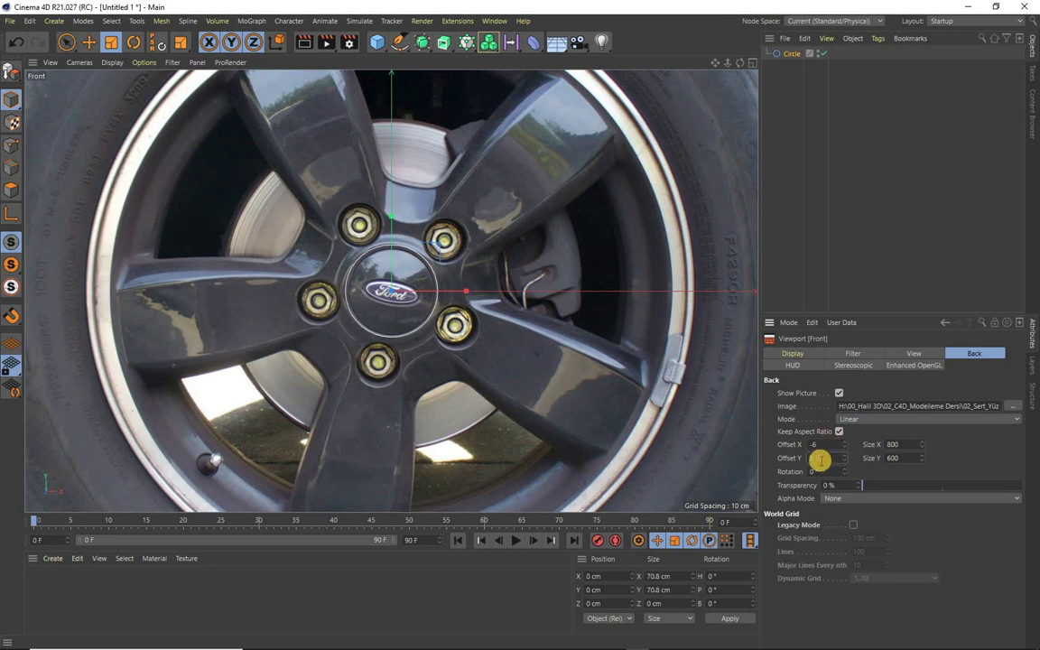
text(6)
key(Return)
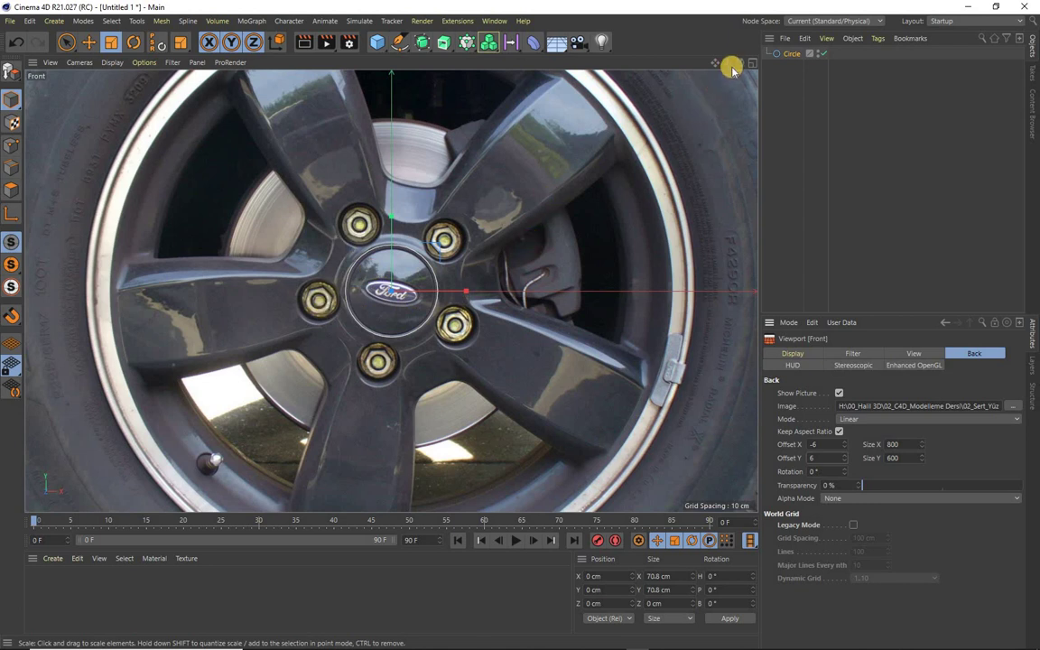
Step: Rotate the background photo to 26° so the top spoke lines up with the Y axis
drag(730, 67, 520, 325)
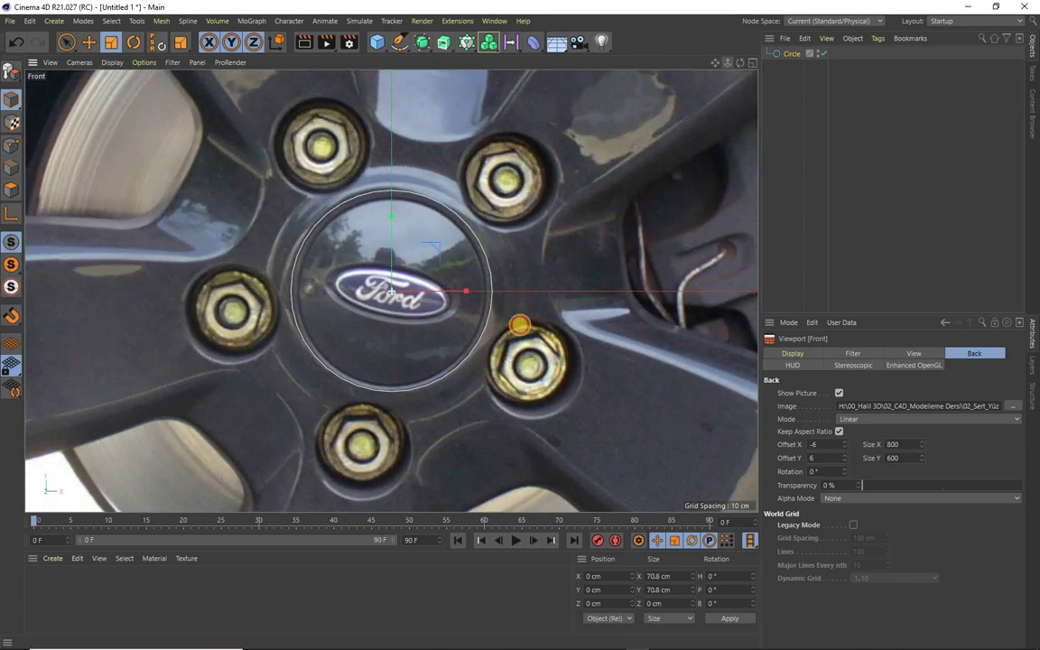
drag(520, 325, 515, 317)
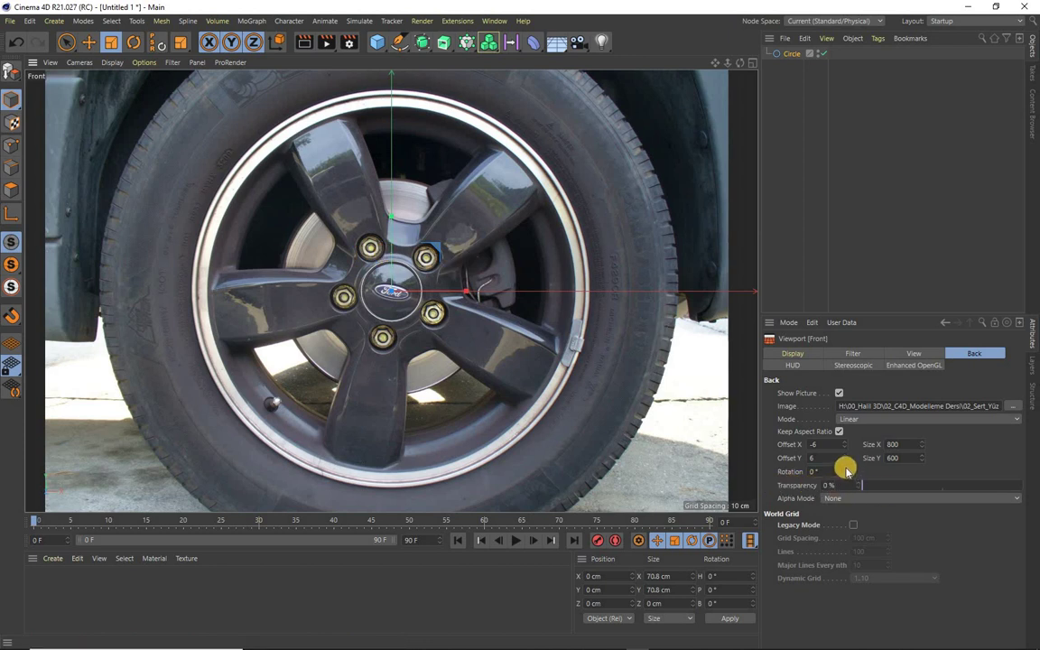
drag(845, 470, 843, 471)
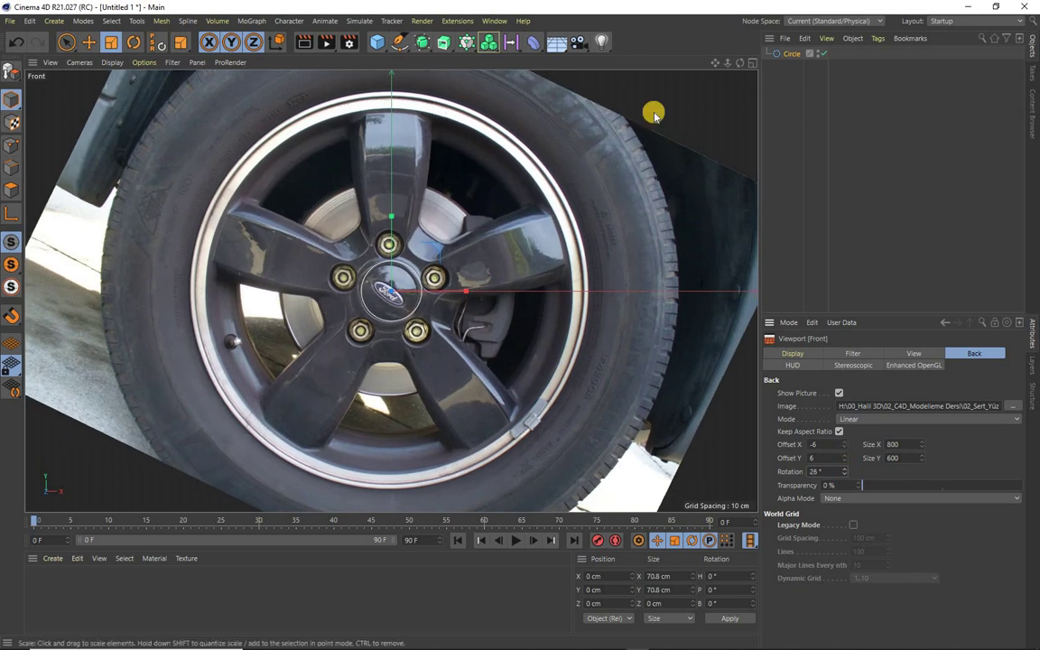
drag(717, 63, 520, 325)
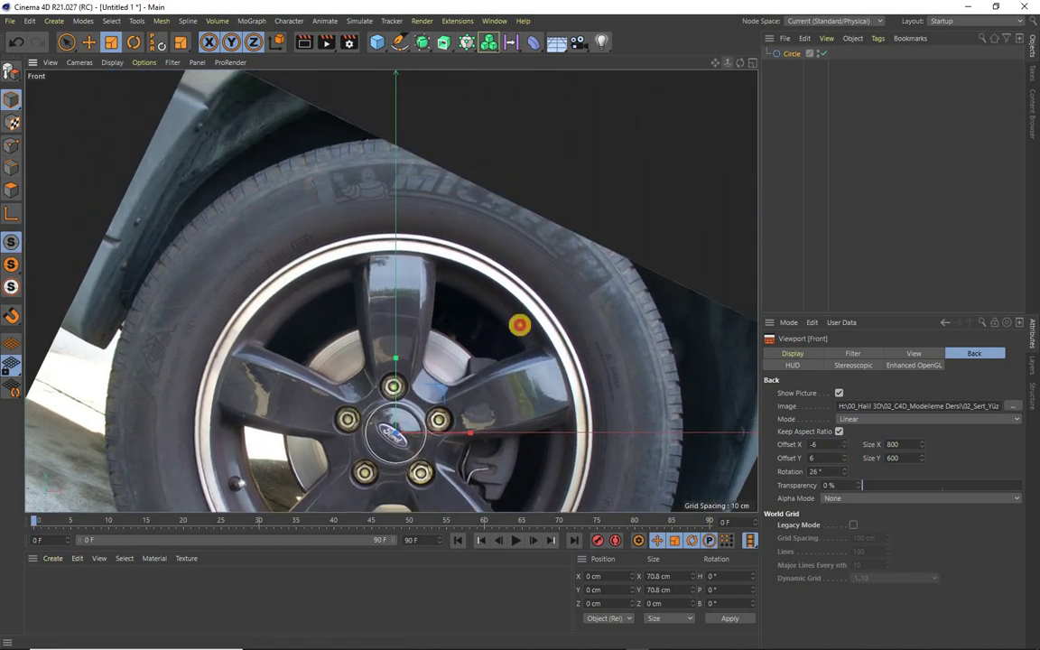
drag(727, 58, 440, 188)
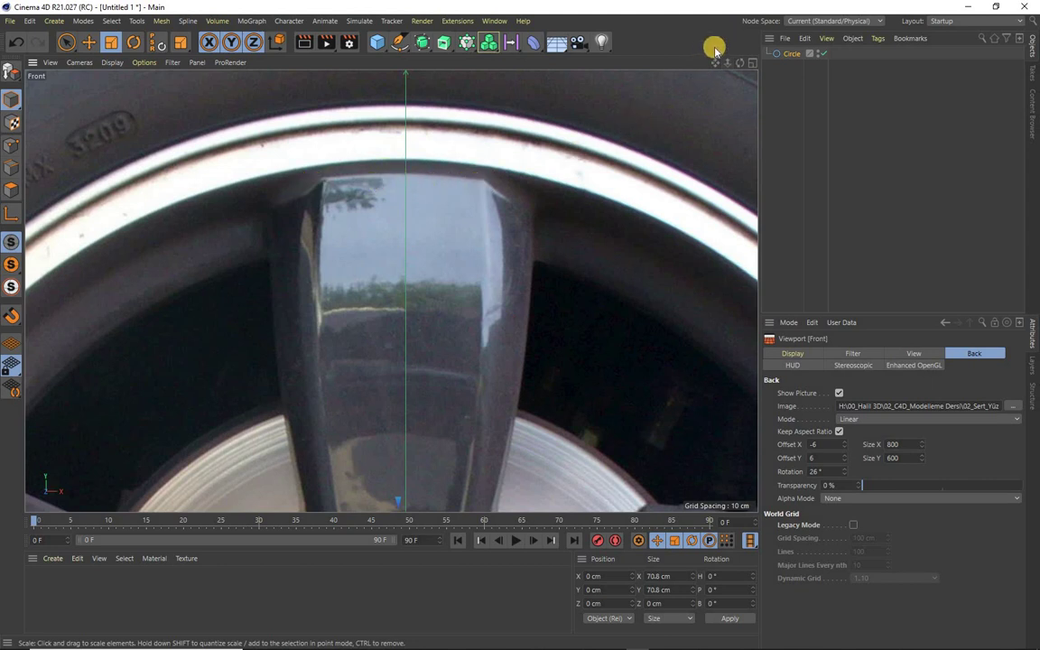
drag(728, 62, 467, 293)
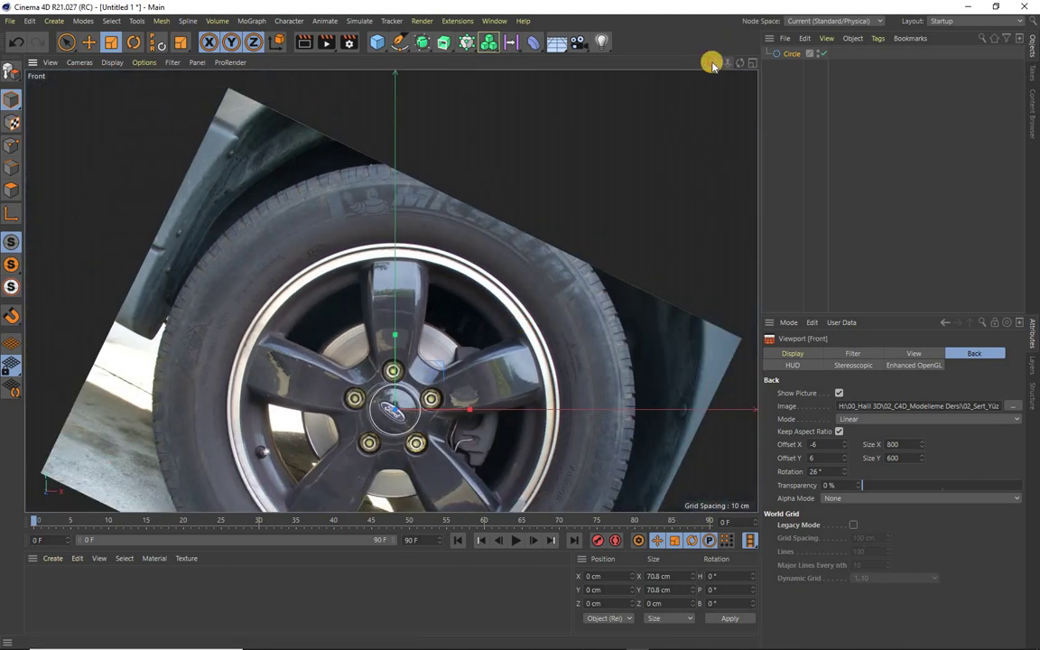
drag(713, 65, 515, 322)
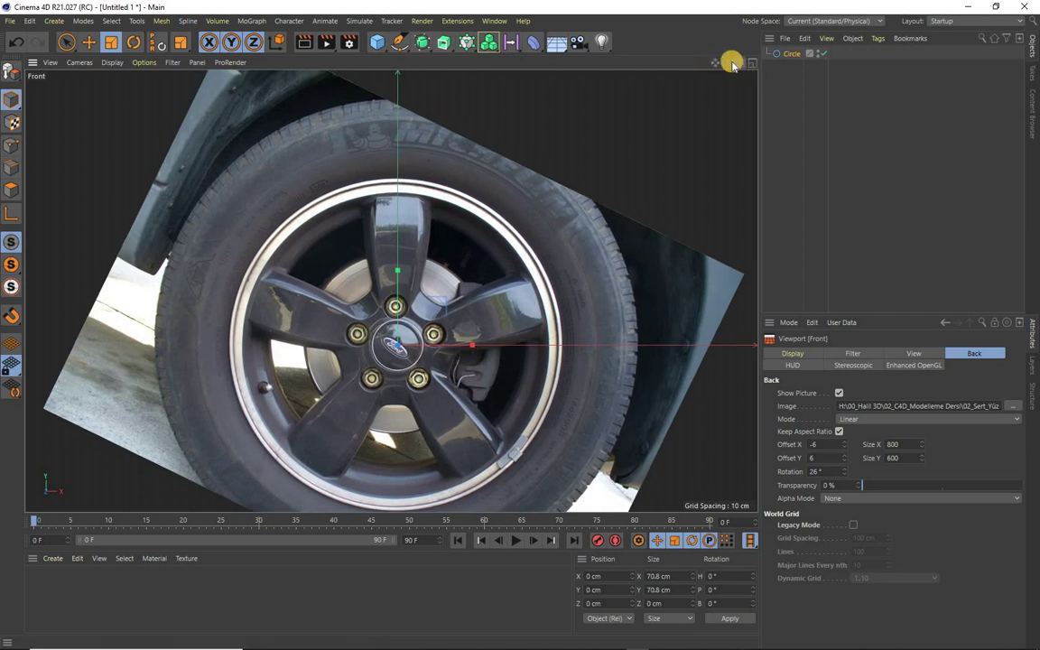
Step: Step the photo offsets to Y 8 and X -3 to centre the hub
drag(726, 62, 520, 325)
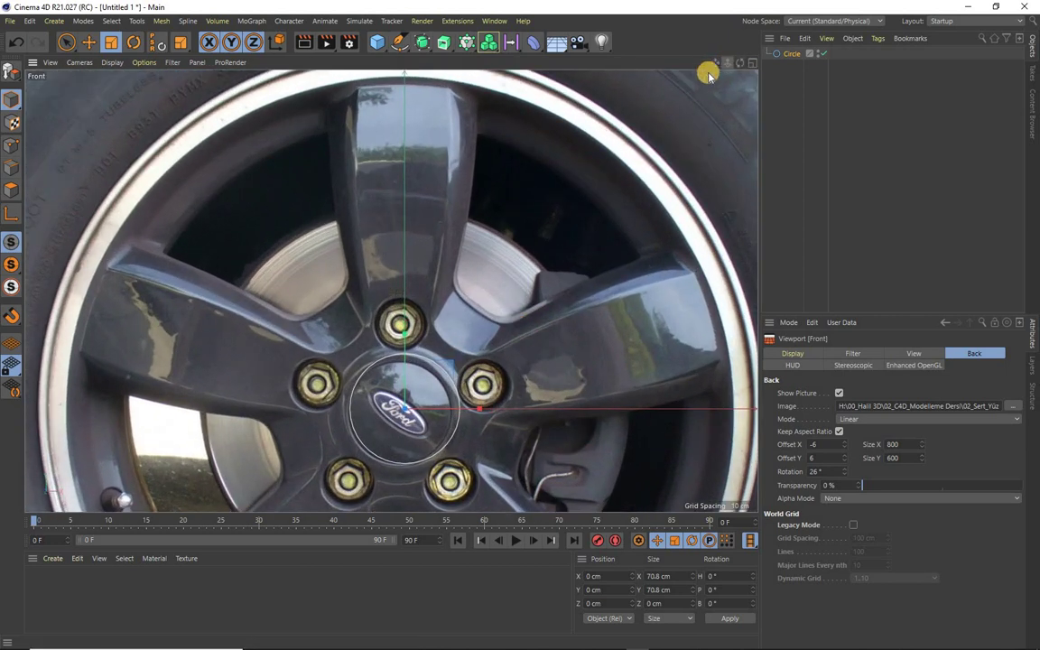
drag(715, 62, 520, 320)
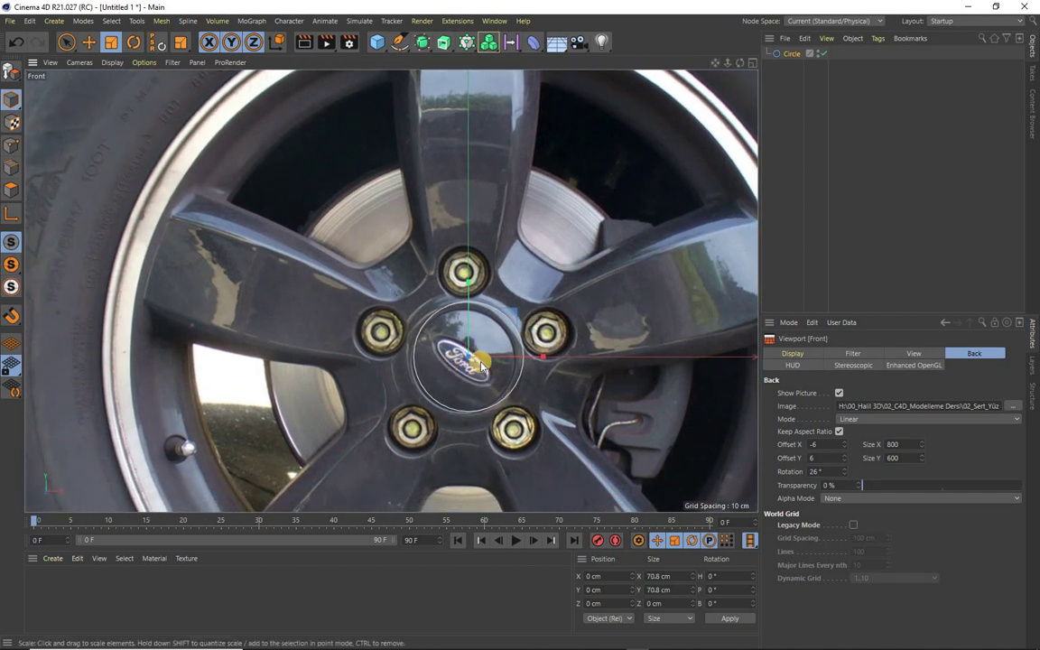
click(844, 455)
click(844, 455)
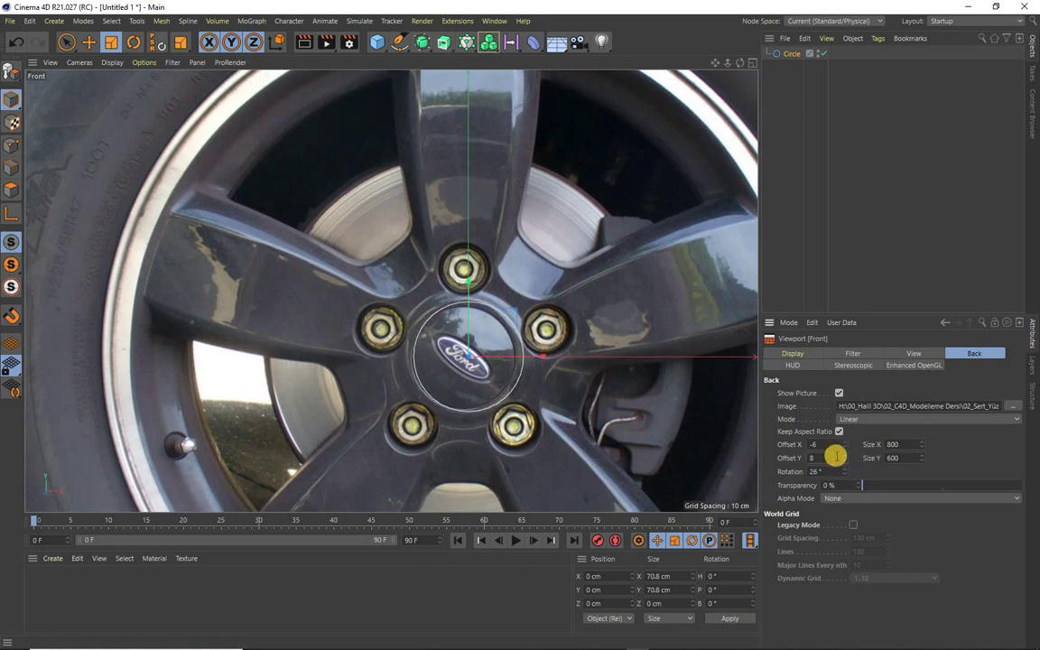
click(844, 447)
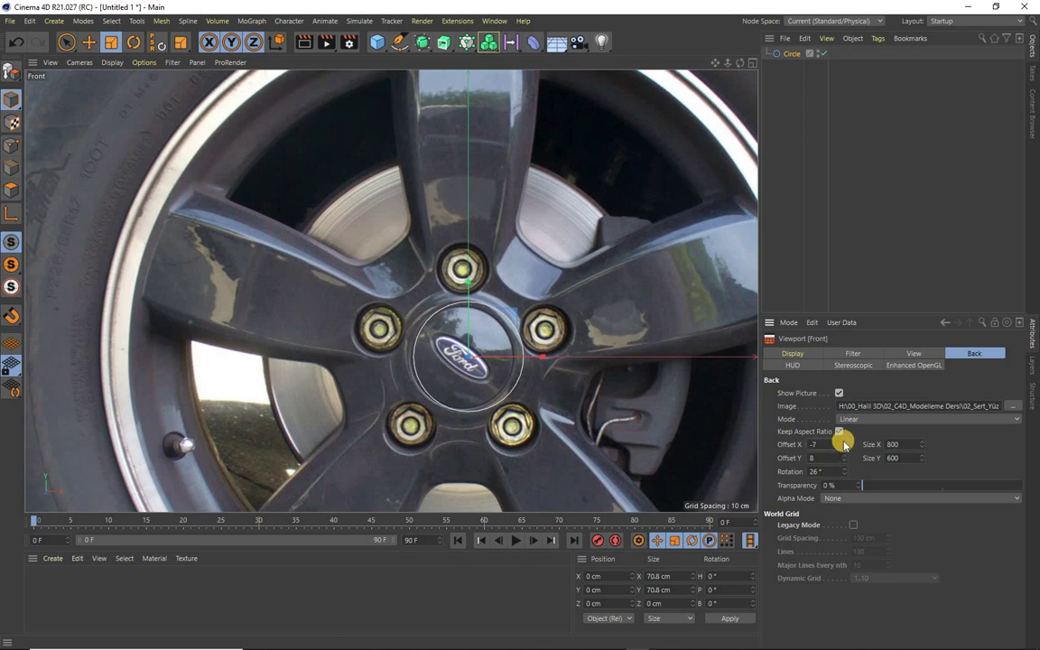
click(844, 442)
click(844, 442)
click(844, 441)
click(844, 441)
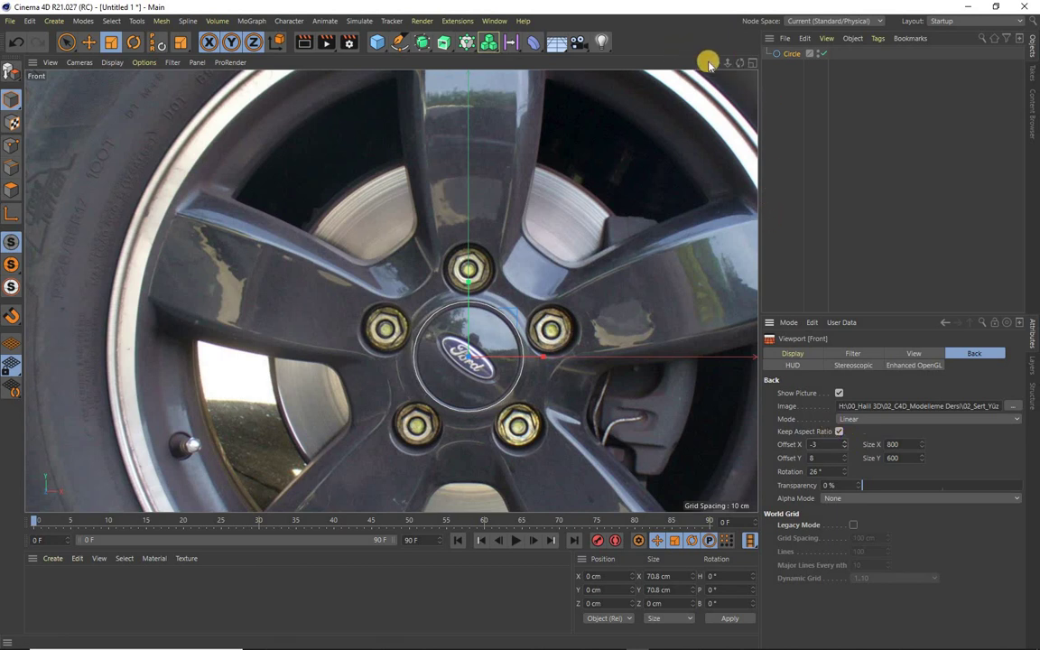
Step: Confirm the -3 horizontal offset and settle the photo rotation at 25°
mouse_move(714, 63)
mouse_down()
mouse_move(519, 325)
mouse_move(714, 63)
mouse_up()
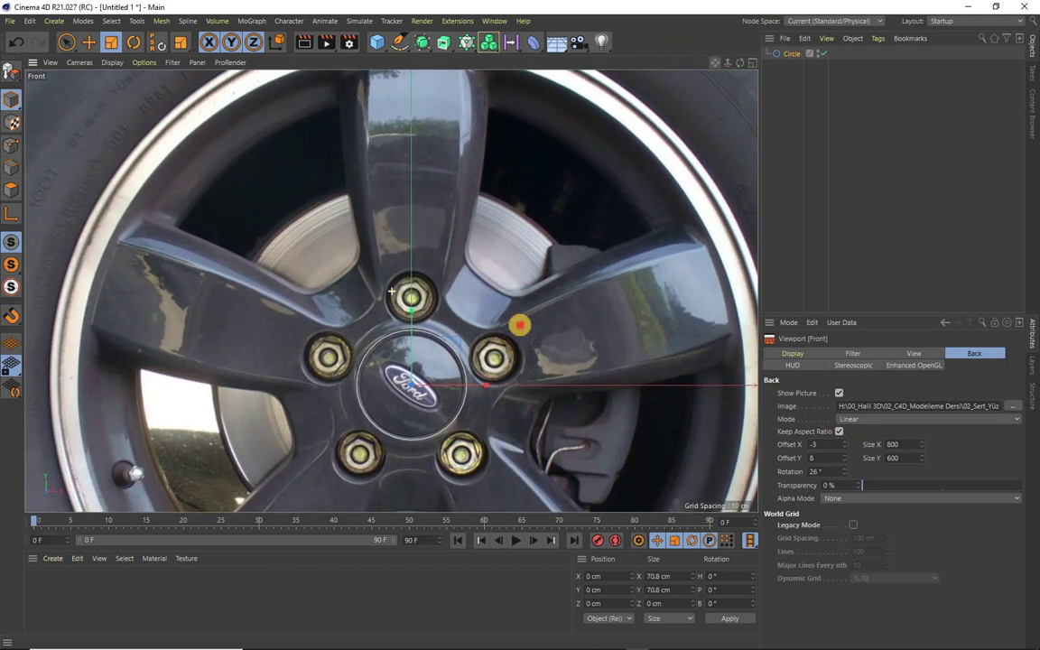
click(844, 448)
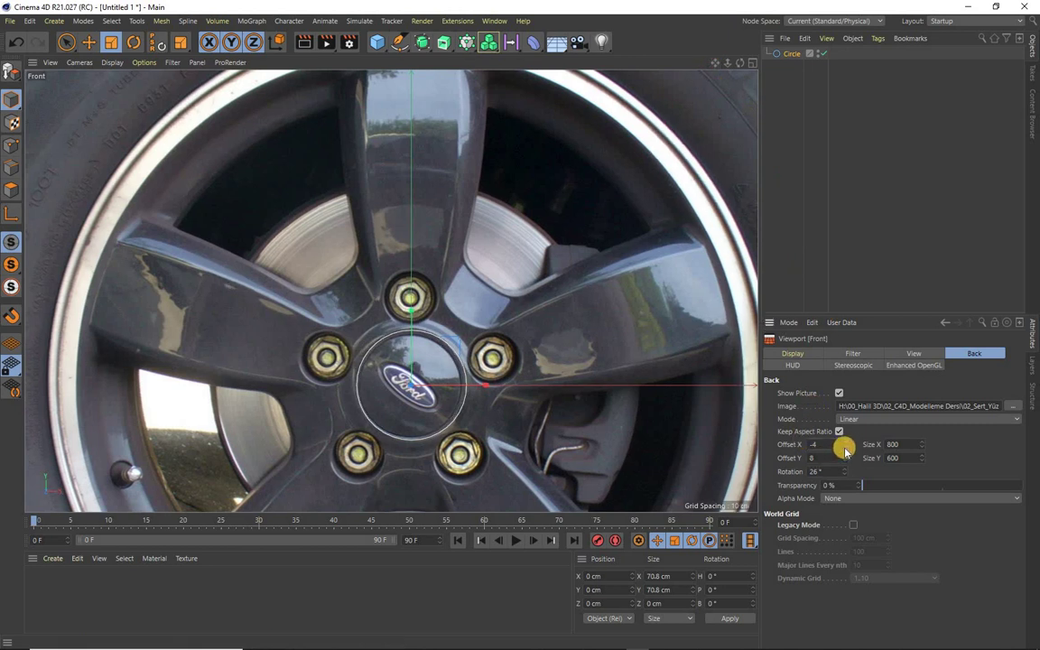
click(844, 441)
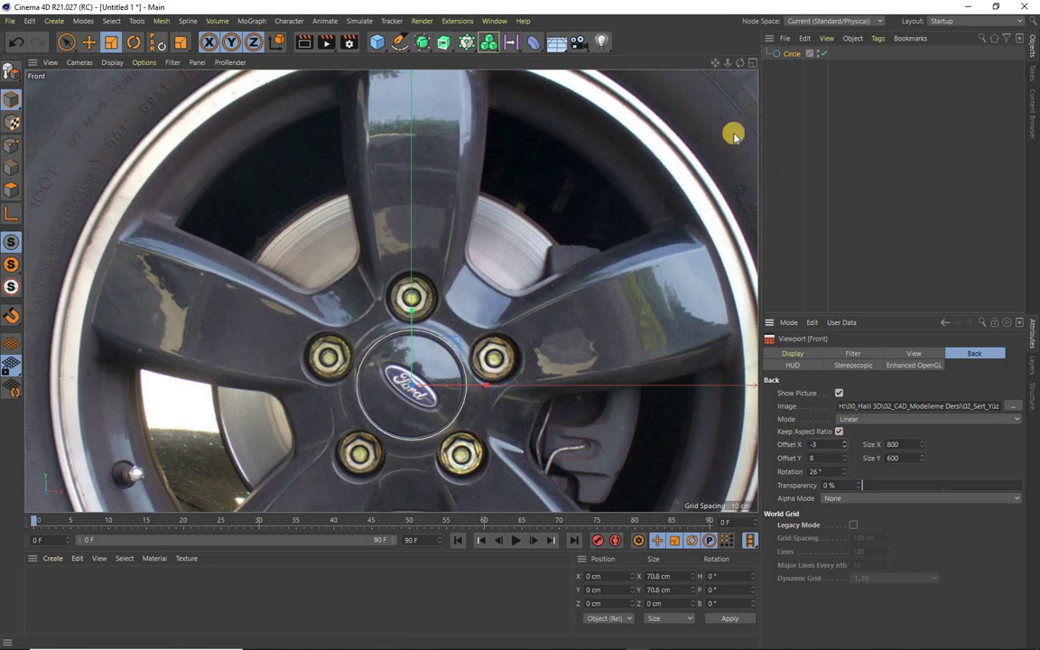
drag(720, 61, 352, 172)
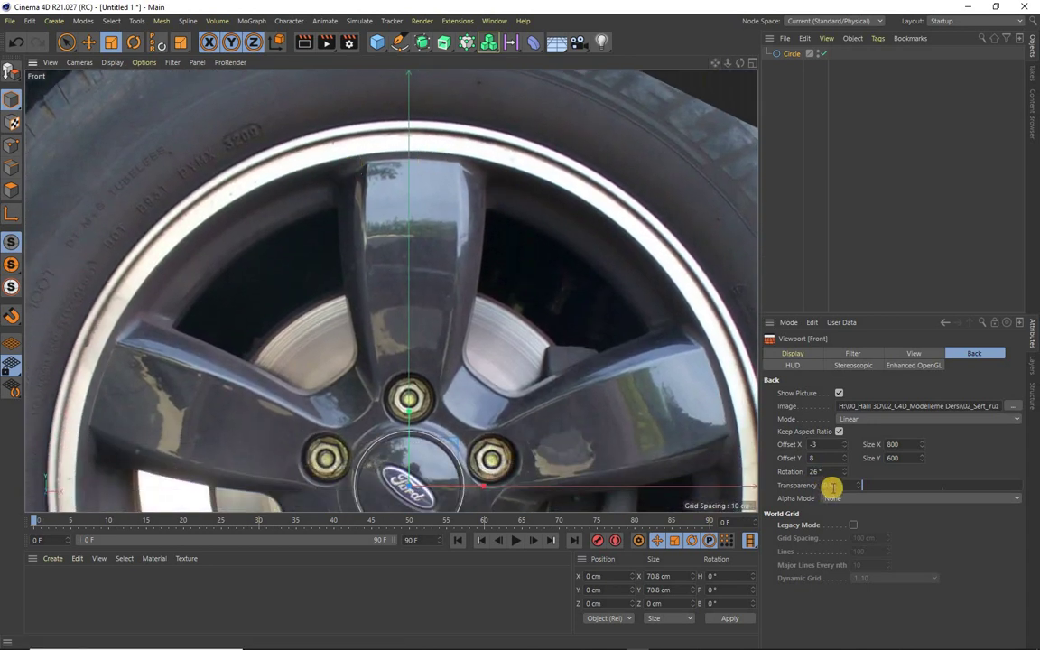
click(845, 476)
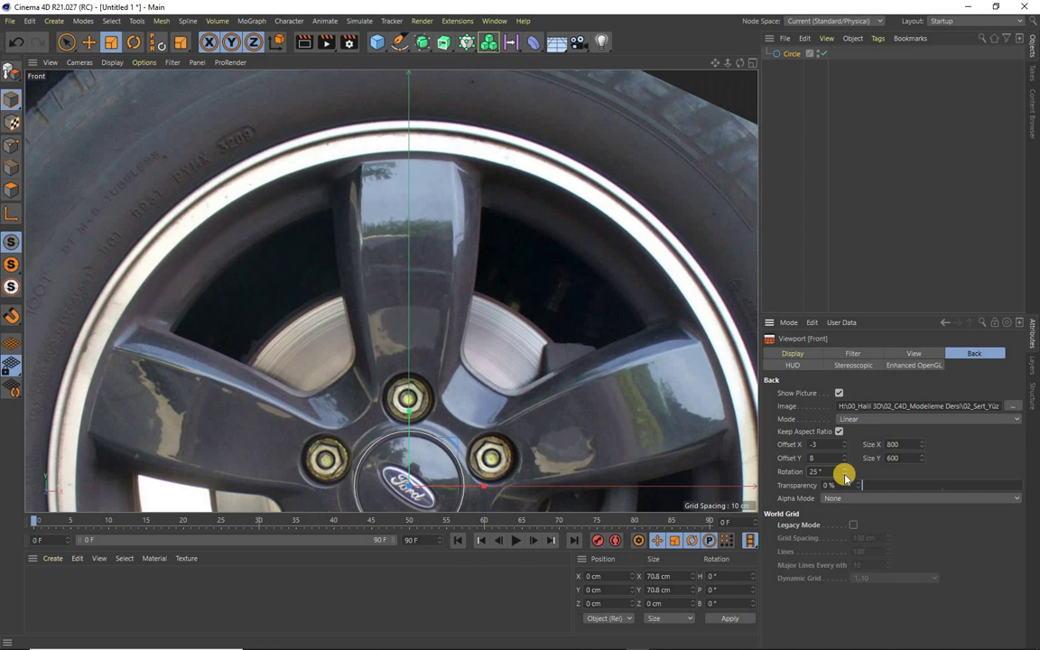
click(845, 476)
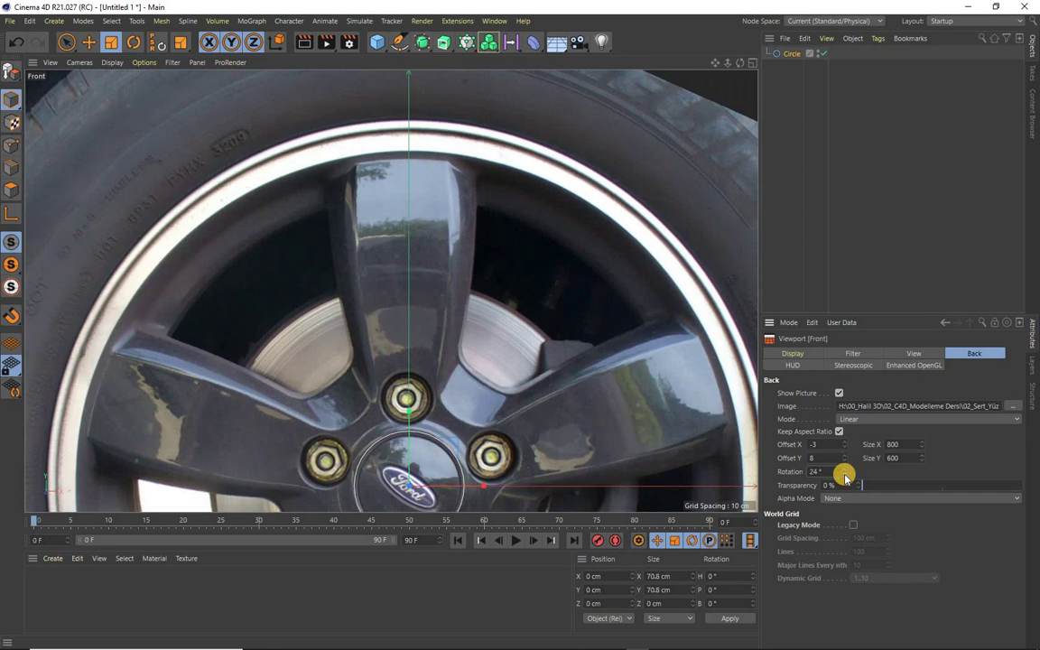
click(845, 469)
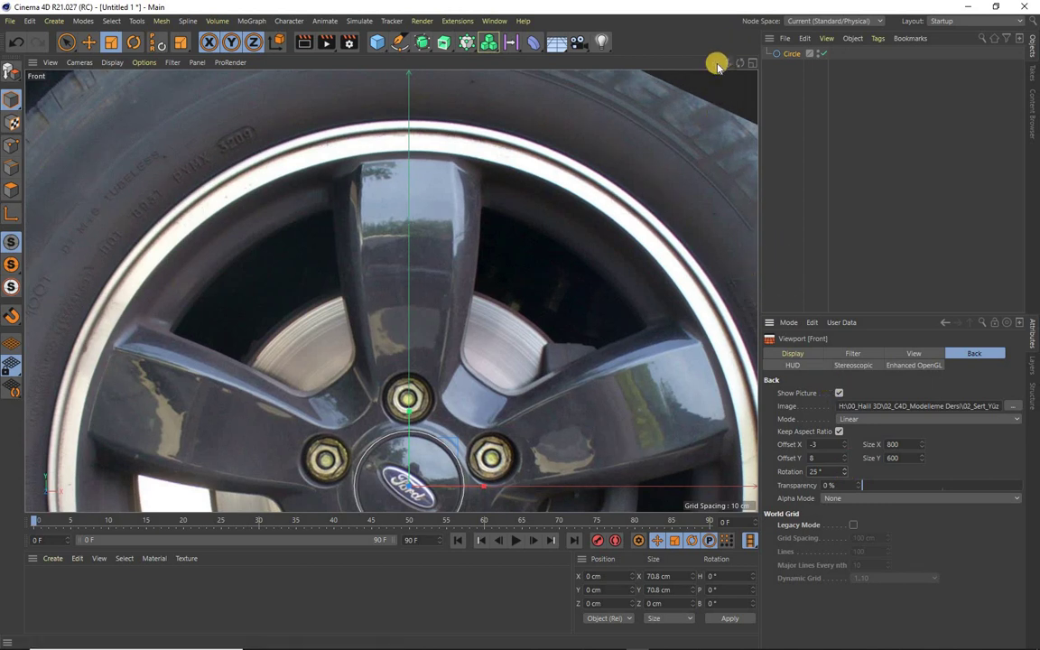
middle_drag(519, 322, 520, 325)
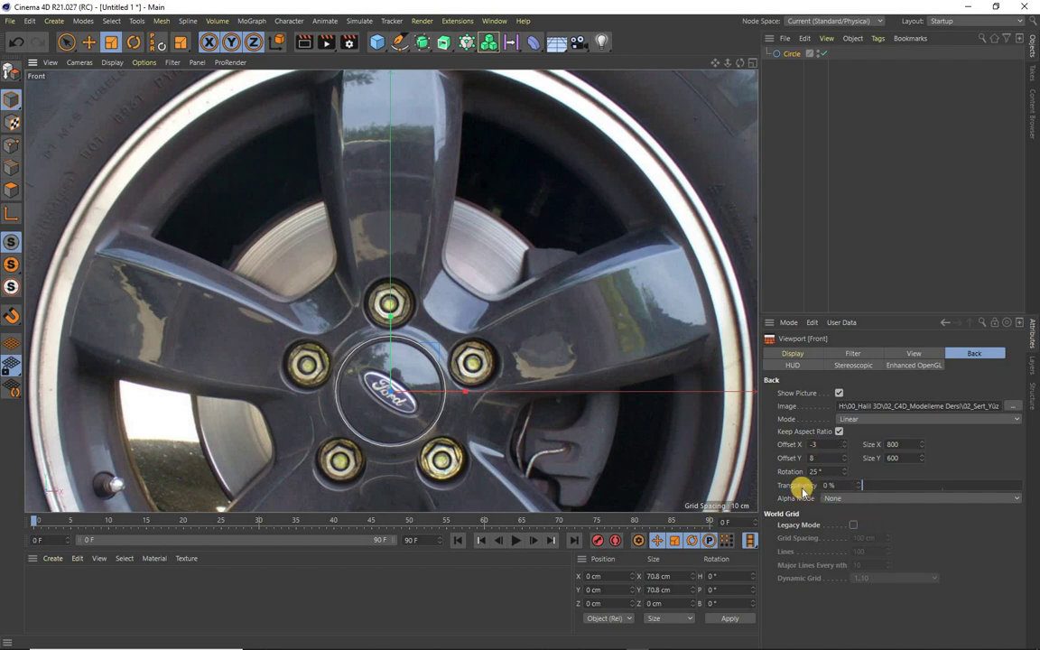
Step: Set the background photo's transparency to about 51% and view the whole wheel
mouse_move(861, 484)
mouse_down()
mouse_move(968, 492)
mouse_move(911, 496)
mouse_move(945, 501)
mouse_move(930, 504)
mouse_up()
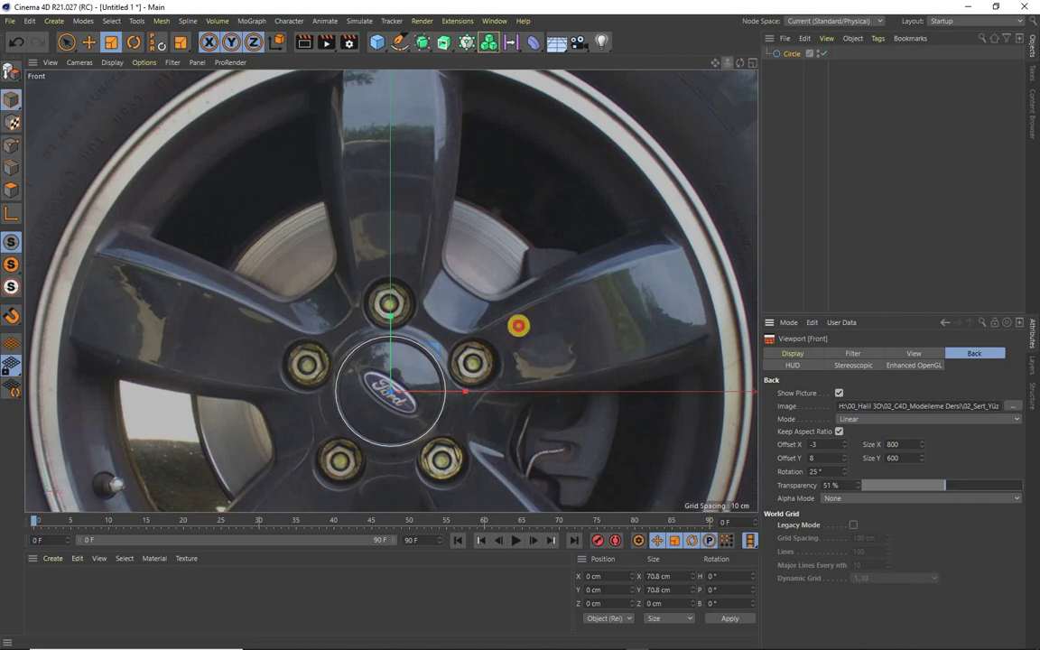
scroll(517, 325, down, 5)
scroll(519, 325, up, 3)
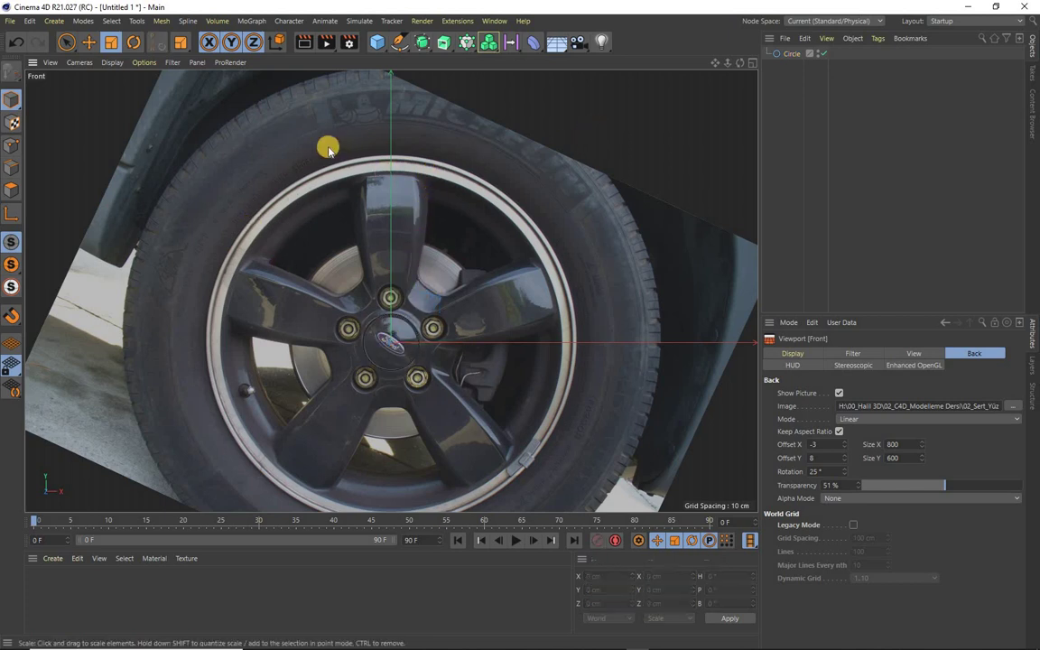
Step: Draw the half-spoke outline with the Spline Pen, from the rim edge down toward the hub
click(399, 42)
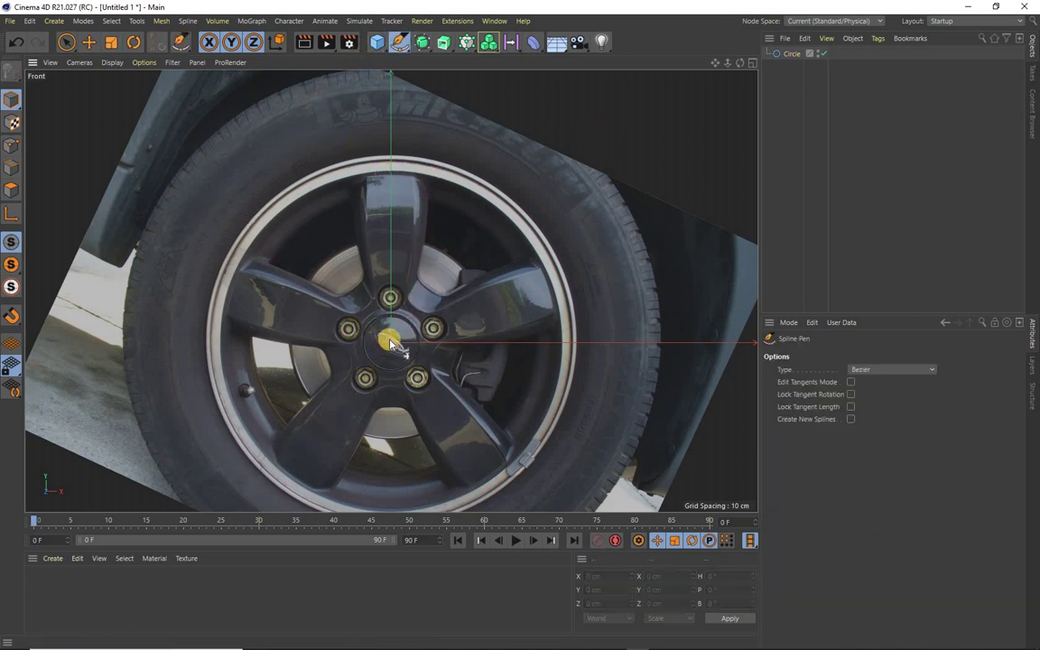
click(396, 335)
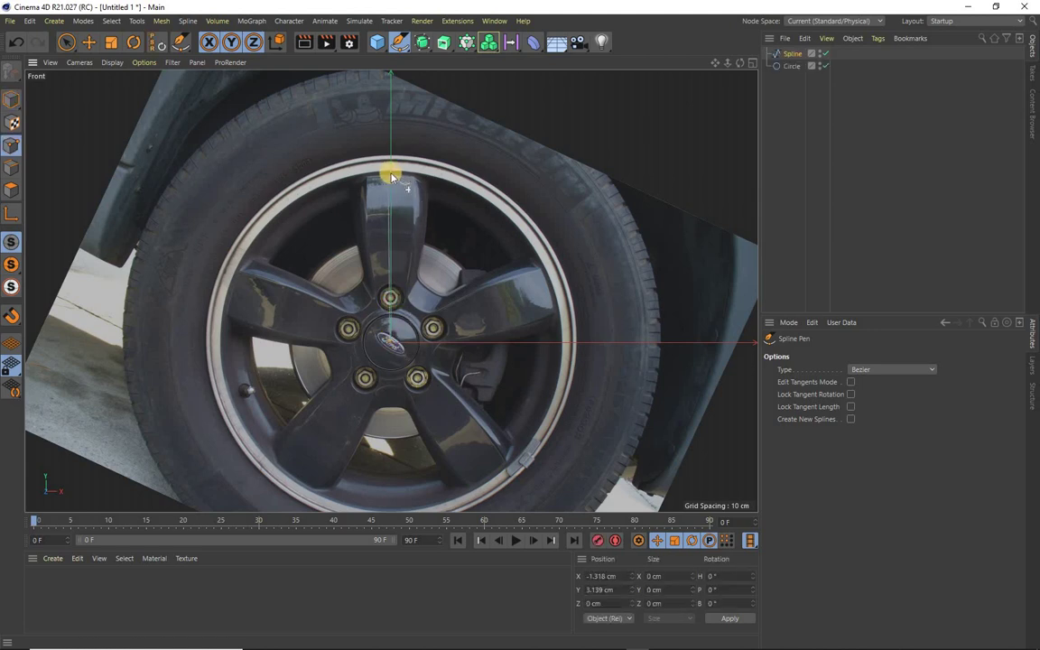
click(399, 177)
click(430, 180)
click(419, 267)
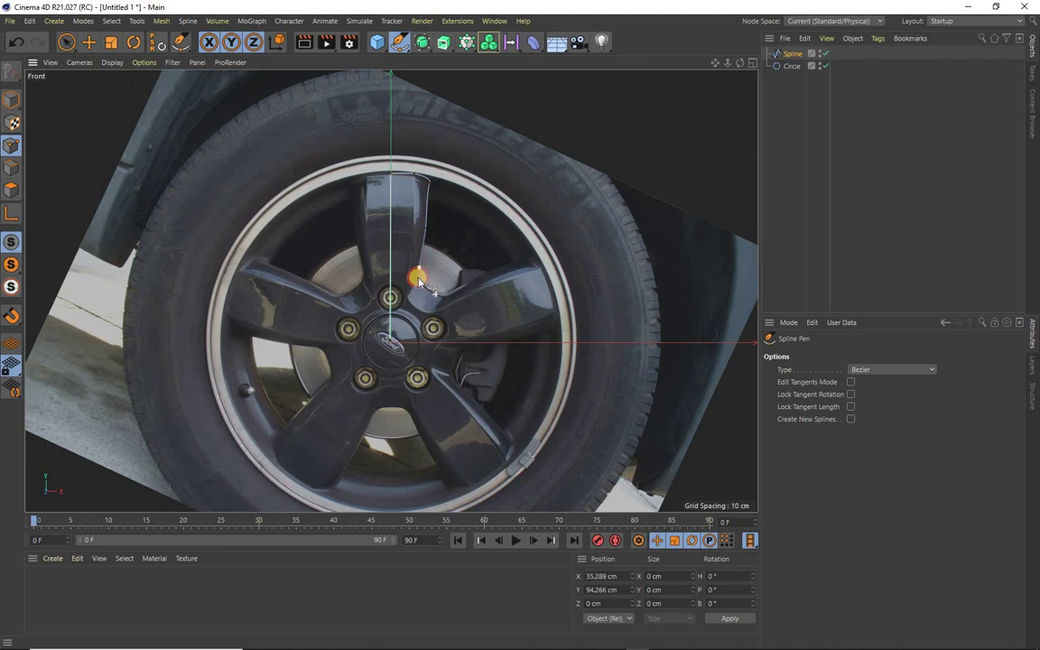
click(429, 291)
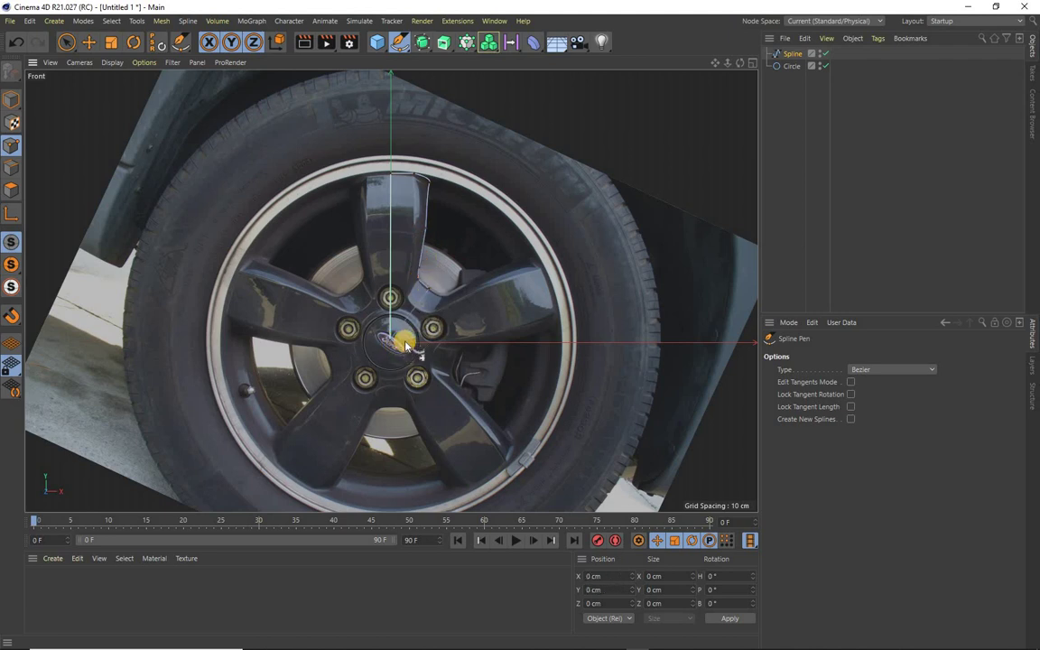
click(88, 42)
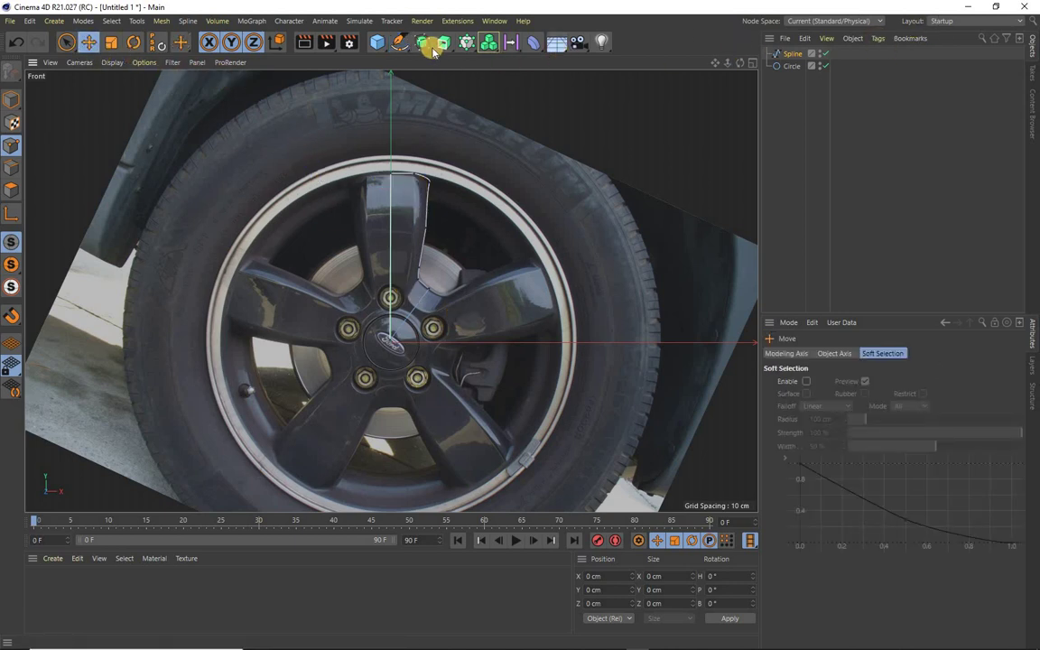
Step: Mirror the spoke spline under a Symmetry and place that inside a new Cloner
drag(427, 52, 639, 84)
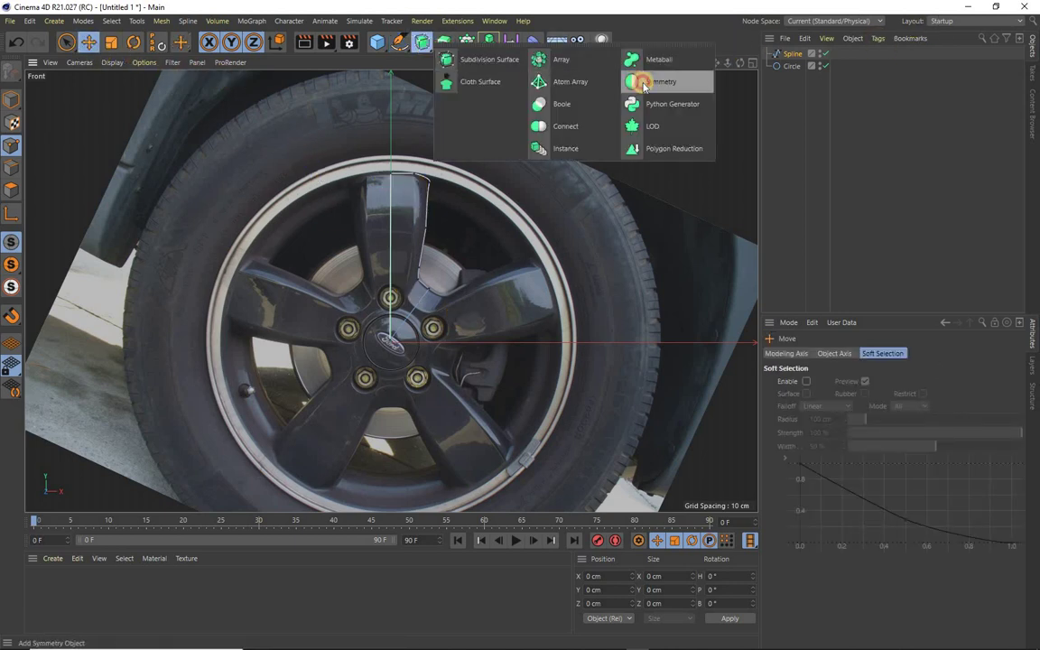
drag(799, 54, 798, 54)
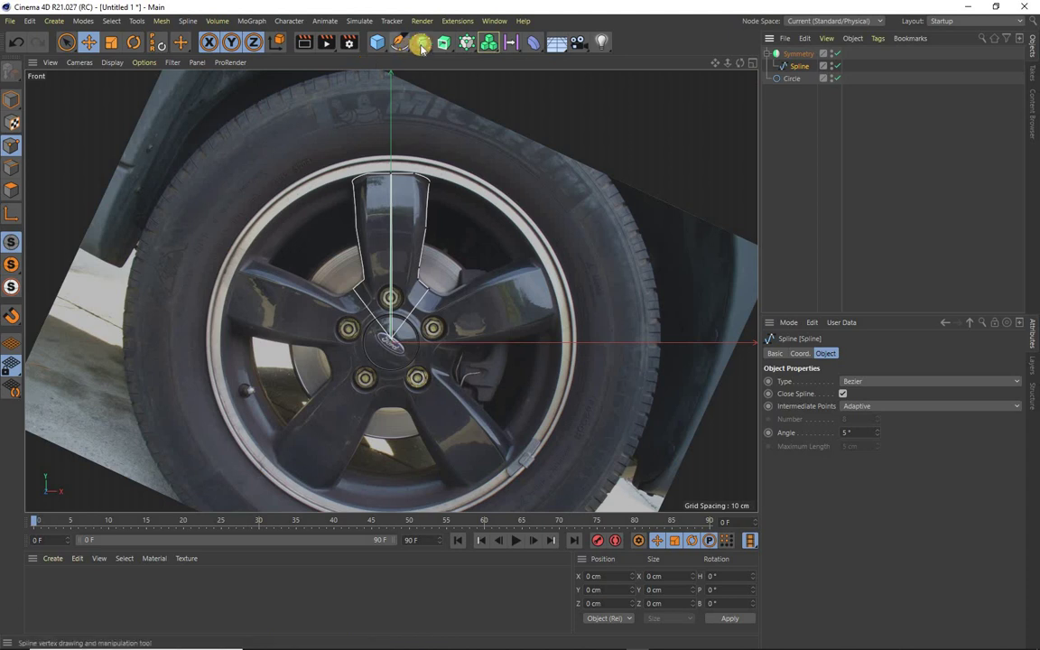
alt+click(488, 42)
drag(802, 69, 794, 56)
Step: Set the Cloner to Radial mode on the XY plane with a 0 cm radius
click(795, 55)
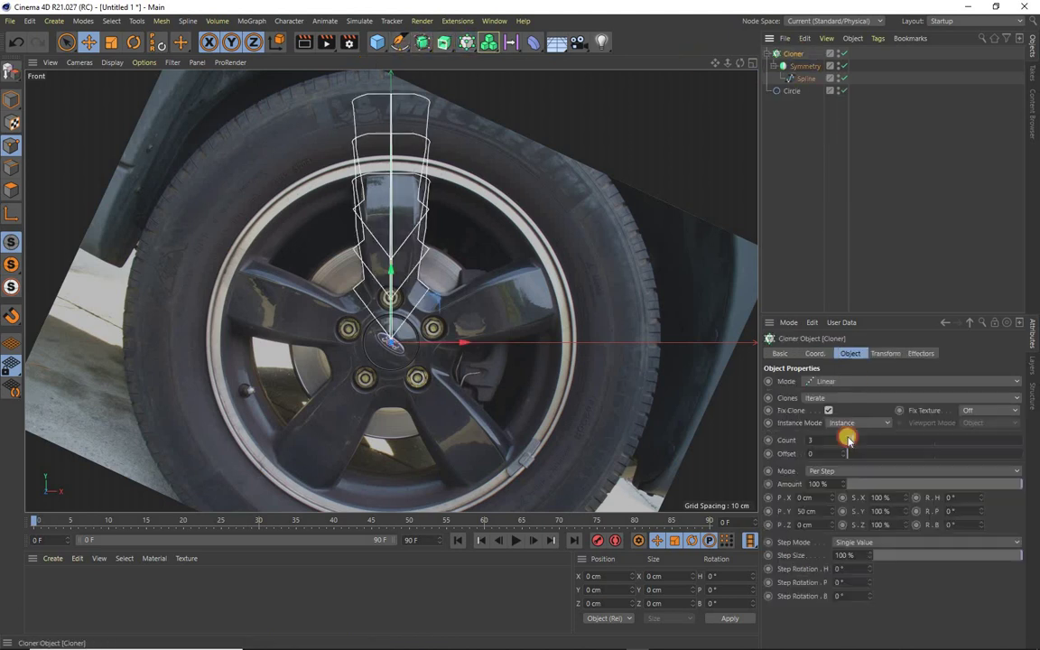
click(841, 381)
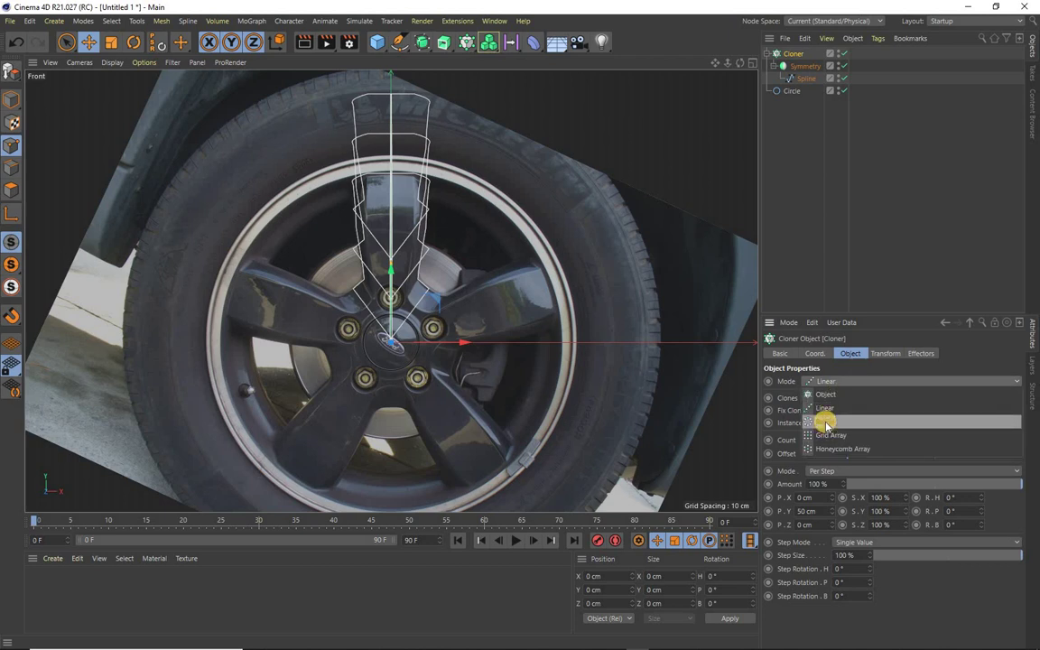
click(825, 422)
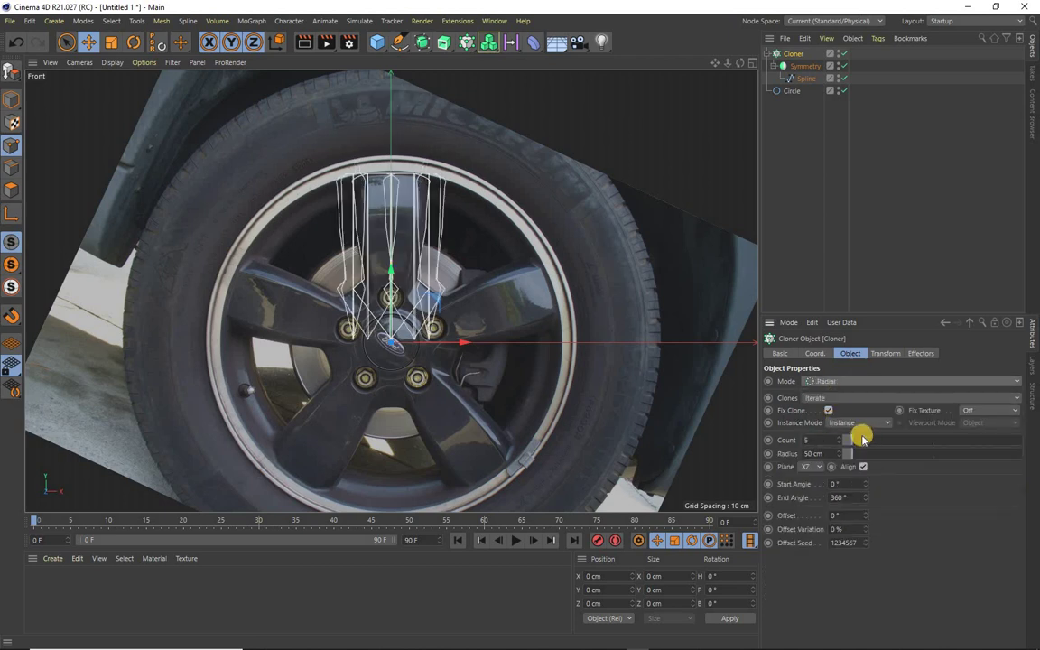
click(821, 467)
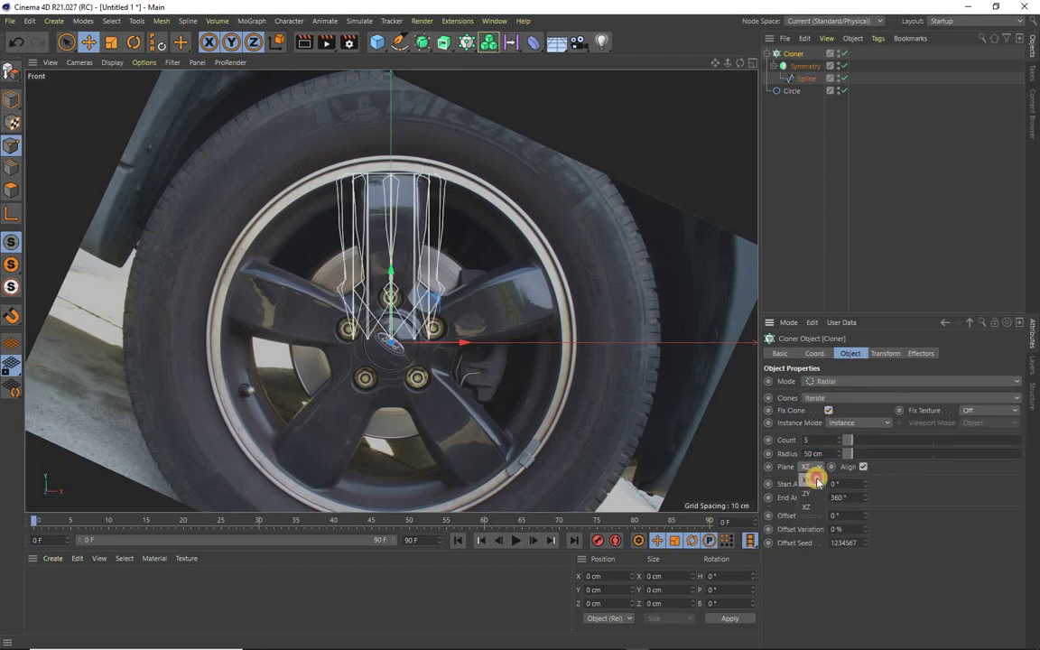
click(817, 481)
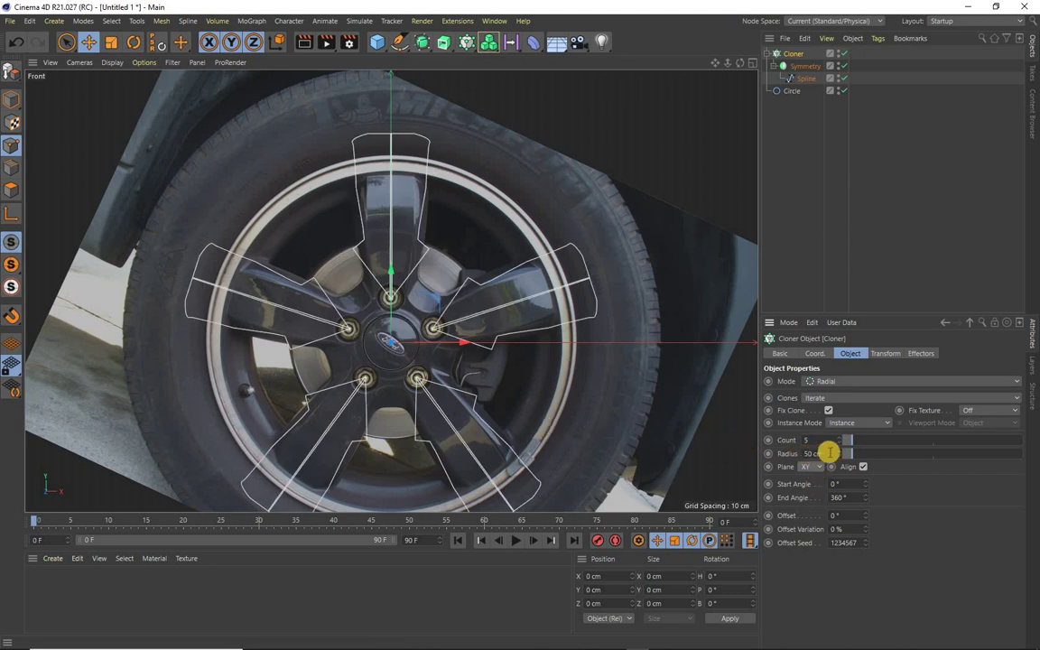
text(0)
key(Return)
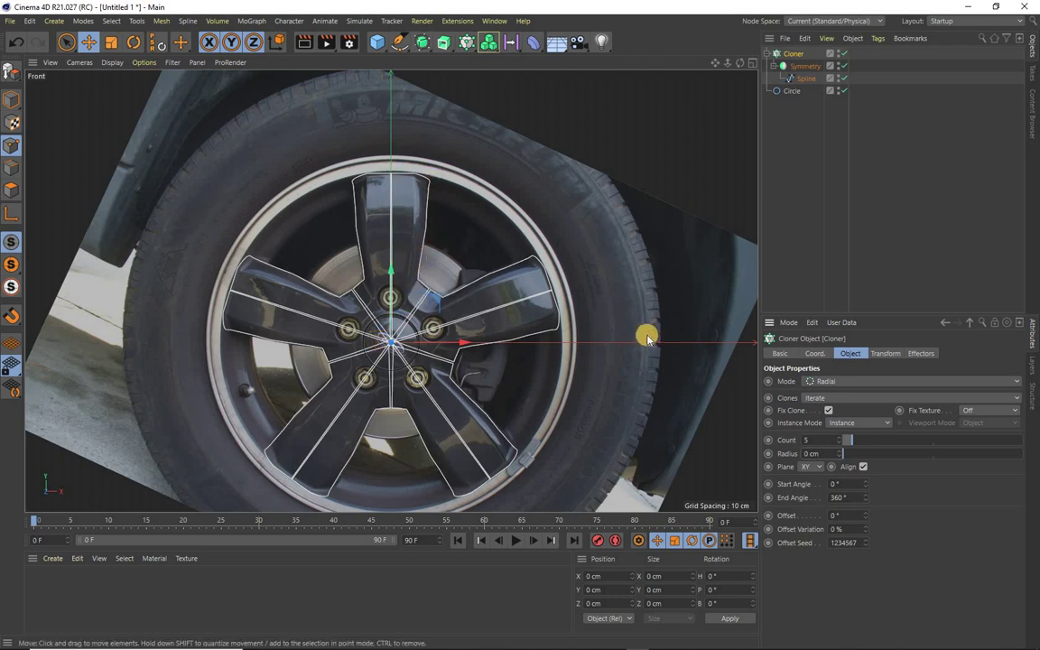
Step: Delete the spoke spline and add a Disc primitive
click(803, 79)
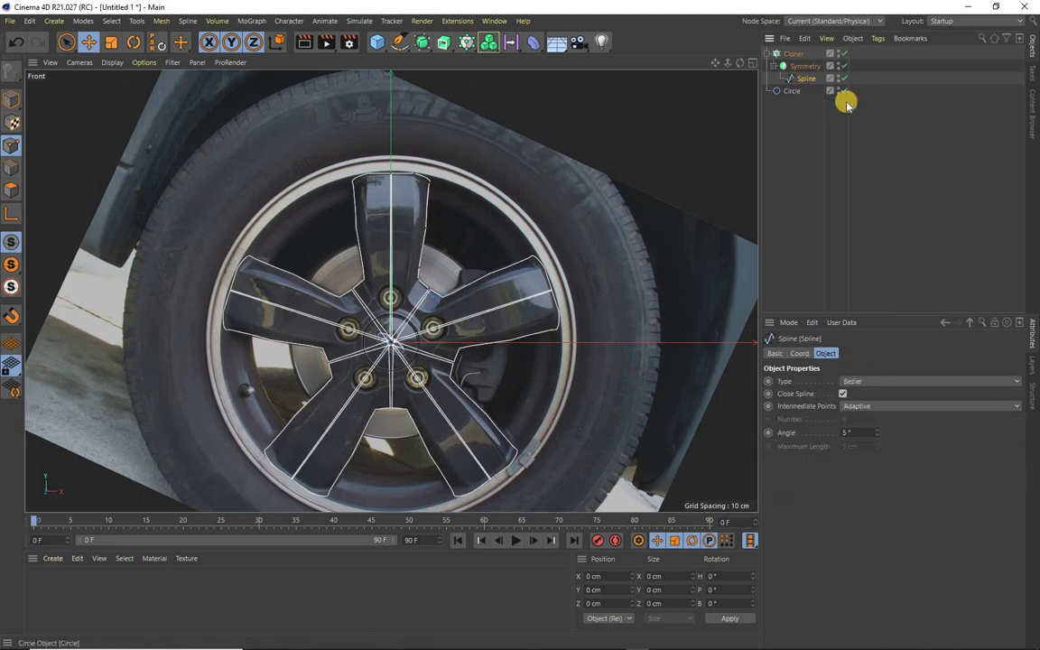
key(Delete)
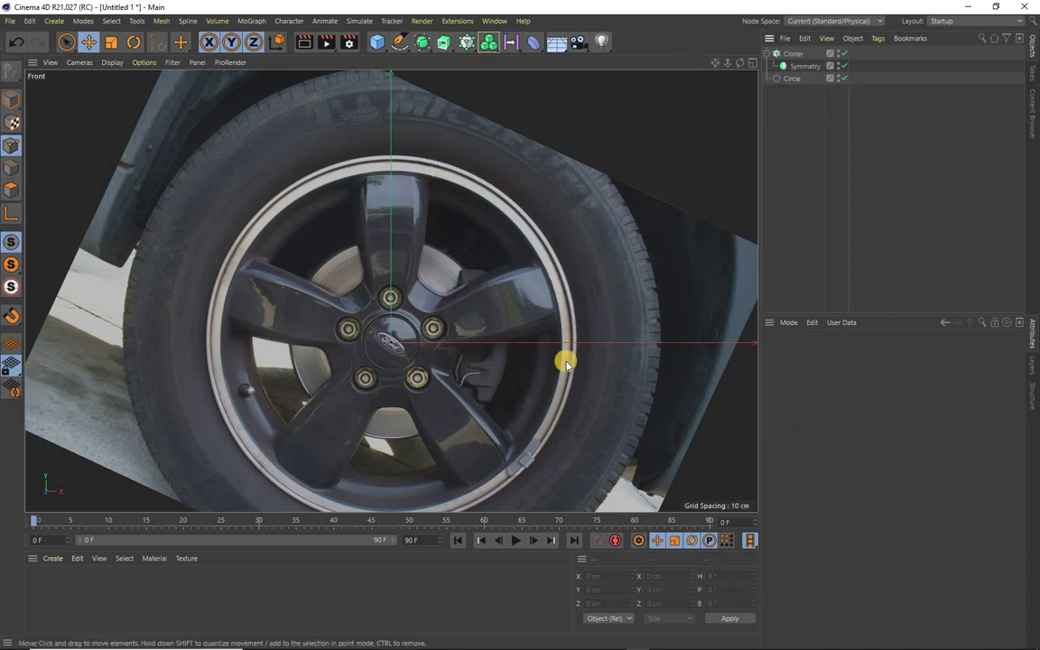
click(379, 45)
click(411, 123)
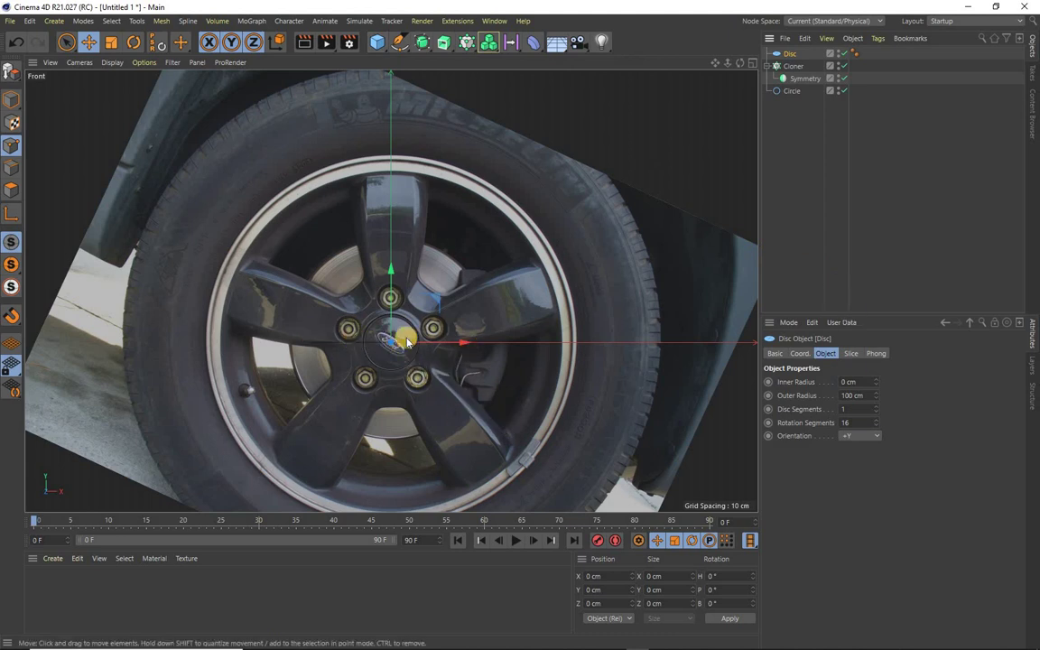
Step: Set the disc's orientation to -Z and its outer radius to about 238 cm
click(879, 436)
click(865, 515)
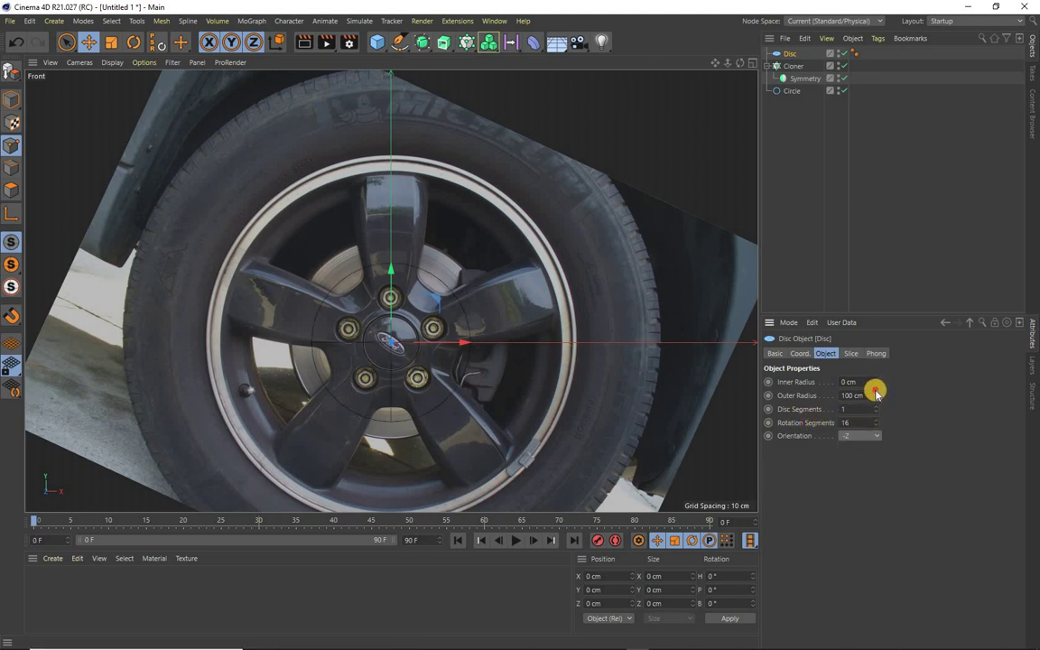
drag(876, 393, 875, 390)
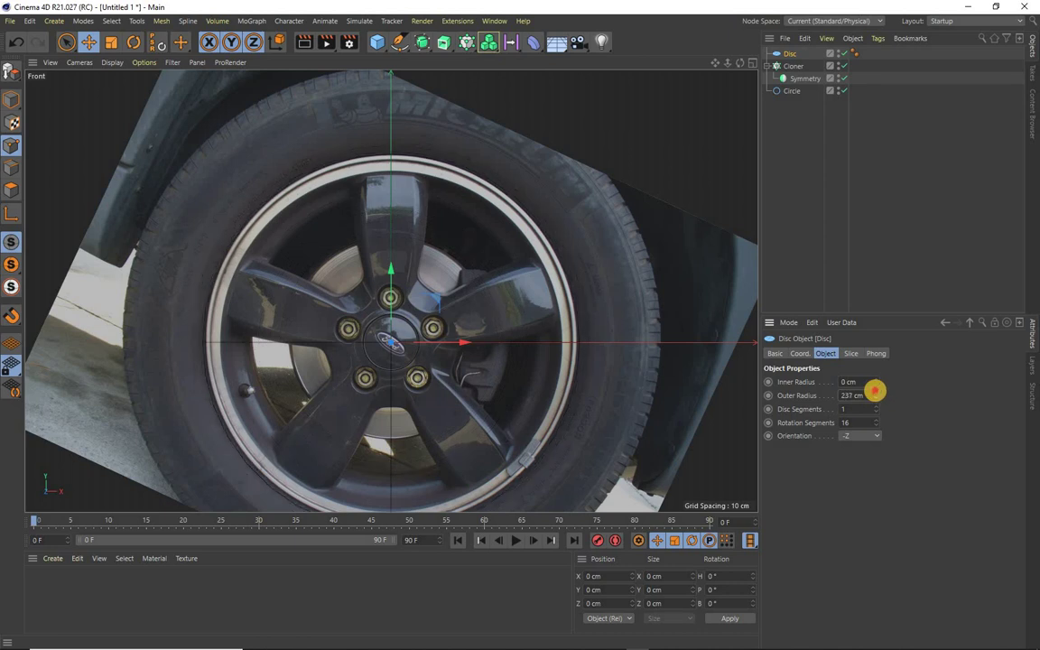
drag(875, 390, 875, 390)
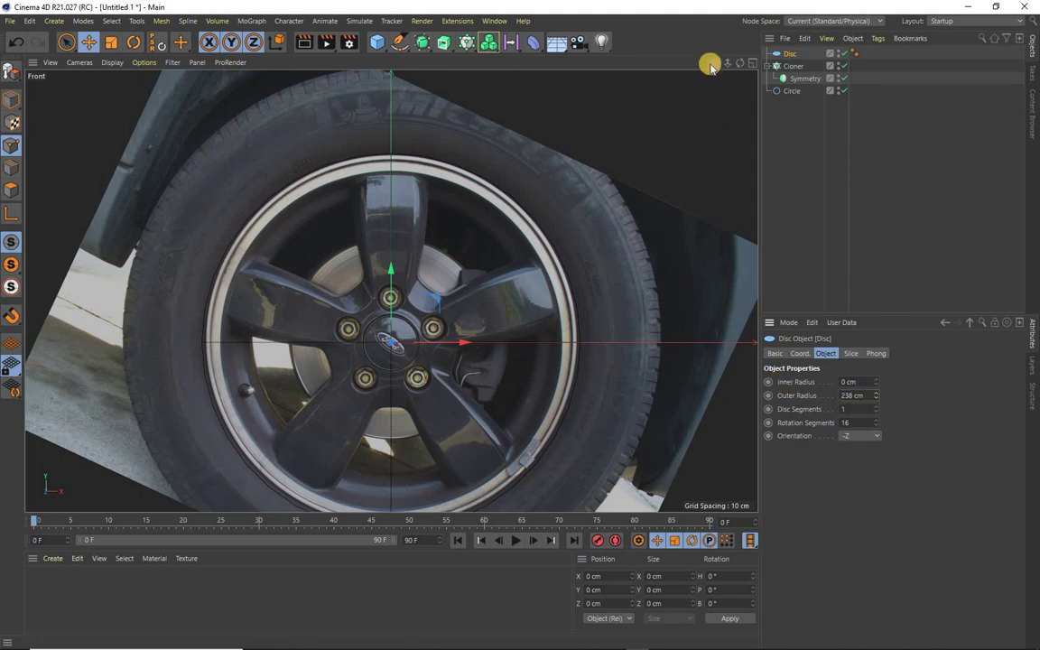
Step: Recentre and zoom the Front viewport until the wheel rim and hub fill it
alt+middle_drag(517, 322, 522, 338)
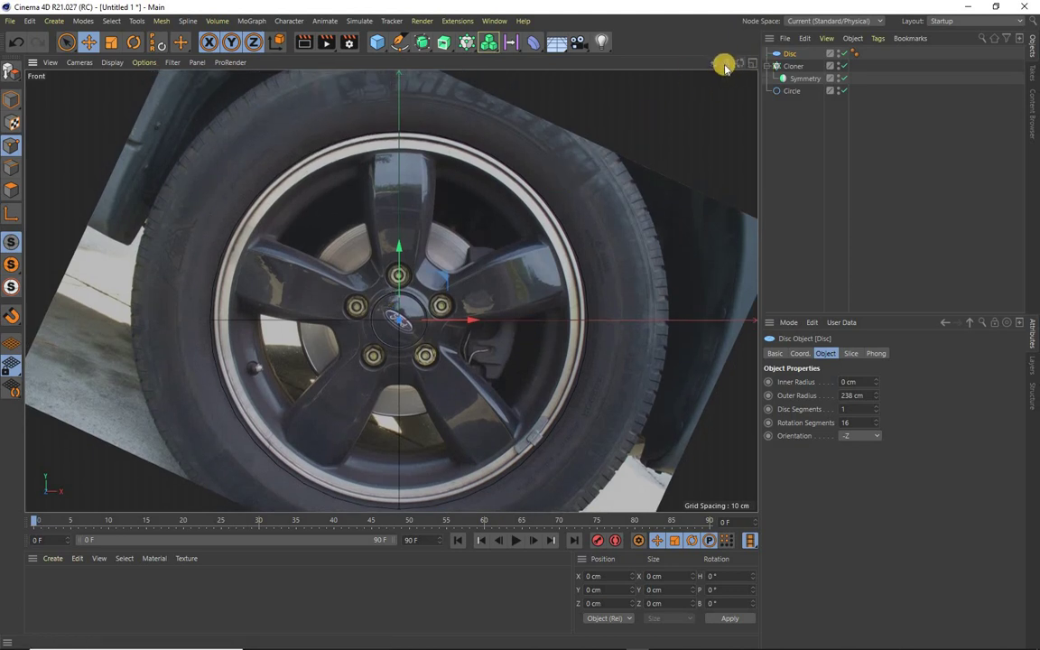
scroll(515, 325, up, 2)
scroll(517, 325, up, 2)
scroll(520, 325, up, 1)
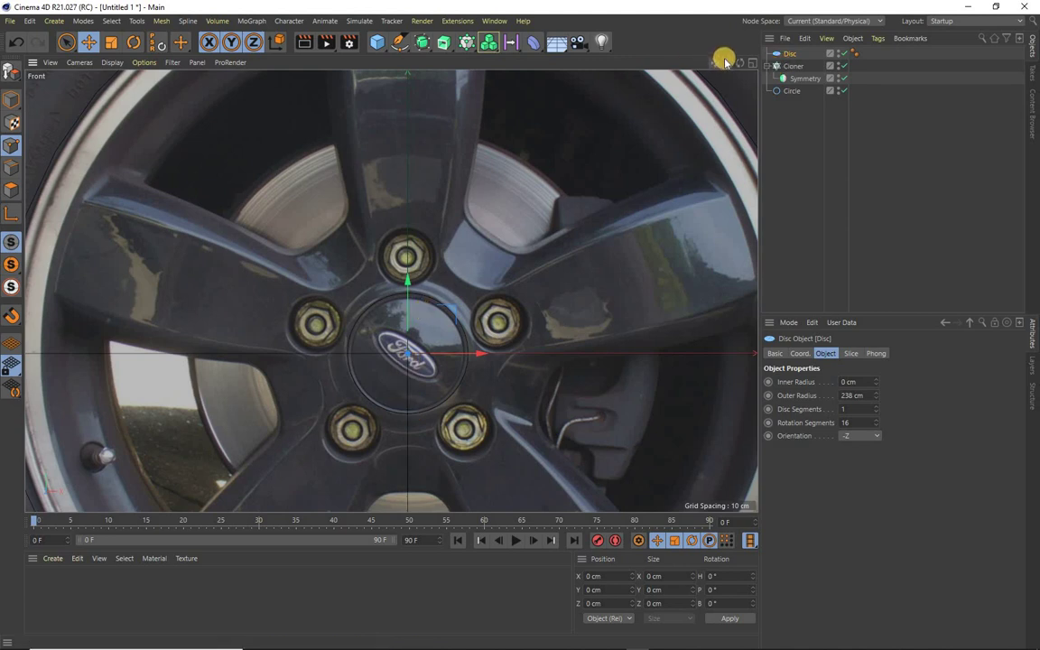
drag(726, 62, 520, 325)
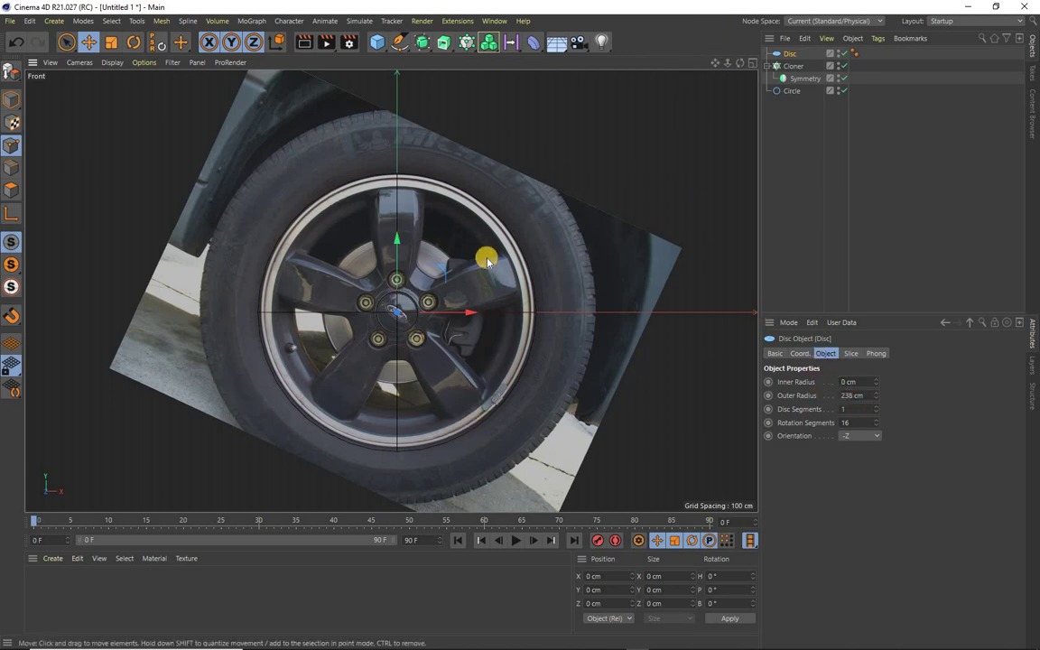
scroll(520, 325, up, 2)
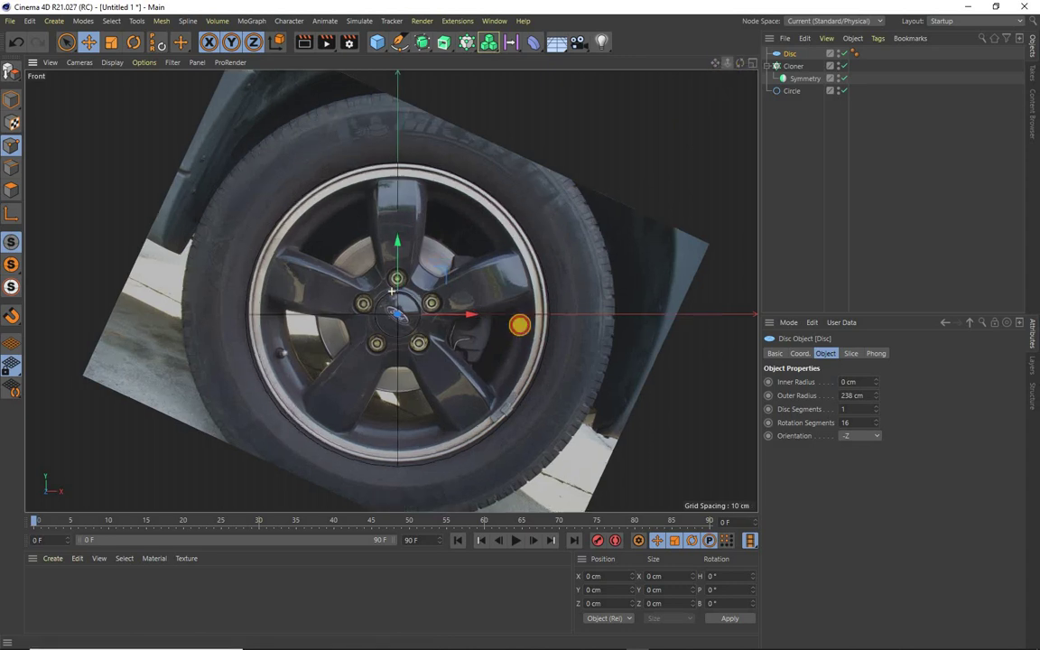
scroll(520, 325, up, 1)
scroll(662, 174, up, 1)
scroll(400, 212, down, 2)
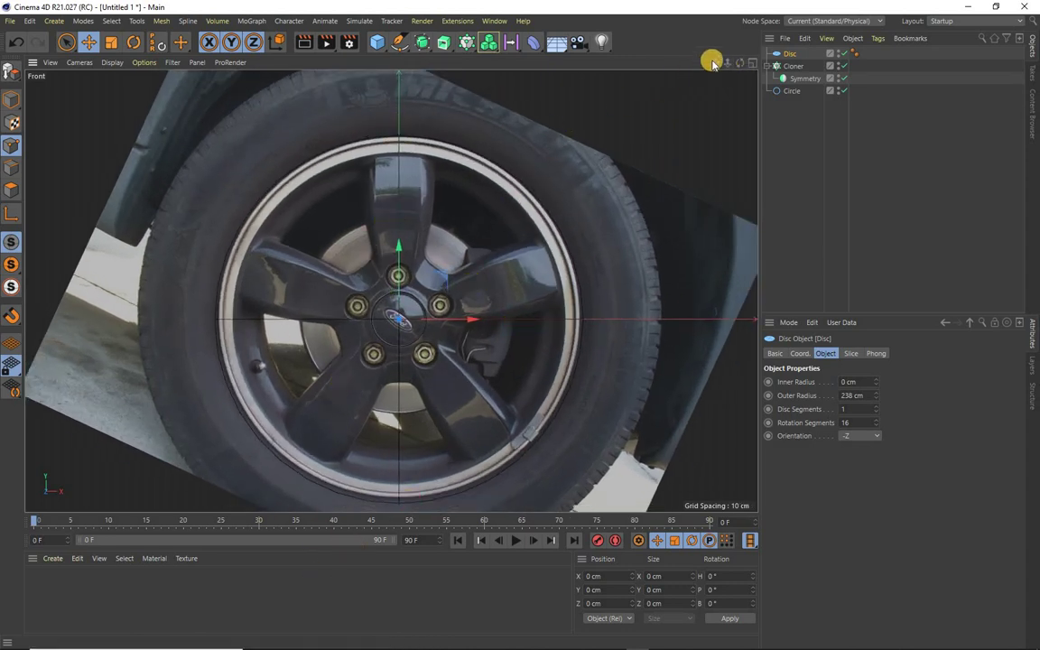
alt+middle_drag(468, 295, 520, 325)
scroll(390, 174, up, 3)
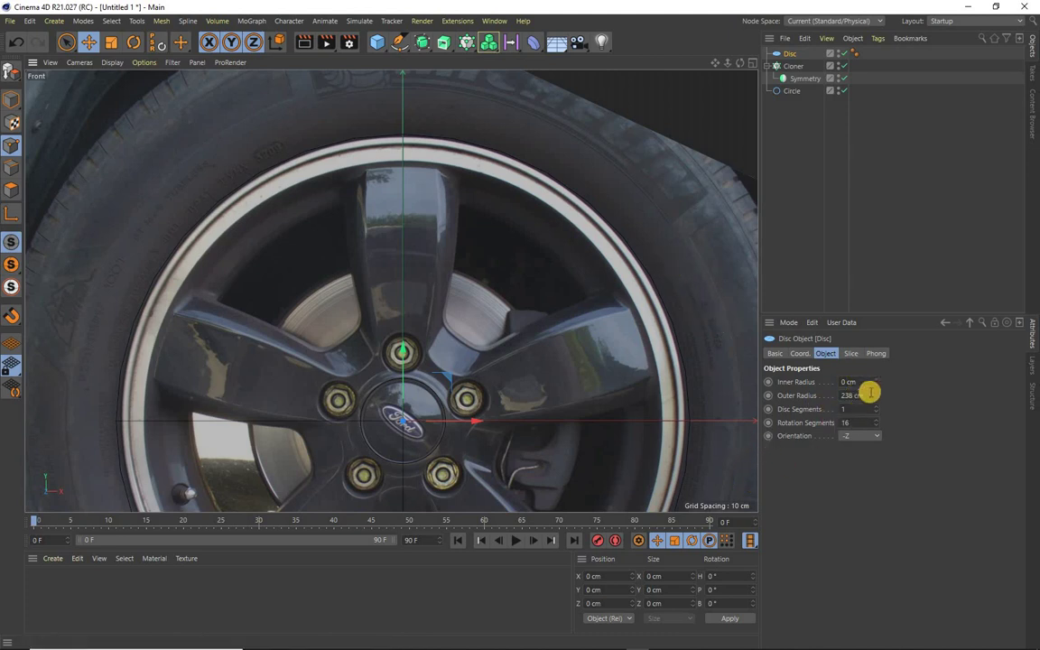
Step: Raise the disc's inner radius to 215 cm and show it with Constant Shading (Lines)
drag(874, 382, 876, 378)
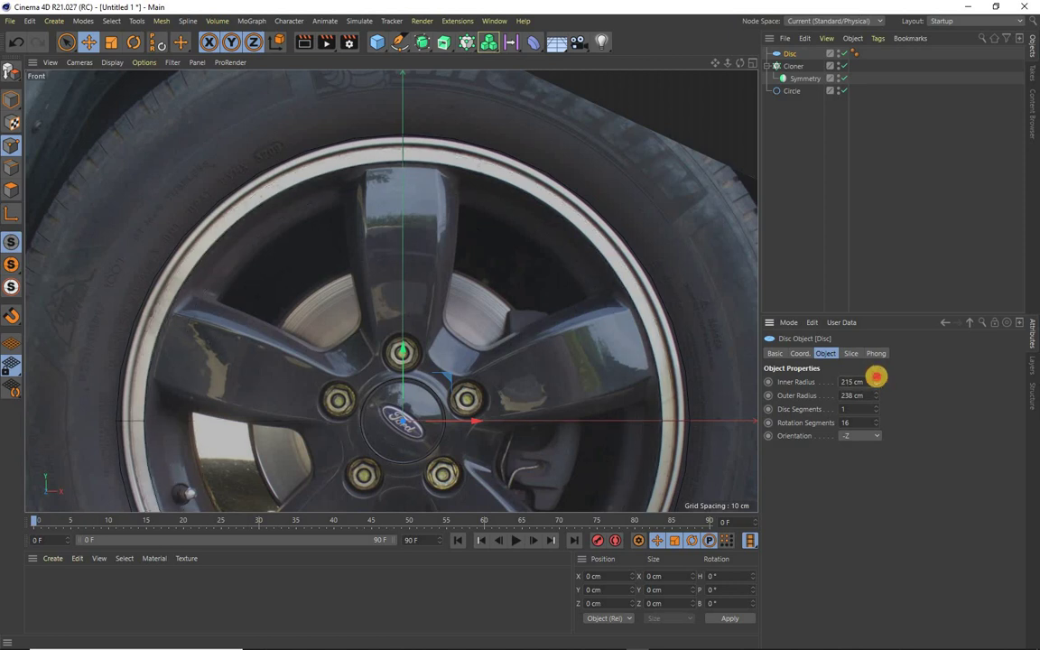
click(113, 63)
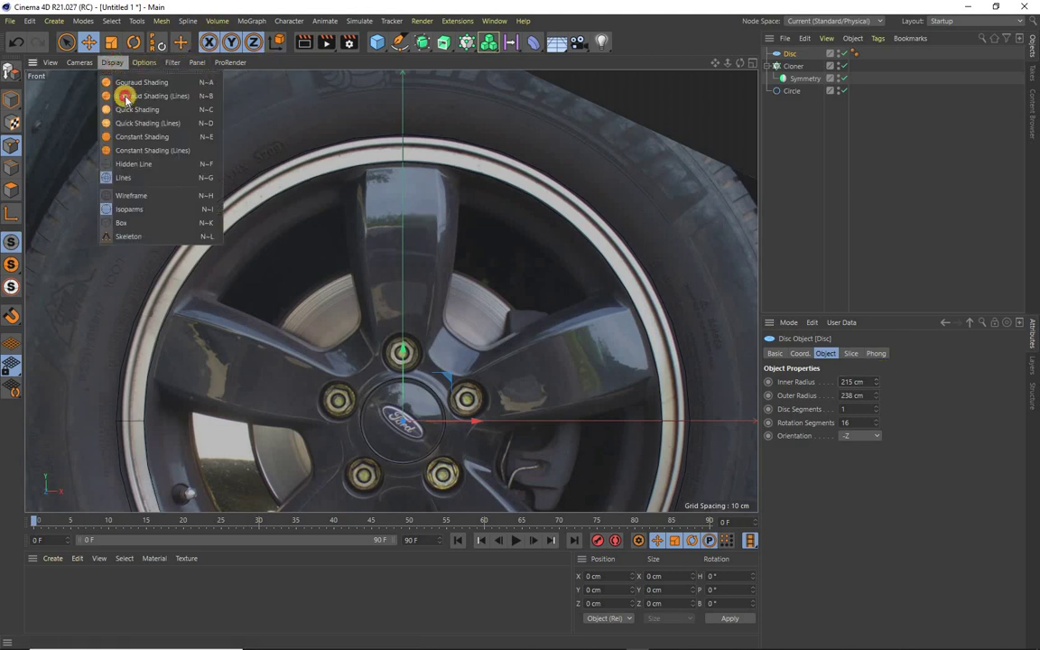
click(149, 154)
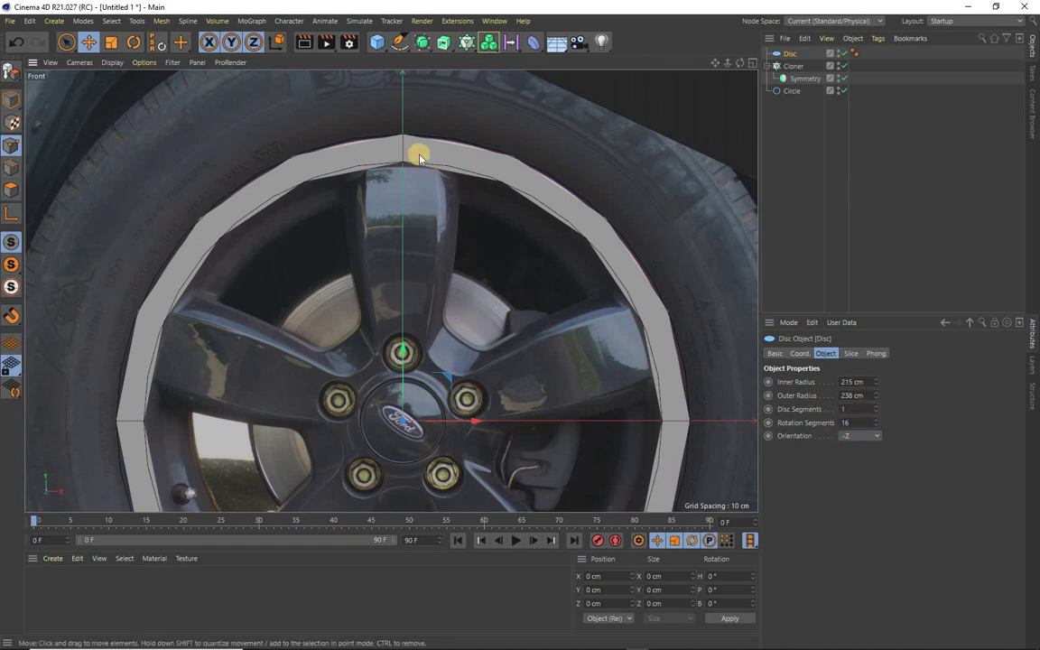
Step: Give the ring 40 rotation segments and switch the display to Wireframe
double_click(861, 421)
text(40)
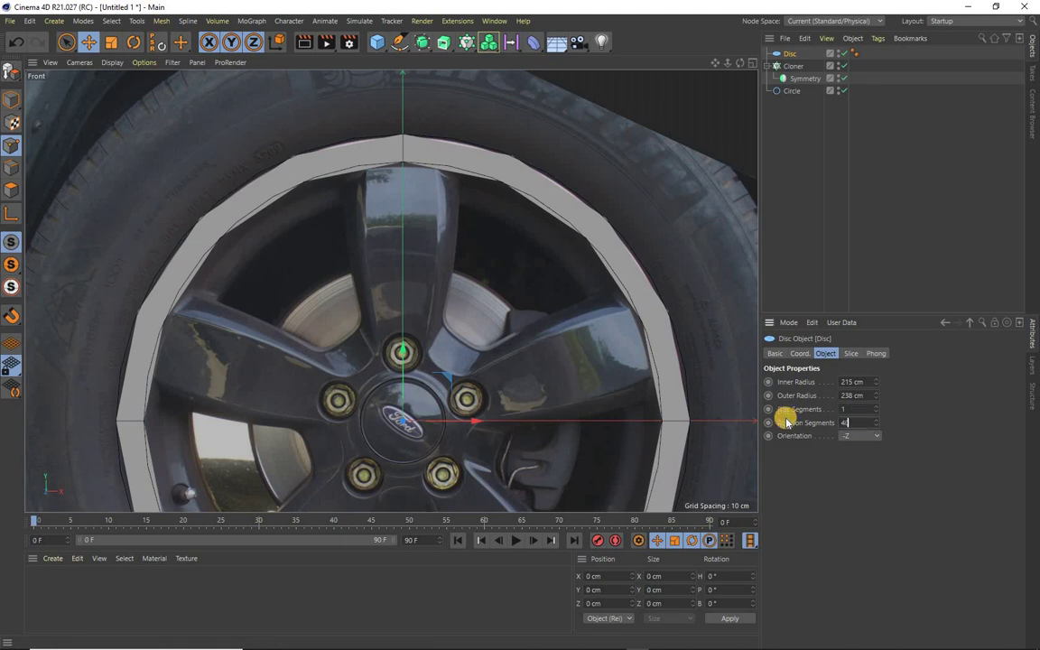
key(Return)
click(112, 63)
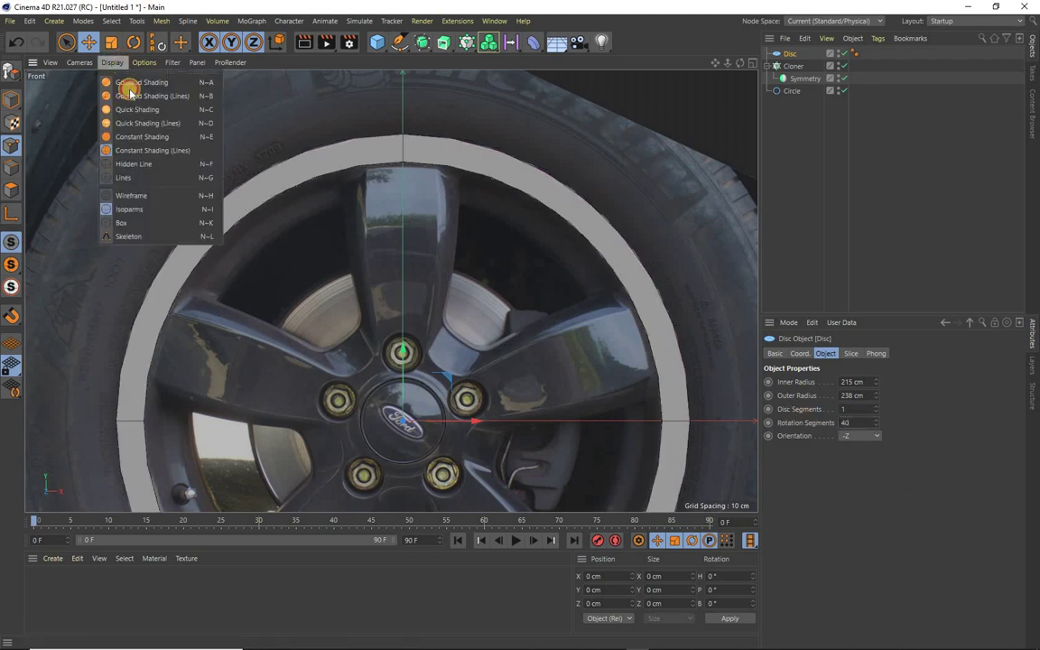
click(162, 154)
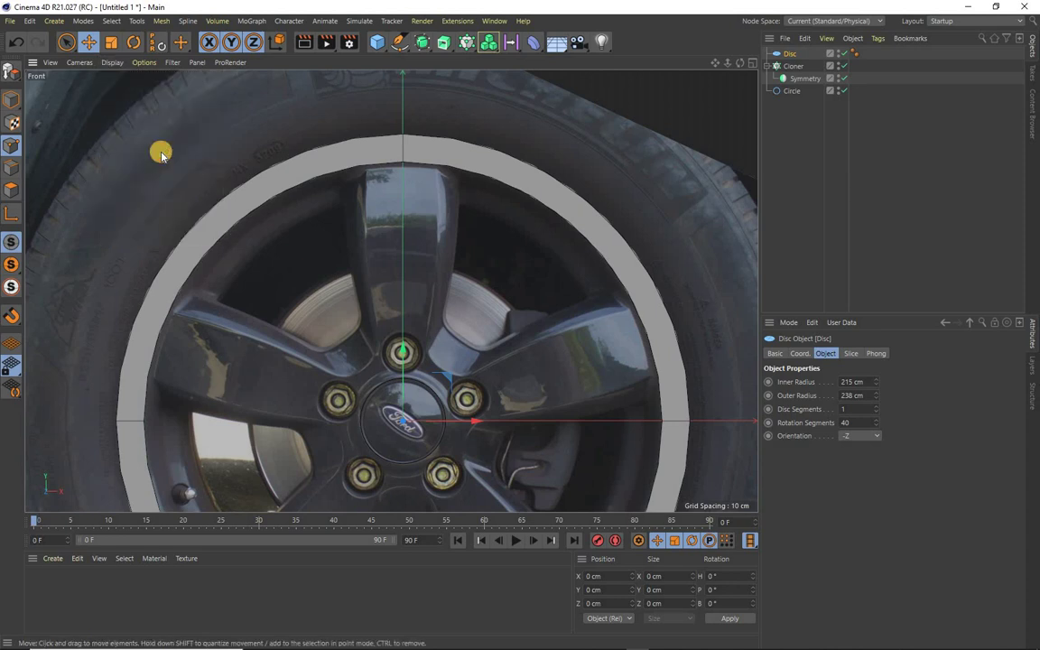
click(112, 63)
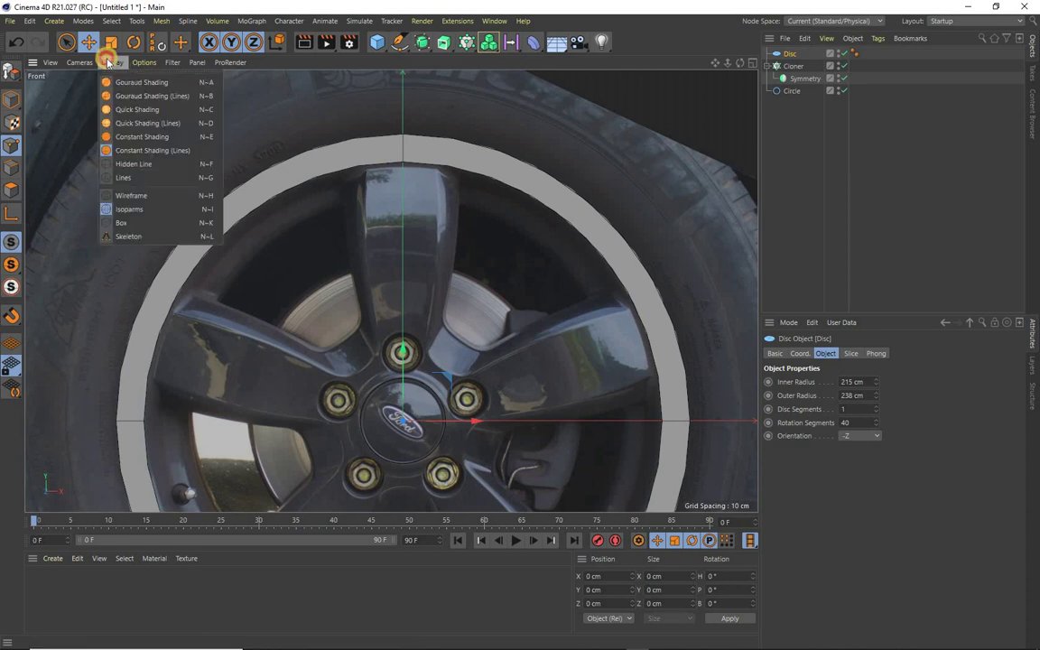
click(131, 196)
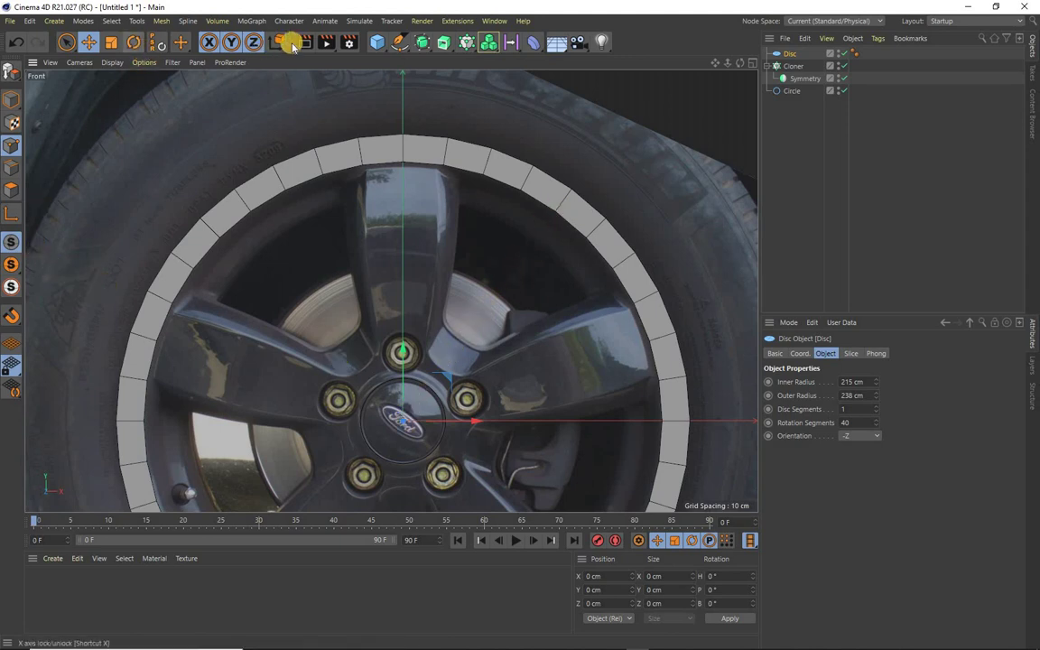
click(399, 42)
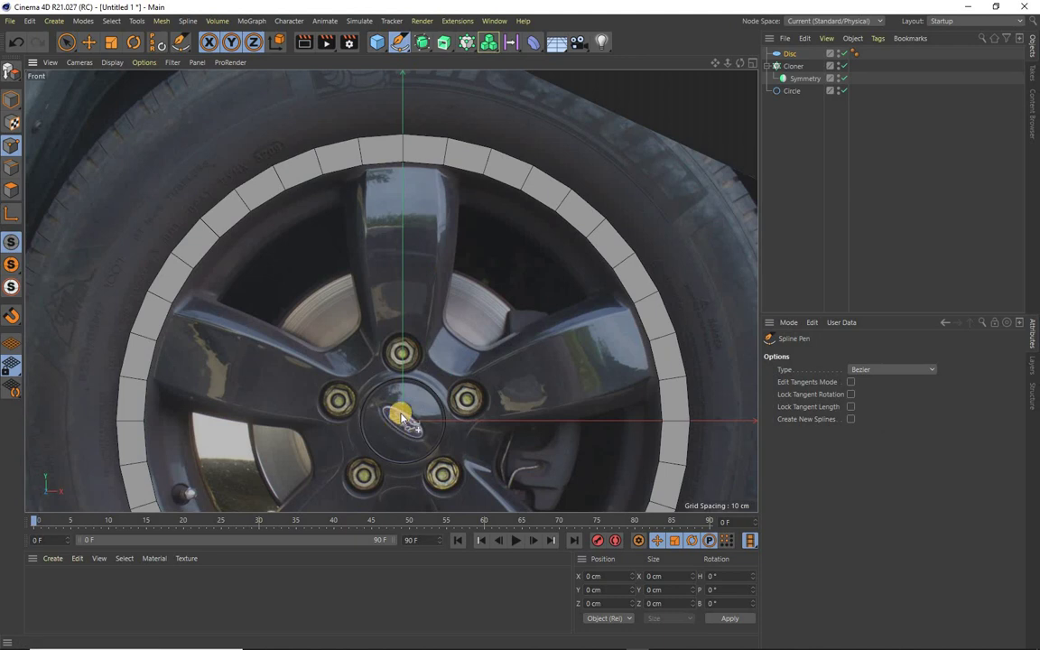
click(403, 423)
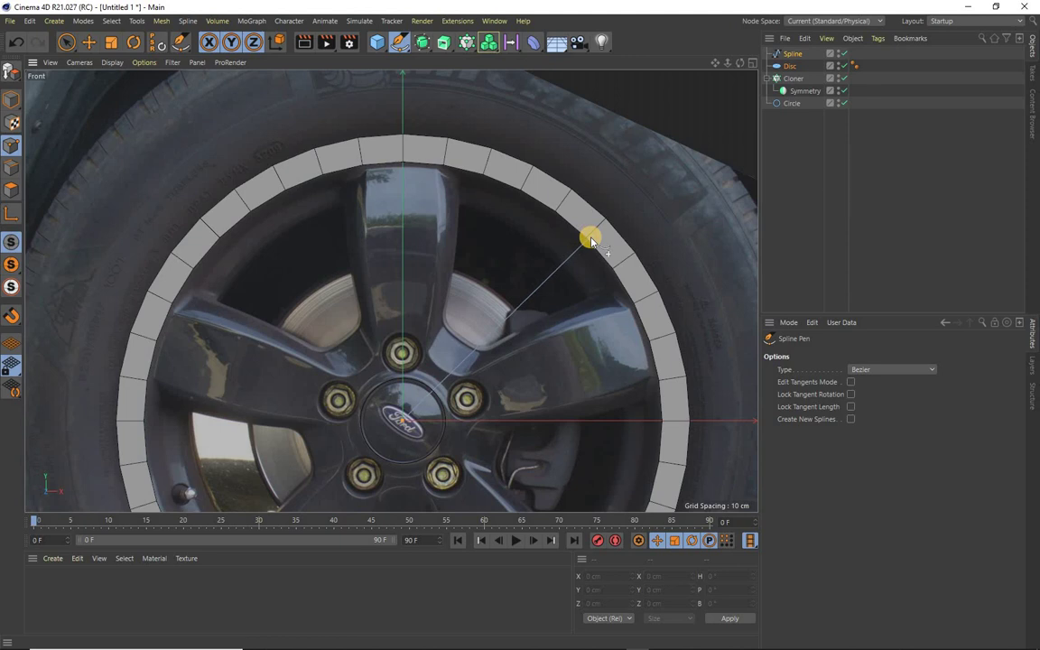
click(358, 178)
drag(503, 303, 541, 262)
right_click(541, 262)
click(796, 56)
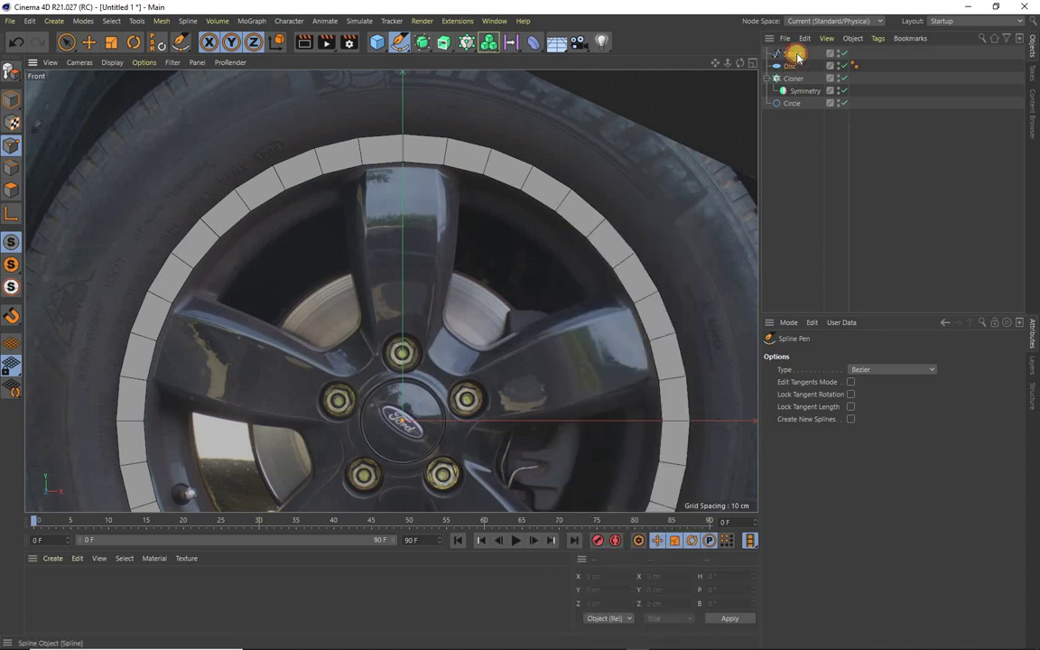
key(Delete)
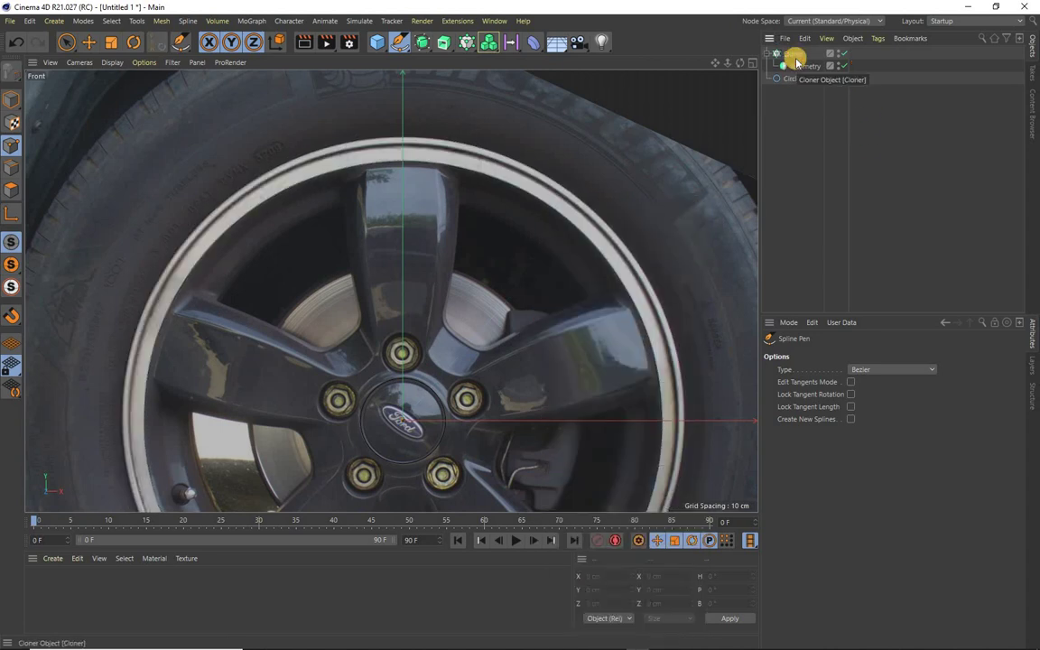
key(ctrl+z)
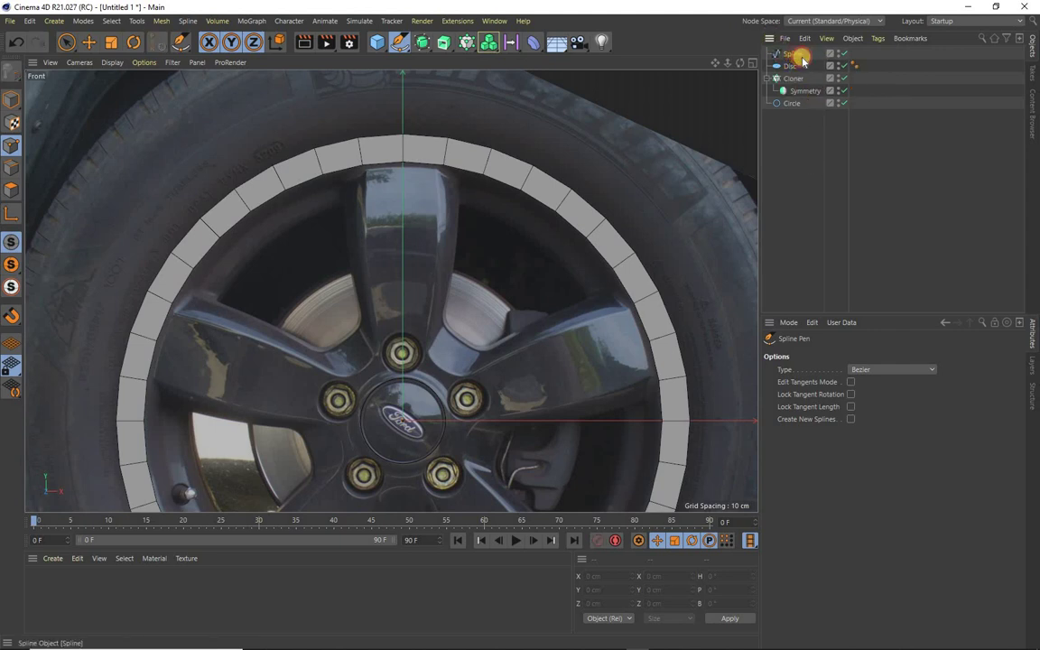
click(791, 54)
key(Delete)
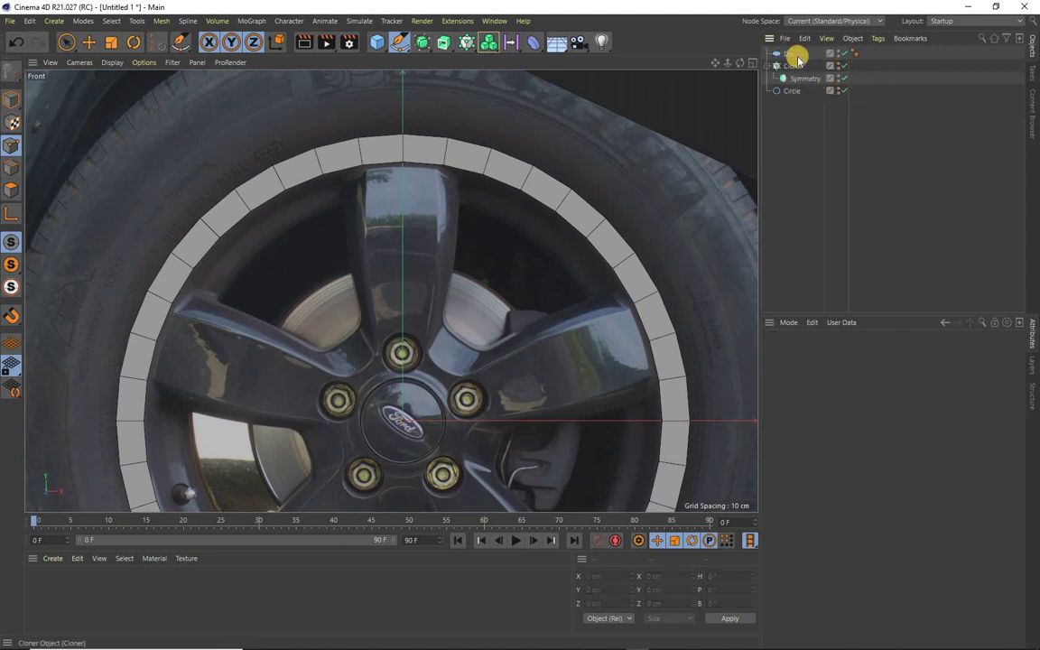
Step: Move the Disc below Circle, rename it 'Dış çember', and duplicate it for renaming
drag(785, 53, 777, 62)
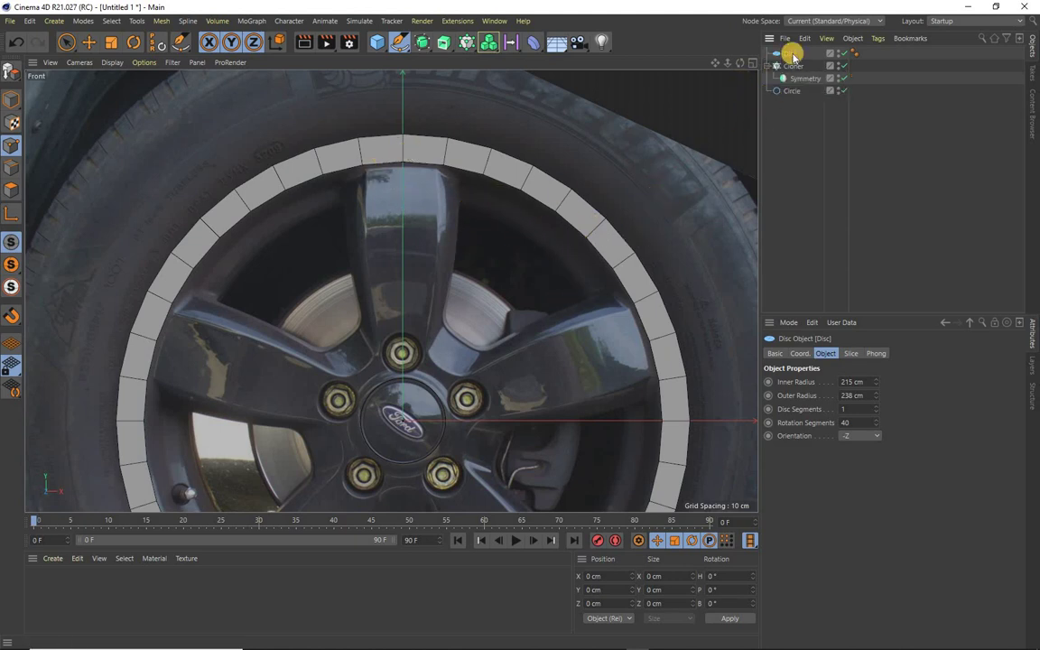
mouse_move(791, 54)
mouse_down()
mouse_move(787, 119)
mouse_move(796, 93)
mouse_up()
double_click(798, 90)
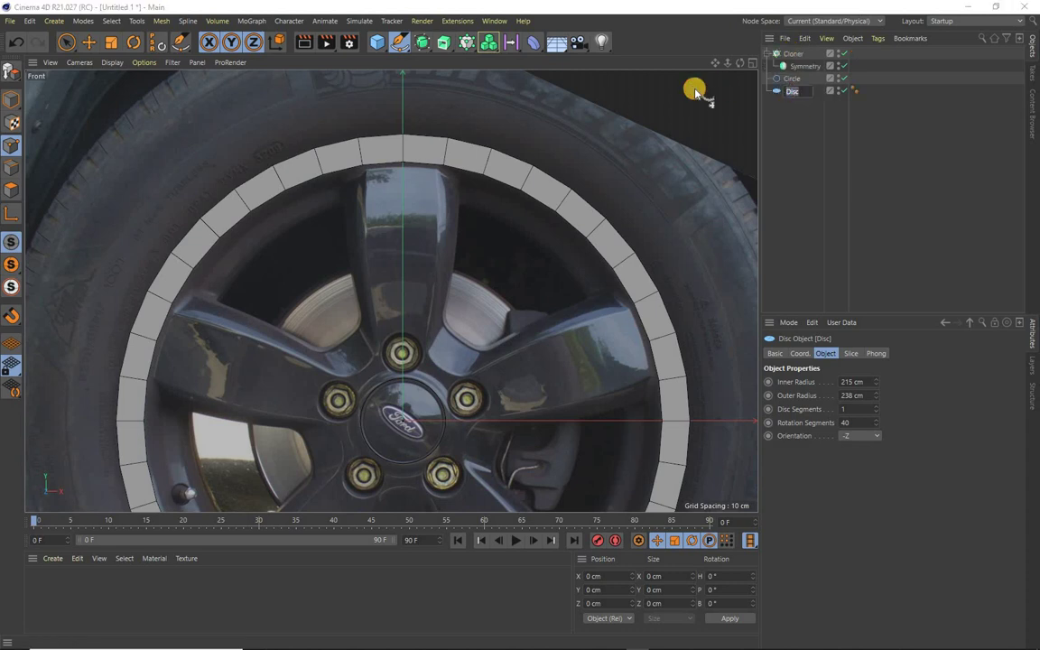
text(is)
text(c cen)
key(Return)
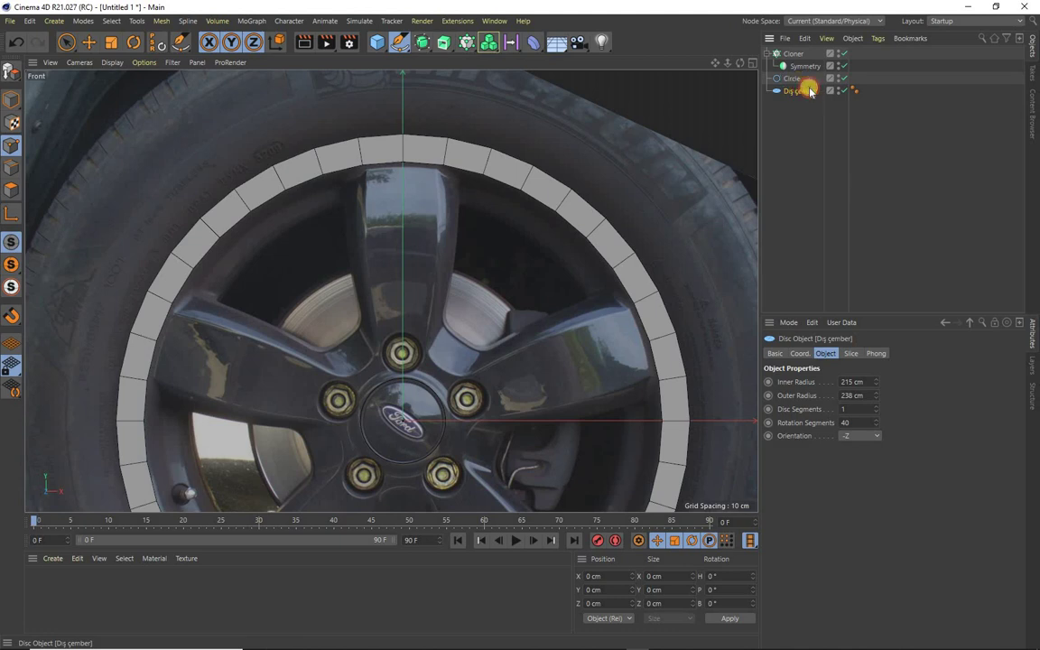
ctrl+drag(798, 90, 800, 98)
double_click(794, 91)
text(iç çember.1)
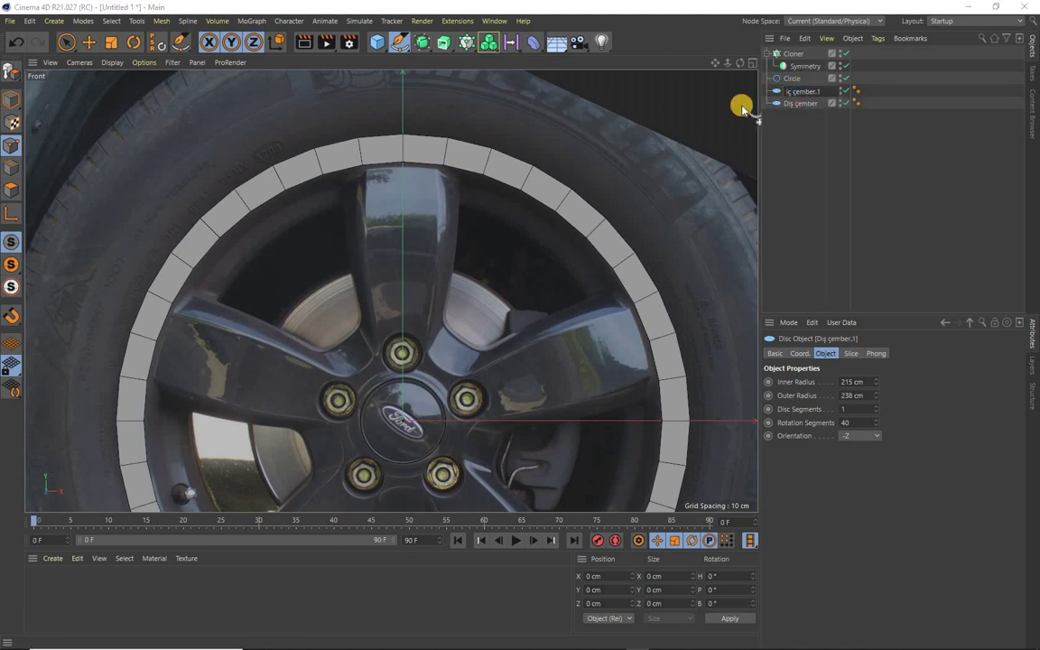
Step: Name the copy 'iç çember.1' and set its radii to 185 cm inner, 212 cm outer
click(800, 92)
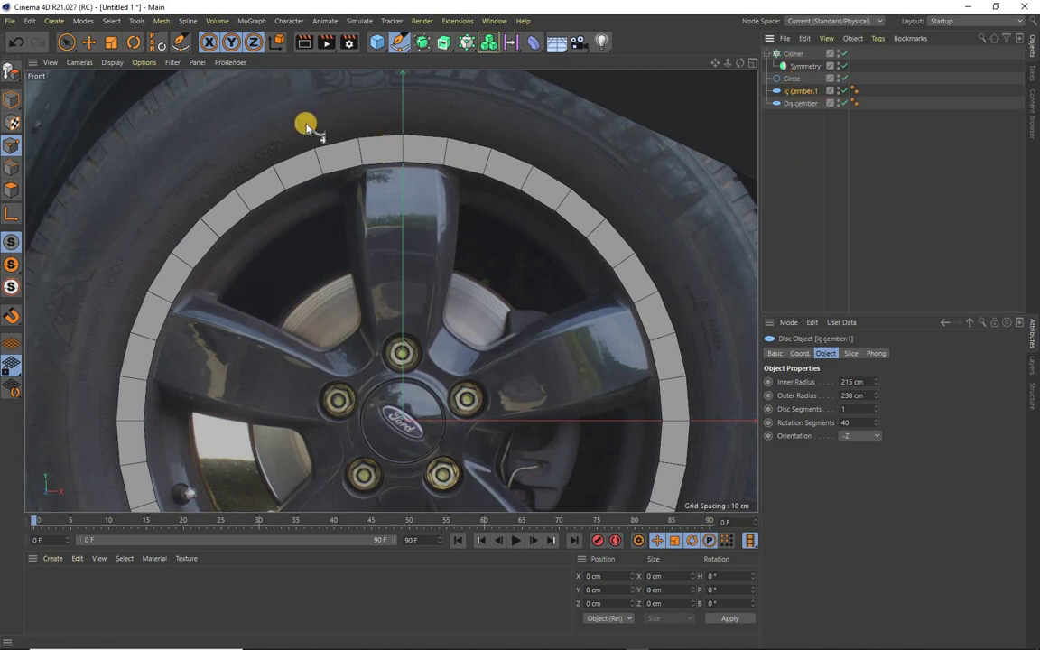
click(89, 41)
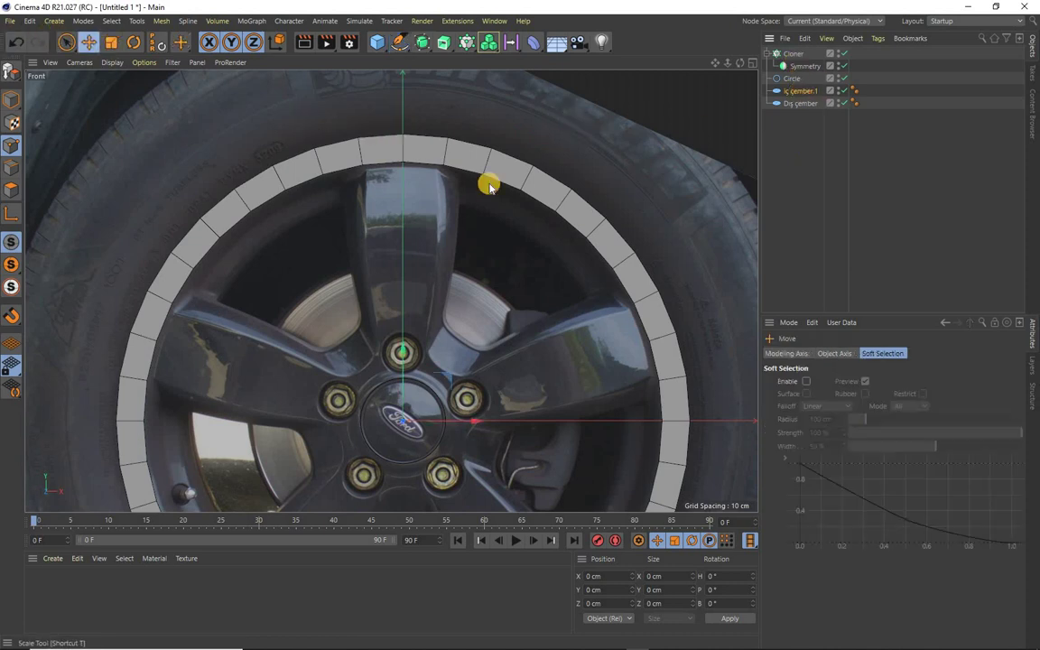
click(798, 92)
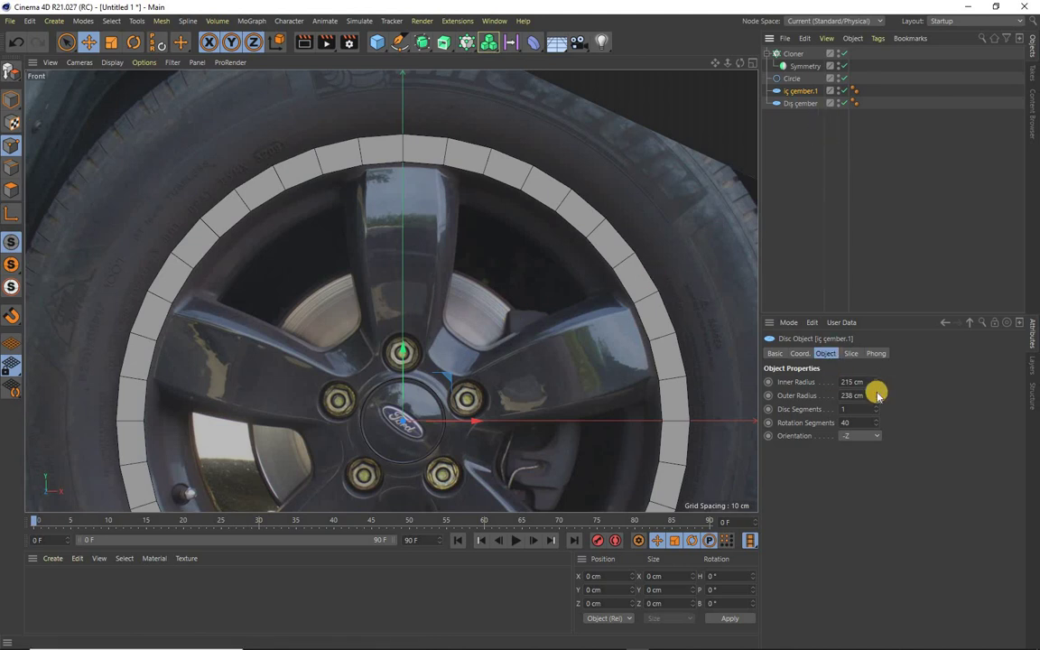
mouse_move(875, 382)
mouse_down()
mouse_move(887, 406)
mouse_move(876, 390)
mouse_up()
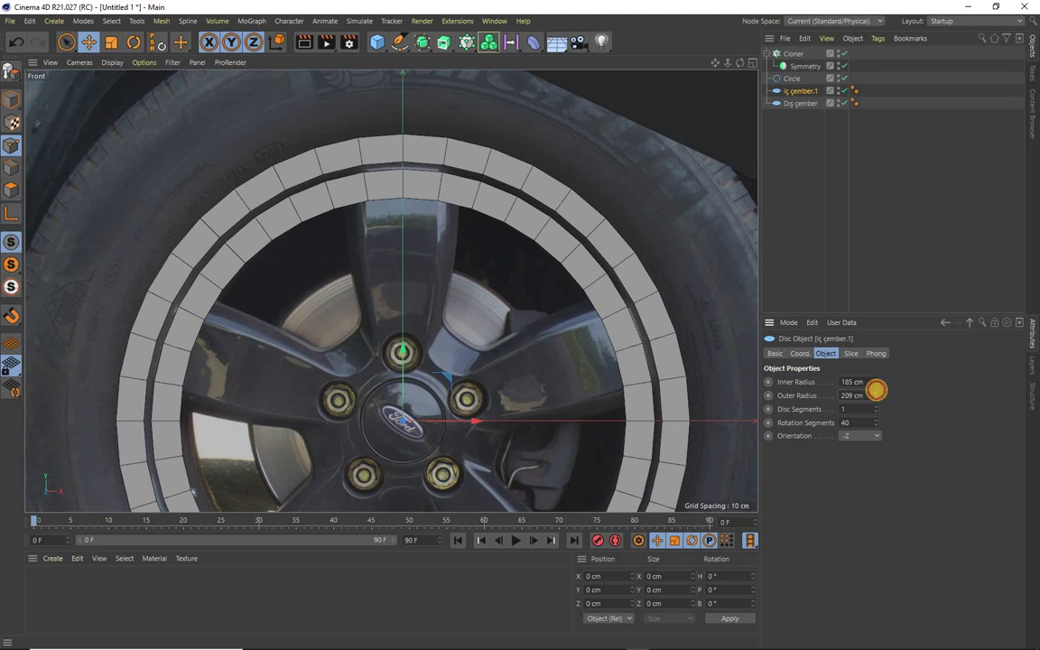
drag(875, 390, 876, 390)
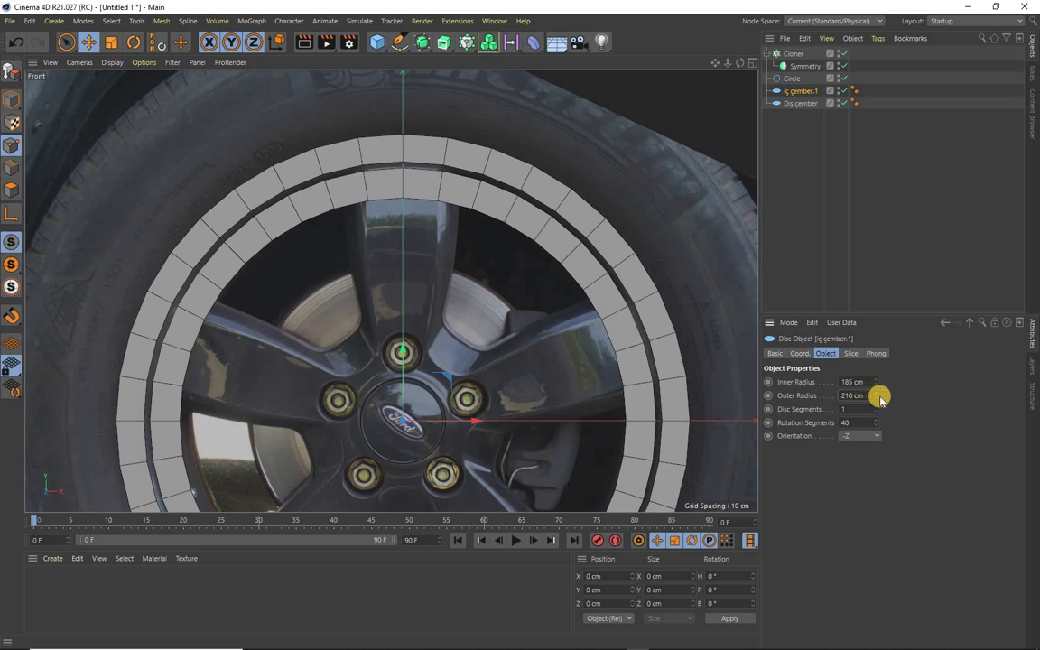
drag(876, 394, 876, 392)
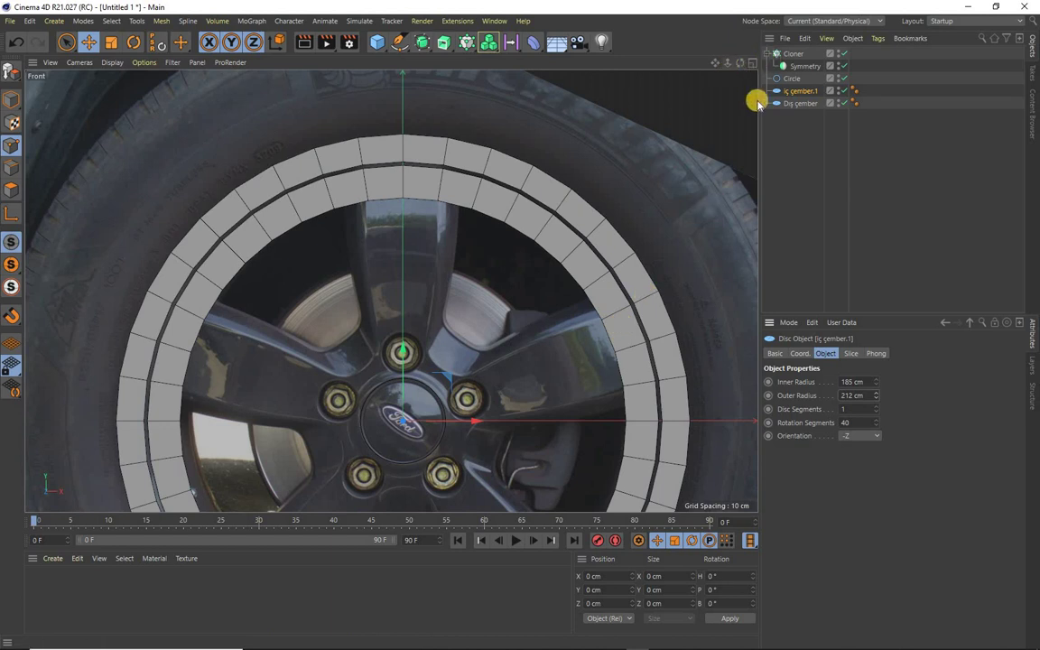
Step: Toggle X-Ray on and off, then set the viewport display to Hidden Line
click(774, 353)
click(839, 493)
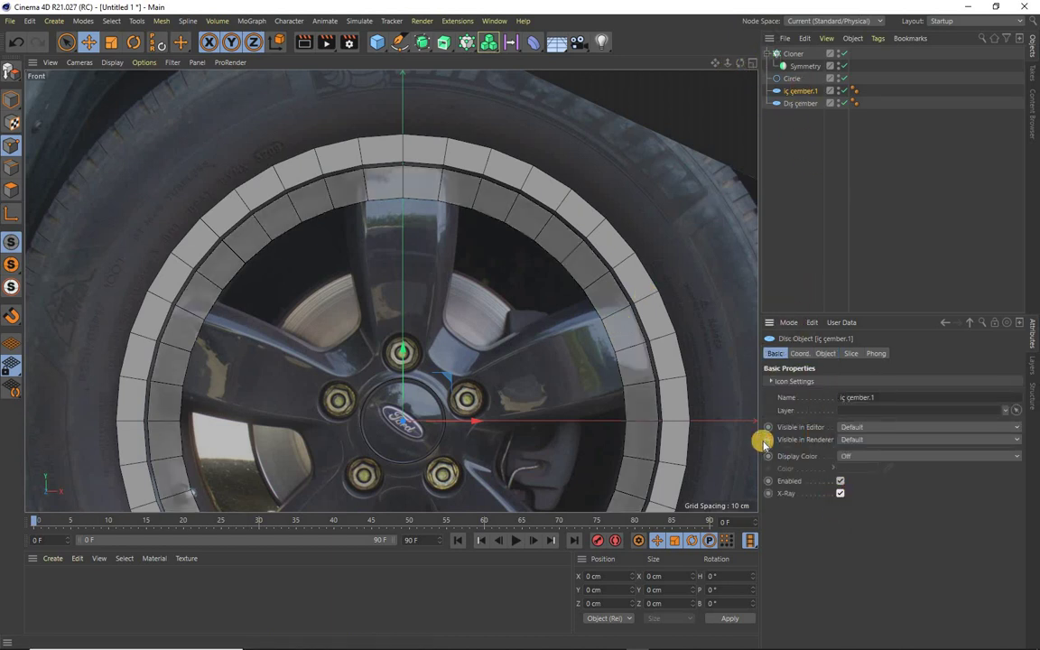
click(839, 493)
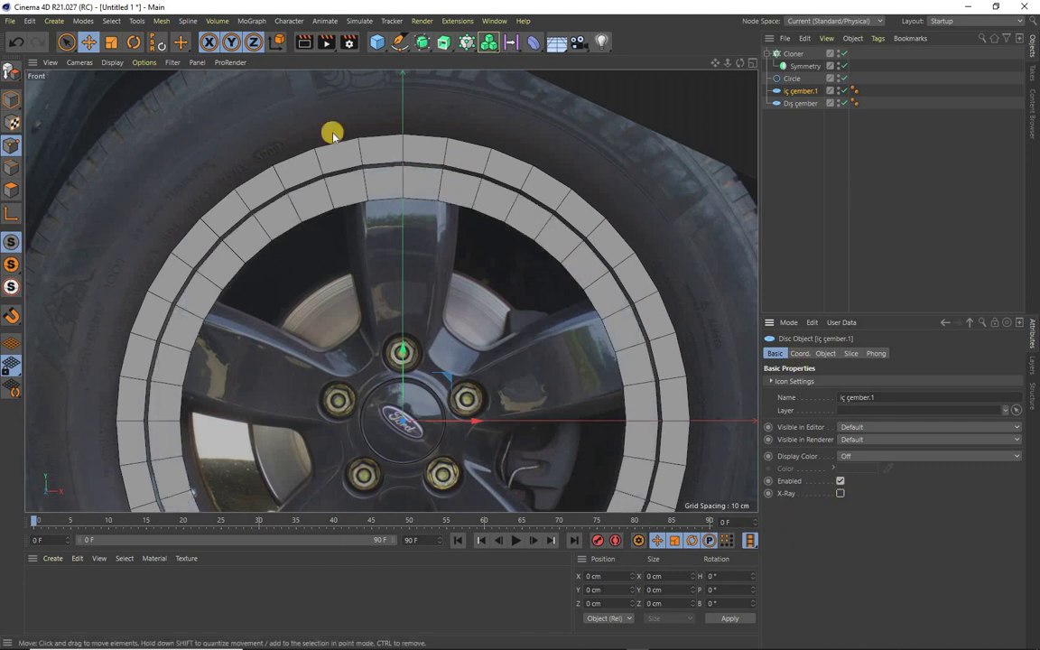
click(112, 63)
click(133, 163)
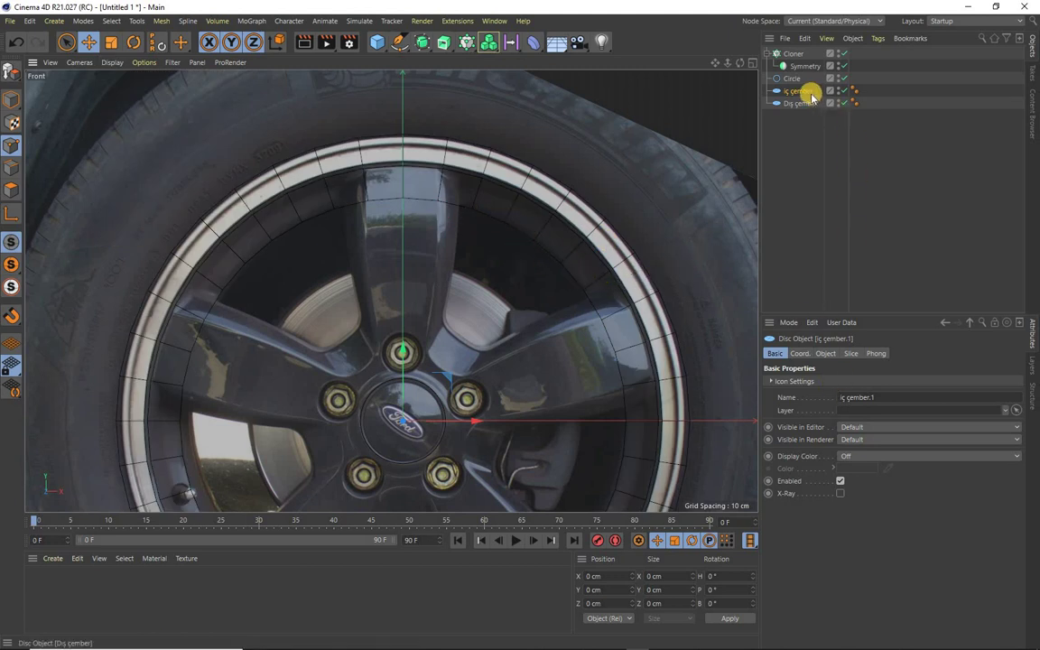
Step: Tighten iç çember.1 to a 207 cm outer and 184 cm inner radius
click(827, 354)
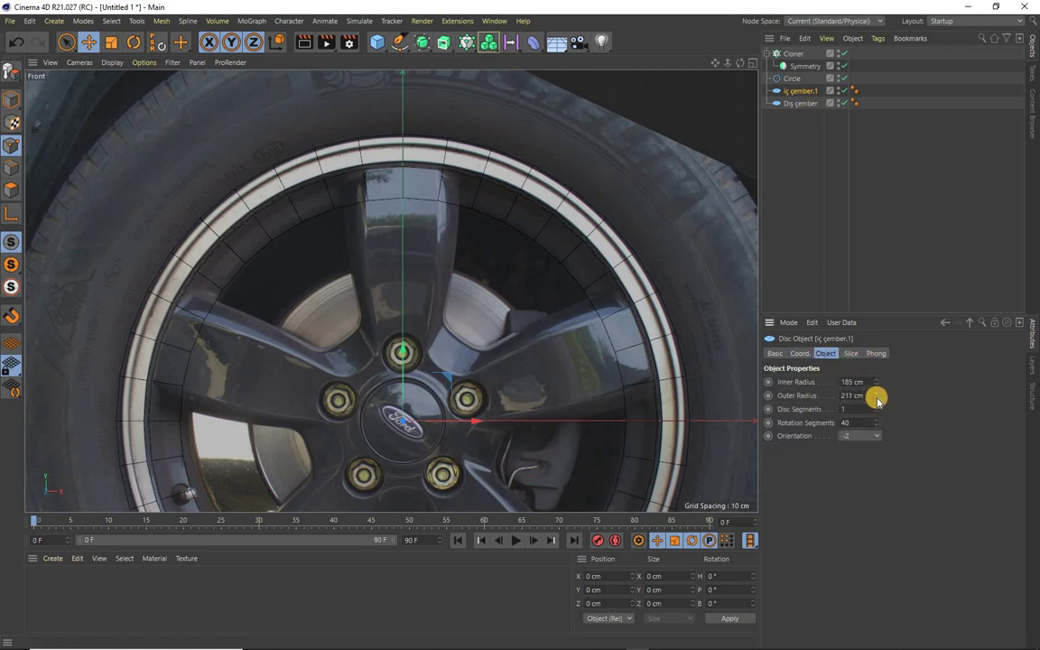
drag(876, 399, 878, 401)
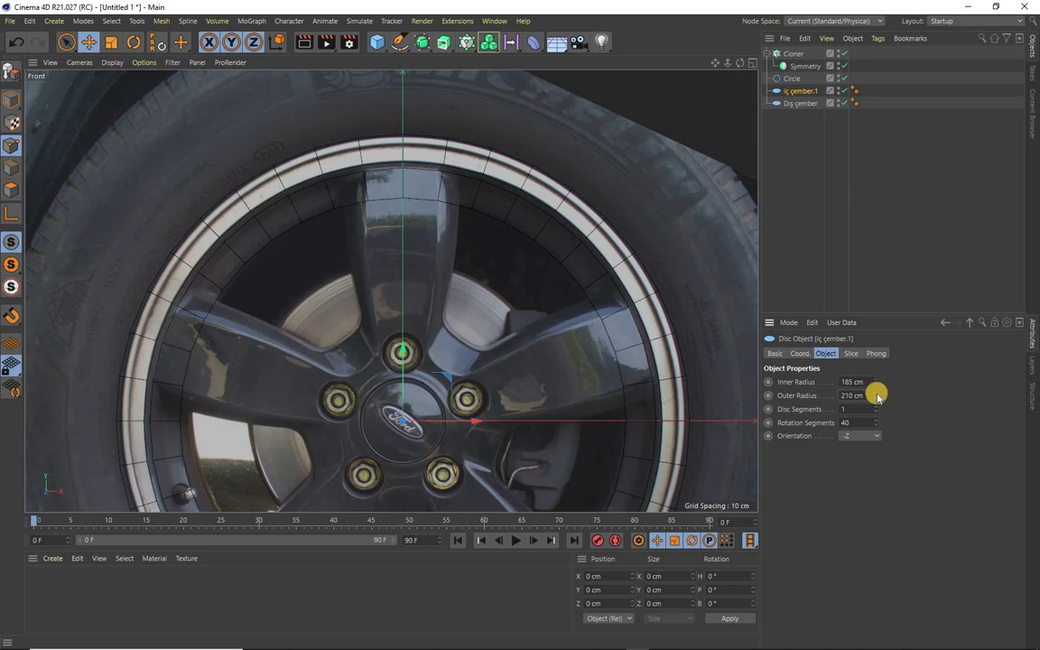
click(876, 393)
click(876, 399)
click(877, 399)
click(876, 399)
click(877, 399)
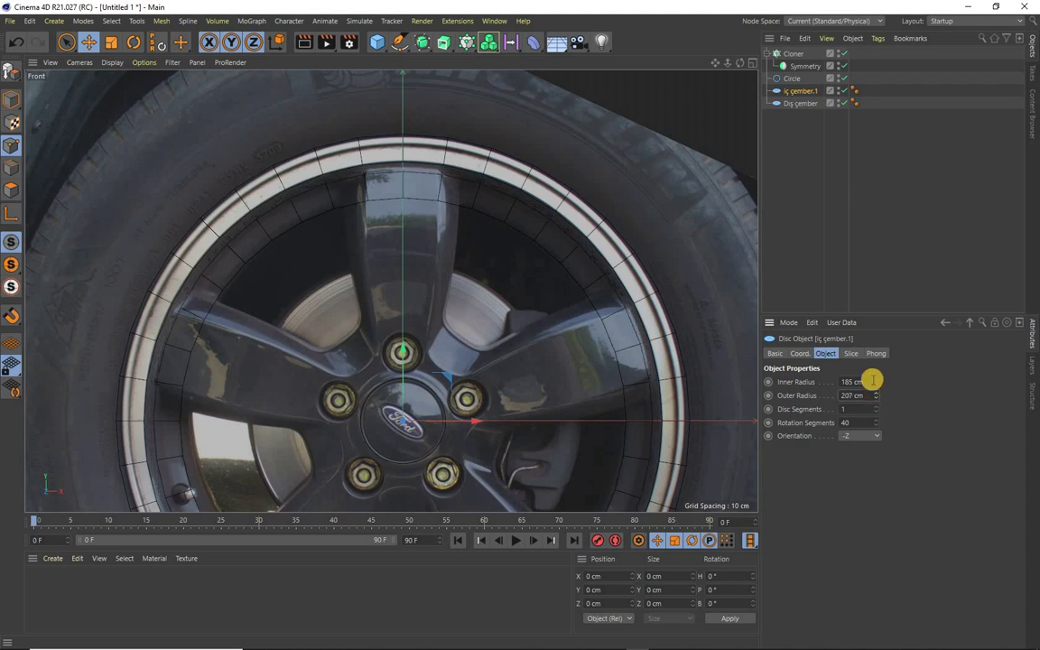
click(877, 380)
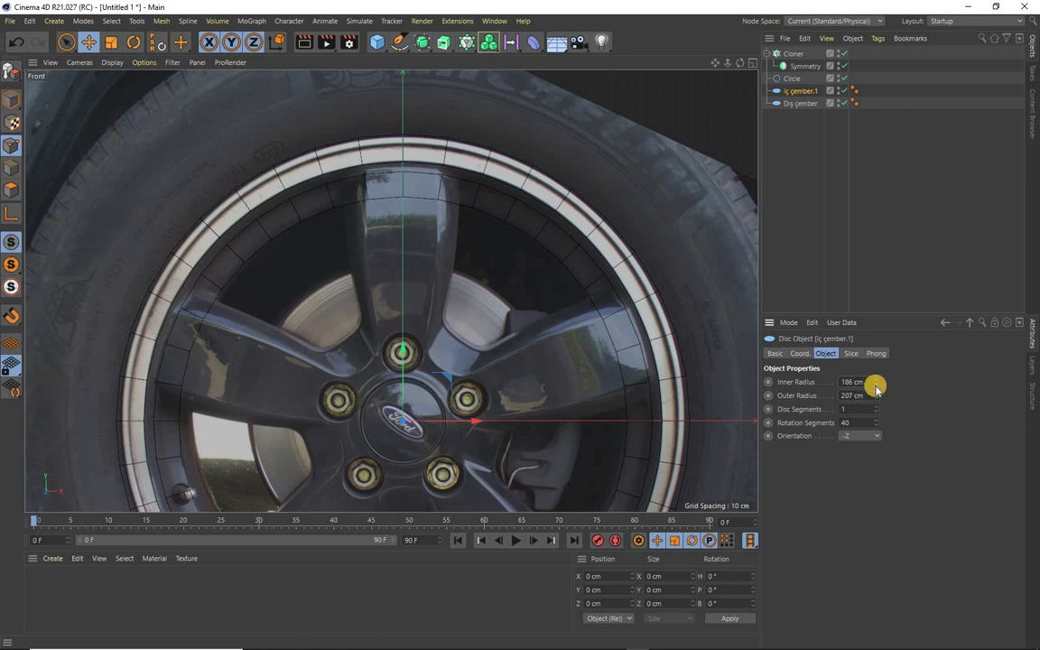
click(876, 385)
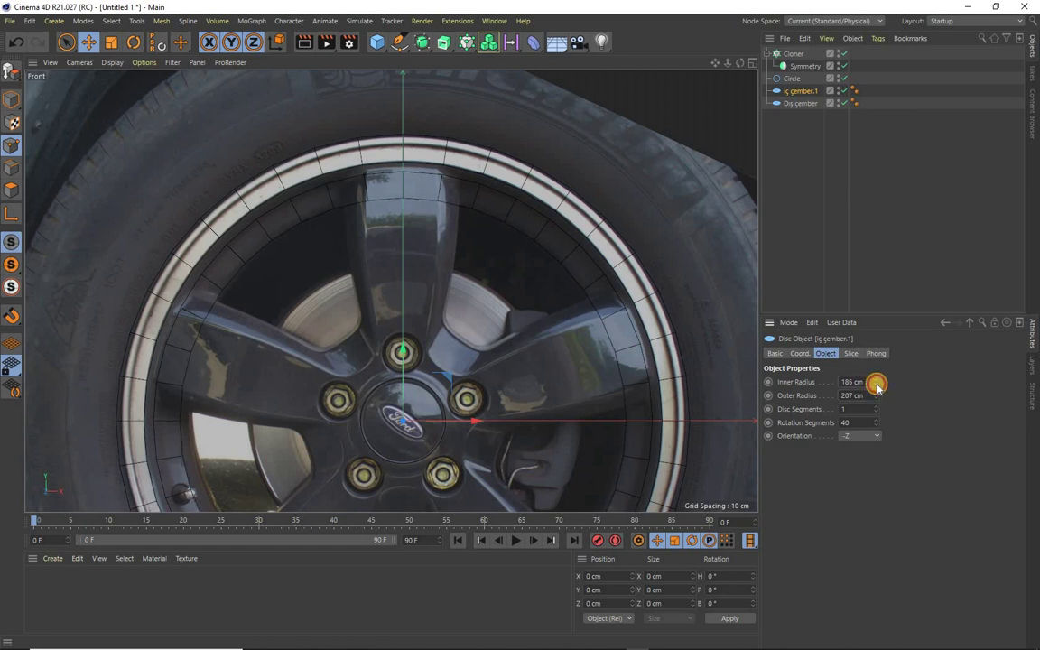
click(876, 384)
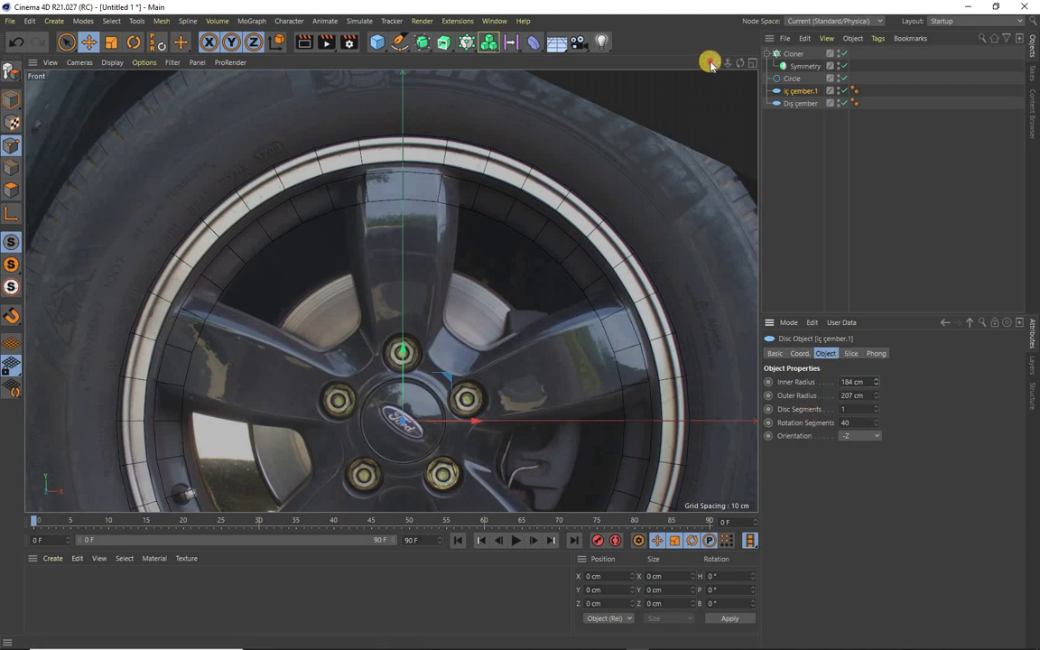
drag(710, 63, 606, 209)
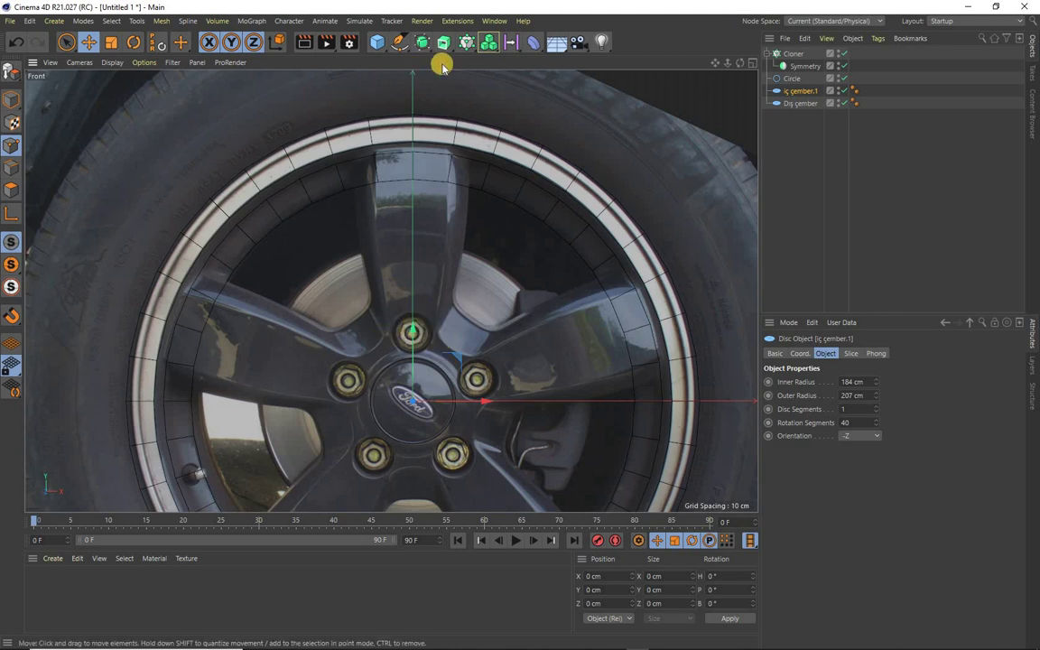
Step: Add a new disc named 'Bijon' facing -Z
click(380, 45)
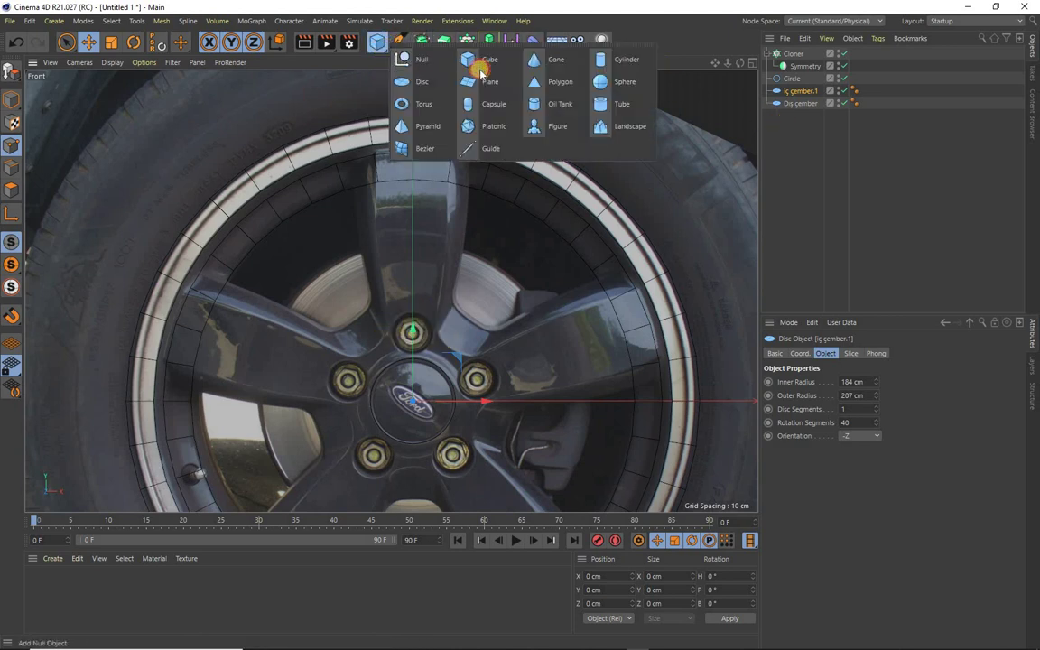
click(425, 86)
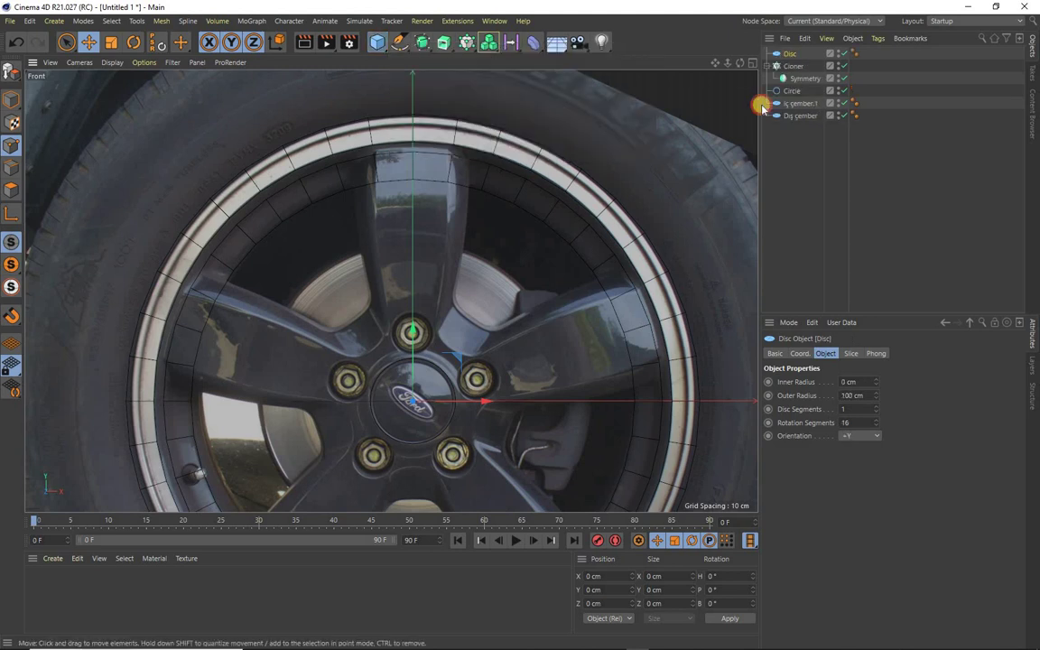
double_click(790, 53)
text(Bijon)
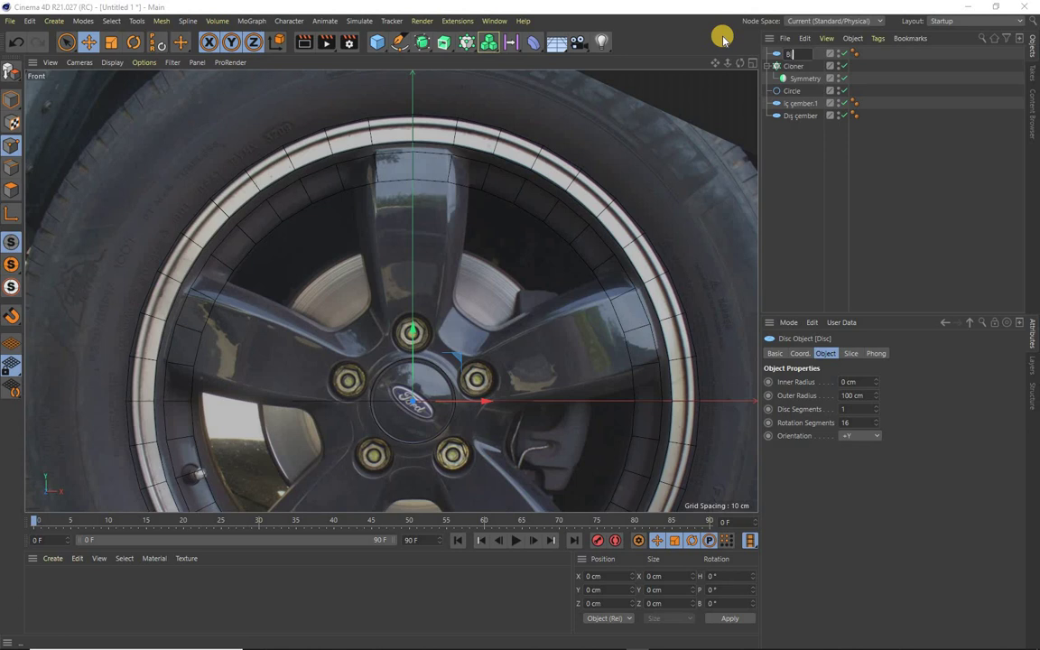
key(Return)
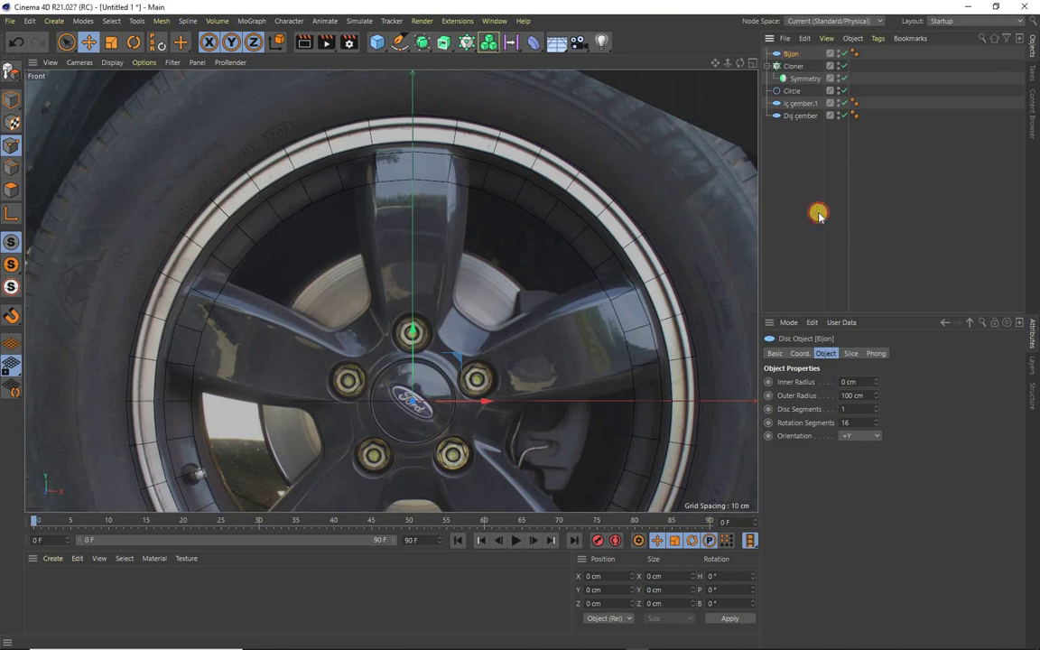
click(856, 437)
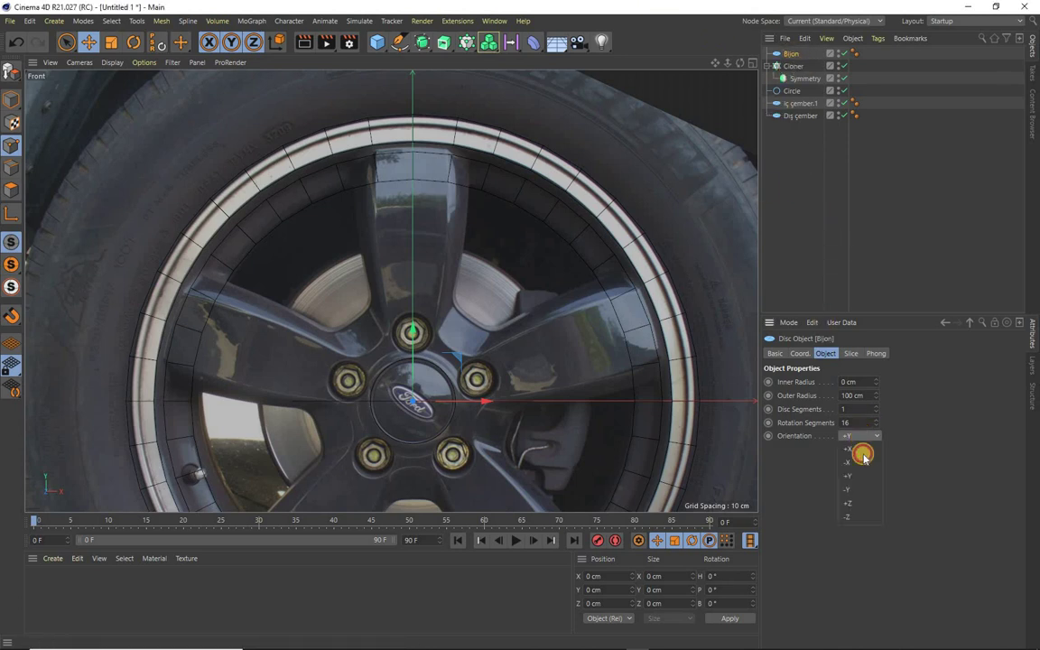
click(851, 518)
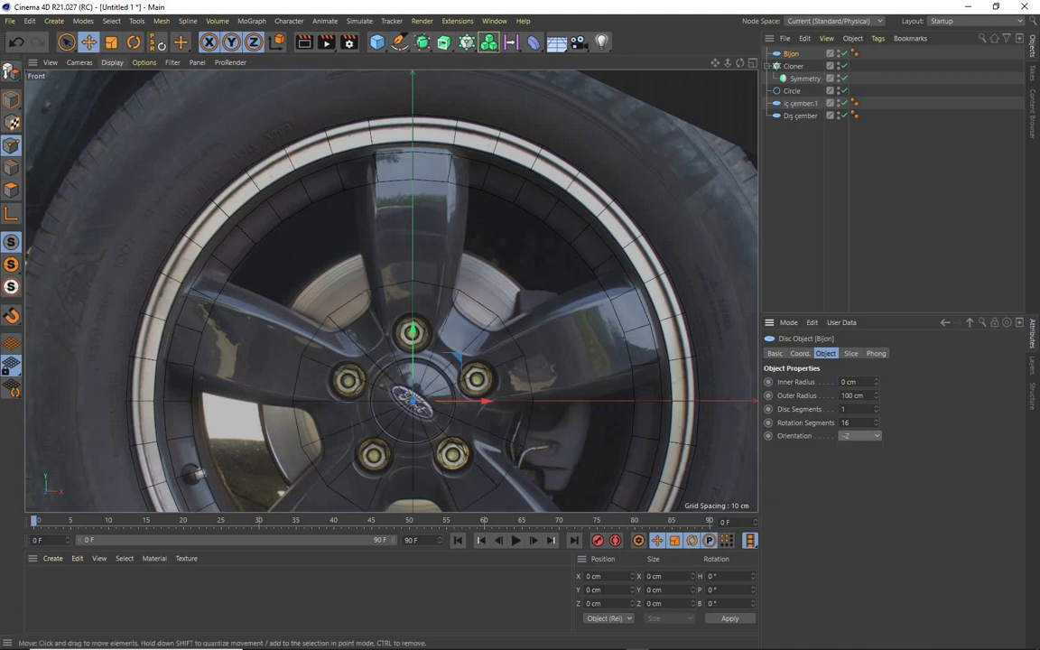
Step: Scale Bijon down to about 32.8 cm and move it up to Y 57.131 cm over the top lug nut
click(10, 100)
click(111, 43)
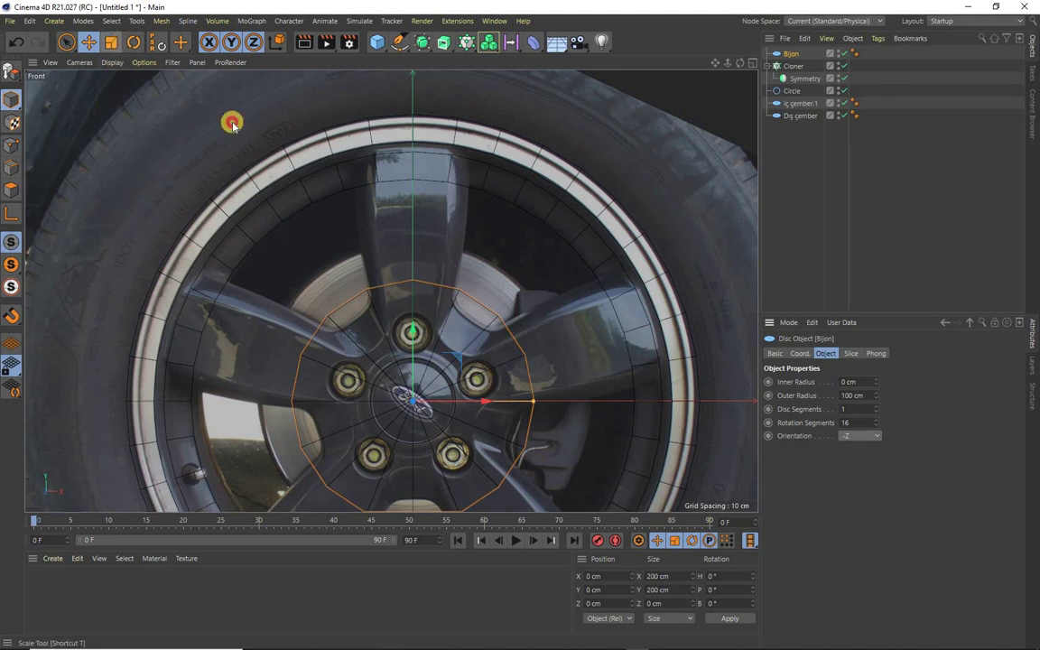
mouse_move(232, 121)
mouse_down()
mouse_move(527, 267)
mouse_move(347, 331)
mouse_move(204, 411)
mouse_up()
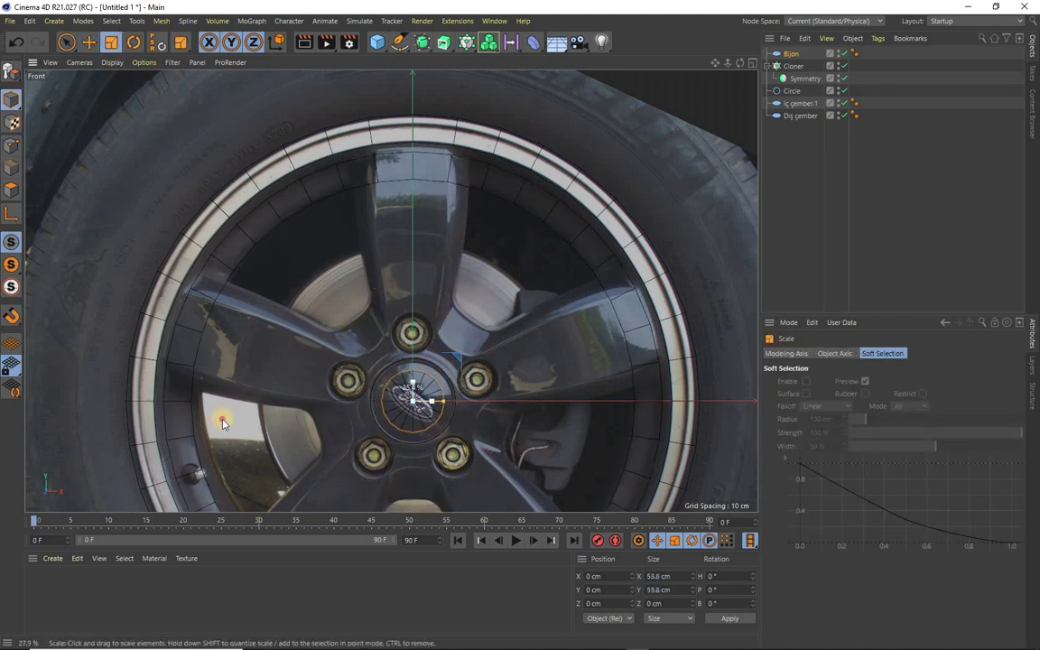
key(e)
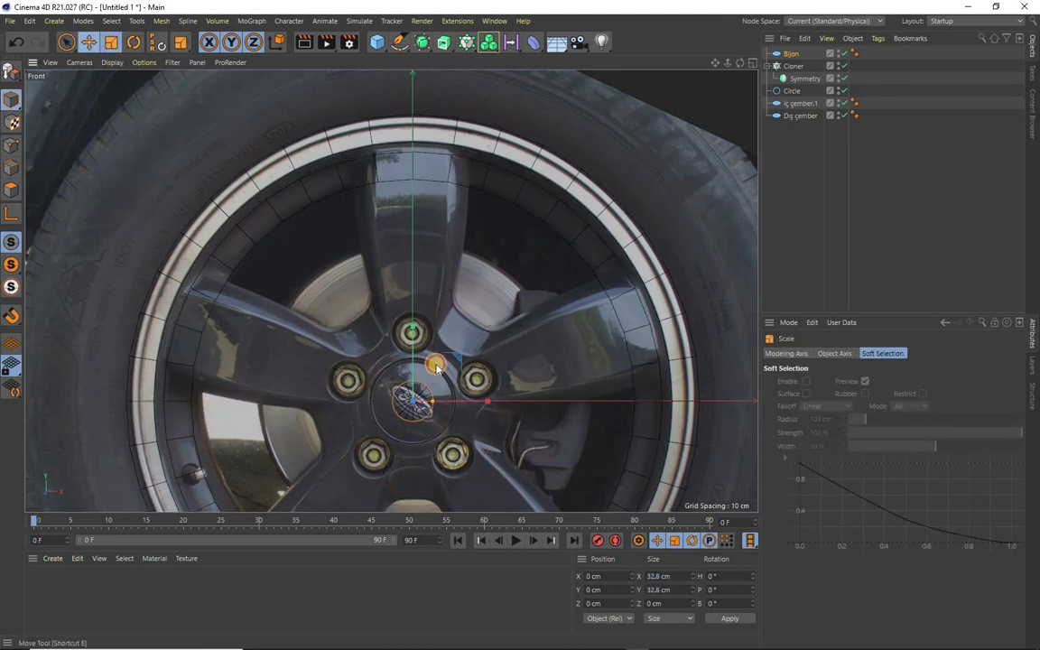
drag(413, 334, 427, 266)
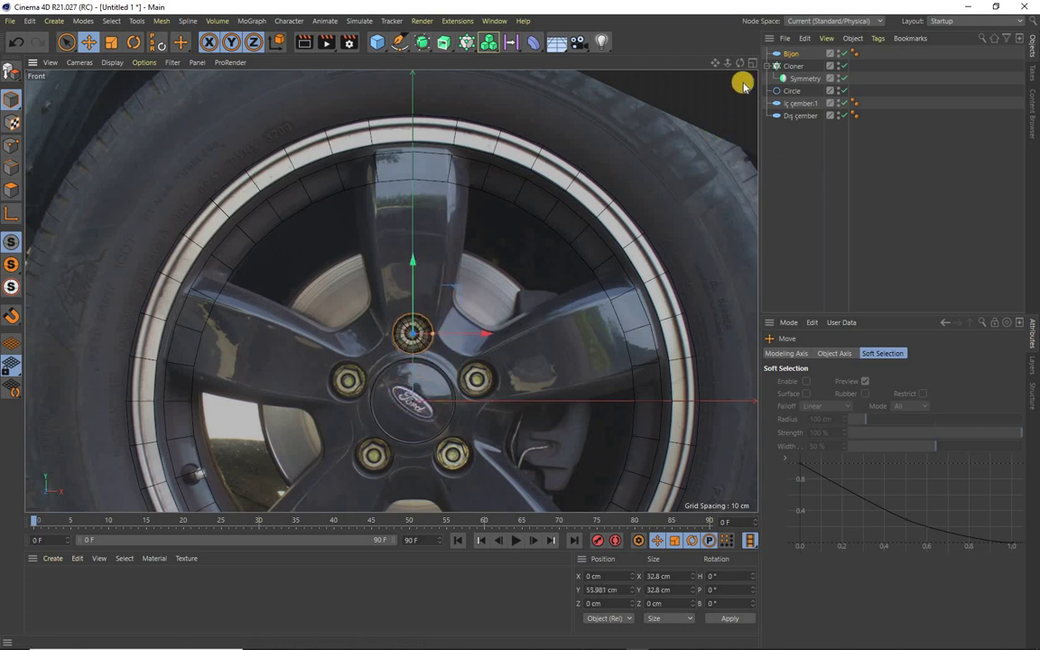
scroll(393, 290, up, 3)
scroll(394, 290, up, 3)
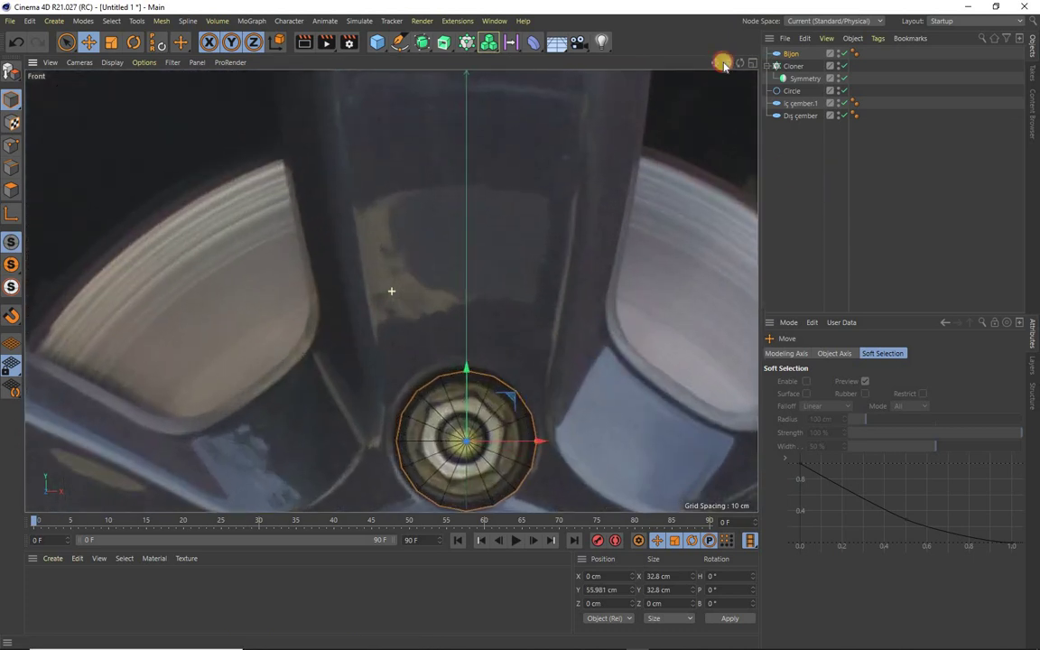
alt+middle_drag(520, 322, 573, 239)
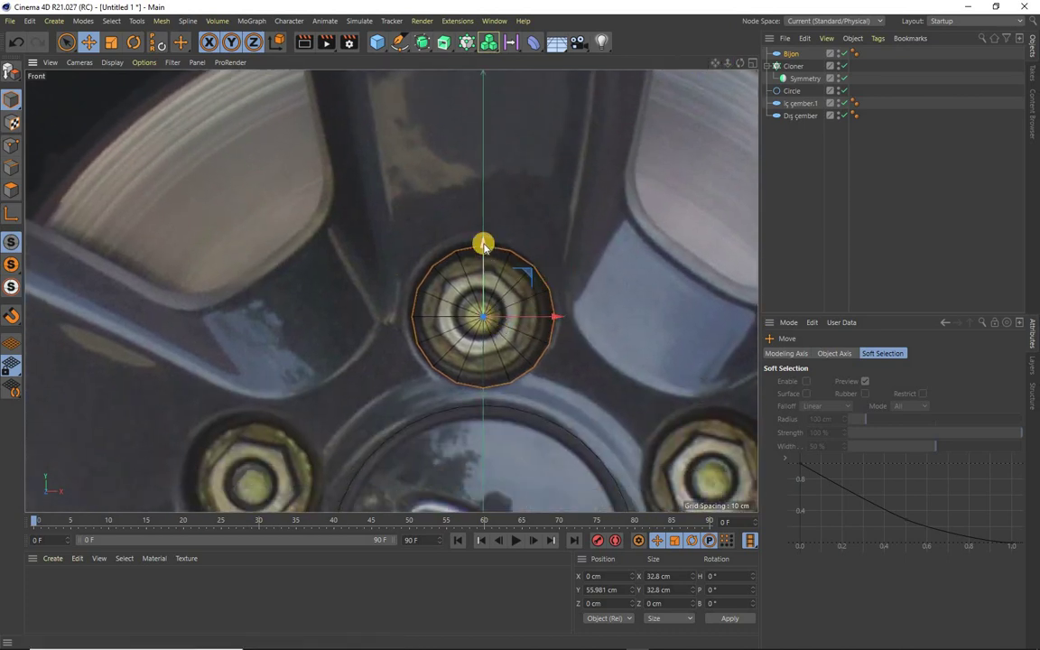
drag(482, 243, 486, 240)
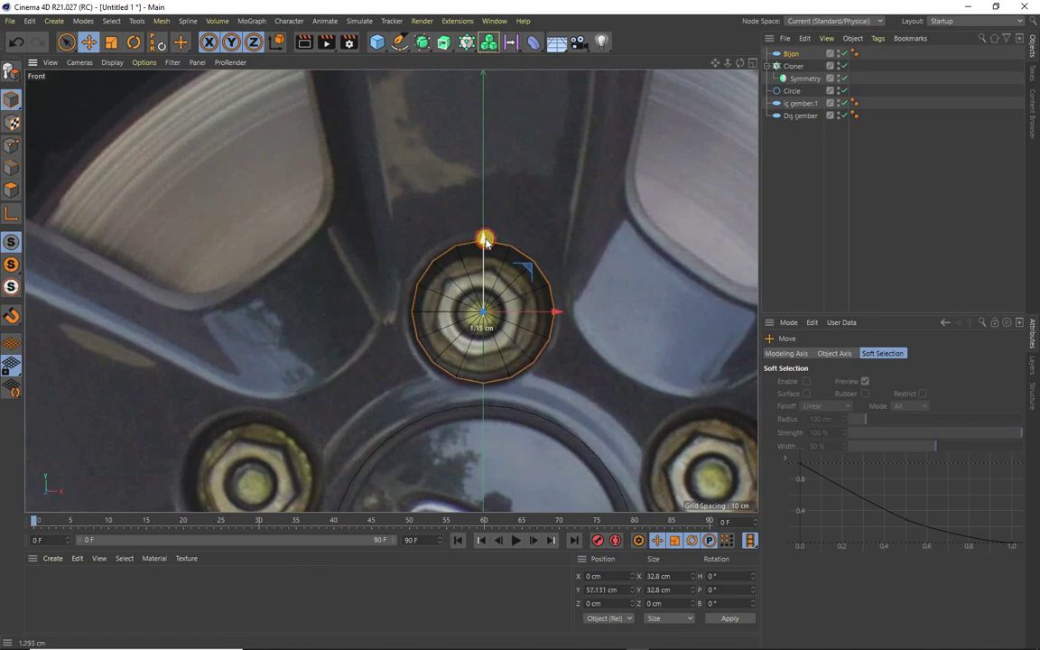
drag(486, 239, 486, 239)
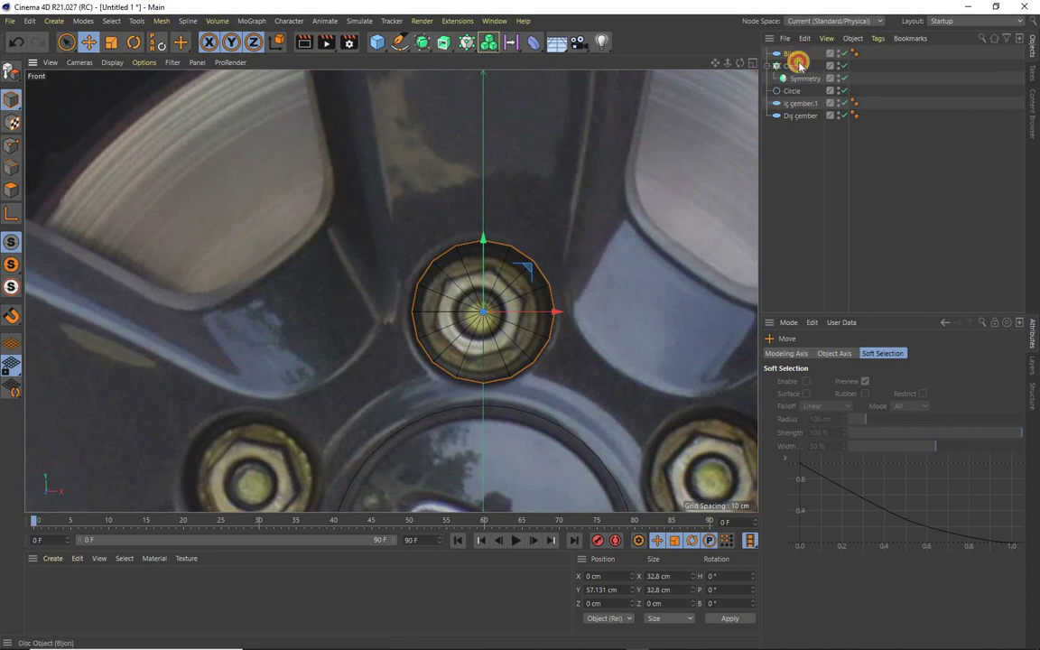
Step: Make Bijon an 8-segment ring with 18 cm outer and 16 cm inner radius
click(792, 54)
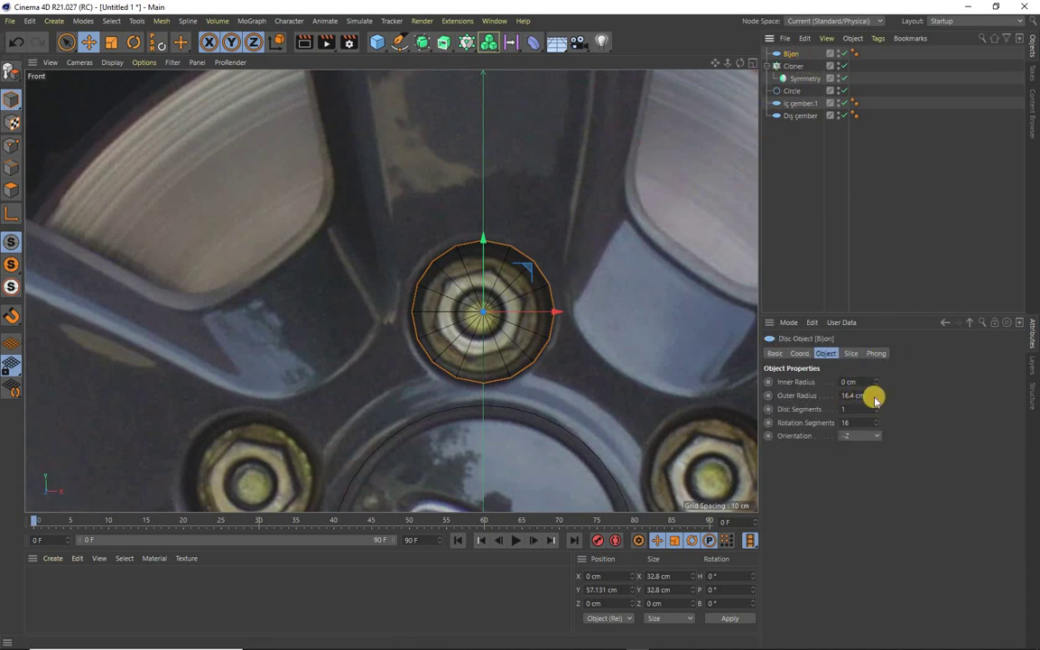
click(875, 399)
text(16)
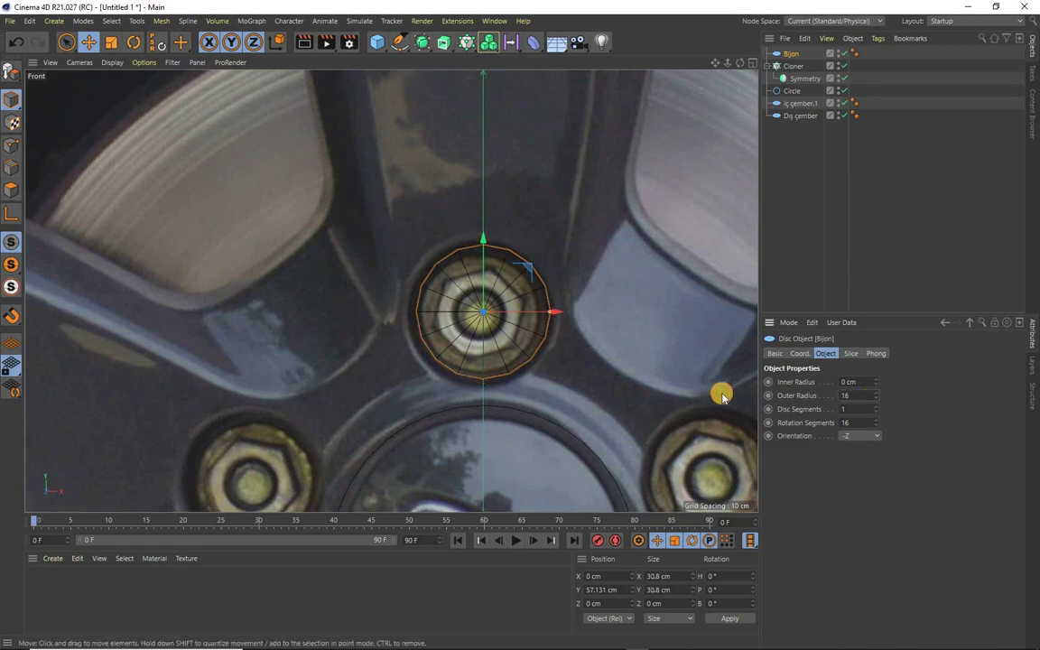
key(Return)
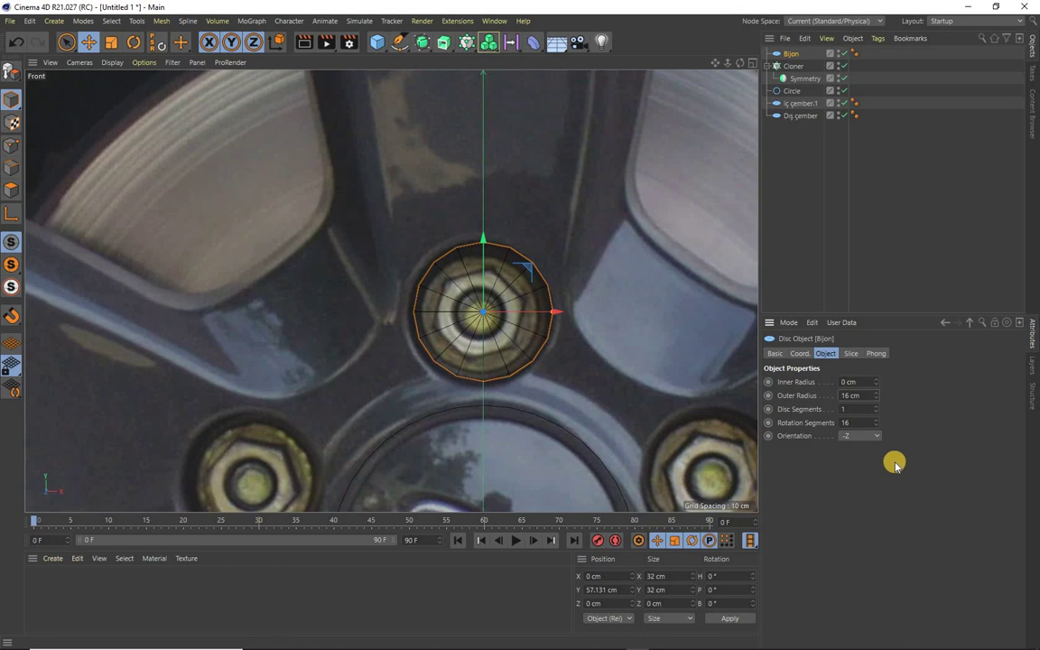
double_click(853, 422)
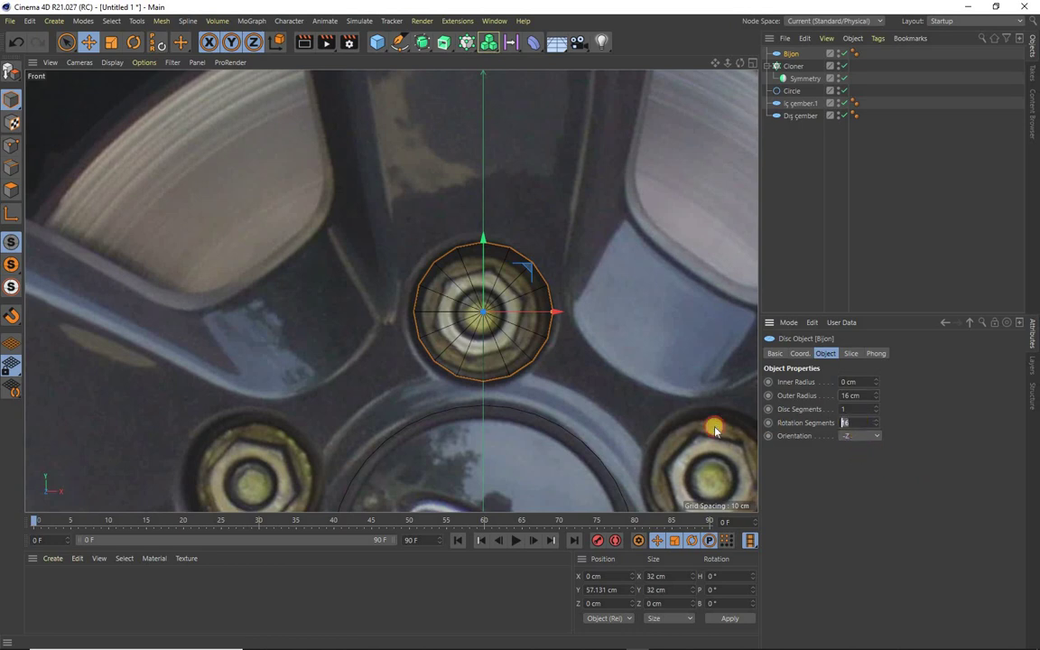
double_click(851, 395)
text(18)
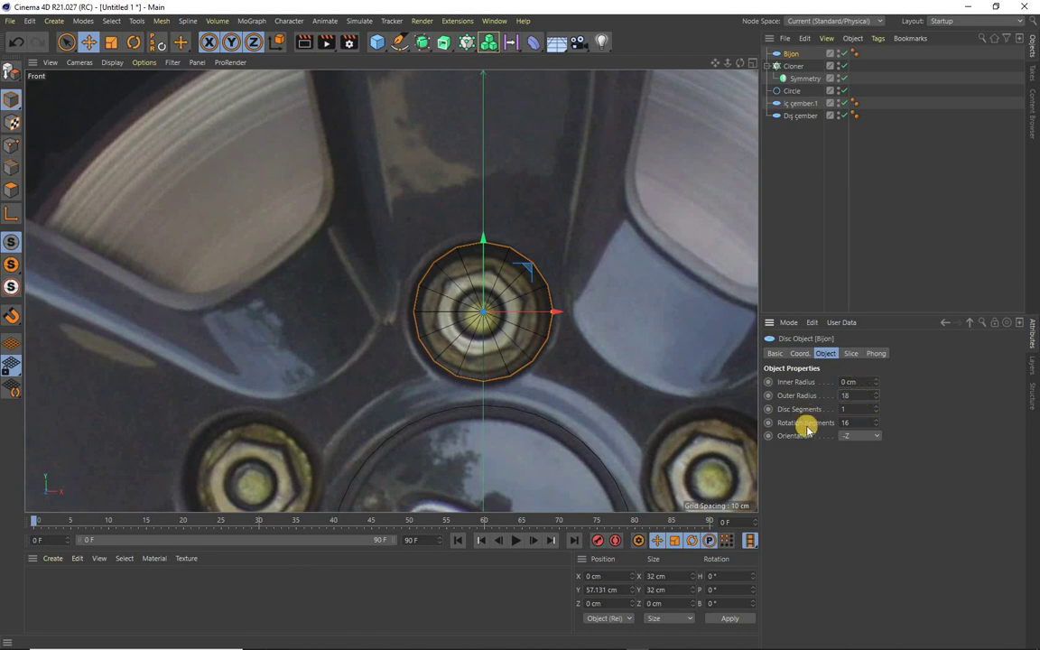
key(Return)
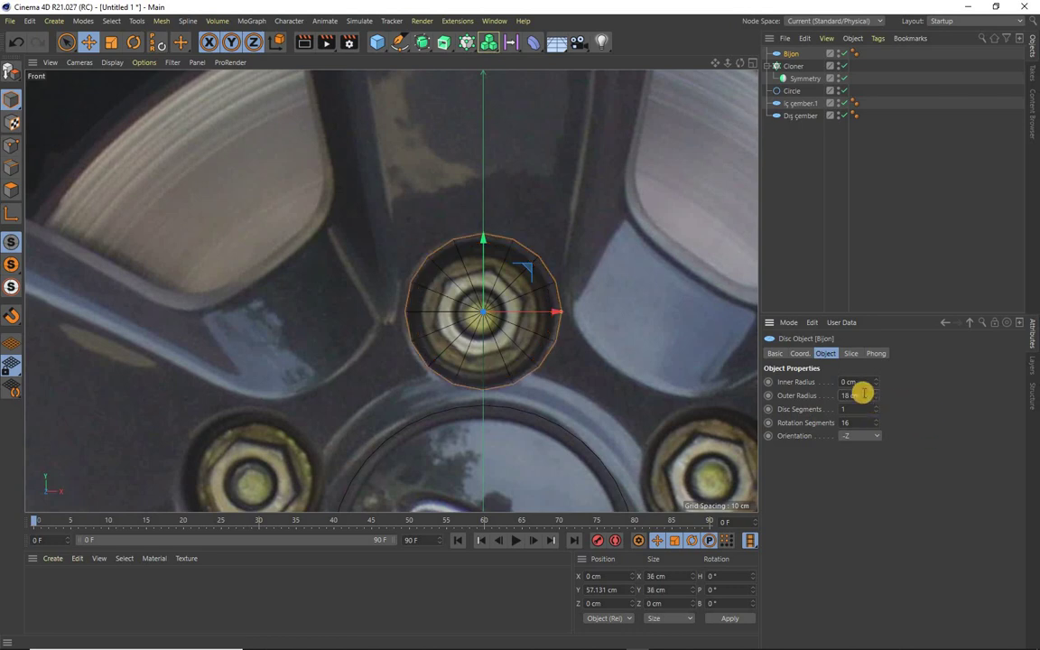
click(863, 383)
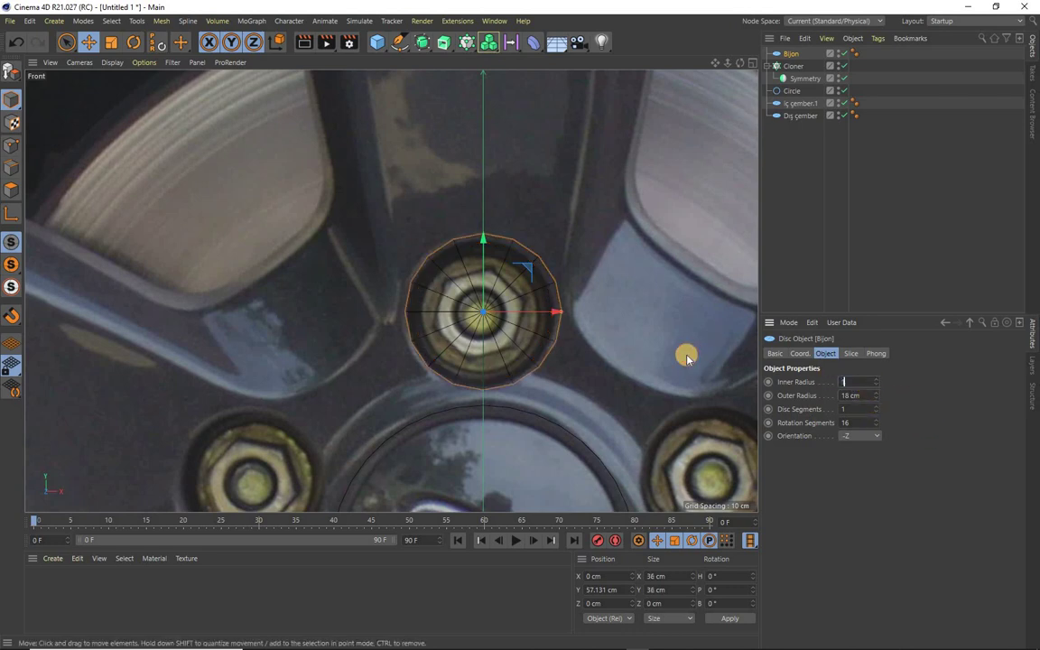
text(16)
key(Return)
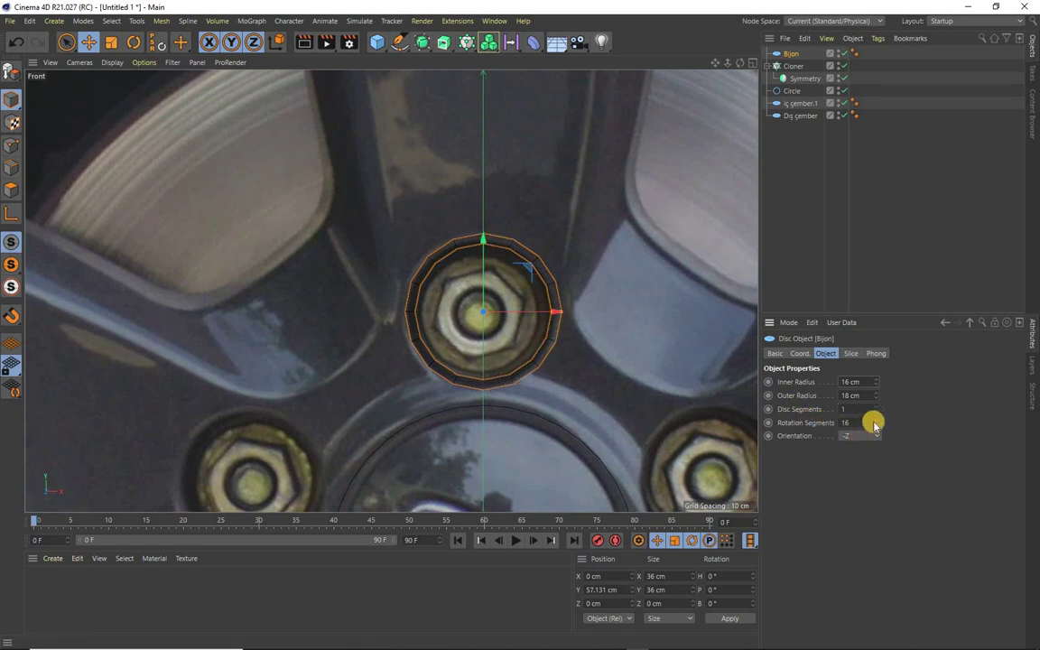
click(854, 422)
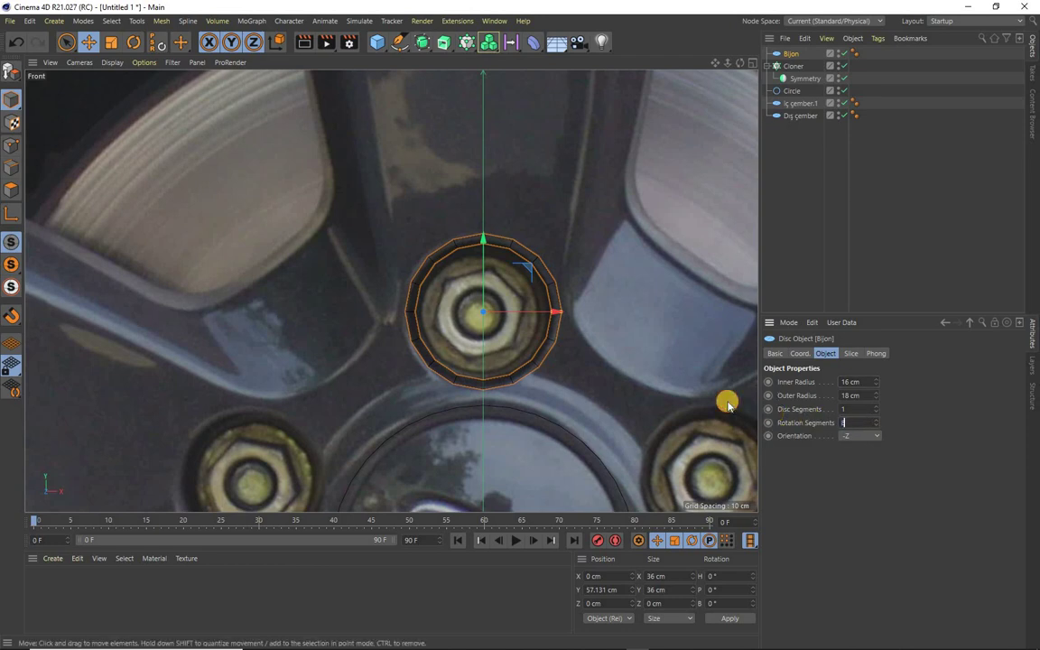
text(8)
key(Return)
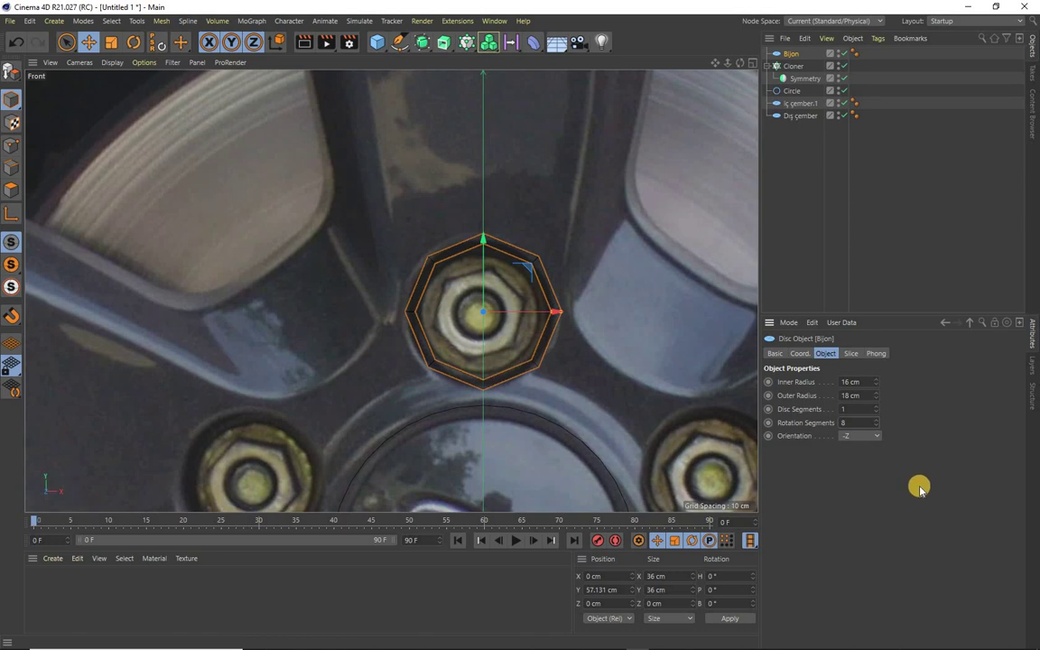
Step: Move Bijon below Circle in the Object Manager and delete the hub Circle
scroll(671, 341, down, 2)
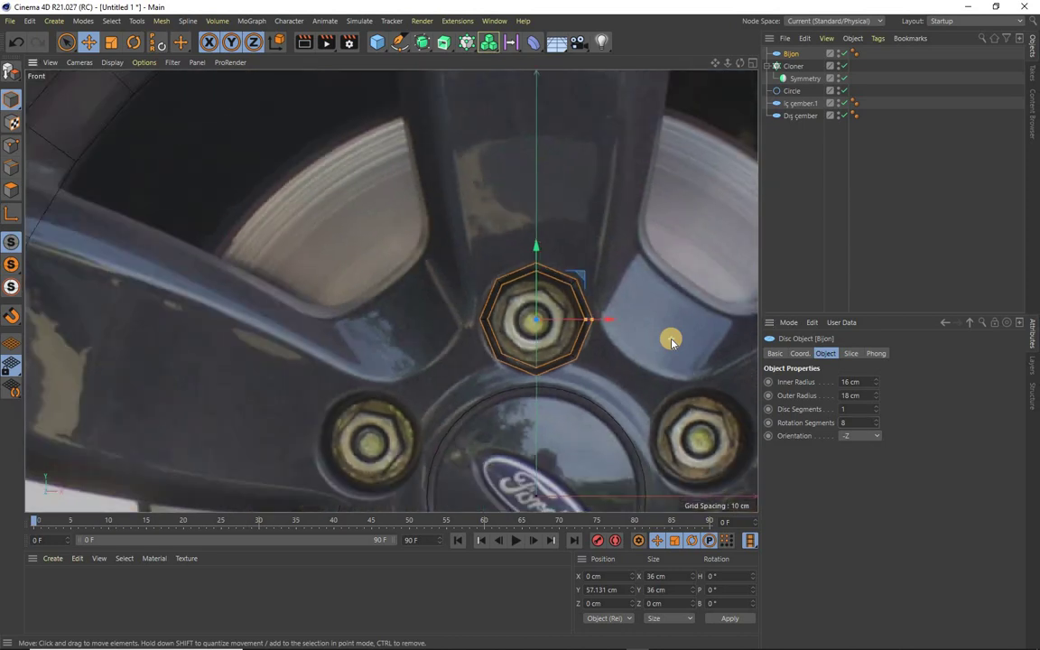
drag(792, 54, 784, 97)
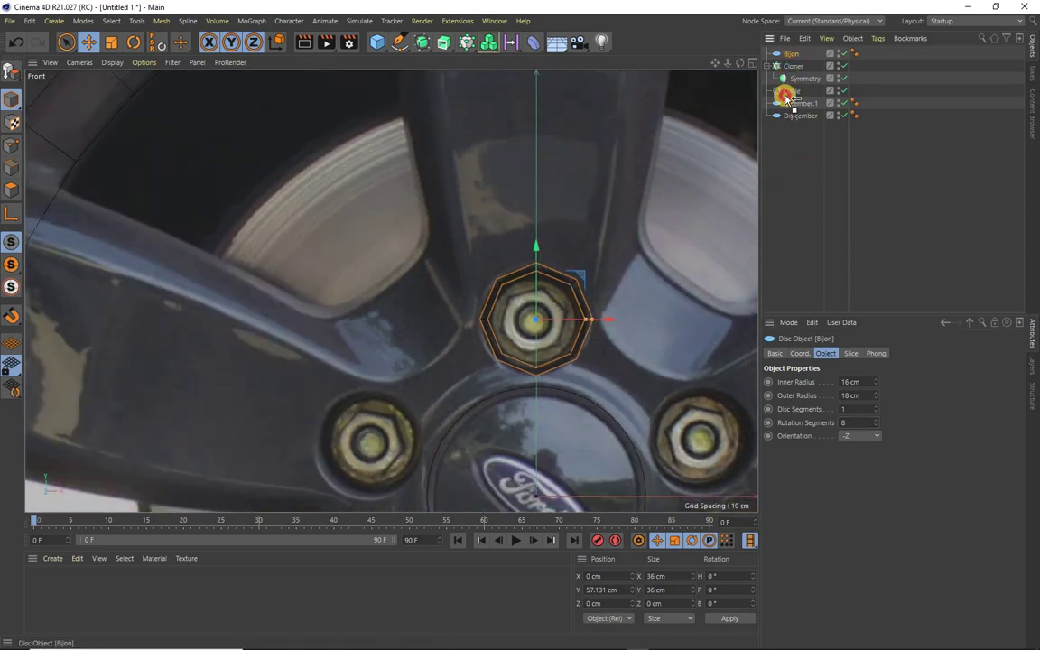
scroll(637, 365, down, 1)
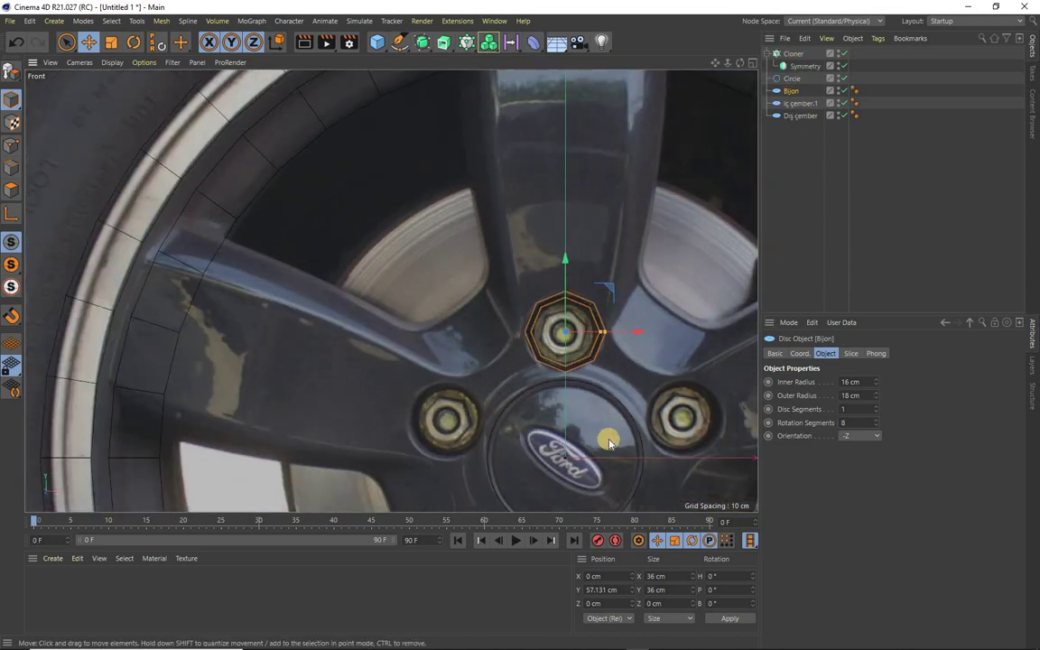
click(626, 411)
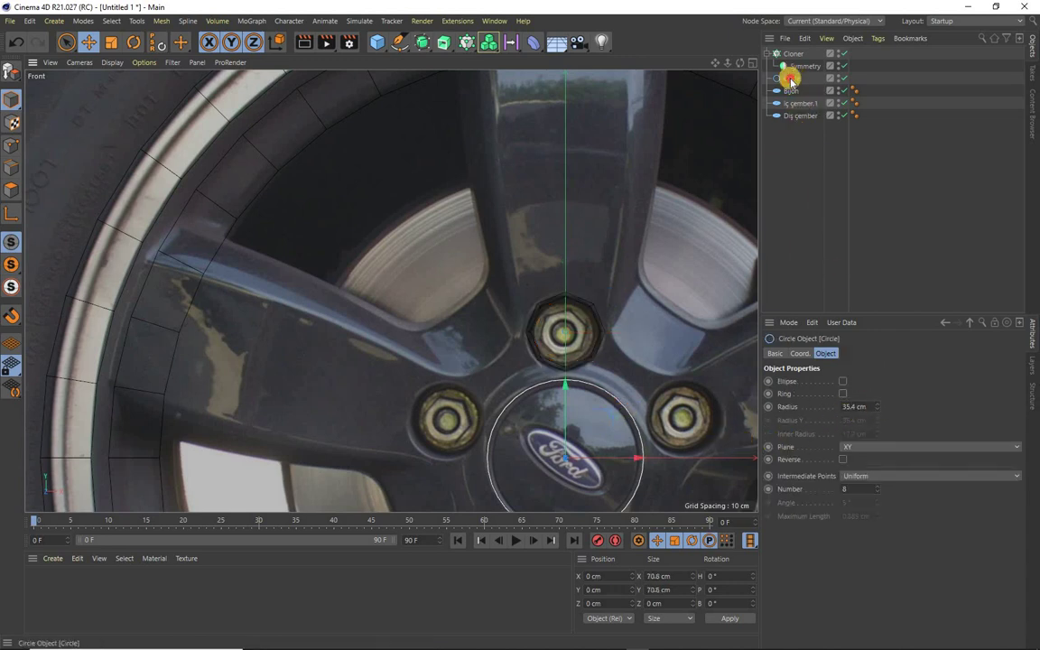
key(Delete)
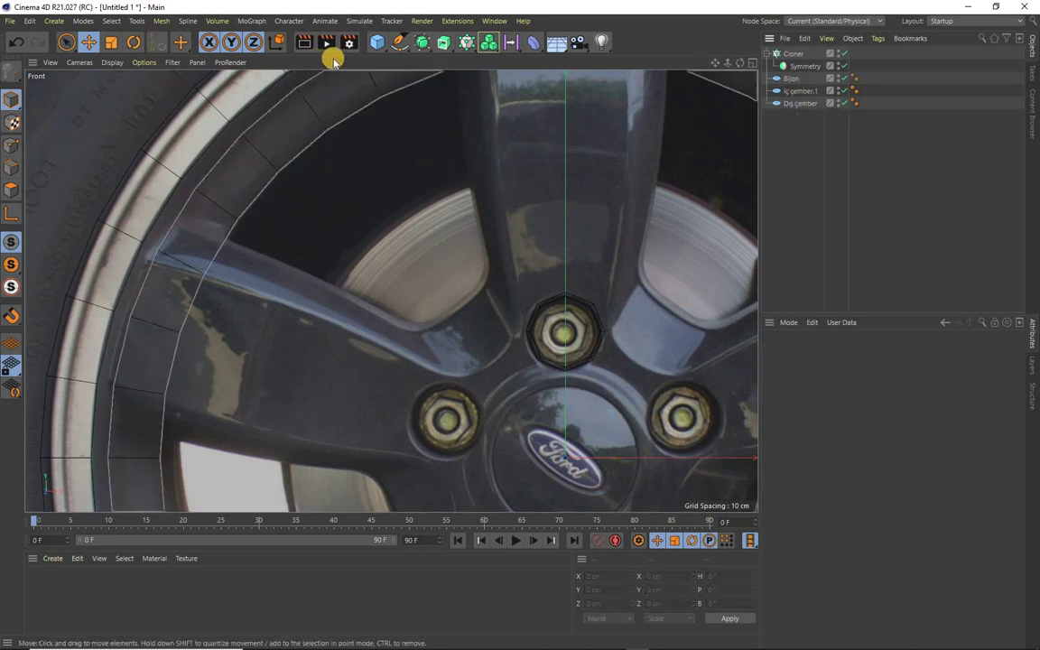
drag(384, 52, 785, 128)
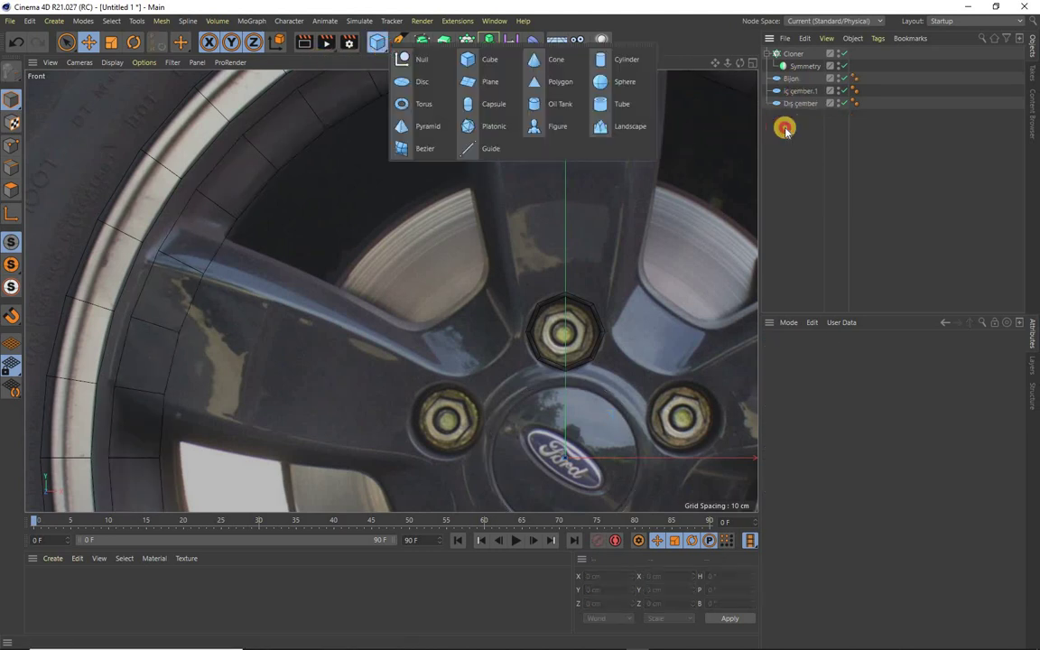
Step: Duplicate the Bijon ring and rename the copy 'göbek'
click(793, 78)
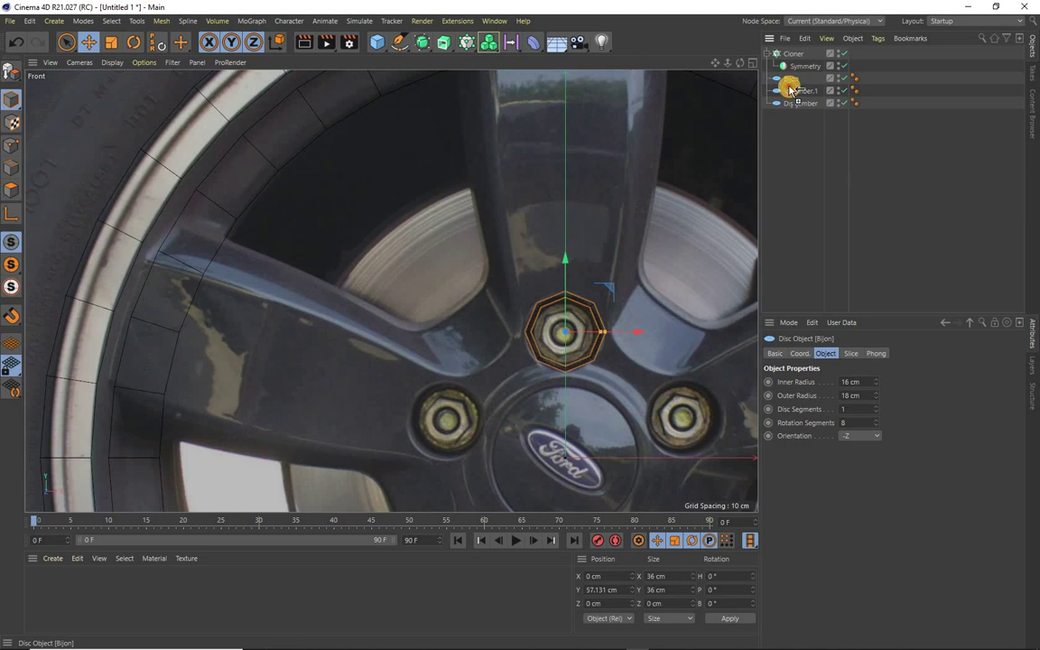
ctrl+drag(791, 87, 792, 94)
double_click(795, 91)
text(göbek)
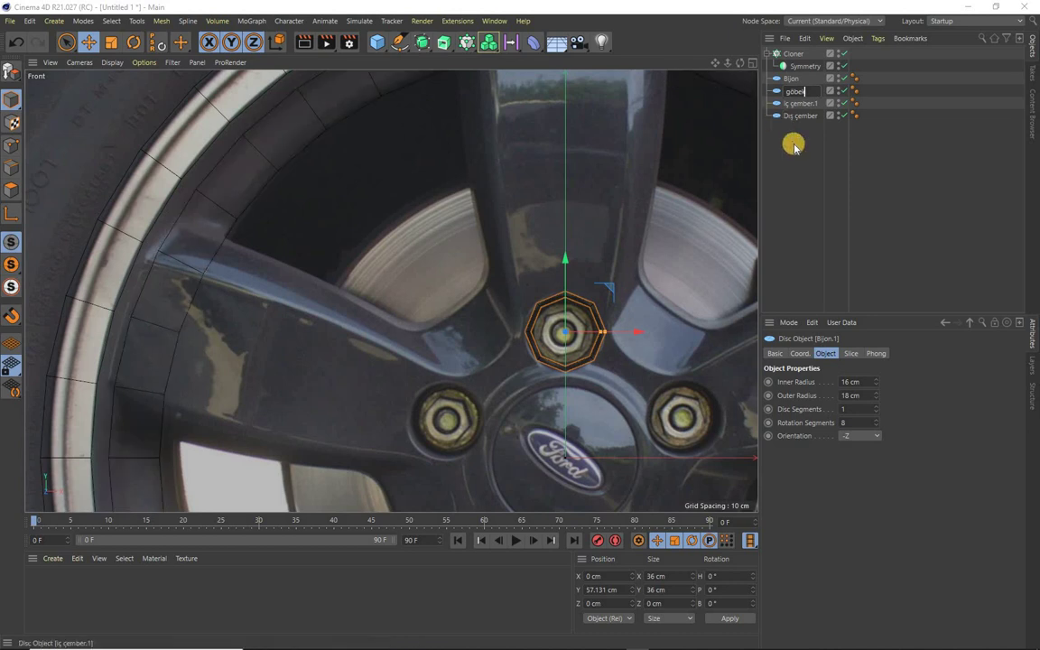
click(793, 91)
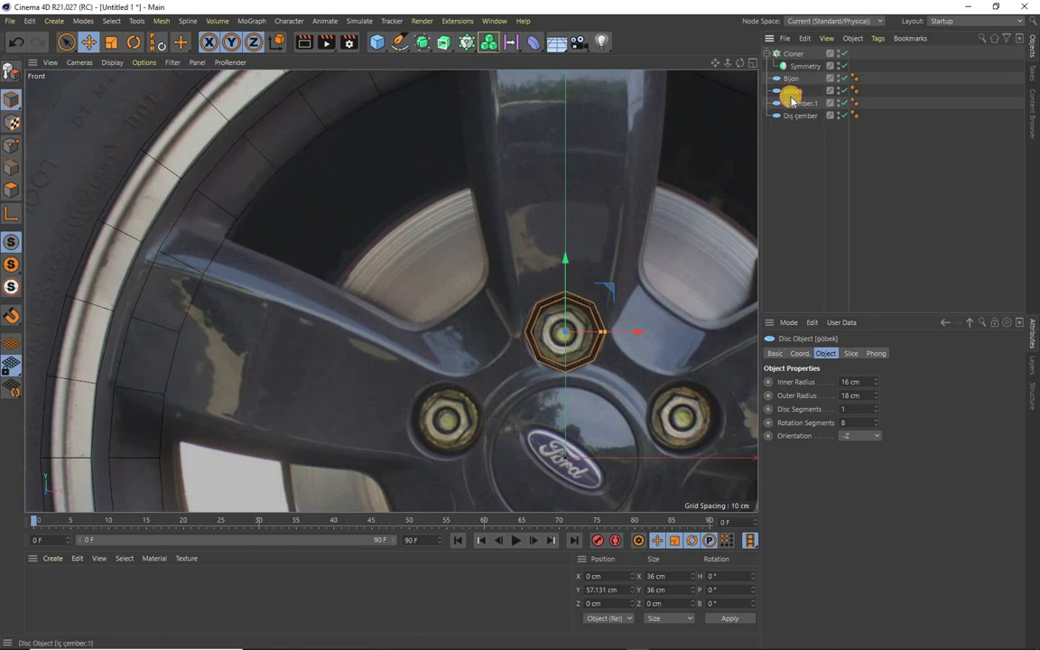
Step: Give göbek a 35 cm outer radius, Y position 0 and 20 rotation segments
click(861, 395)
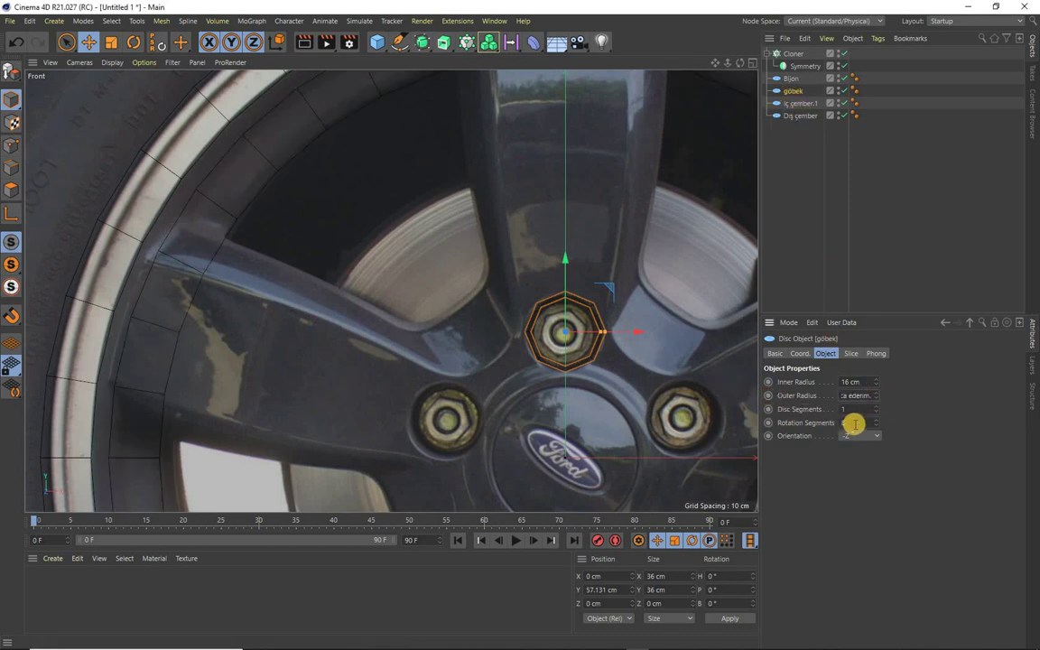
text(rica ederim.17.01.2020)
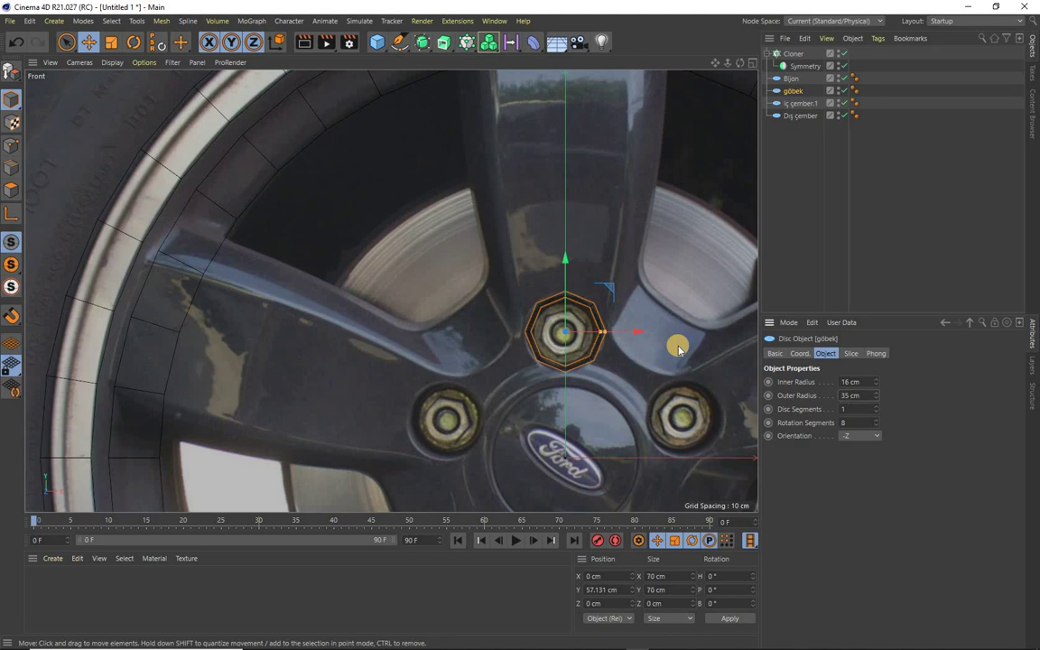
double_click(596, 589)
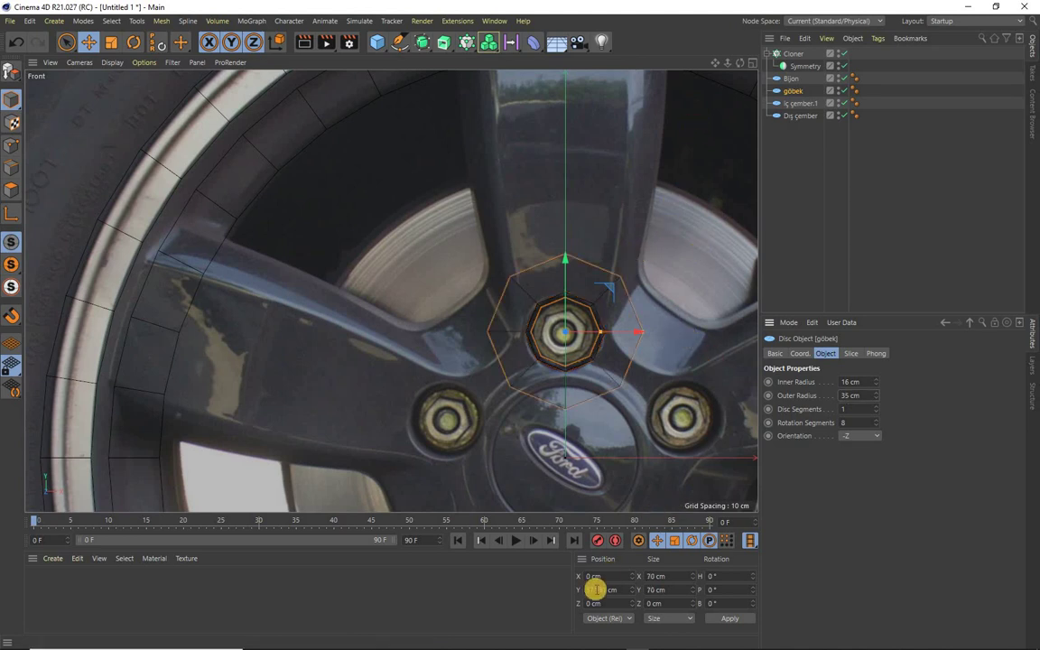
text(0)
key(Return)
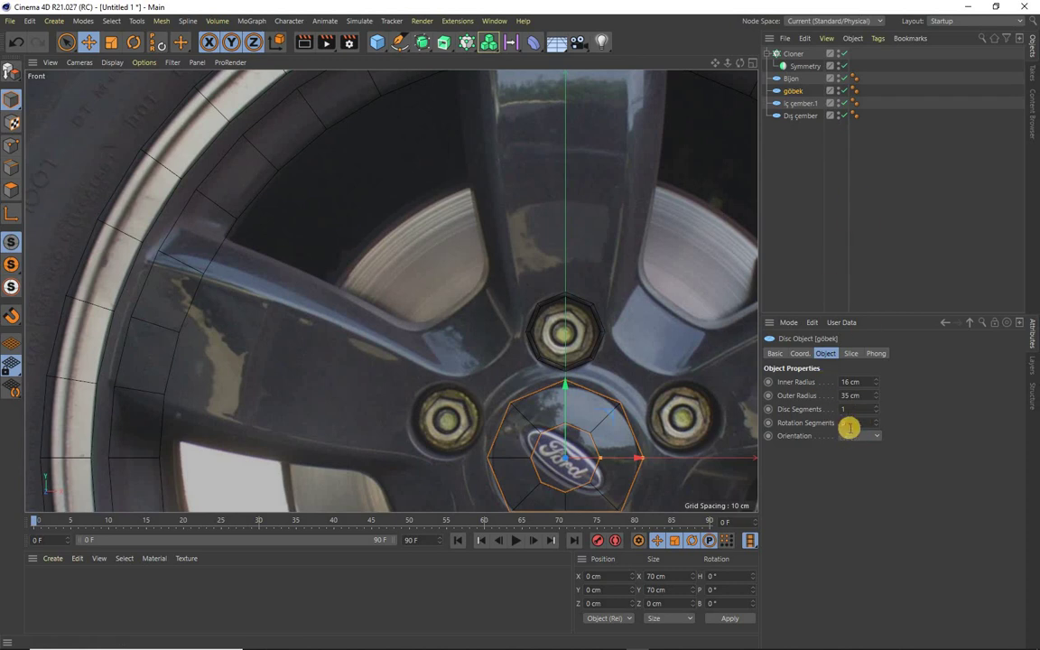
drag(848, 423, 759, 418)
text(20)
key(Return)
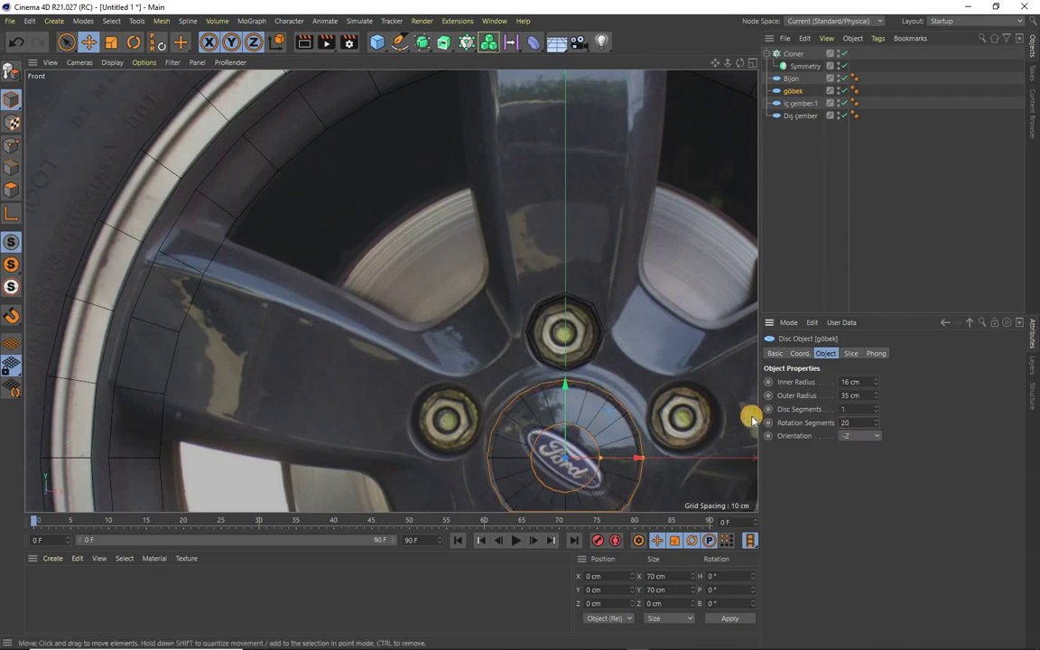
scroll(391, 291, down, 3)
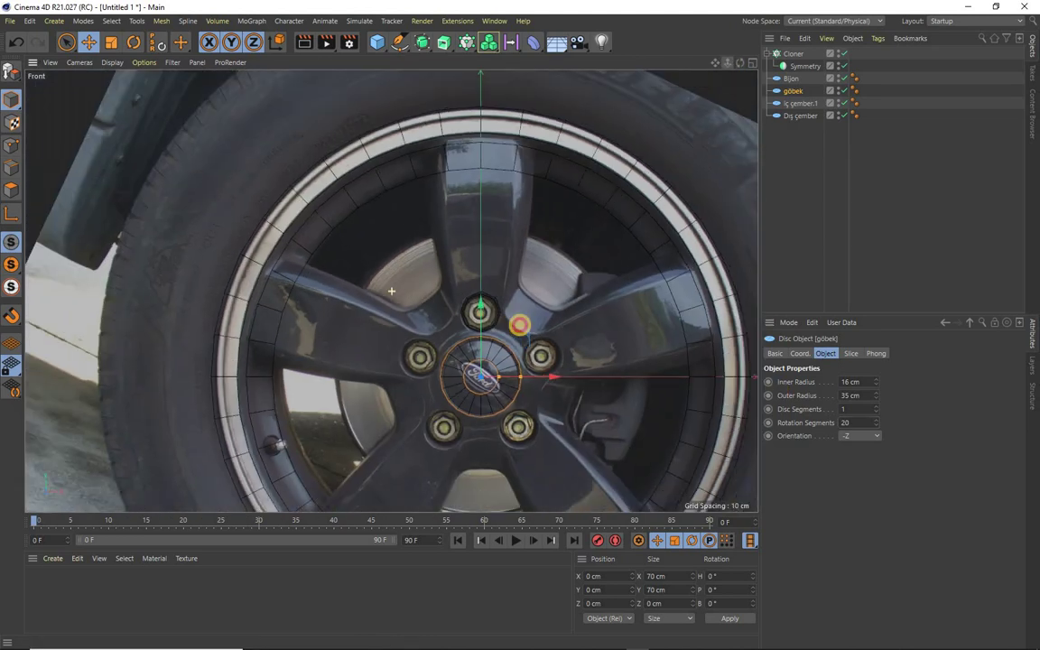
scroll(390, 291, up, 1)
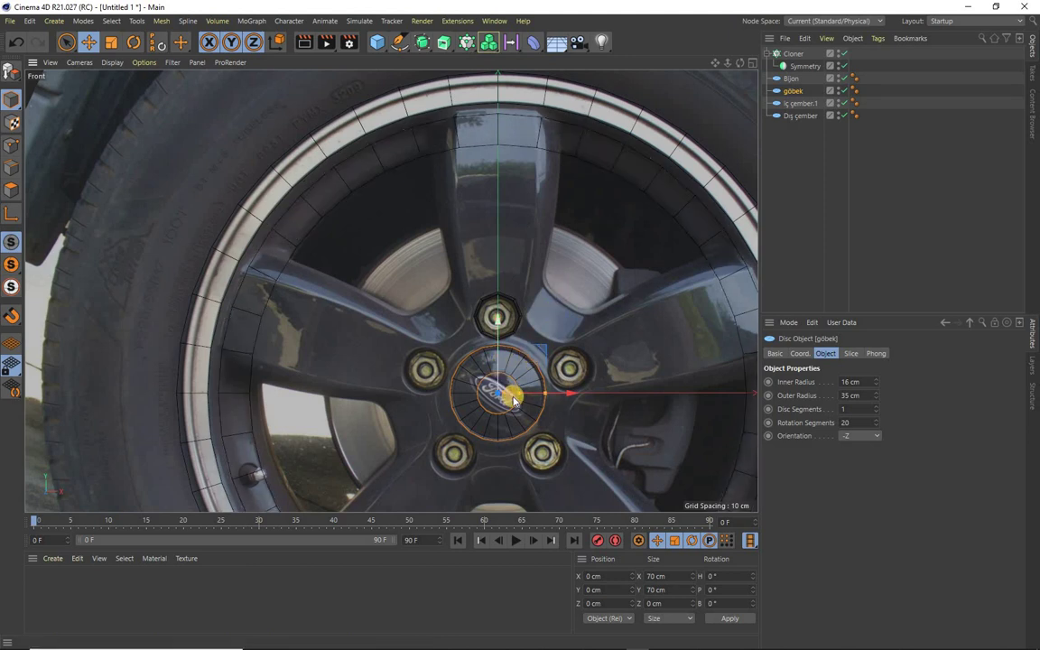
Step: Widen göbek's inner radius to about 32.8 cm, leaving a thin ring around the Ford logo
mouse_move(529, 395)
mouse_down()
mouse_move(551, 394)
mouse_move(541, 394)
mouse_up()
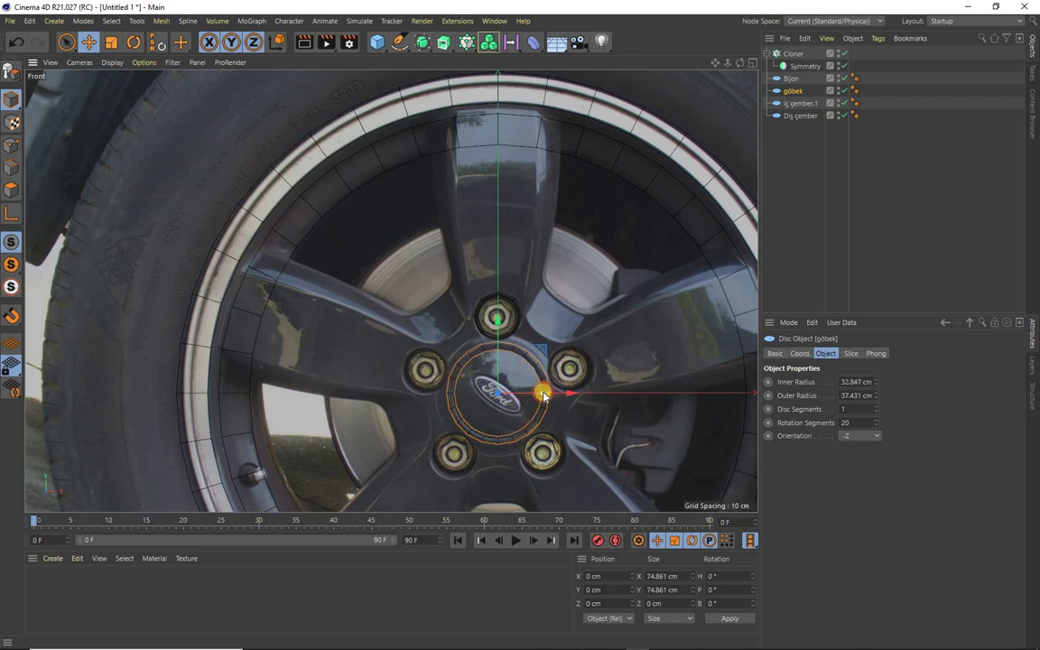
drag(542, 395, 543, 394)
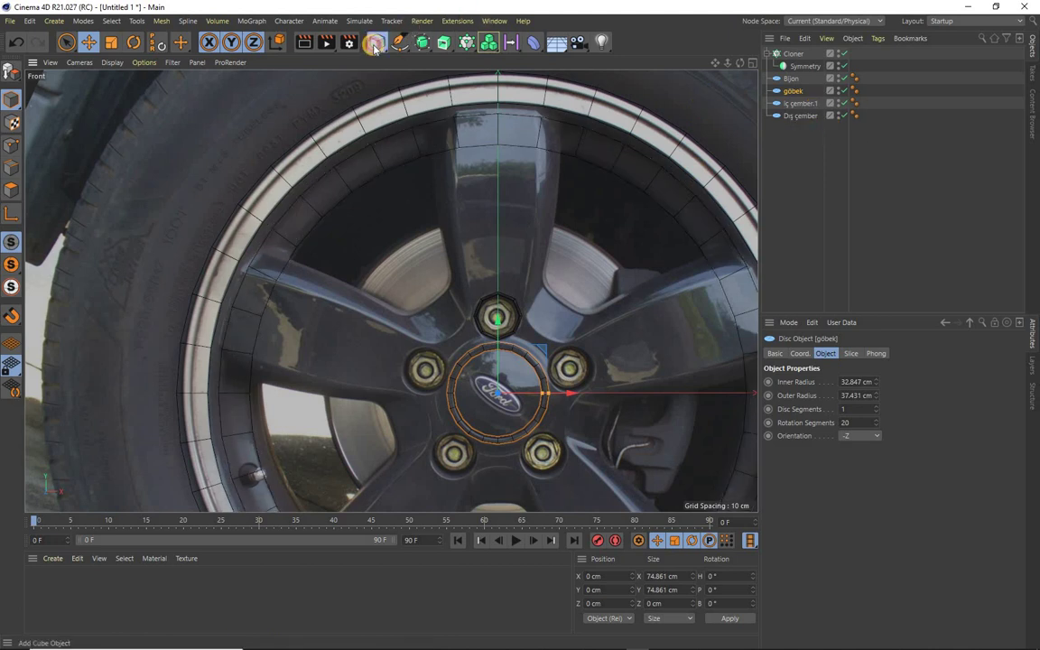
Step: Add a Null named Aşamalar at the bottom of the object list, then select the four disc rings
drag(374, 47, 402, 53)
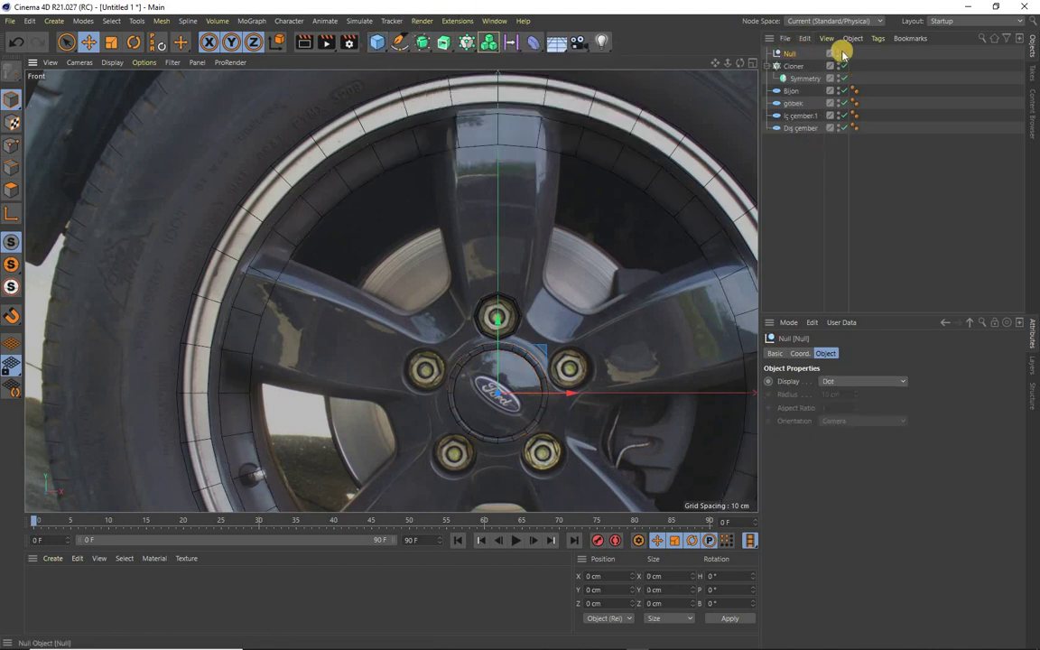
click(787, 54)
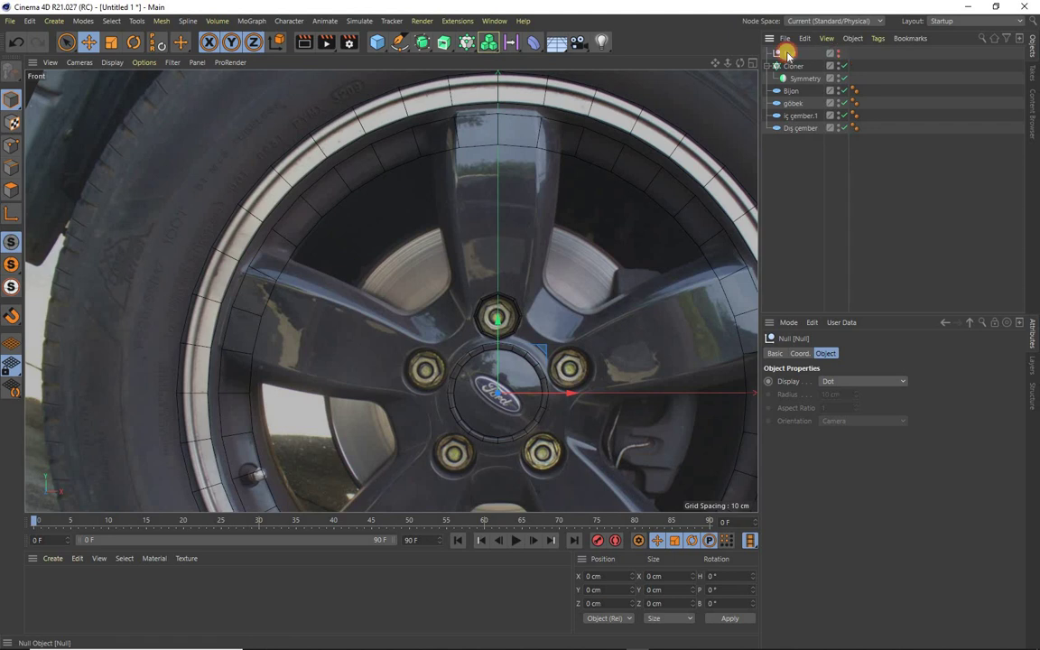
double_click(790, 54)
text(şamalar)
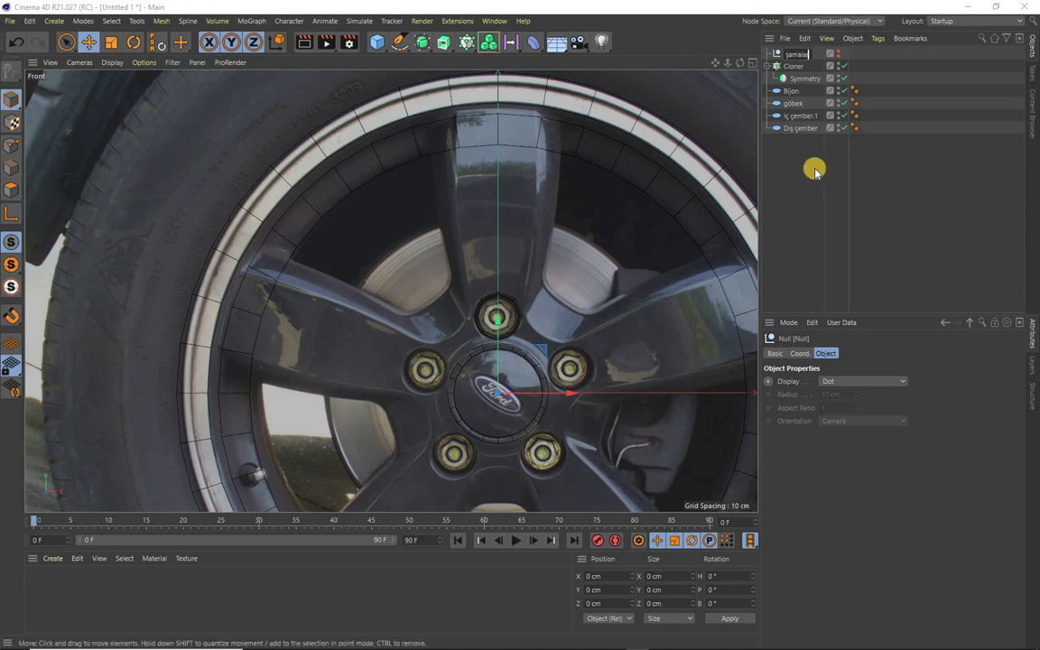
click(789, 52)
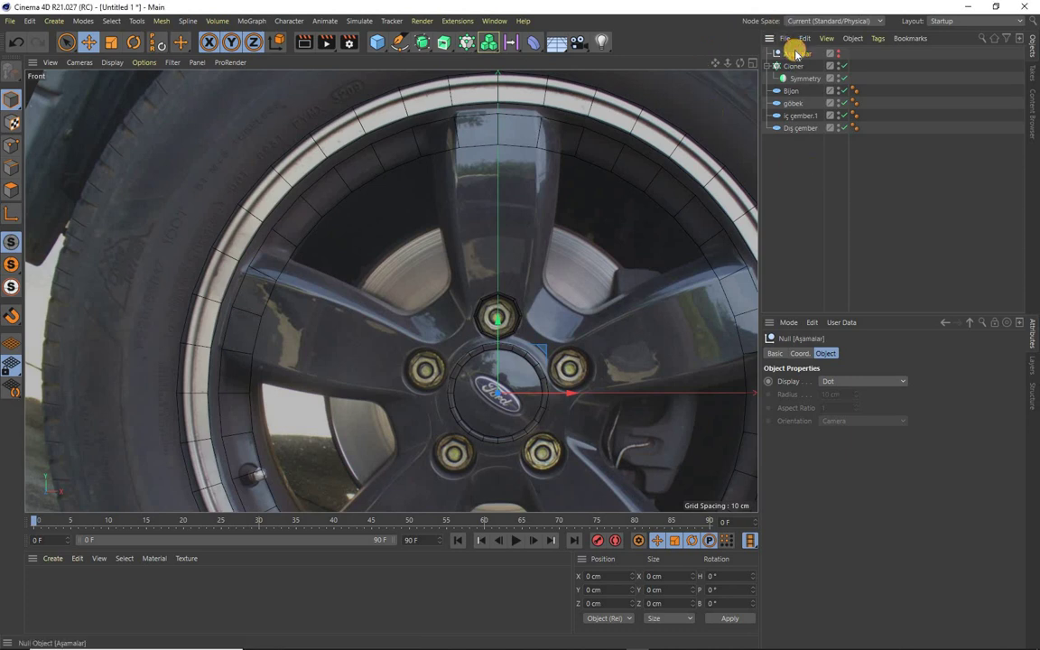
mouse_move(796, 54)
mouse_down()
mouse_move(793, 150)
mouse_move(802, 132)
mouse_up()
click(791, 79)
shift+click(797, 116)
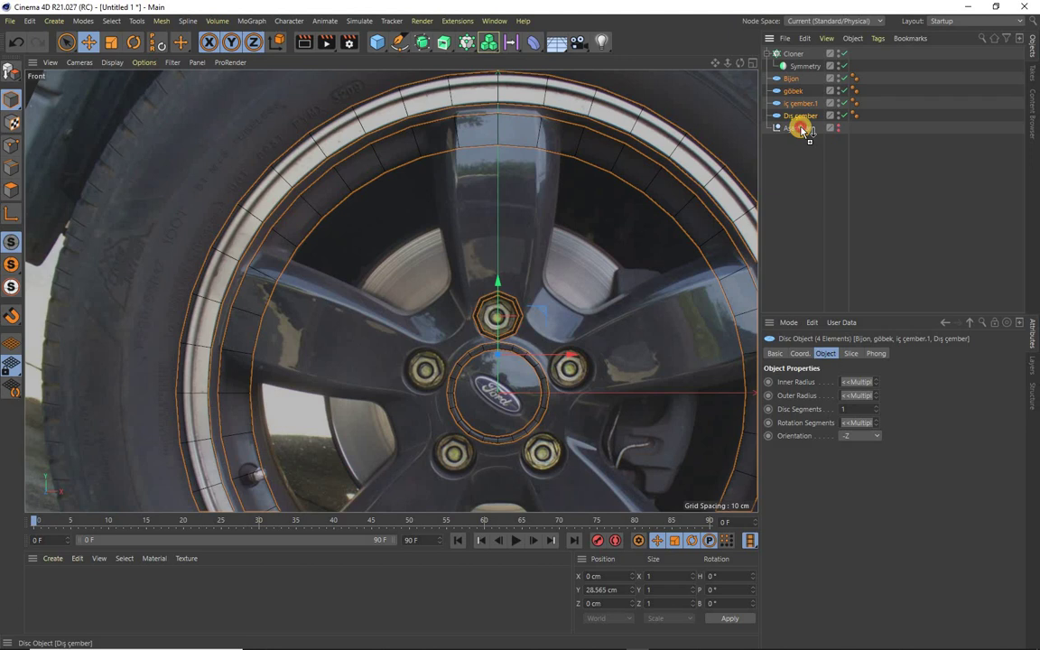
Step: Copy the four discs into Aşamalar and merge the originals into one Bijon object with Connect Objects + Delete
drag(802, 132, 798, 133)
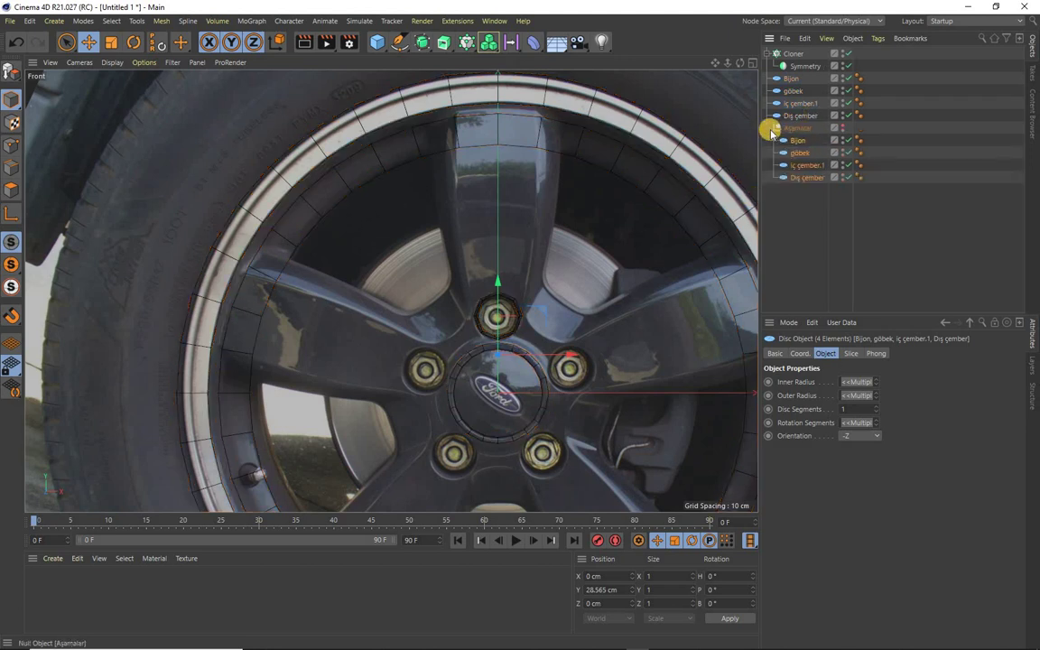
click(770, 129)
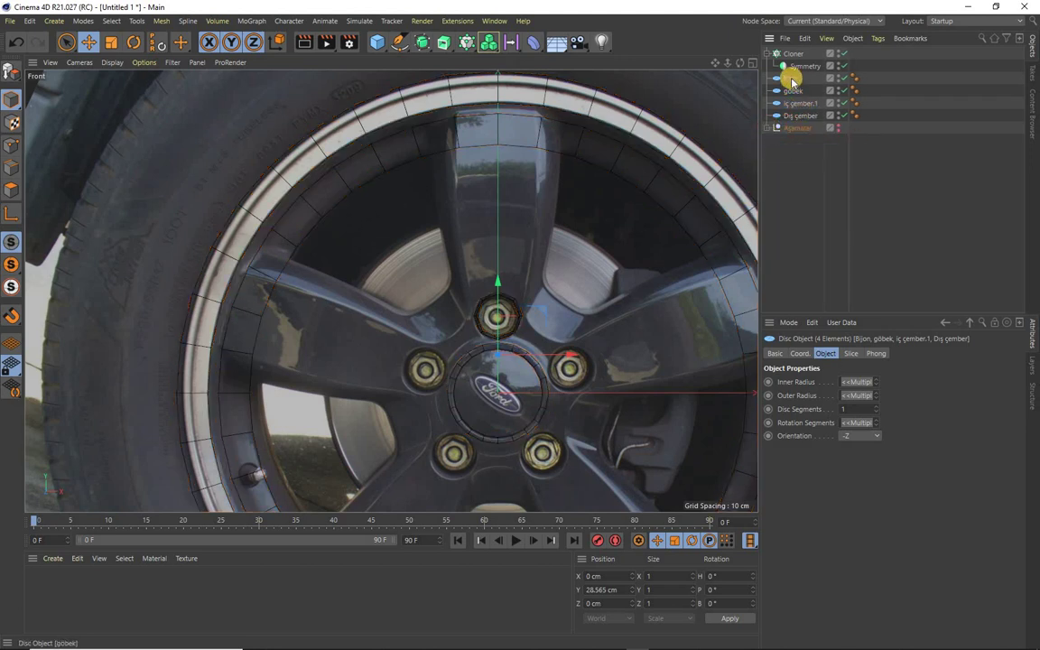
shift+click(796, 114)
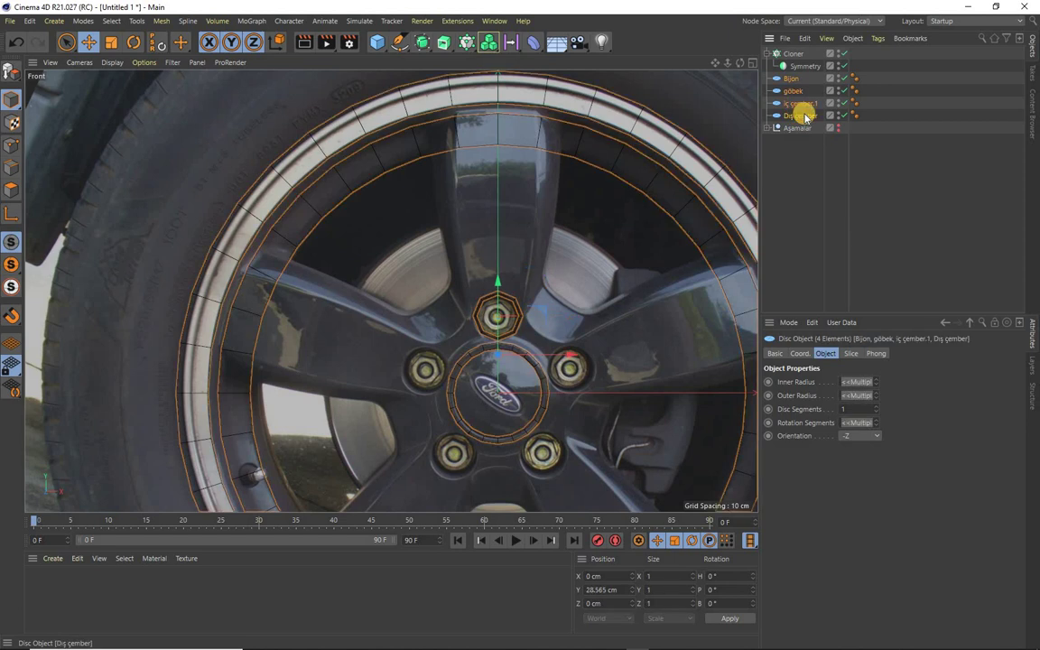
click(853, 37)
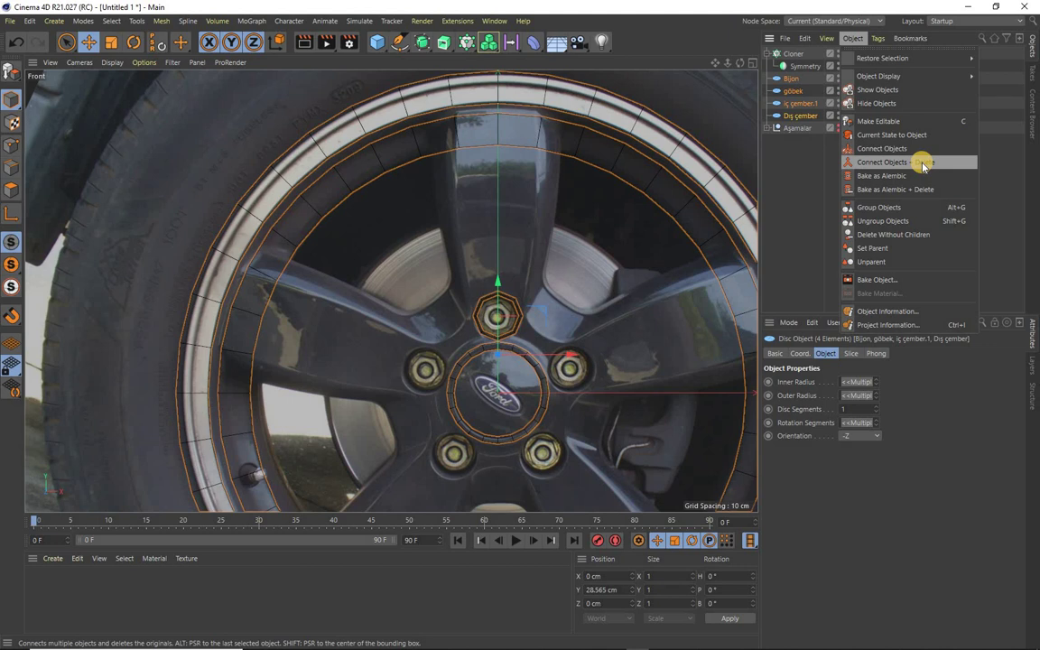
click(922, 165)
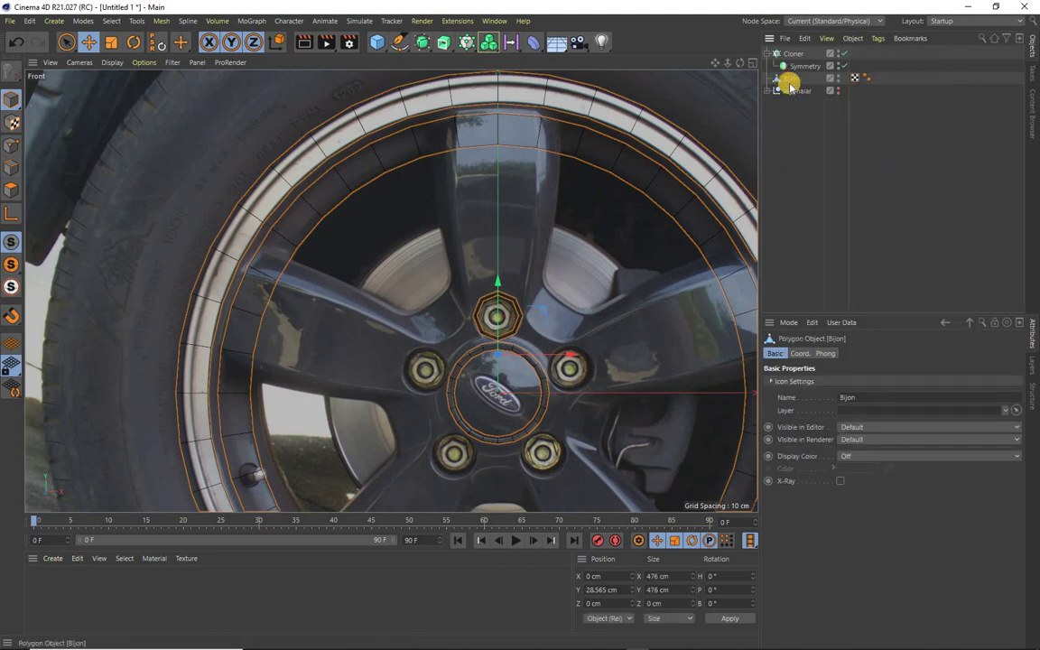
Step: In Polygon mode, live-select polygons along the top rim and around the top lug nut, then Select All
click(15, 166)
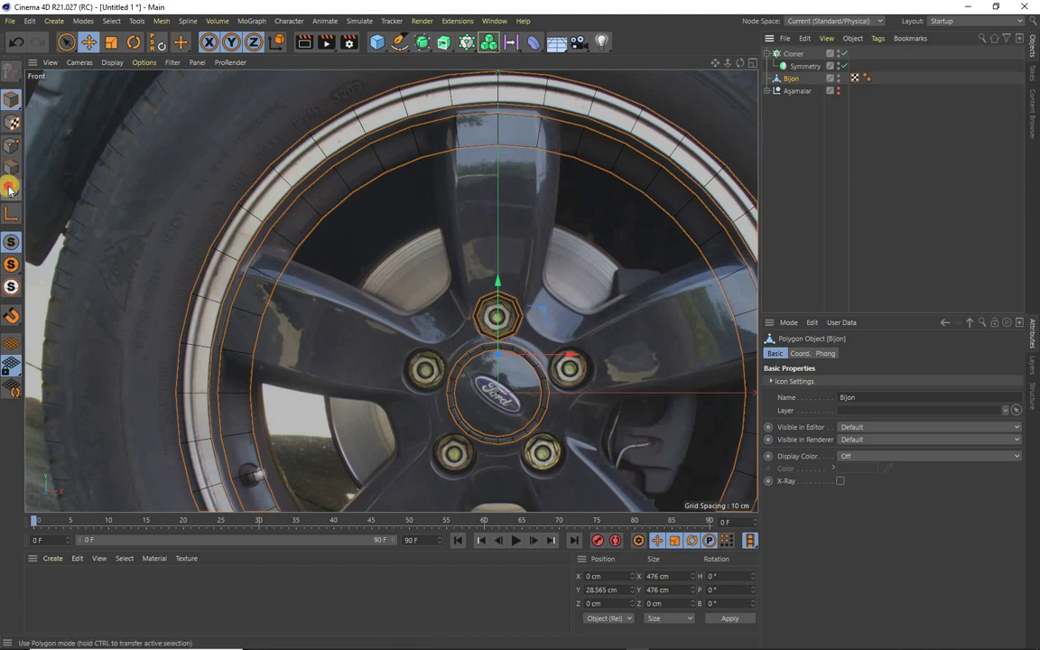
click(66, 43)
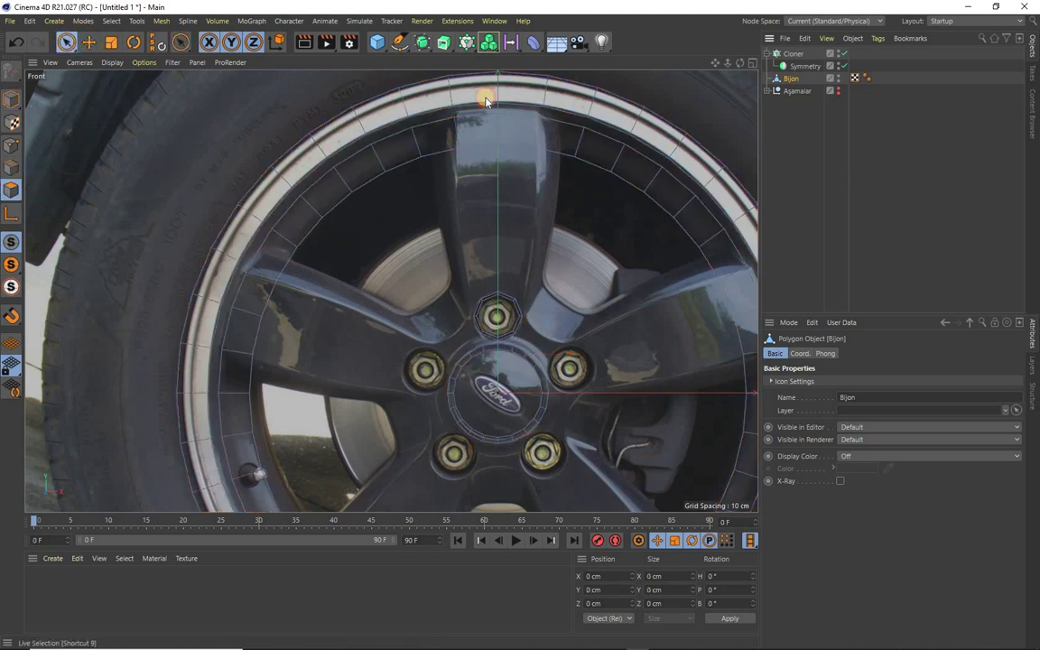
click(516, 122)
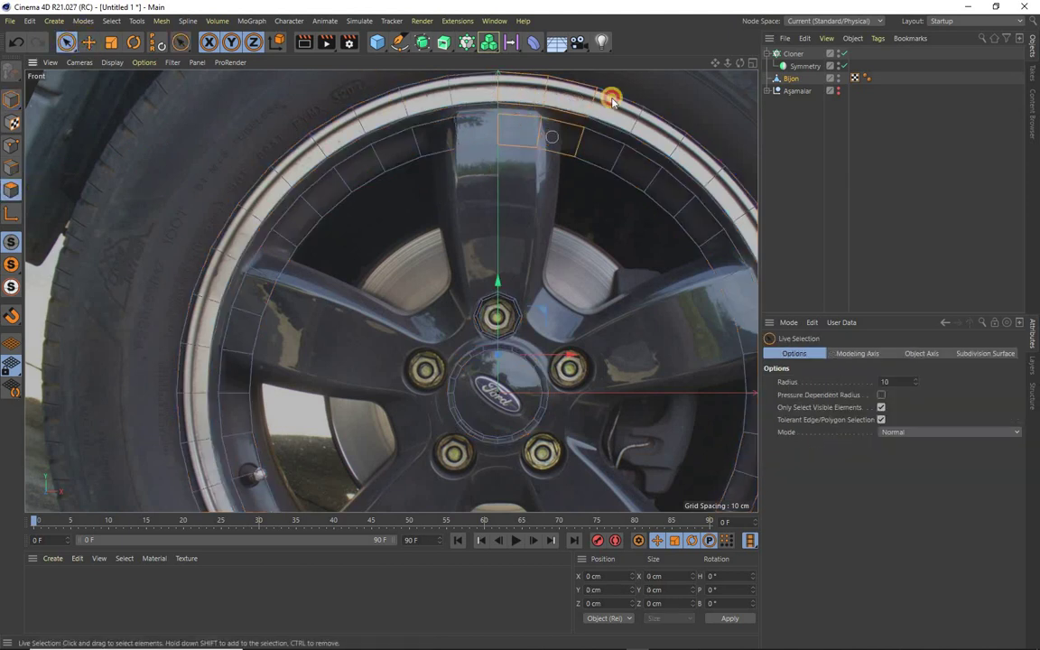
shift+click(592, 137)
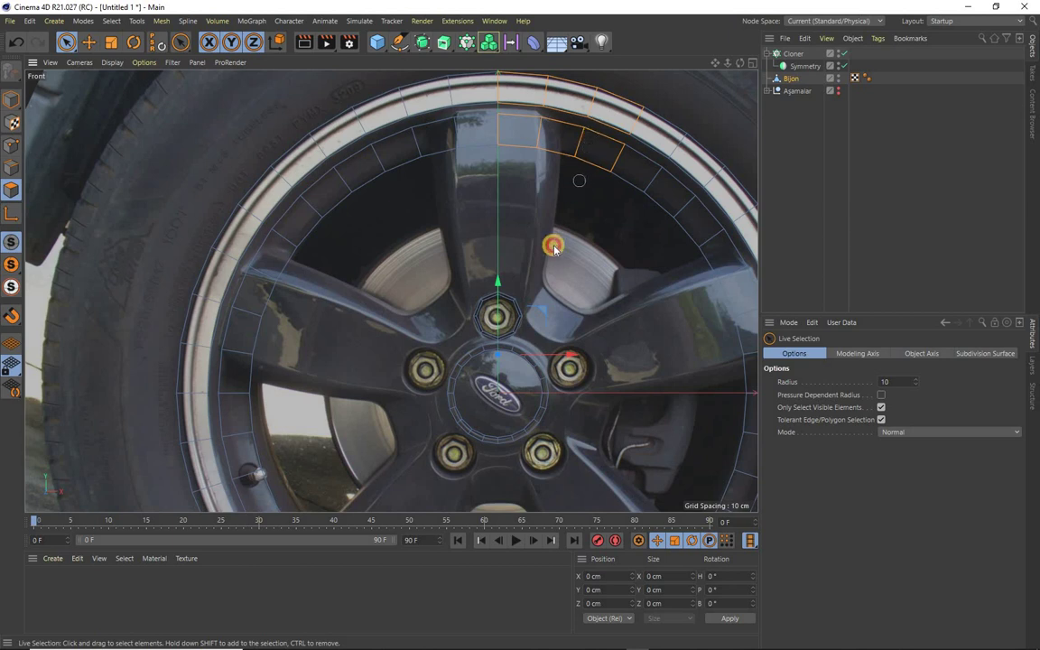
shift+click(511, 320)
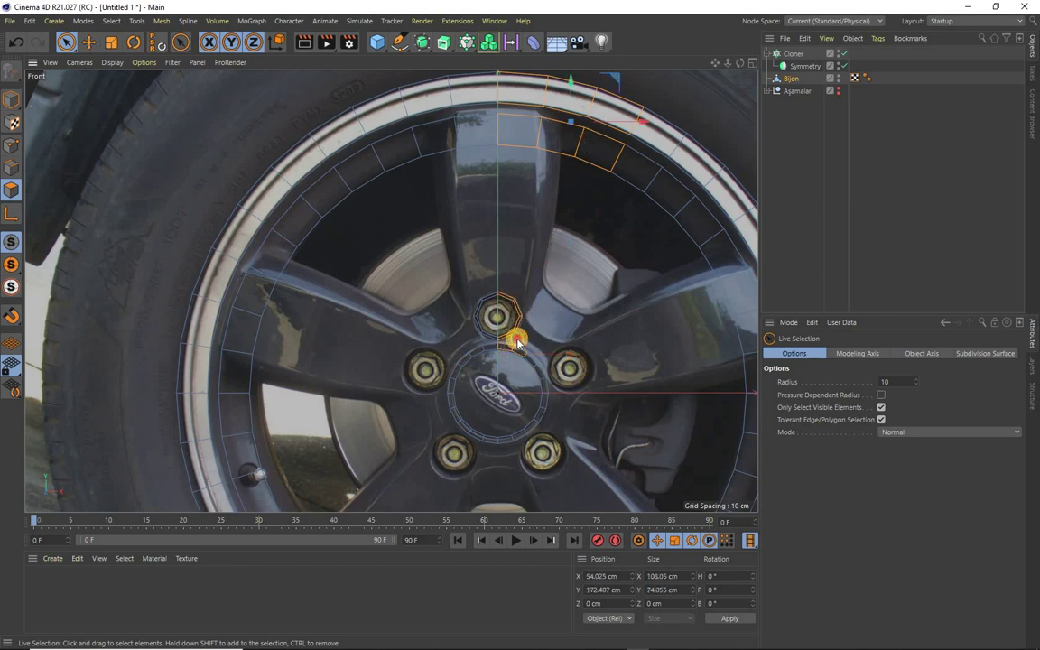
shift+drag(518, 341, 522, 298)
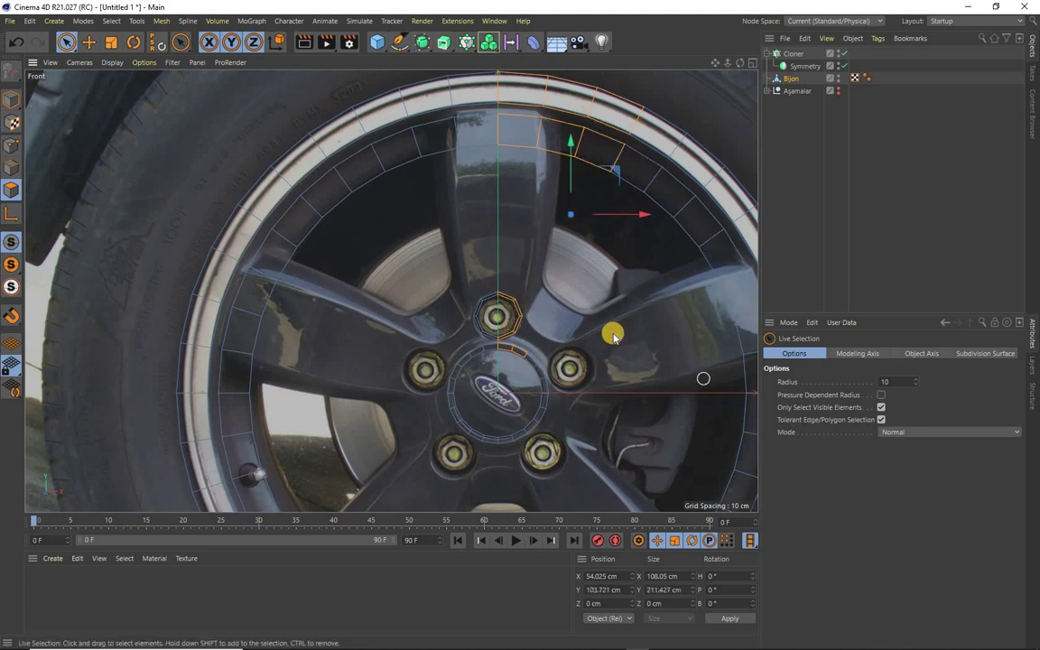
click(111, 19)
click(178, 185)
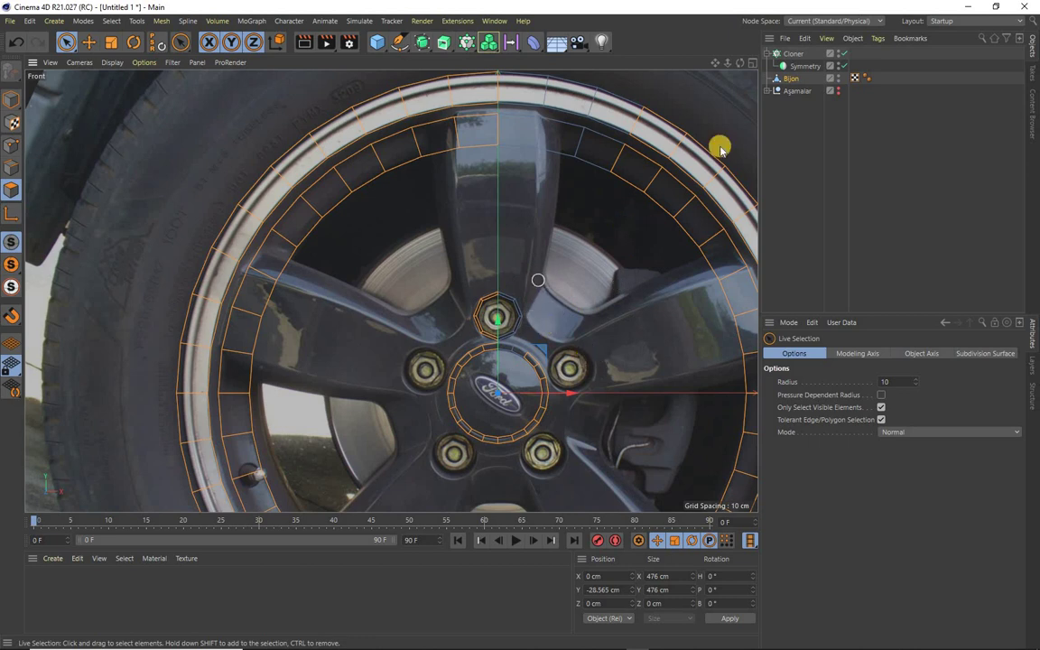
Step: Copy Bijon into Aşamalar, delete and restore Bijon, deselect, and hide Aşamalar in the viewport
mouse_move(790, 78)
mouse_down()
mouse_move(795, 93)
mouse_move(788, 81)
mouse_up()
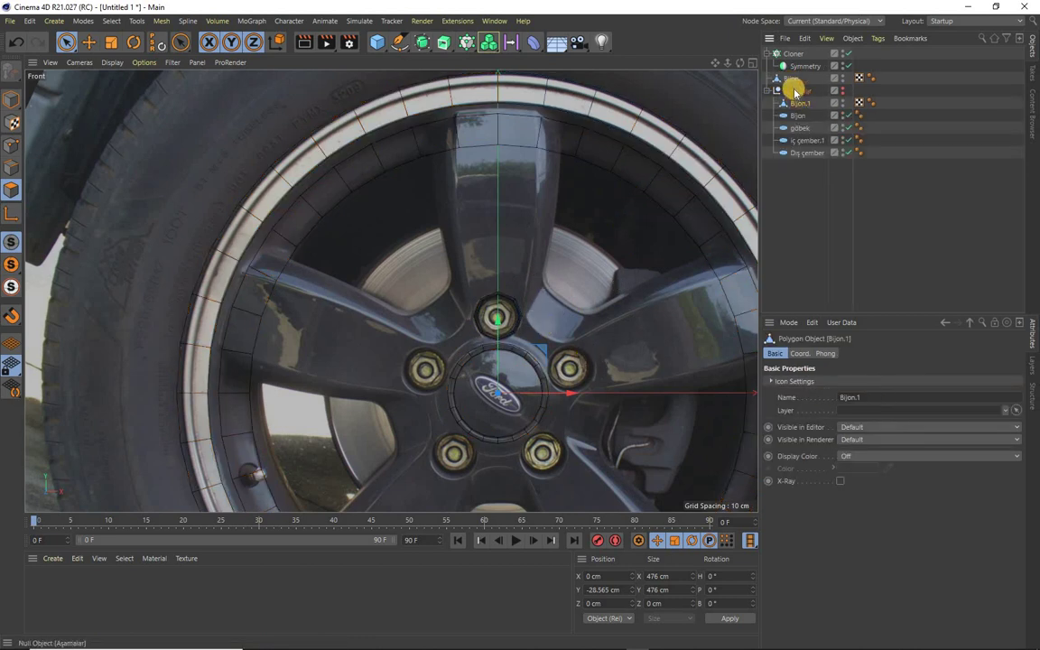
click(792, 80)
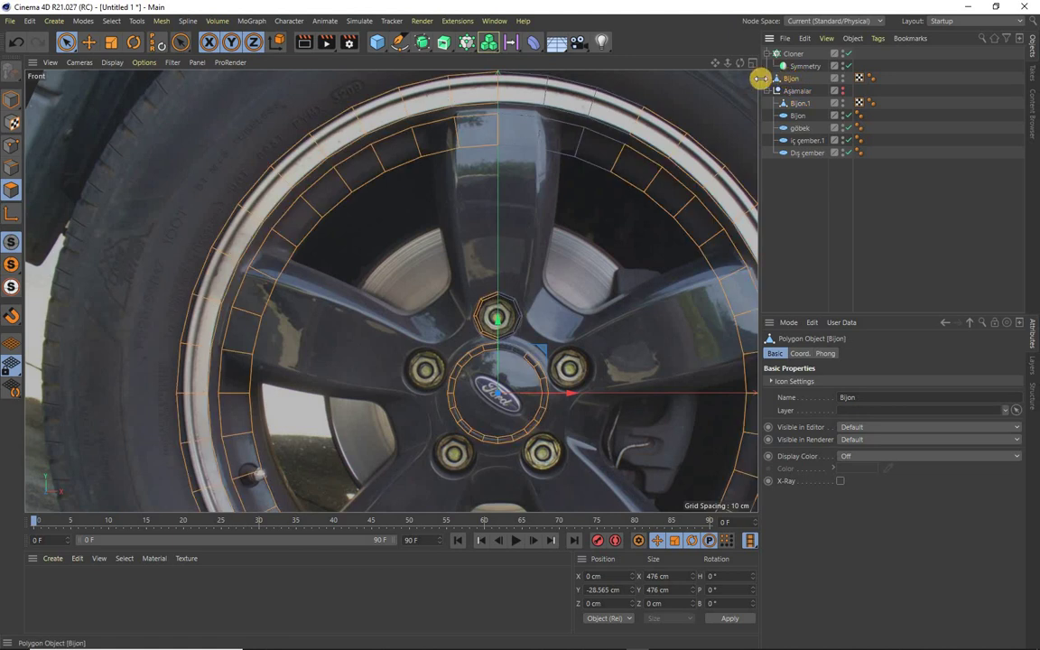
key(Delete)
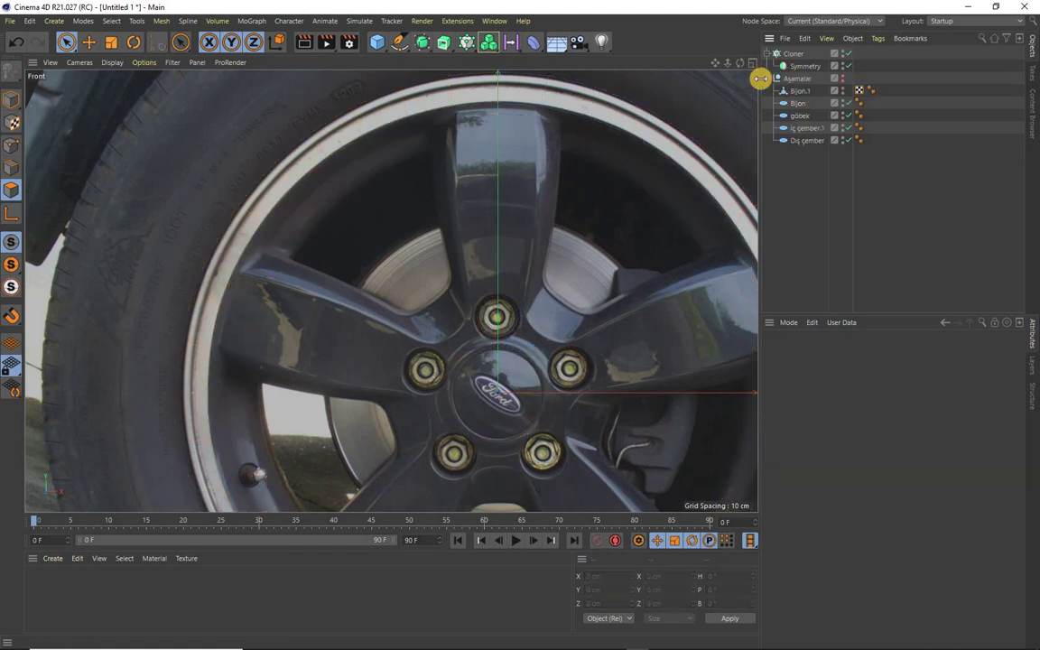
key(ctrl+z)
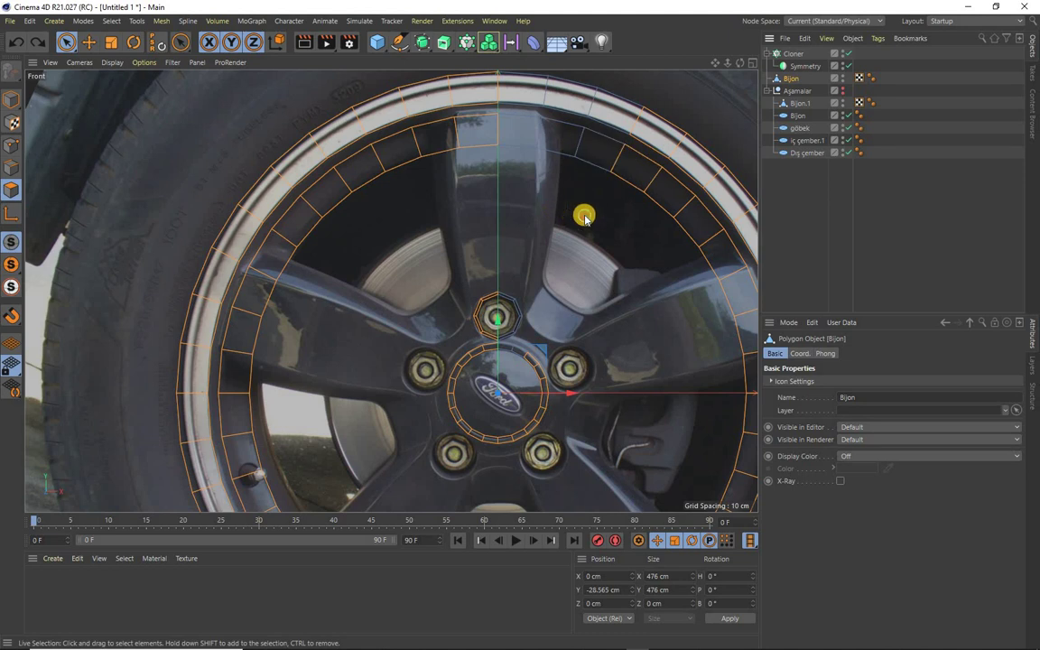
click(580, 214)
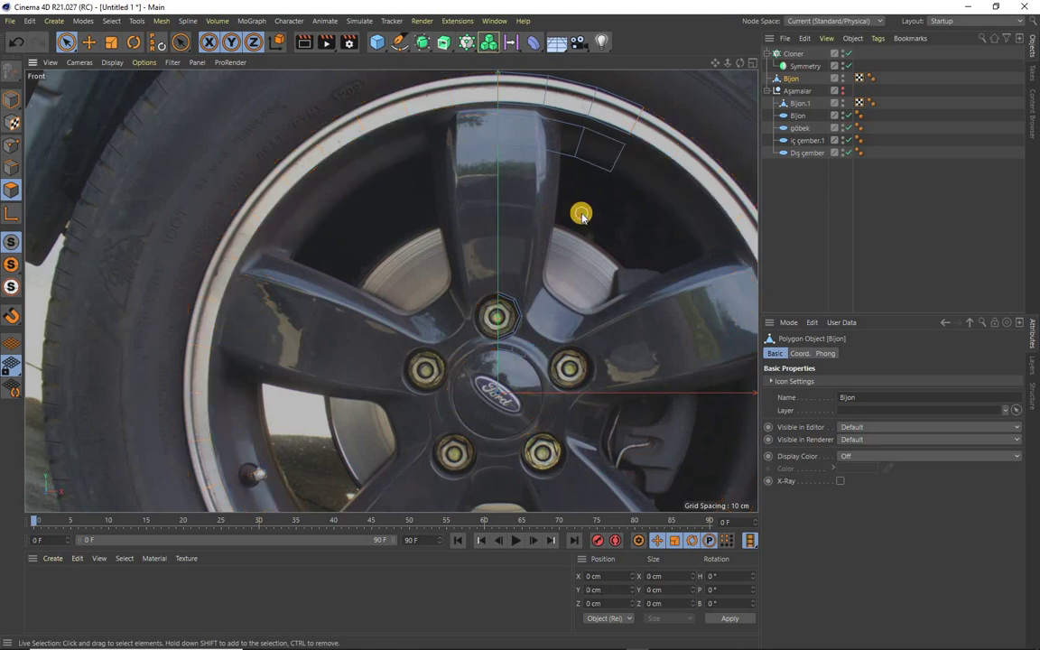
click(844, 90)
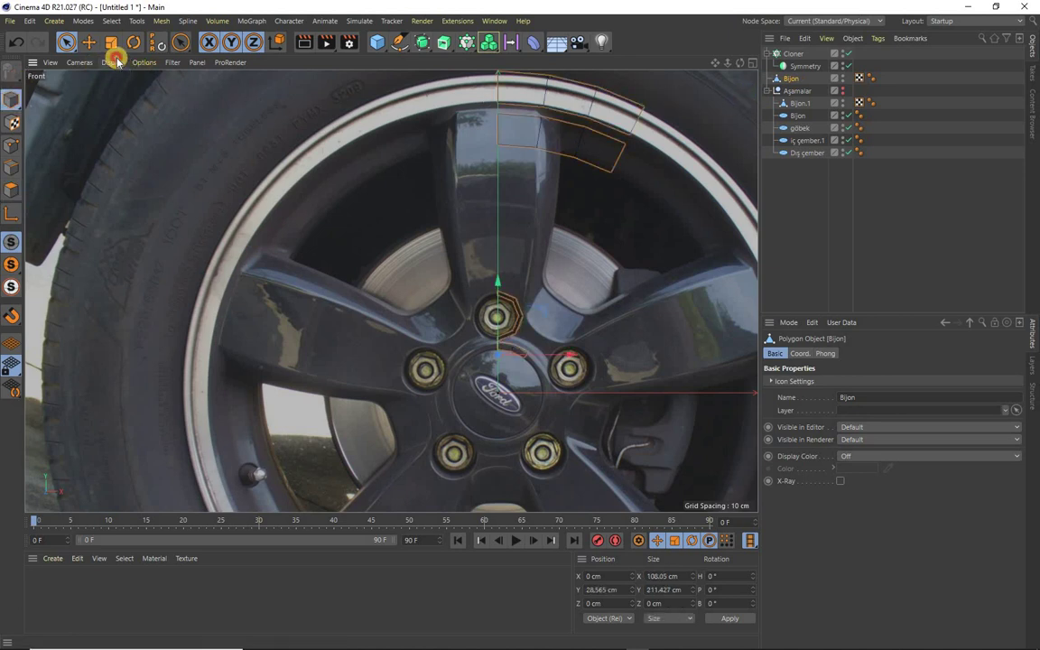
Step: Switch to Quick Shading (Lines), move Bijon under Symmetry in the Cloner, and zoom out on the wheel
click(112, 62)
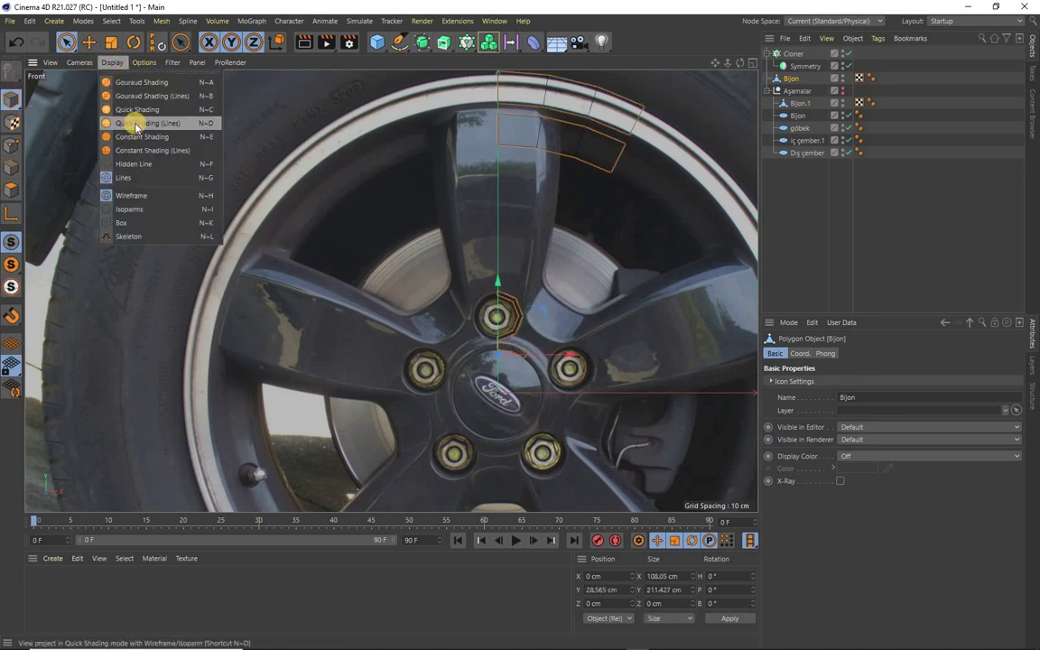
click(136, 125)
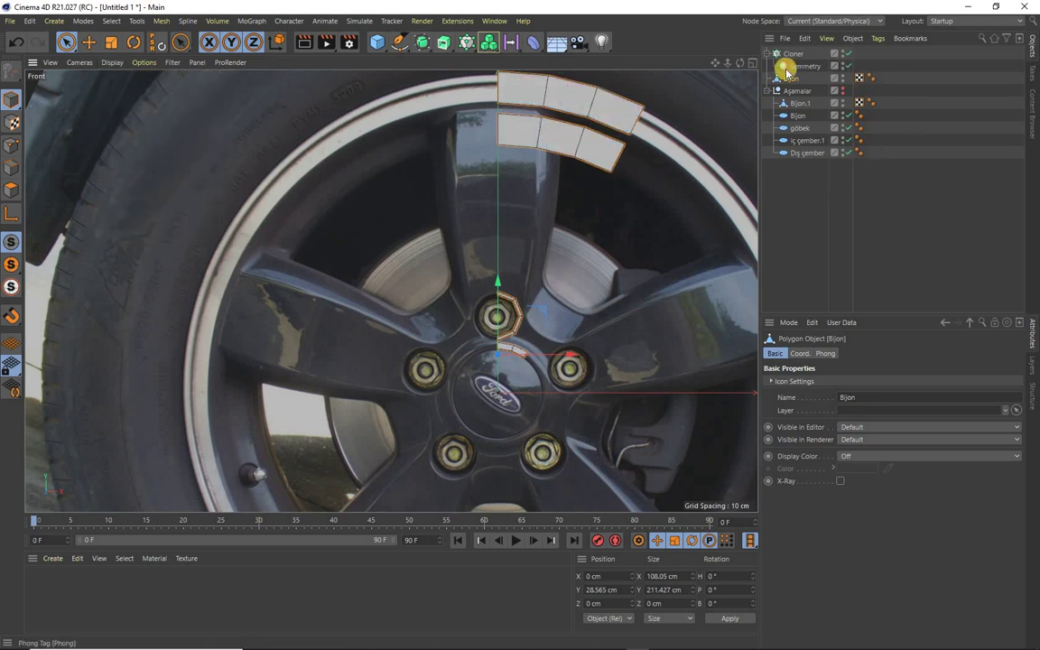
drag(788, 81, 808, 67)
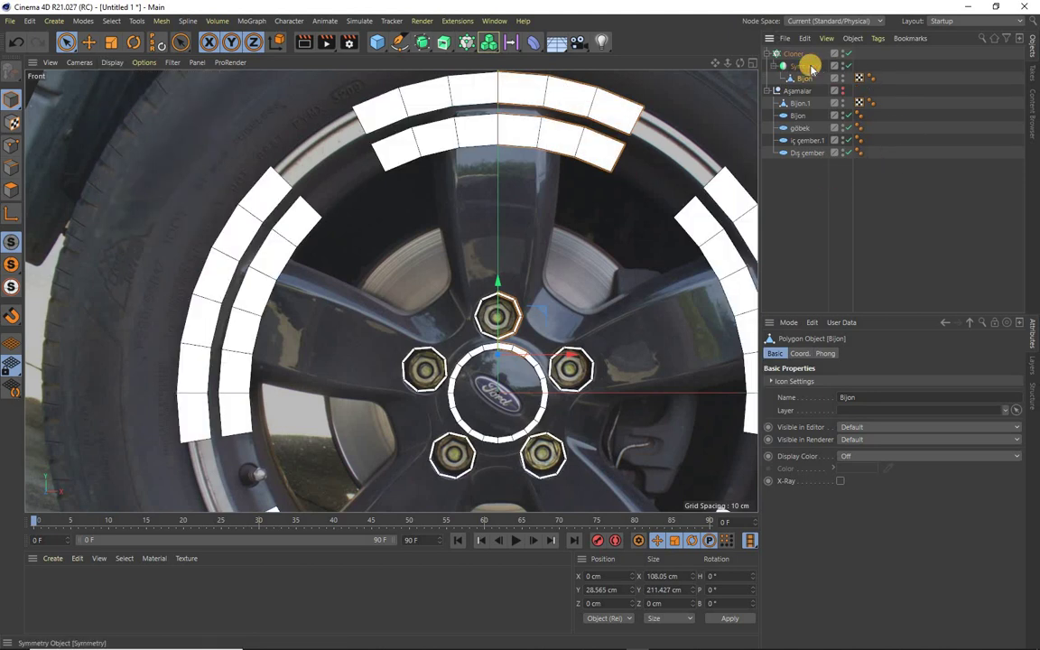
drag(727, 63, 391, 291)
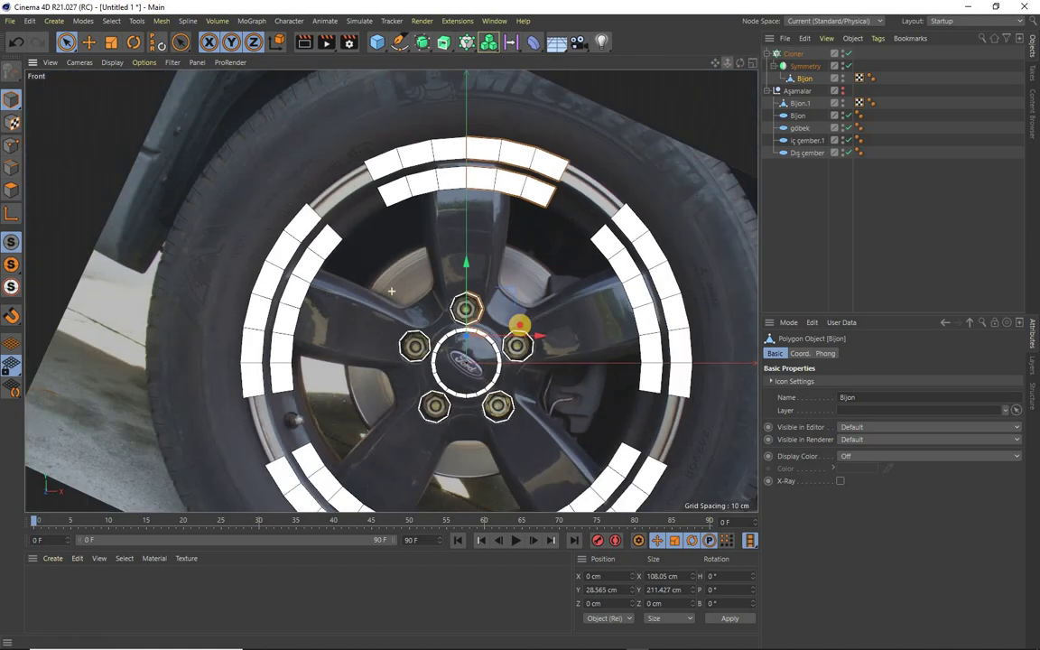
scroll(391, 291, up, 1)
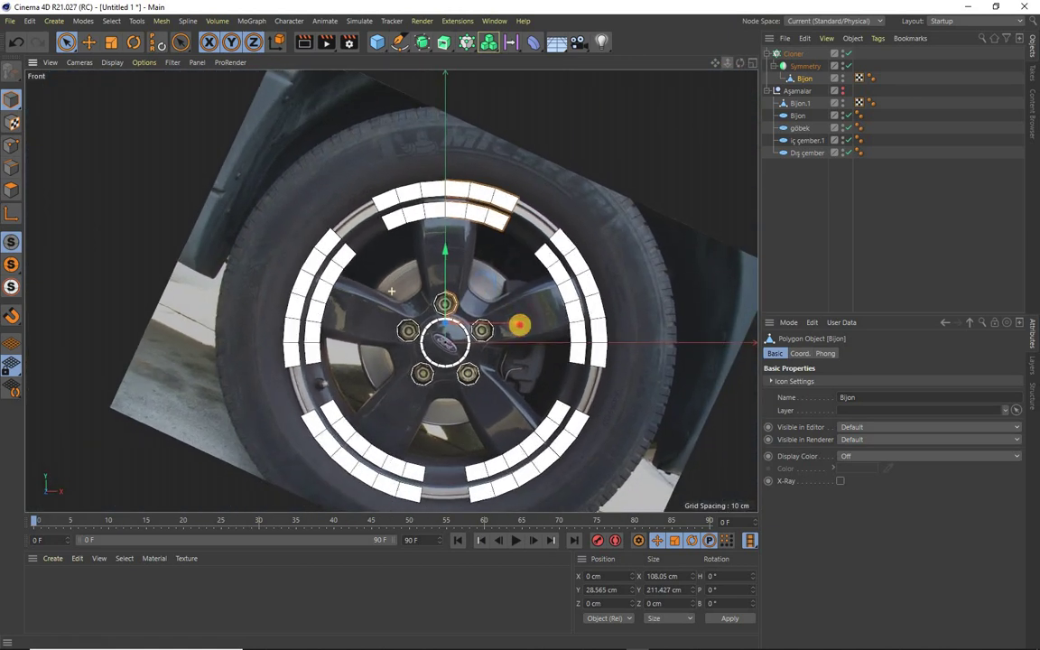
scroll(391, 291, up, 1)
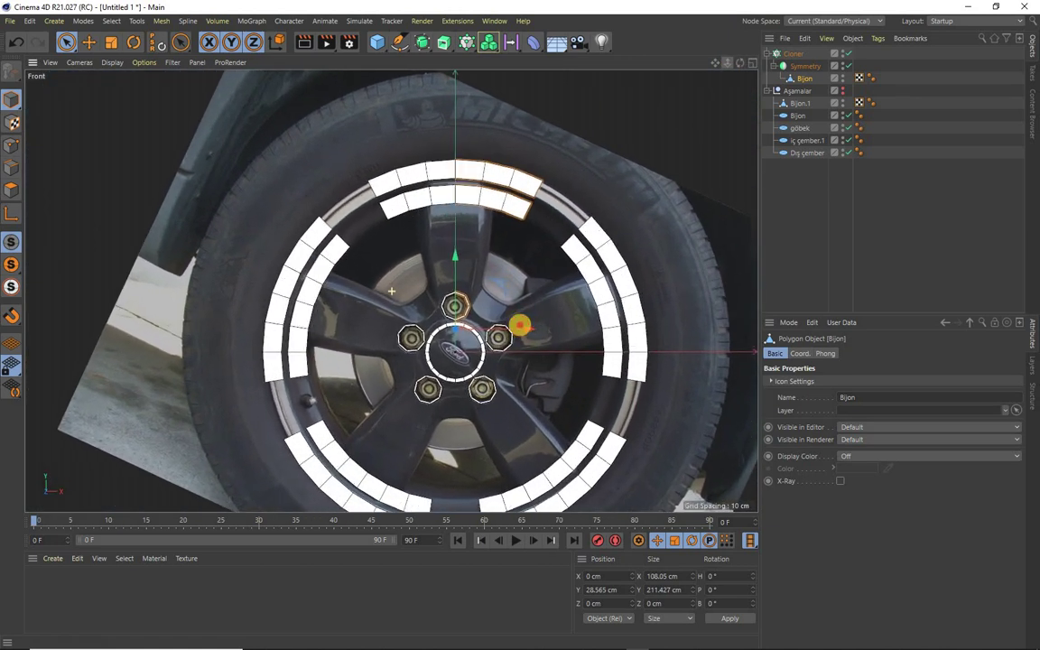
scroll(391, 290, up, 1)
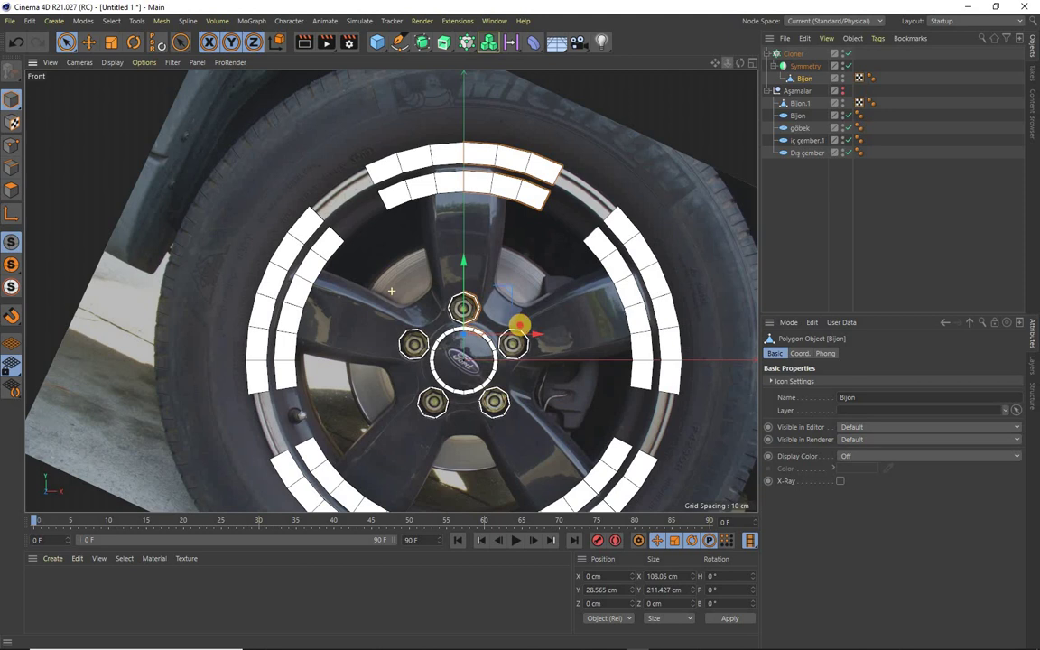
Step: Nest Bijon under Symmetry, delete it, and move Bijon.1 into the Symmetry object instead
scroll(520, 325, up, 1)
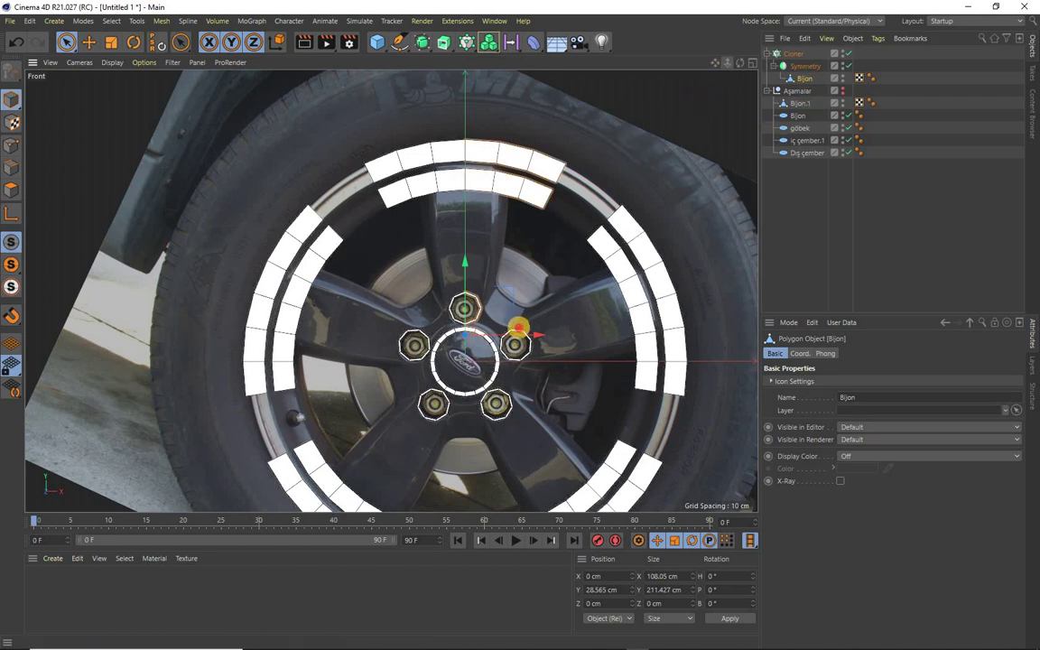
alt+drag(518, 327, 723, 74)
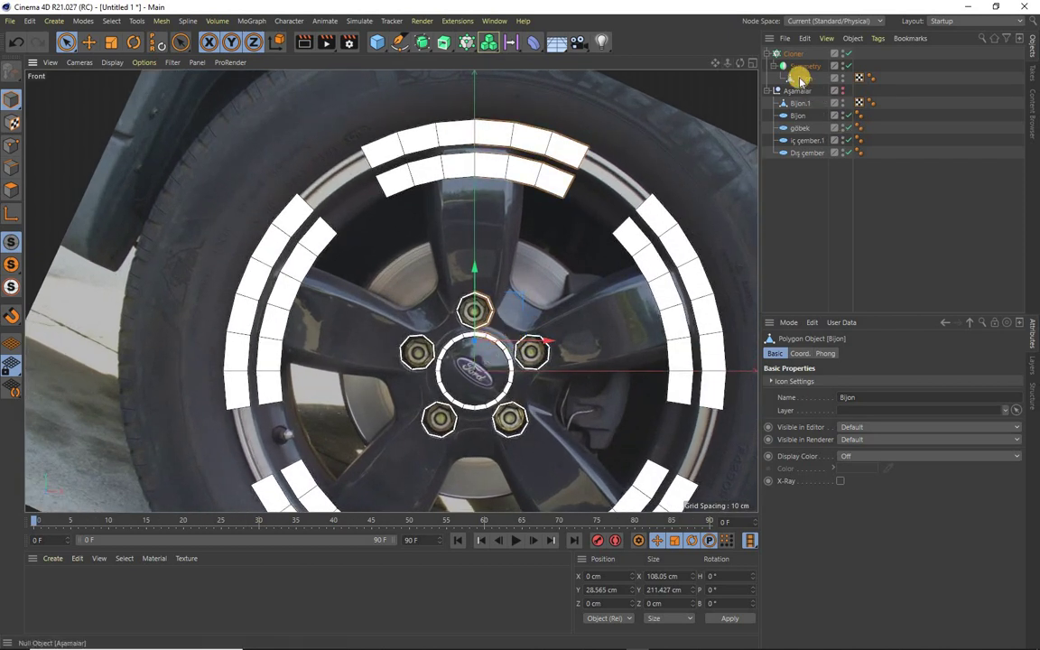
drag(800, 80, 847, 65)
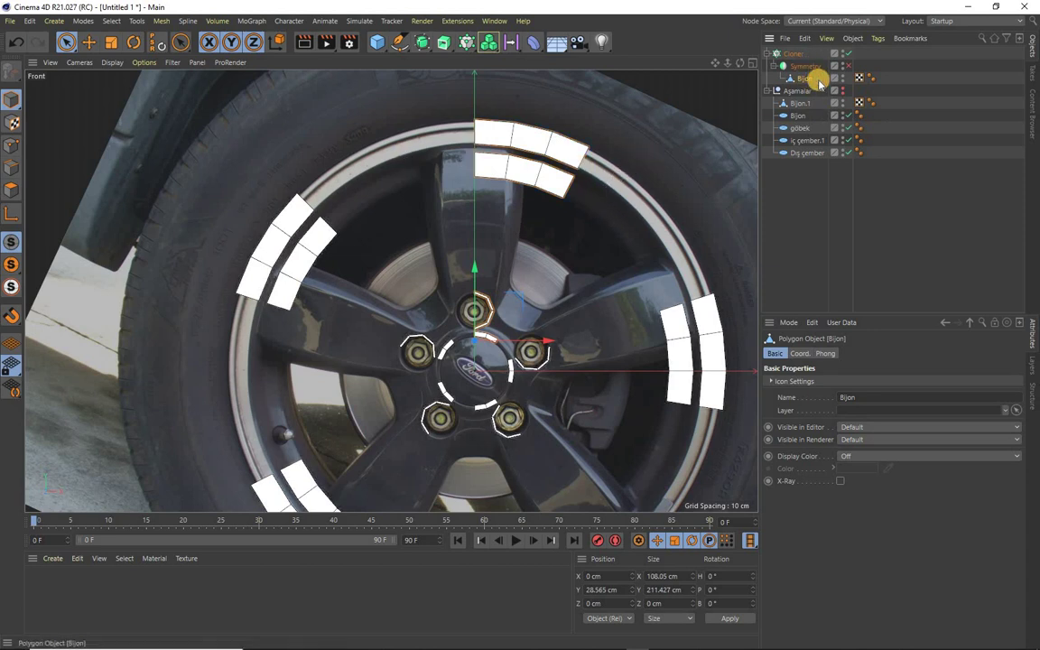
key(Delete)
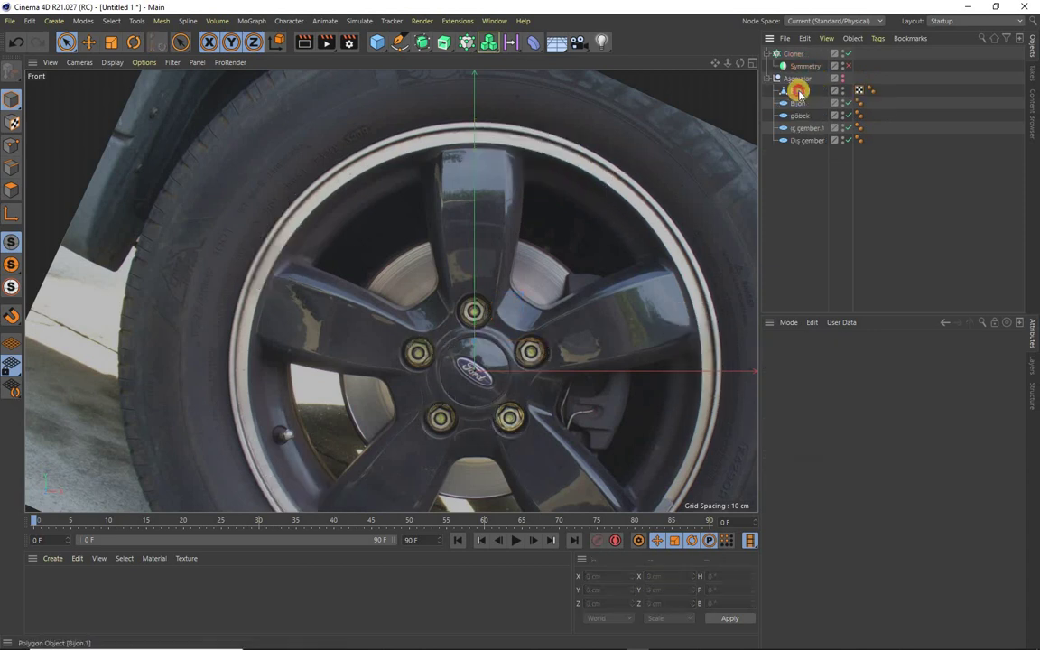
click(799, 92)
drag(799, 91, 806, 68)
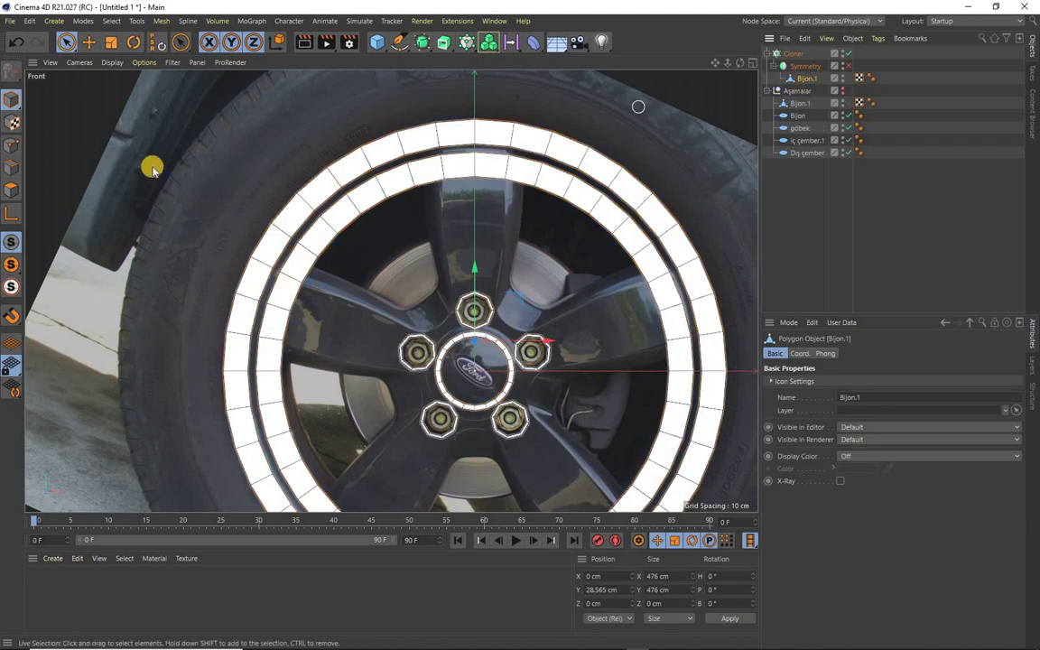
Step: Switch to Axis mode, reframe the wheel, and undo twice to take Bijon.1 back out of Symmetry
click(14, 185)
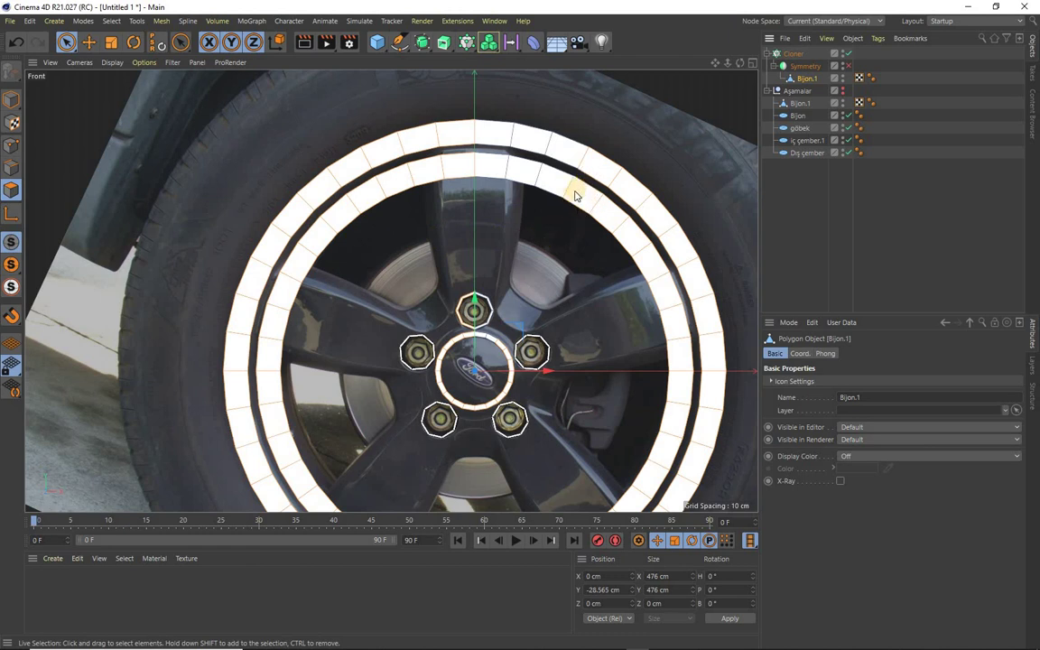
click(519, 325)
scroll(519, 325, up, 3)
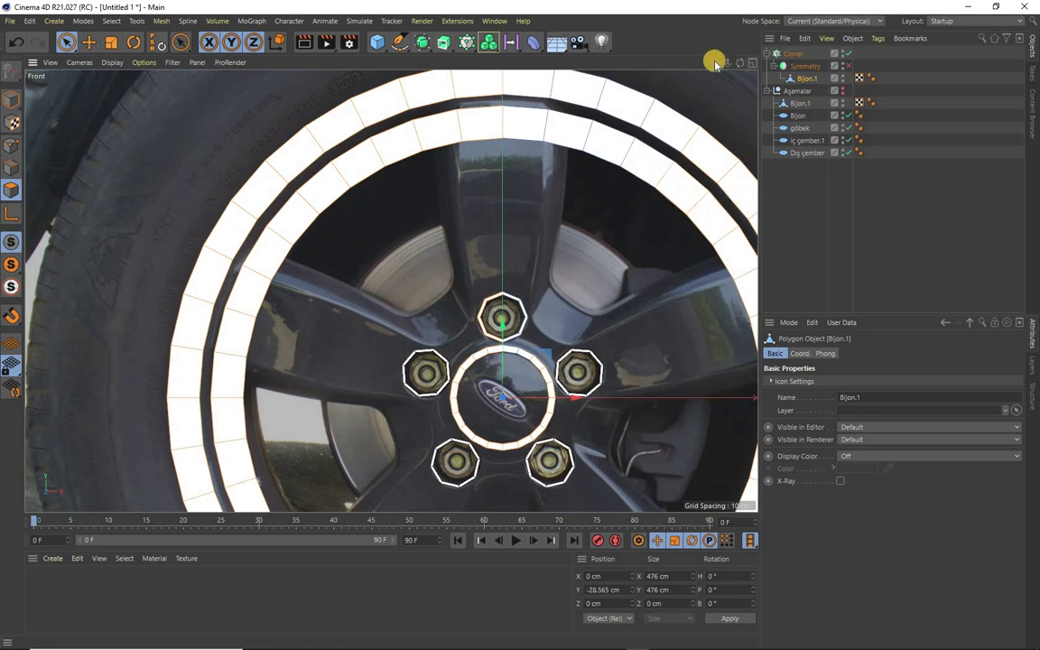
drag(729, 63, 629, 204)
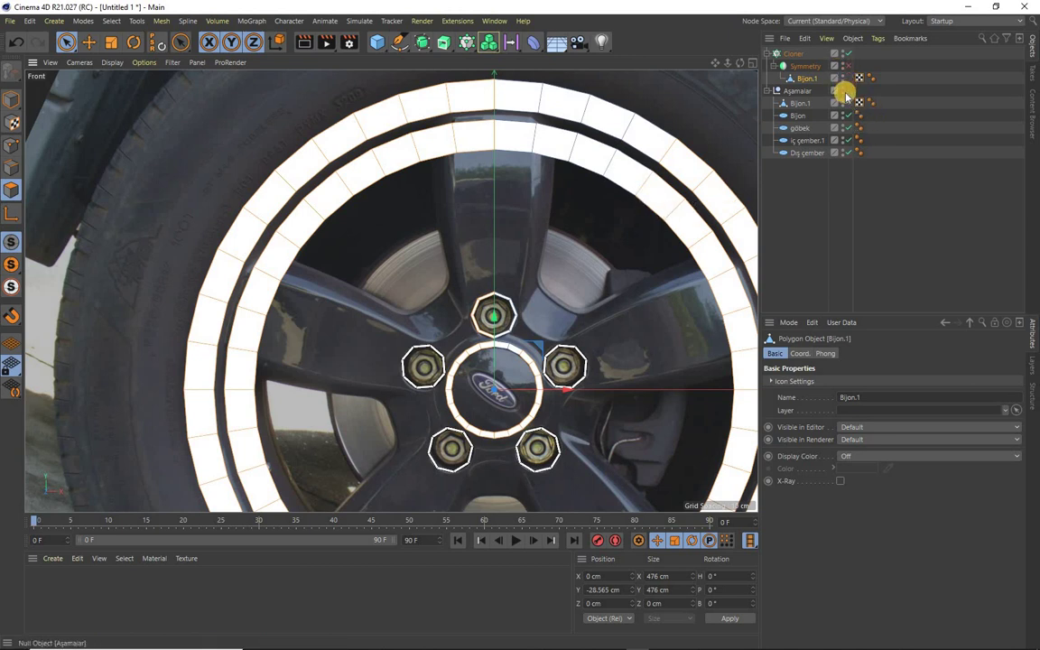
key(ctrl+z)
key(ctrl+z)
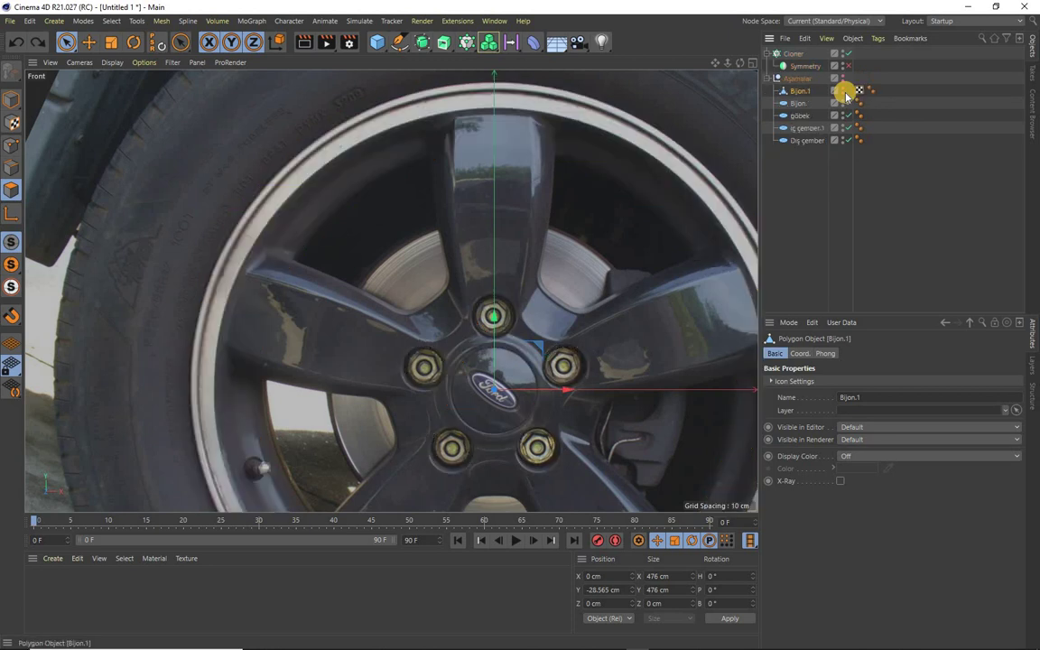
key(ctrl+z)
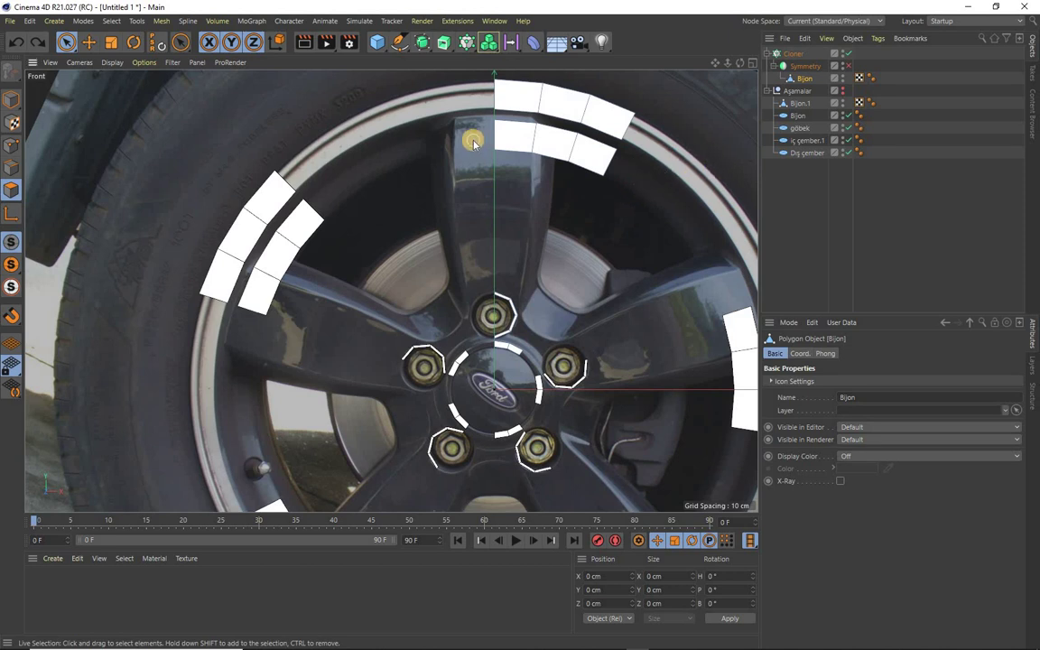
Step: Step through undo/redo, delete the selected ring polygons, and place Bijon back under Symmetry
key(ctrl+y)
key(ctrl+z)
key(ctrl+y)
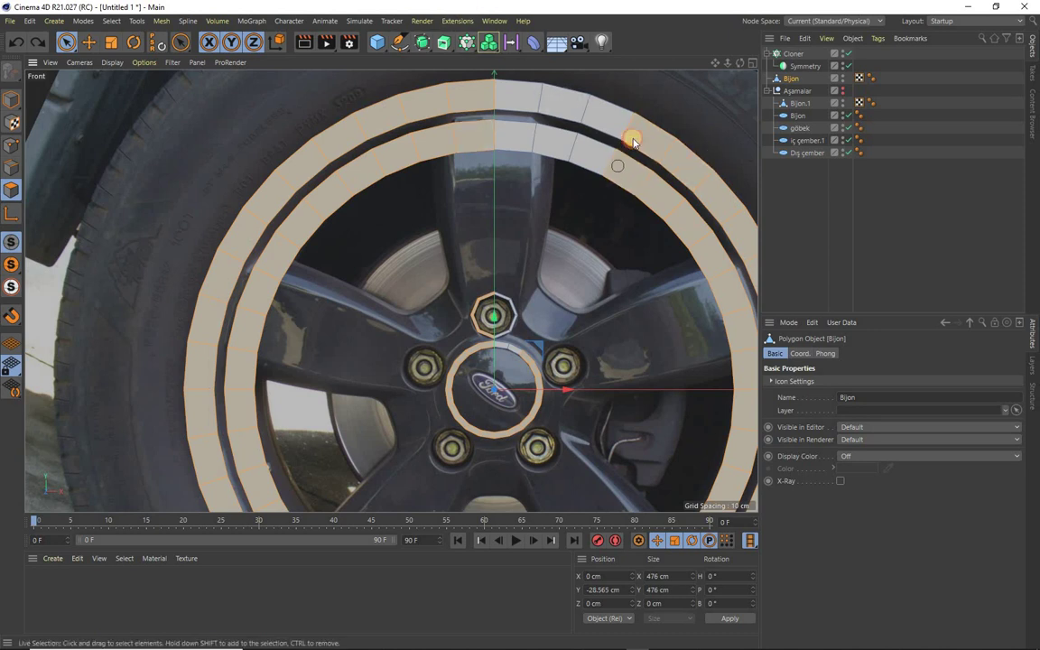
key(ctrl+y)
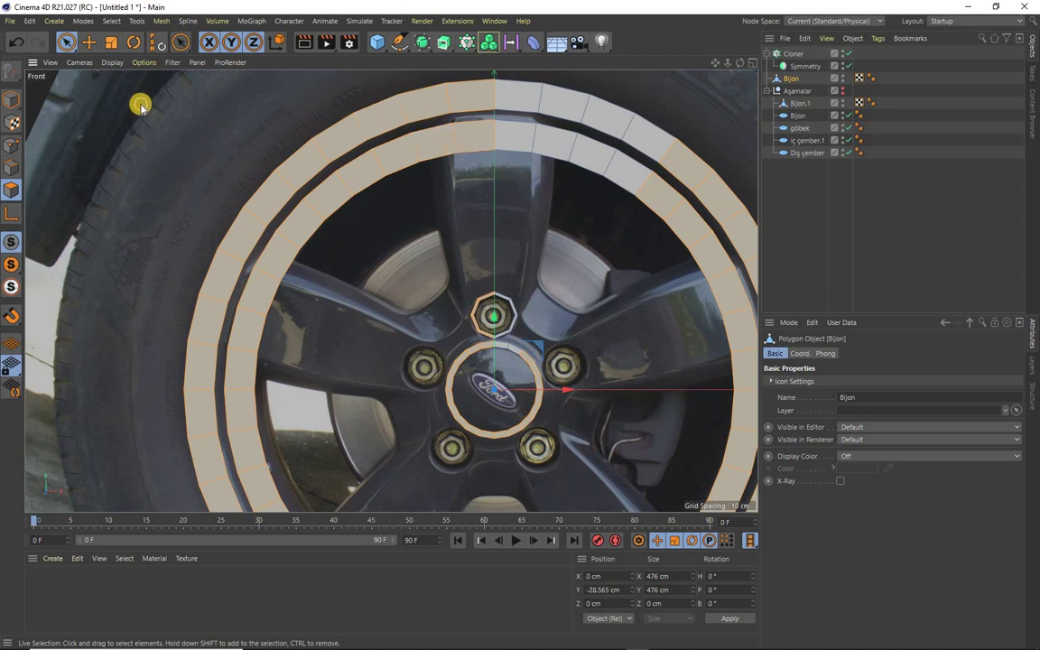
key(Delete)
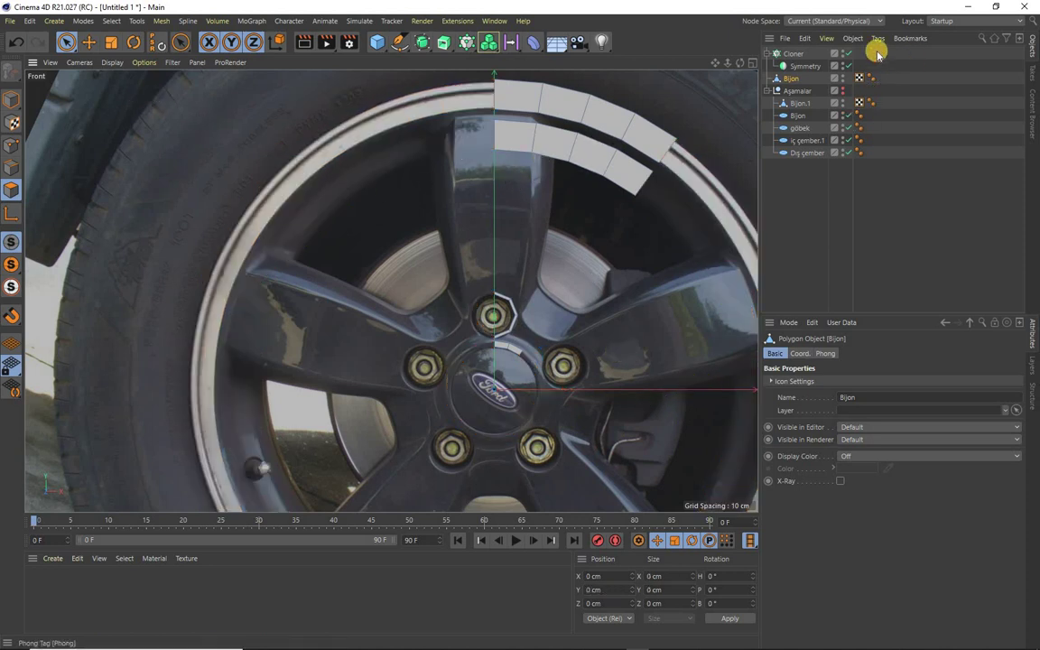
drag(792, 79, 806, 67)
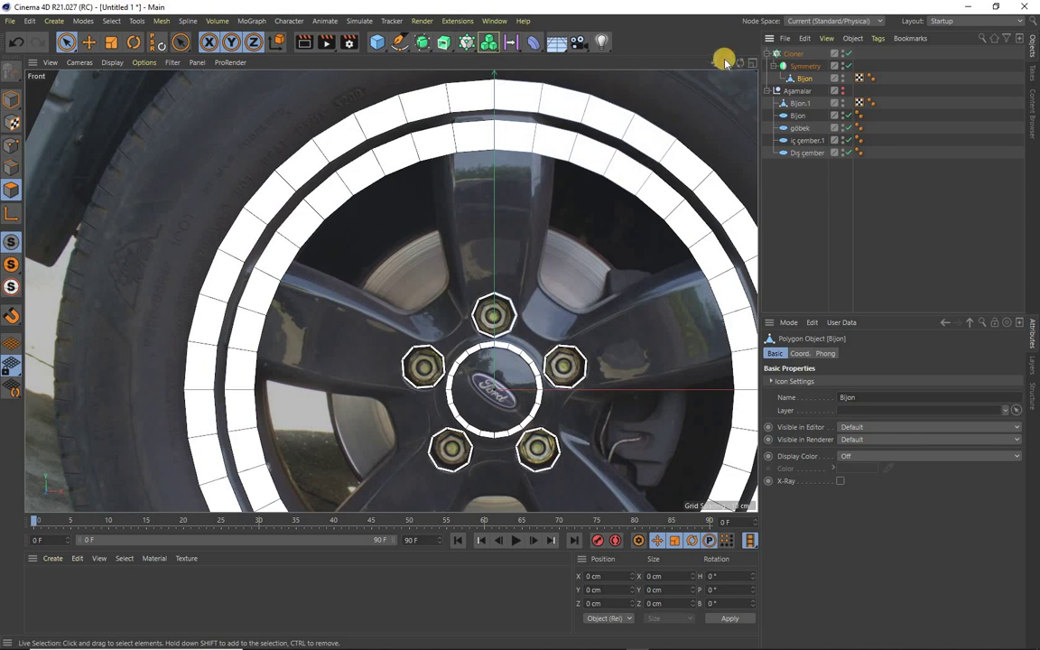
Step: Toggle the Cloner and Symmetry off and on to preview the wheel, leaving both disabled
mouse_move(520, 324)
middle_down()
mouse_move(391, 291)
mouse_move(377, 259)
middle_up()
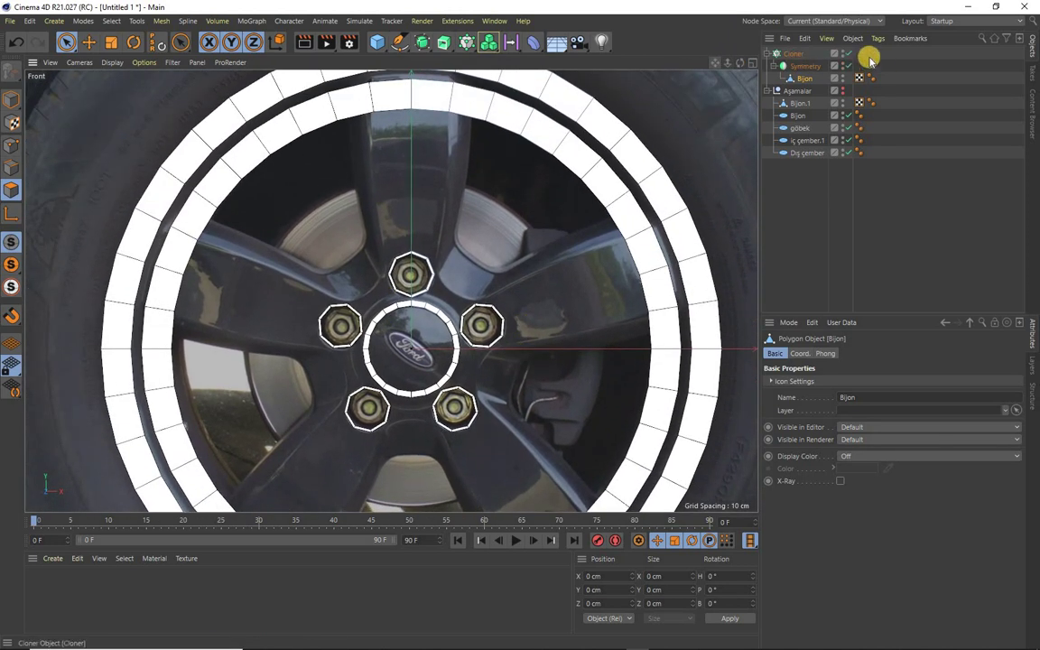
click(848, 53)
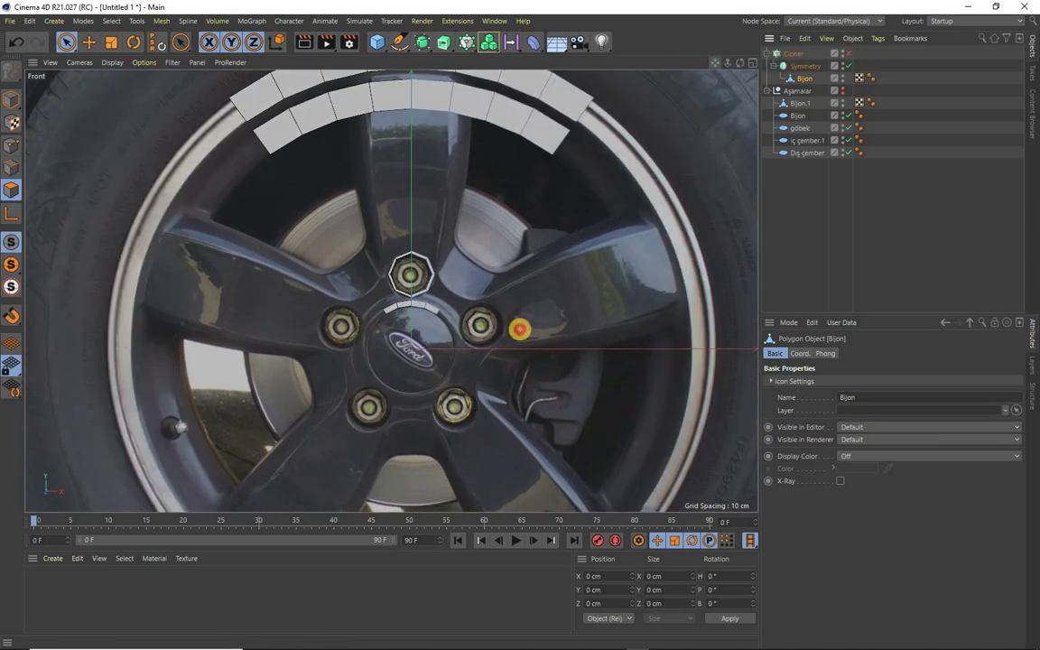
middle_drag(469, 296, 468, 400)
click(848, 66)
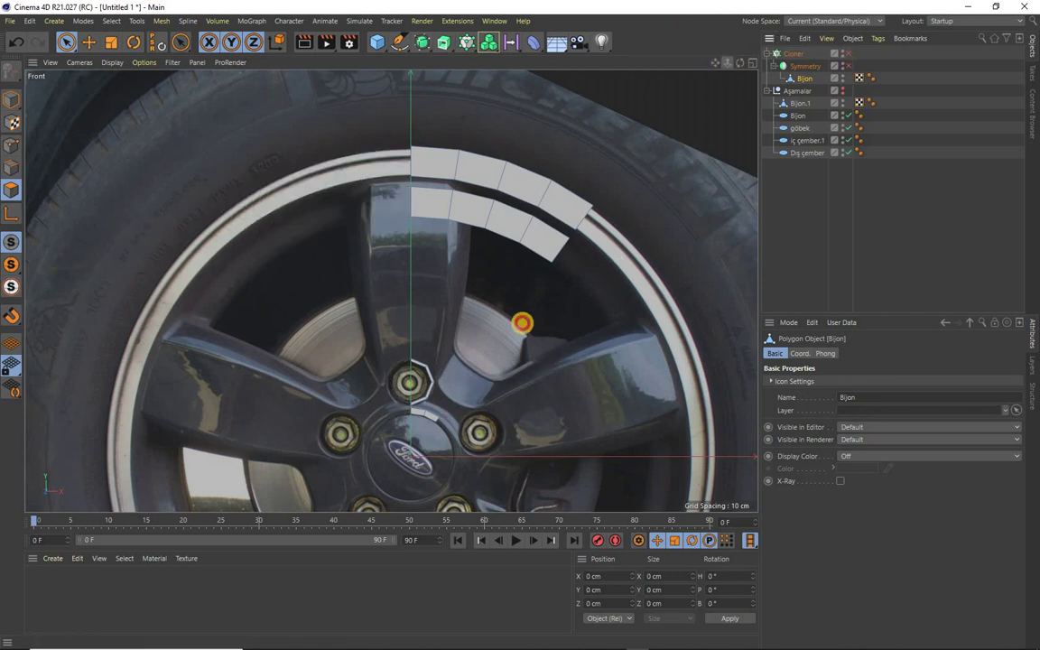
scroll(469, 291, up, 3)
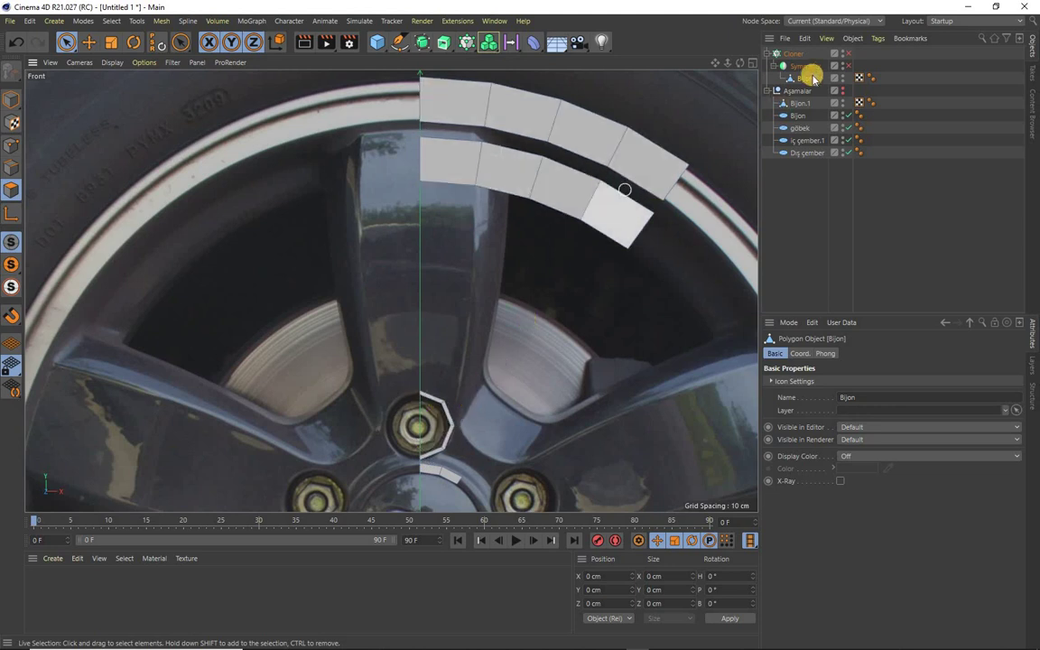
click(847, 67)
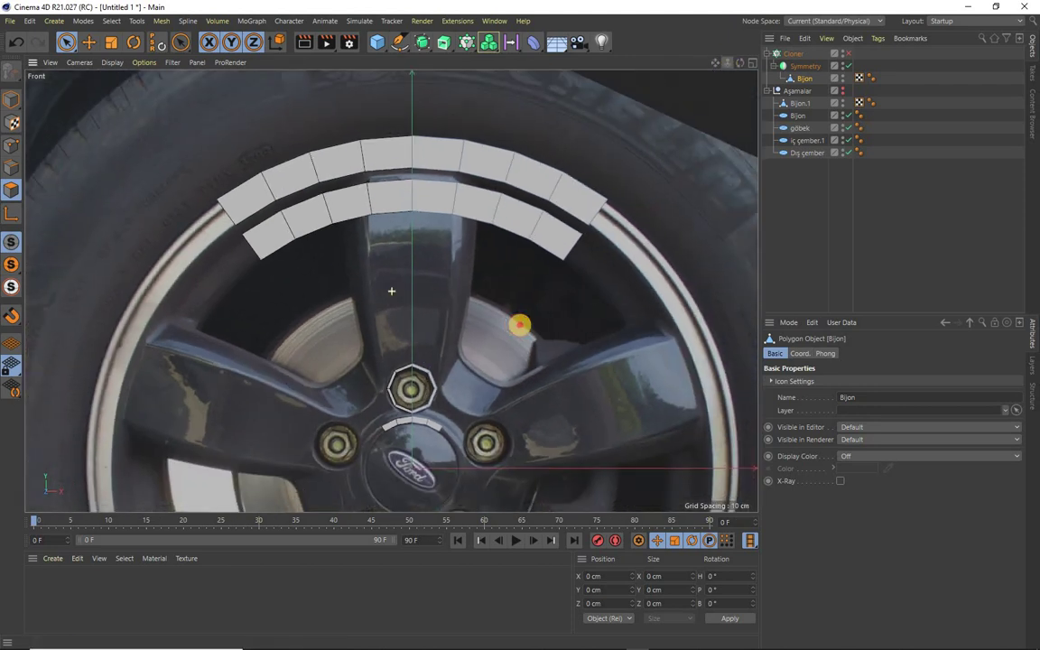
scroll(506, 316, down, 3)
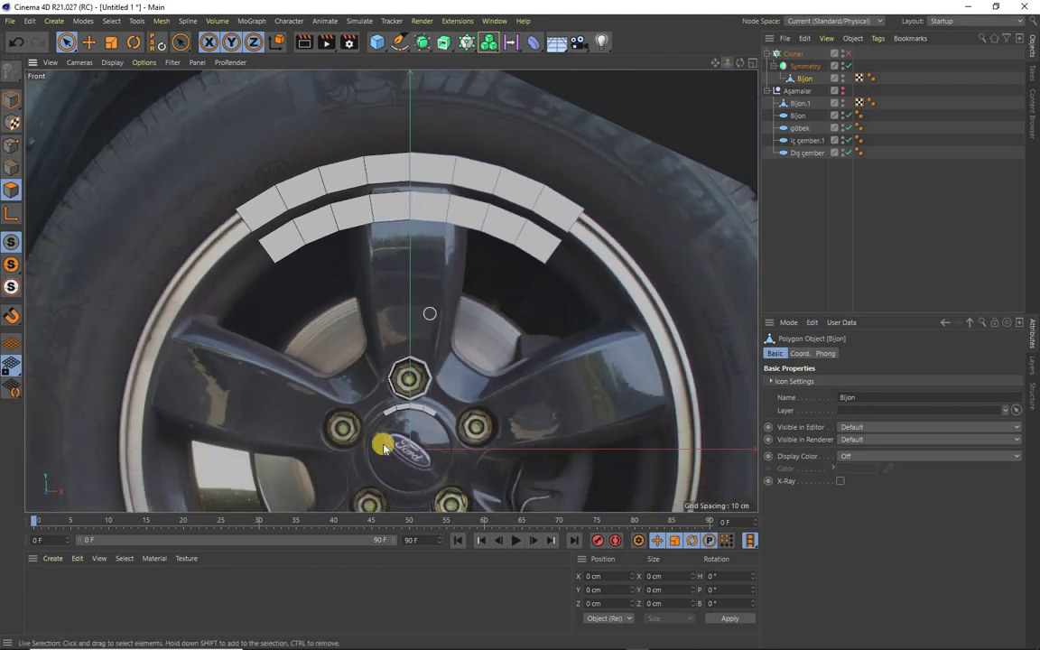
click(848, 54)
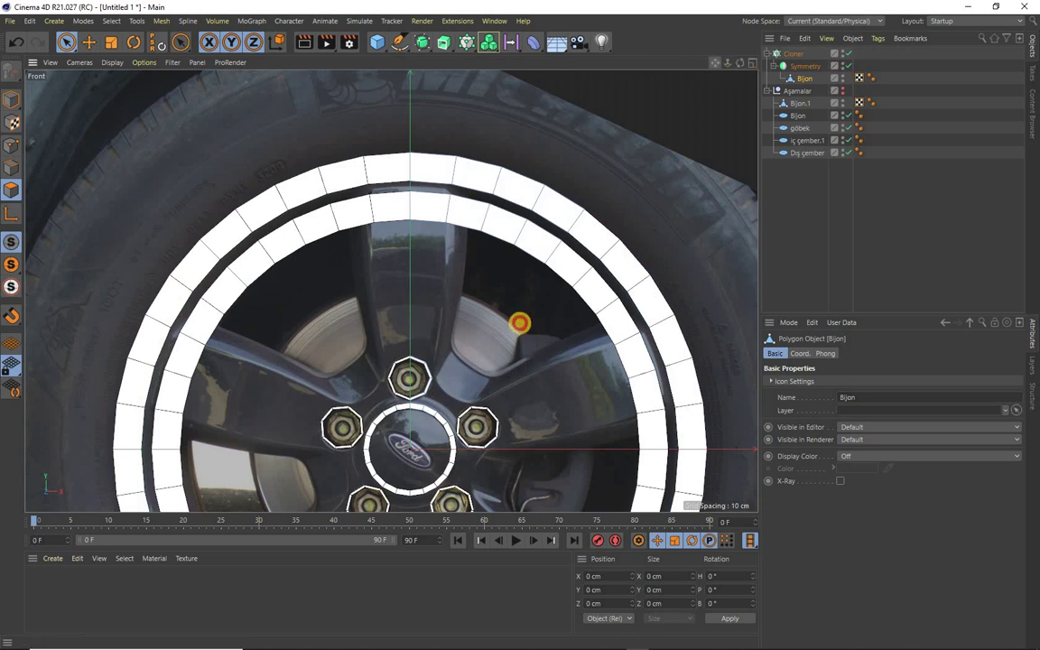
mouse_move(512, 479)
alt+middle_down()
mouse_move(519, 322)
mouse_move(507, 460)
alt+middle_up()
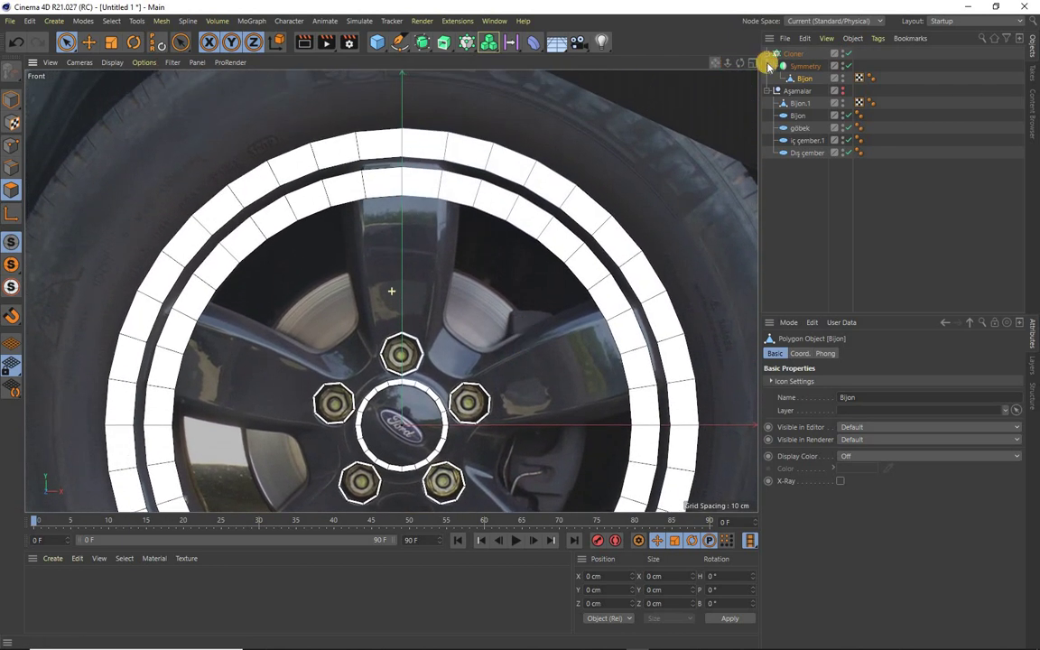
click(848, 55)
click(847, 66)
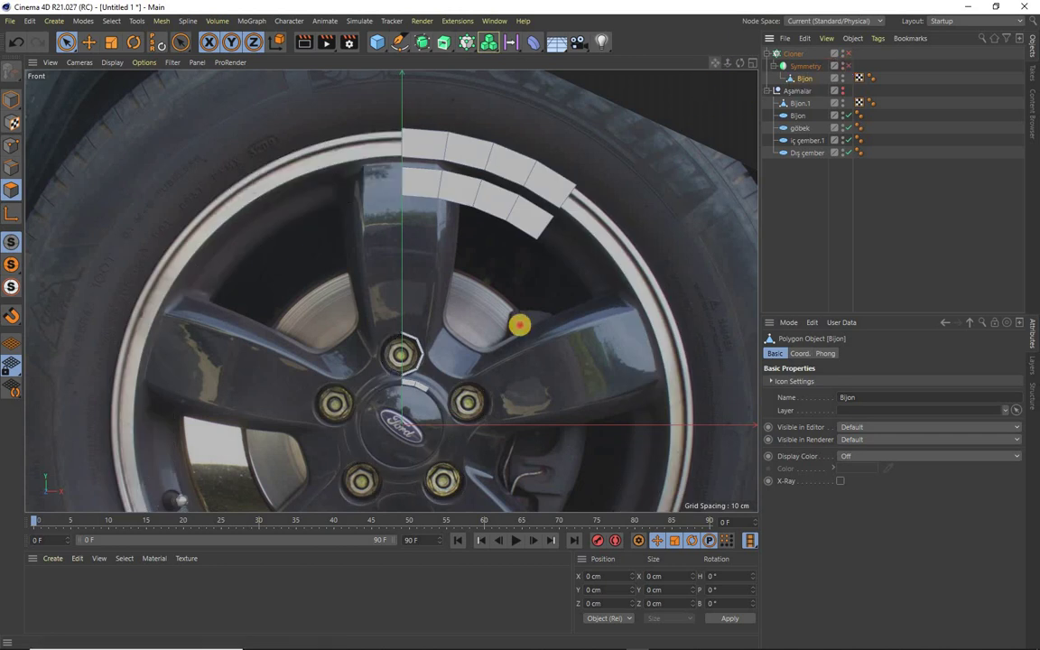
Step: Zoom in on the hub and, with the Move tool, select the small hub arc and top rim arc pieces
scroll(519, 325, down, 1)
scroll(519, 325, down, 2)
scroll(519, 325, up, 5)
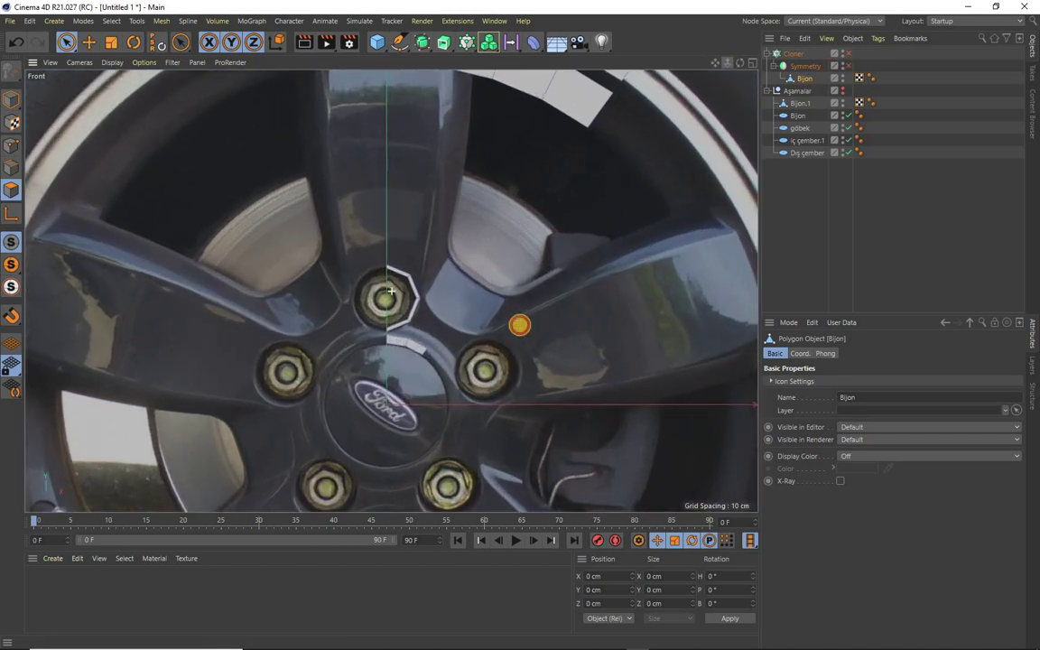
scroll(390, 290, up, 2)
scroll(391, 290, up, 2)
scroll(391, 290, up, 1)
scroll(390, 291, up, 1)
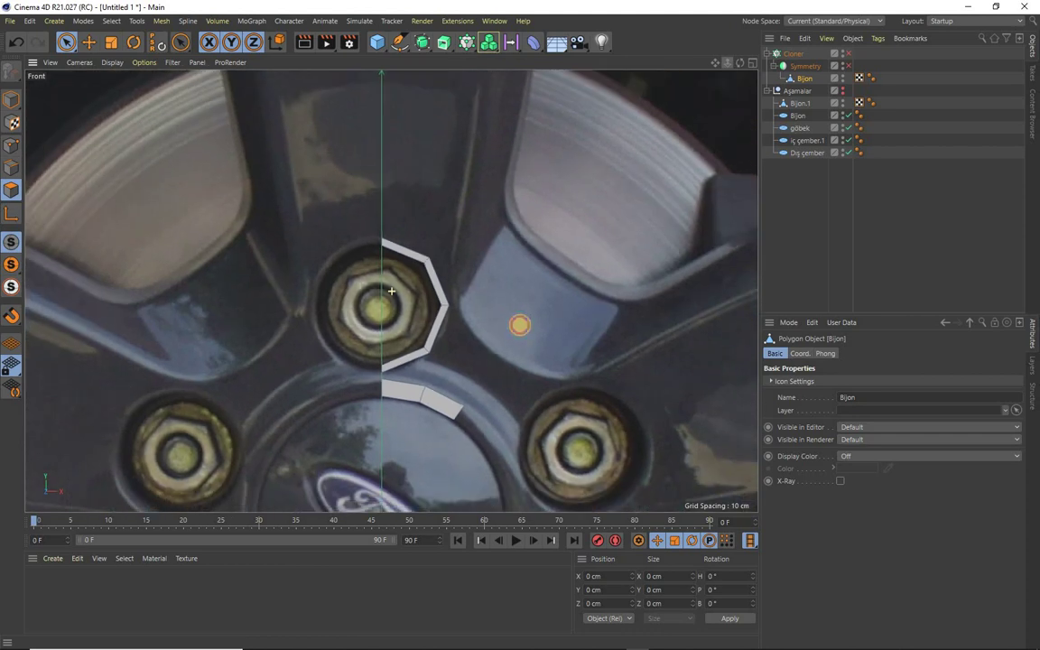
scroll(391, 291, up, 1)
scroll(390, 290, down, 2)
scroll(391, 290, down, 2)
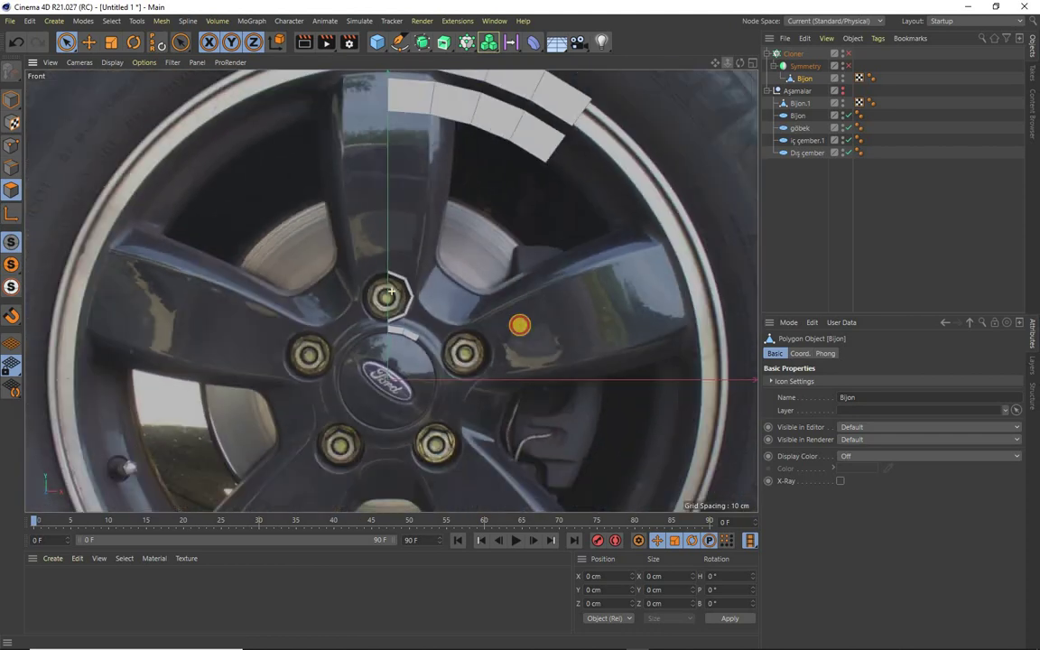
scroll(390, 291, up, 3)
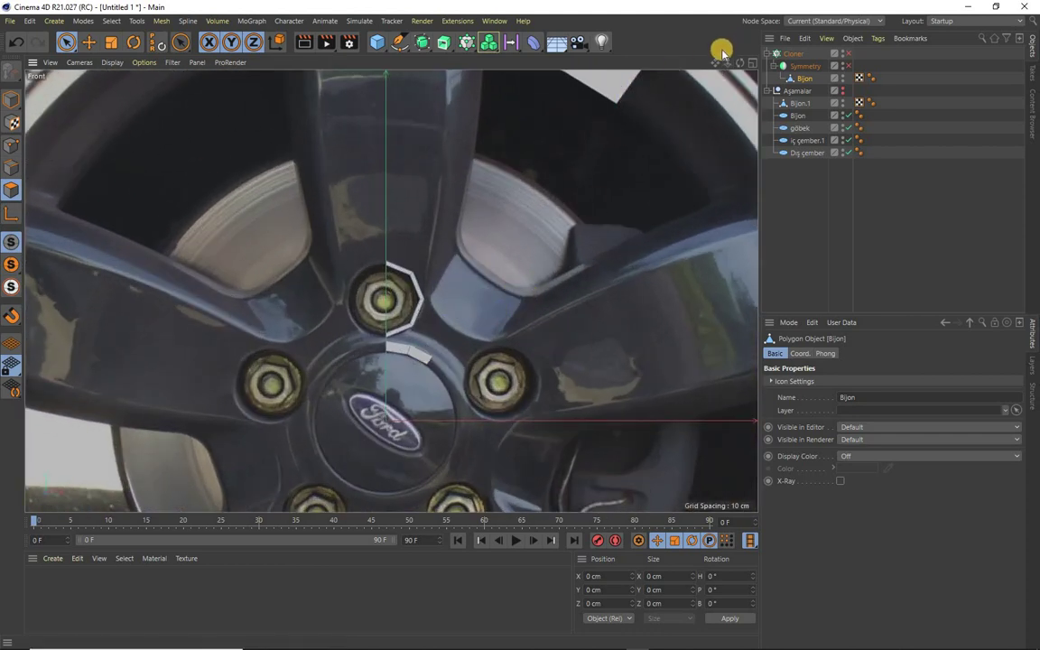
drag(729, 69, 722, 69)
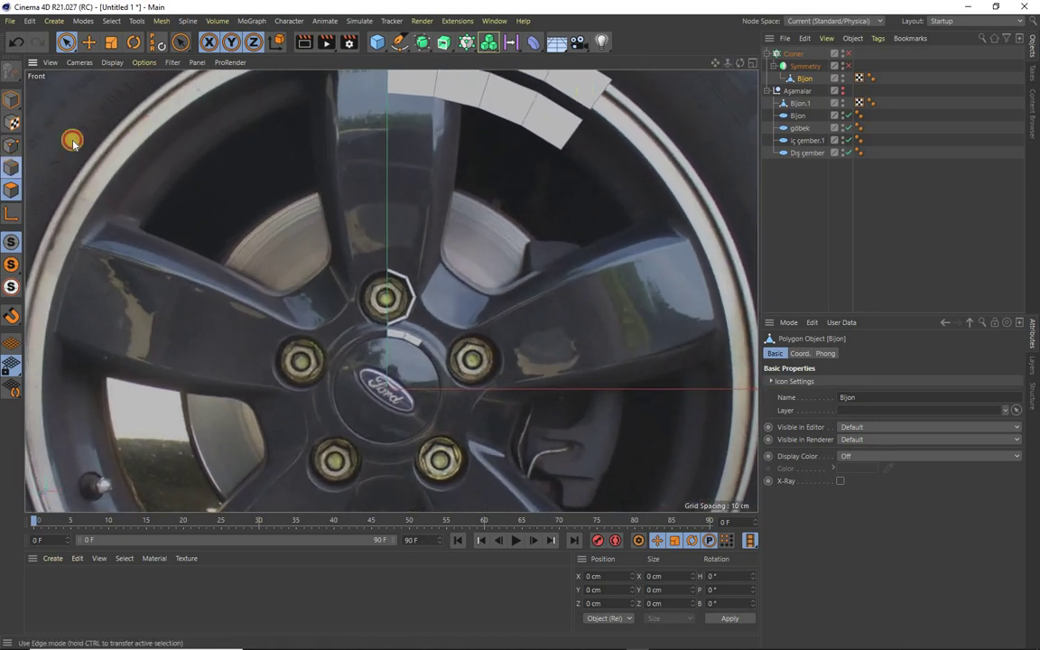
click(90, 45)
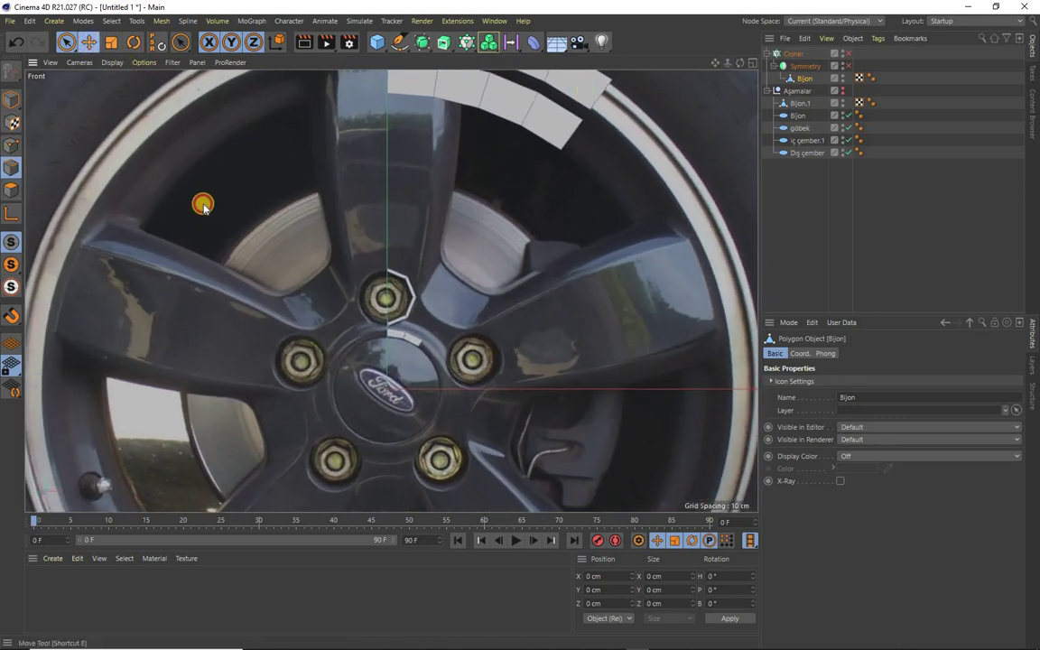
click(414, 337)
click(547, 155)
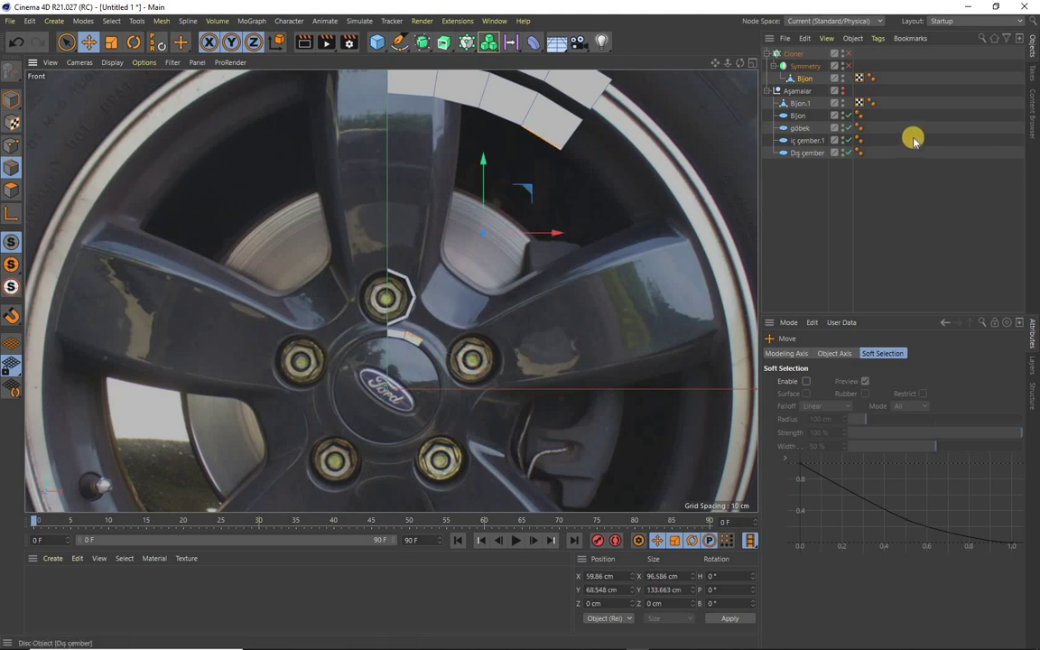
click(980, 20)
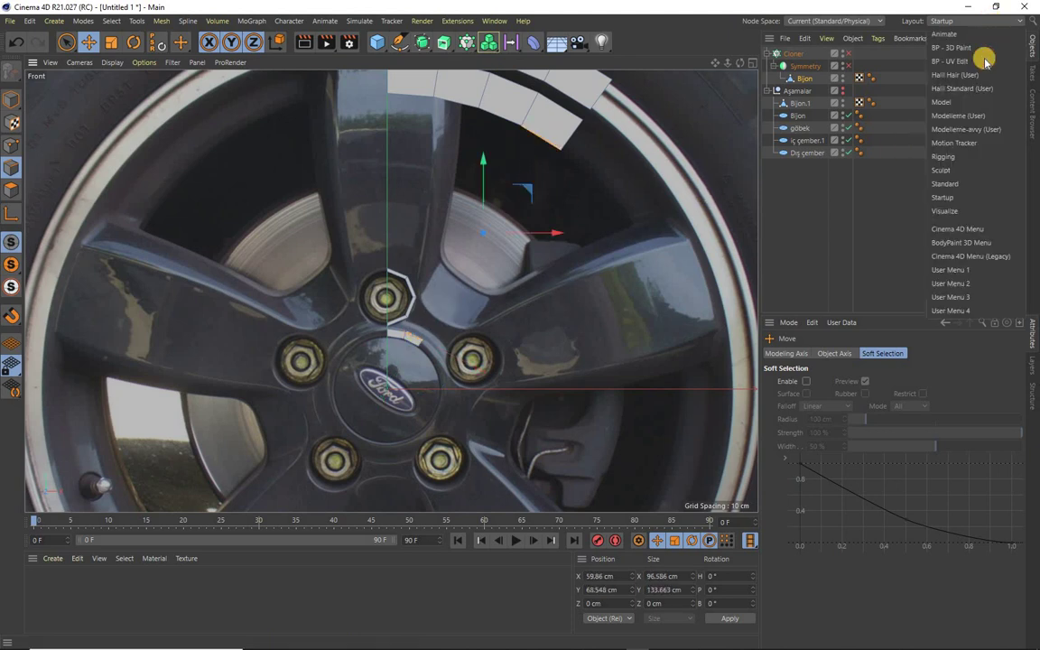
Step: Switch to the Modelleme (User) layout and bridge the top rim arc's edge down to the hub piece
click(962, 116)
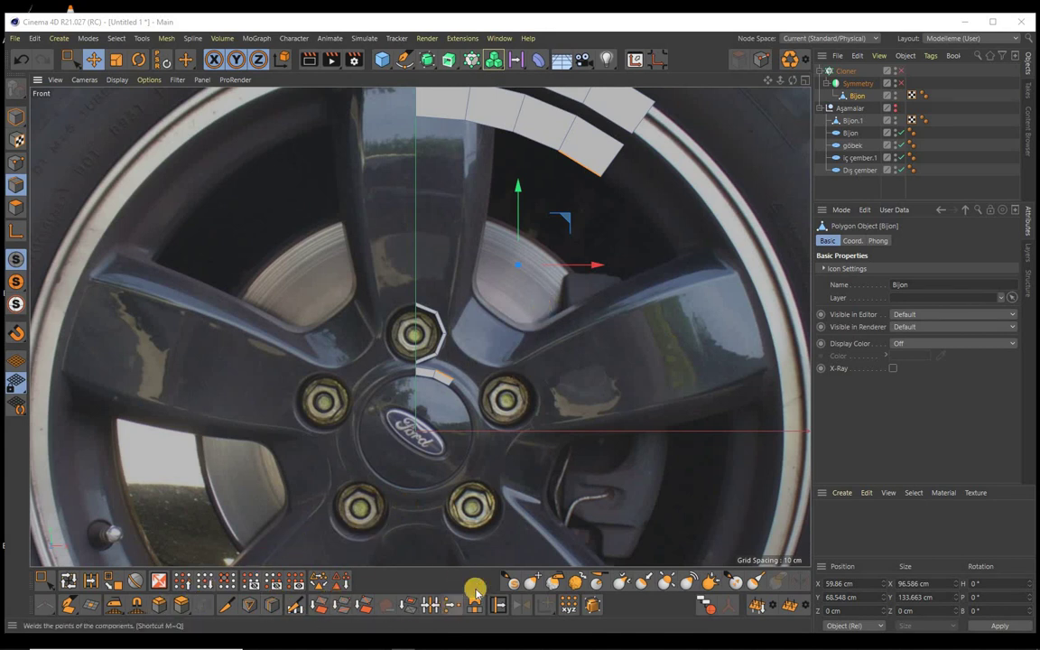
right_click(605, 210)
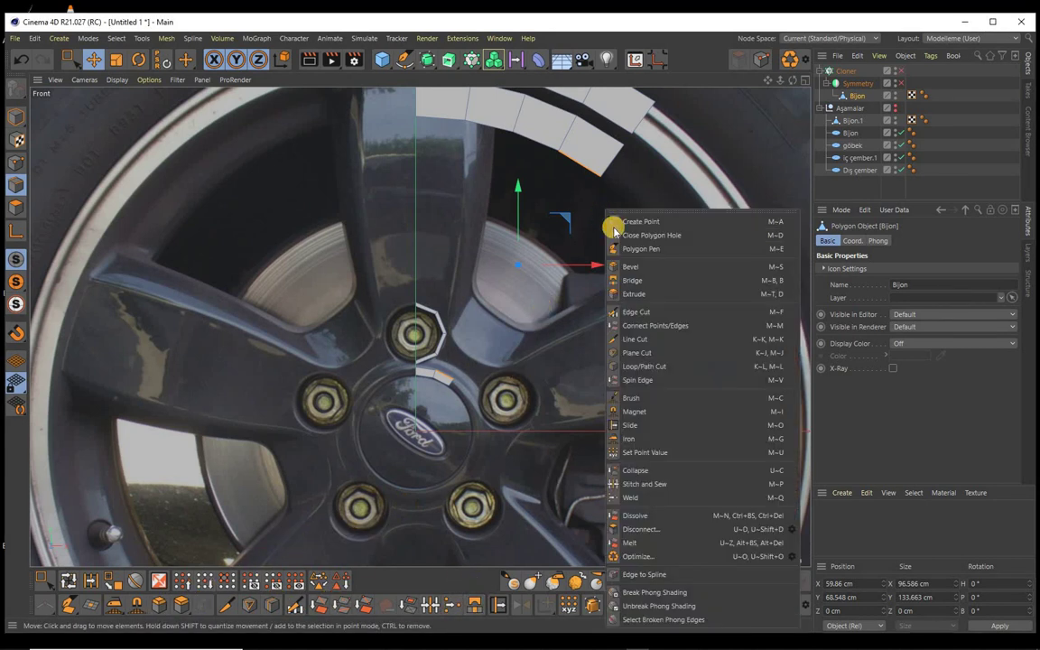
click(624, 278)
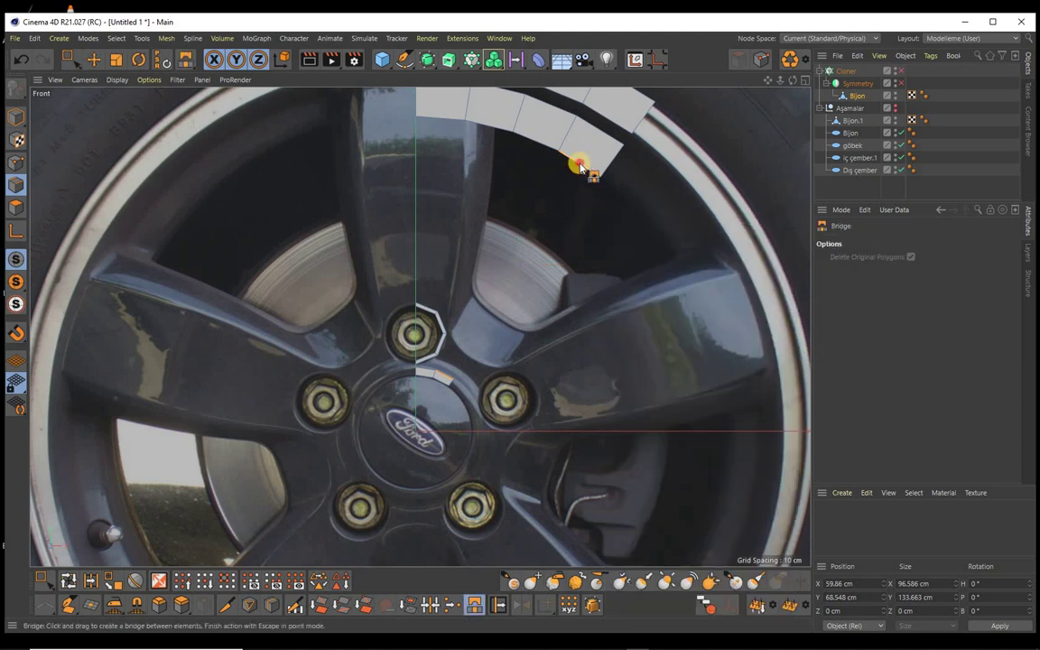
drag(579, 165, 452, 379)
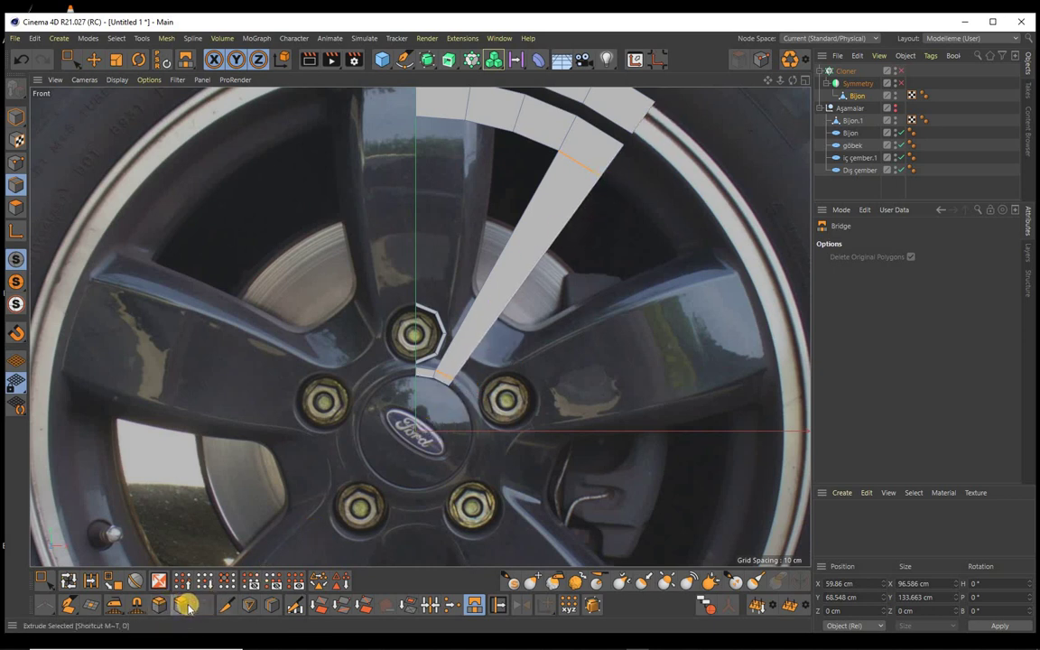
click(272, 604)
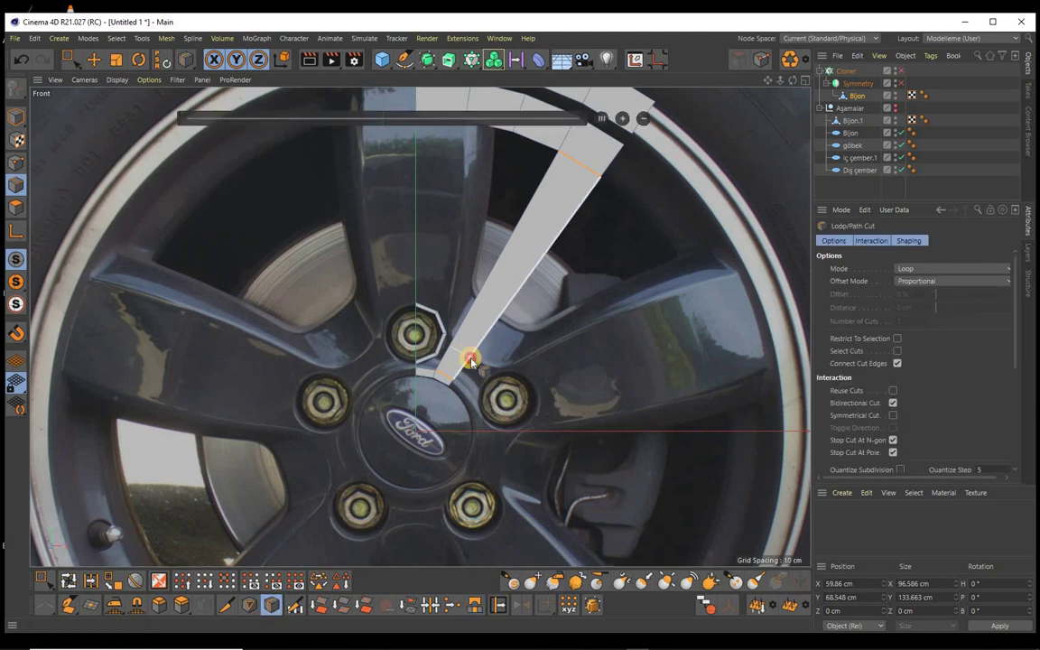
Step: Place a loop cut across the spoke at 78.708%
click(501, 325)
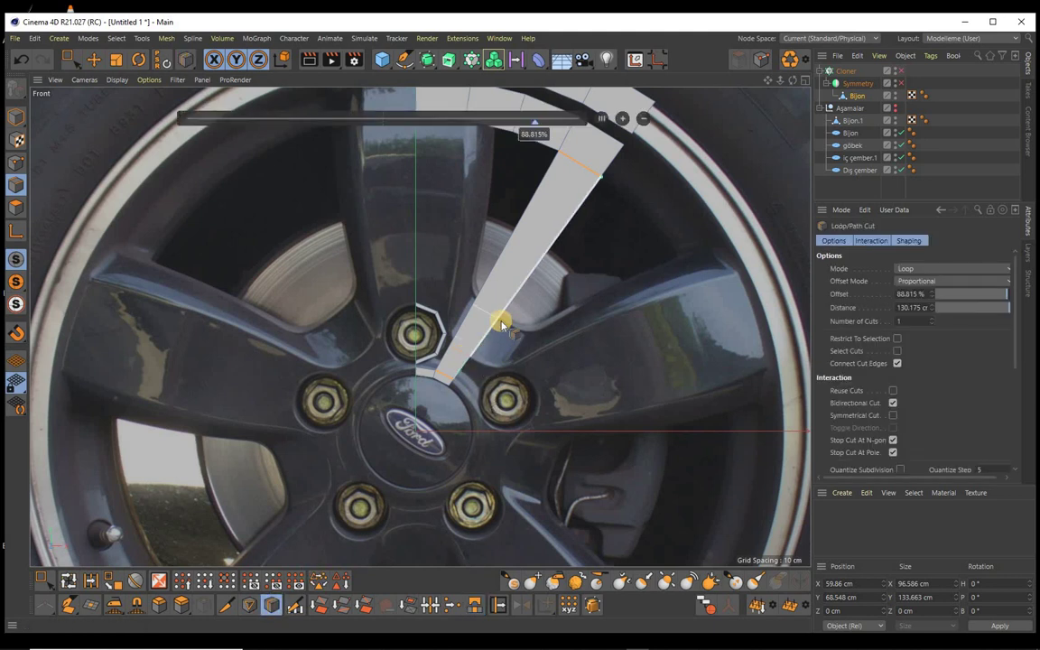
drag(501, 325, 500, 322)
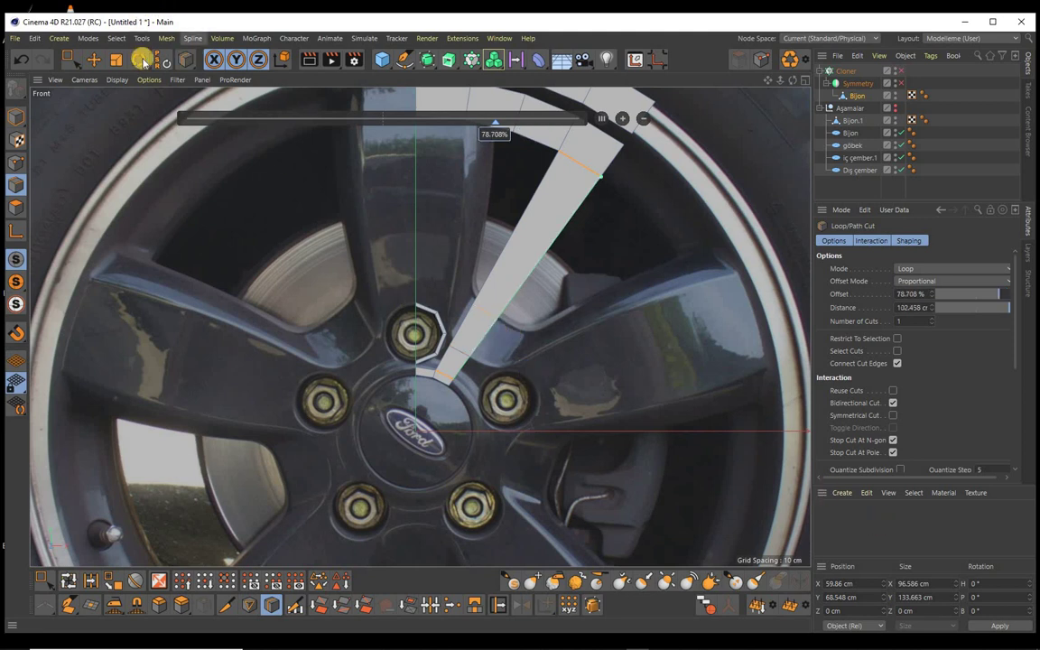
click(93, 59)
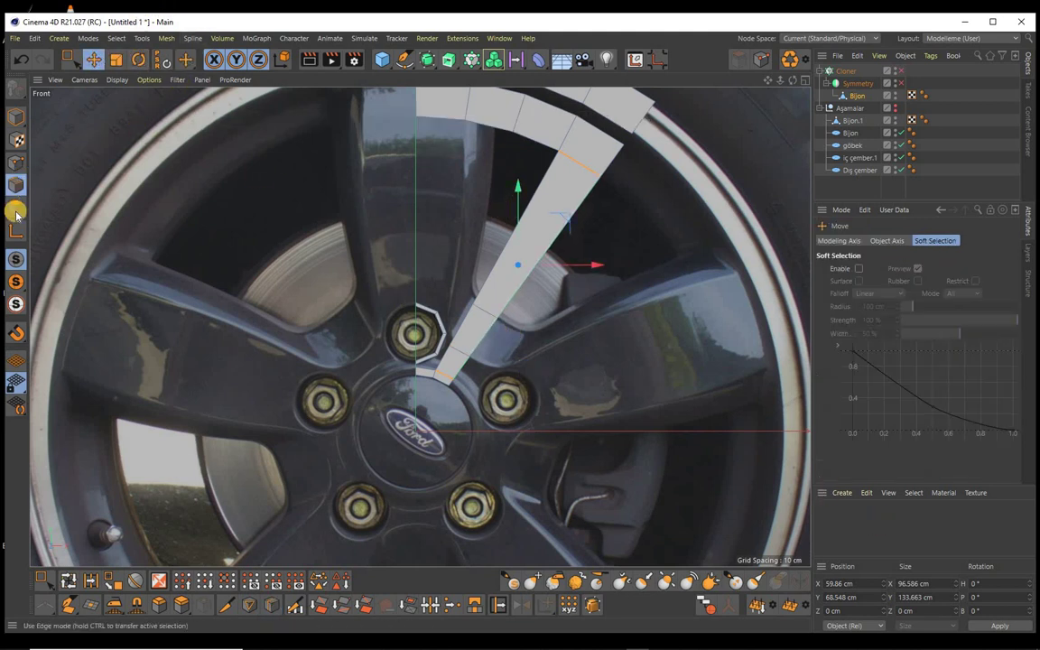
Step: Delete the long spoke polygon in Polygon mode, leaving a short stub near the hub, then switch to Edge mode
click(16, 208)
click(541, 225)
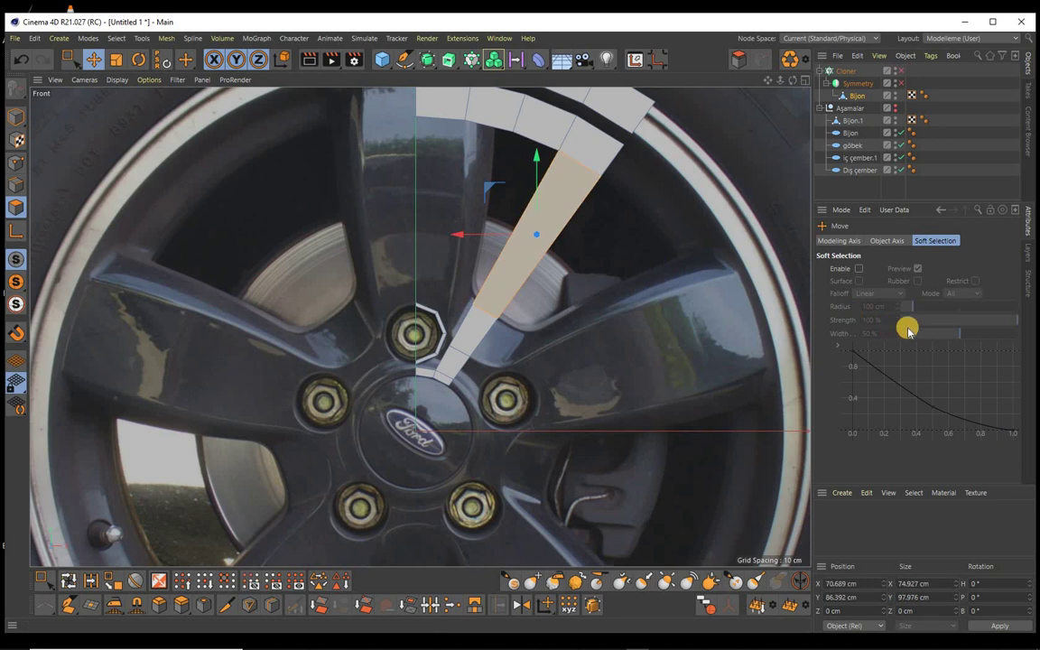
key(Delete)
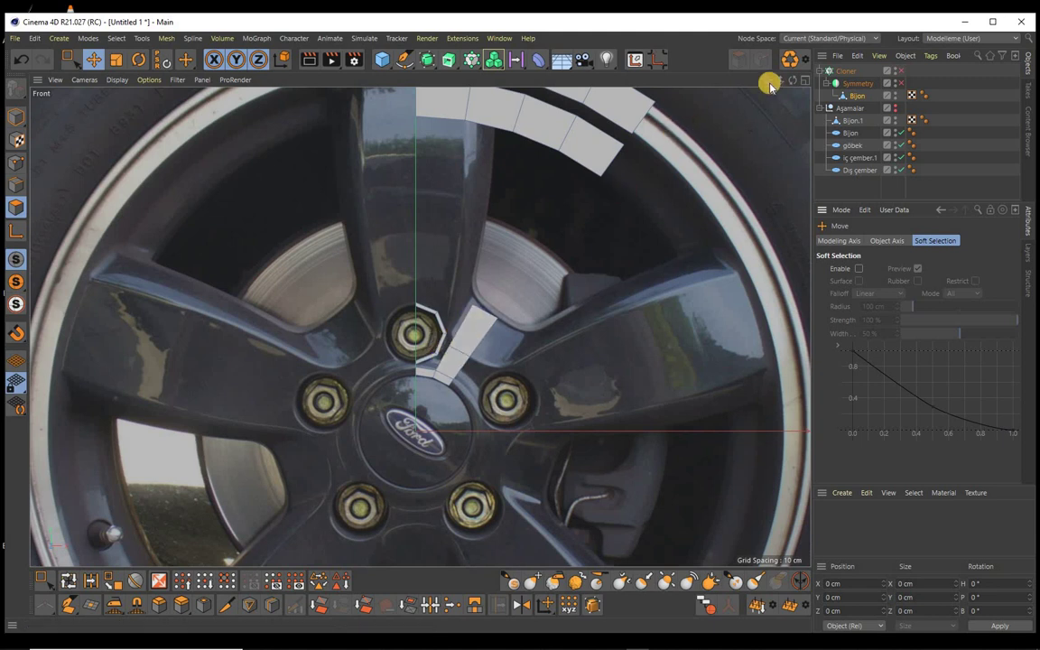
middle_drag(520, 323, 520, 325)
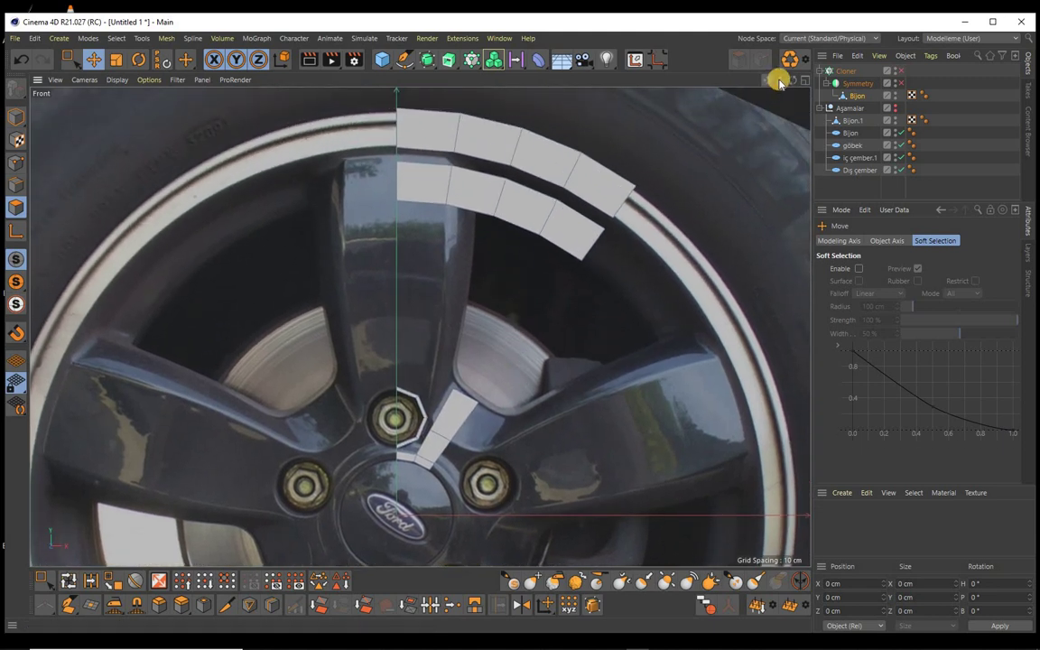
click(16, 185)
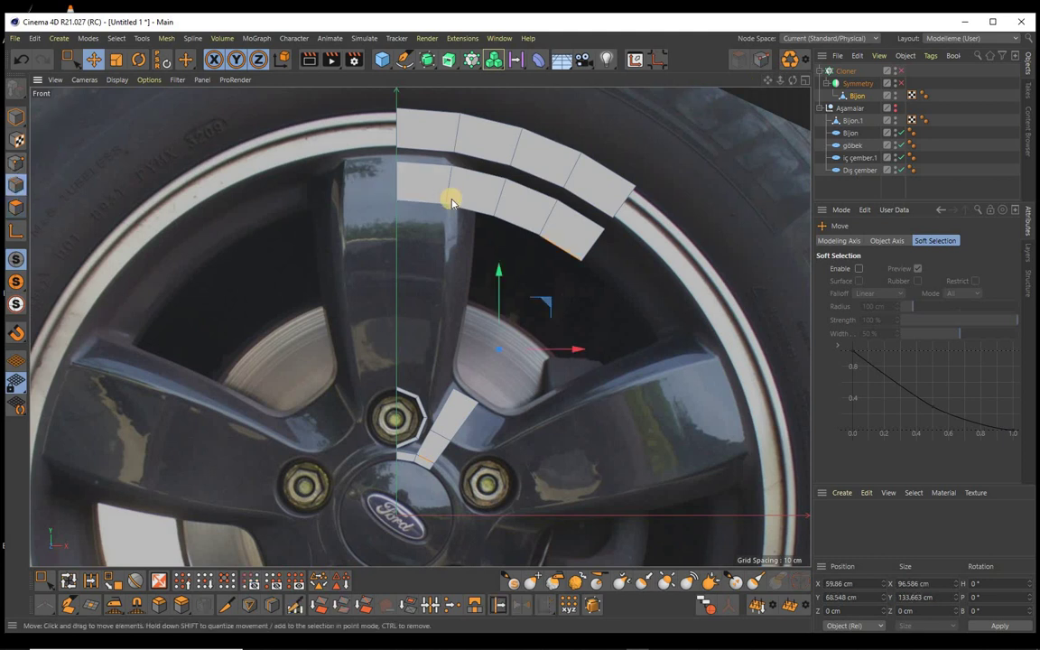
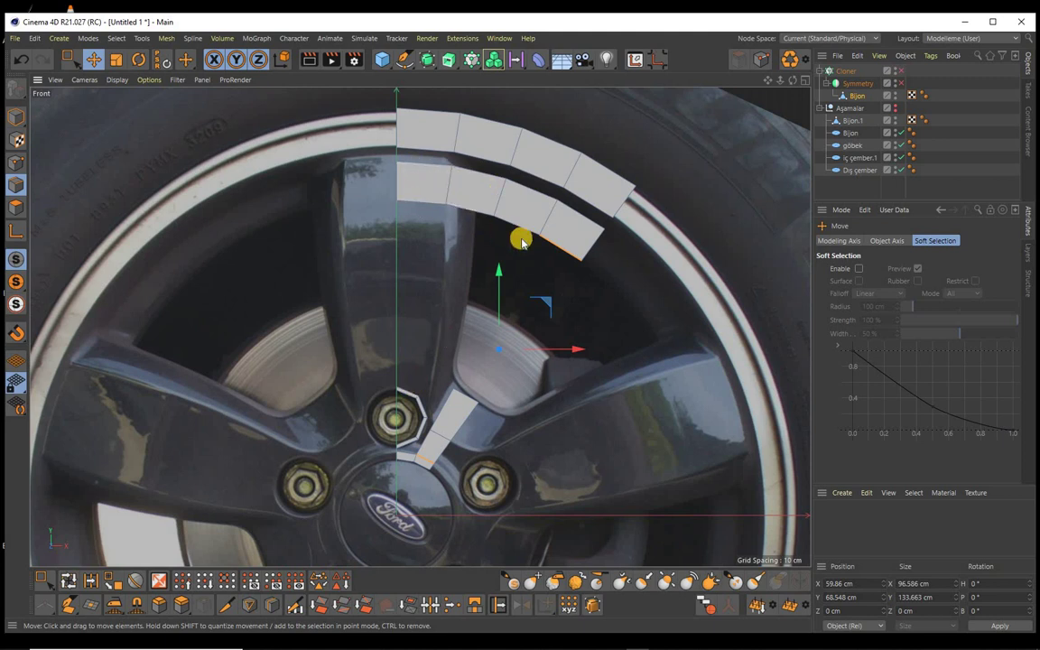
Step: Paint-select the inner arc strip's four polygons, then start pushing them forward in depth in Perspective
click(428, 226)
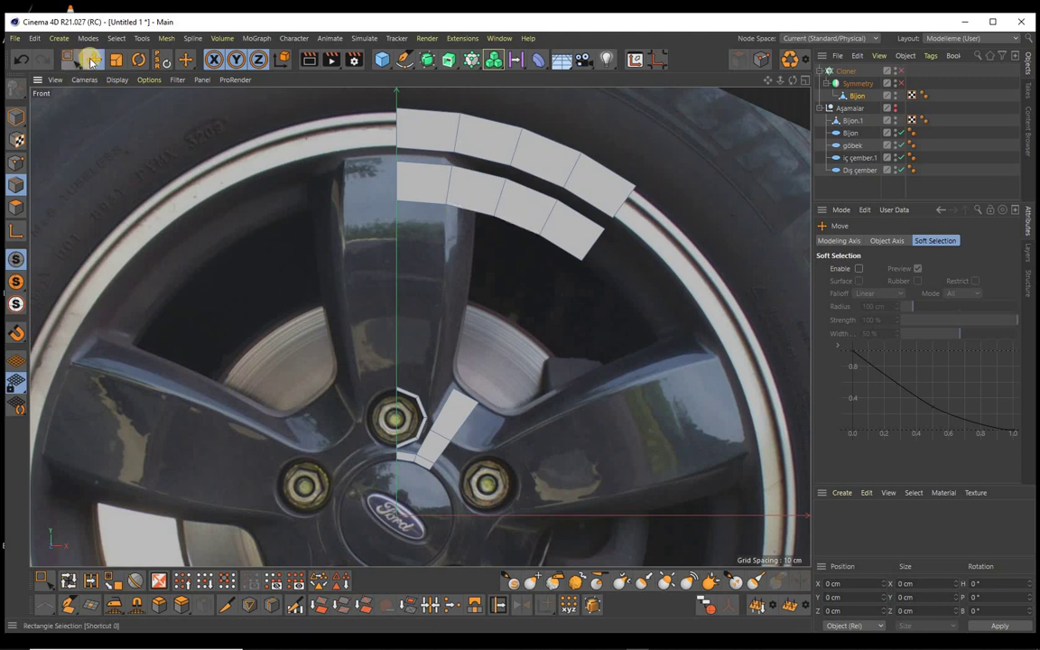
click(12, 205)
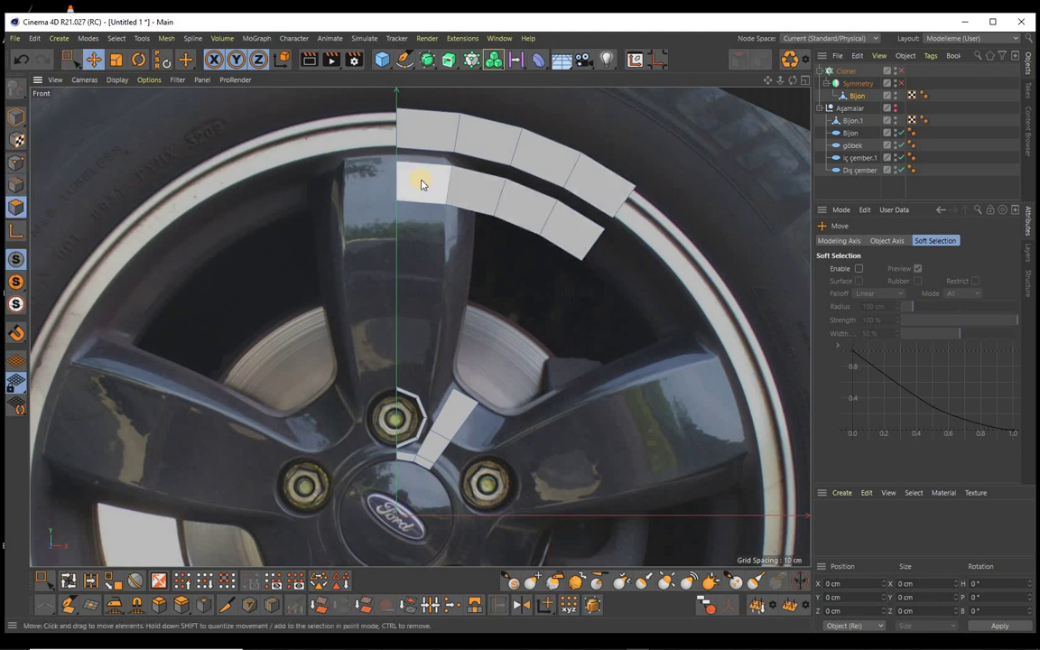
click(476, 187)
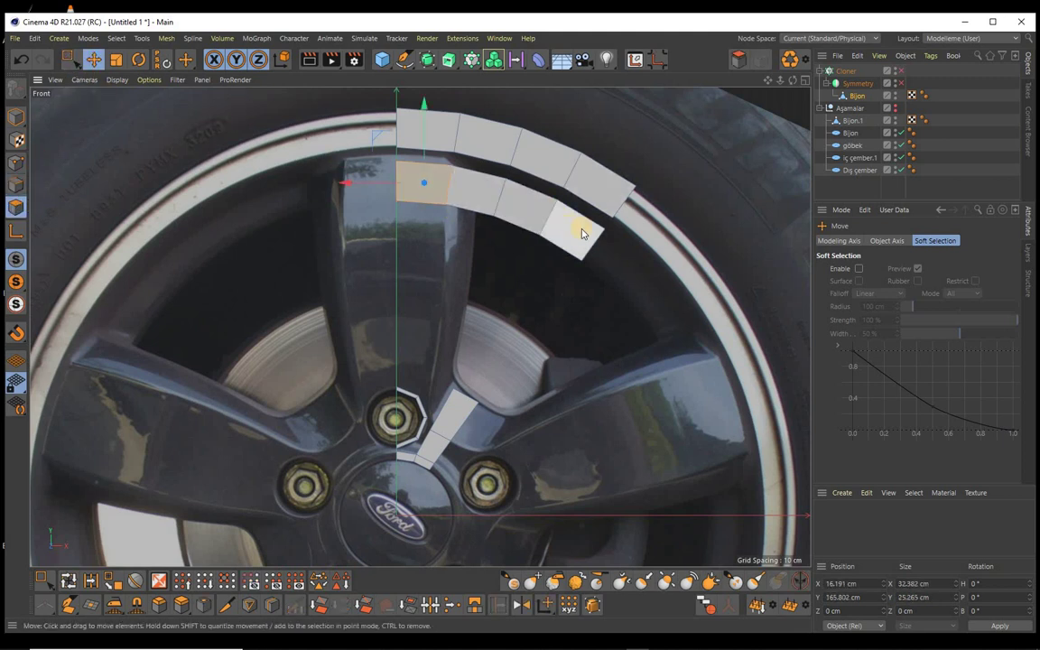
click(72, 61)
click(108, 77)
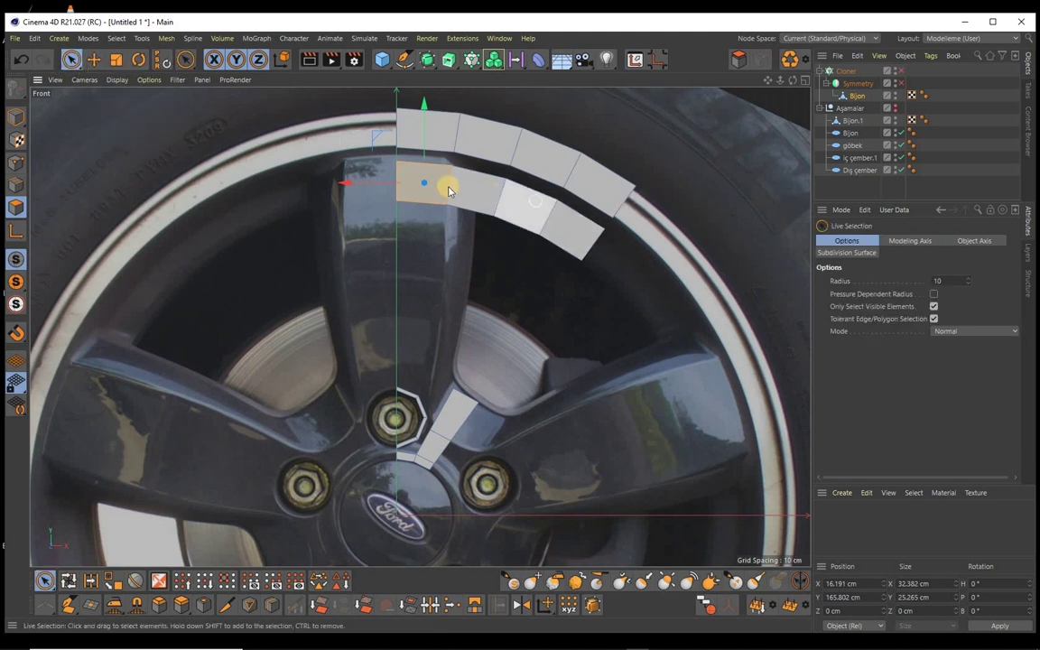
drag(448, 186, 596, 249)
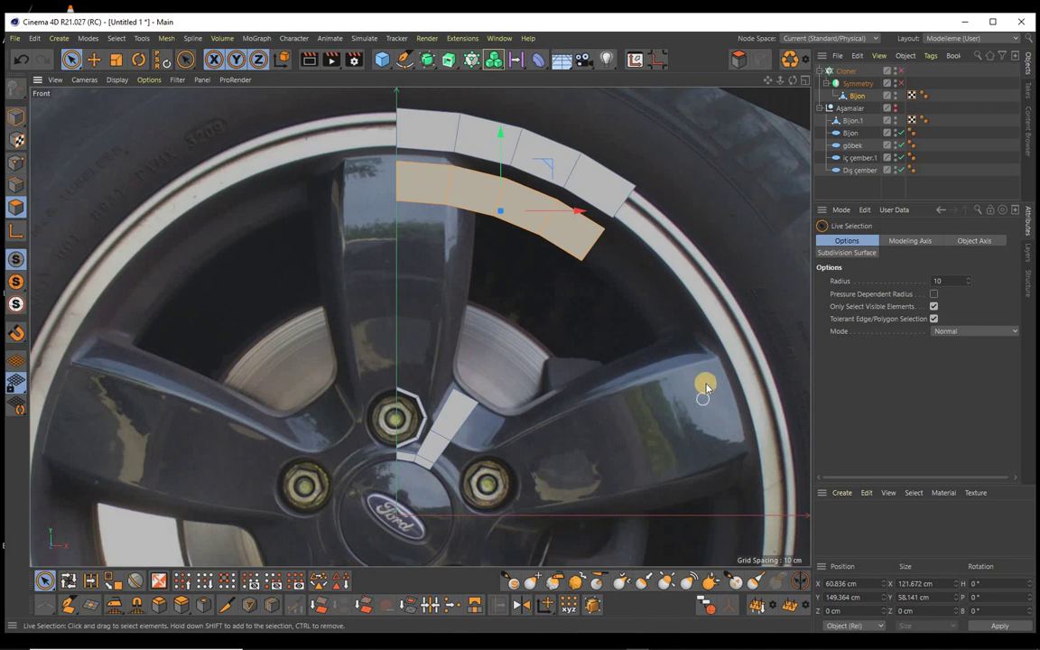
key(F1)
mouse_move(792, 84)
mouse_down()
mouse_move(517, 325)
mouse_move(541, 160)
mouse_up()
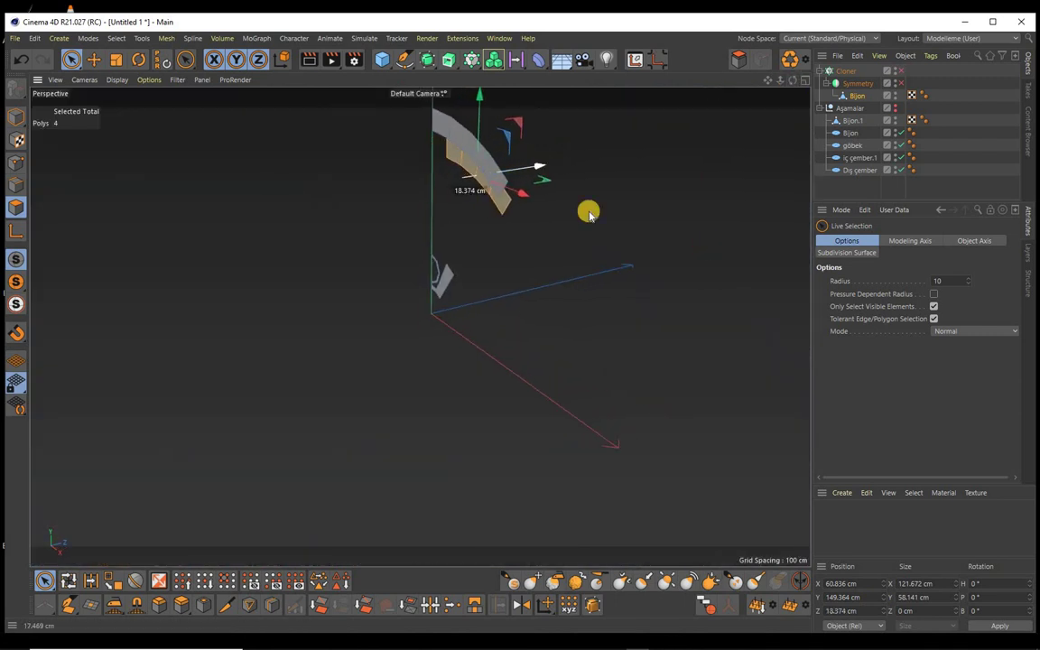
Step: Set the inner arc strip's Z position to 20 cm
click(853, 612)
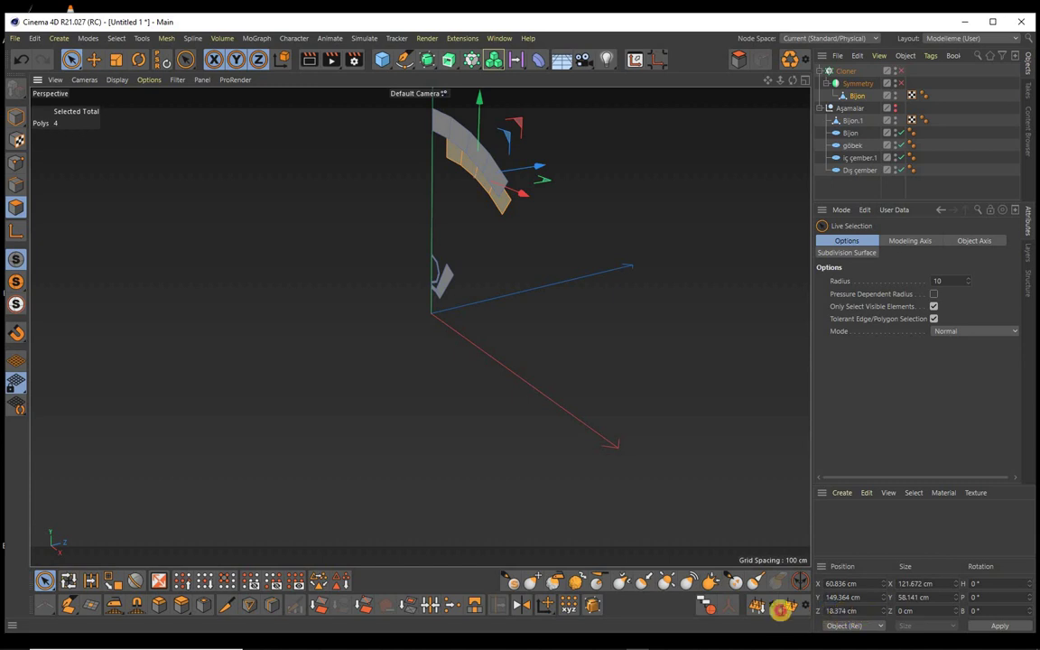
text(20)
key(Return)
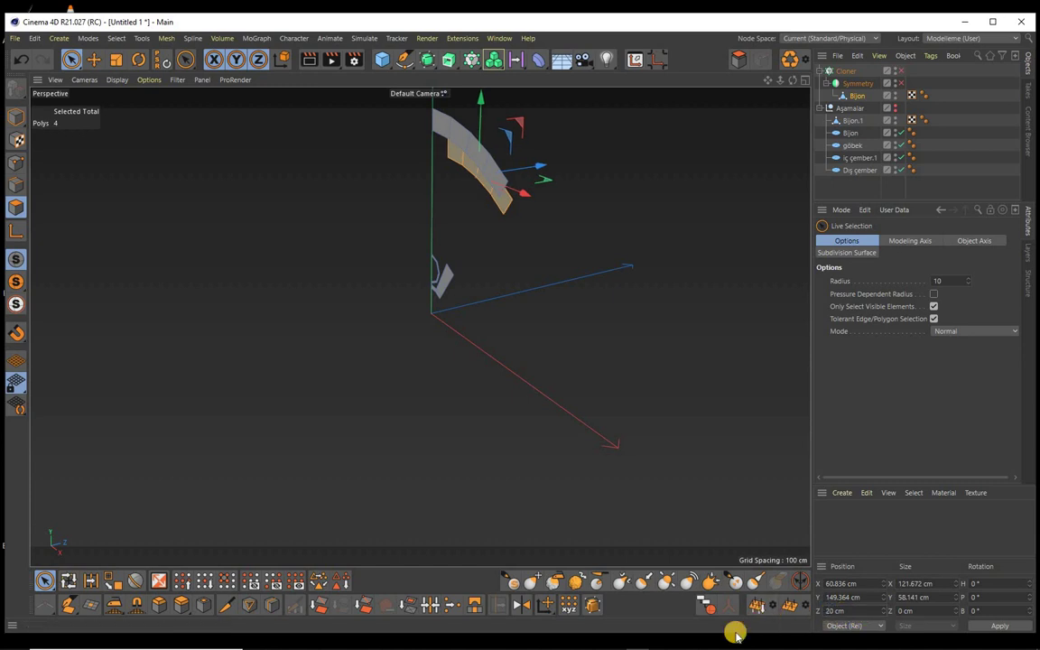
mouse_move(791, 83)
mouse_down()
mouse_move(522, 325)
mouse_move(766, 81)
mouse_move(443, 188)
mouse_move(583, 208)
mouse_up()
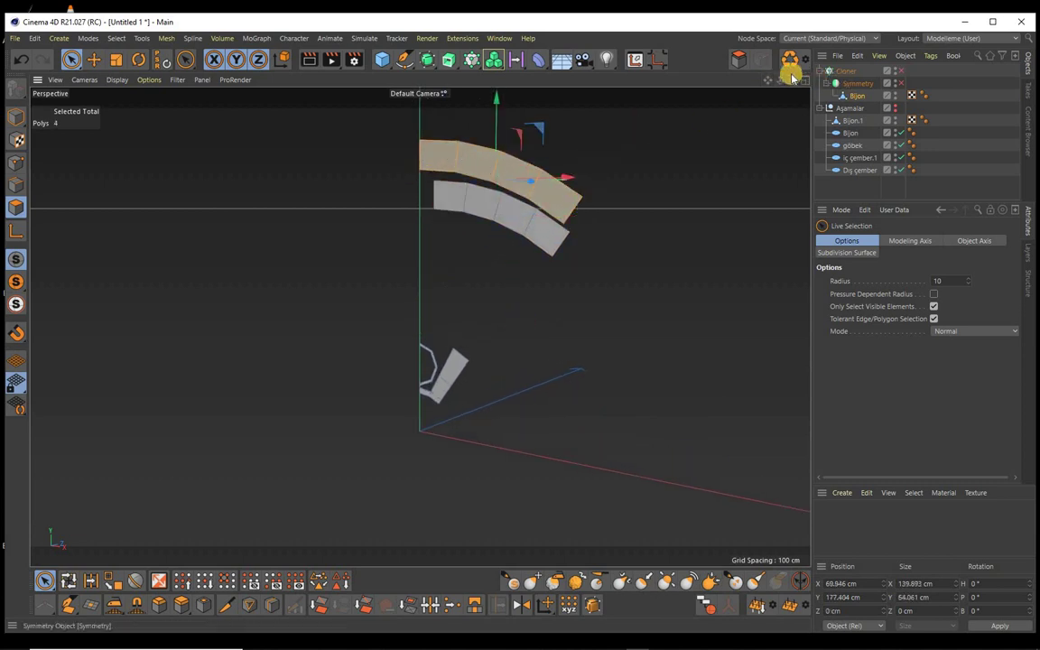
alt+drag(520, 324, 520, 325)
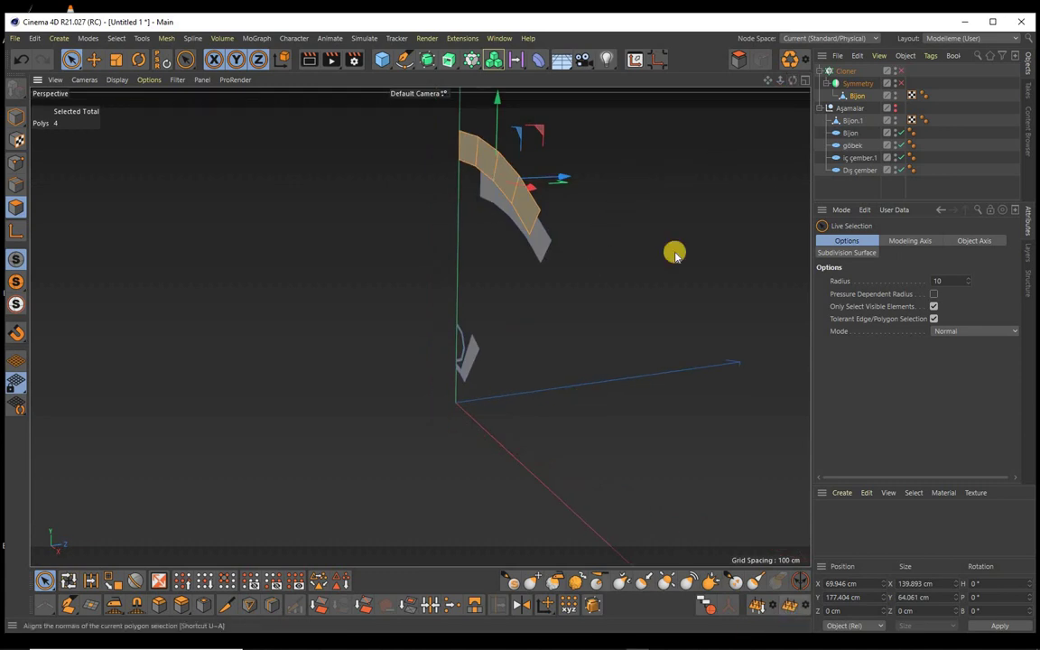
Step: Set the outer arc strip's Z position to -5 cm and return to Front view
drag(562, 179, 556, 179)
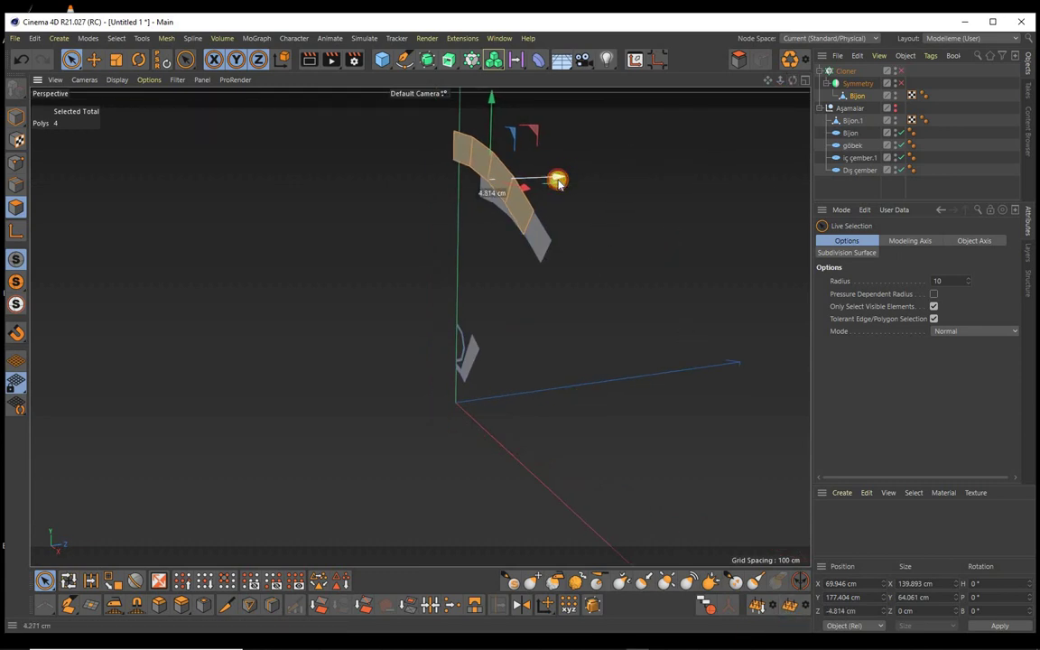
double_click(872, 611)
text(-5)
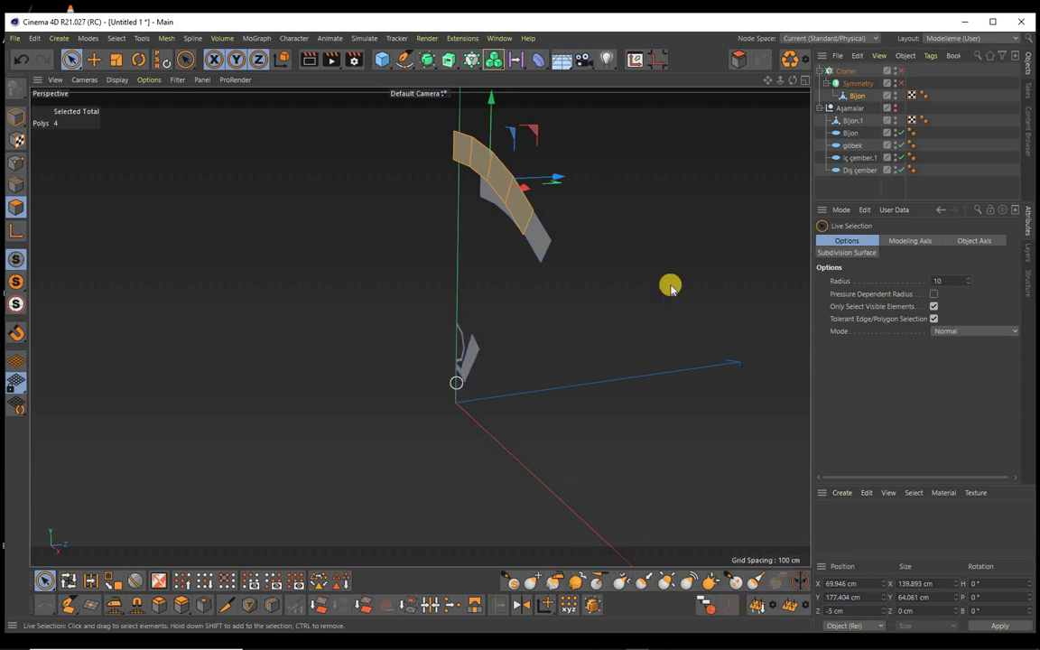
alt+drag(523, 320, 520, 325)
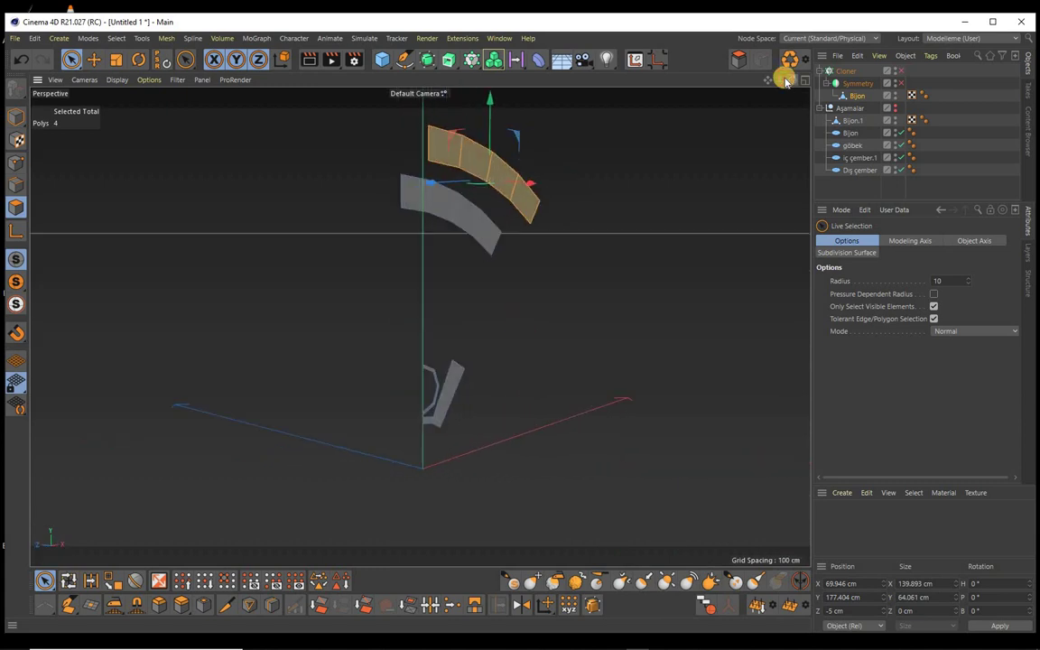
key(F4)
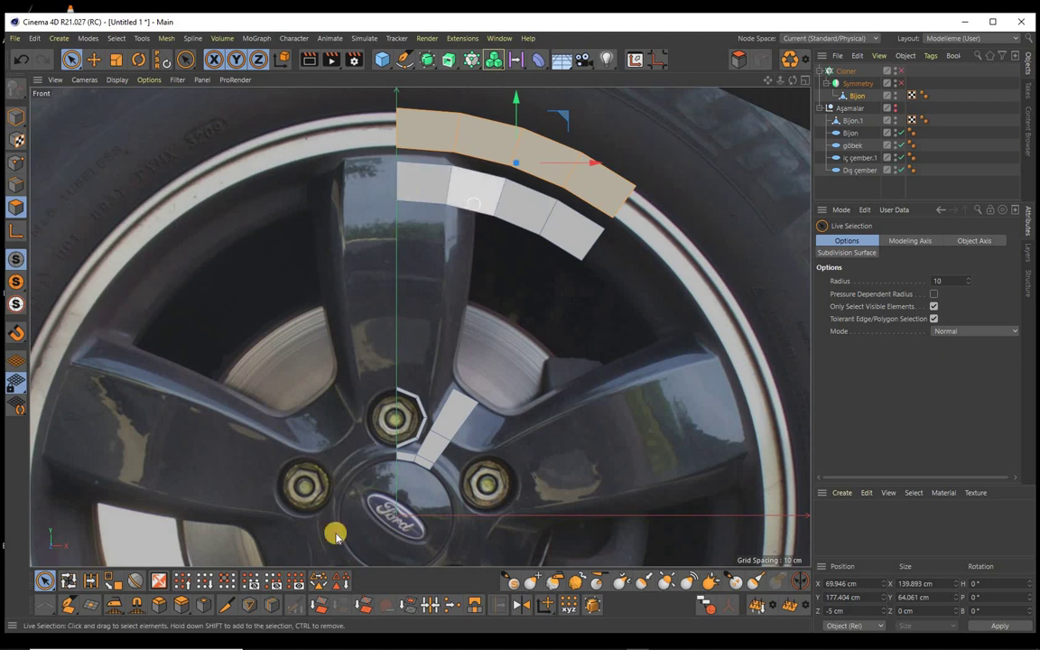
Step: Line-cut a top-to-bottom edge through the inner strip's second polygon, making five segments
click(226, 604)
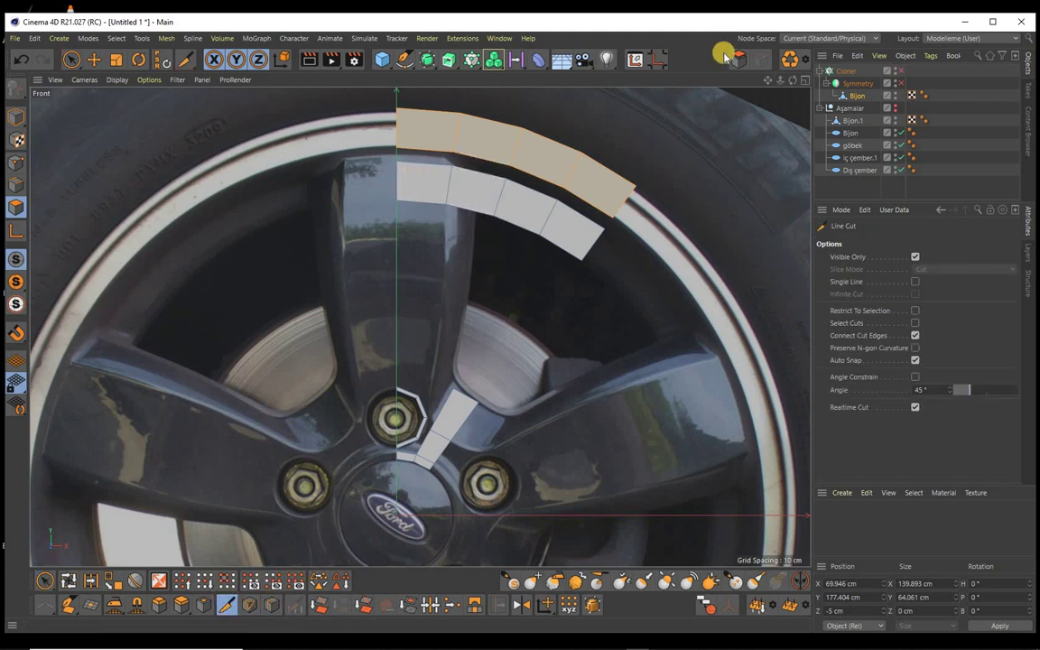
scroll(520, 325, up, 2)
scroll(520, 325, up, 2)
scroll(519, 325, up, 3)
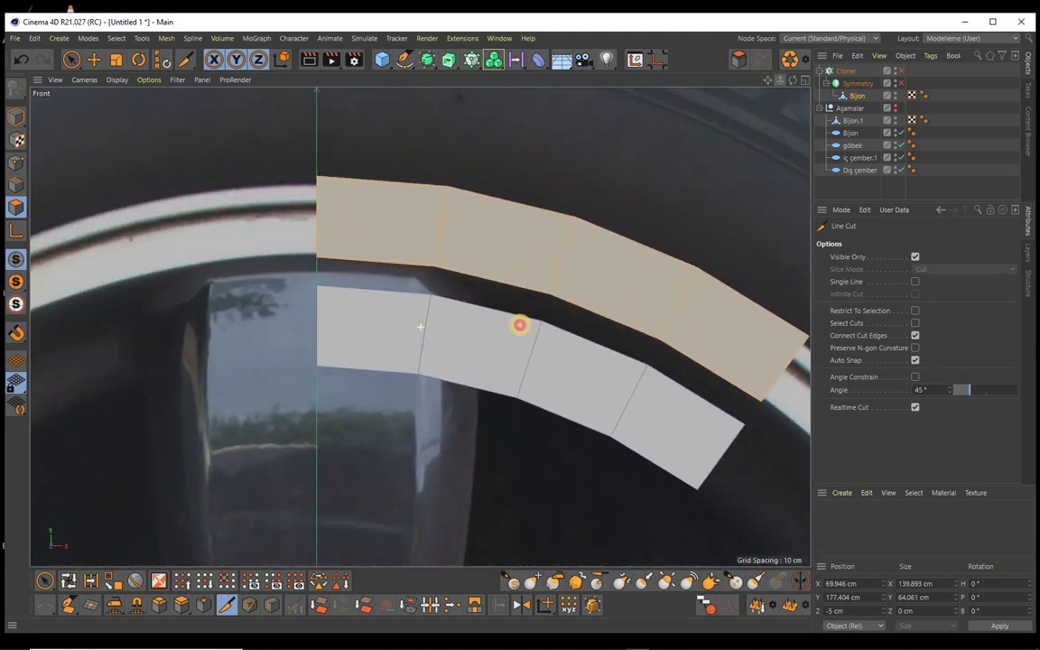
scroll(614, 296, up, 1)
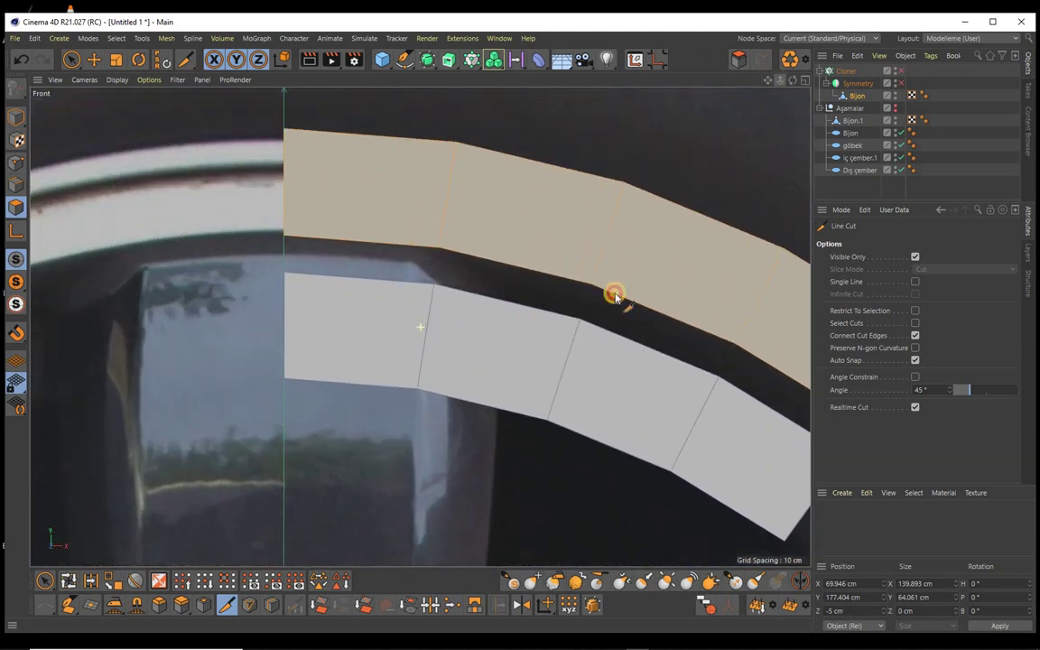
click(504, 286)
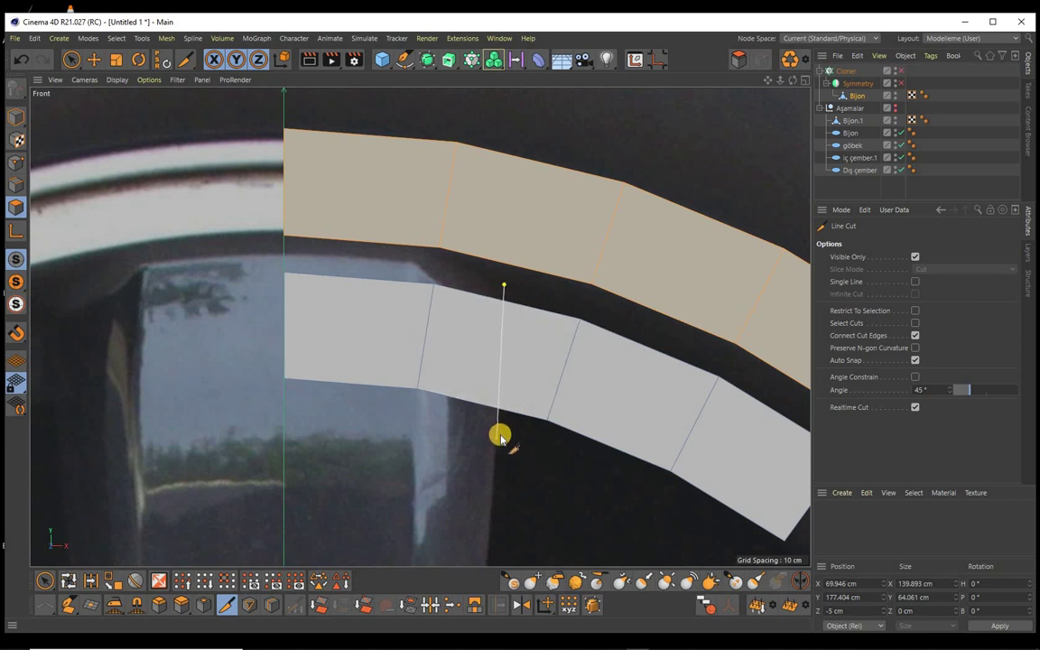
click(496, 436)
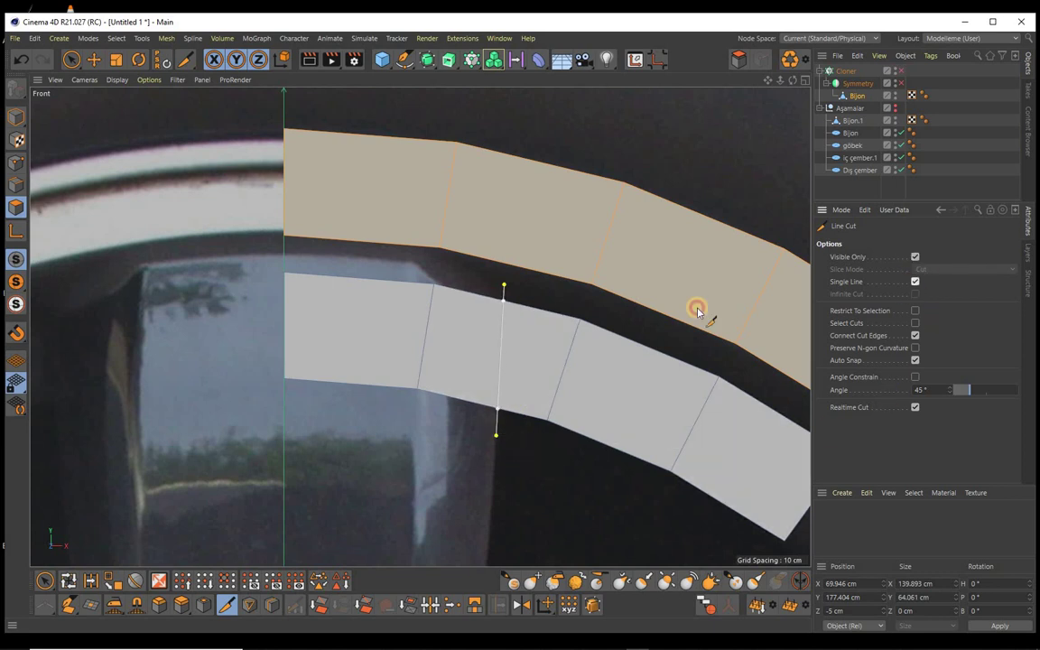
click(71, 58)
Step: Delete the two leftmost inner-strip polygons next to the centre line
click(319, 325)
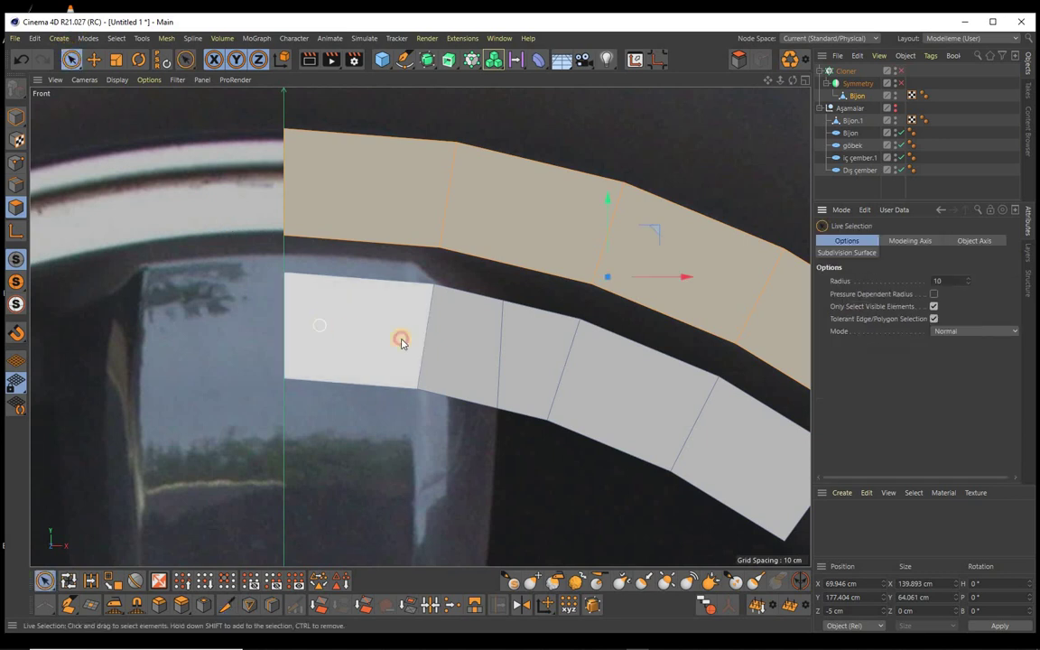
drag(402, 341, 464, 353)
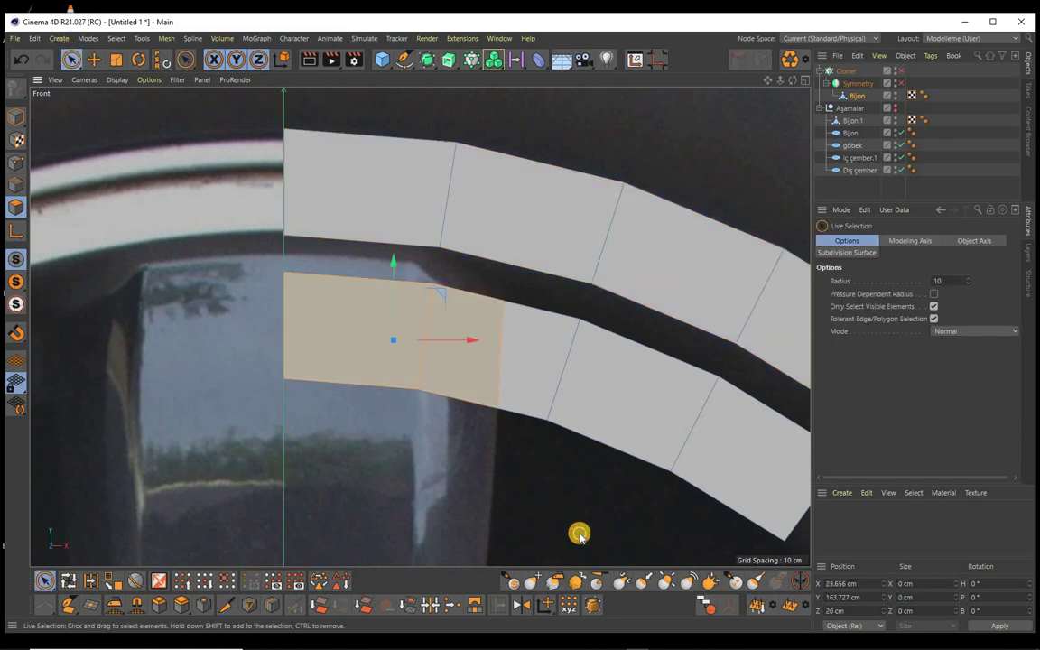
key(Delete)
scroll(593, 470, down, 5)
scroll(622, 467, down, 3)
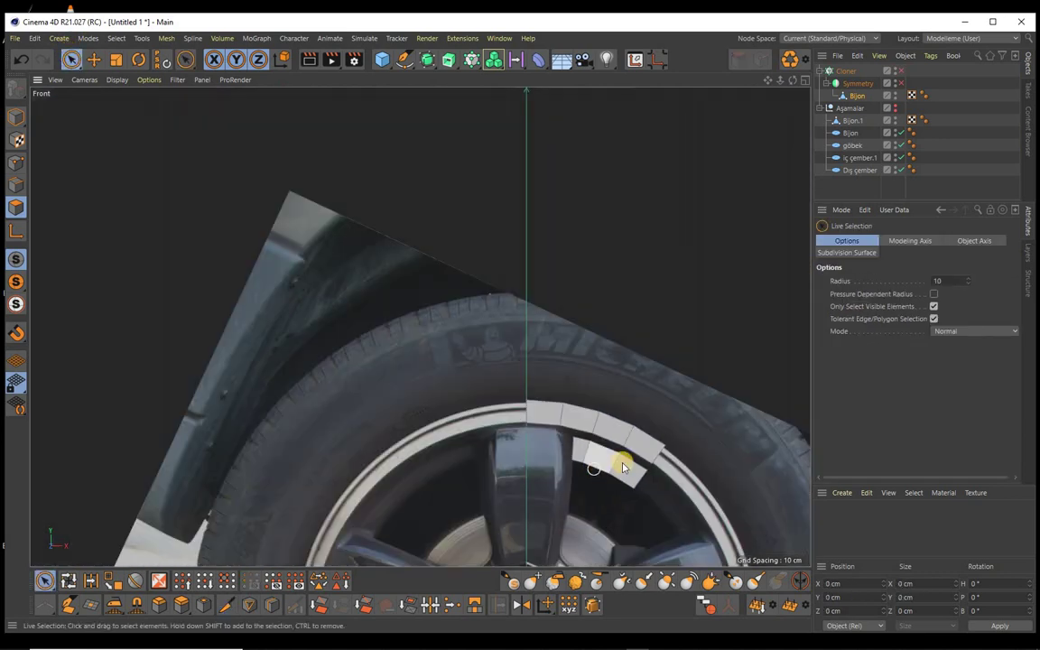
Step: Set the Live Selection brush radius to 16 and reframe the whole wheel
middle_drag(731, 487, 778, 253)
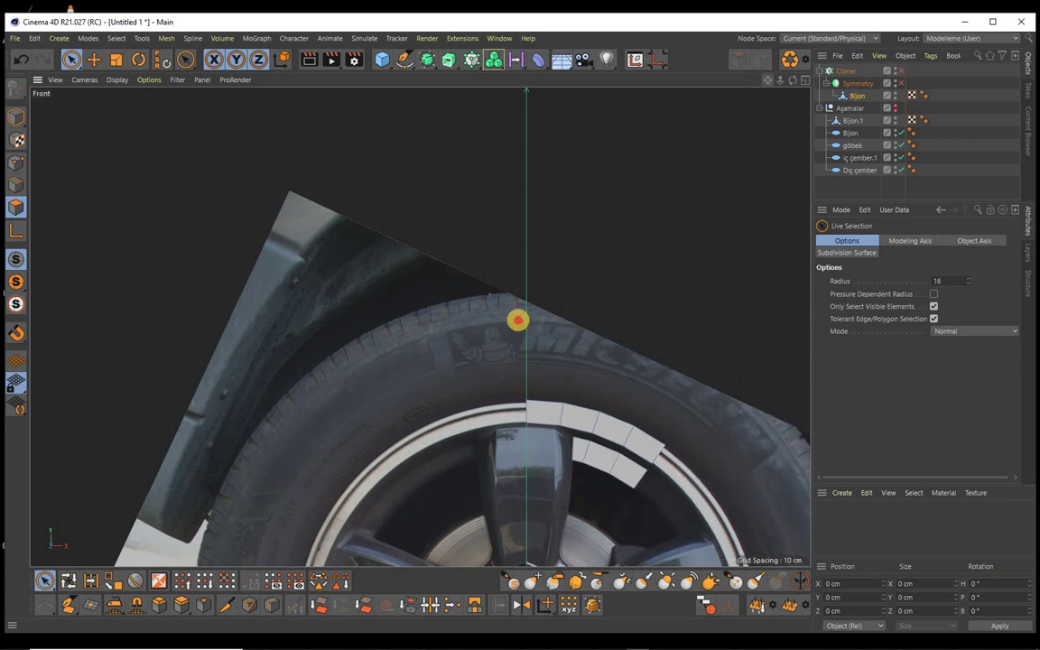
alt+middle_drag(518, 318, 520, 325)
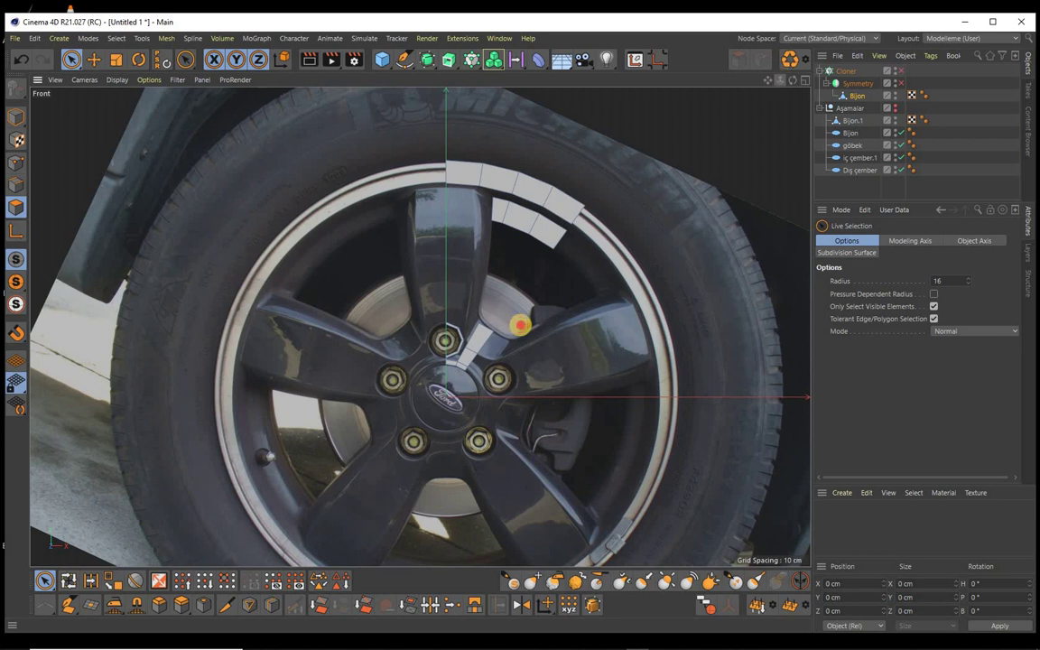
drag(780, 80, 777, 81)
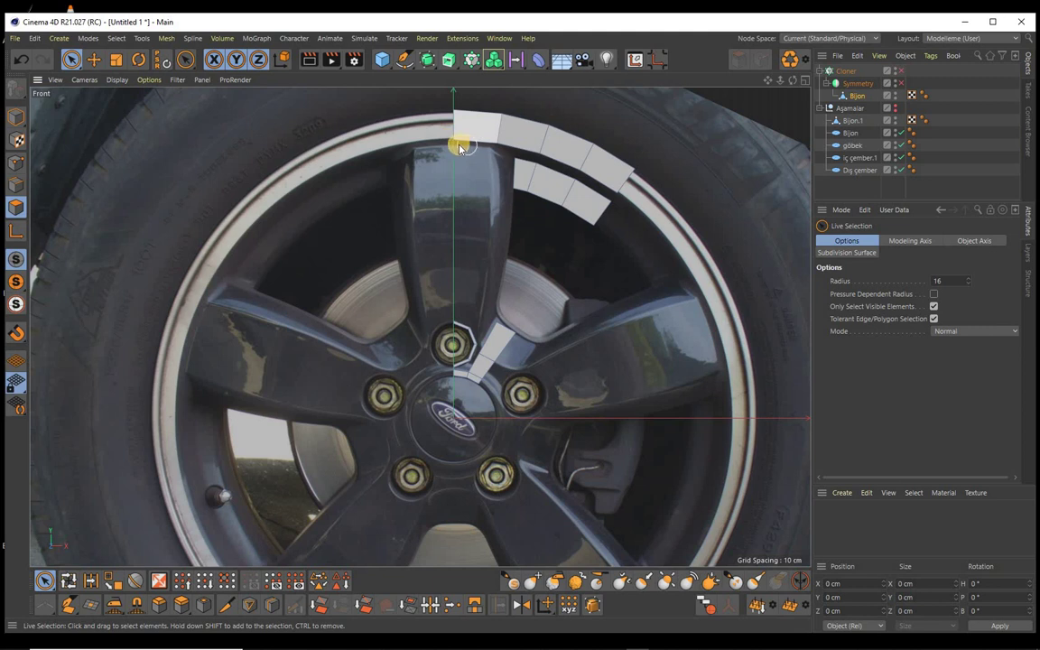
click(94, 61)
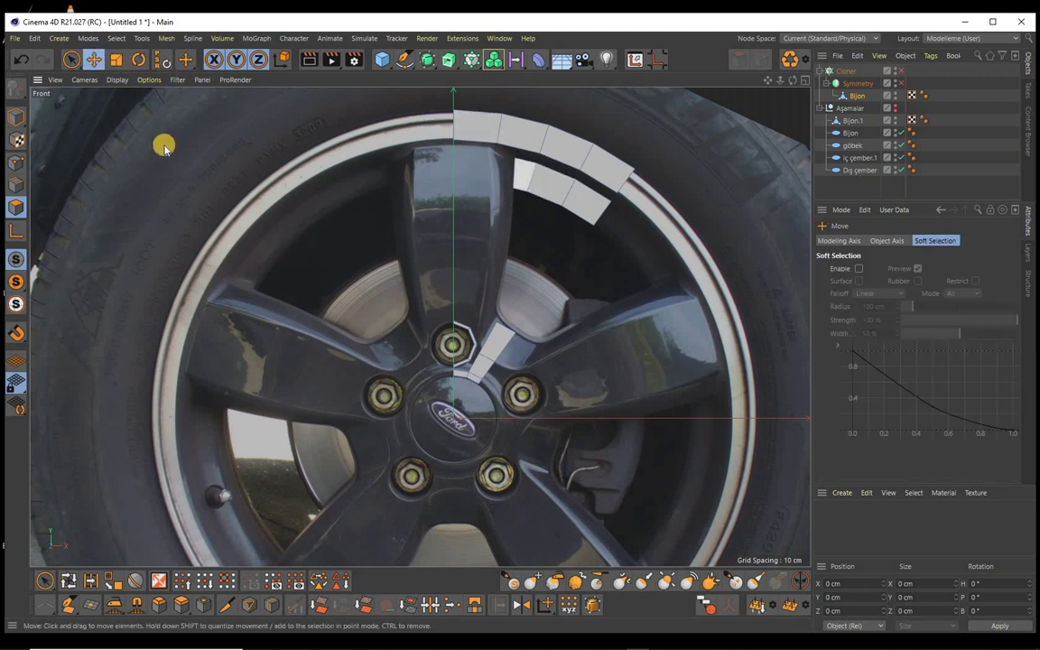
Step: Select the outer strip's lower edge row and set its Z position to 0 cm
double_click(471, 140)
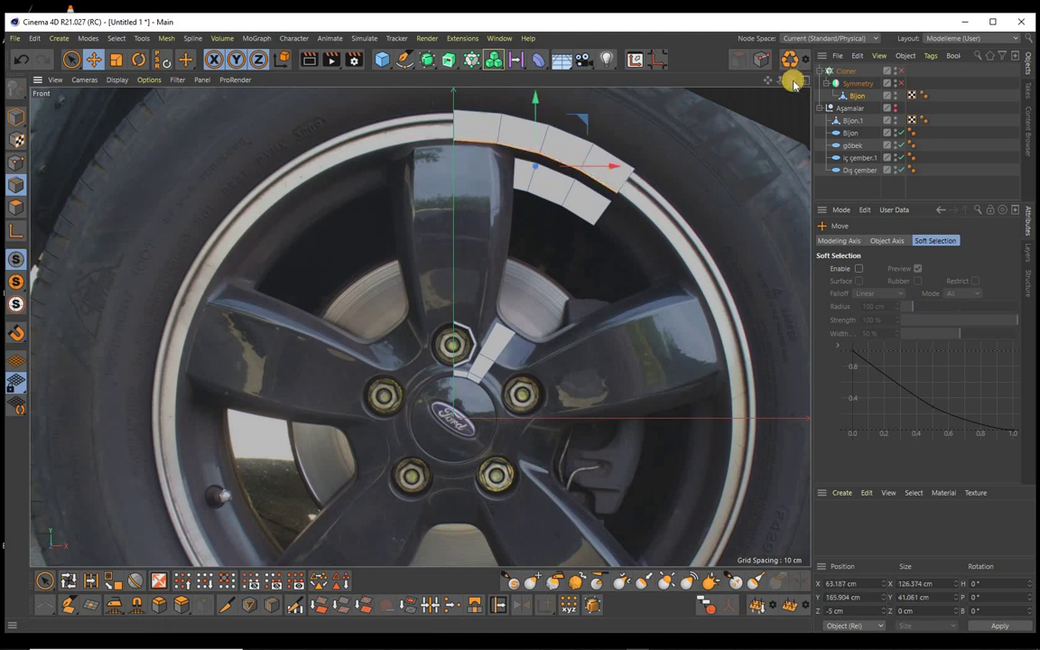
key(F1)
scroll(519, 325, up, 2)
scroll(519, 325, up, 2)
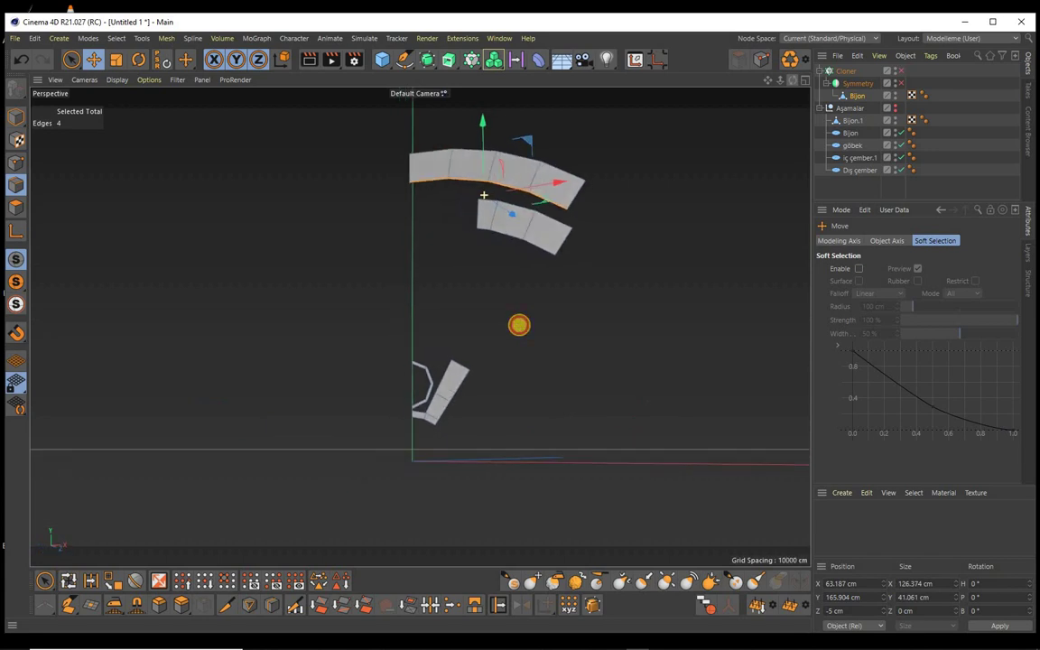
alt+drag(519, 324, 704, 77)
alt+drag(520, 322, 691, 181)
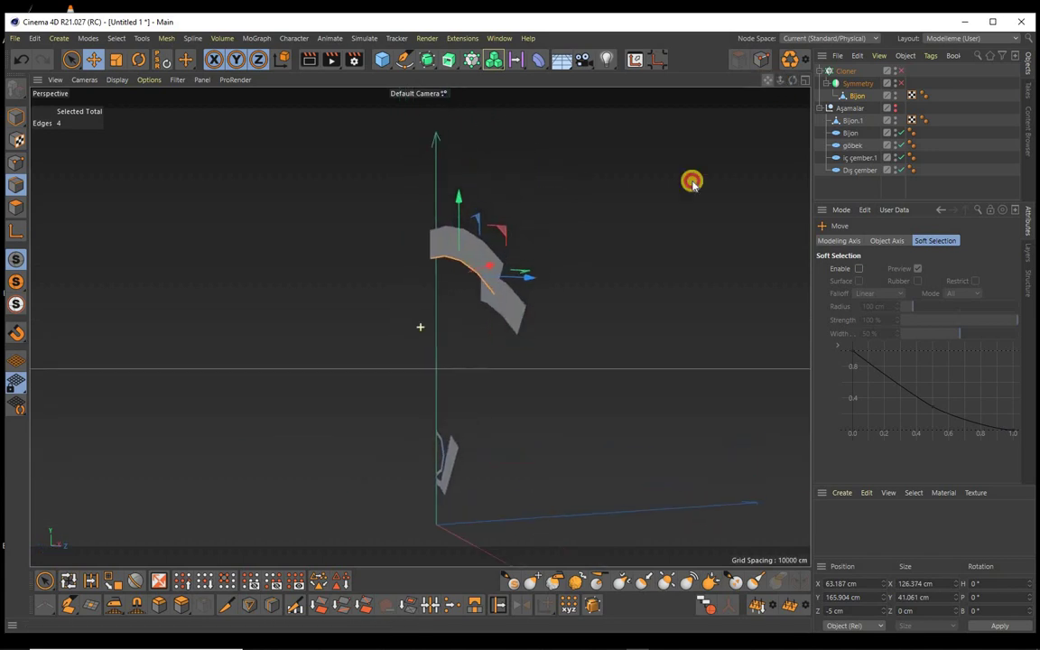
alt+drag(520, 322, 654, 239)
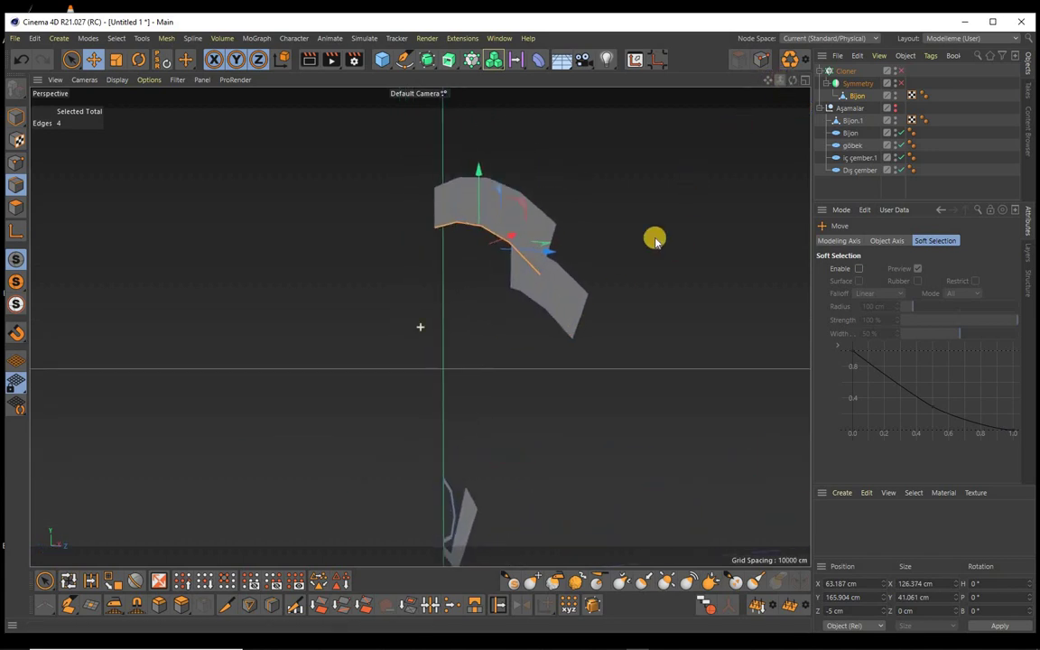
drag(548, 248, 552, 250)
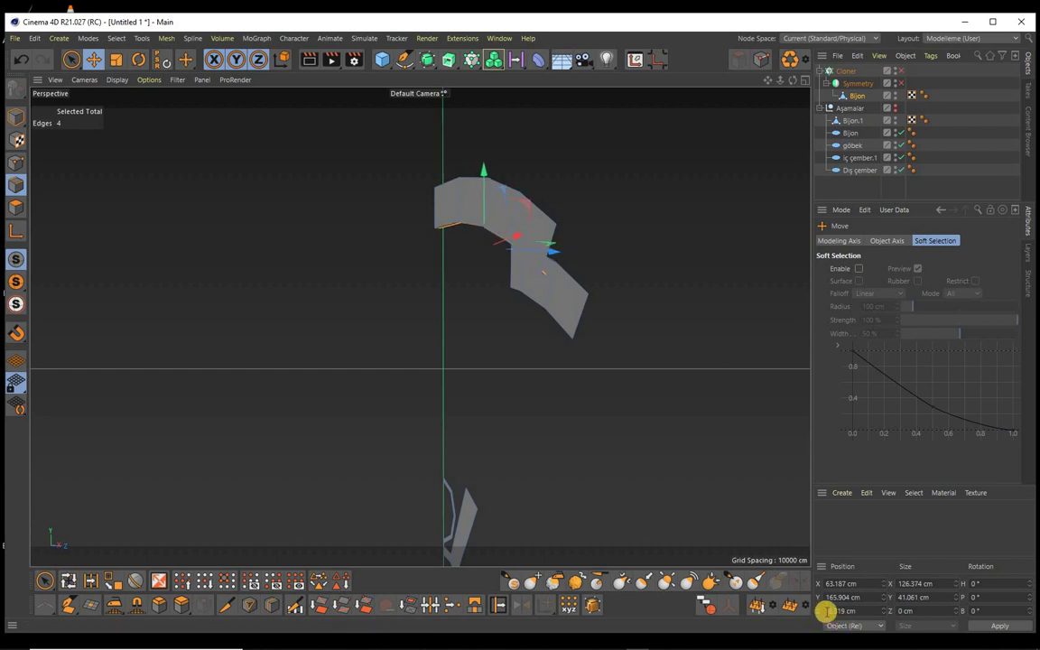
double_click(868, 616)
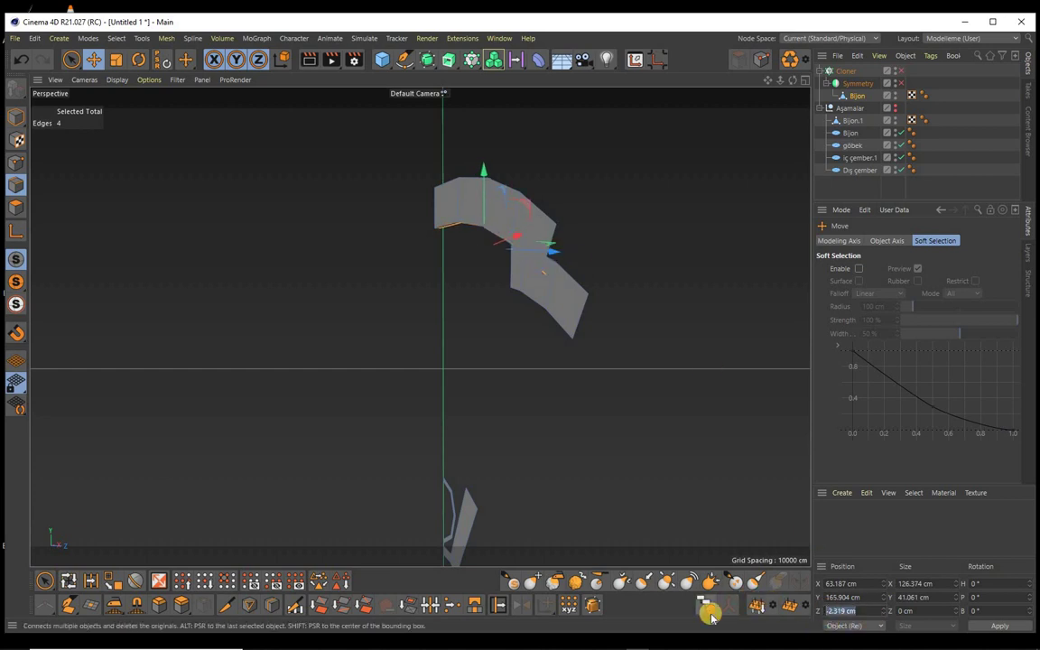
text(0)
key(Return)
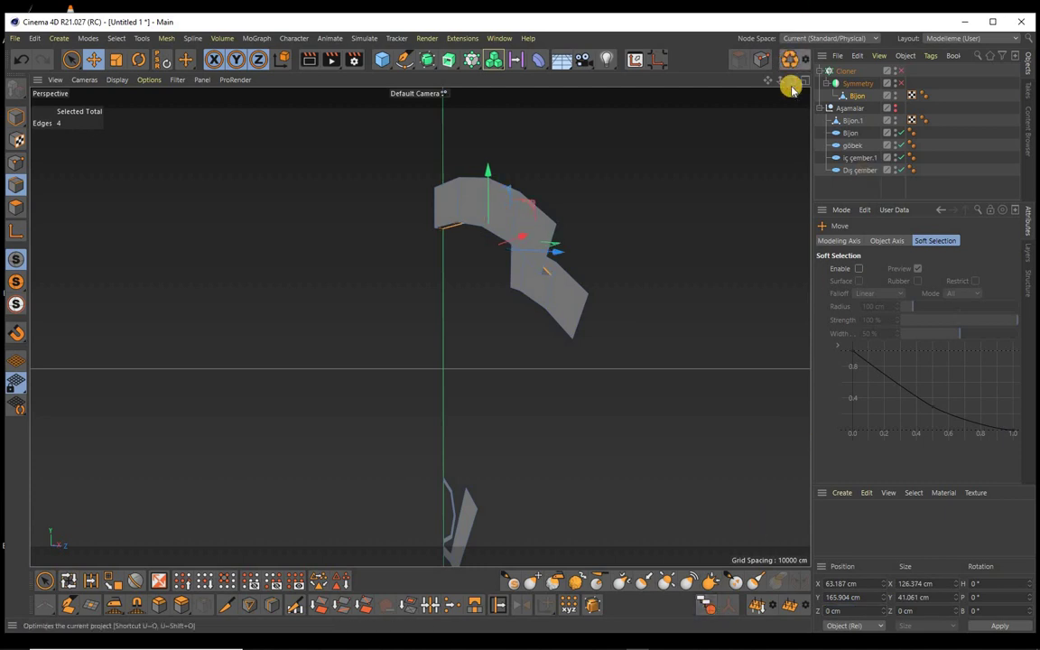
alt+drag(520, 322, 520, 325)
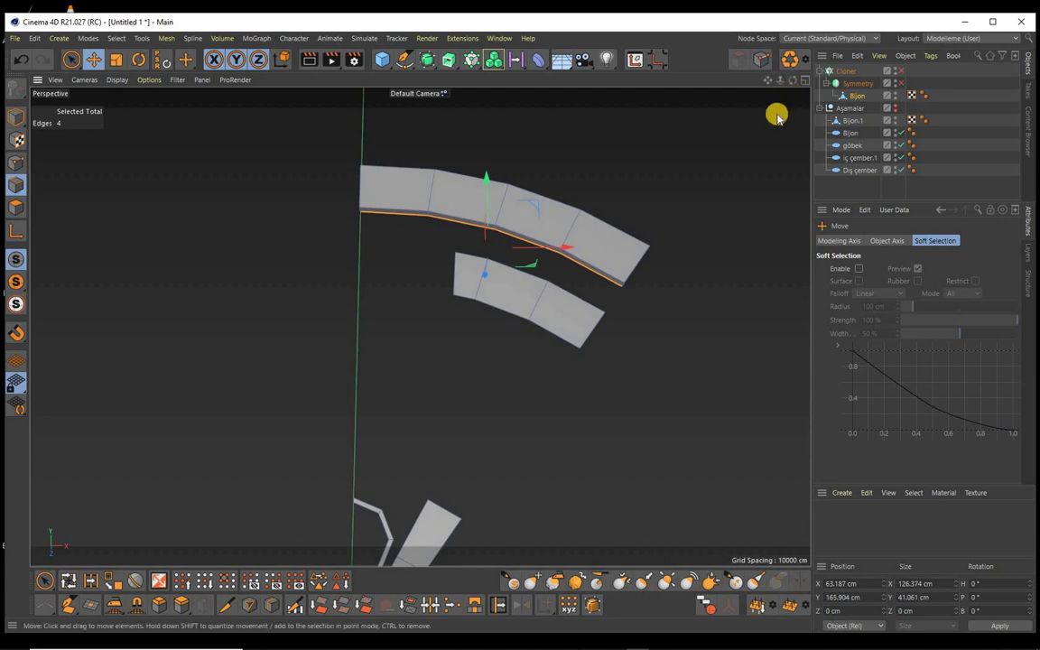
key(F4)
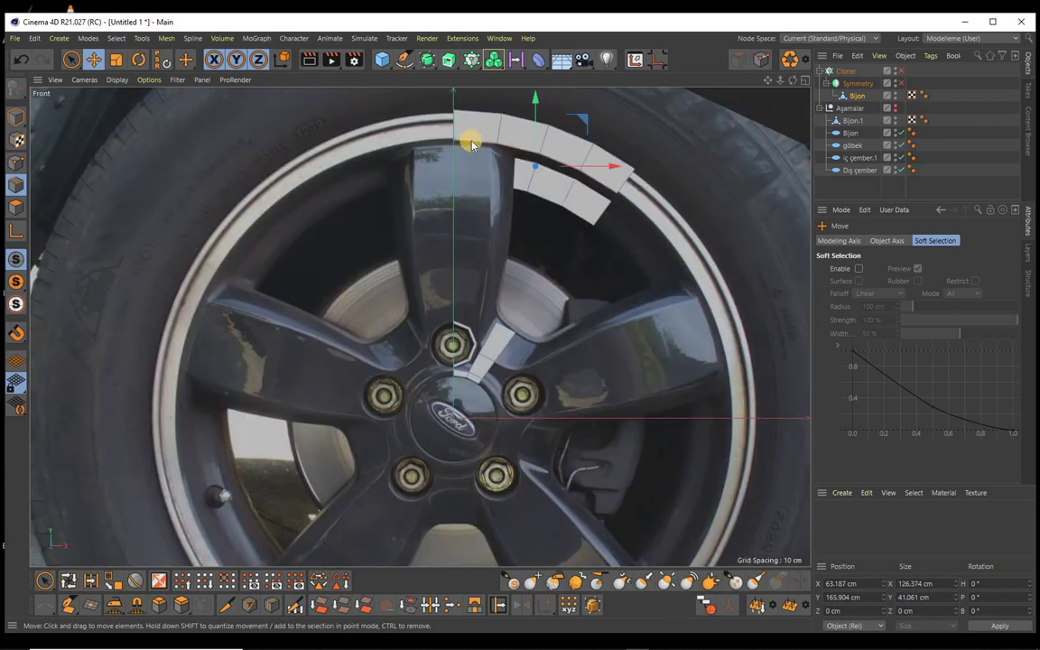
Step: Bridge the outer arc's left end edge down to the hub piece's top edge
key(F1)
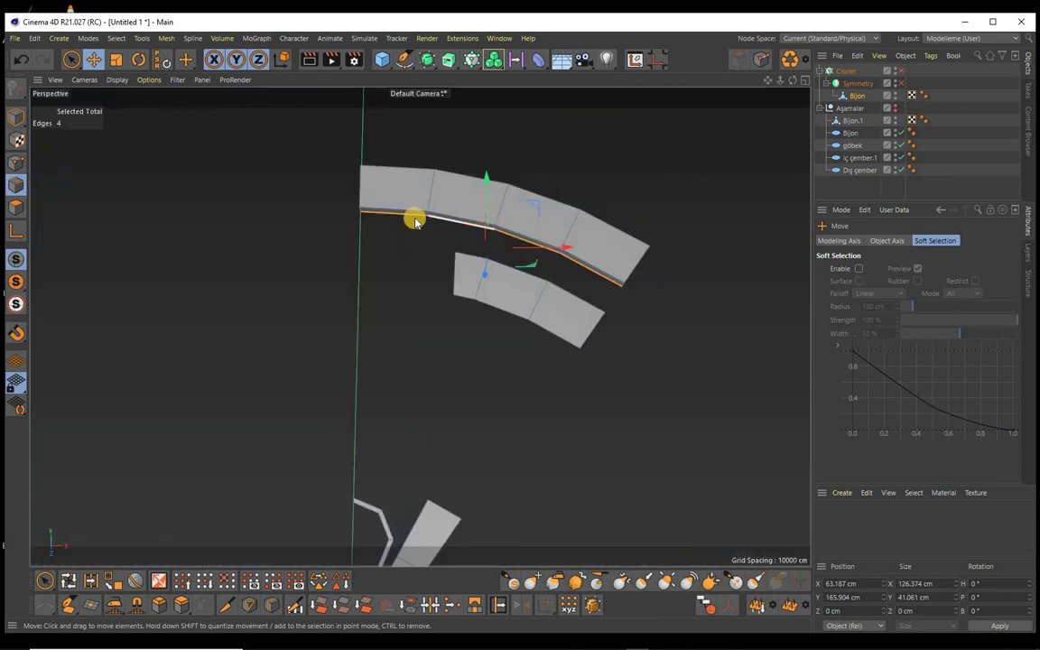
click(405, 217)
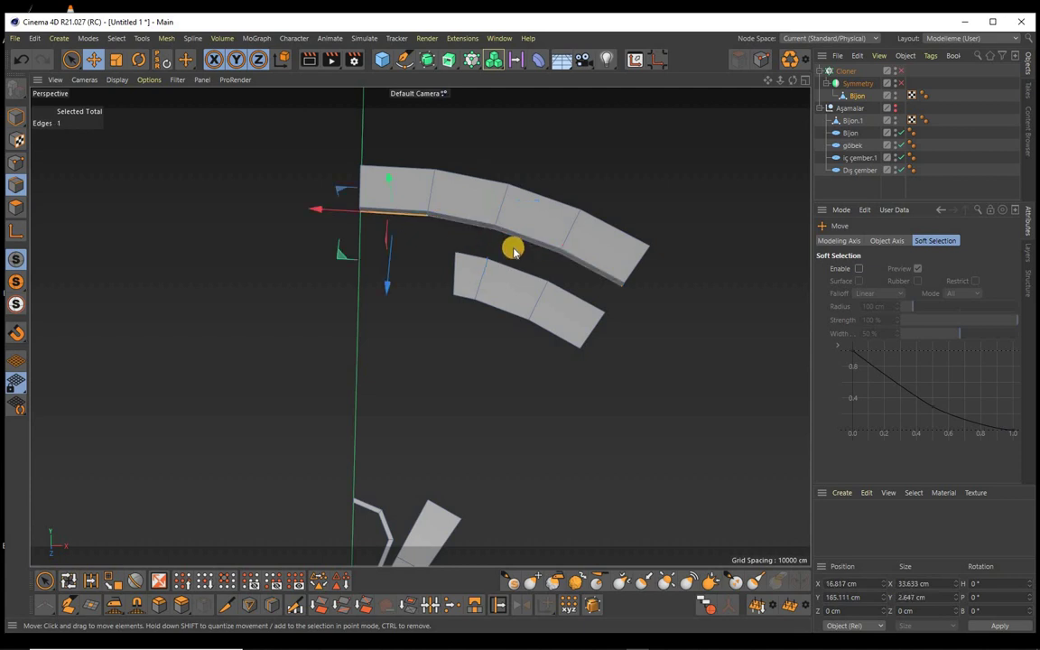
shift+click(365, 505)
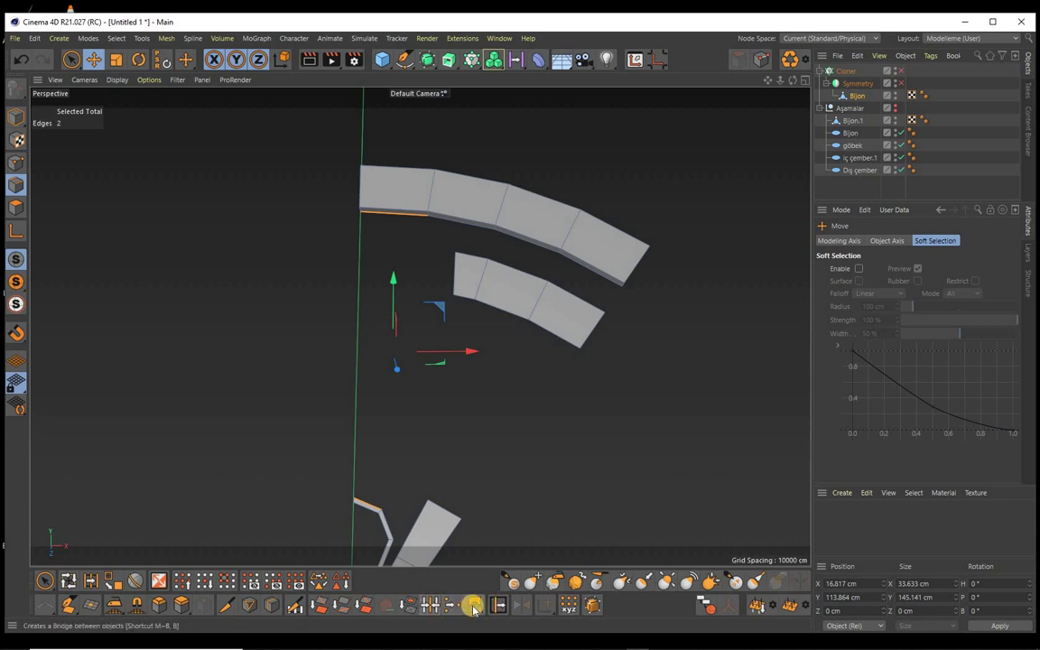
click(474, 604)
drag(391, 216, 364, 505)
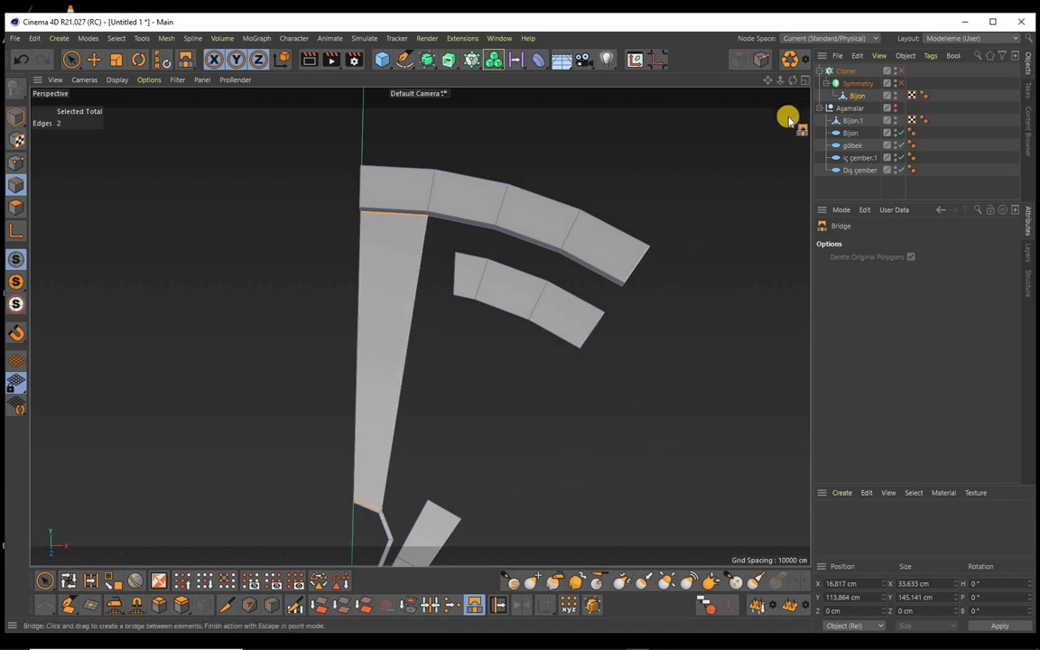
key(F4)
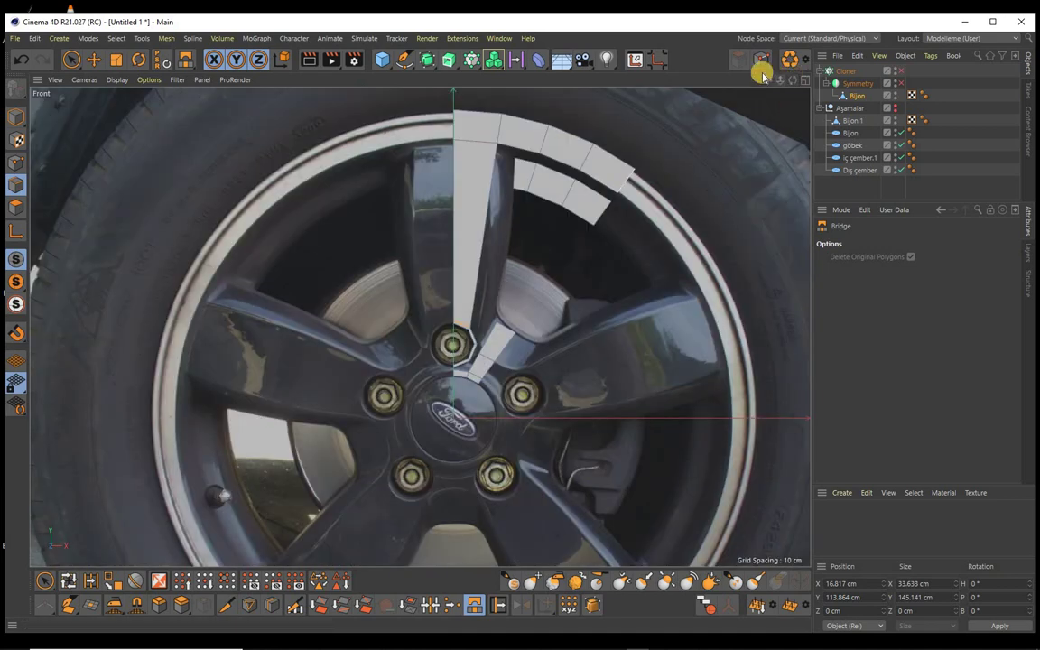
Step: Zoom the front view onto the bridged spoke, then orbit it in Perspective
middle_drag(521, 280, 520, 325)
scroll(520, 325, up, 3)
scroll(520, 325, up, 2)
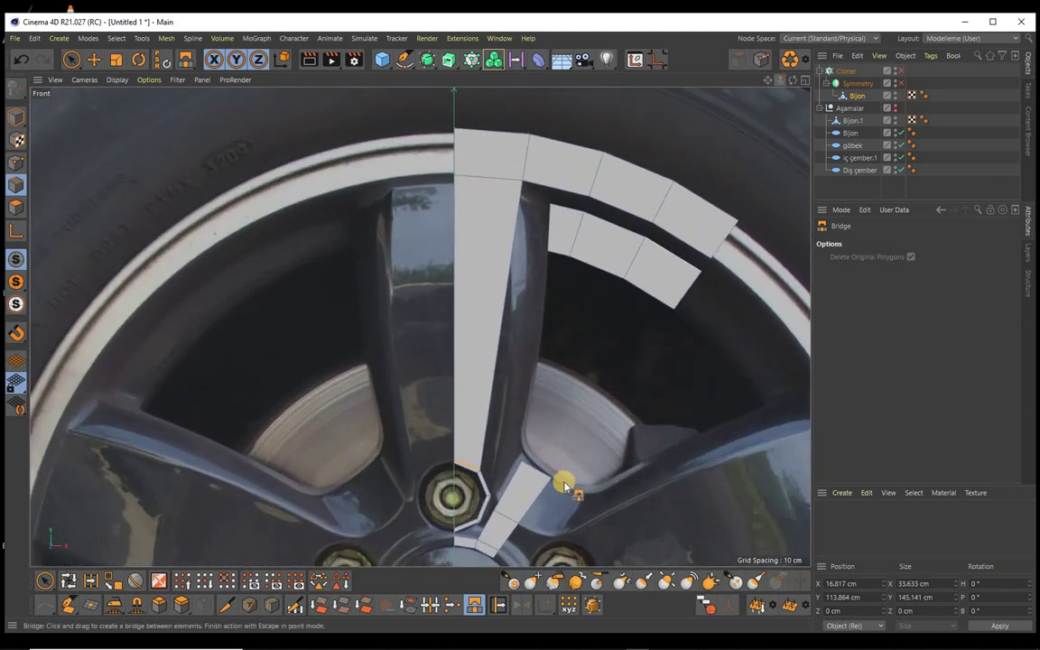
click(458, 446)
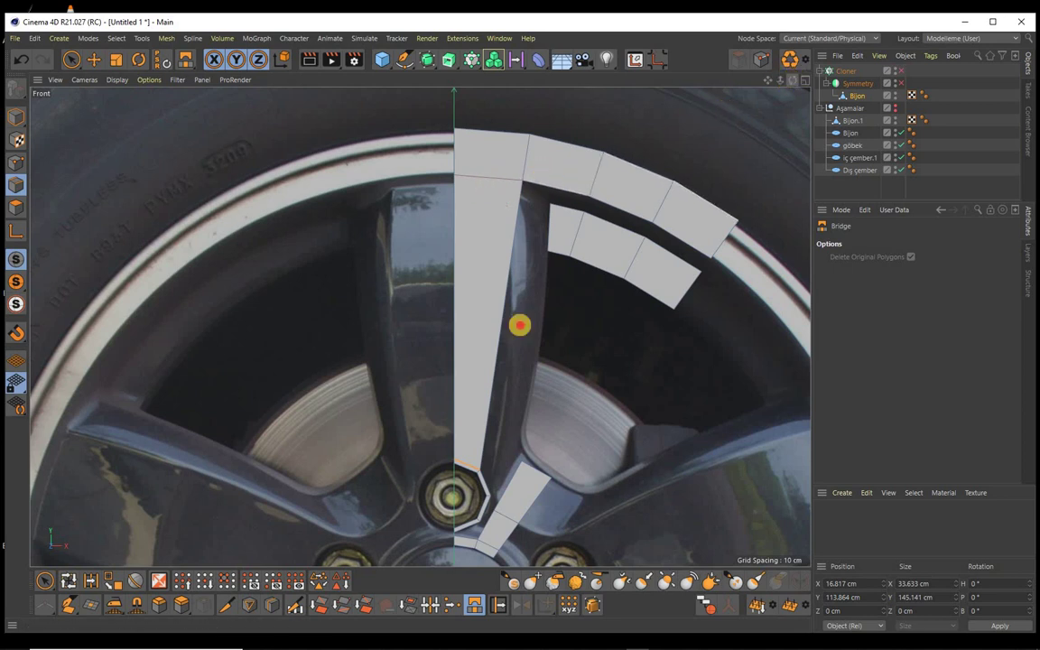
mouse_move(519, 325)
mouse_down()
mouse_move(786, 84)
mouse_move(794, 92)
mouse_up()
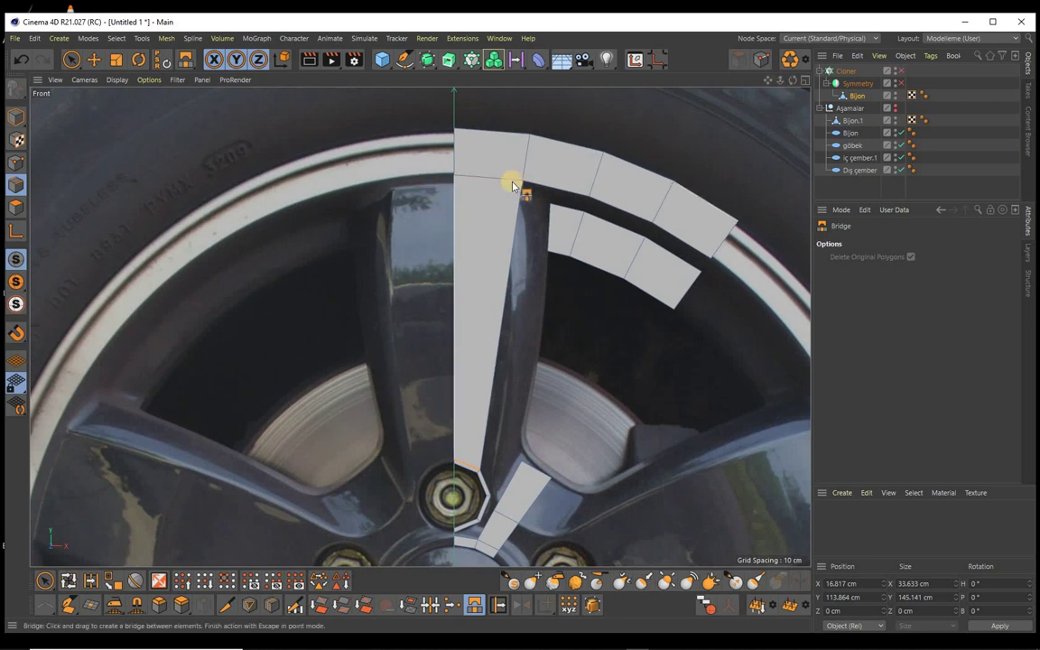
key(F1)
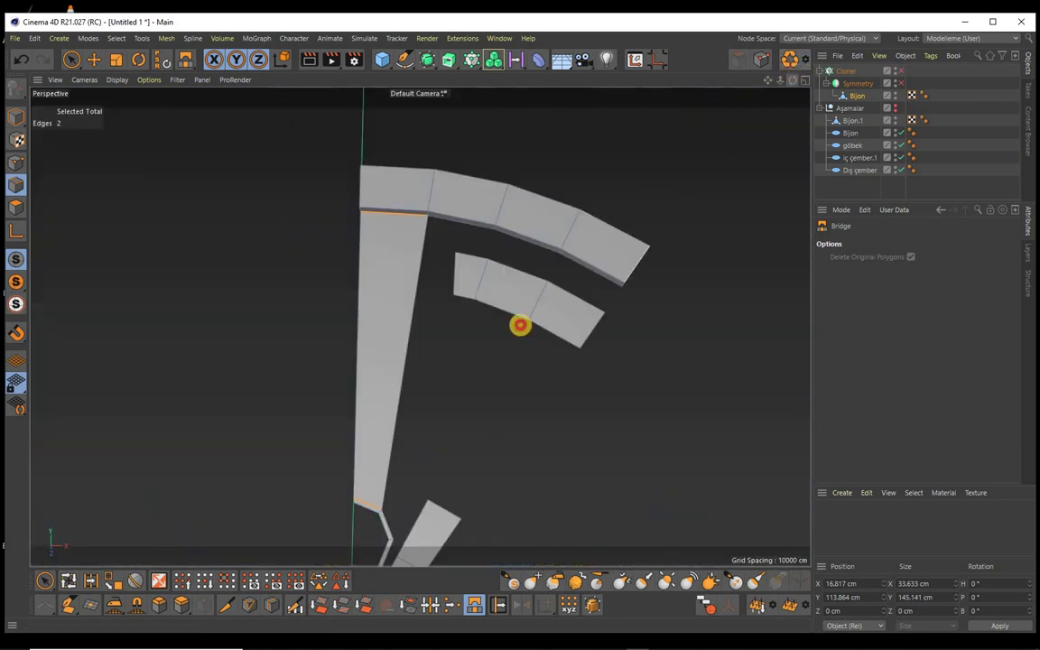
alt+drag(519, 325, 485, 230)
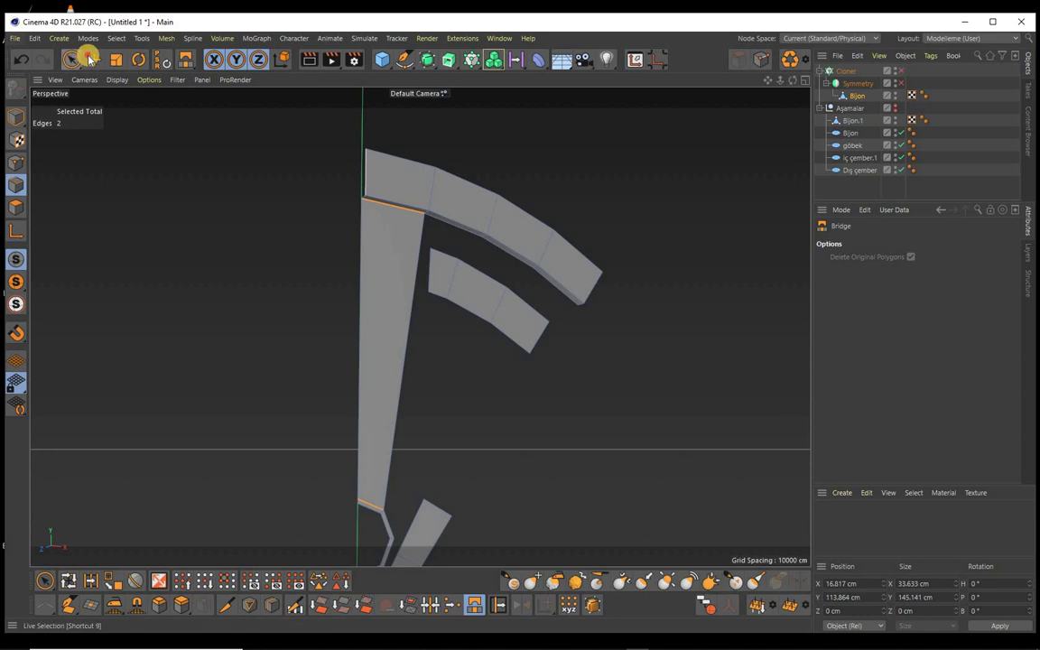
Step: Slide the spoke's top edge along the outer arc to about 2.764 cm
click(93, 60)
click(405, 211)
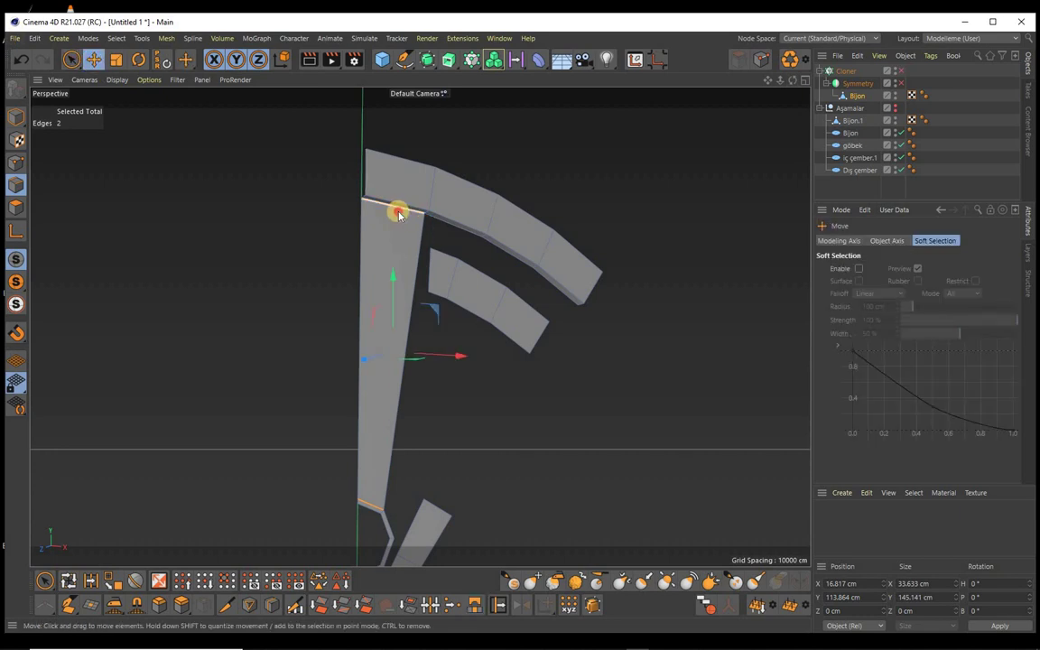
click(497, 605)
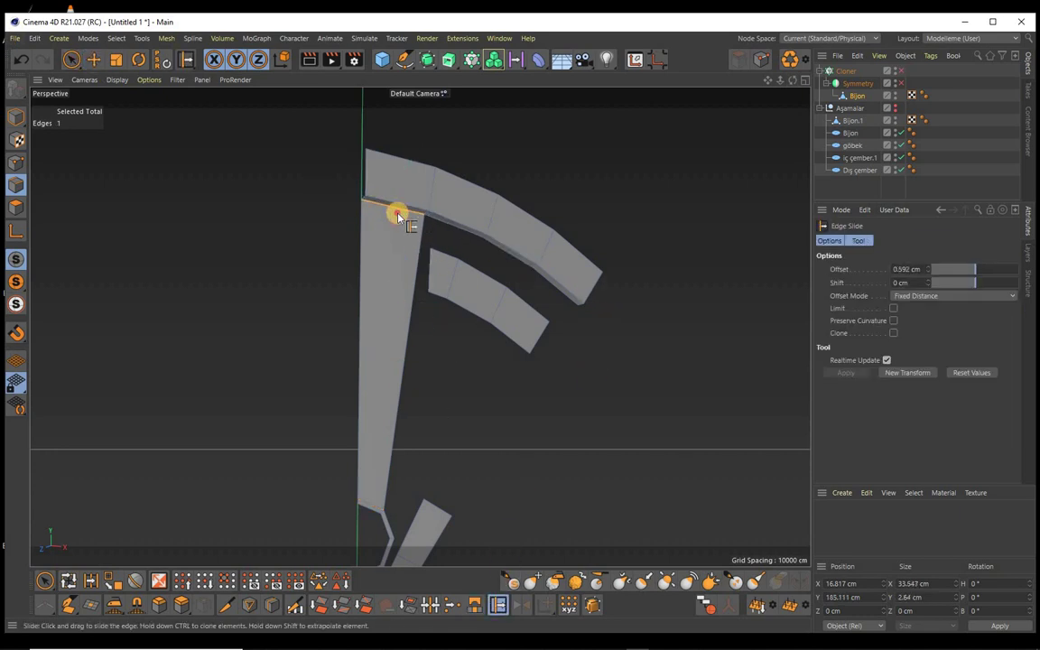
drag(398, 211, 398, 217)
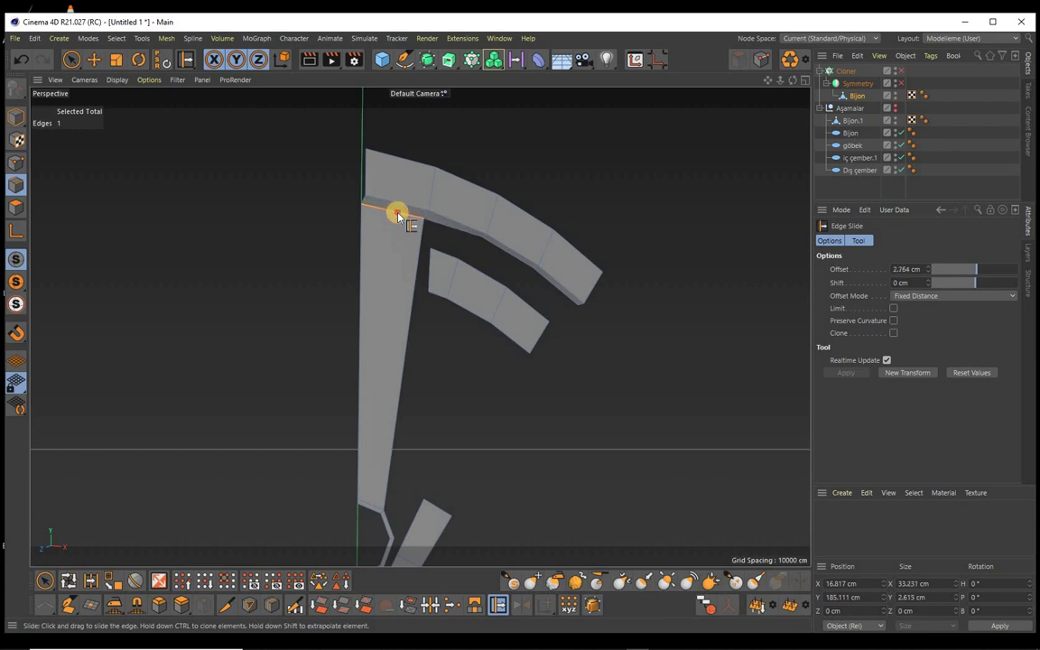
drag(386, 217, 388, 214)
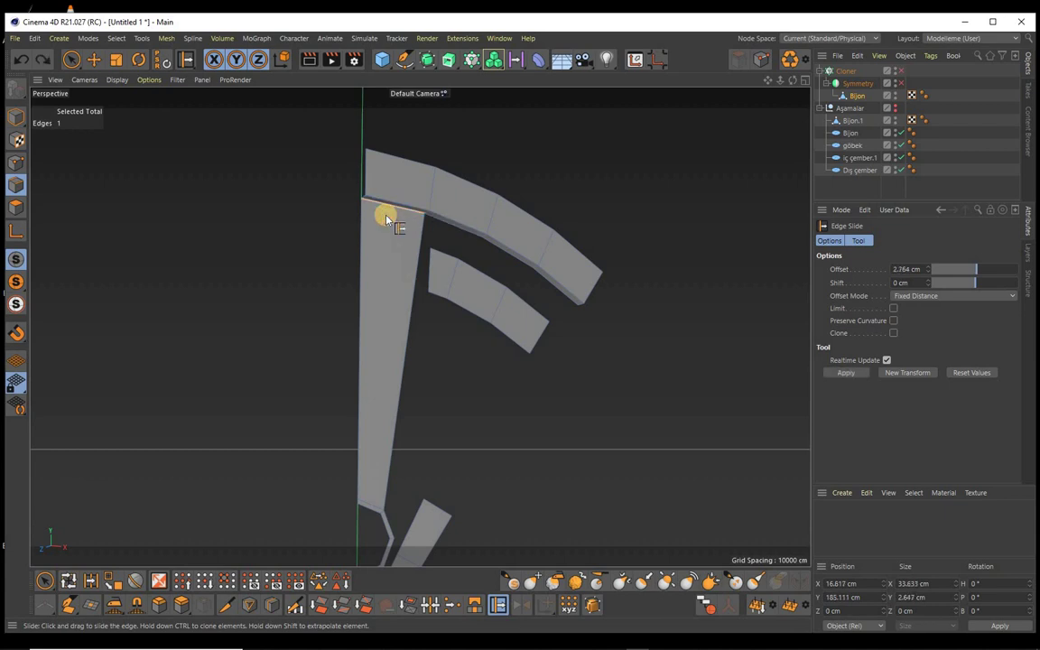
alt+drag(519, 325, 520, 325)
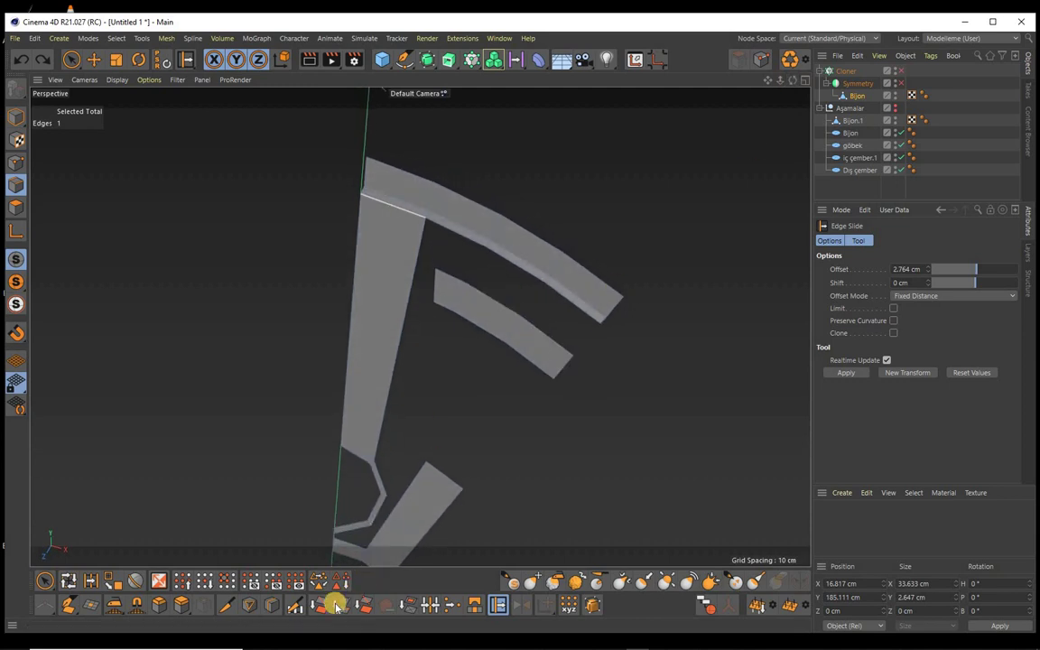
Step: Bridge the inner arc piece's end to the outer arc
click(473, 606)
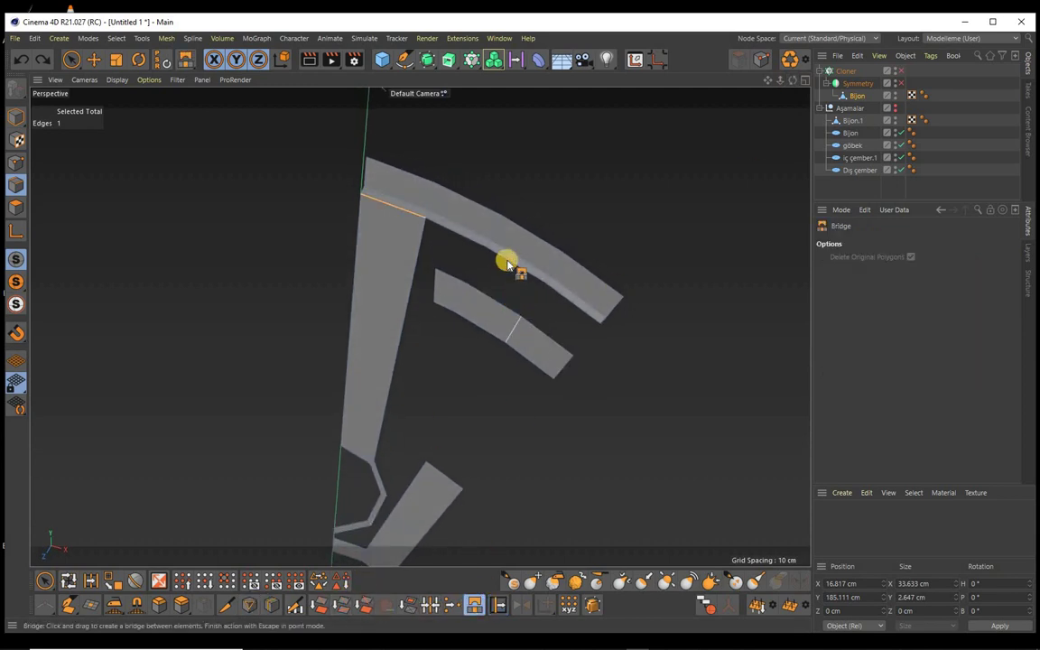
drag(513, 269, 501, 307)
drag(550, 346, 586, 305)
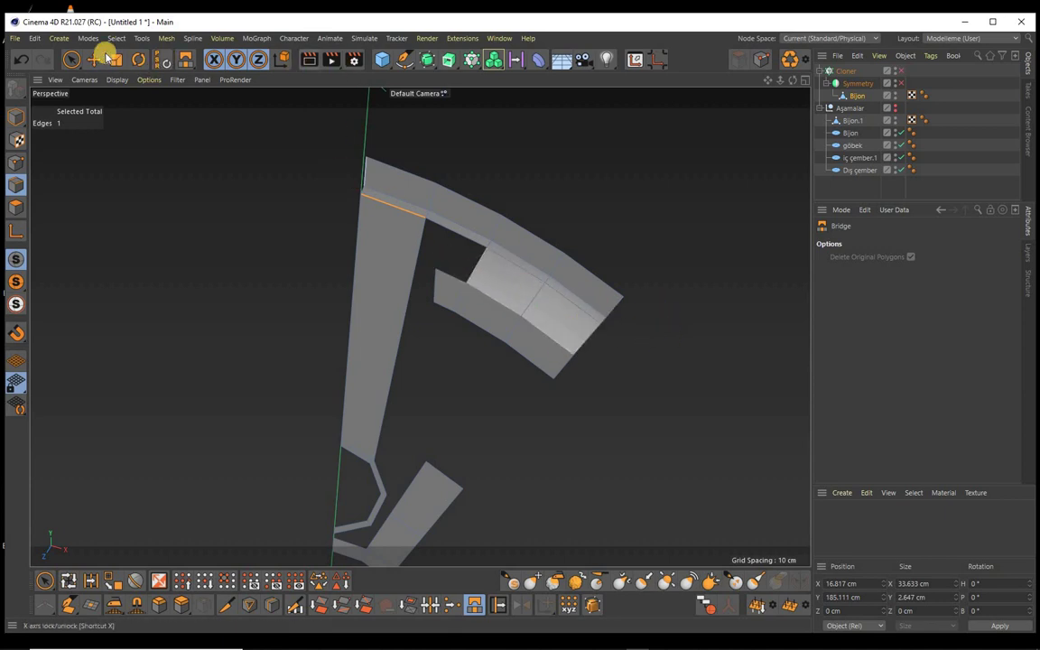
Step: Slide the three joining edges together to a 3.212 cm offset
click(94, 59)
shift+click(507, 264)
shift+click(585, 305)
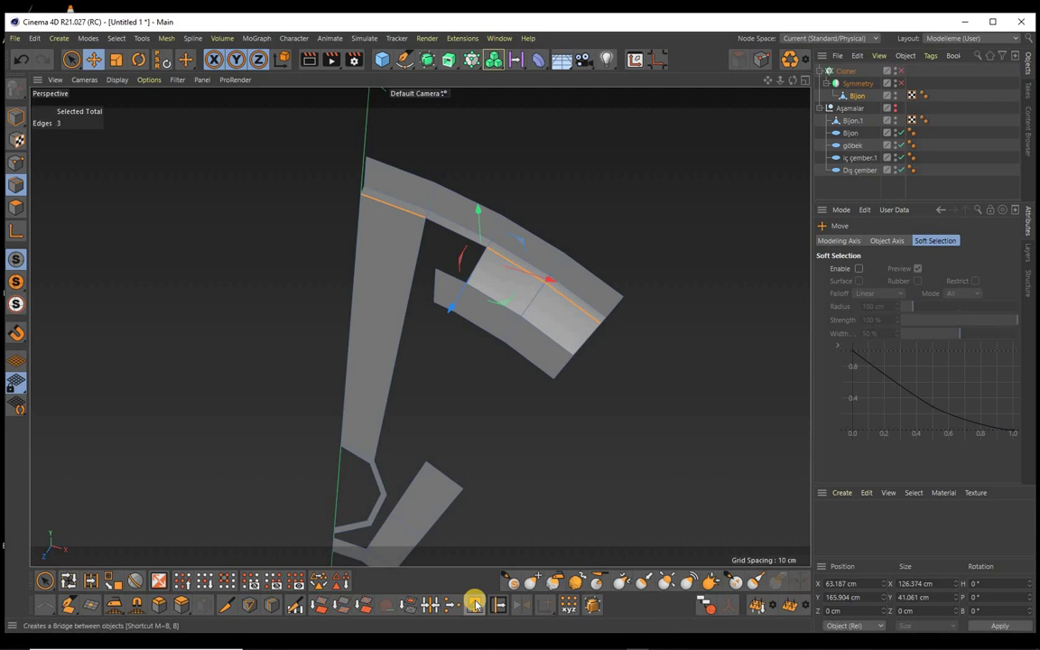
click(497, 604)
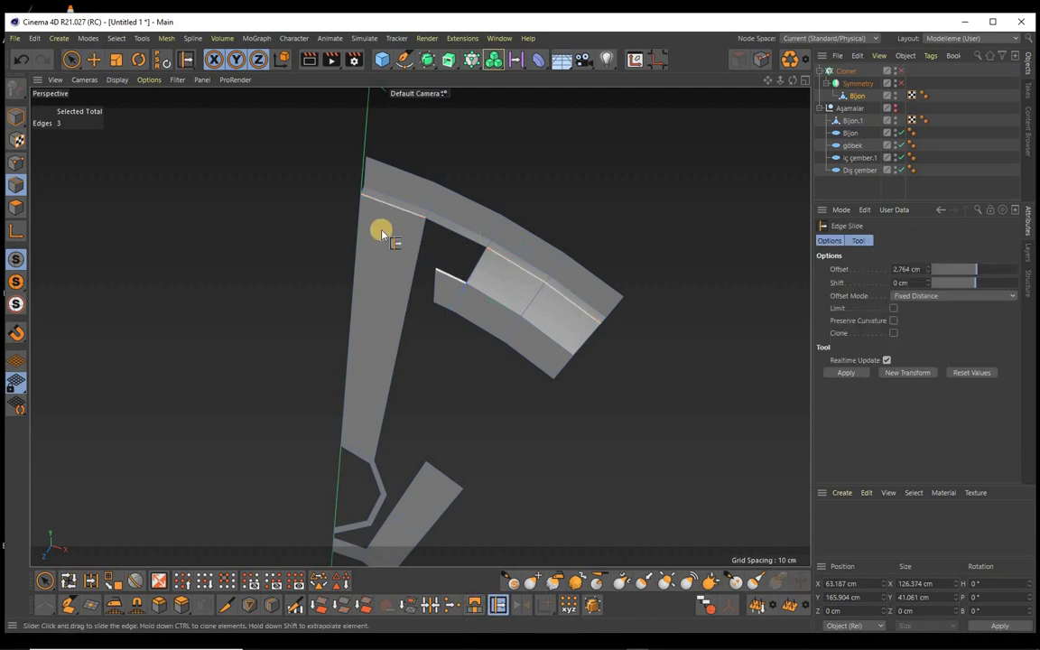
drag(390, 209, 391, 212)
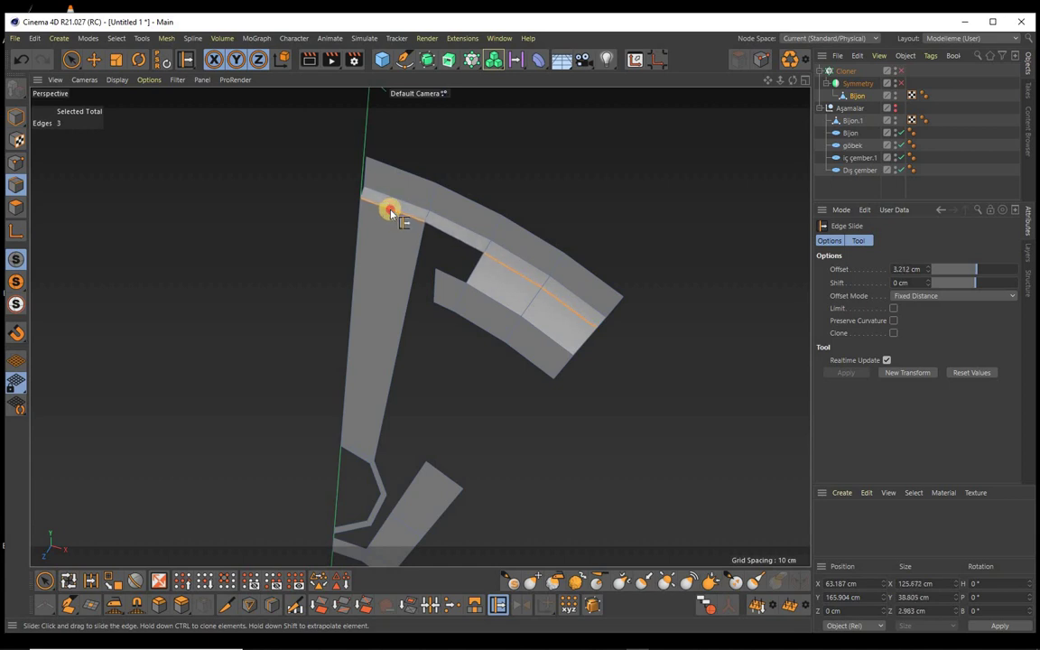
click(390, 211)
key(F4)
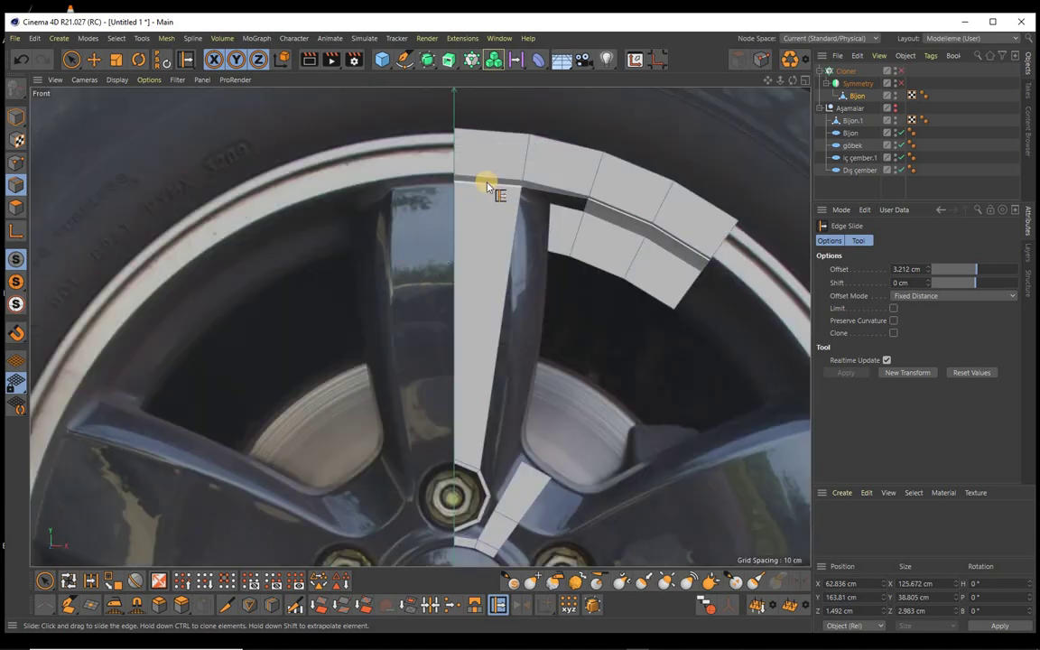
Step: Slide the joining edges to 3.813 cm and add three loop cuts across the long spoke
drag(486, 188, 580, 204)
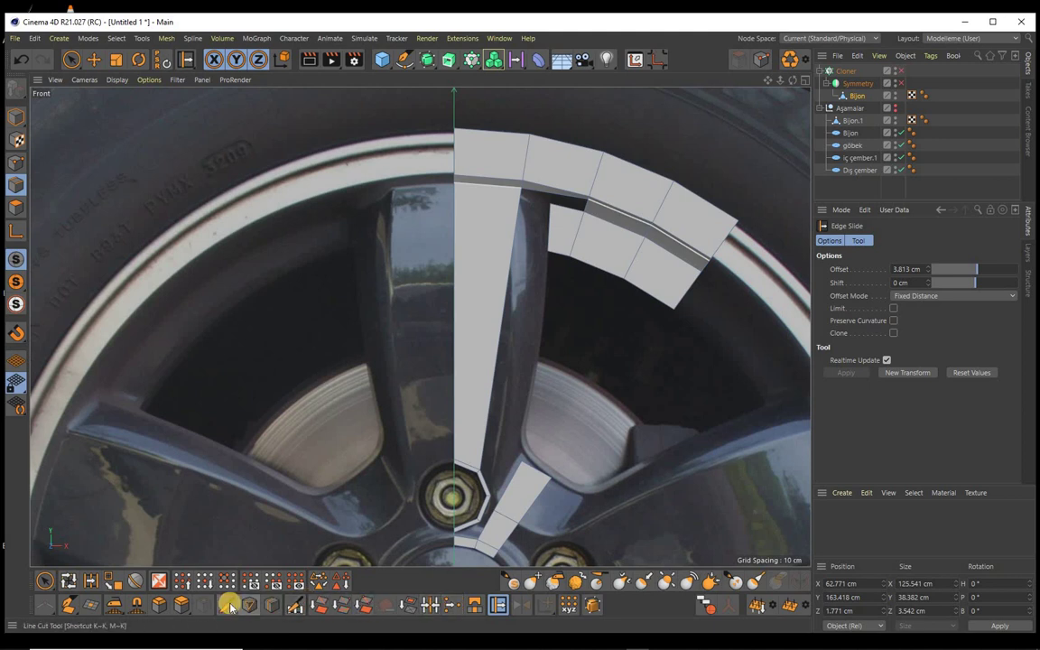
click(272, 604)
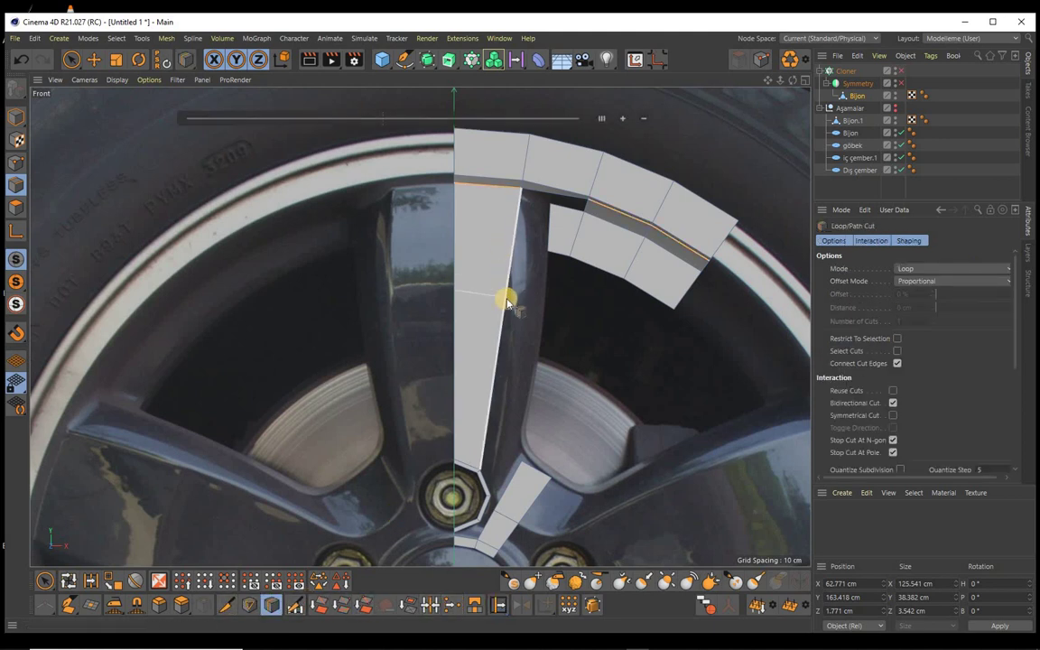
click(506, 297)
click(622, 119)
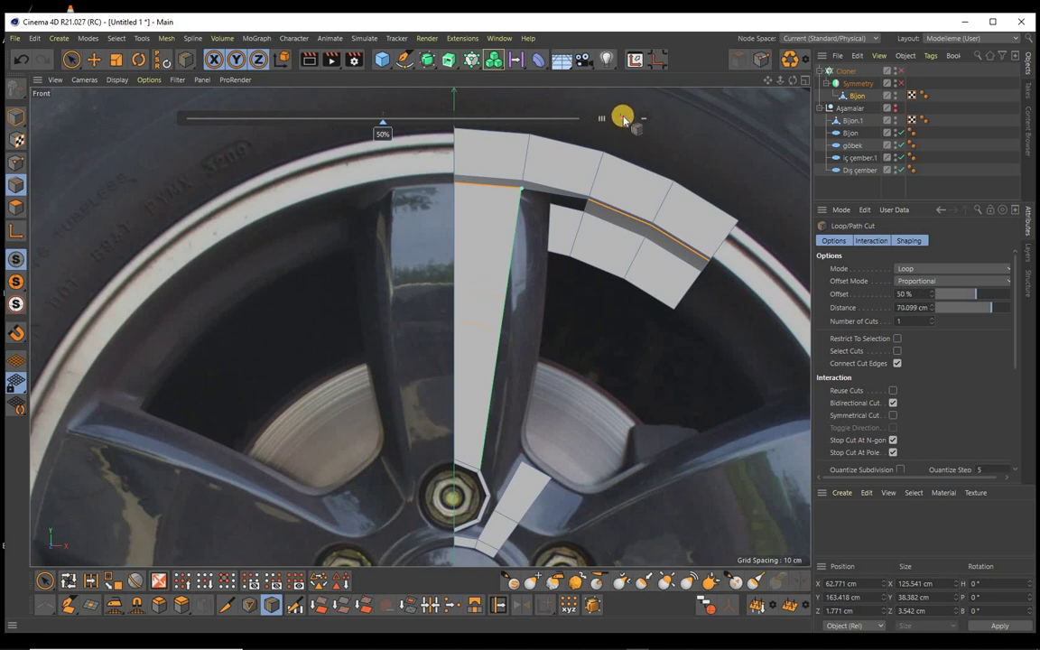
click(622, 118)
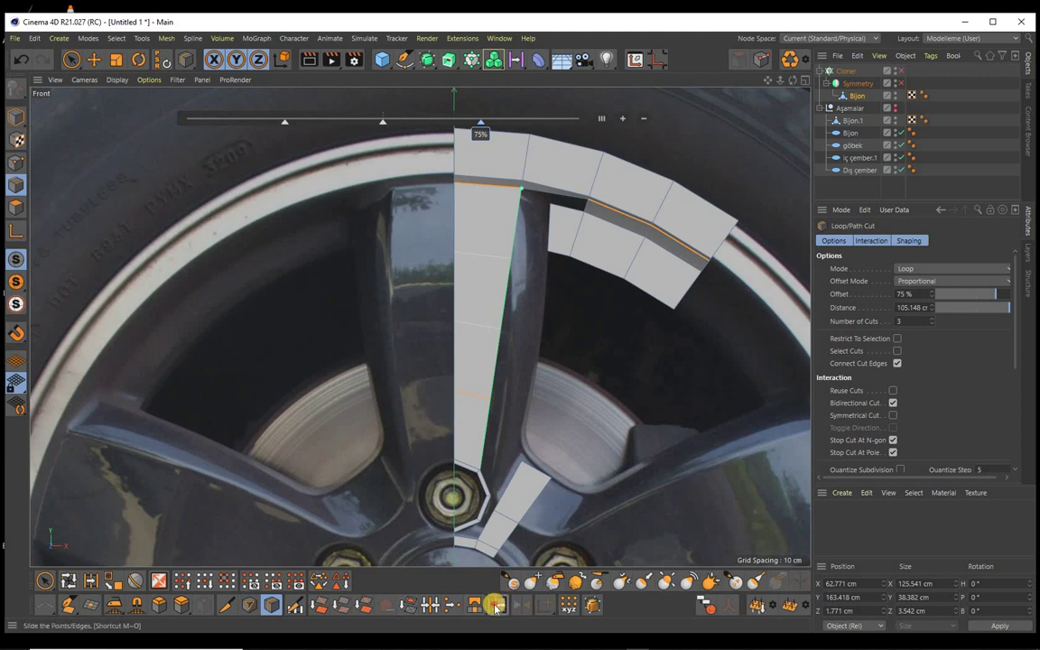
click(495, 606)
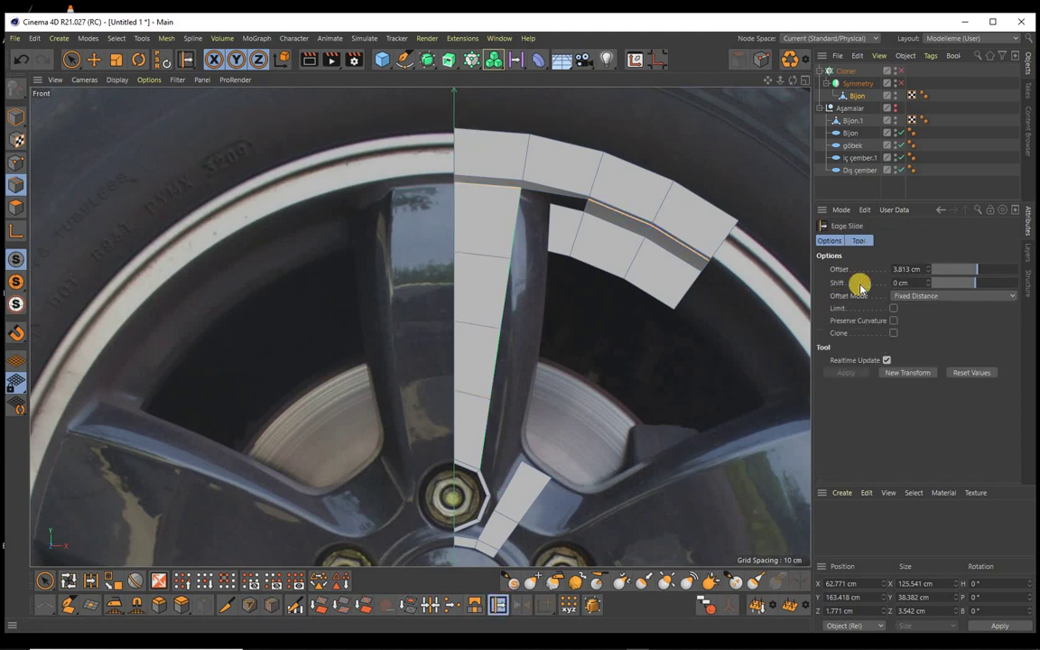
Step: Turn on X-Ray for the Bijon object so the photo shows through
click(848, 95)
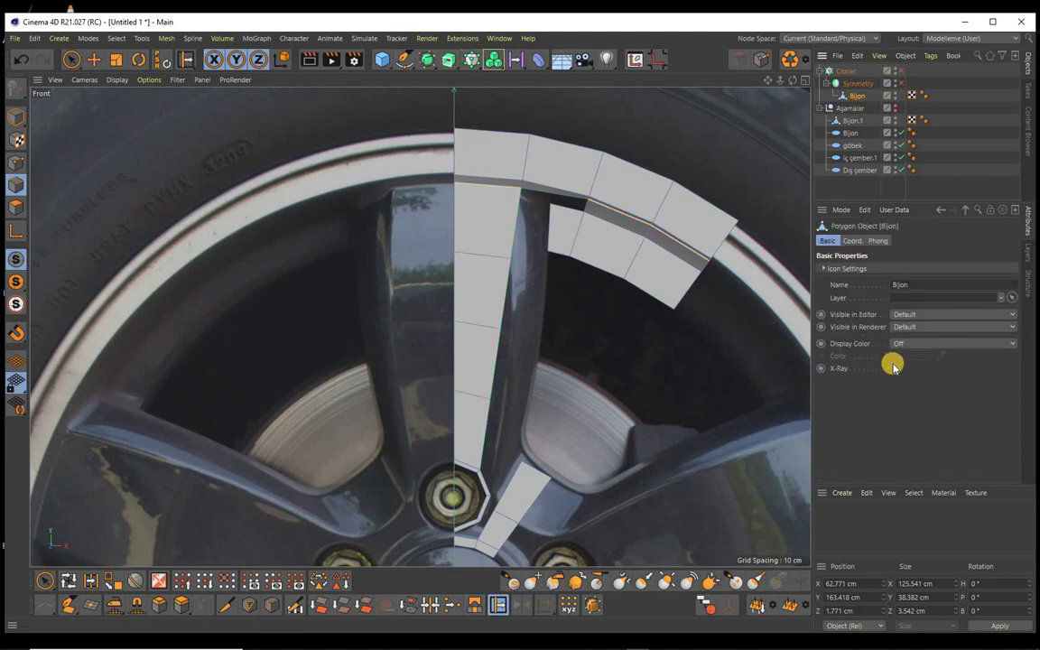
click(893, 367)
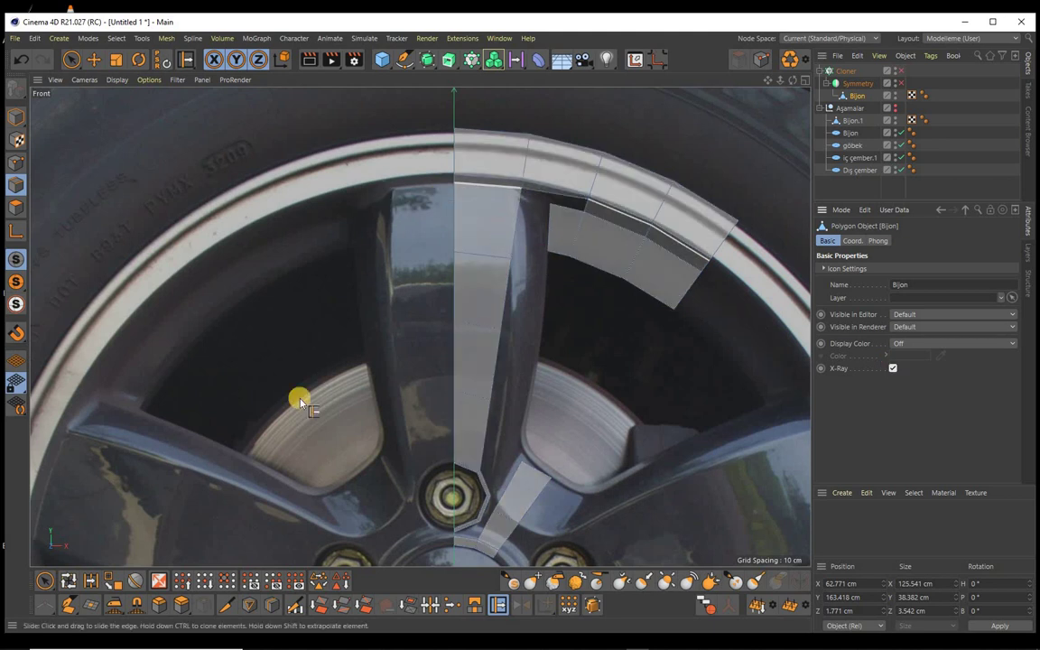
click(12, 162)
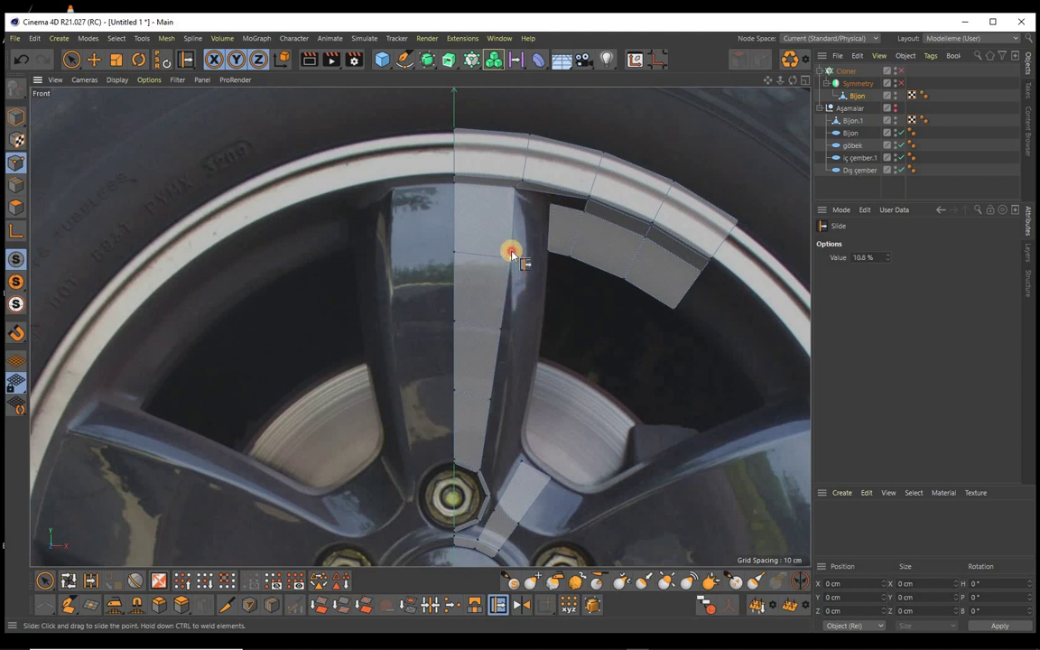
Step: Widen the spoke by moving its lower point about 4 cm and upper point about 1 cm right
drag(510, 255, 509, 253)
click(93, 60)
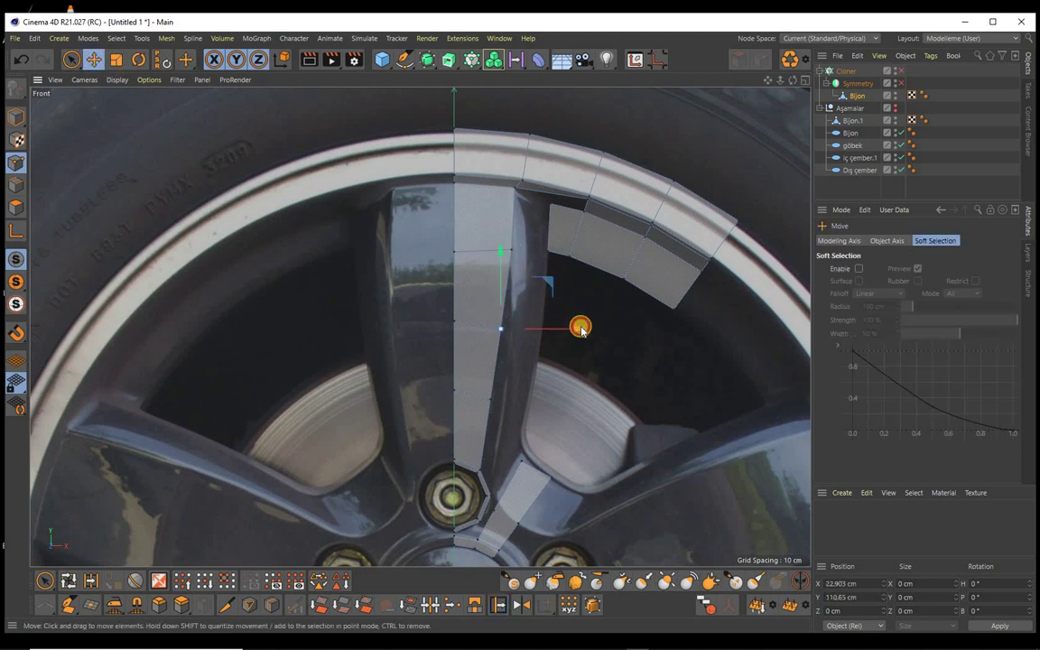
mouse_move(581, 327)
mouse_down()
mouse_move(569, 399)
mouse_move(583, 400)
mouse_up()
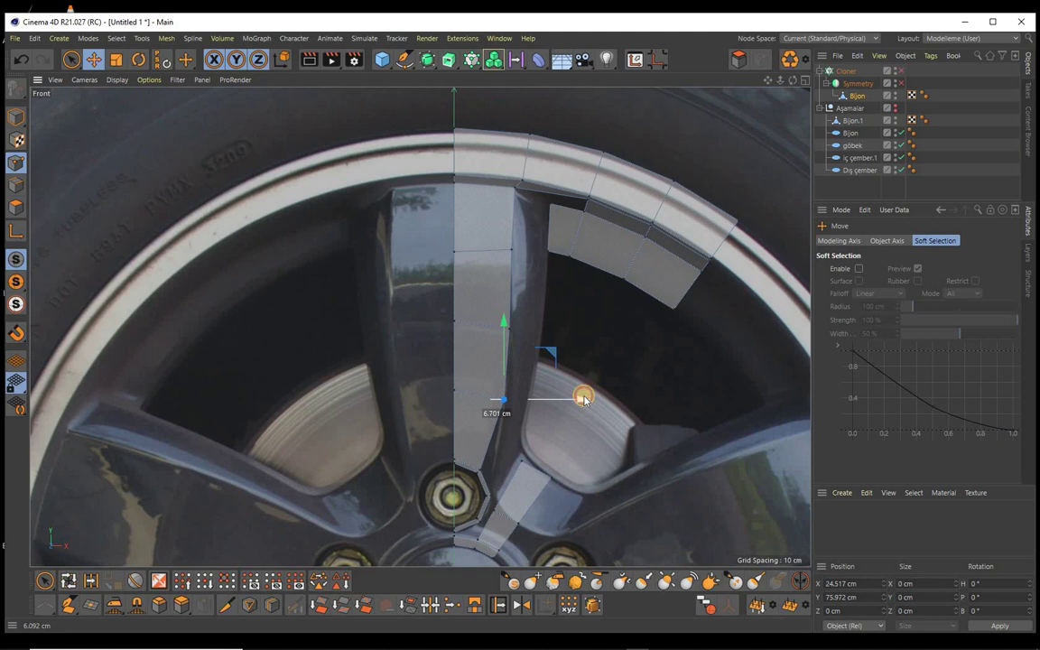
click(511, 250)
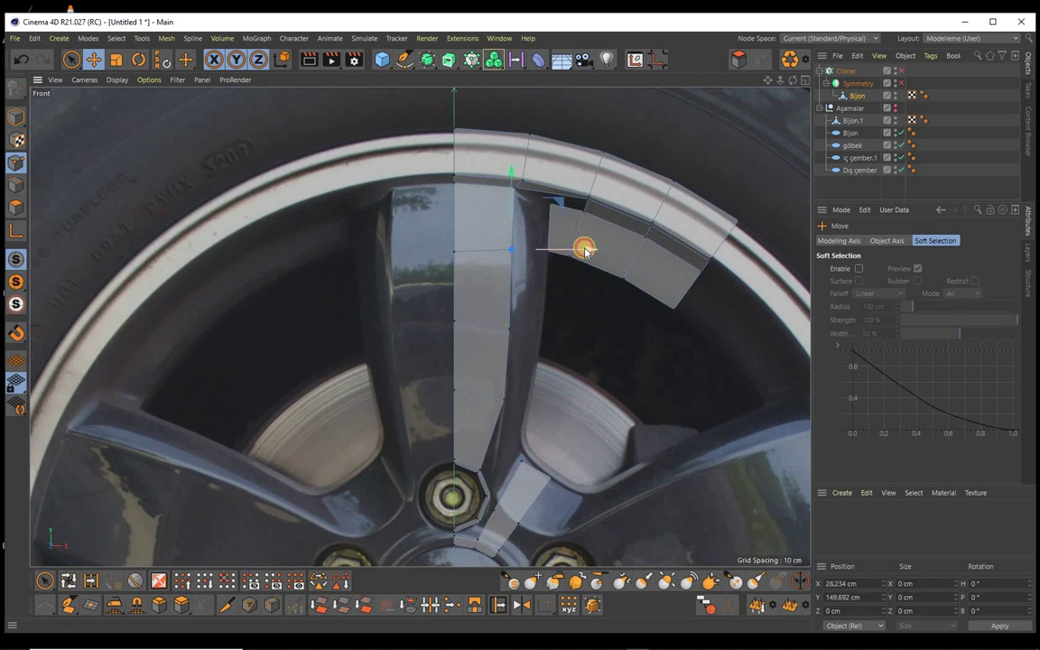
drag(586, 250, 581, 295)
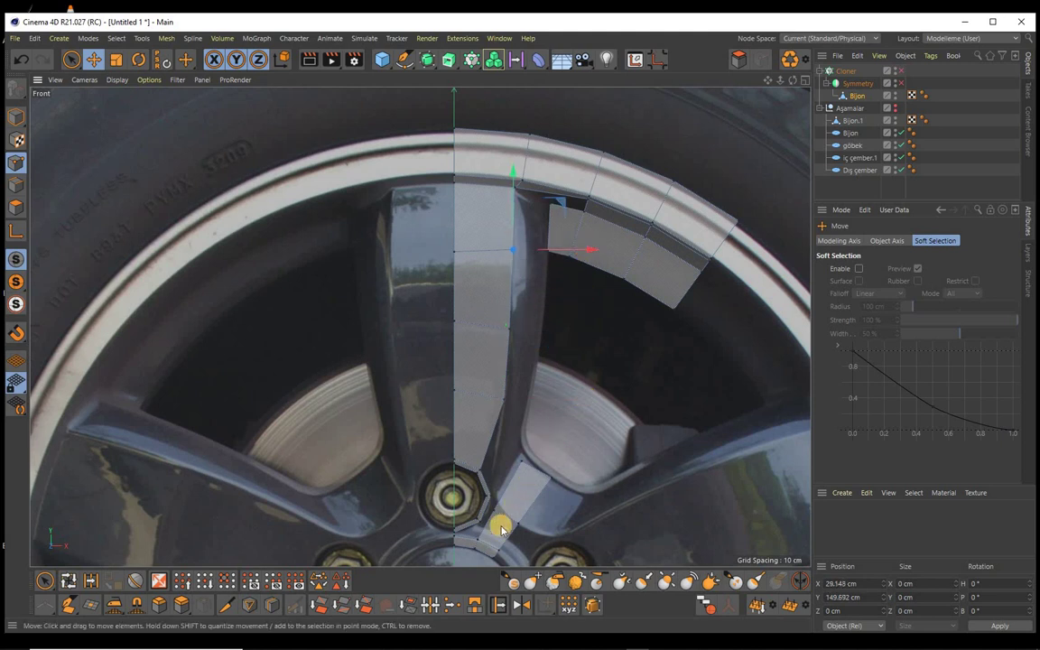
drag(767, 79, 521, 323)
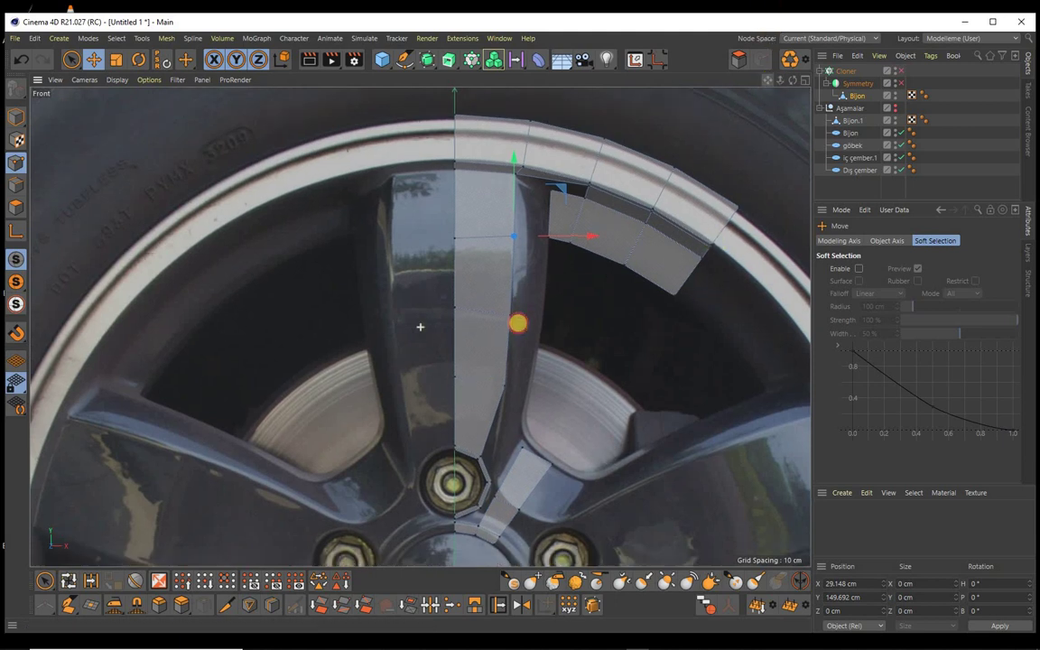
Step: Loop-cut across the spoke just above the hub at about 87% offset
scroll(521, 323, up, 3)
scroll(515, 326, up, 2)
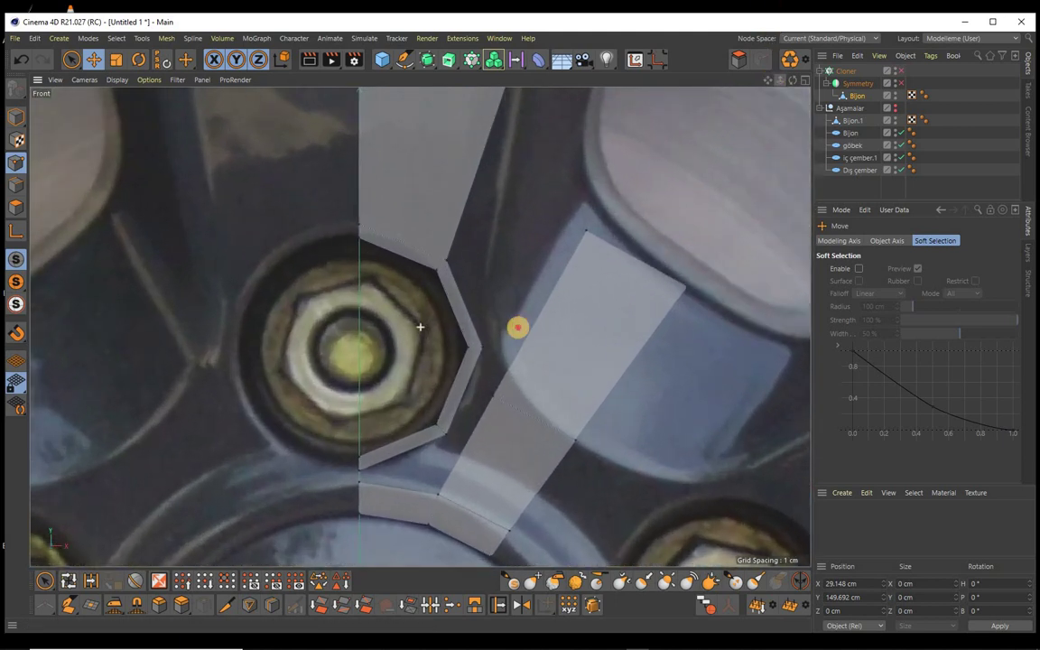
scroll(515, 327, down, 1)
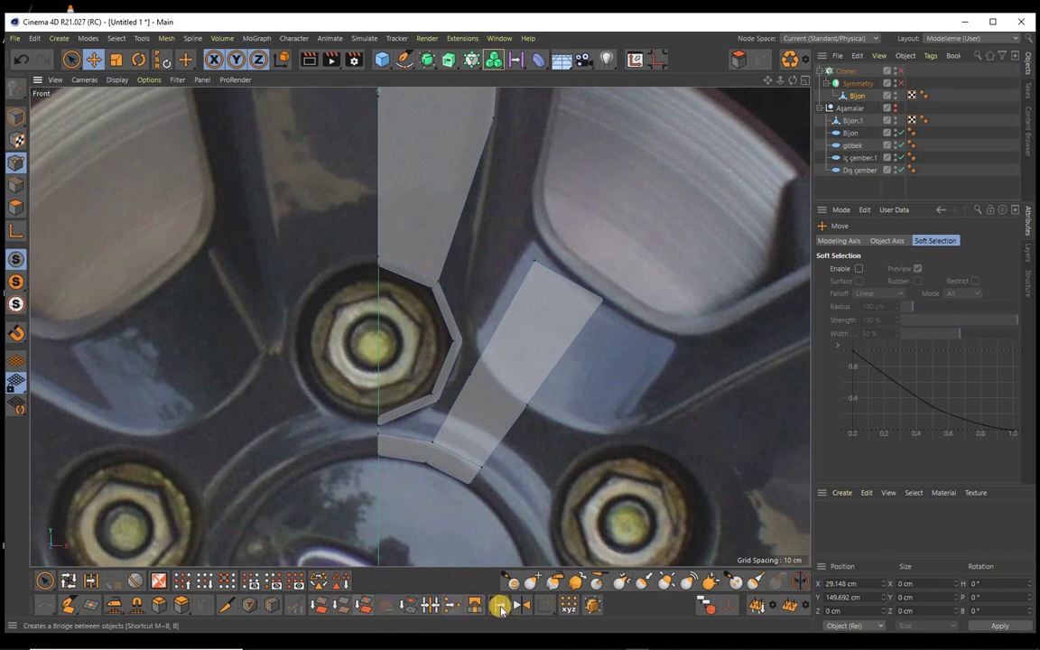
click(271, 604)
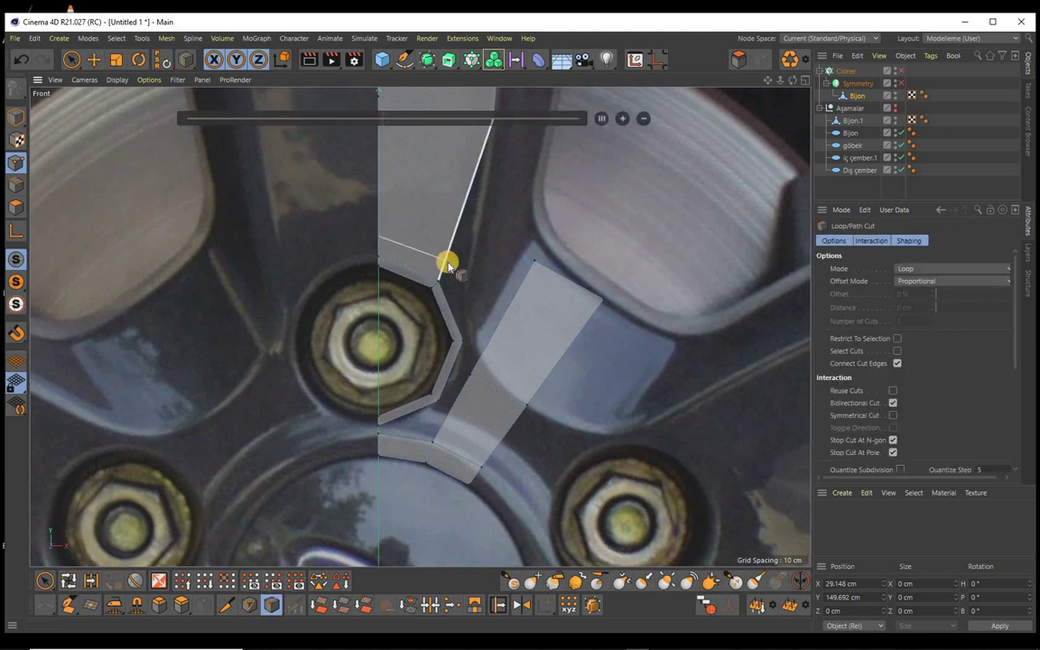
click(447, 263)
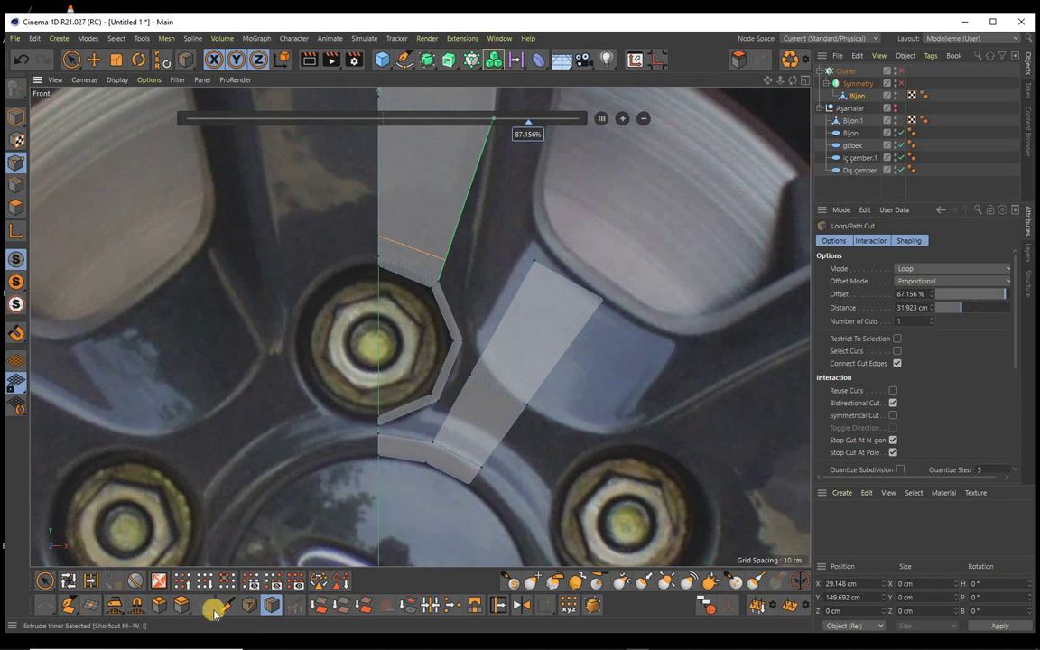
click(137, 607)
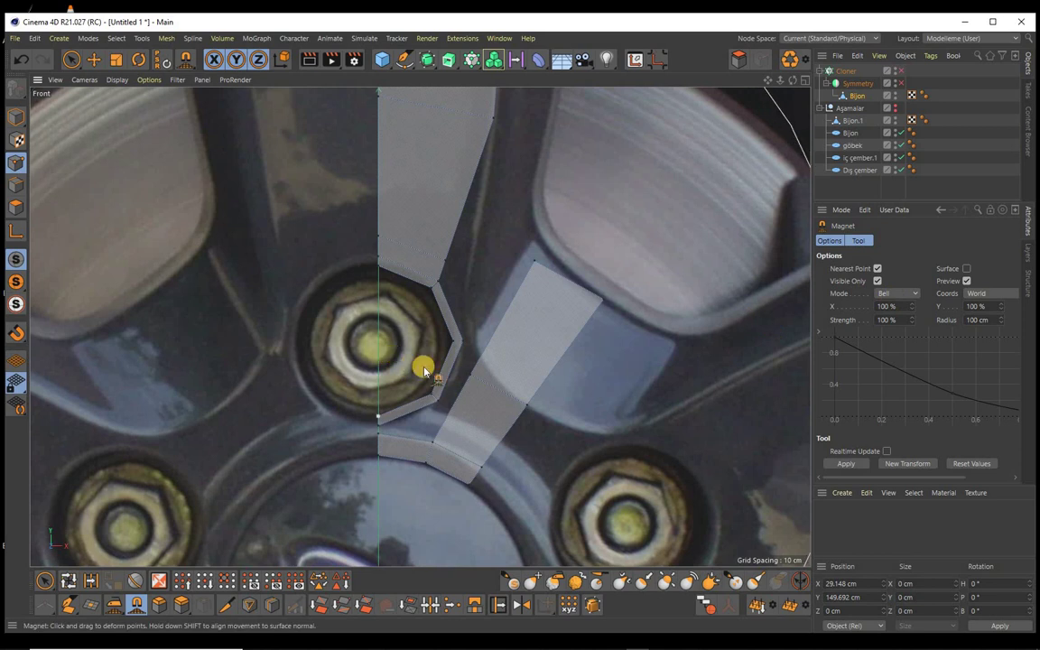
Step: Set the Magnet to Needle mode with a 0 cm radius and lock the Z axis
scroll(452, 372, down, 3)
drag(452, 372, 475, 353)
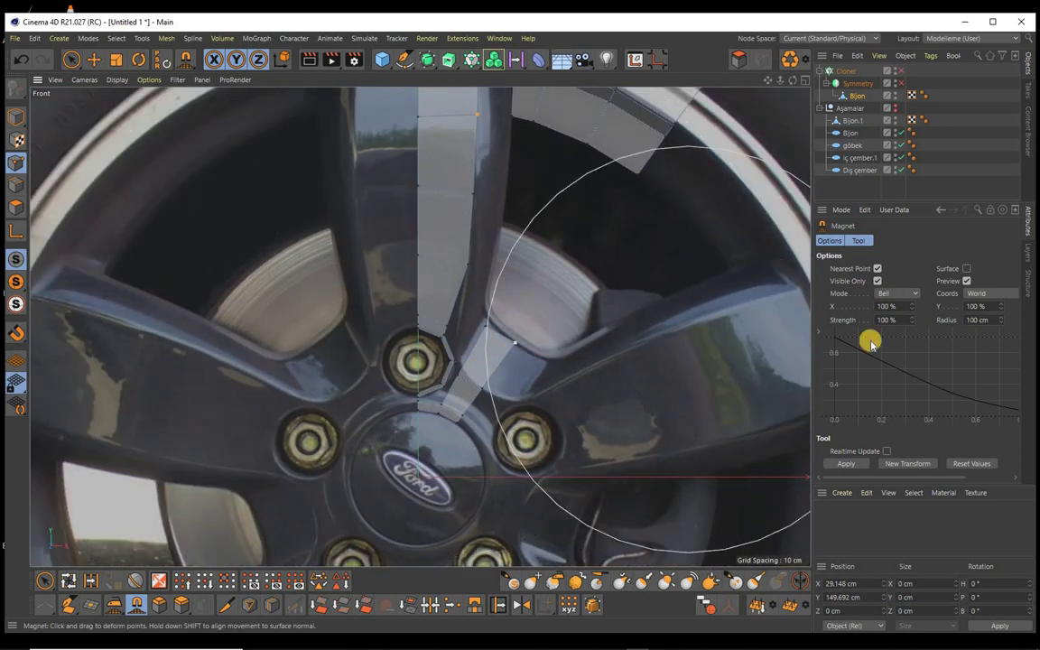
double_click(987, 320)
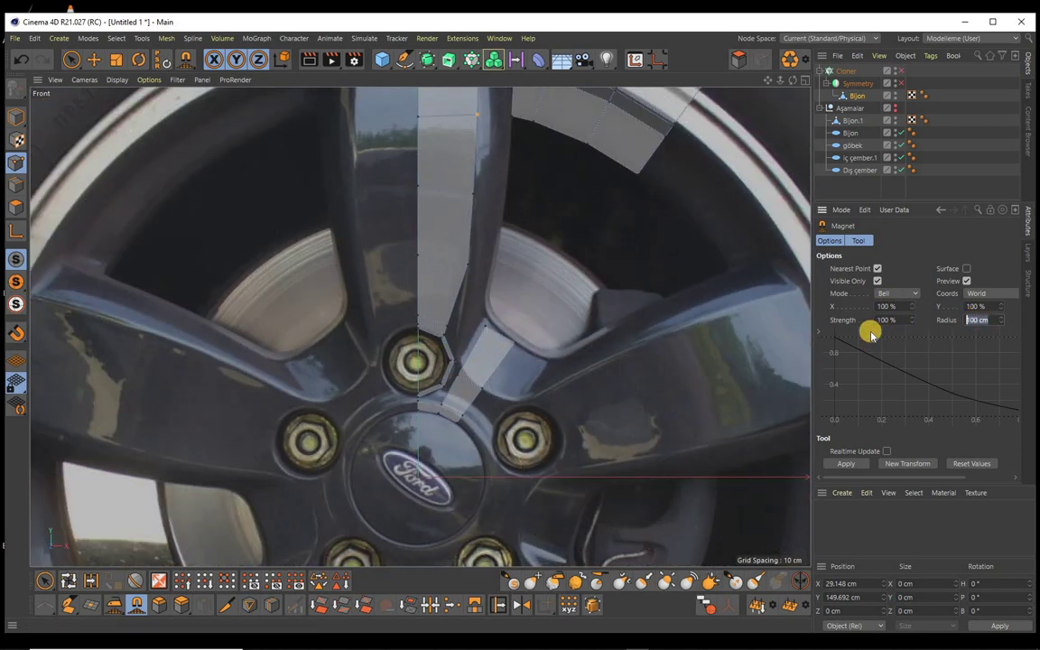
text(0)
key(Return)
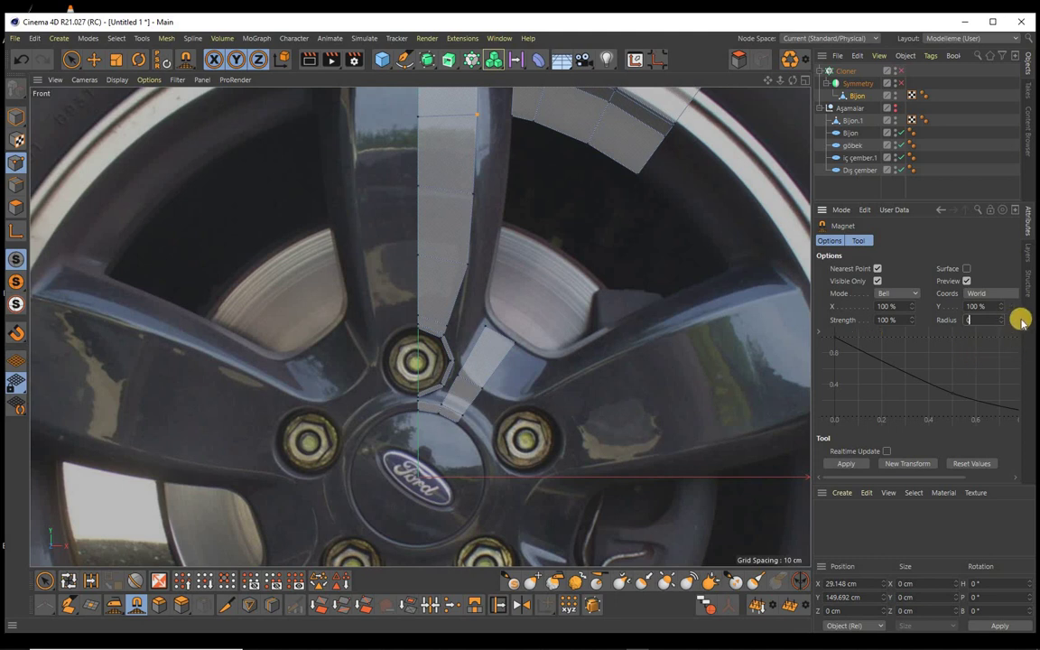
click(906, 294)
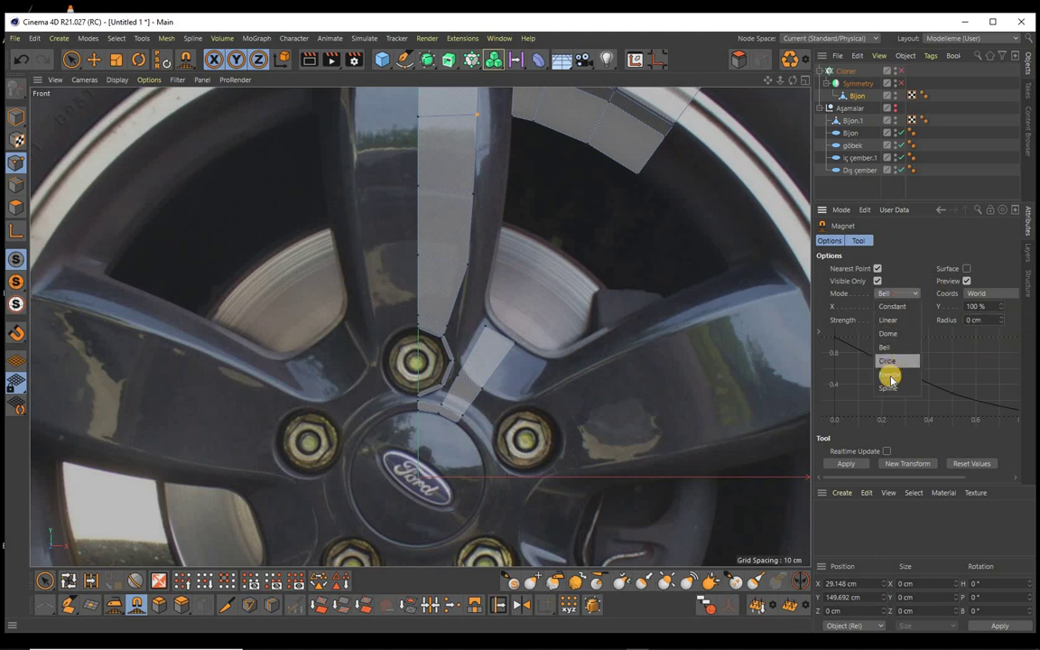
click(889, 371)
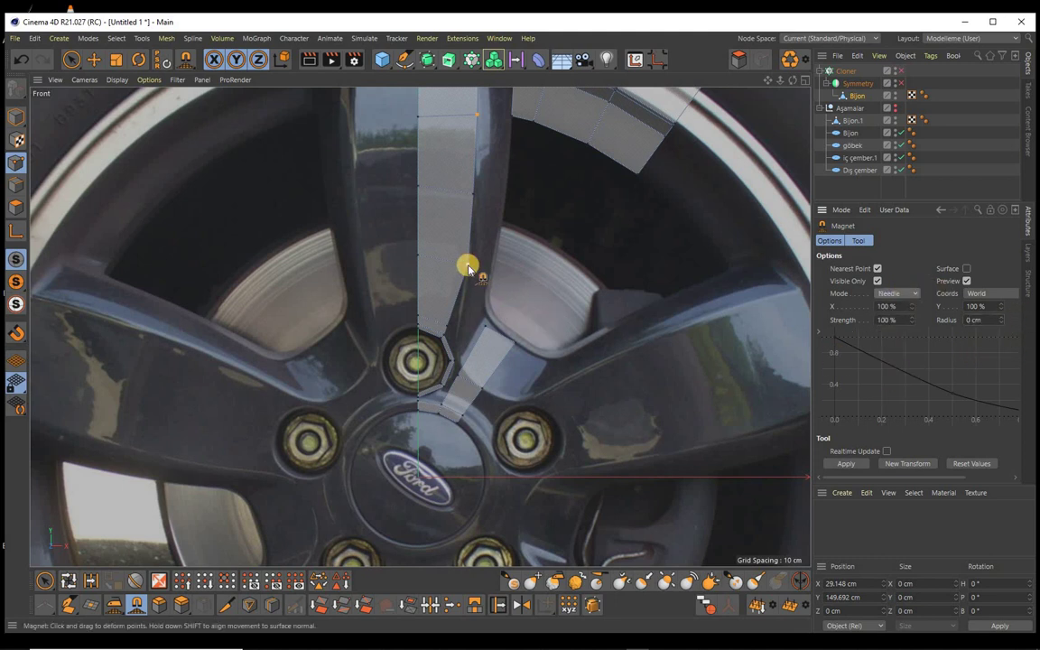
click(260, 61)
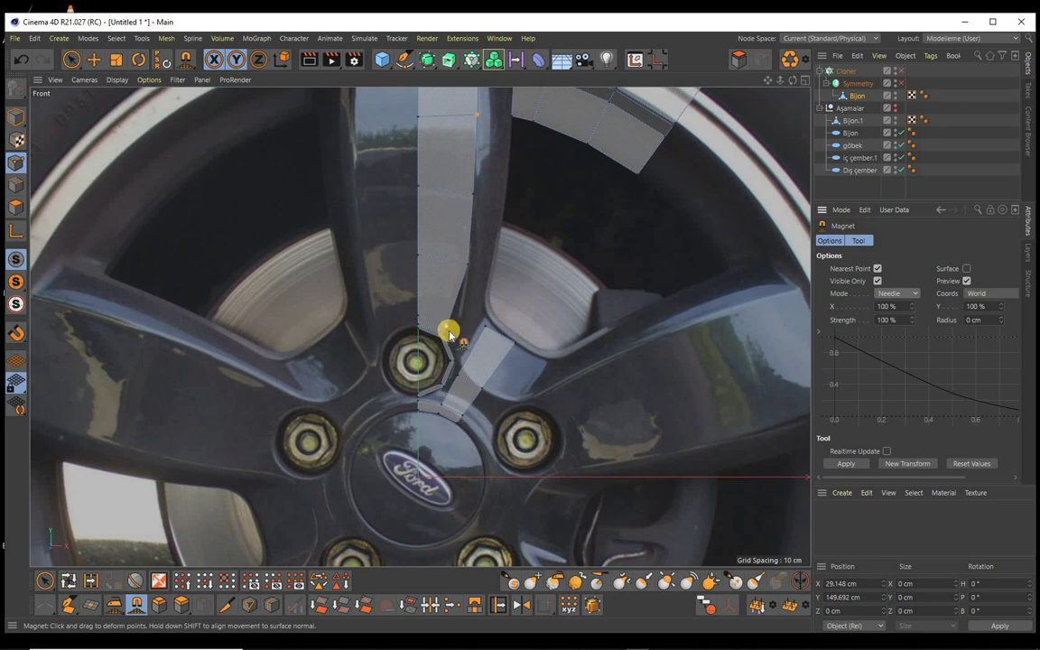
scroll(520, 325, up, 4)
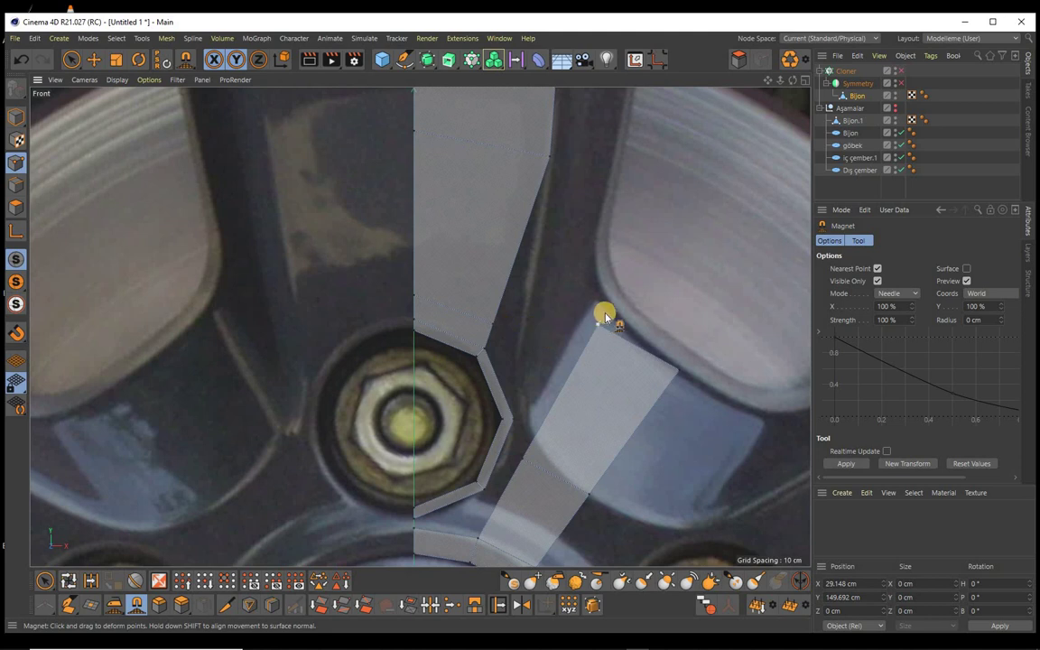
Step: Deselect all, then magnet-pull the spoke's corner points beside the hub onto the photo outline
key(space)
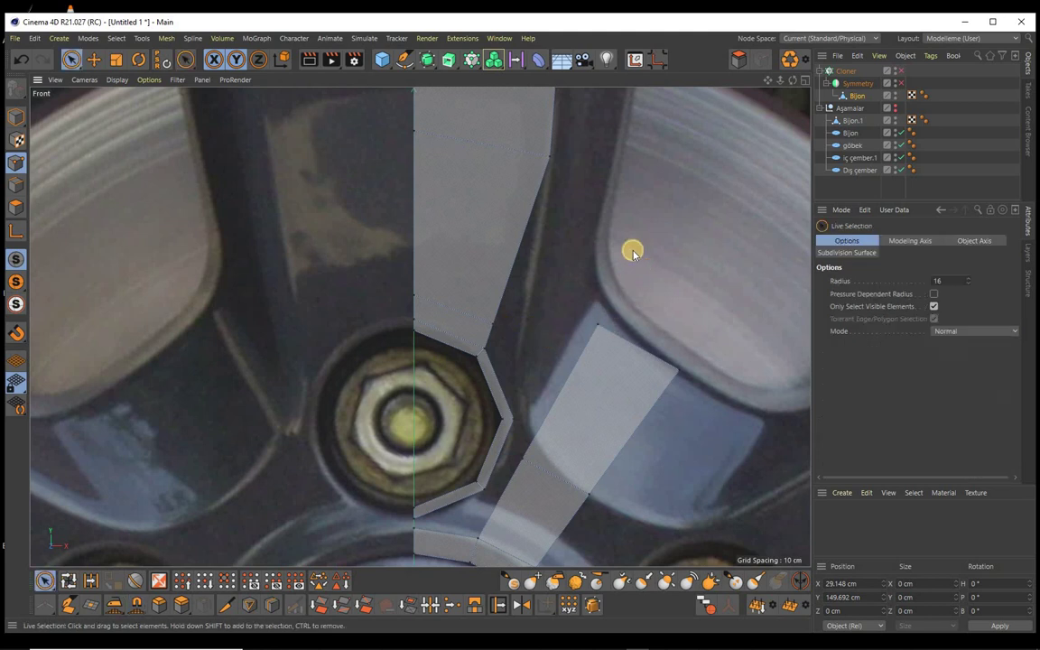
click(632, 253)
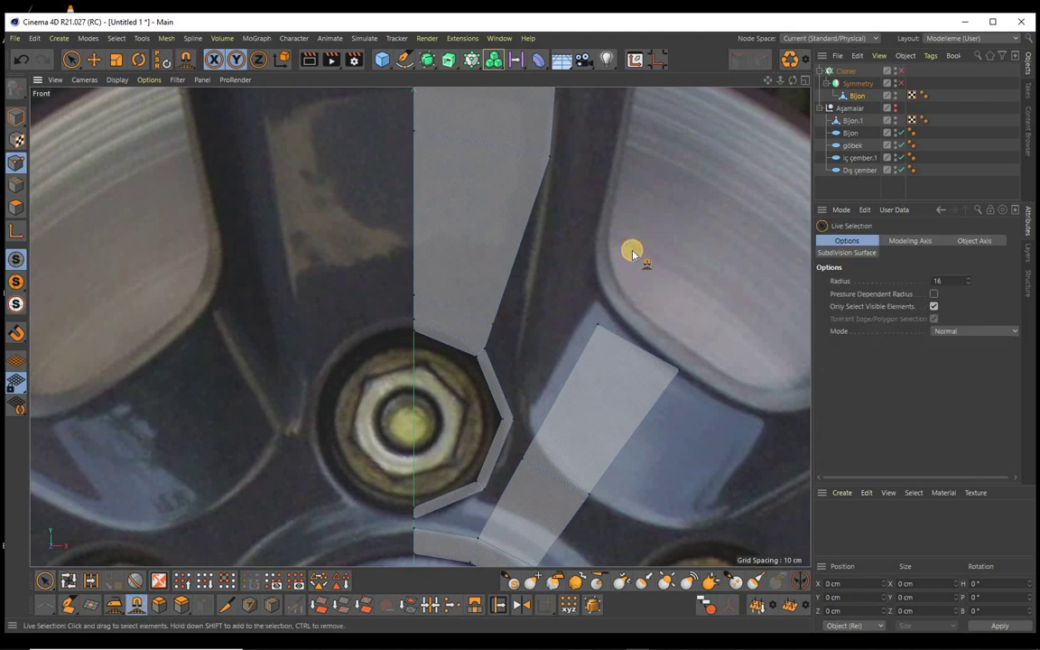
key(space)
drag(492, 327, 516, 325)
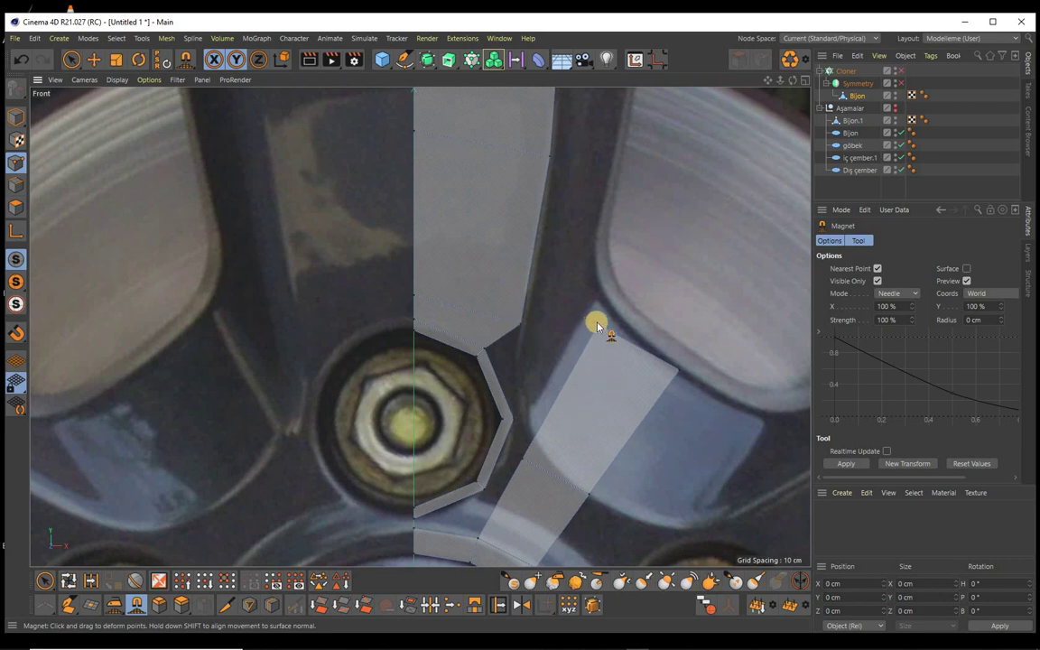
drag(598, 328, 611, 315)
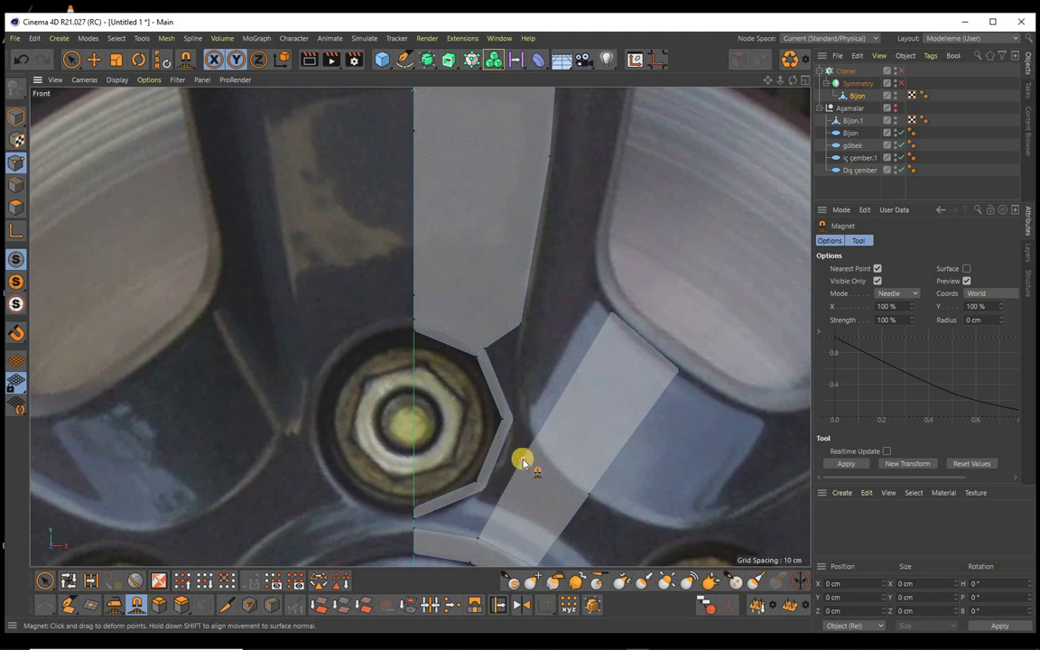
drag(531, 456, 540, 446)
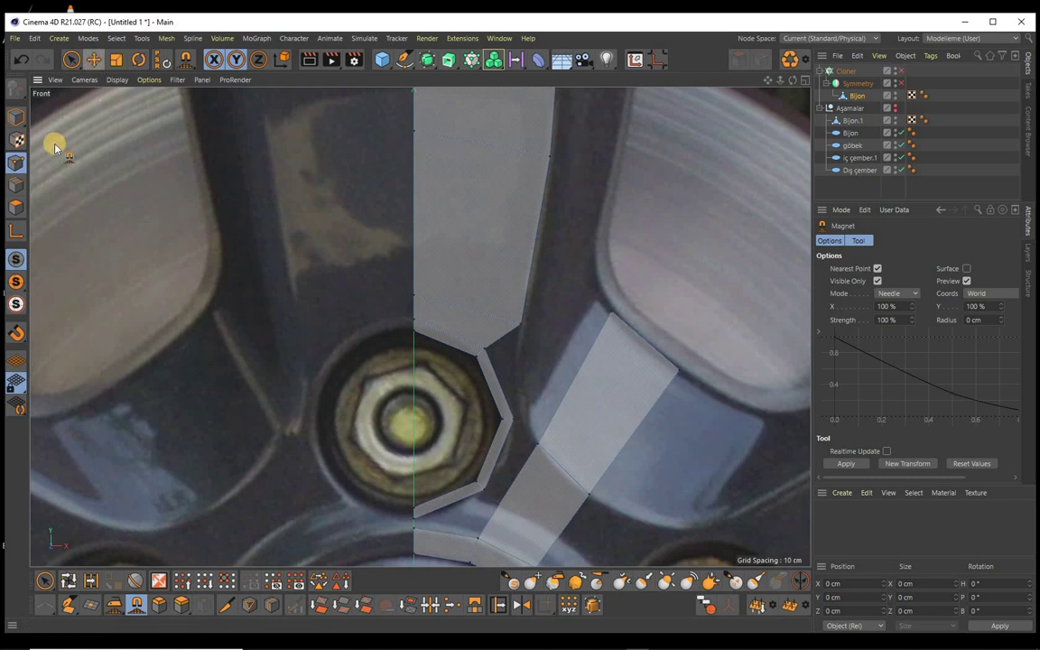
click(15, 184)
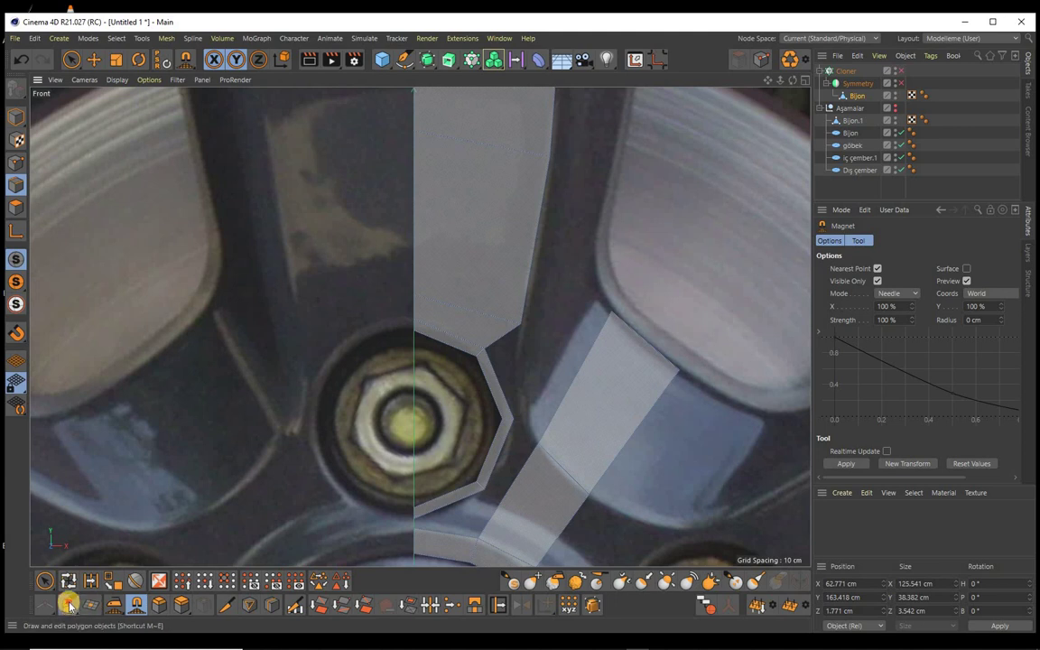
Step: Reshape the mesh's lower edge with the Polygon Pen to fill the gap beside the nut
click(69, 605)
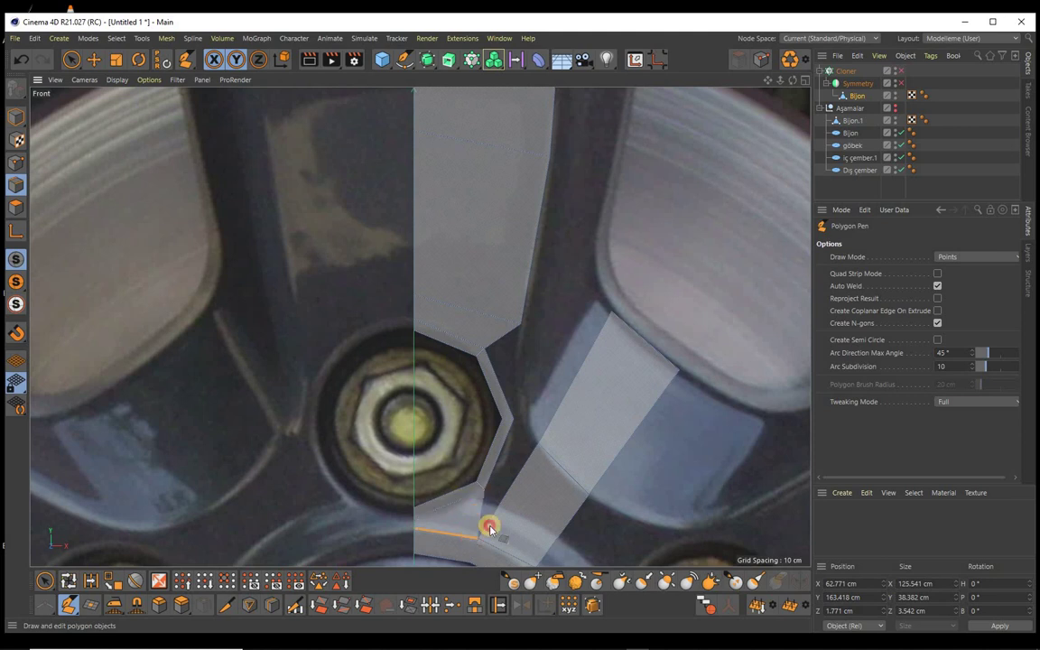
mouse_move(488, 504)
mouse_down()
mouse_move(488, 493)
mouse_move(497, 505)
mouse_up()
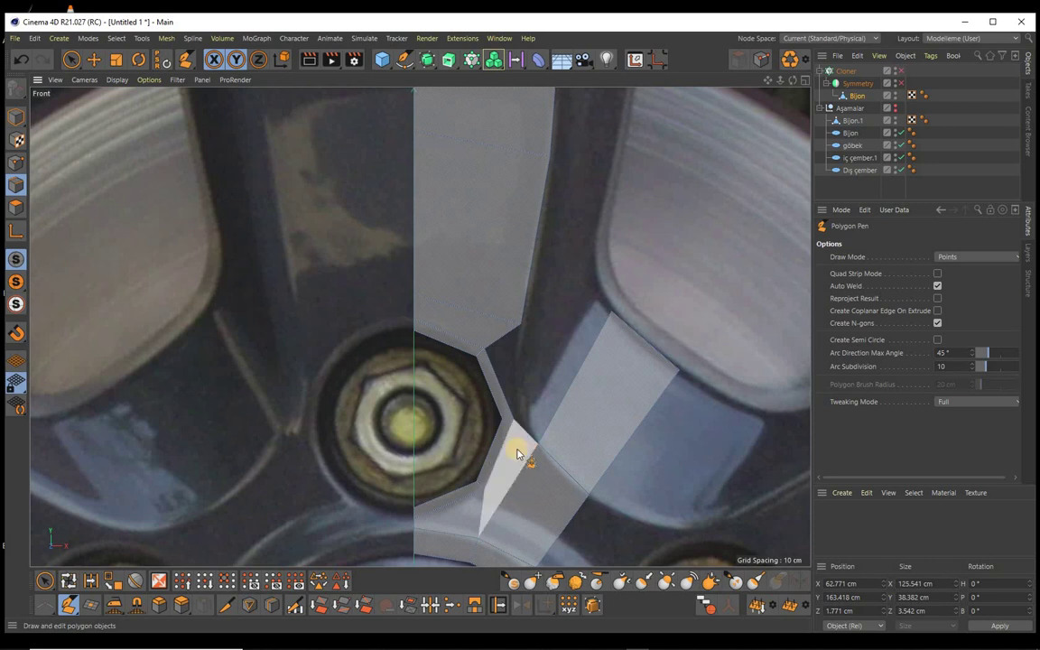
mouse_move(497, 506)
mouse_down()
mouse_move(503, 383)
mouse_move(522, 326)
mouse_move(542, 410)
mouse_move(531, 415)
mouse_up()
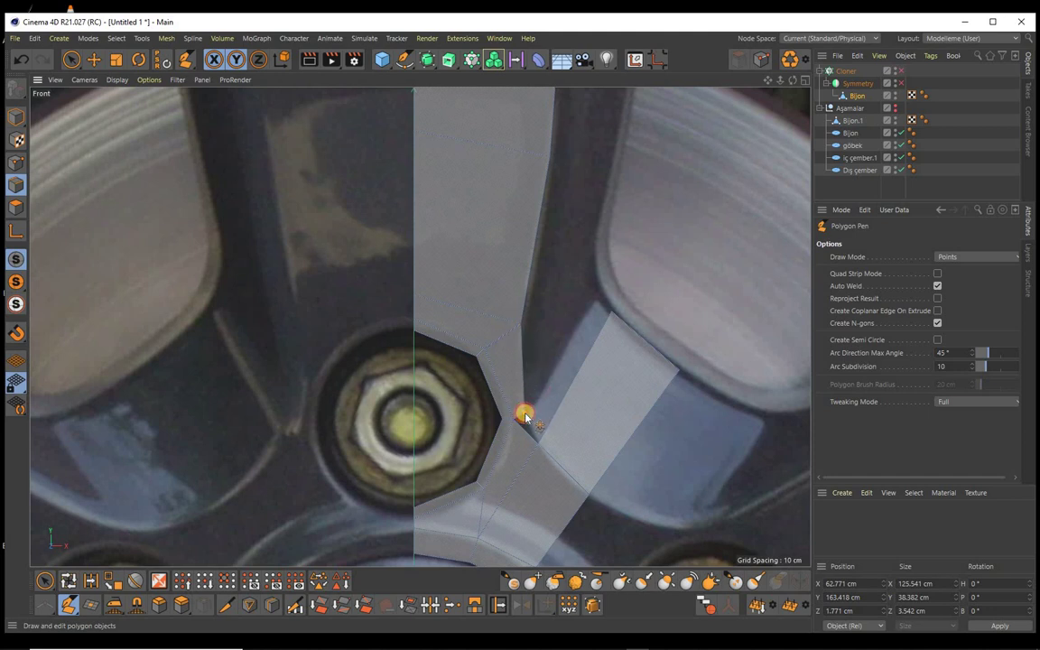
drag(529, 437, 527, 434)
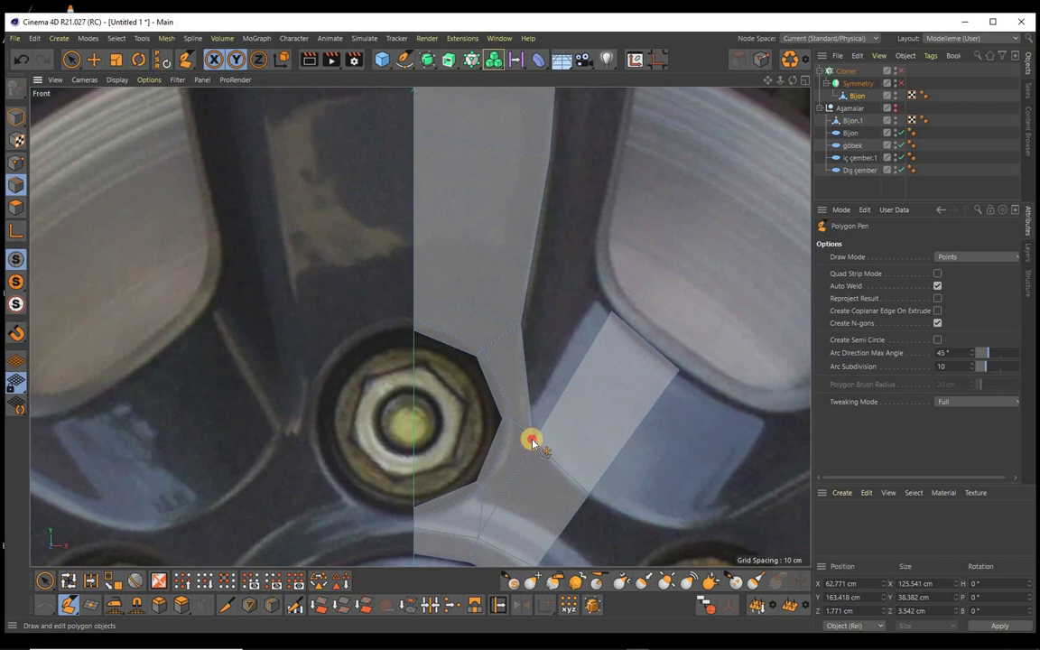
drag(532, 442, 531, 431)
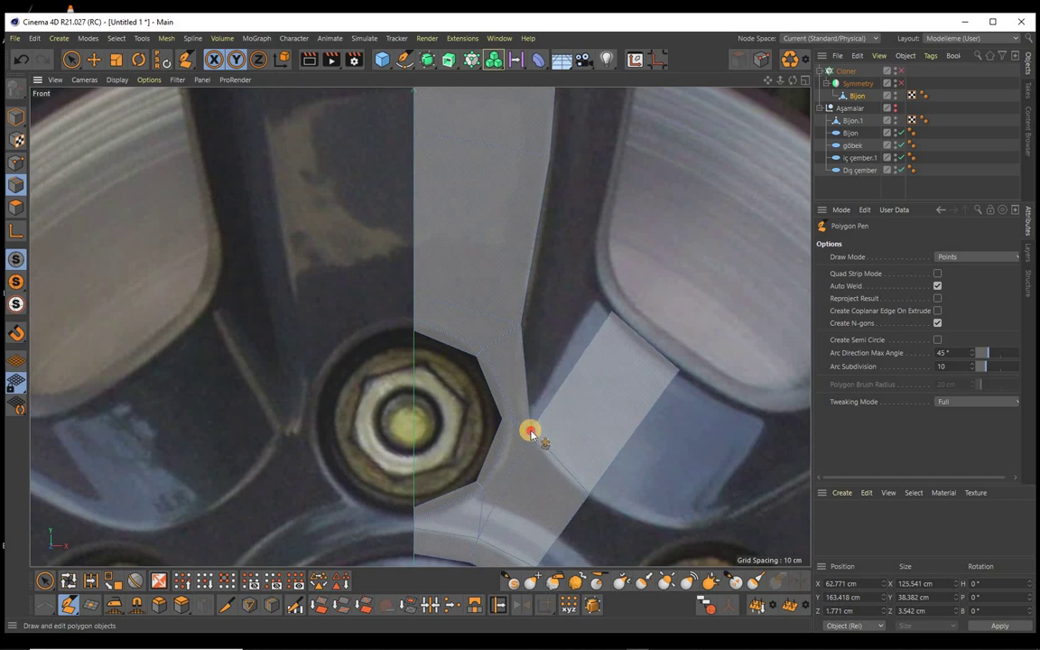
drag(511, 482, 484, 493)
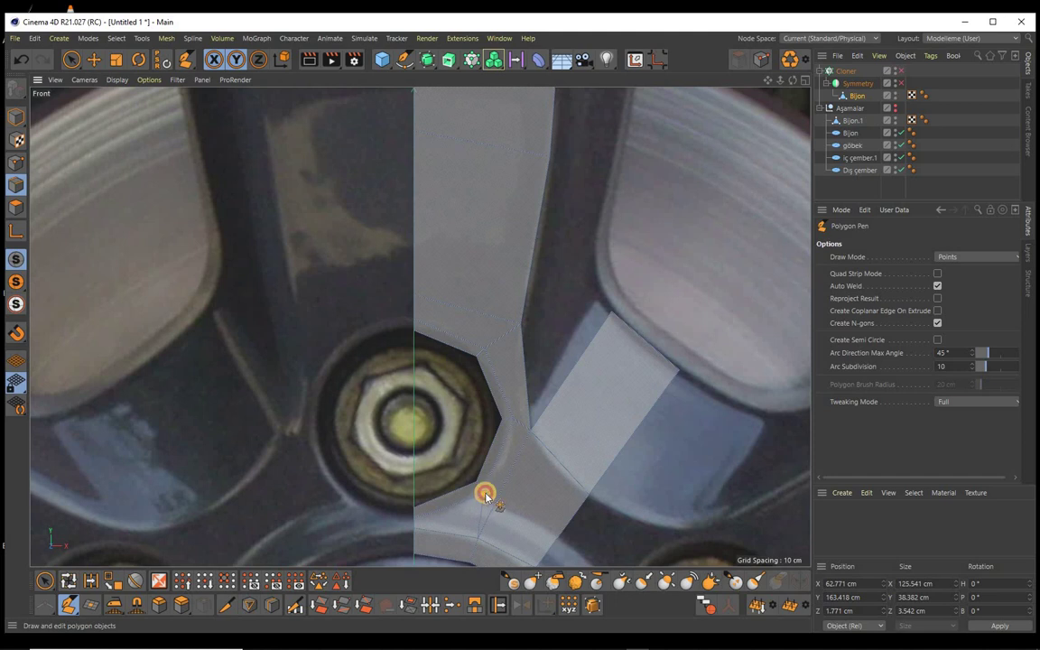
key(ctrl+z)
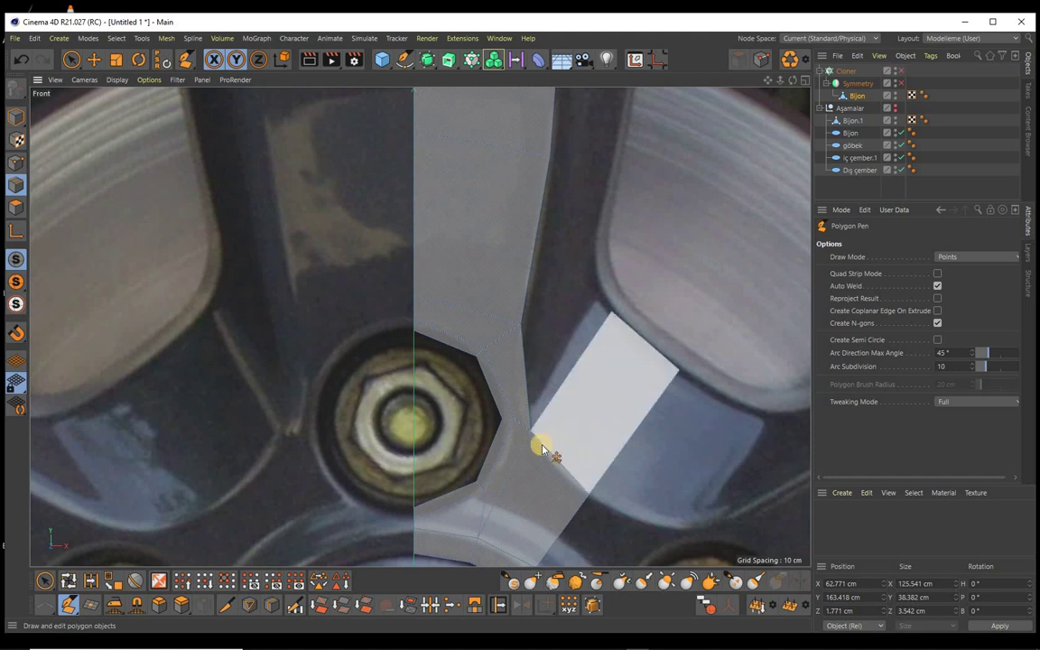
Step: Draw new polygons from the spoke's lower edge out to the symmetry line
click(488, 495)
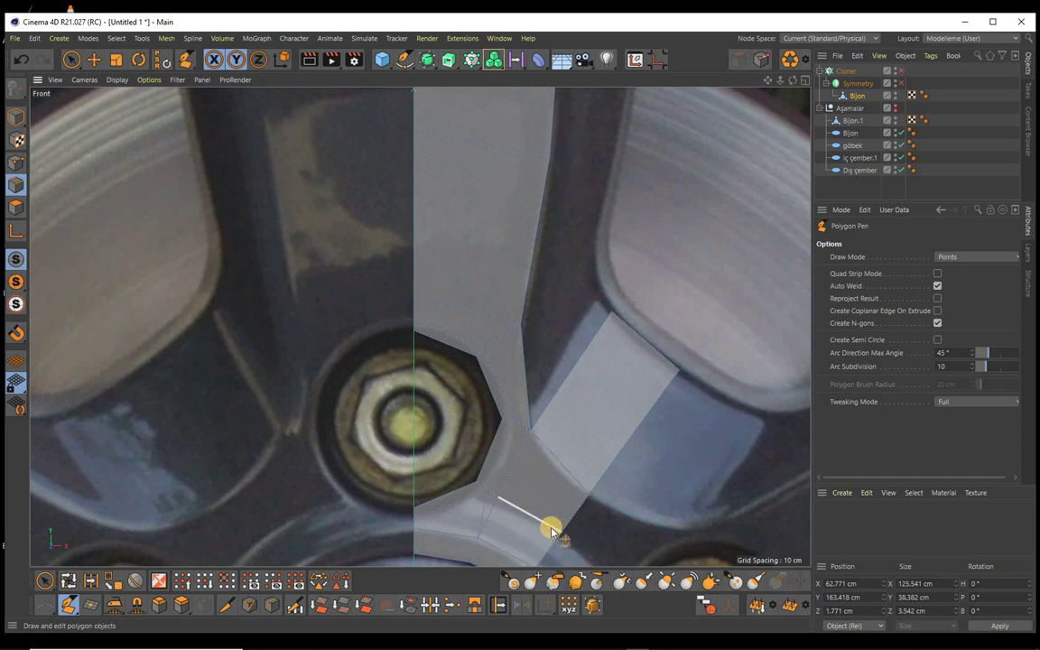
click(556, 531)
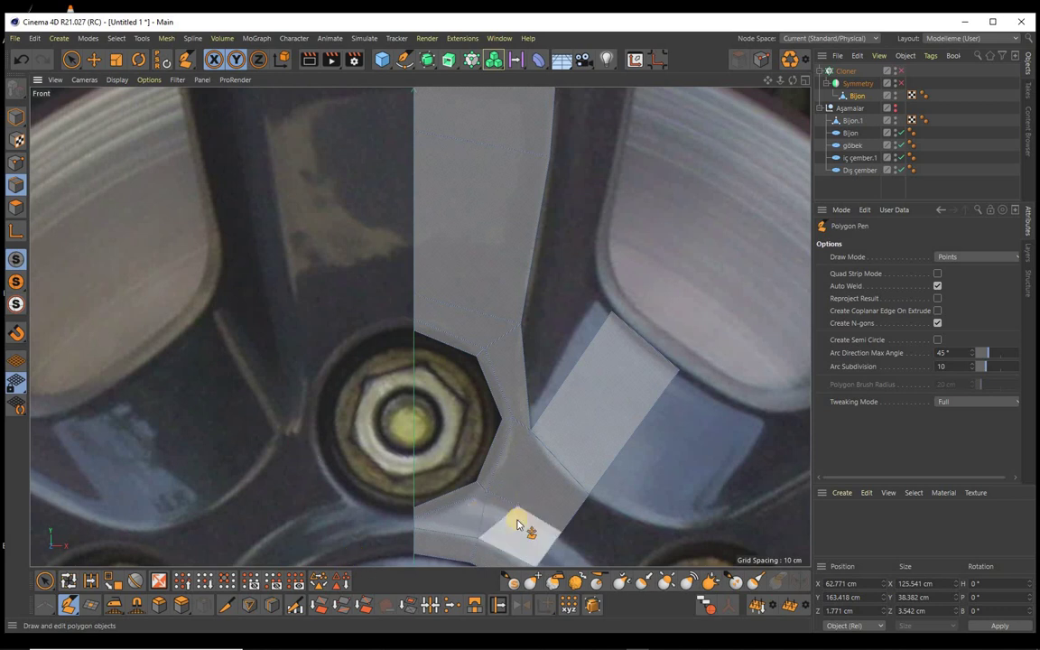
click(416, 522)
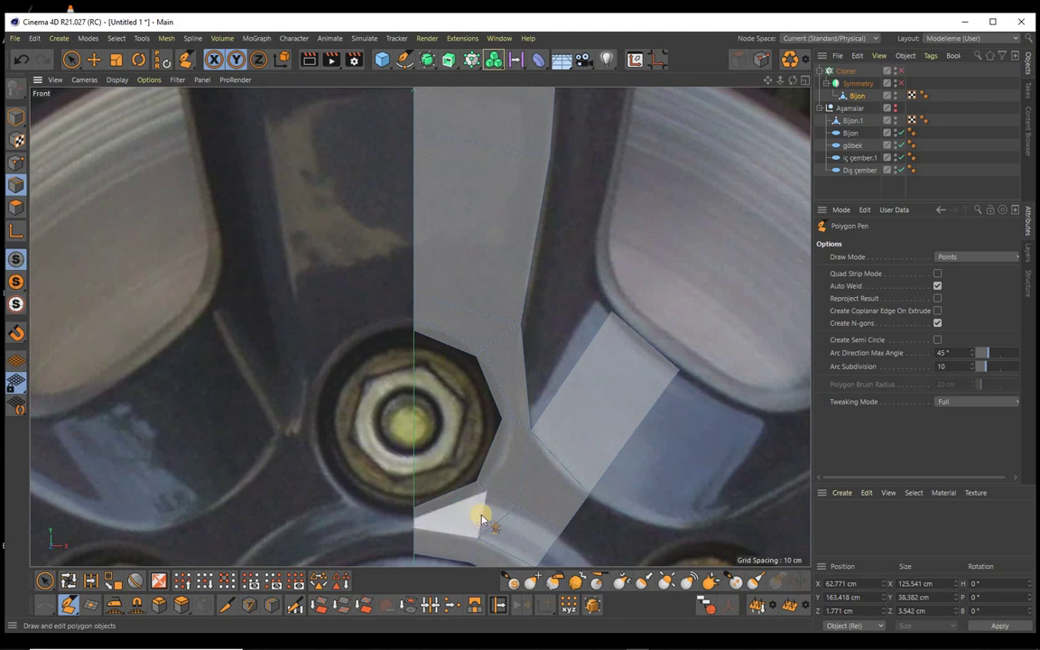
click(482, 515)
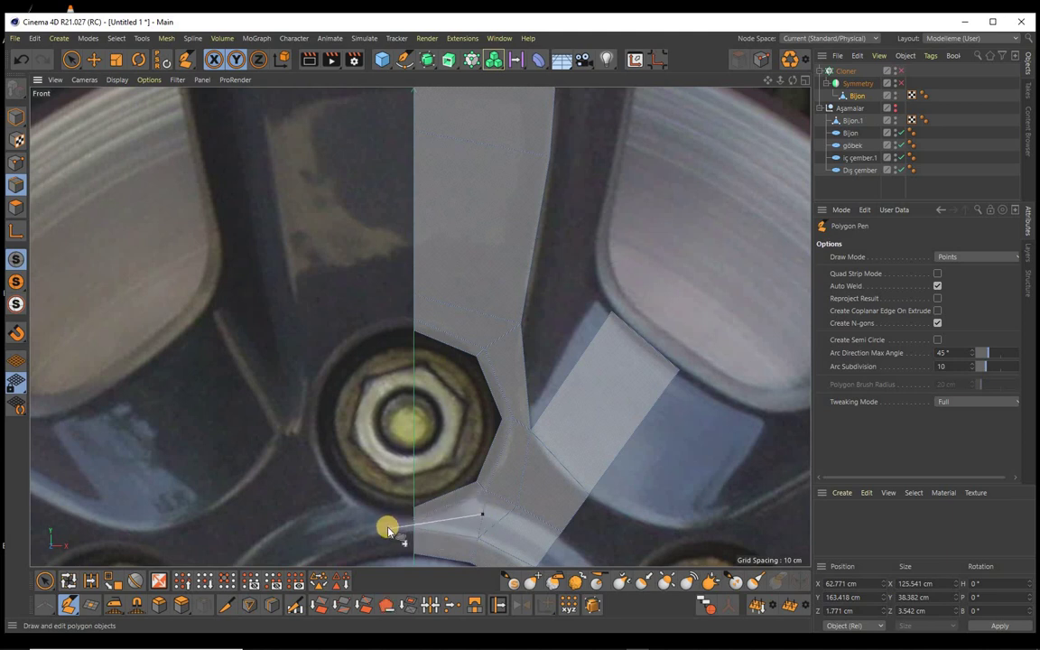
click(390, 528)
click(484, 517)
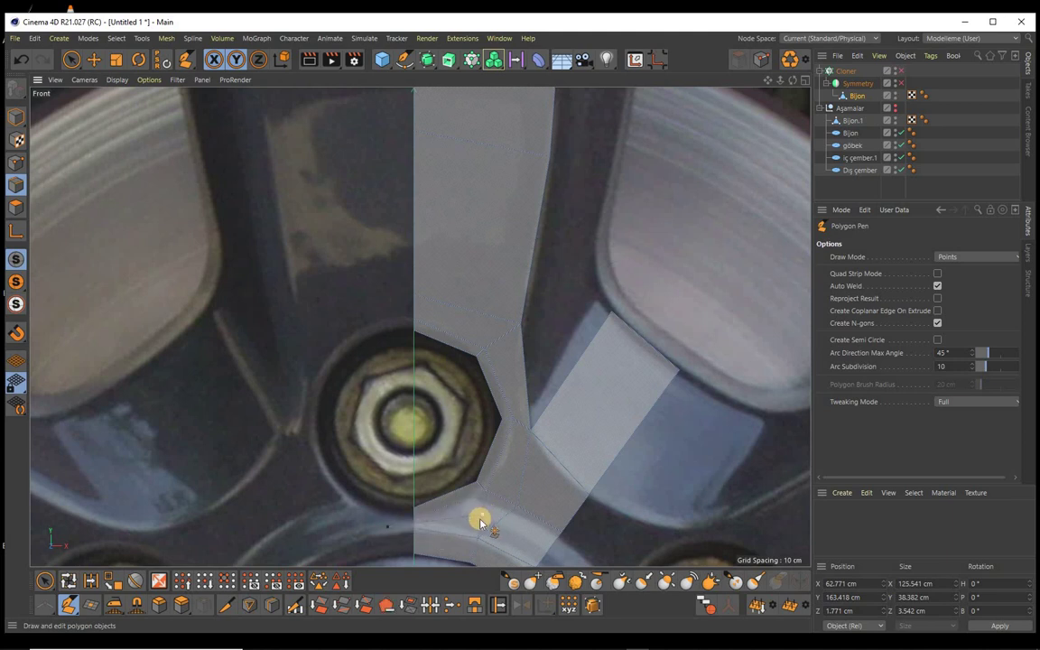
key(space)
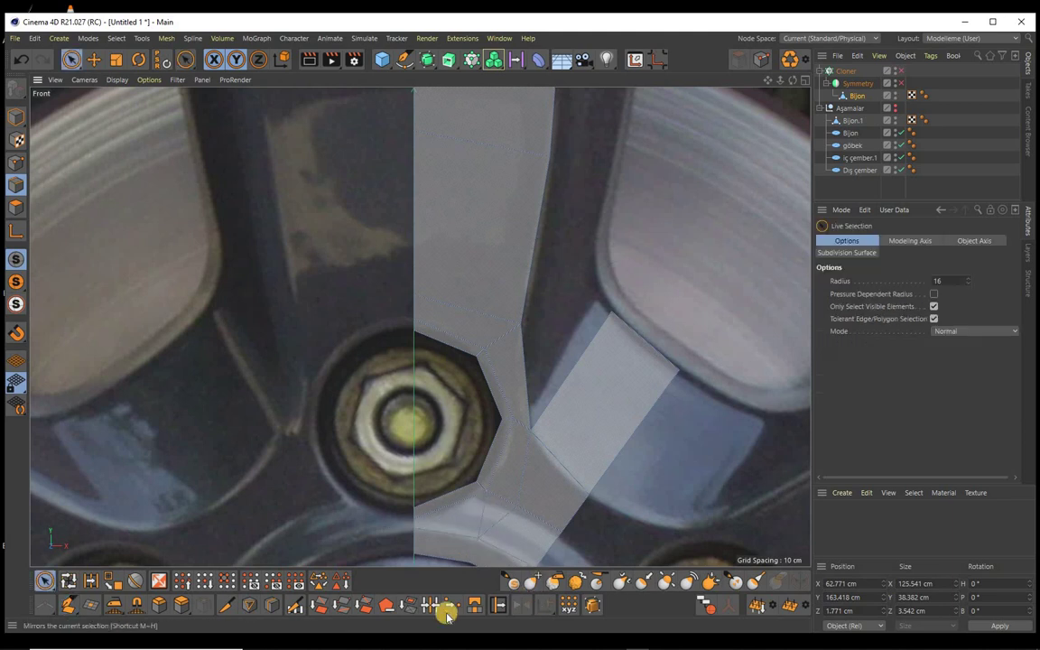
Step: Line-cut from the spoke's lower base vertex across to the symmetry line
click(227, 605)
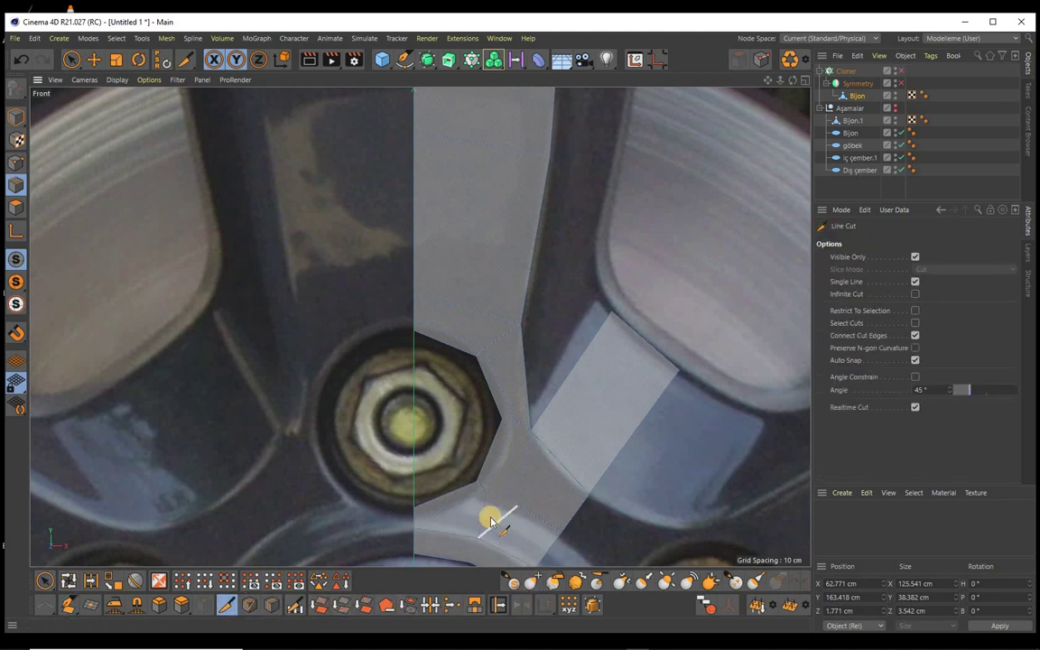
click(482, 517)
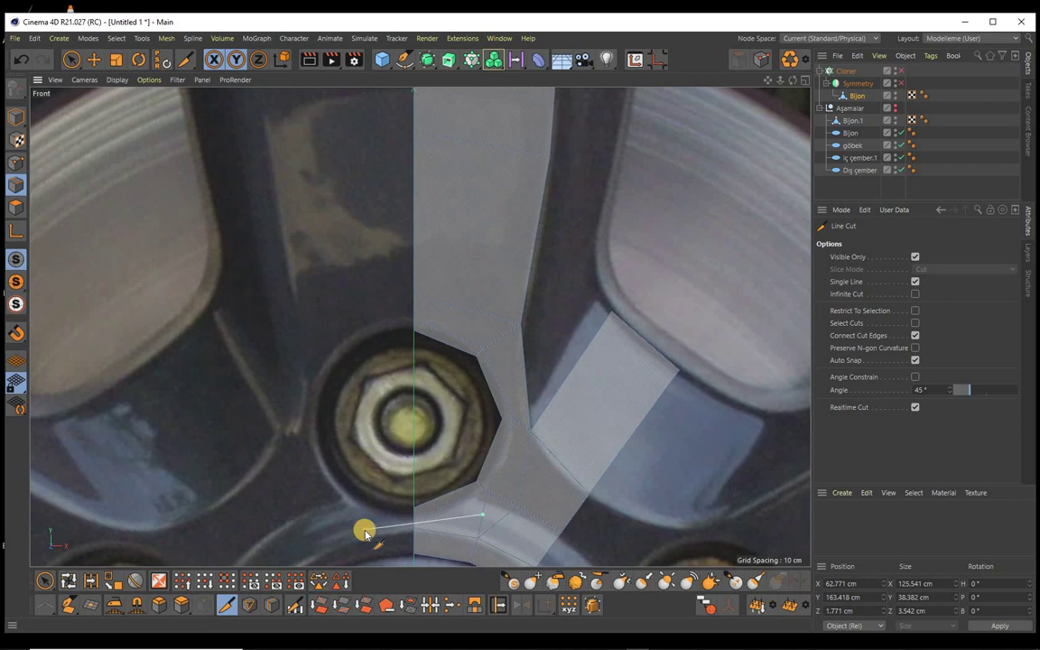
click(366, 530)
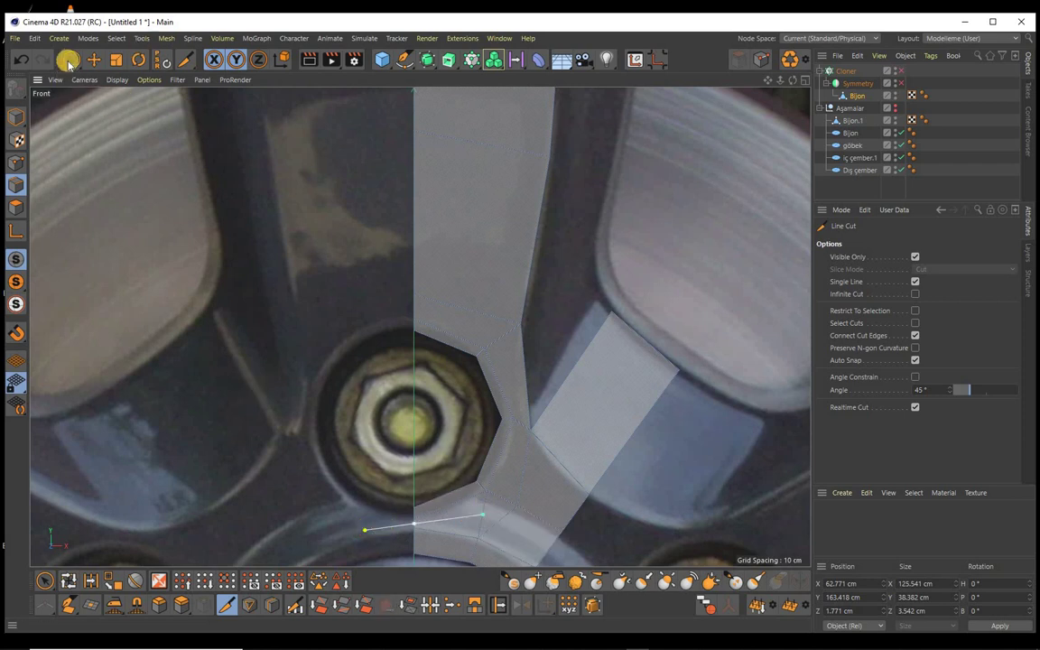
key(space)
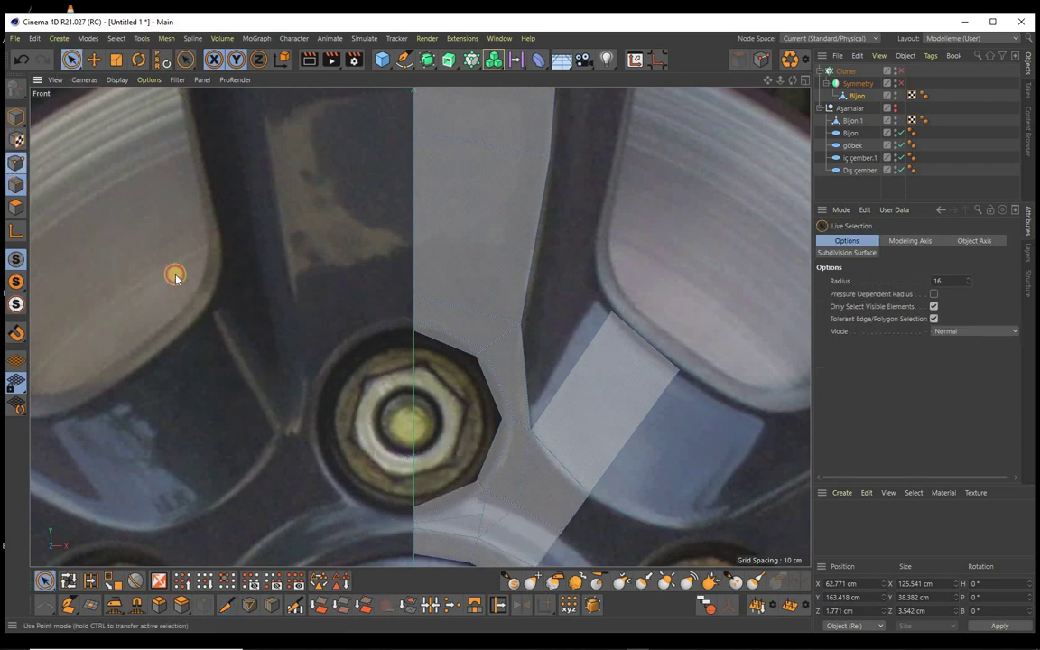
click(137, 604)
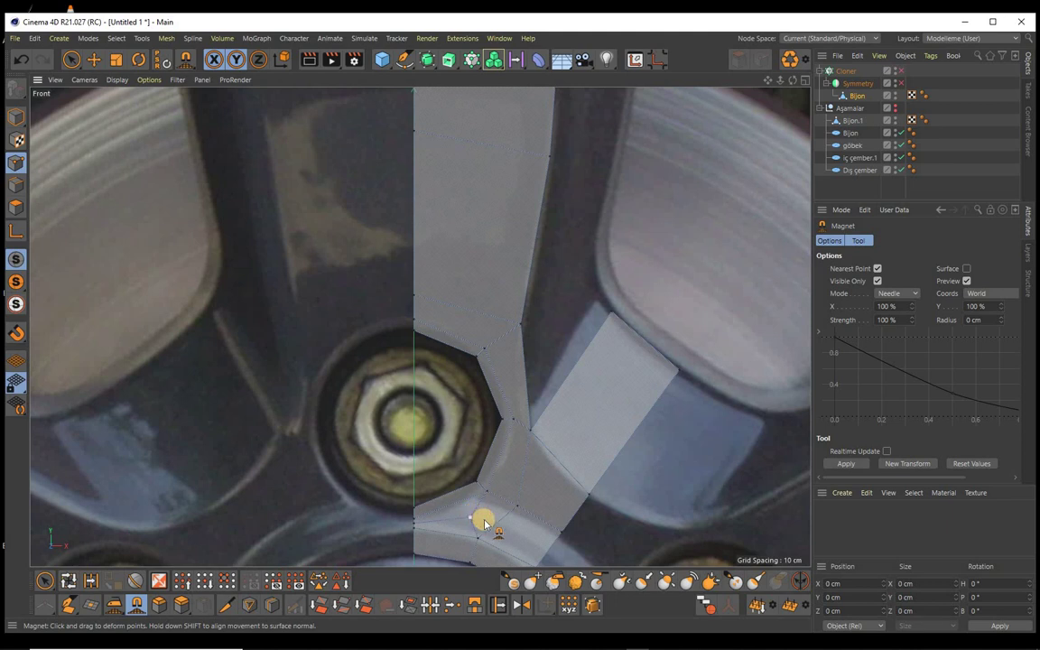
Step: Close a new polygon at the spoke's lower left with the Polygon Pen
click(68, 604)
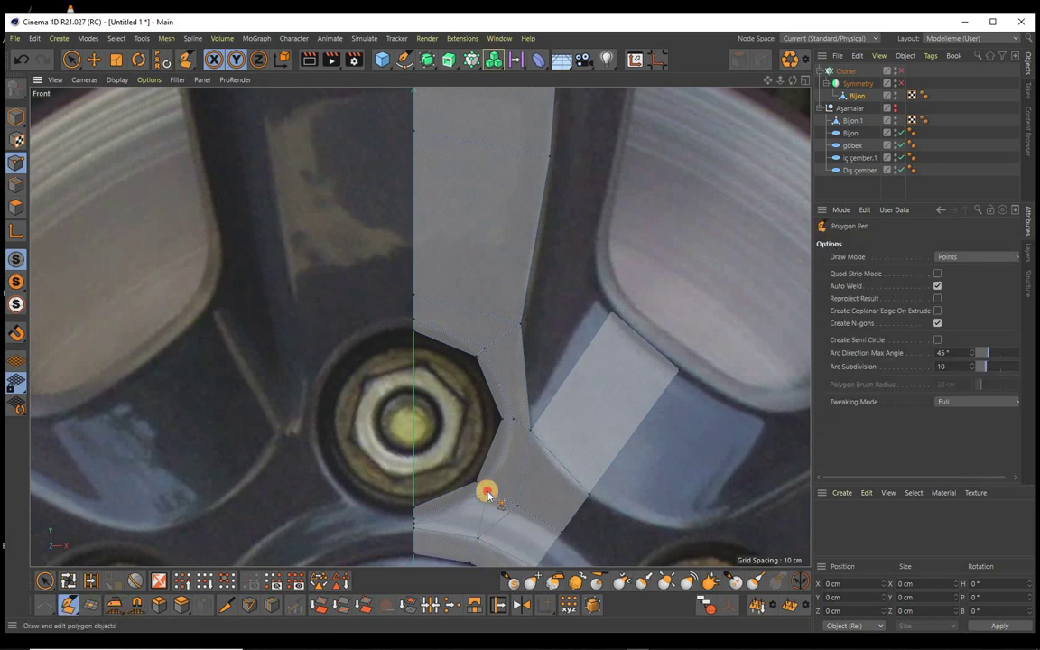
click(487, 493)
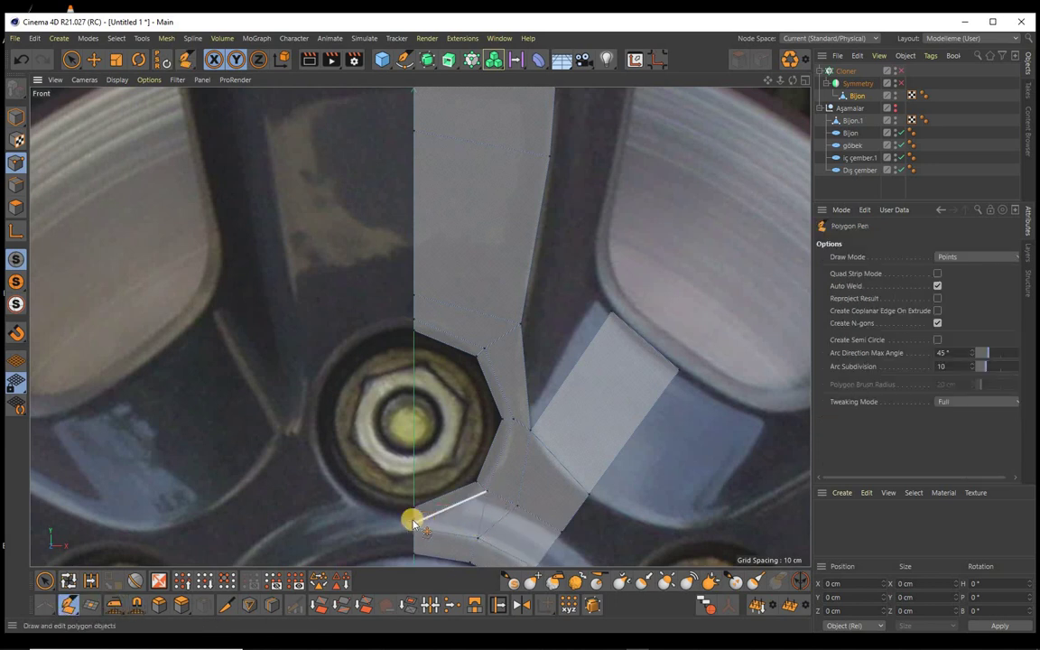
click(416, 518)
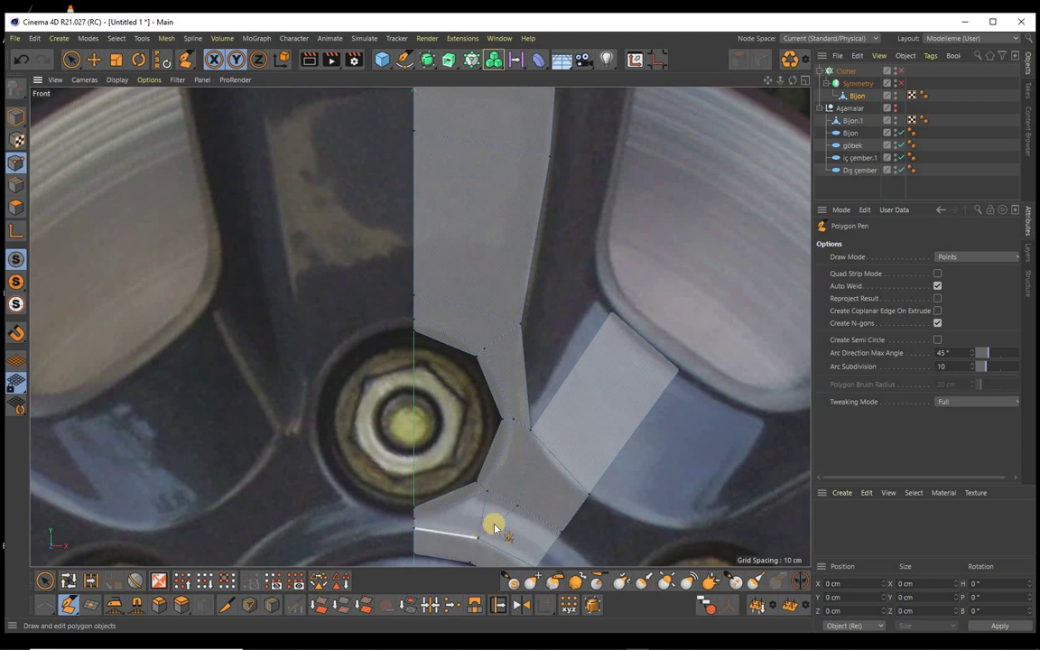
click(485, 516)
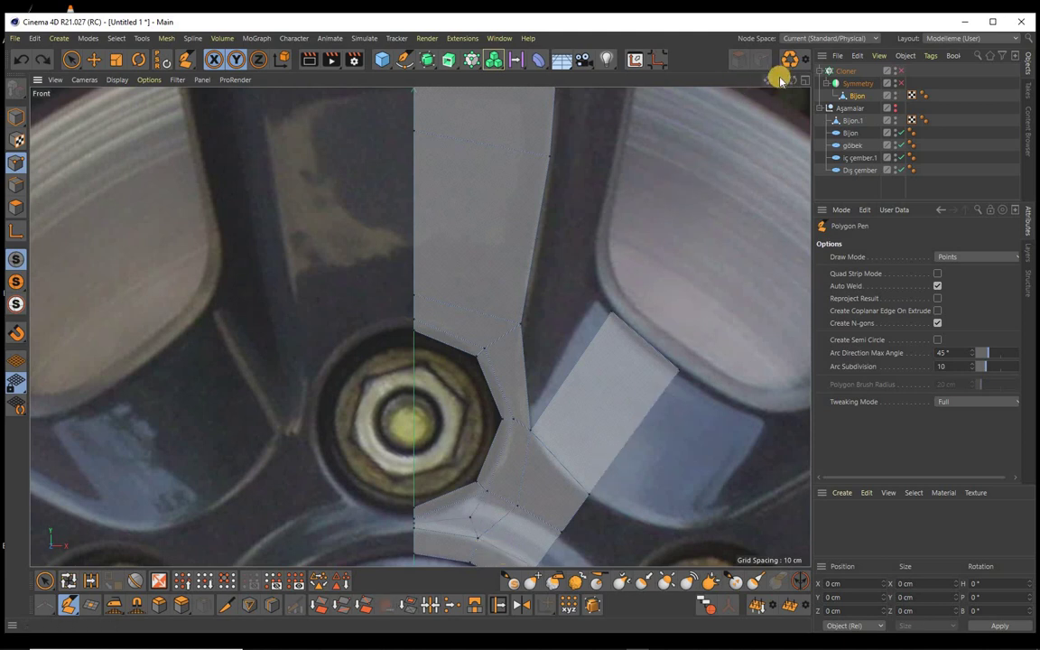
Step: Bring the hub into view and select an edge on the angled spoke strip in Edge mode
scroll(519, 325, down, 1)
scroll(519, 325, down, 3)
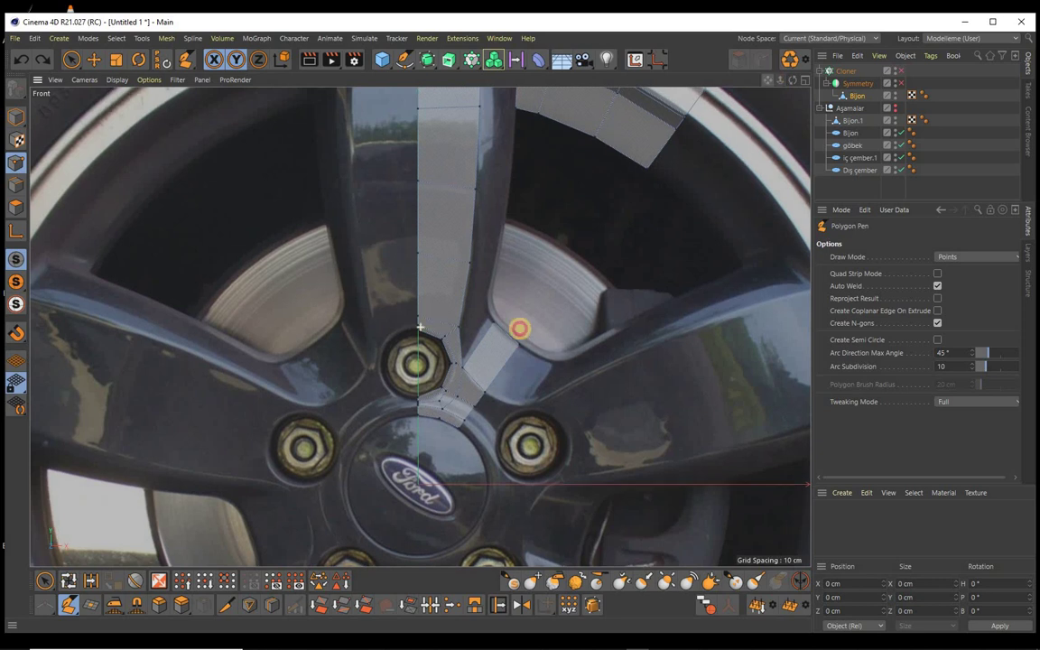
scroll(519, 325, up, 2)
scroll(519, 325, down, 1)
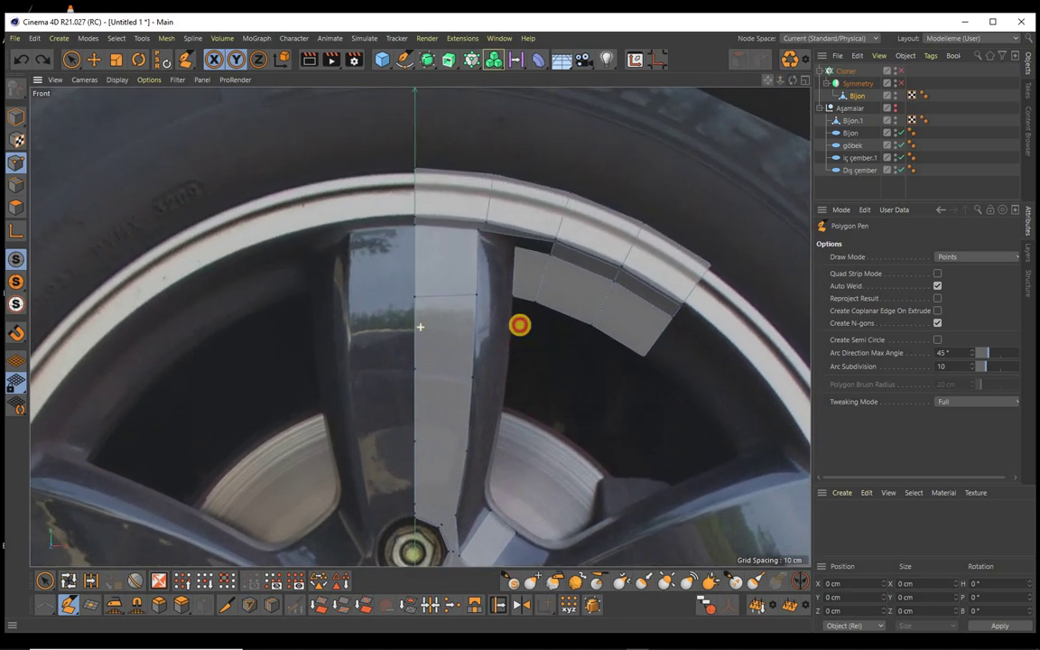
scroll(519, 325, down, 1)
alt+middle_drag(519, 325, 510, 386)
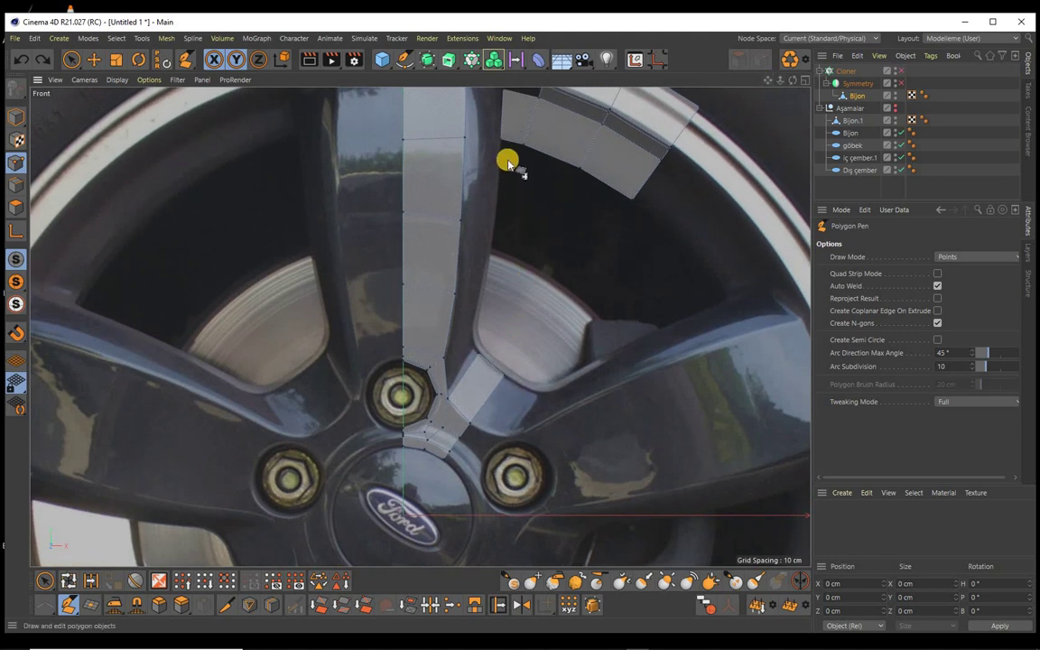
click(95, 60)
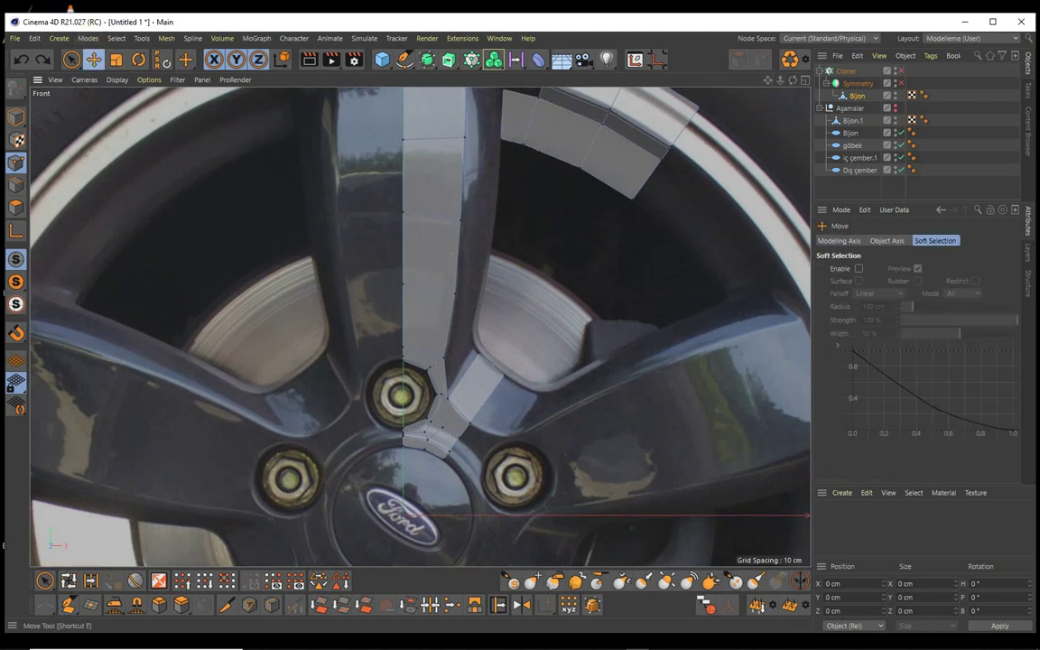
click(15, 207)
click(527, 120)
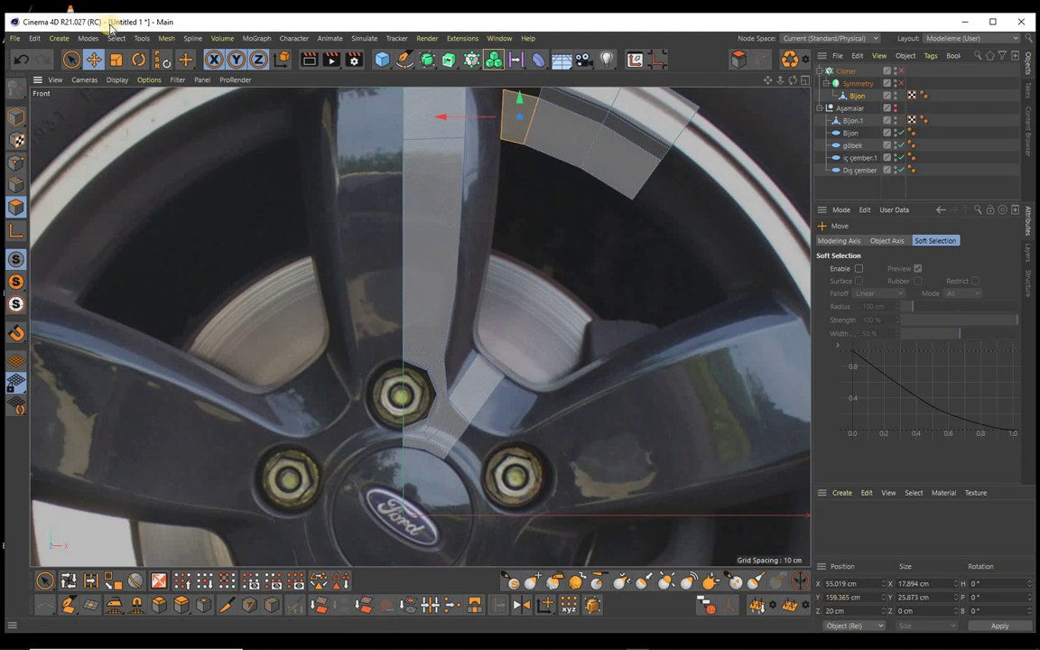
click(14, 185)
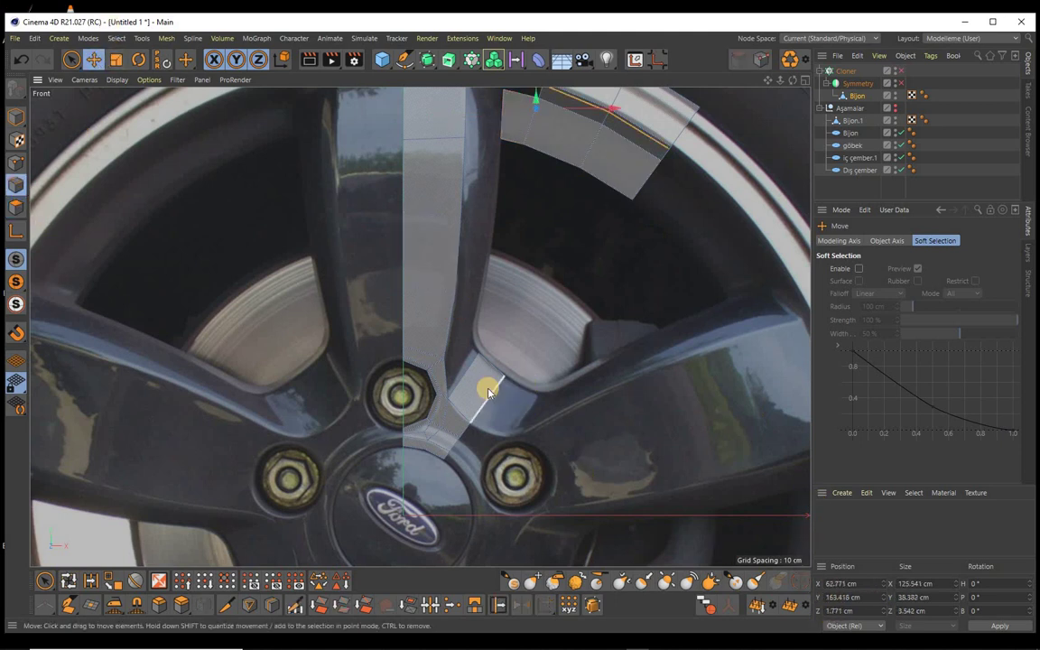
click(487, 372)
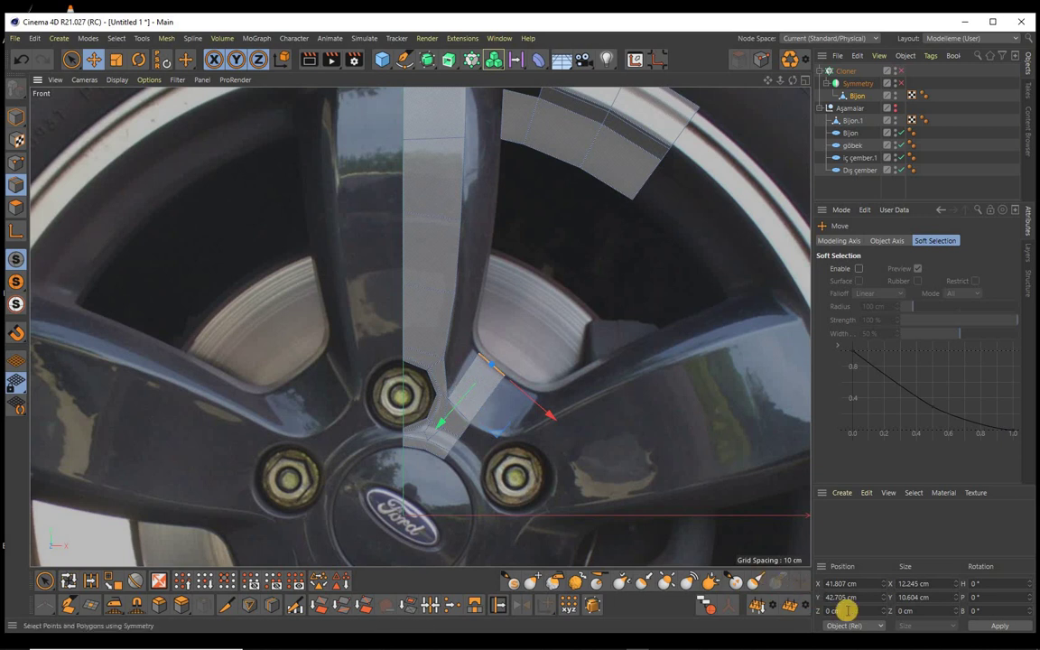
Step: In Perspective view, select the column of four edges along the spoke's inner side
key(F1)
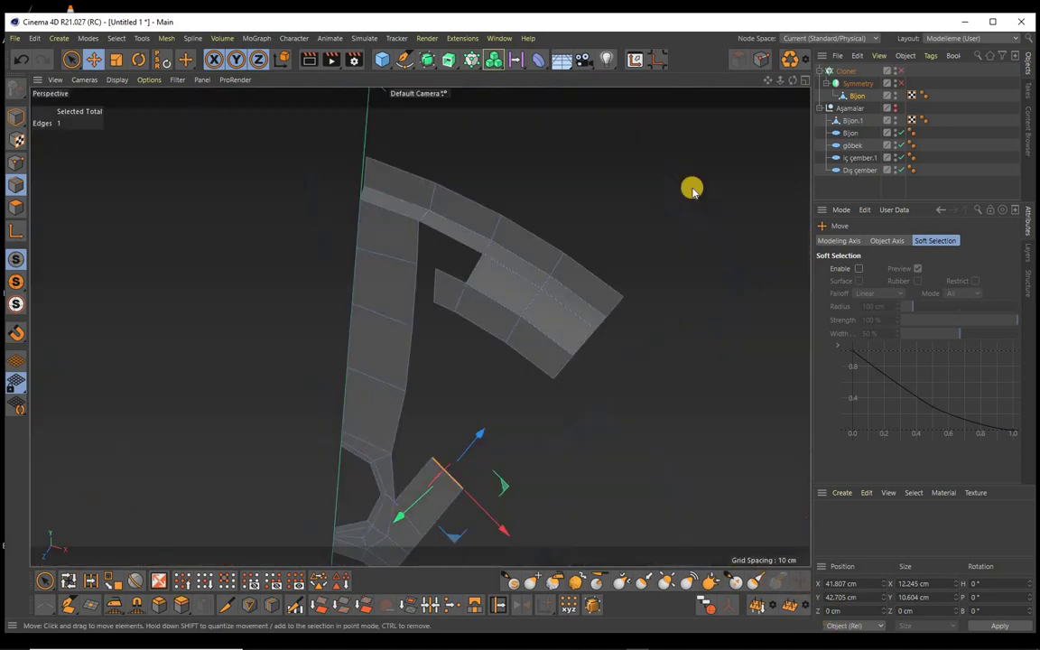
alt+drag(519, 325, 520, 325)
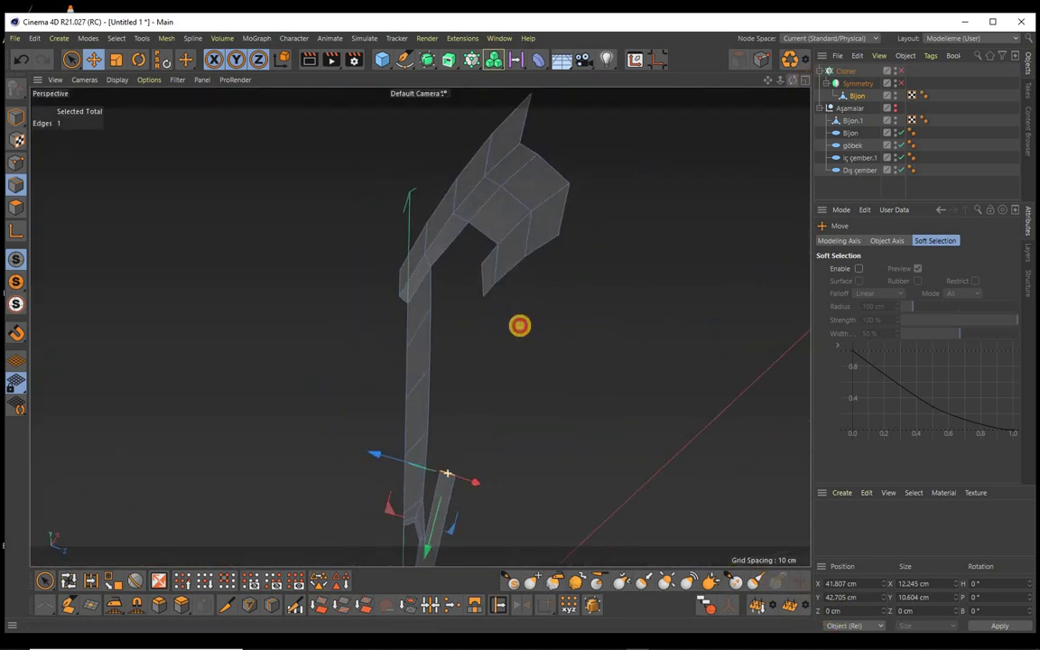
scroll(520, 325, up, 3)
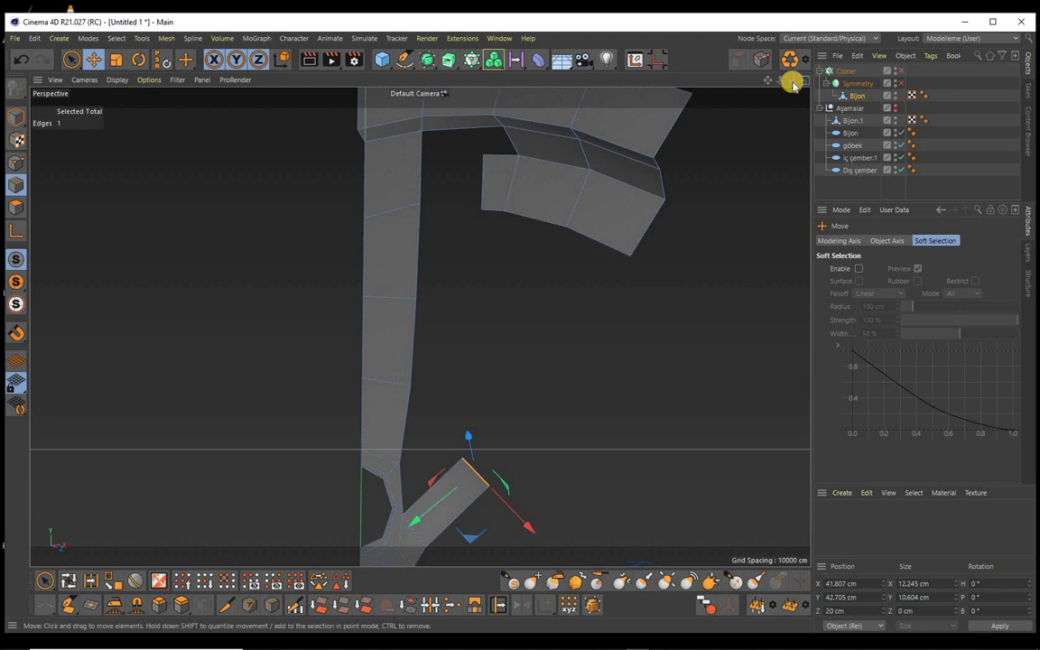
mouse_move(791, 81)
mouse_down()
mouse_move(519, 325)
mouse_move(530, 342)
mouse_up()
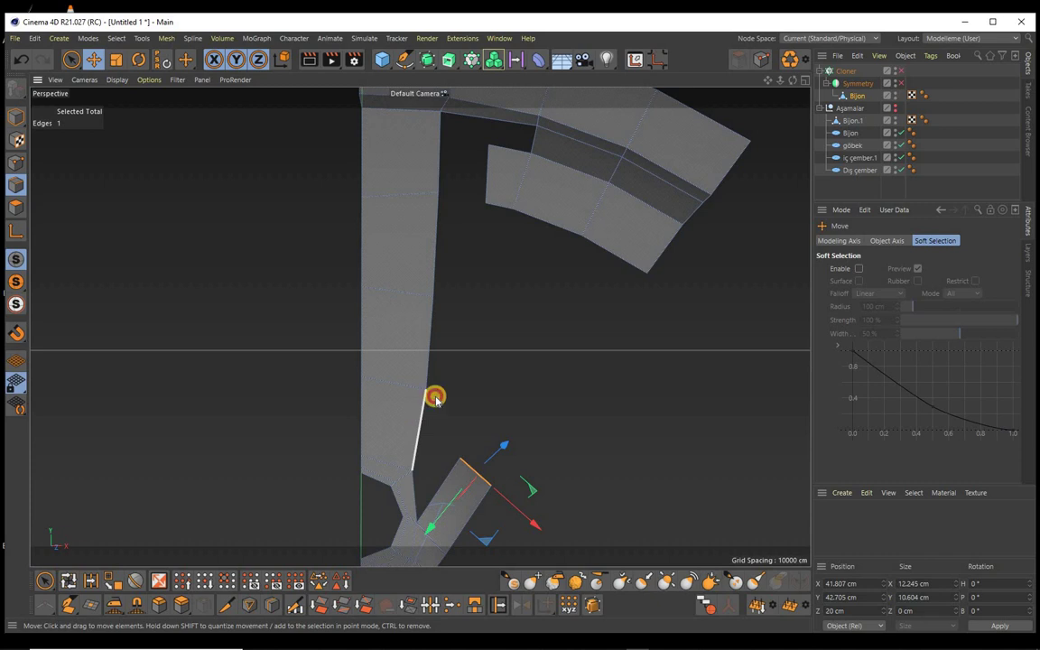
click(420, 406)
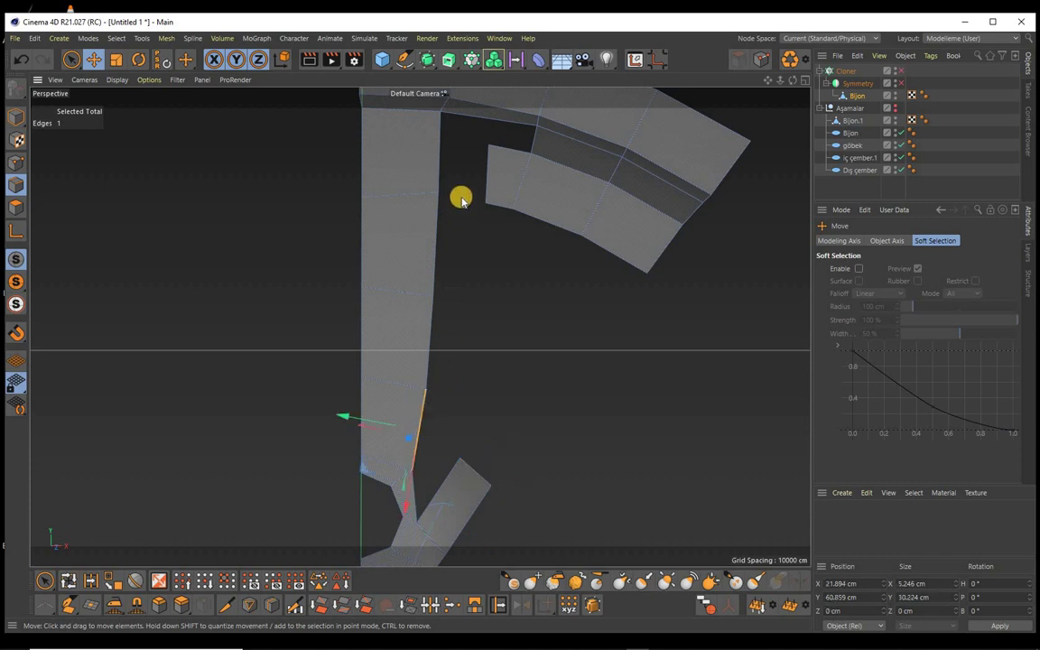
shift+click(440, 155)
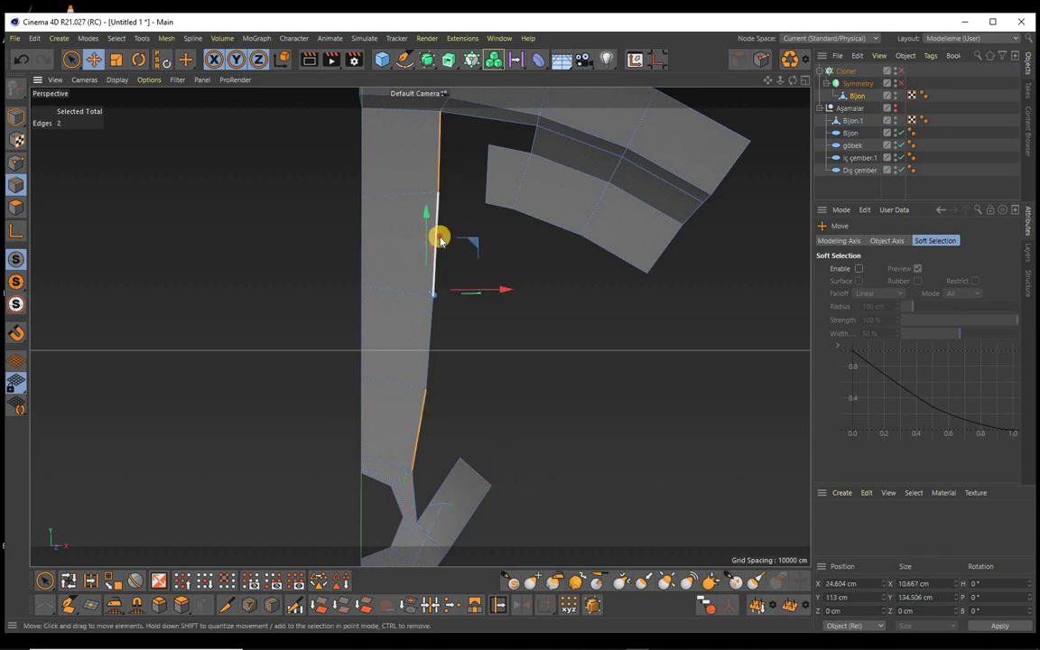
shift+click(440, 240)
shift+click(427, 362)
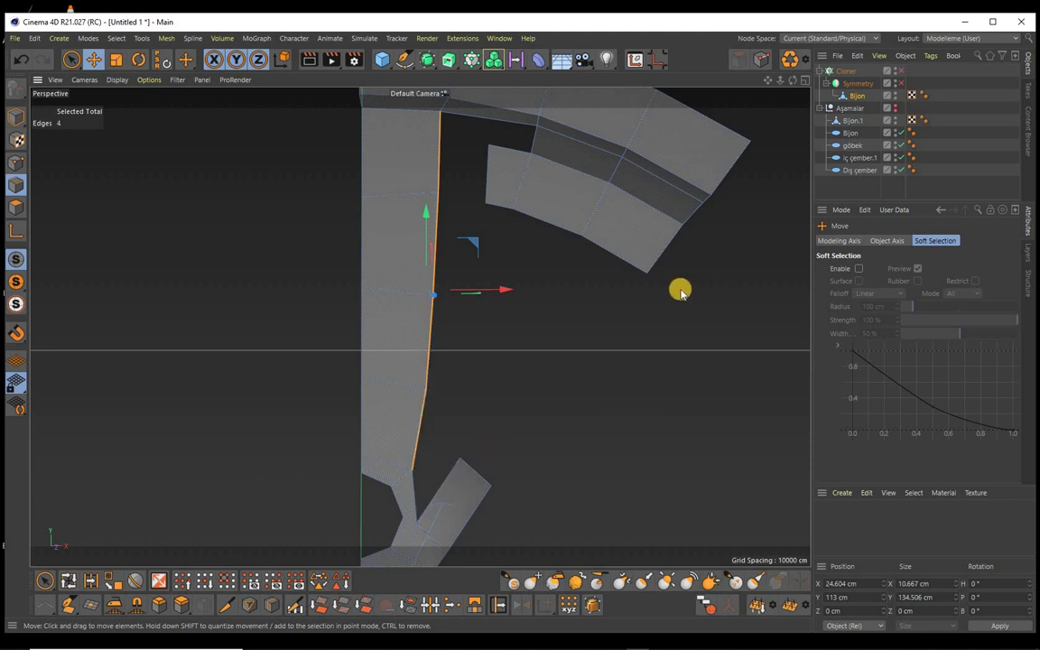
Step: Move the edge column outward and set its Z position to 20 cm
drag(506, 290, 540, 294)
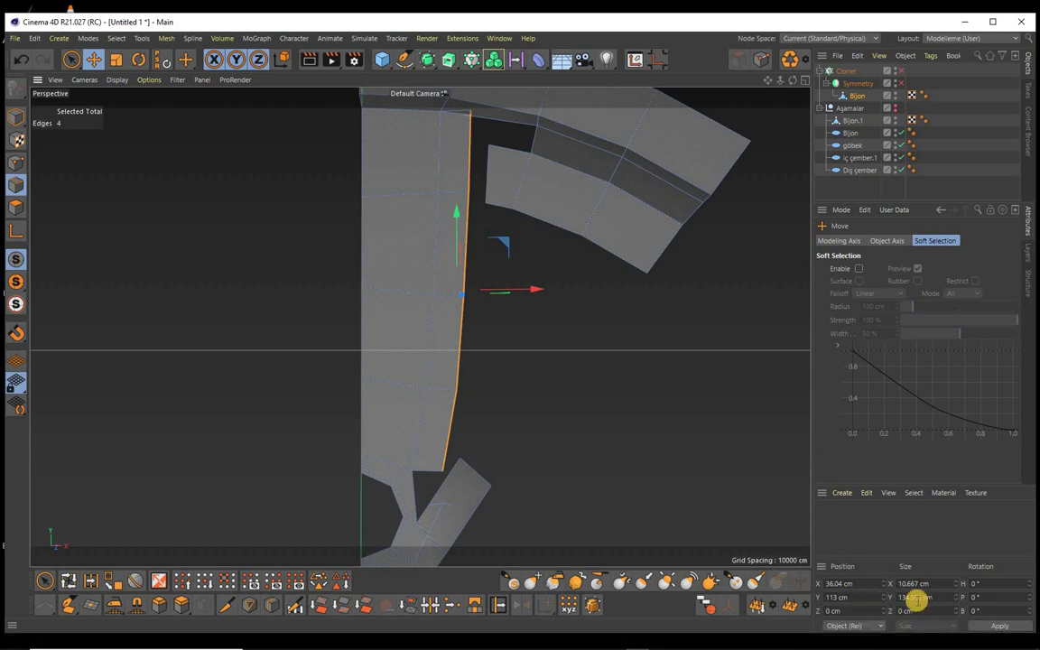
click(842, 610)
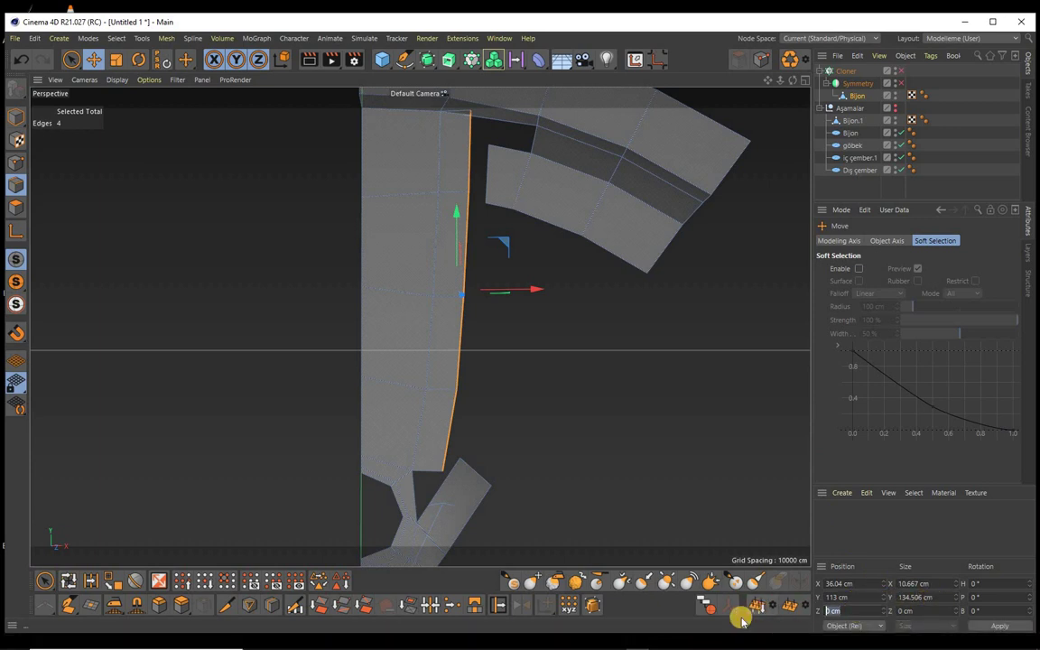
text(320)
key(Return)
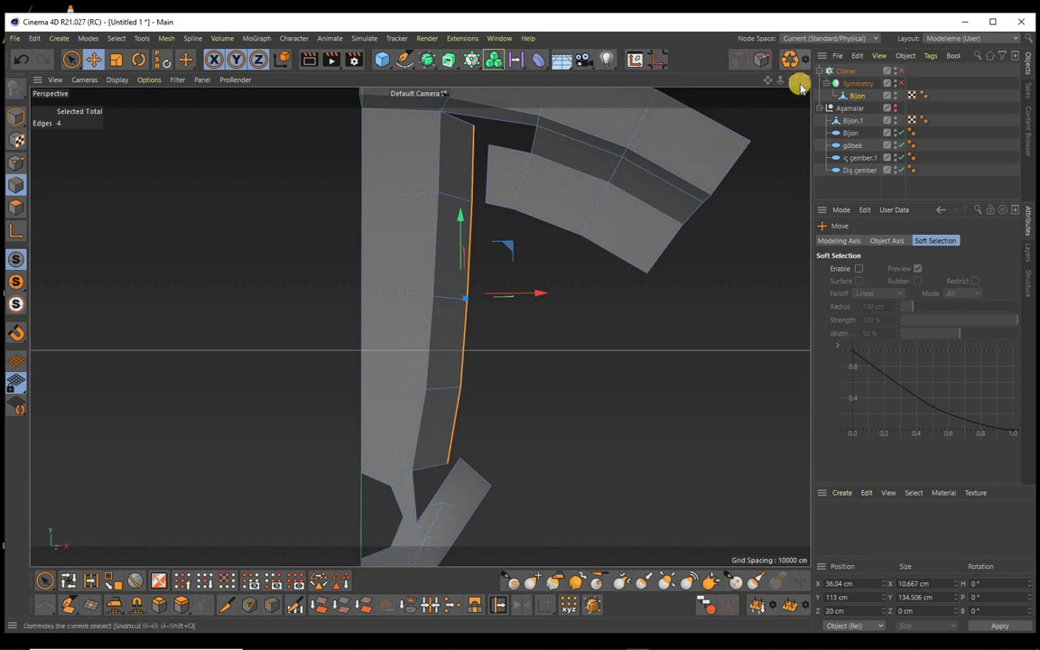
alt+drag(520, 325, 519, 325)
key(F4)
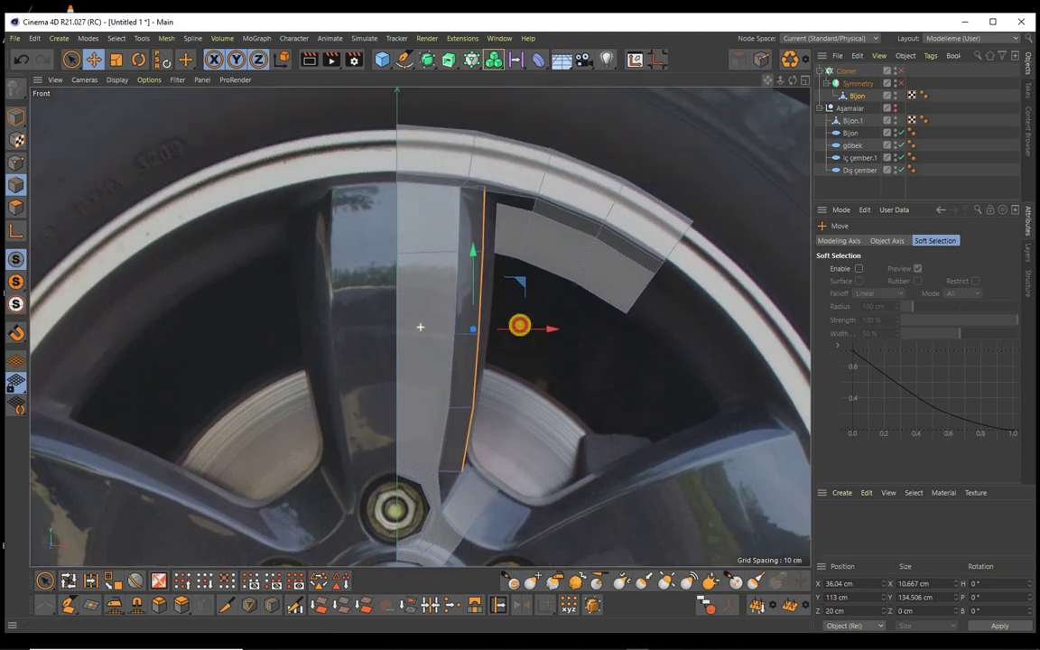
Step: Magnet-pull the inner edge's points onto the photo's spoke curve, with Visible Only off
alt+middle_drag(519, 324, 523, 352)
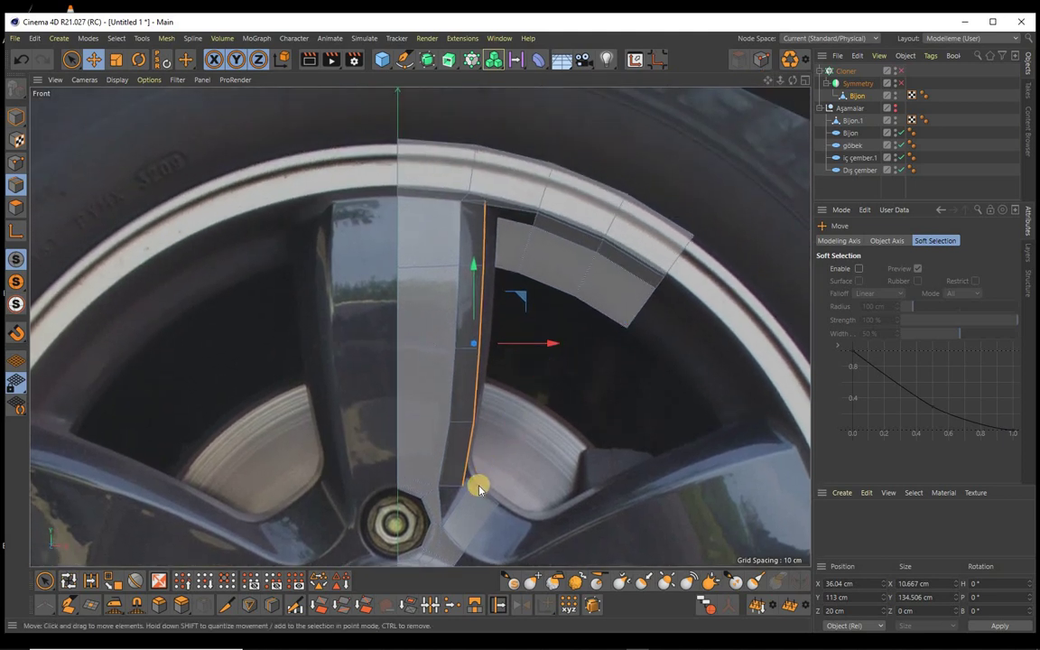
click(136, 606)
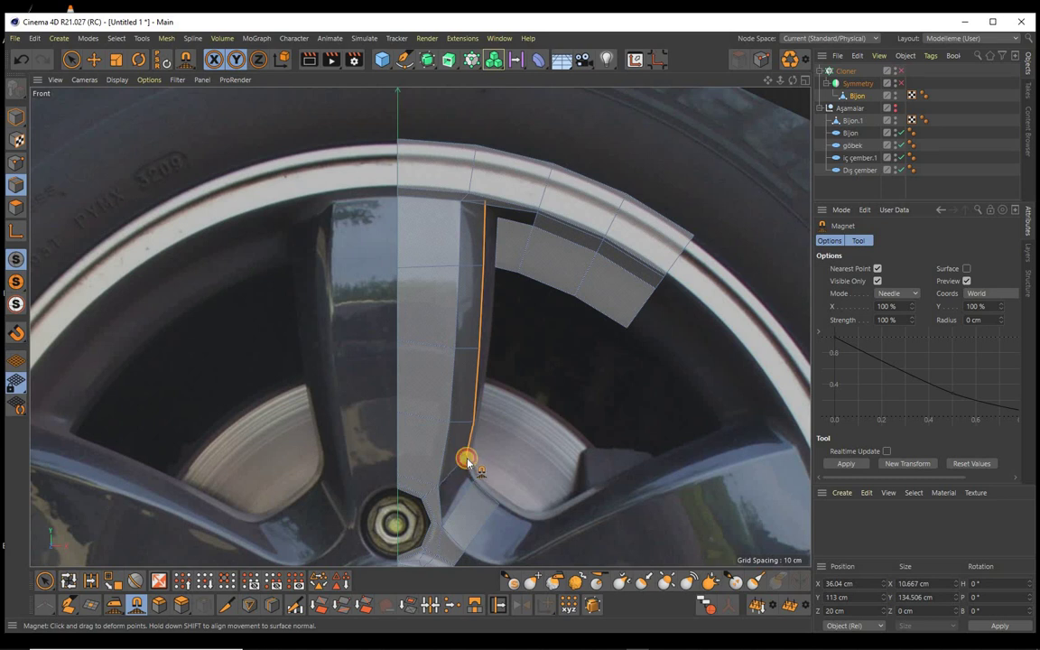
drag(480, 346, 489, 351)
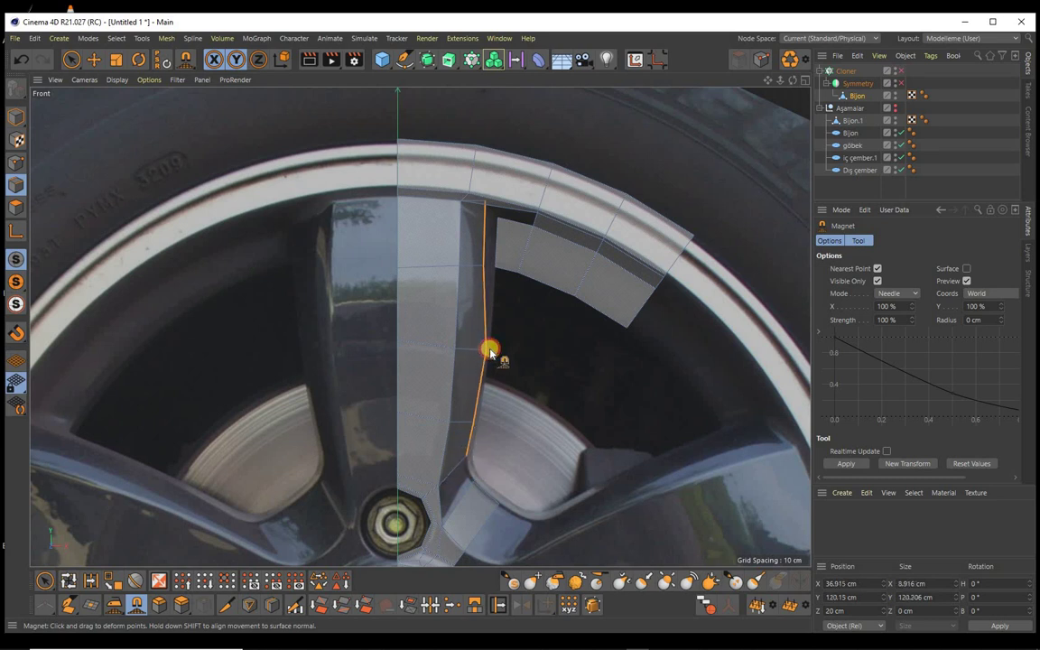
drag(483, 263, 493, 266)
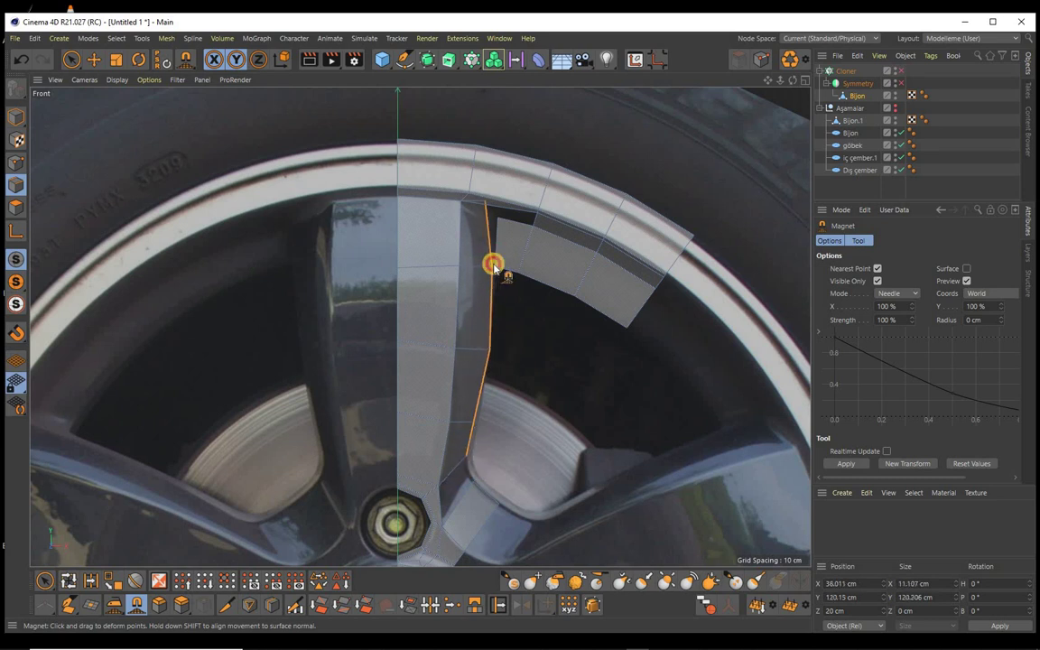
drag(483, 202, 534, 214)
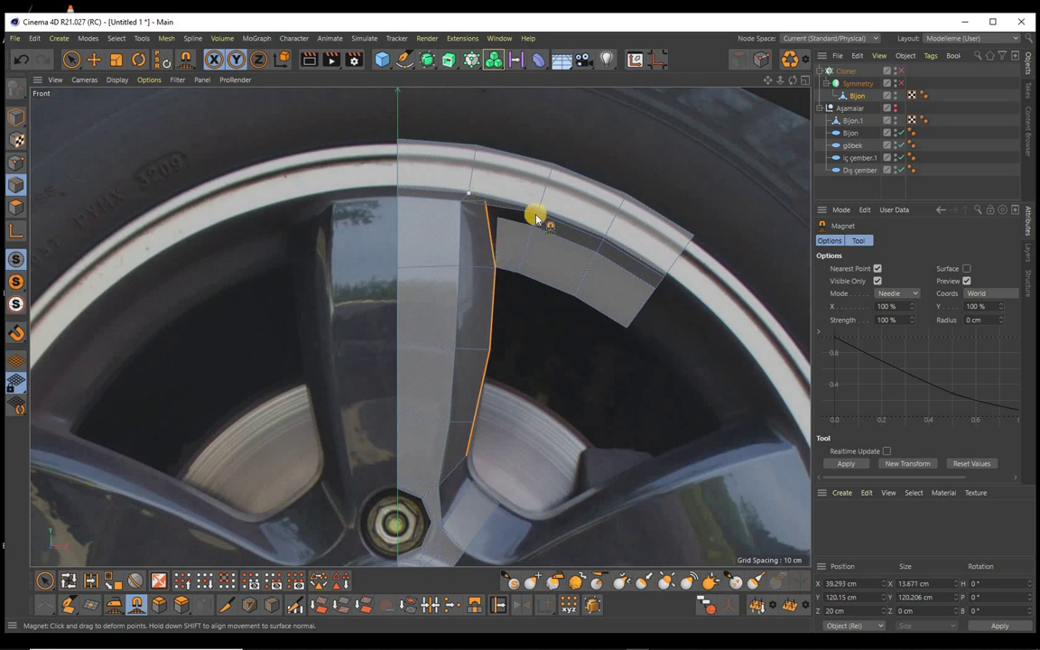
click(878, 281)
drag(496, 218, 498, 228)
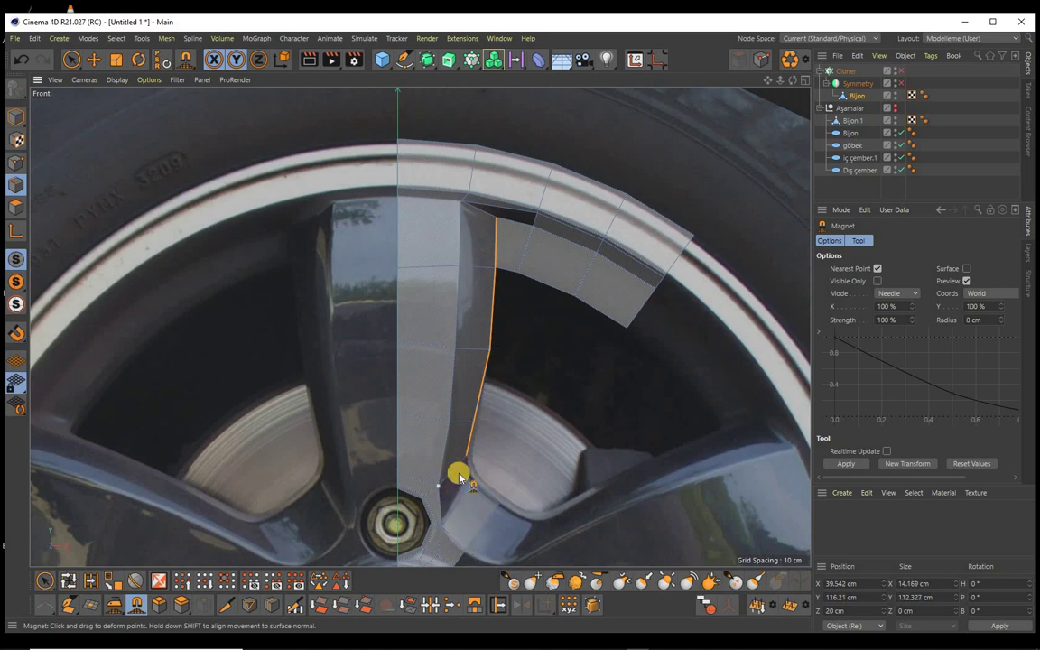
Step: Slide the spoke's inner edge inward by -19.2 cm and bridge the spoke top to the rim strip
click(496, 605)
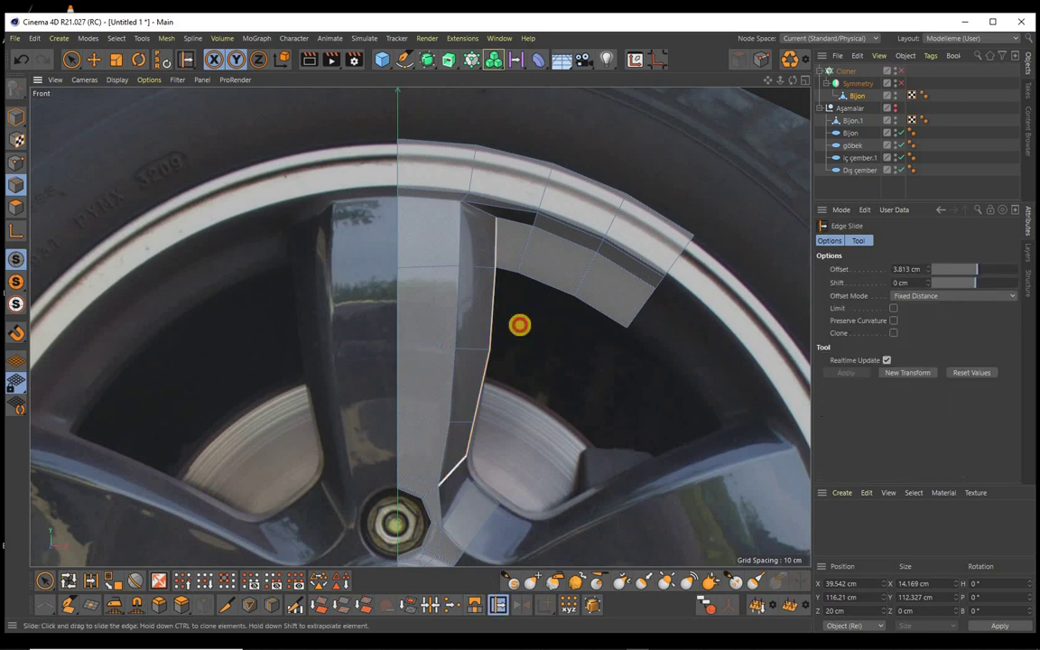
drag(453, 447, 459, 471)
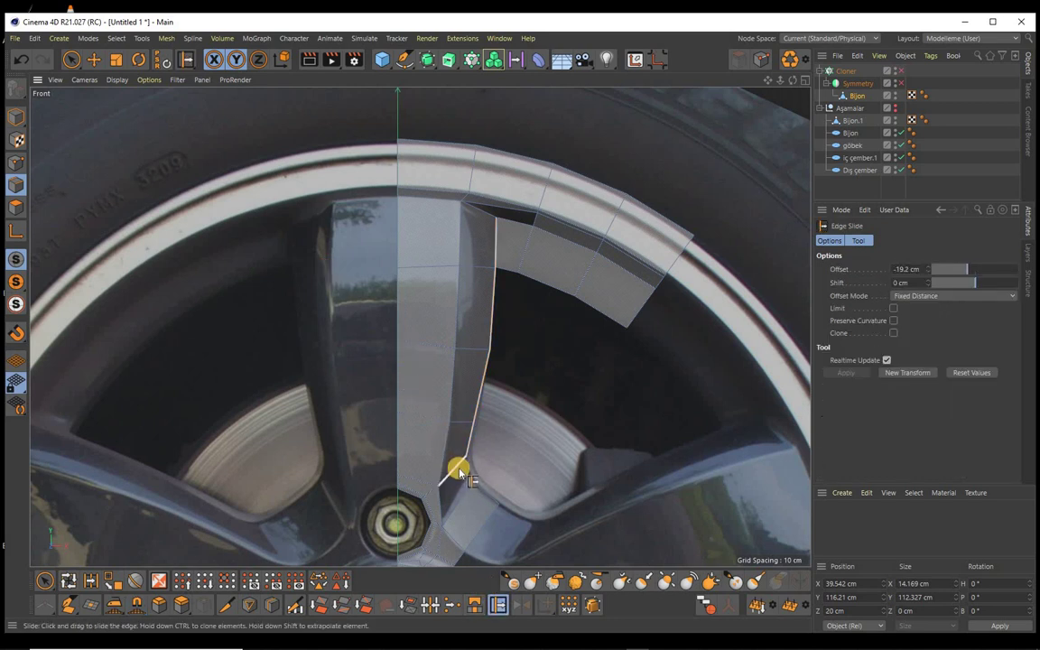
click(476, 604)
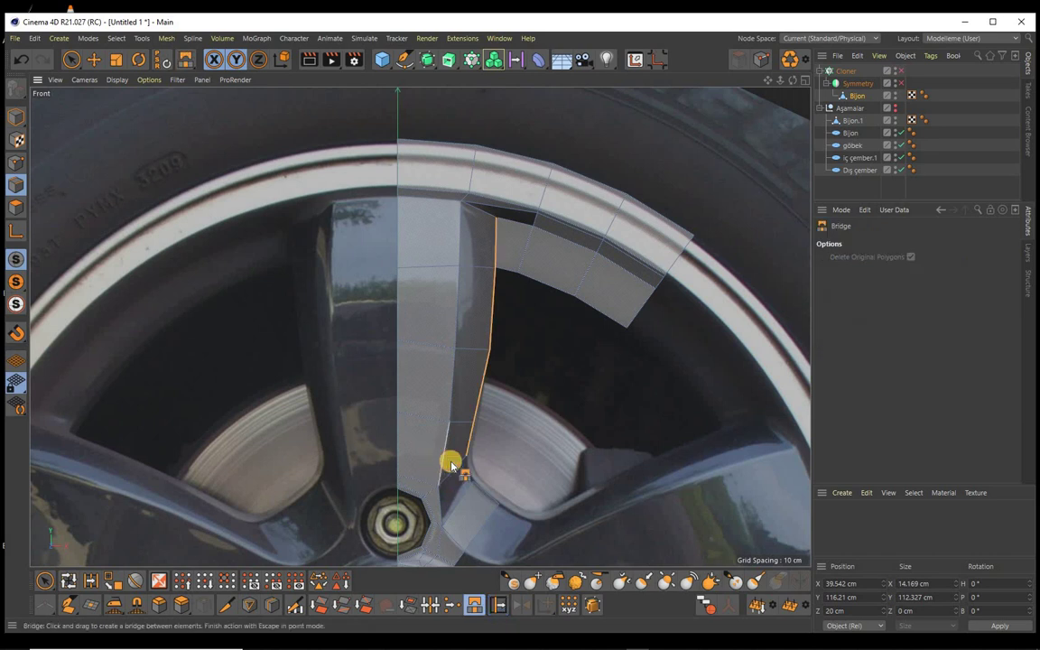
drag(453, 469, 495, 503)
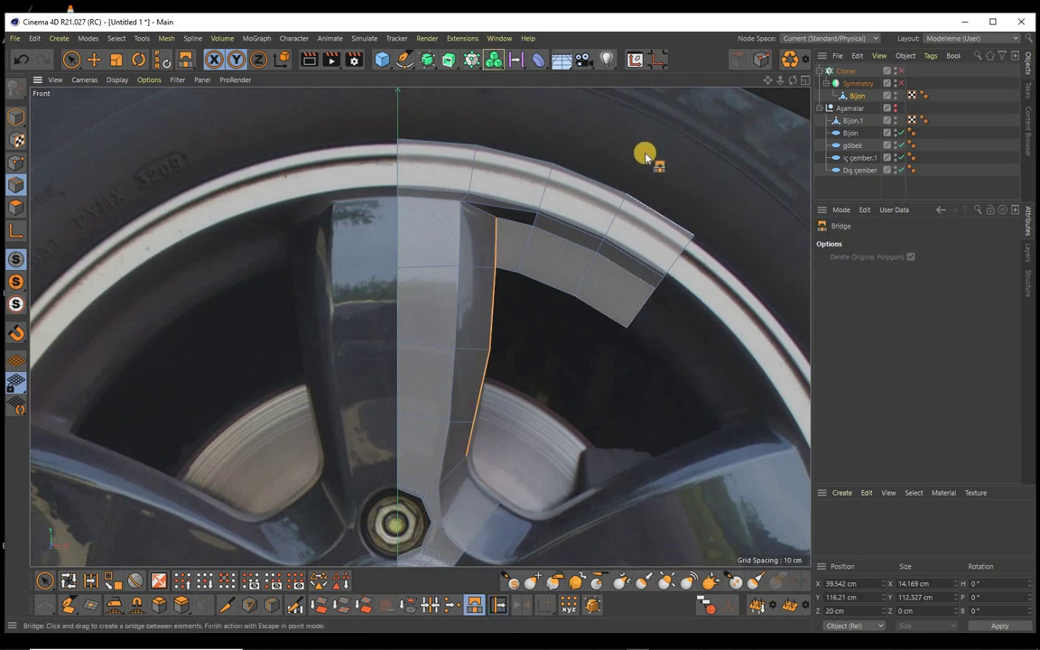
drag(521, 209, 511, 214)
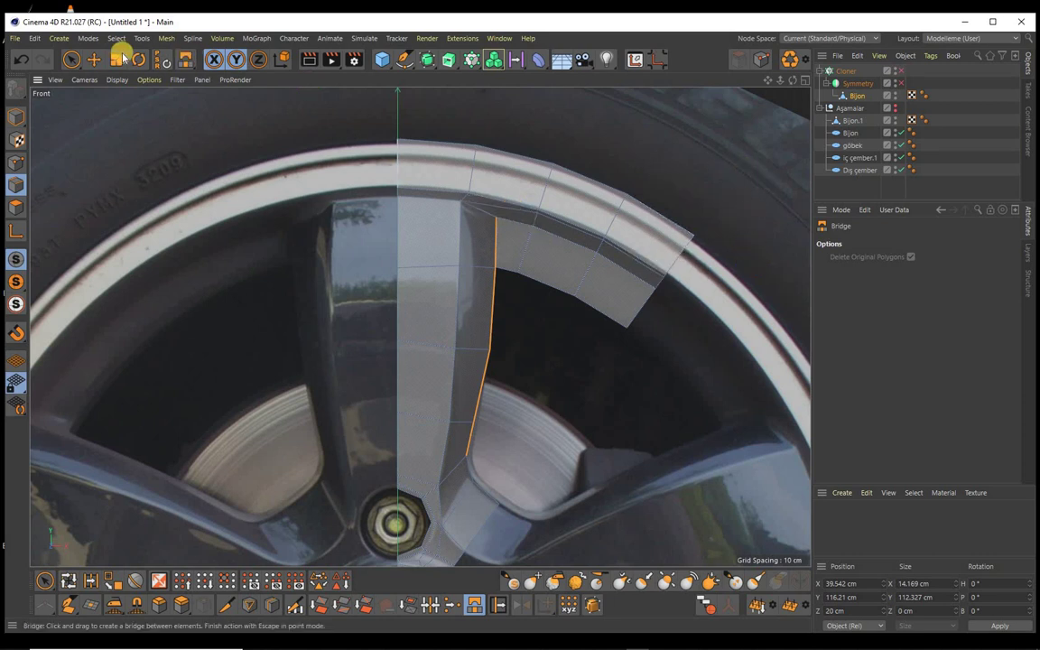
click(71, 59)
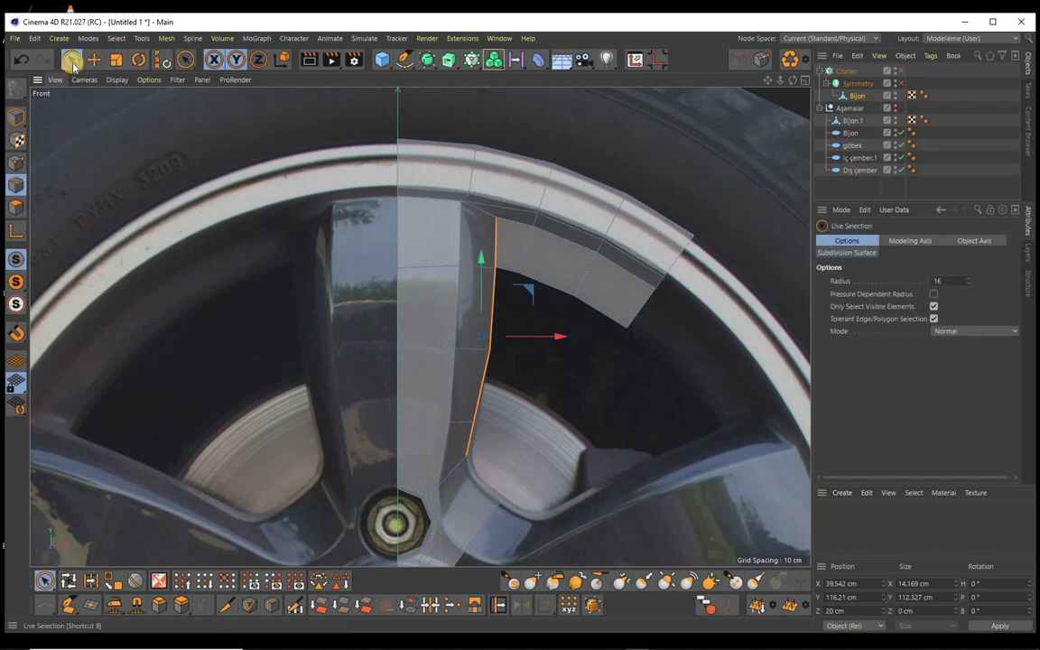
drag(71, 58, 118, 97)
Step: Weld the stray points where the spoke's top meets the rim into one point
key(Return)
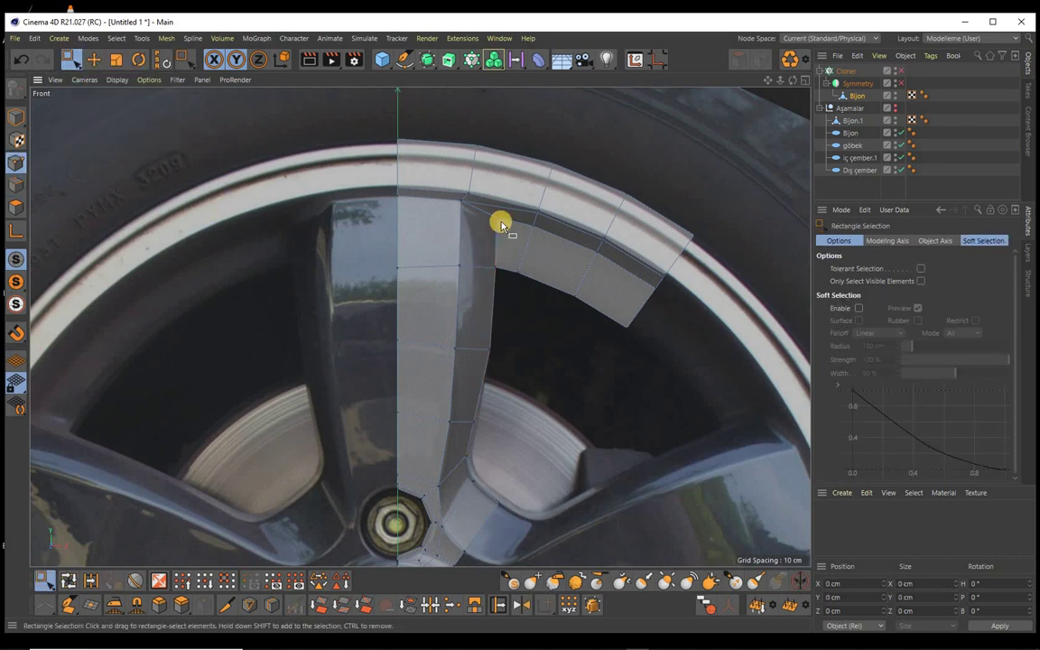
drag(502, 229, 452, 199)
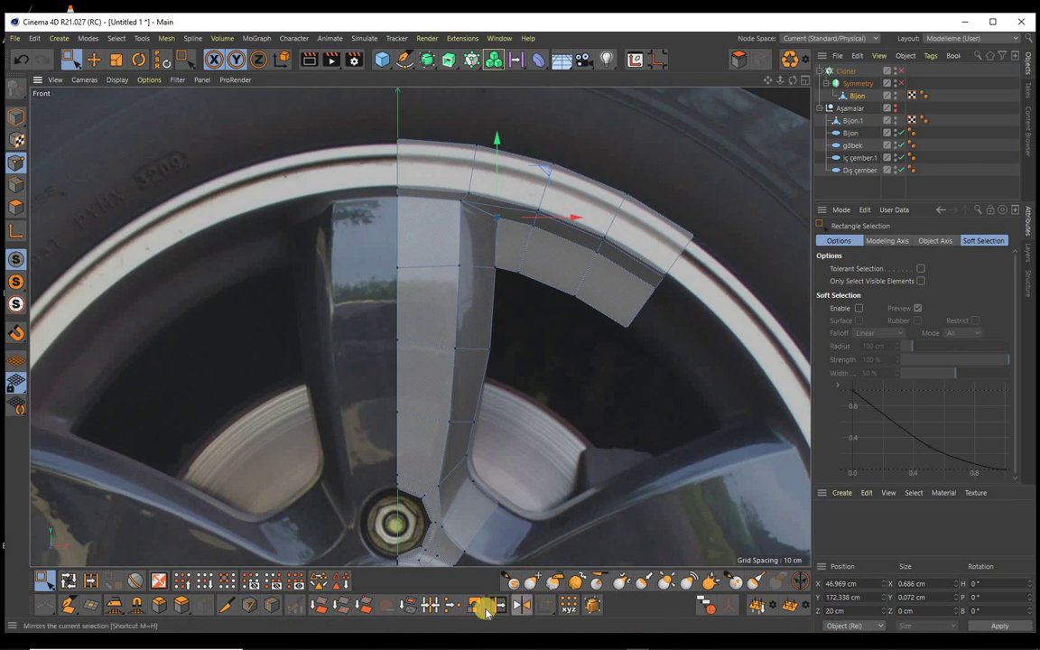
click(452, 603)
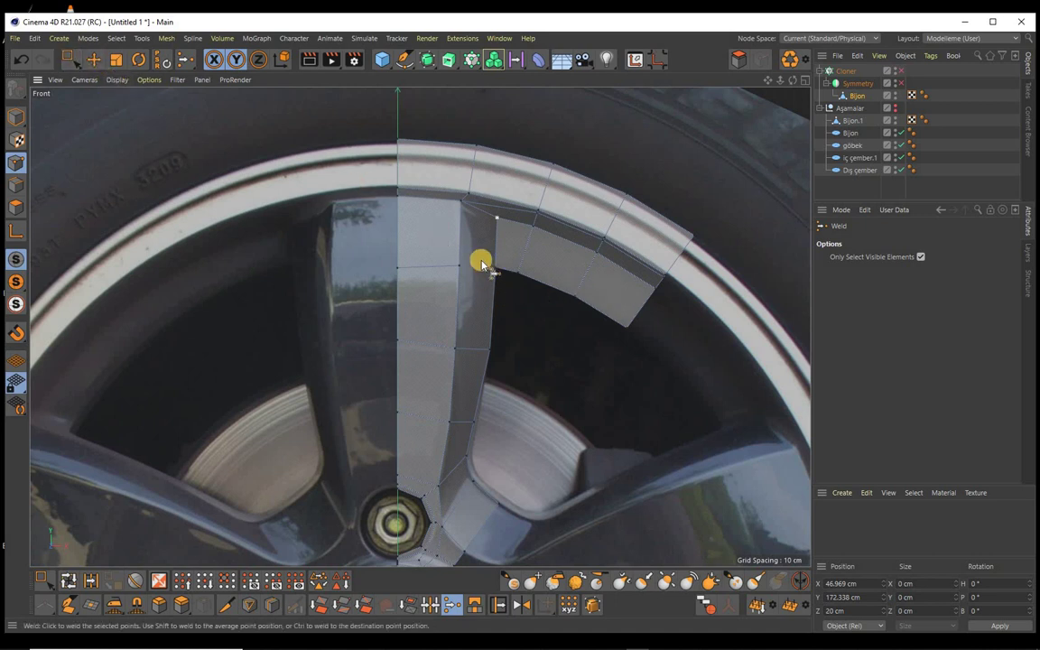
click(71, 59)
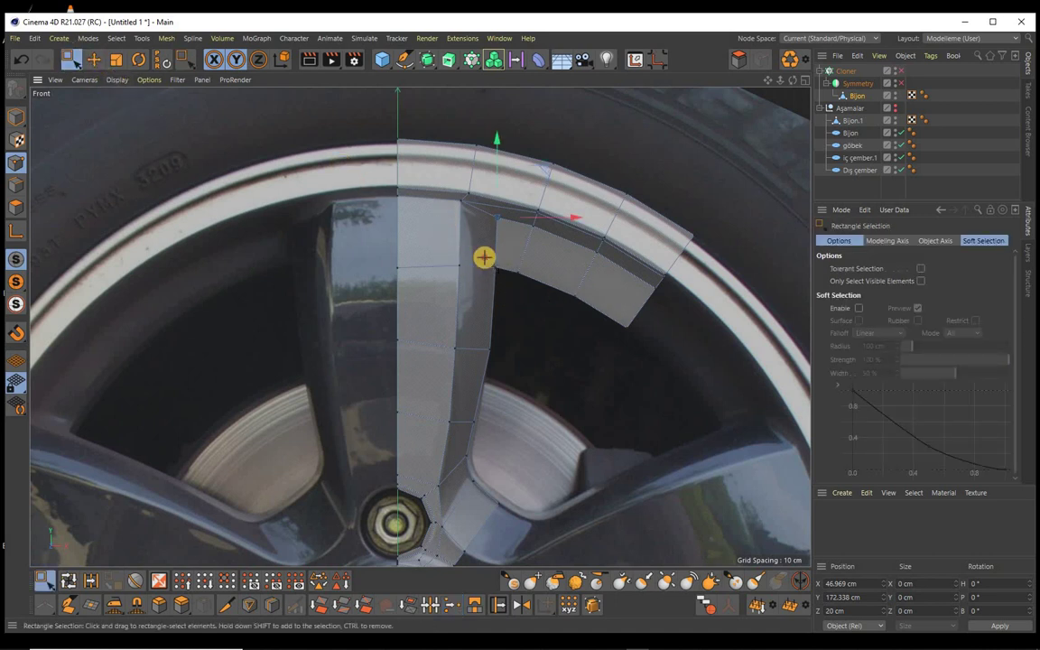
drag(494, 271, 492, 262)
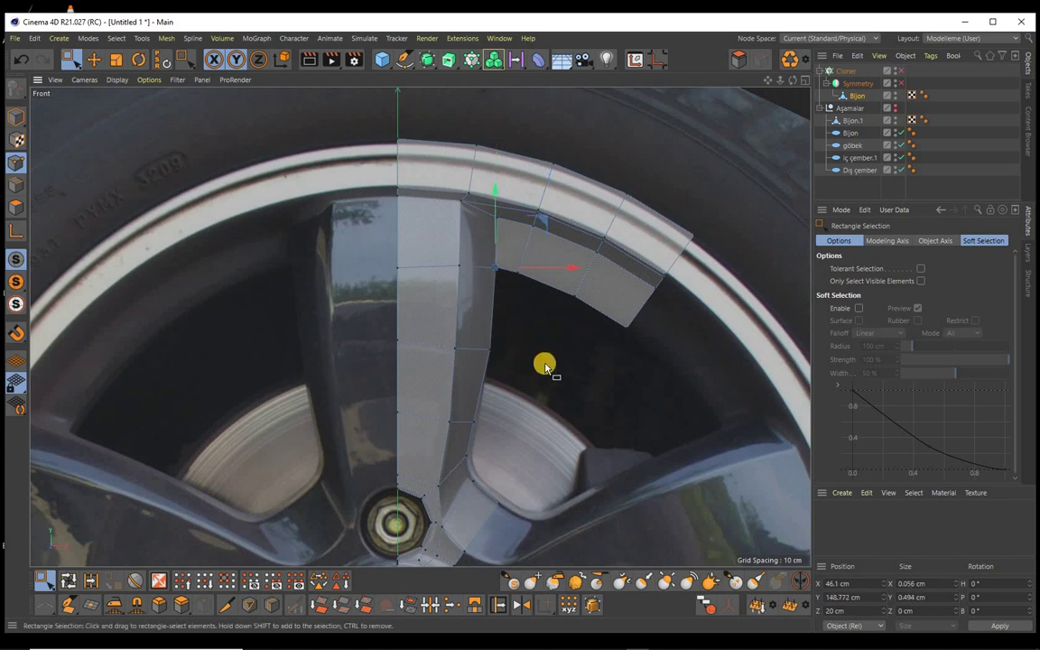
click(456, 606)
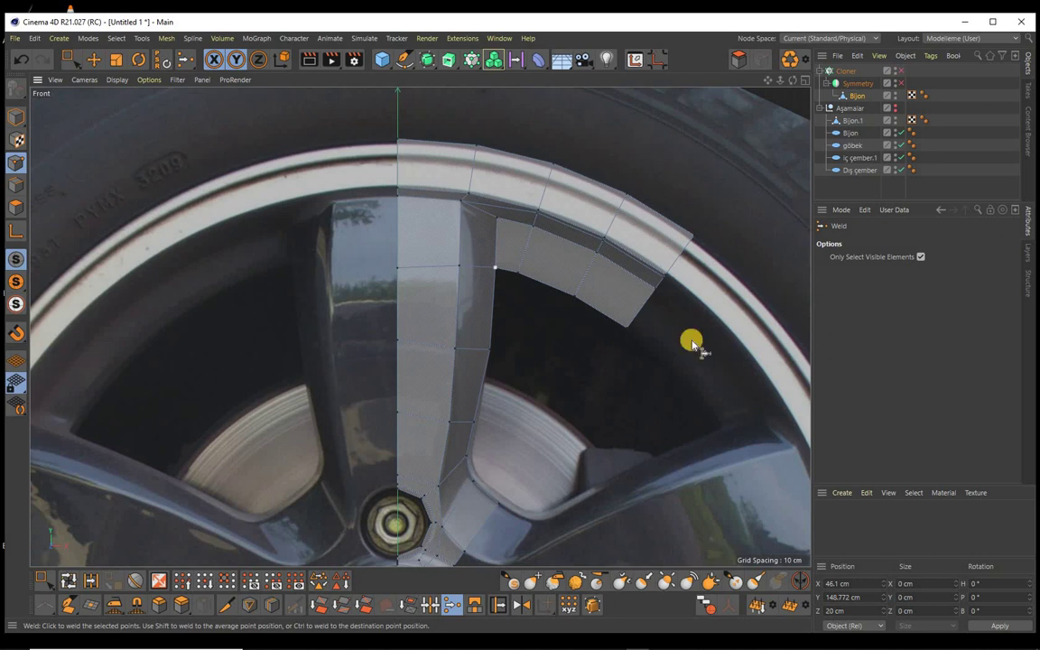
alt+right_drag(420, 326, 559, 325)
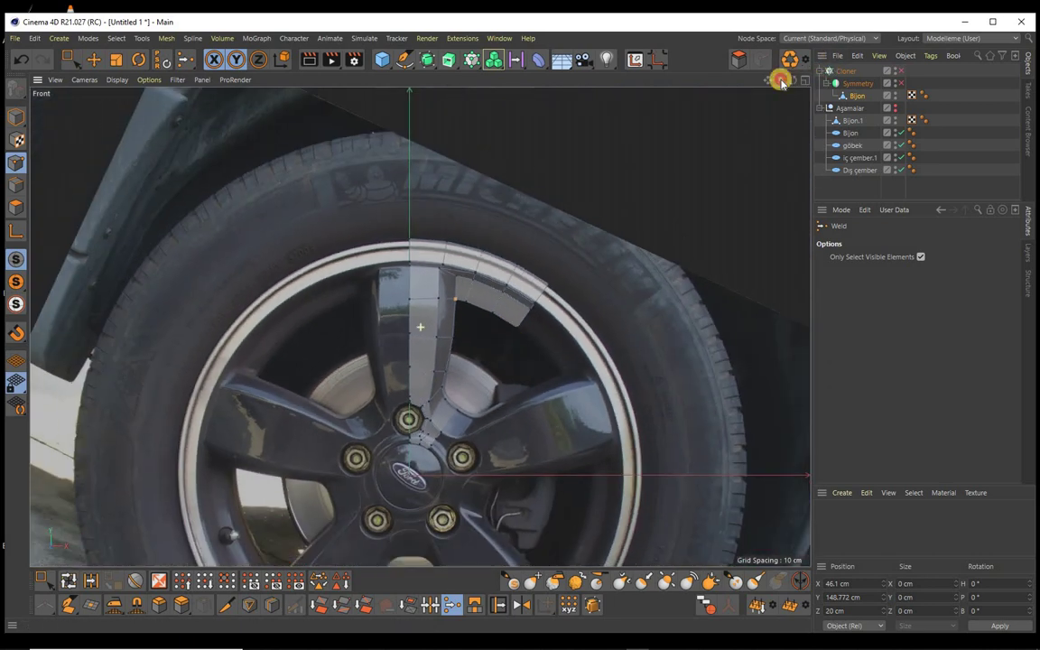
Step: In Perspective view, re-enable the Symmetry and Cloner objects to mirror and repeat the spoke
key(F1)
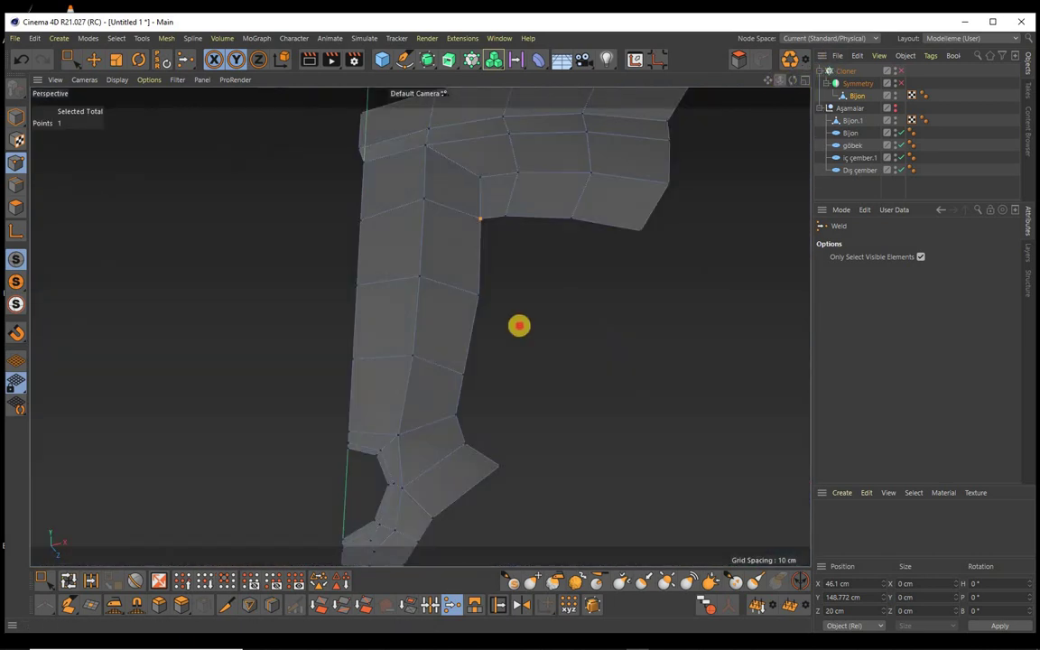
scroll(519, 325, down, 3)
alt+drag(519, 325, 520, 325)
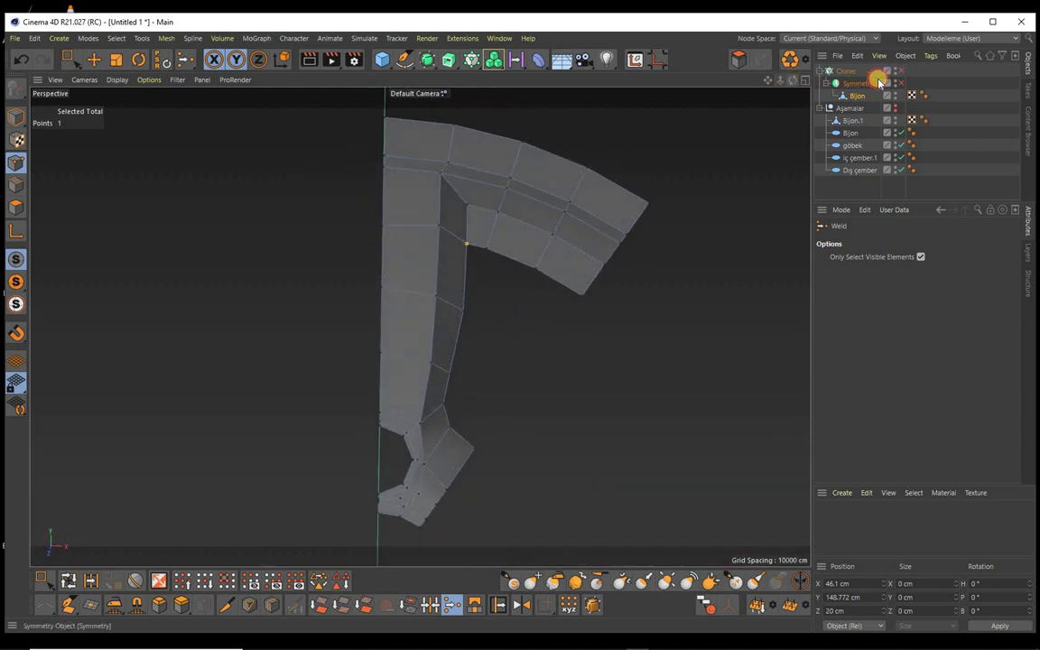
click(900, 82)
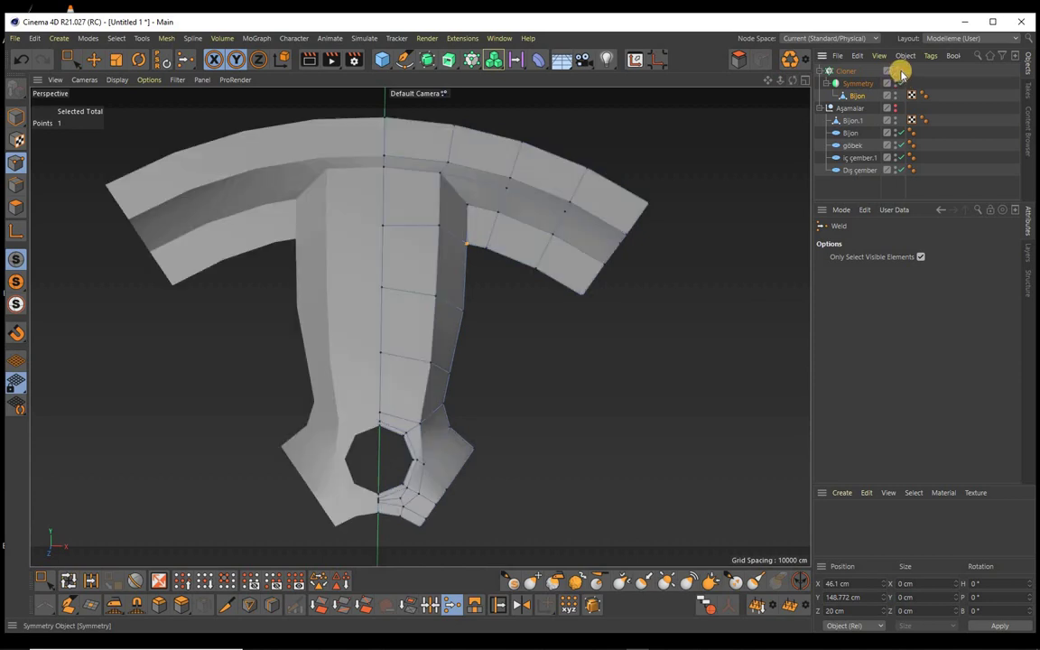
click(901, 71)
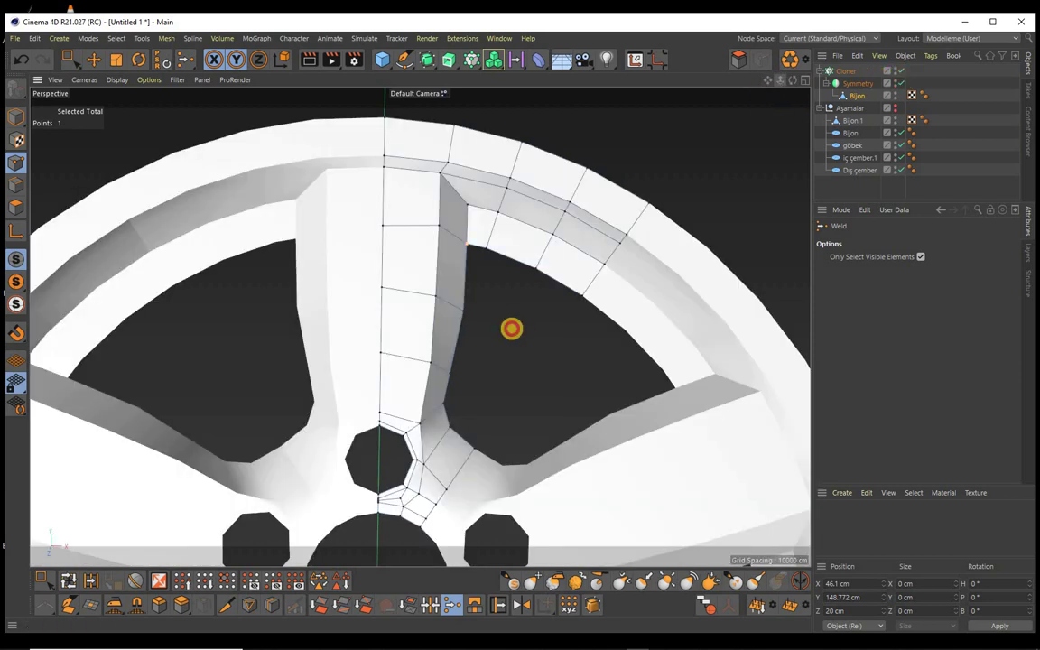
Step: Orbit and zoom around the full five-spoke wheel to inspect it from the front
scroll(511, 328, down, 10)
alt+drag(516, 325, 570, 242)
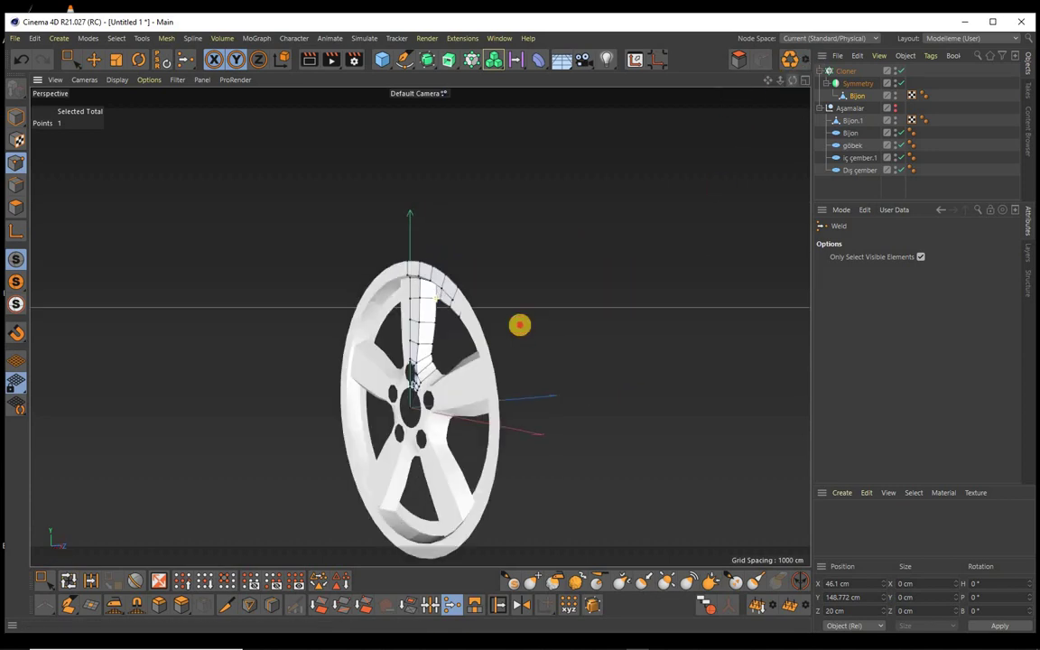
alt+drag(470, 292, 519, 325)
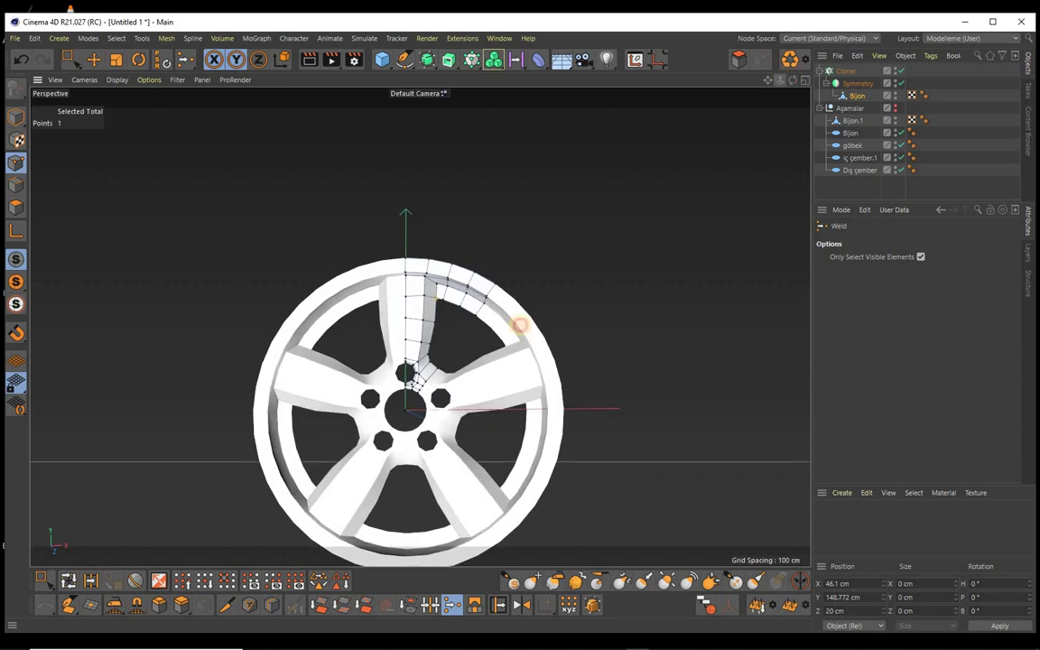
scroll(519, 325, up, 2)
scroll(519, 325, up, 2)
scroll(519, 325, up, 1)
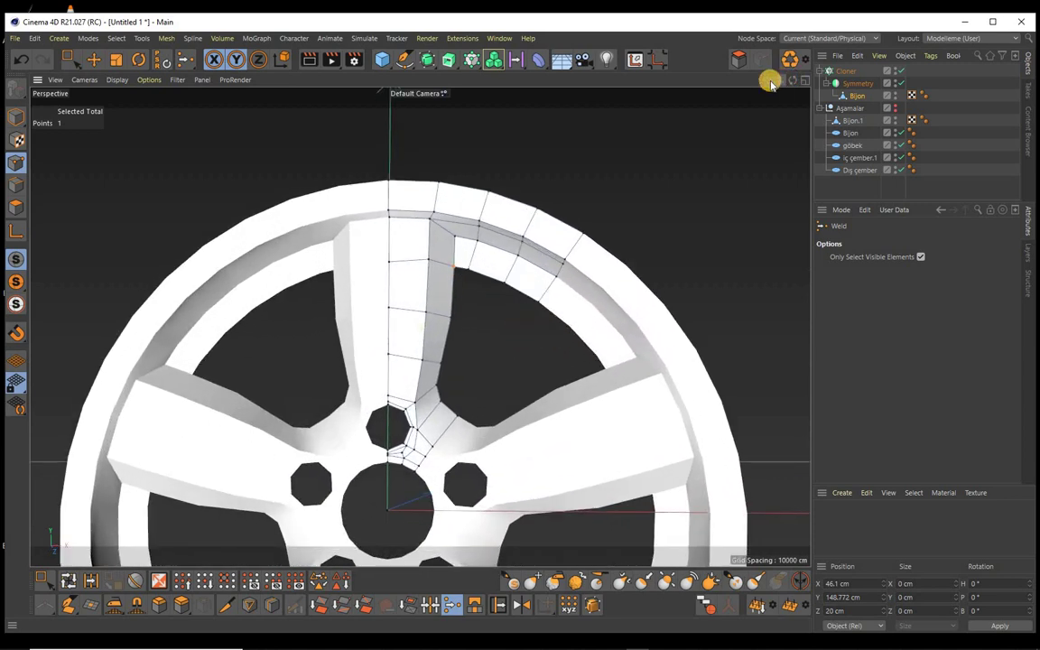
scroll(469, 290, down, 2)
scroll(515, 332, up, 2)
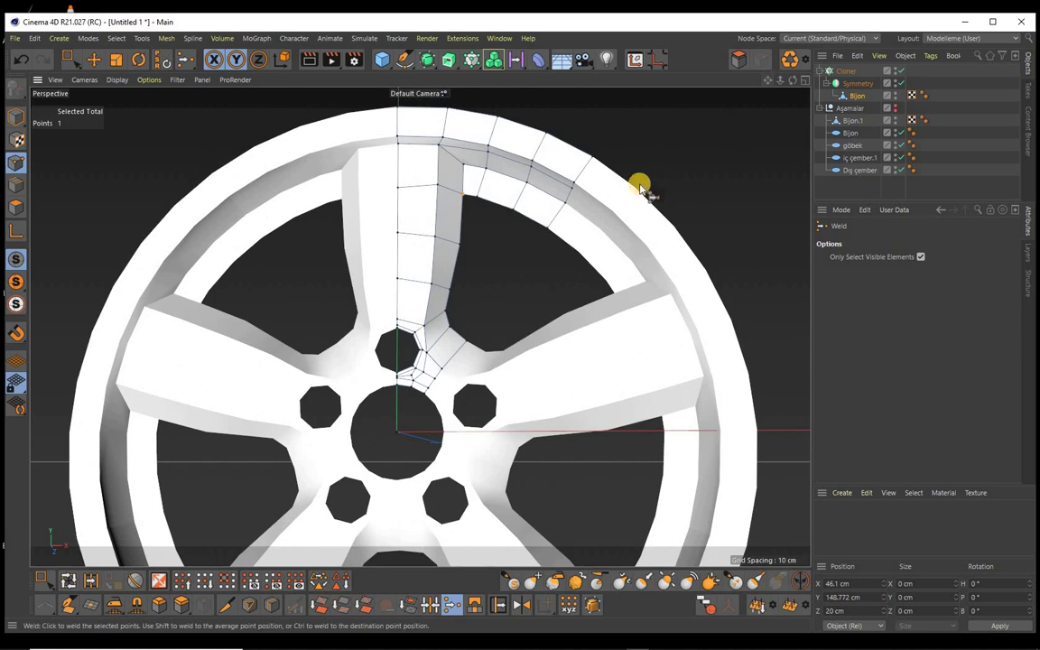
Step: Add a Subdivision Surface over the Cloner and check the Cloner's settings
alt+click(427, 60)
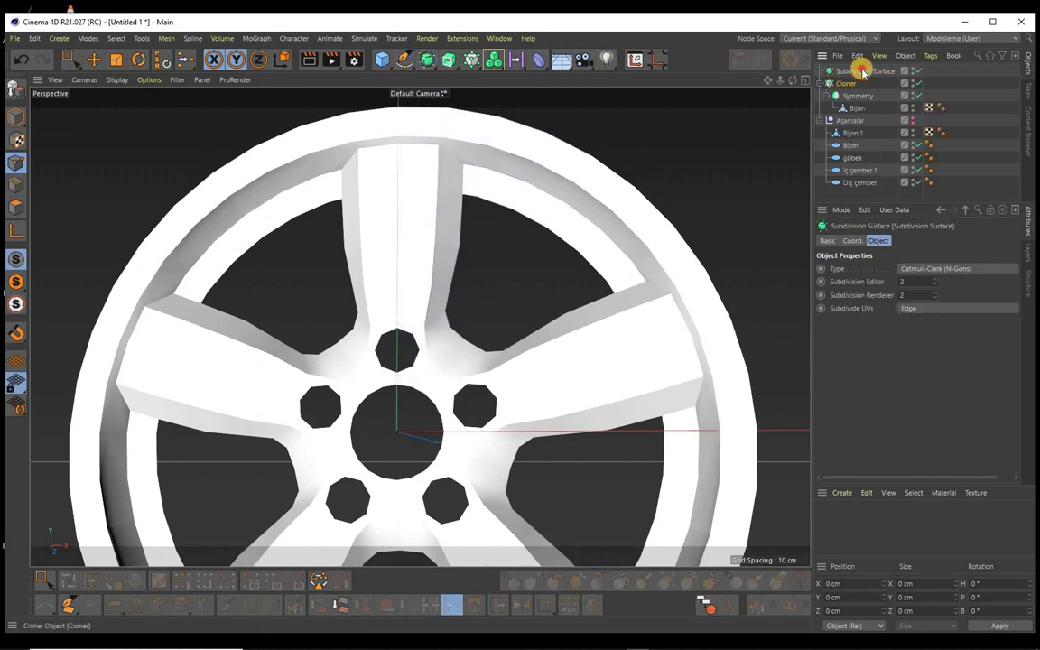
click(857, 79)
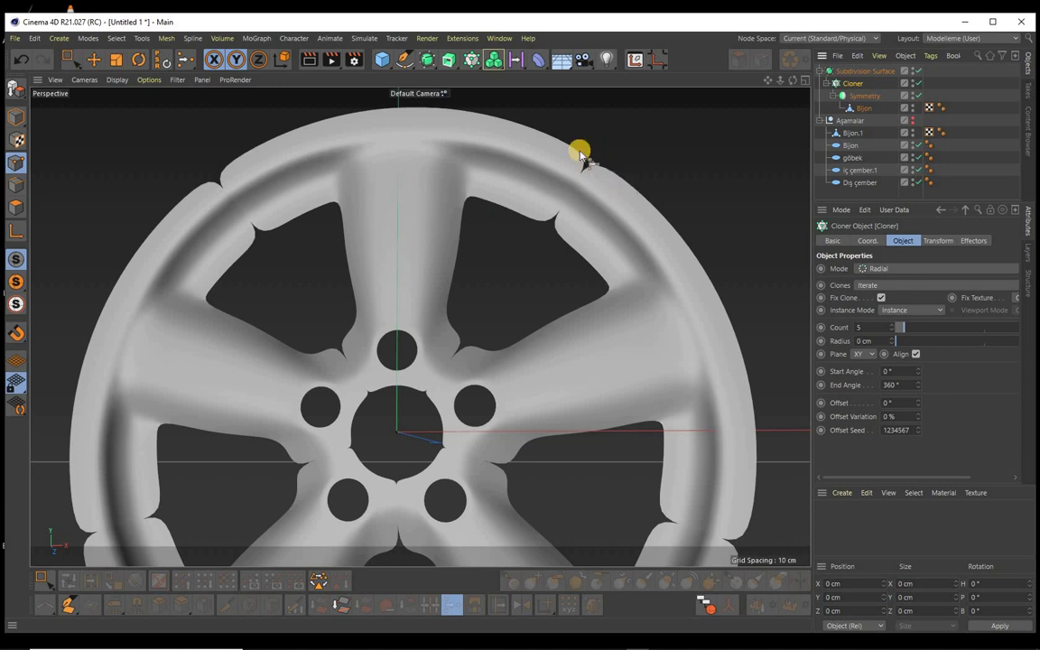
click(475, 60)
click(442, 25)
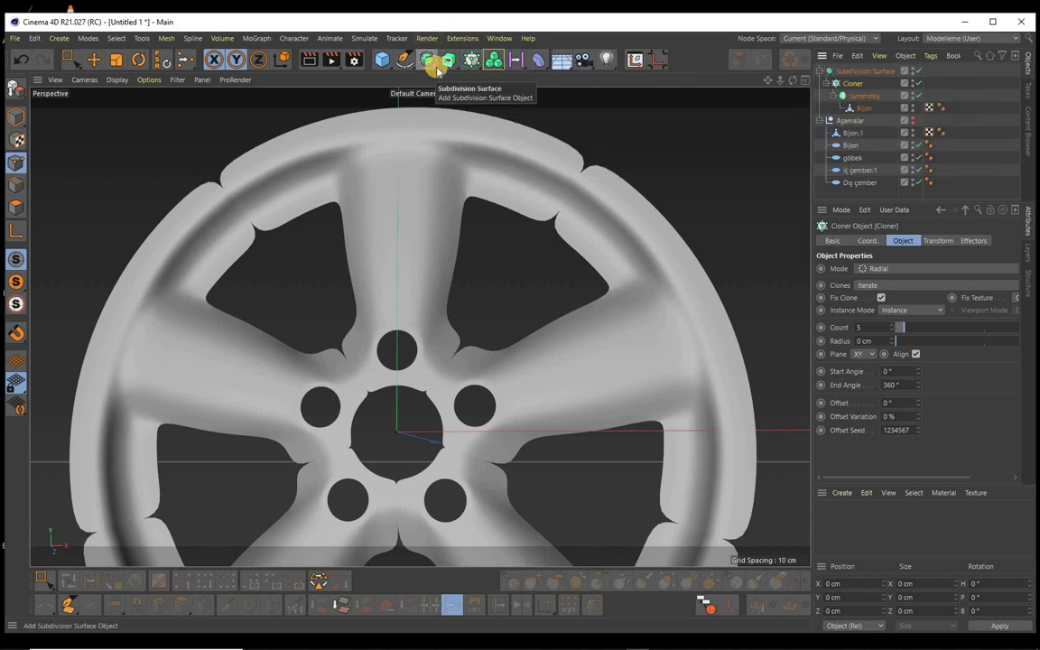
Step: Add a Connect object and nest it between the Subdivision Surface and the Cloner
drag(433, 63, 579, 128)
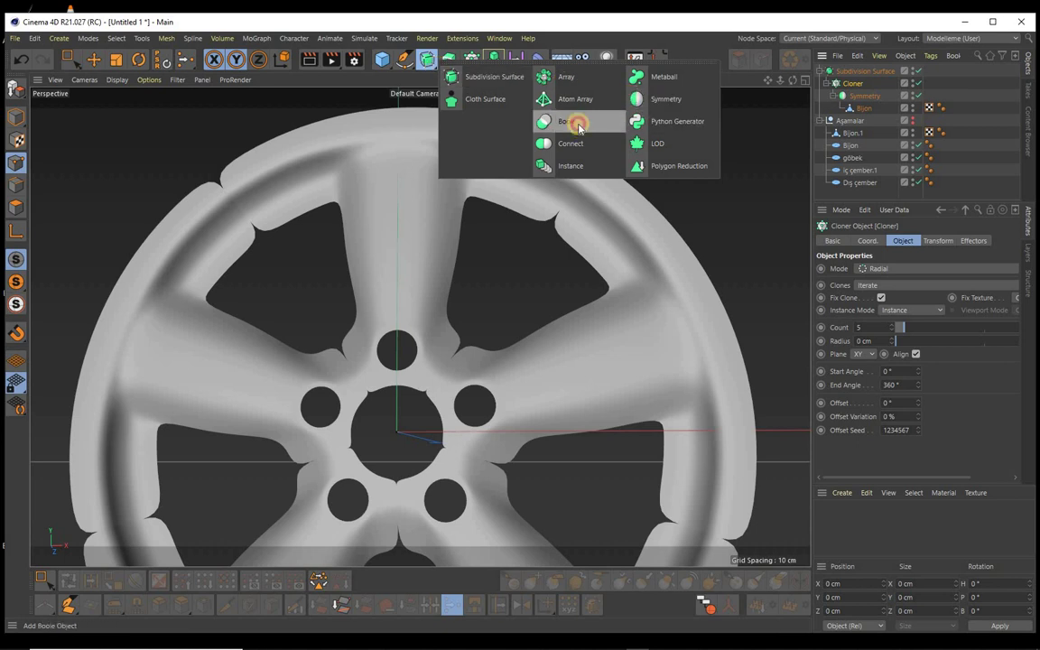
click(570, 149)
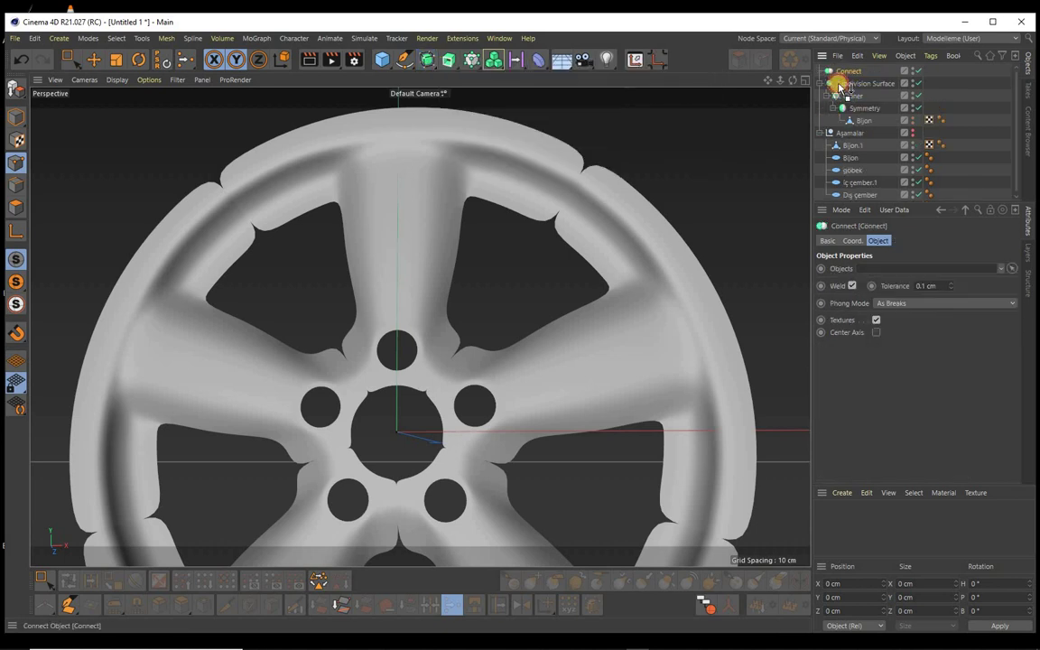
mouse_move(839, 86)
mouse_down()
mouse_move(838, 95)
mouse_move(856, 88)
mouse_move(518, 325)
mouse_move(792, 82)
mouse_move(508, 328)
mouse_move(784, 81)
mouse_move(519, 325)
mouse_move(613, 214)
mouse_up()
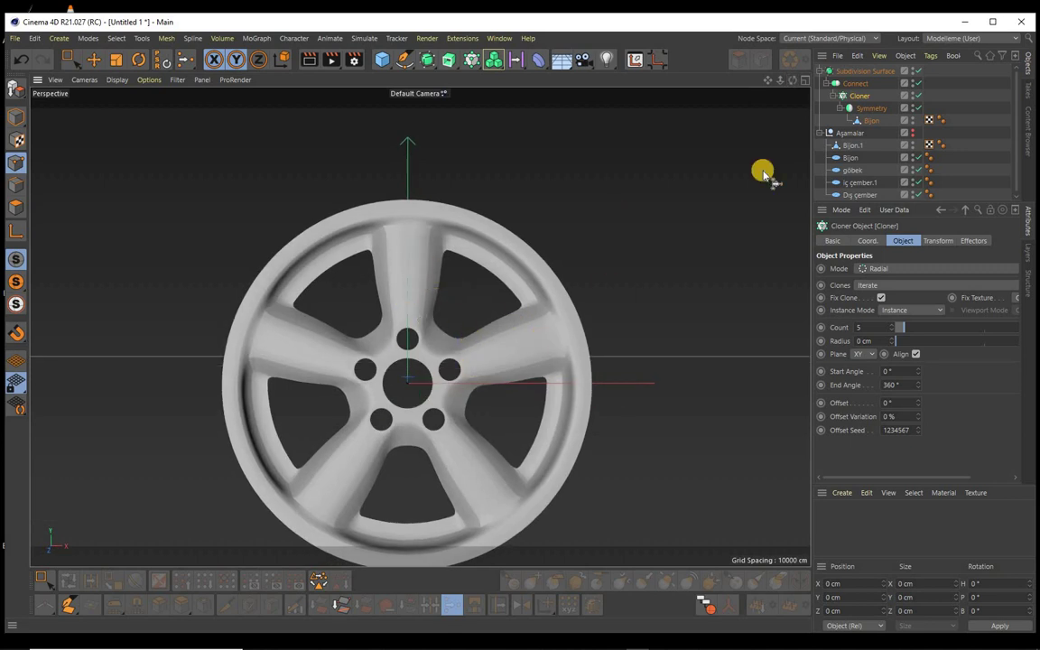
drag(519, 325, 516, 325)
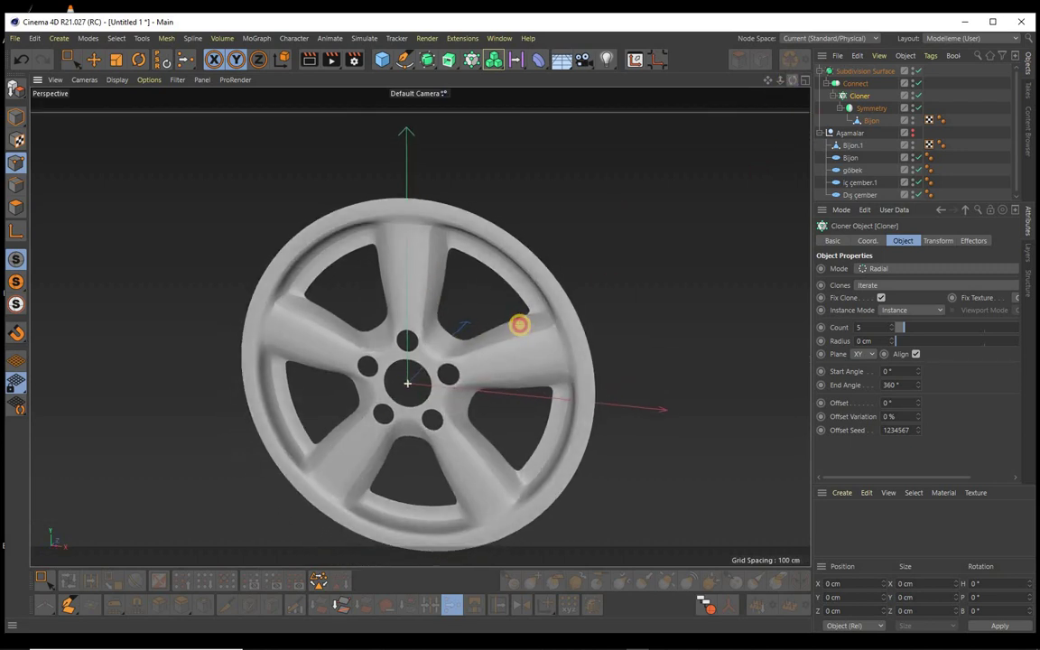
Step: Switch off the Subdivision, Cloner and Symmetry generators and select the Bijon spoke mesh
click(919, 108)
click(859, 118)
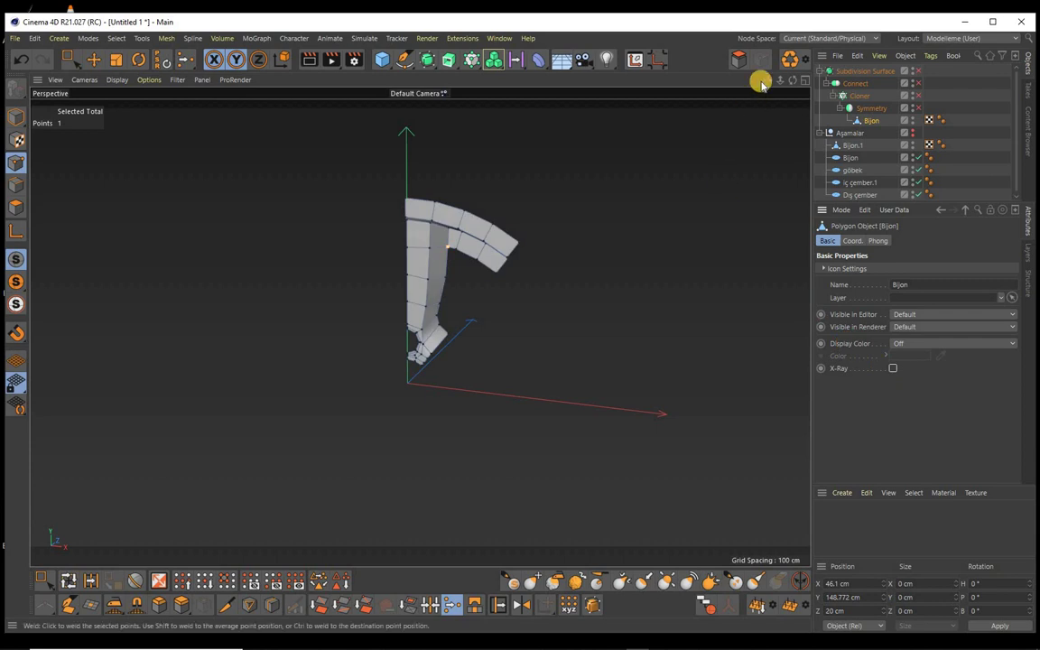
alt+middle_drag(520, 327, 492, 412)
scroll(520, 325, up, 3)
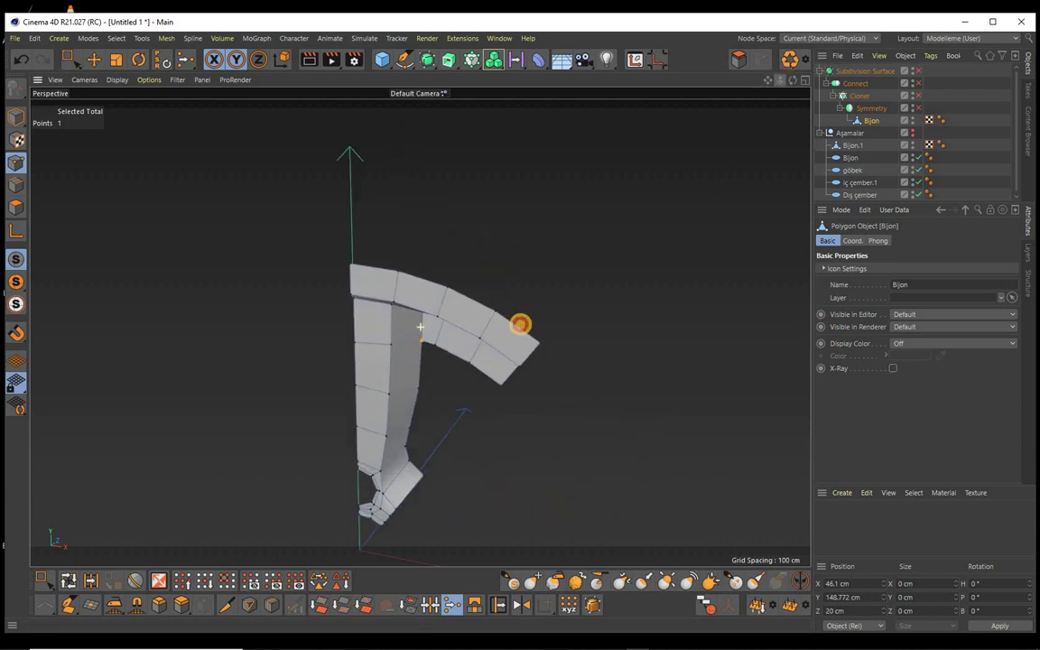
scroll(520, 323, up, 3)
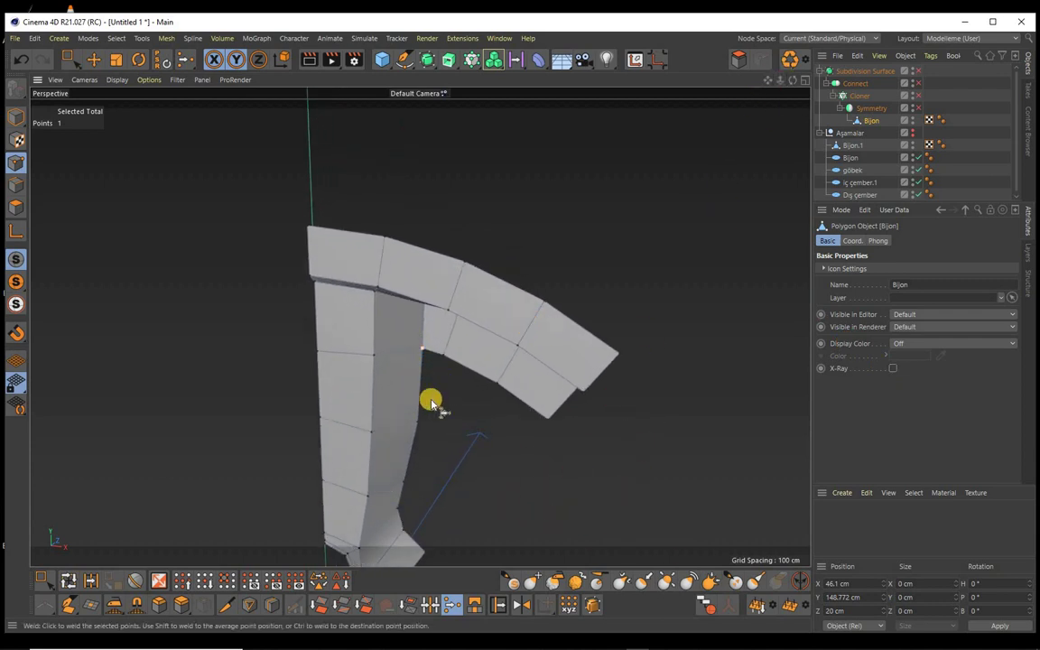
Step: Zoom in on the spoke in Front view over the wheel photo, in Edge mode
key(F4)
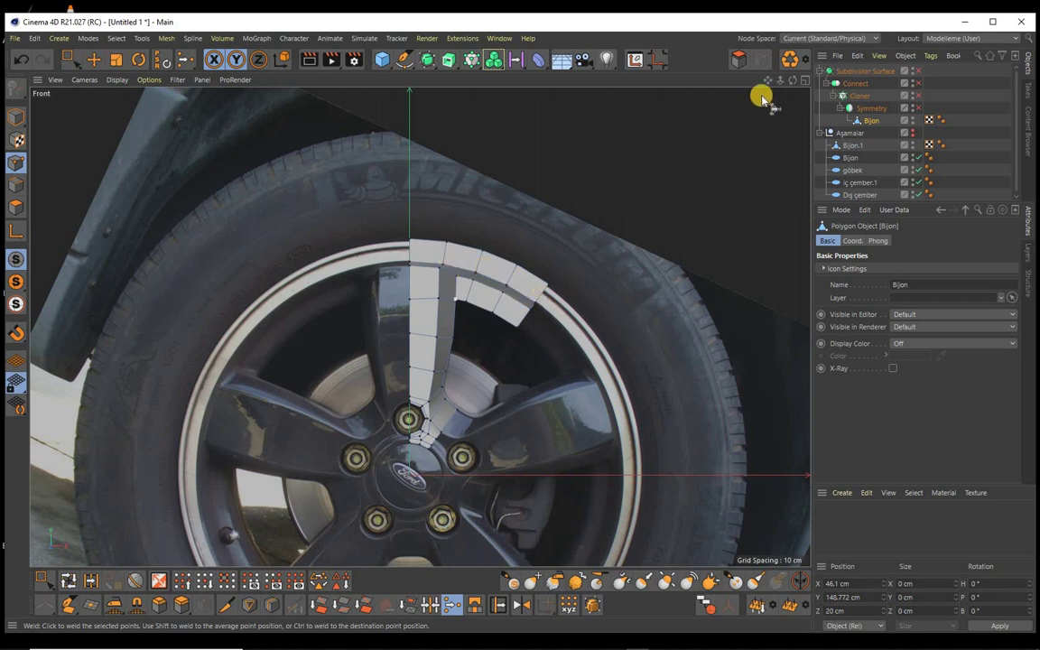
scroll(469, 292, up, 3)
scroll(469, 293, up, 4)
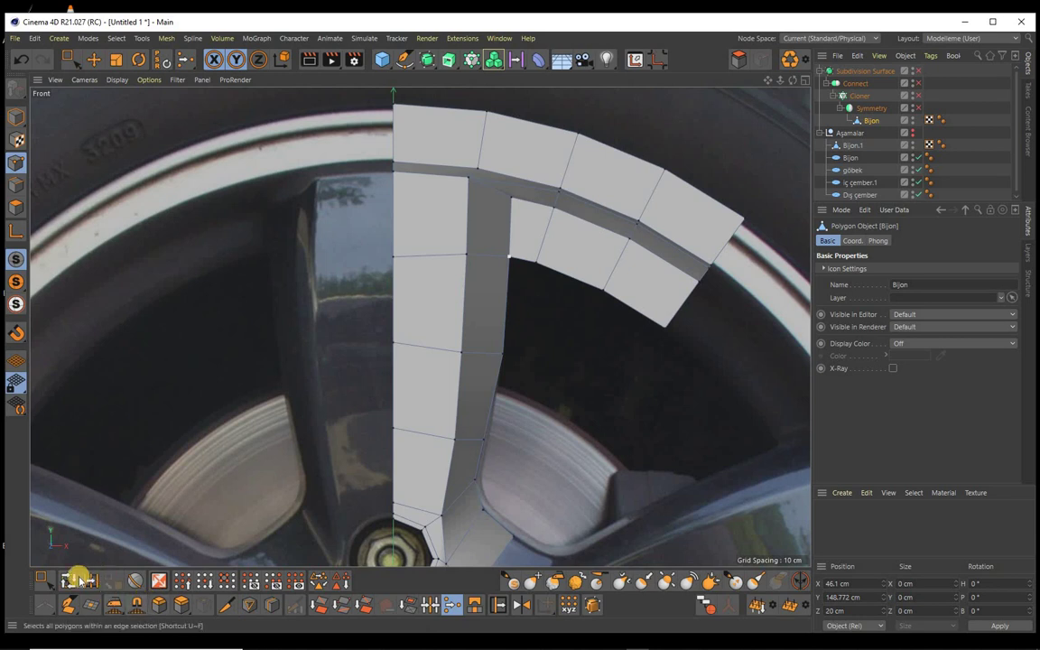
click(16, 186)
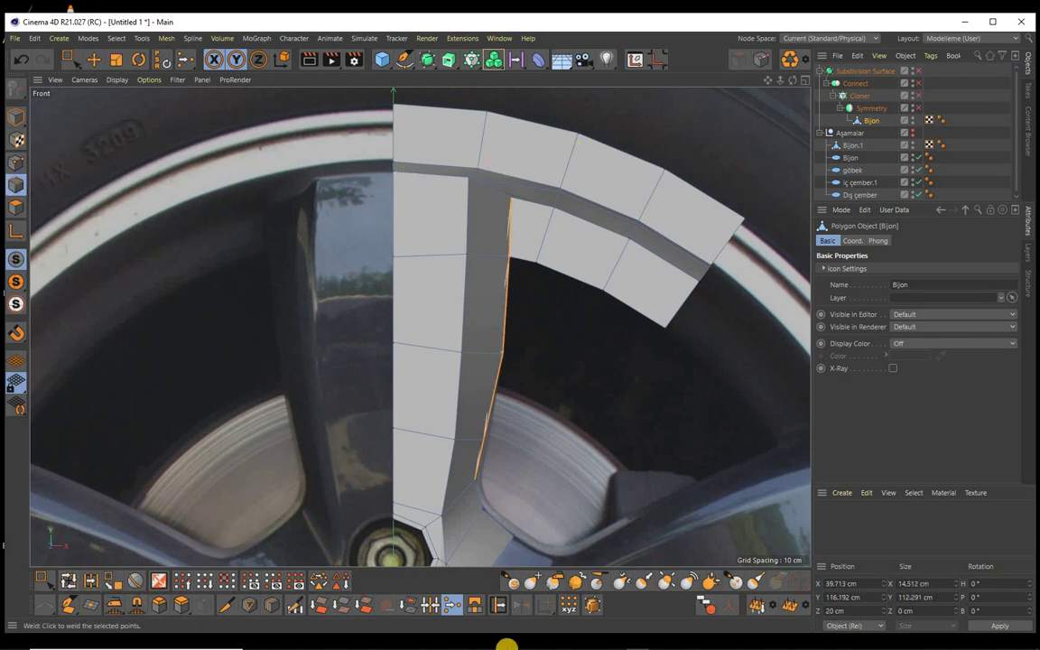
Step: Use Loop/Path Cut to insert a loop running lengthwise near the outer edge of the rim arc strip
click(272, 604)
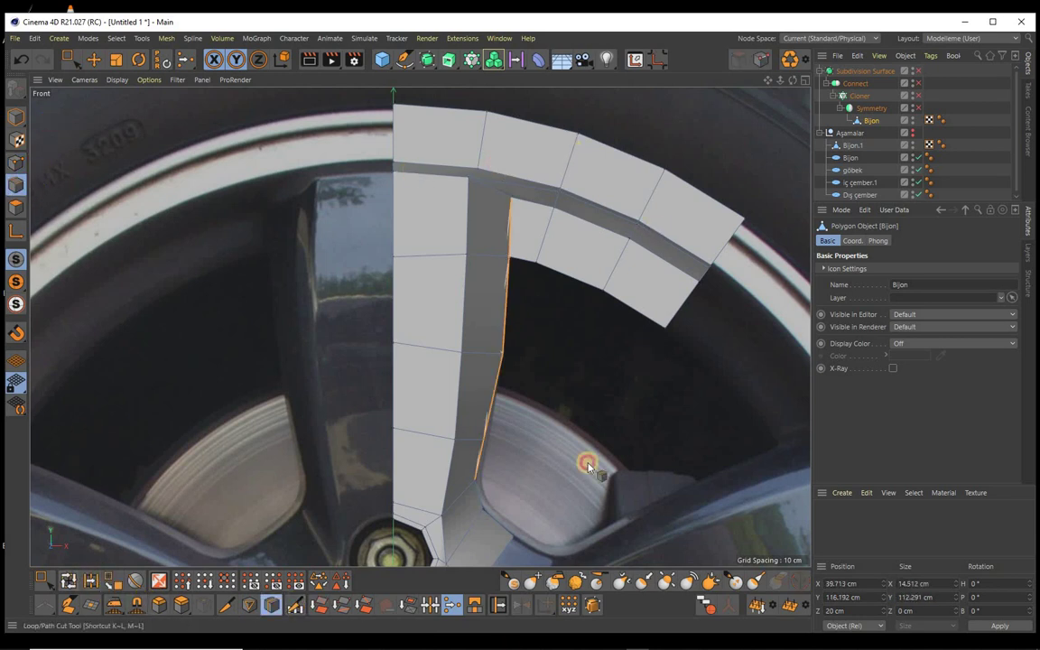
click(733, 238)
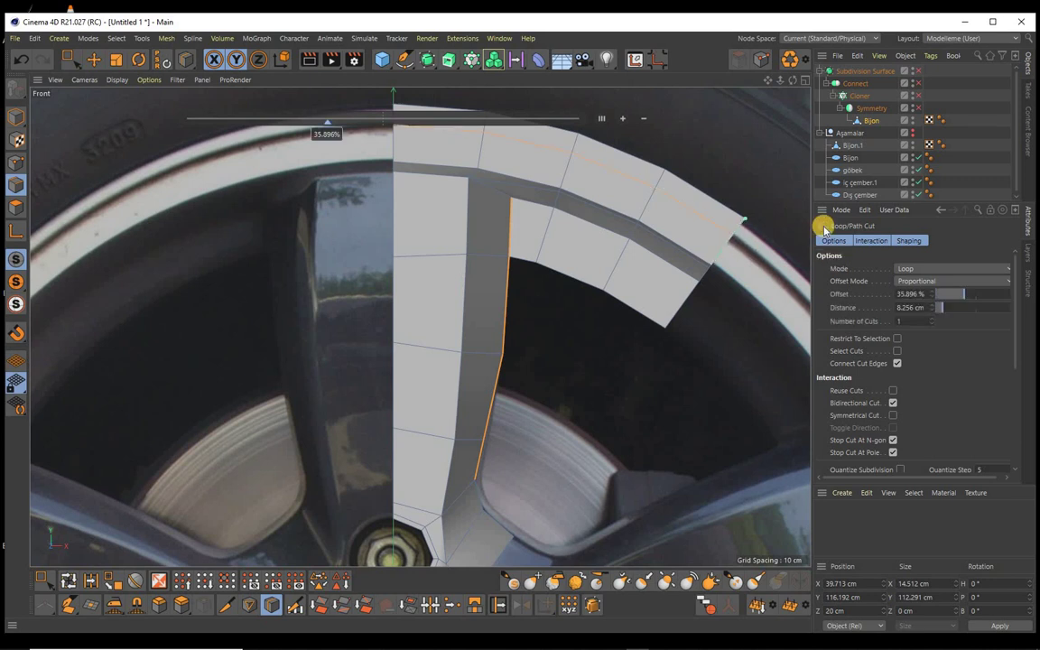
scroll(520, 325, down, 2)
scroll(520, 325, down, 1)
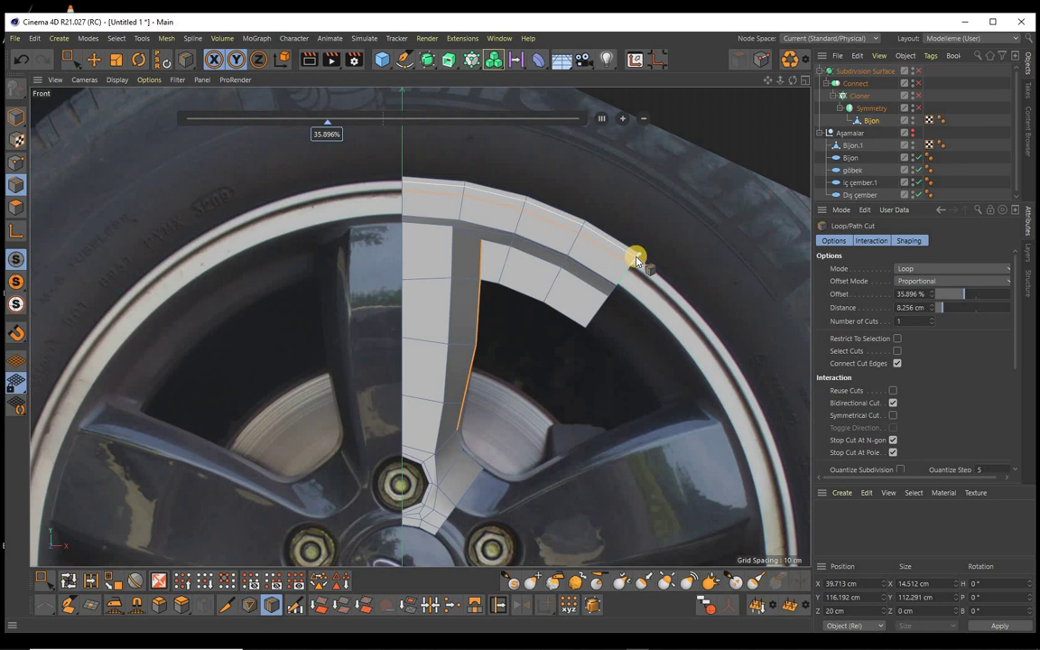
click(636, 259)
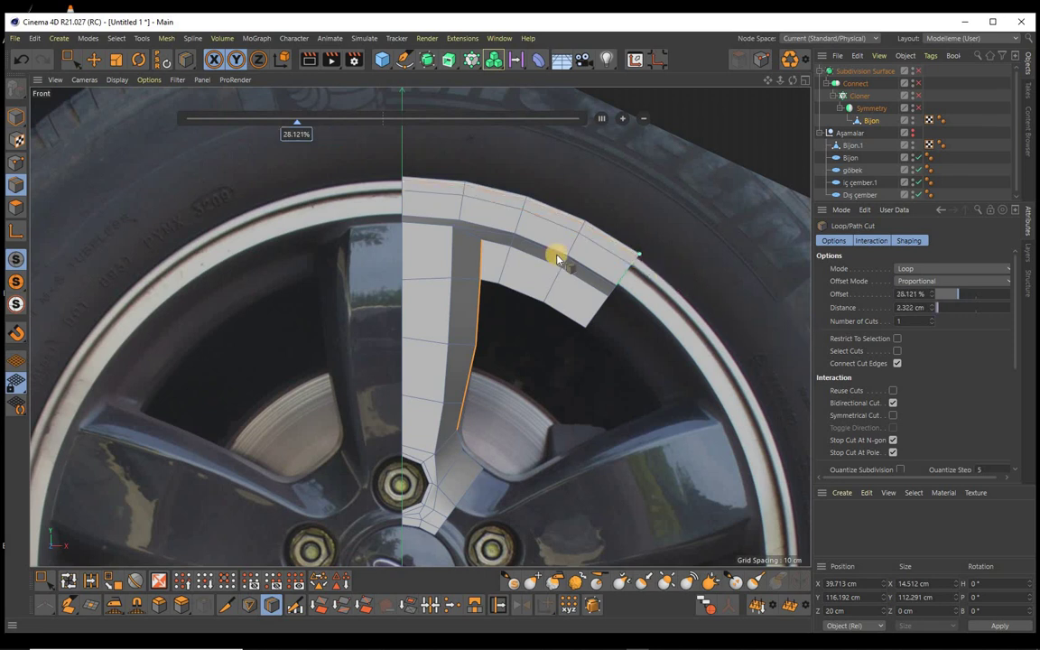
click(68, 579)
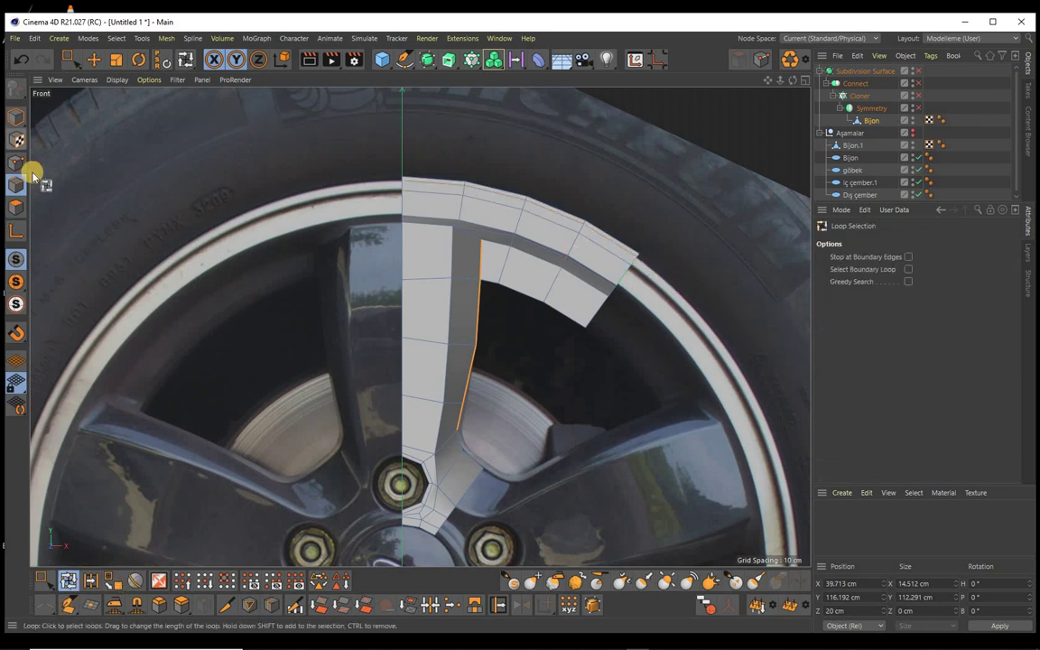
Step: In Polygon mode with the Move tool, select the four outer top rim polygons
click(15, 204)
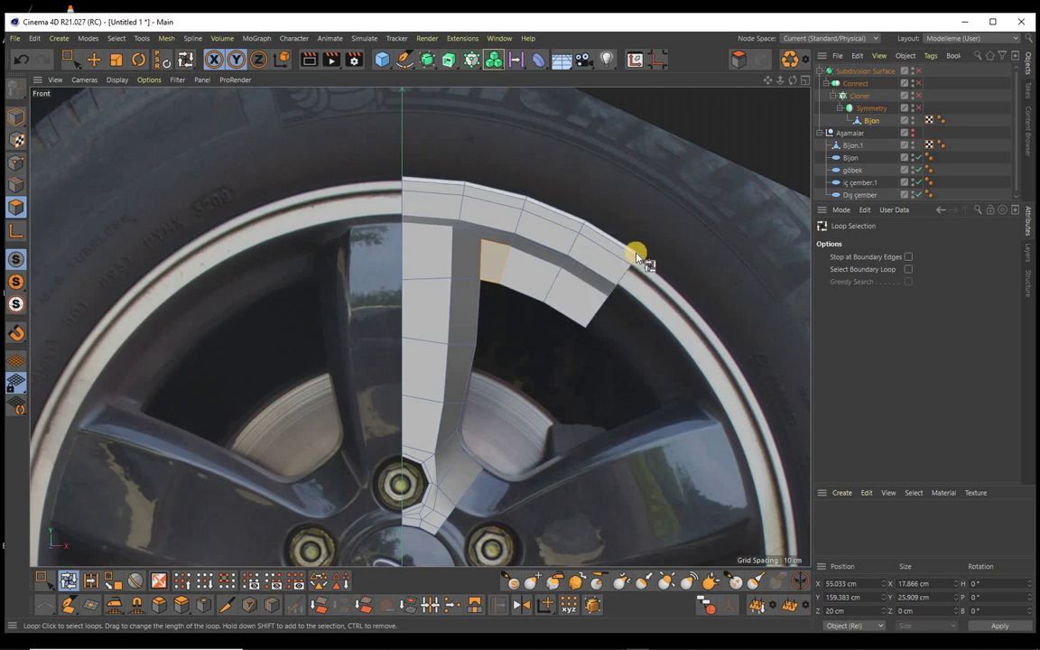
click(584, 228)
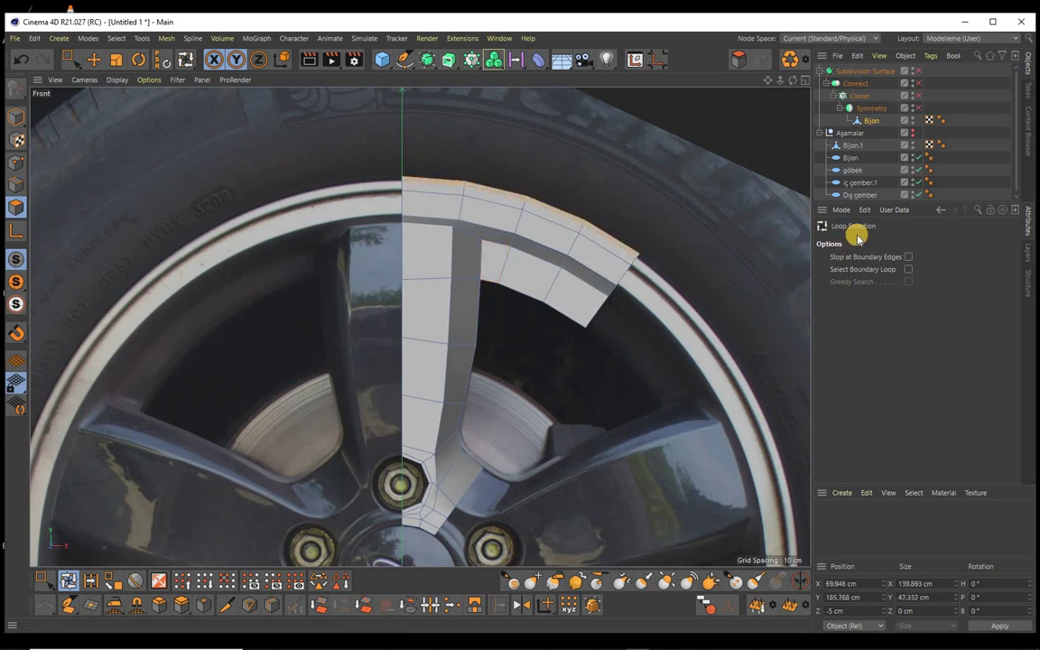
key(ctrl+shift+a)
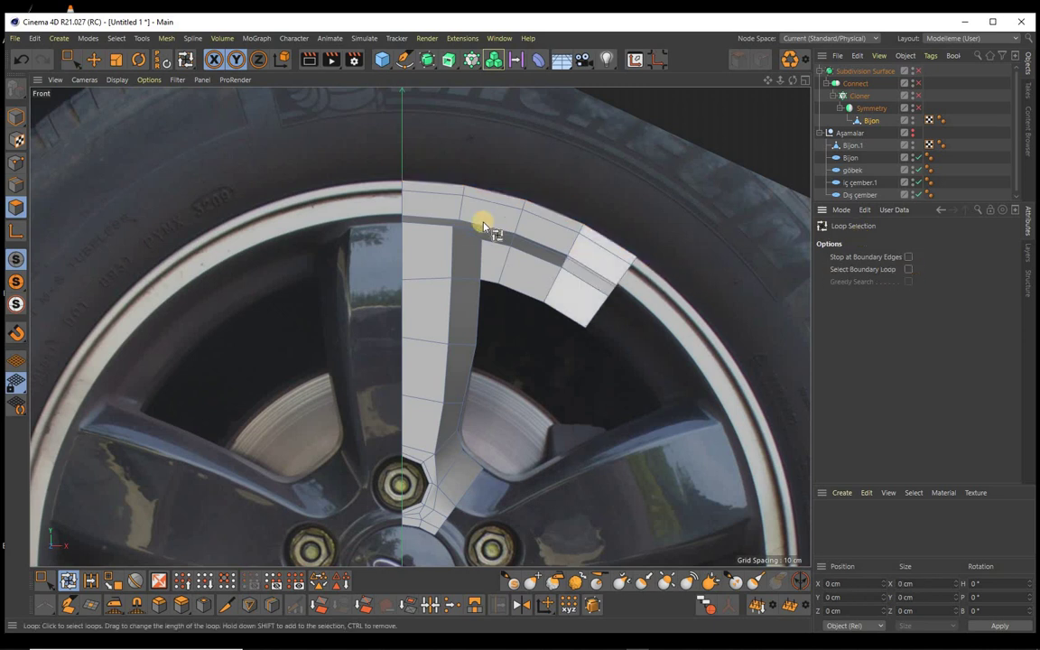
click(93, 59)
click(432, 189)
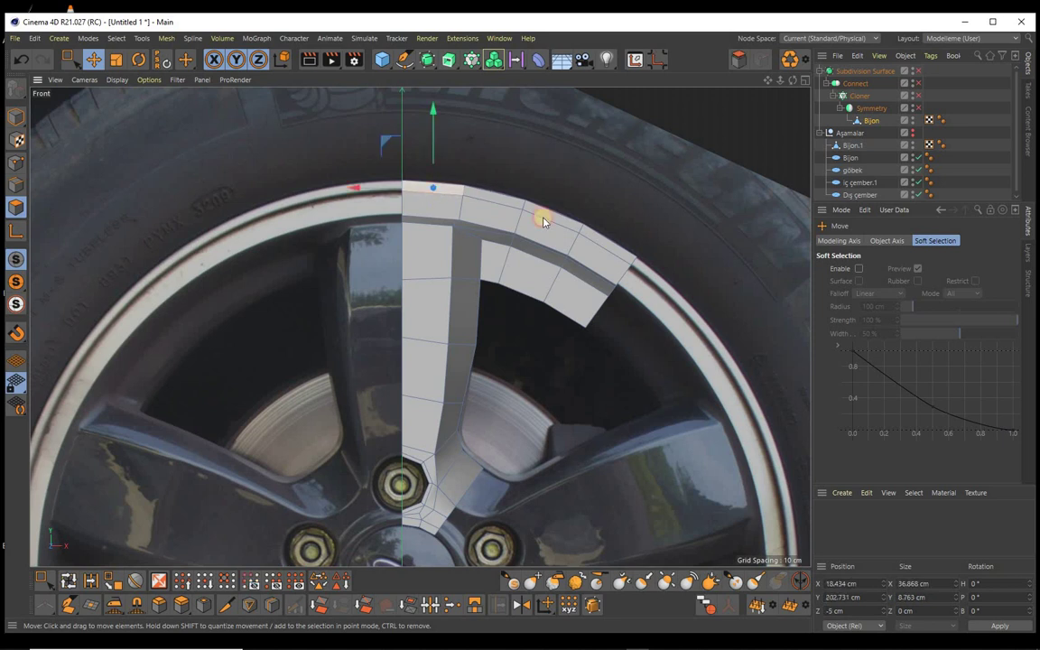
shift+click(533, 206)
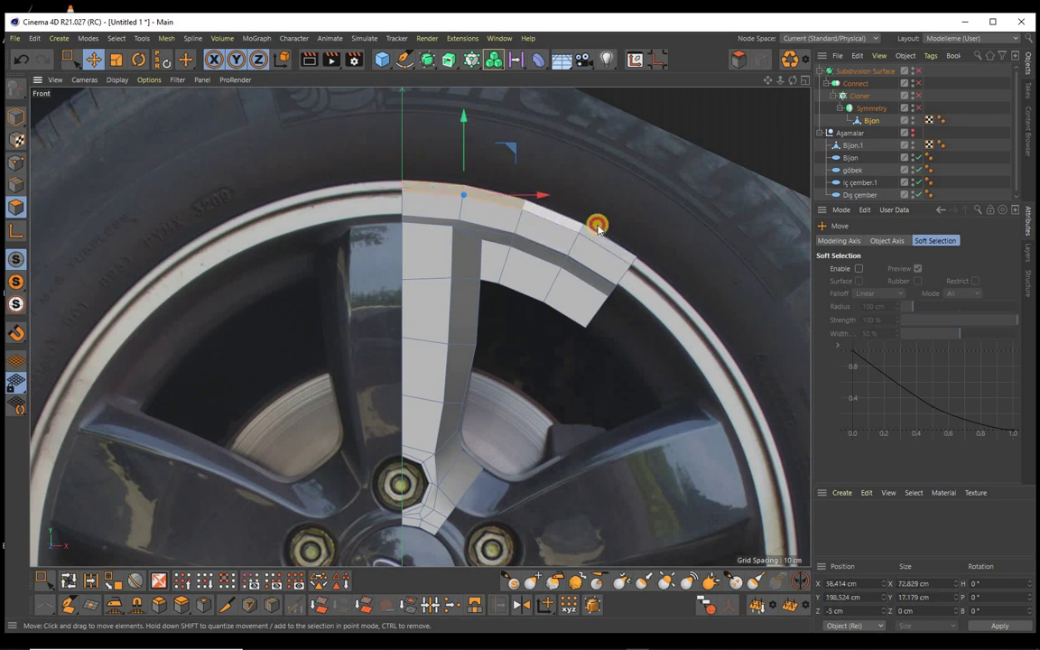
shift+click(583, 224)
shift+click(629, 256)
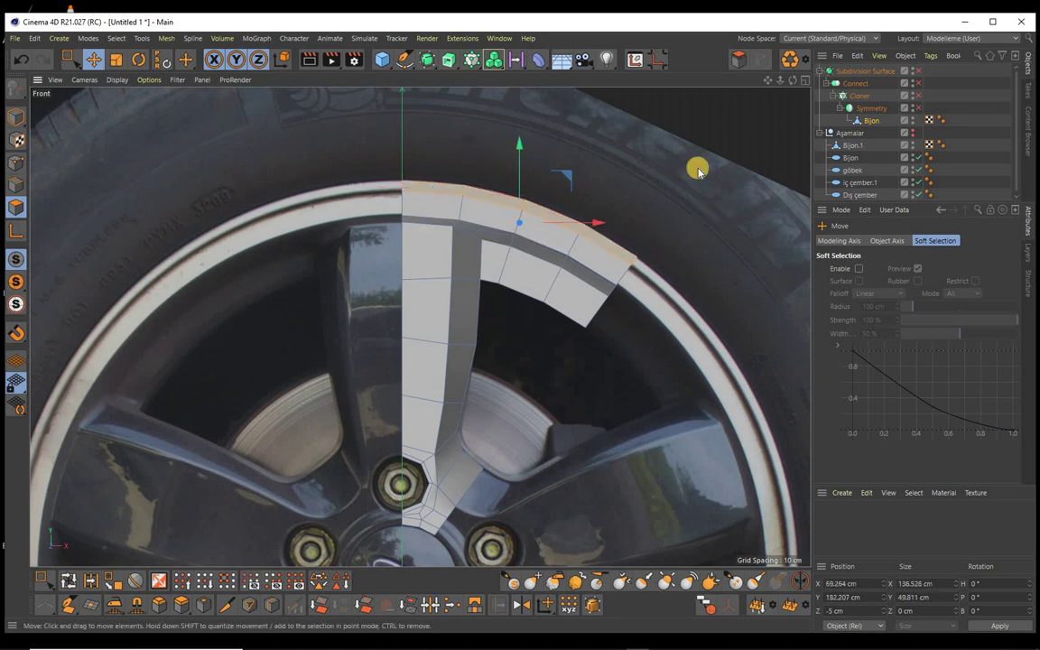
key(F1)
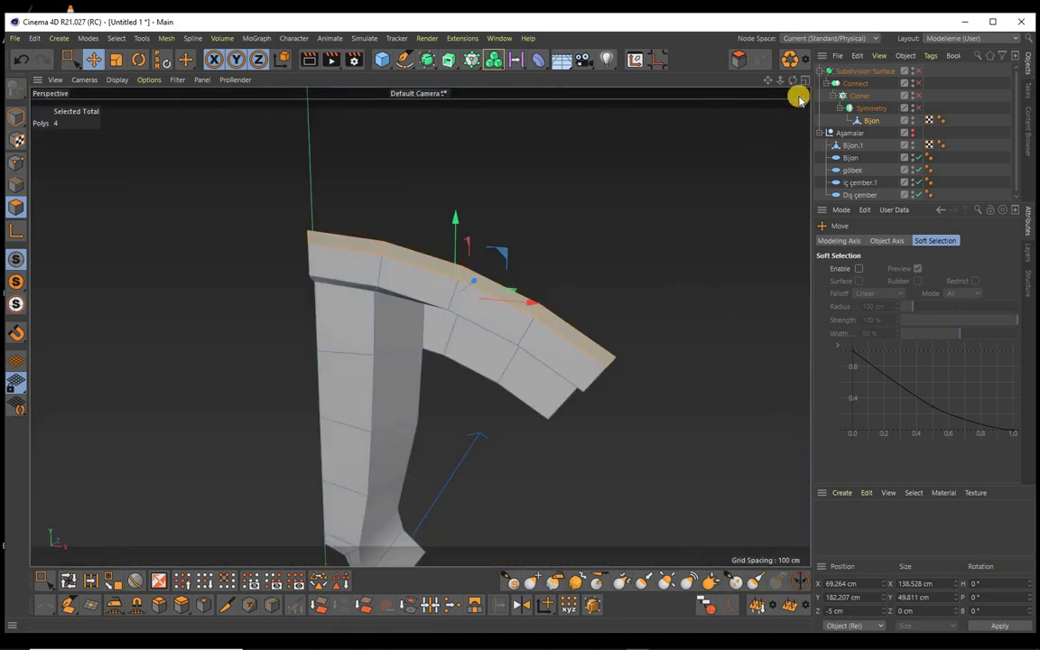
Step: Push the selected outer rim band back in depth so the rim arc is stepped
alt+drag(515, 325, 519, 325)
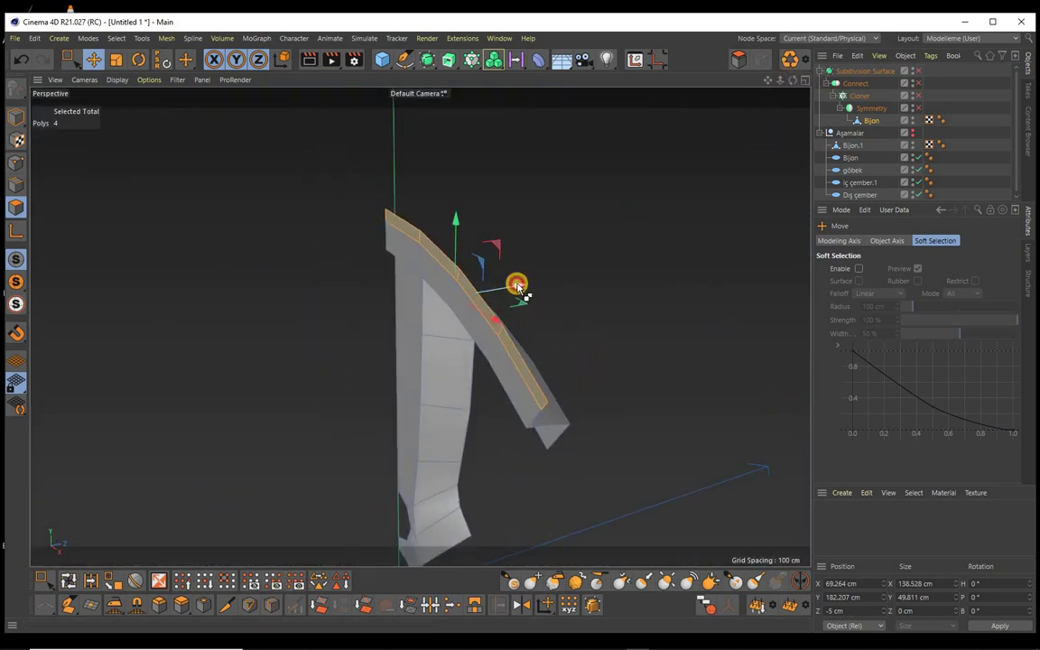
drag(519, 286, 513, 287)
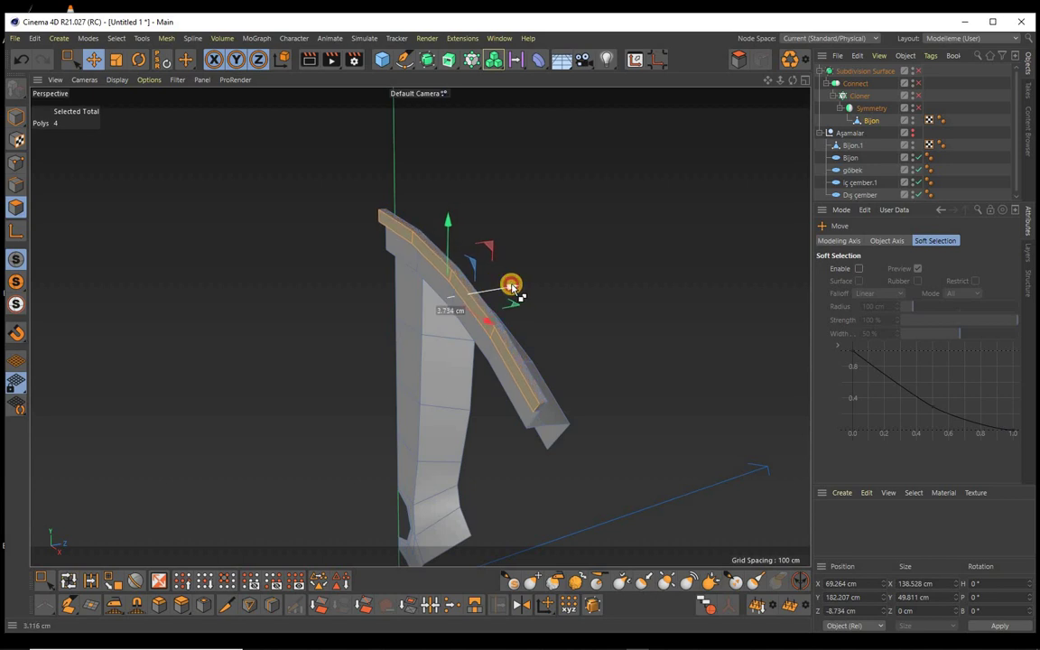
drag(512, 287, 510, 286)
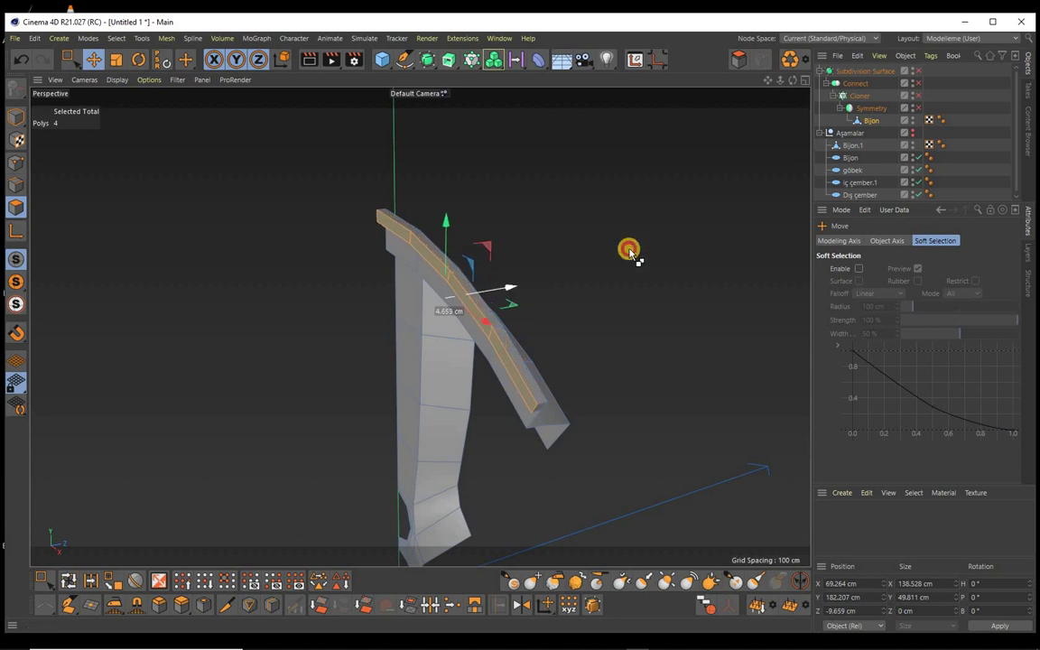
alt+drag(520, 325, 521, 323)
alt+right_drag(521, 323, 774, 321)
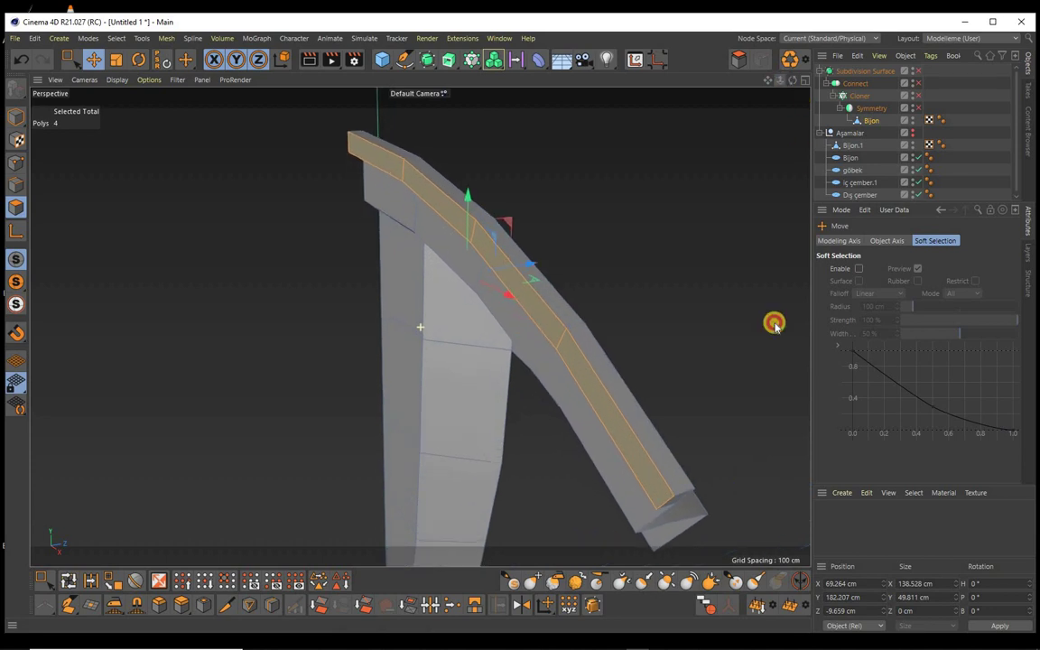
alt+drag(519, 324, 513, 365)
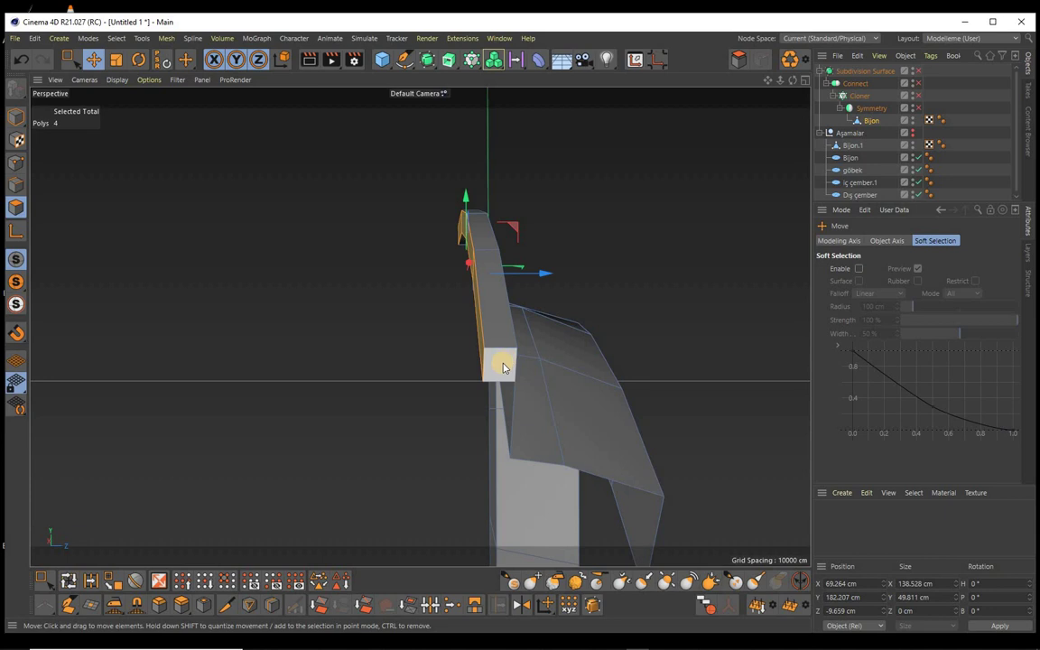
alt+drag(521, 327, 456, 307)
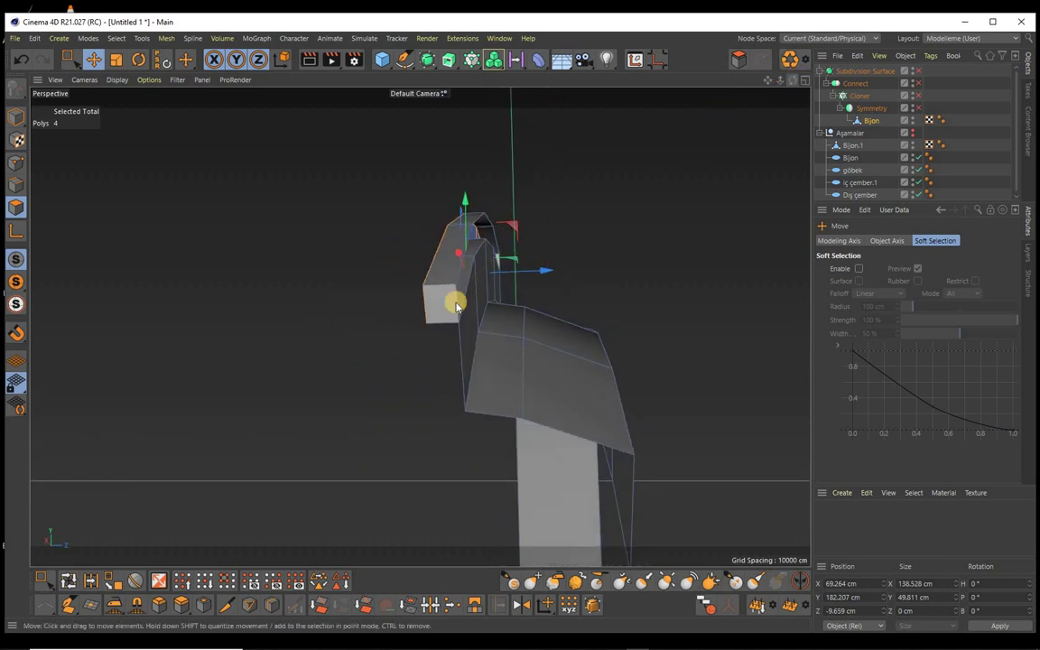
Step: Try selecting faces on the spoke's end, then undo that selection and frame the spoke
click(443, 305)
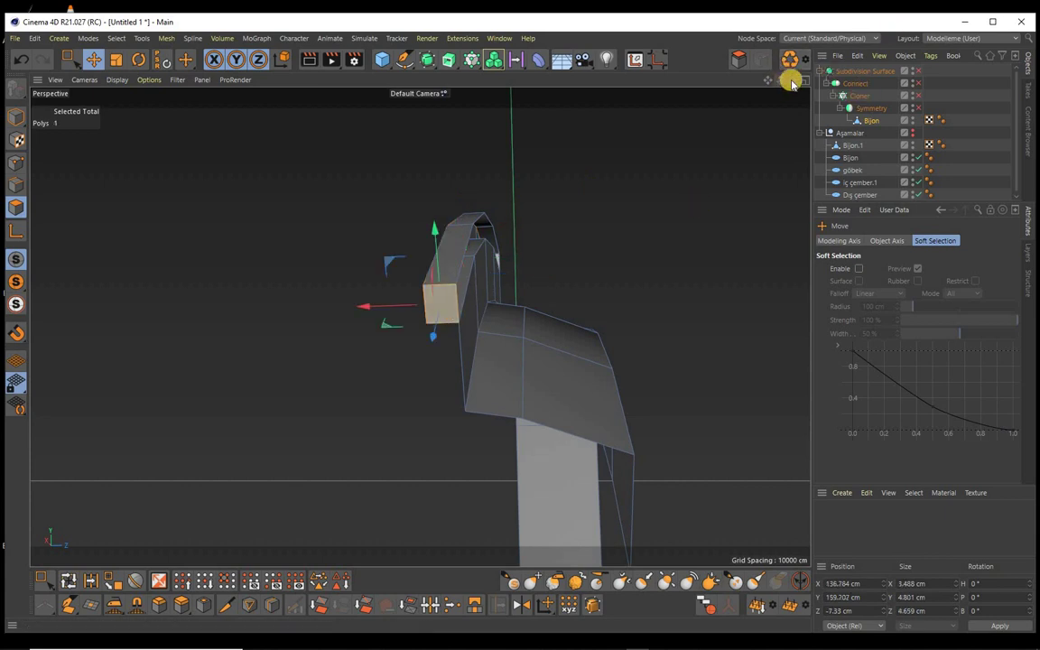
drag(791, 81, 520, 325)
drag(767, 79, 520, 325)
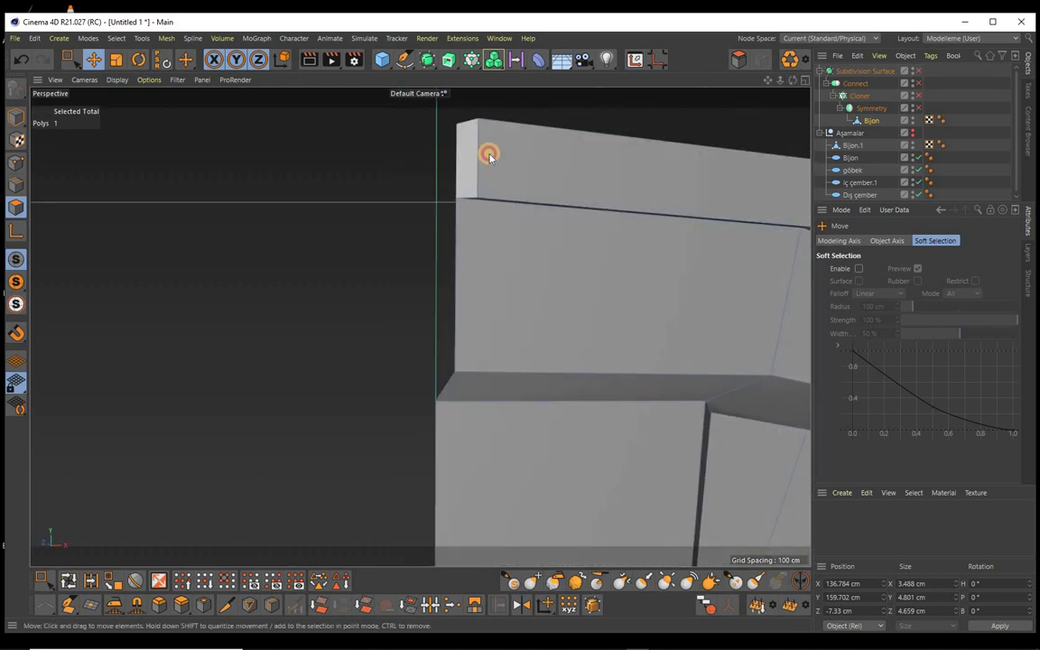
shift+click(709, 173)
key(ctrl+z)
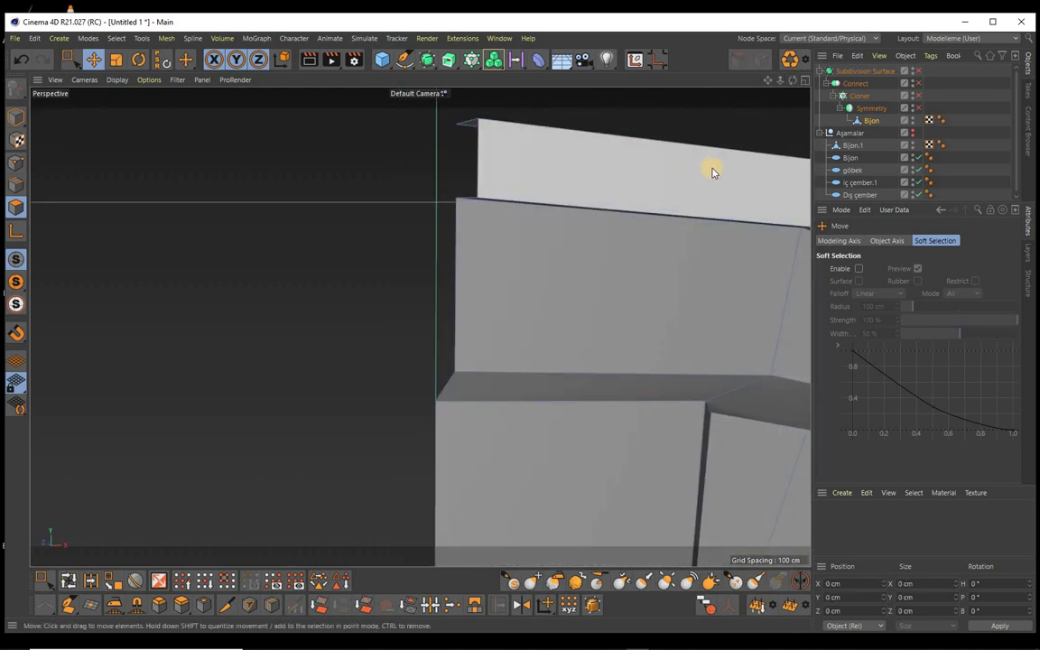
key(ctrl+z)
key(ctrl+shift+z)
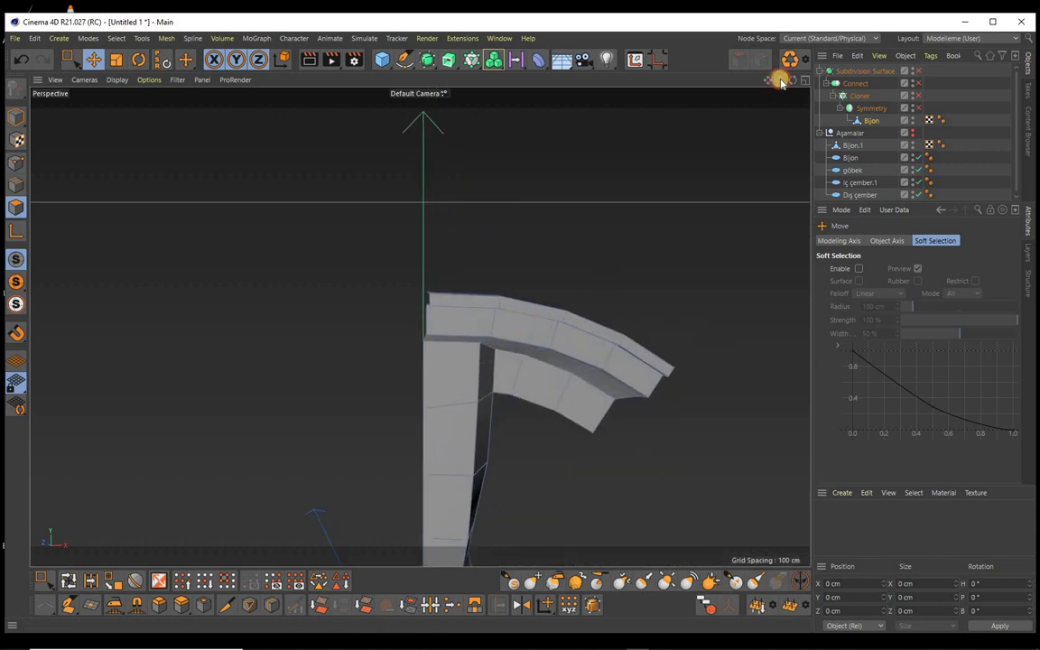
alt+drag(517, 324, 524, 311)
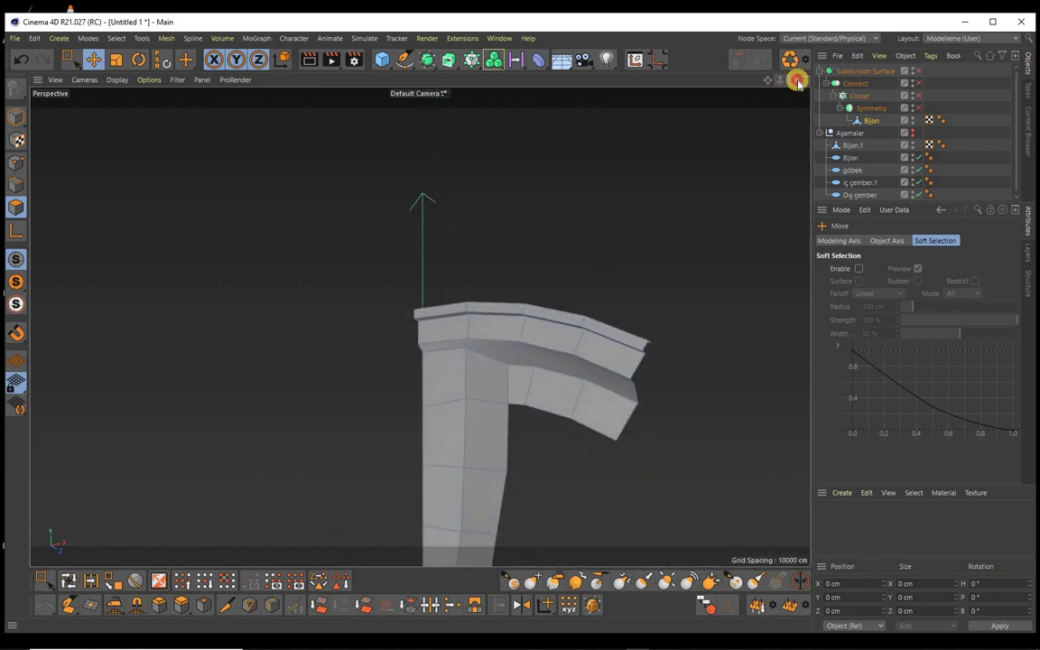
Step: Preview the subdivided spoke with Isoparms display, then turn subdivision off again in Model mode
click(918, 71)
click(583, 327)
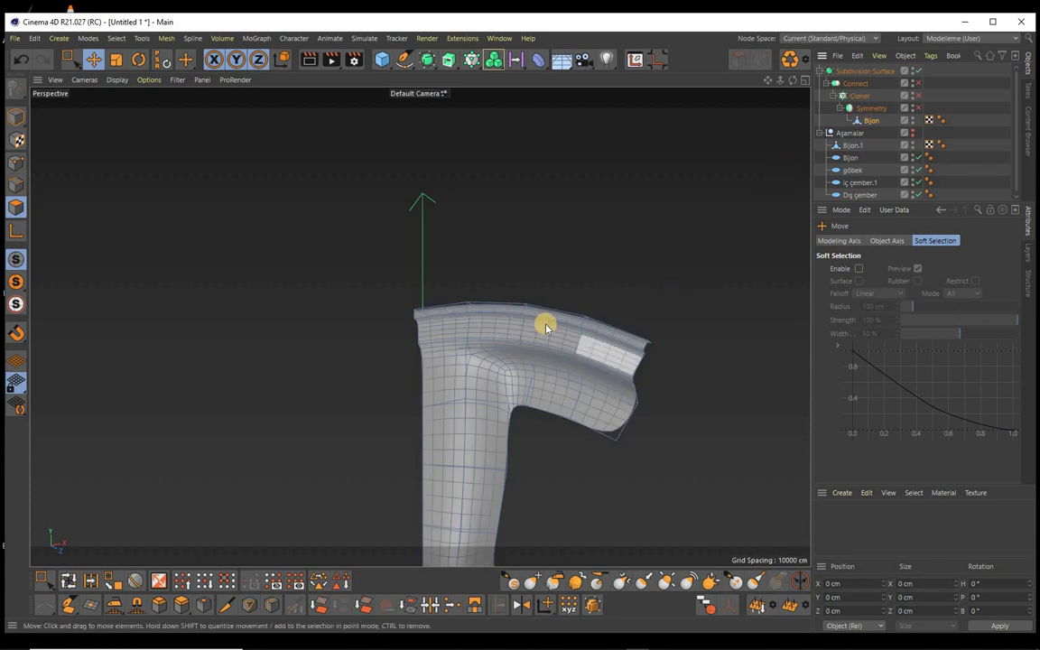
click(117, 80)
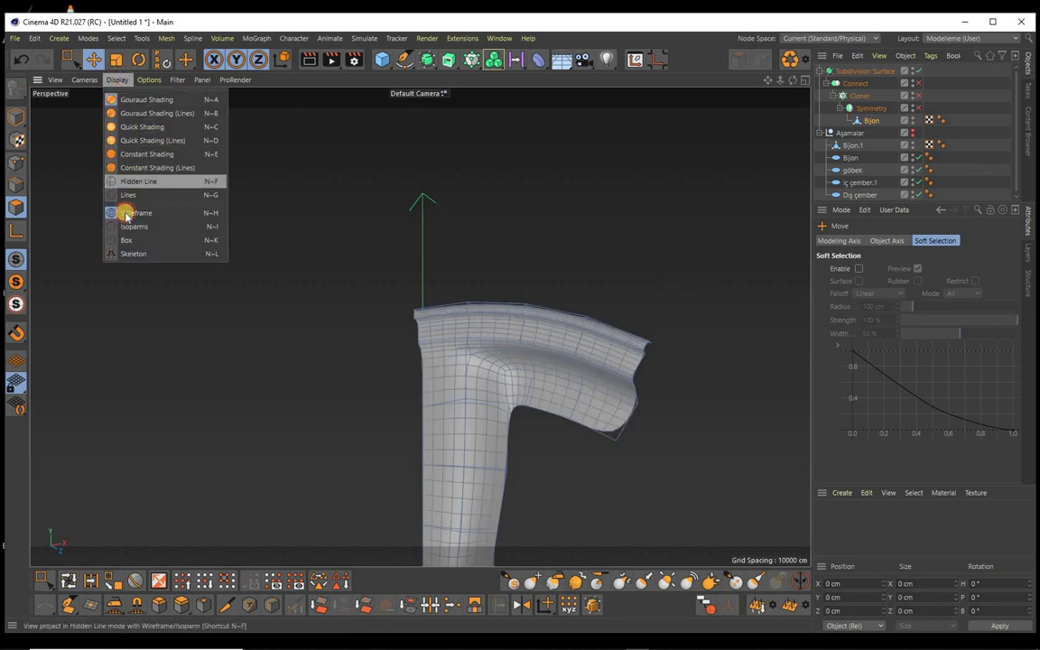
click(226, 227)
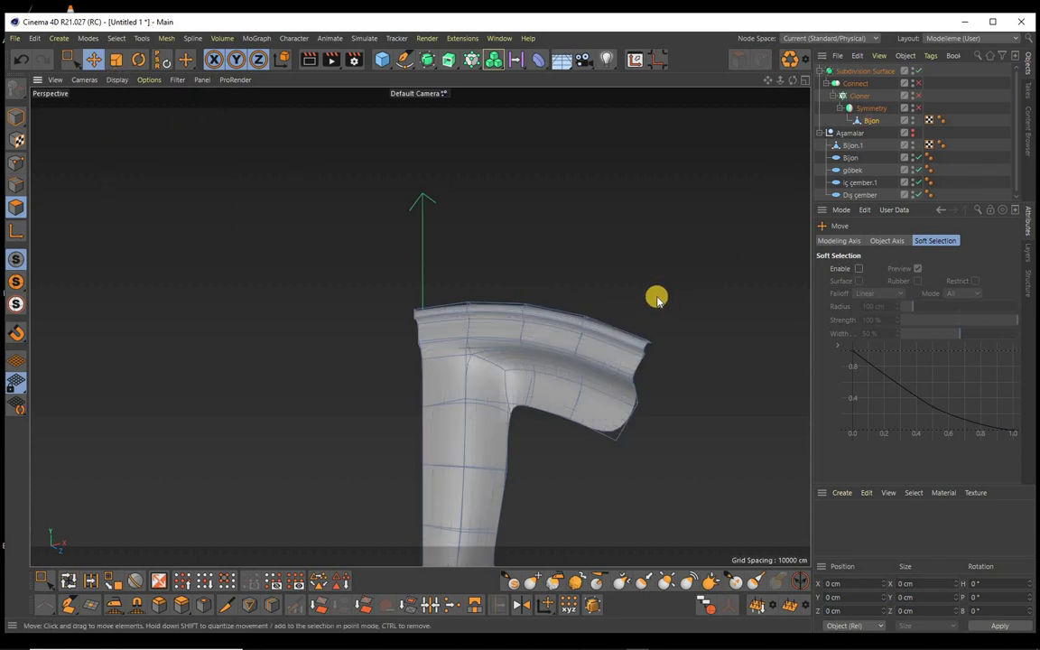
click(18, 116)
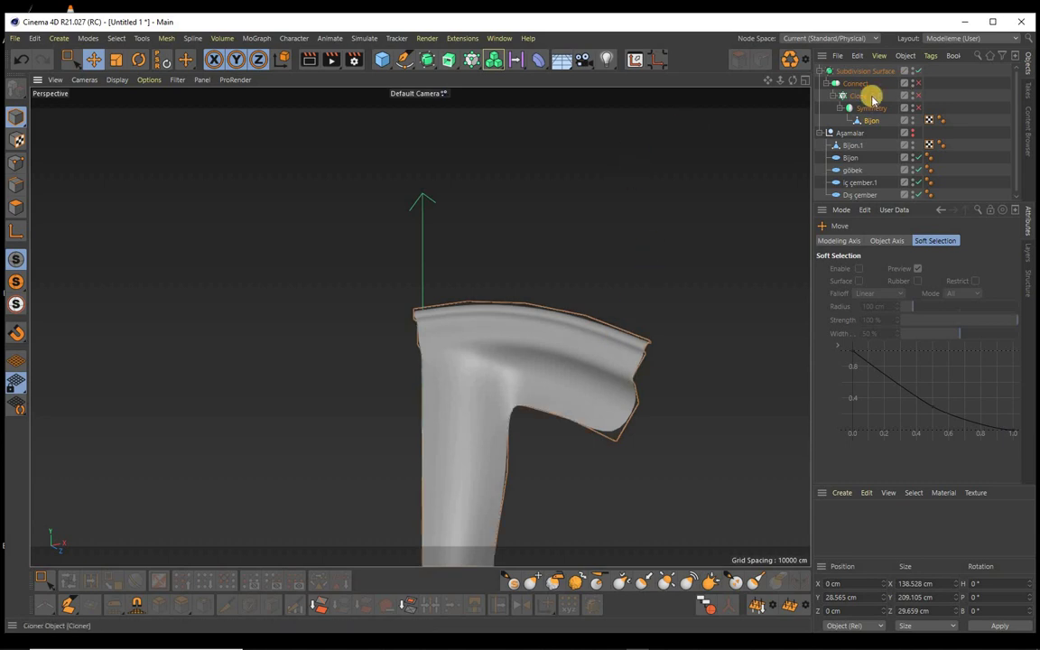
click(918, 70)
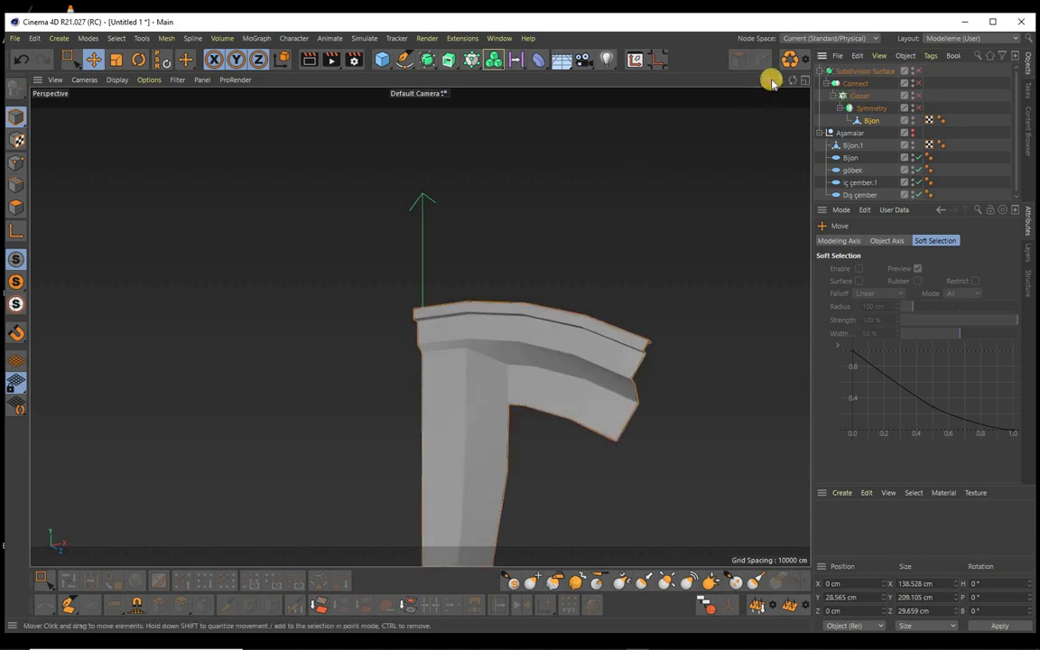
mouse_move(770, 81)
mouse_down()
mouse_move(788, 81)
mouse_move(202, 208)
mouse_up()
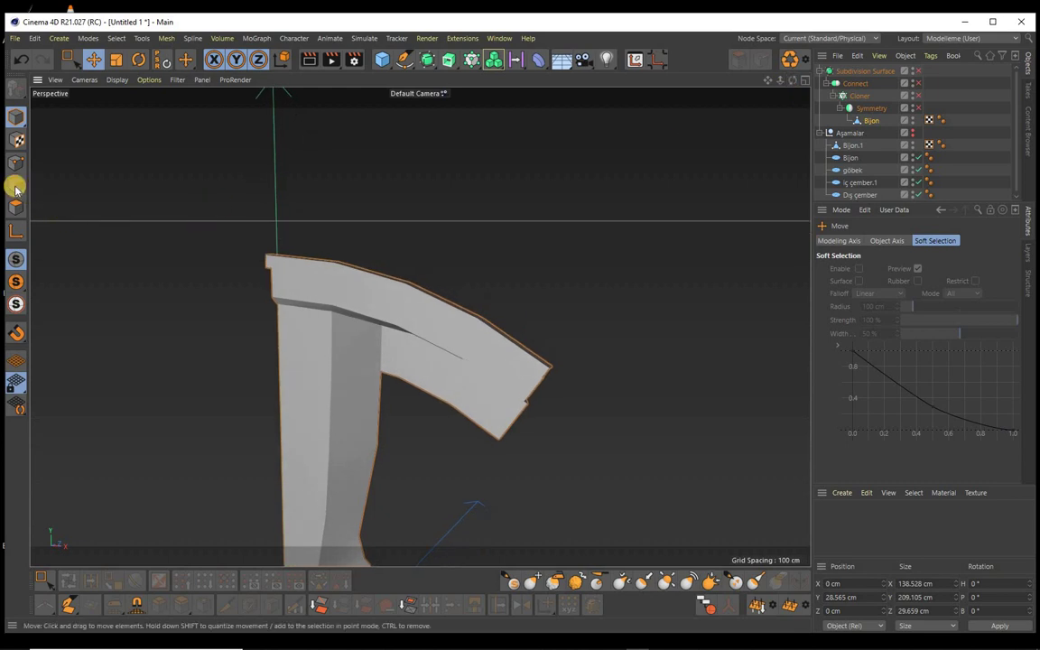
Step: Loop-select the two parallel edge loops along the spoke's top rim, then view it from the Front
click(15, 187)
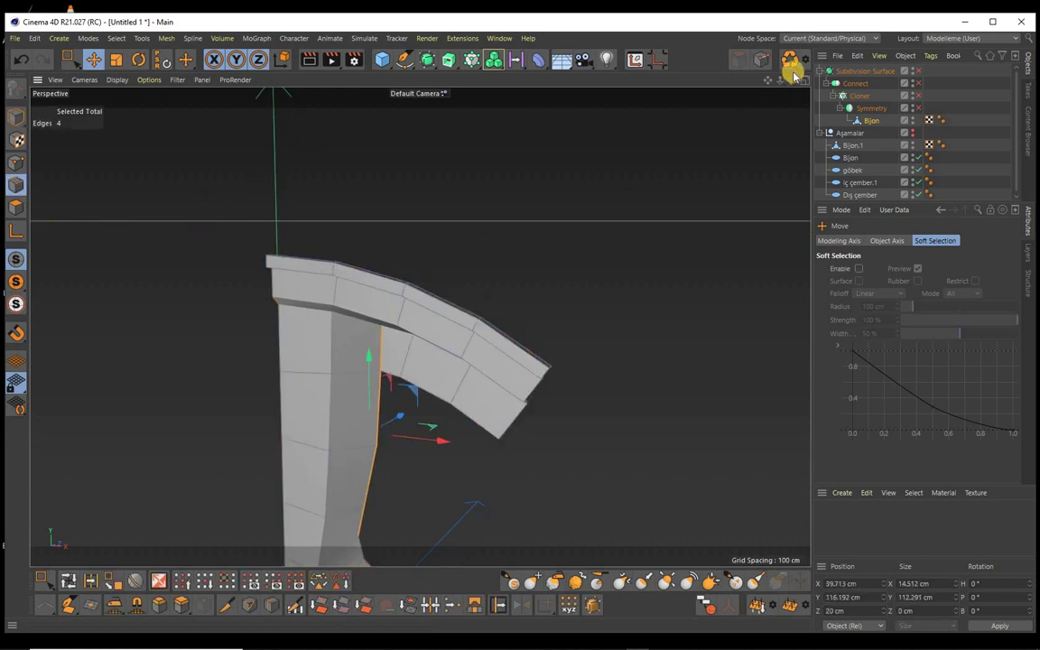
alt+drag(519, 325, 416, 339)
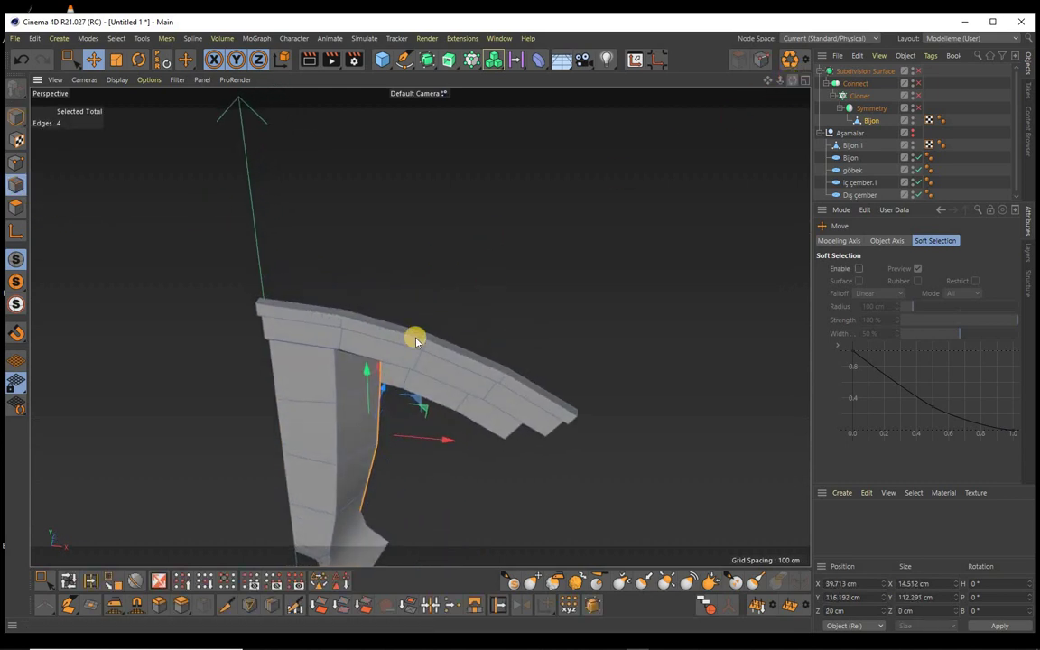
click(299, 312)
double_click(299, 312)
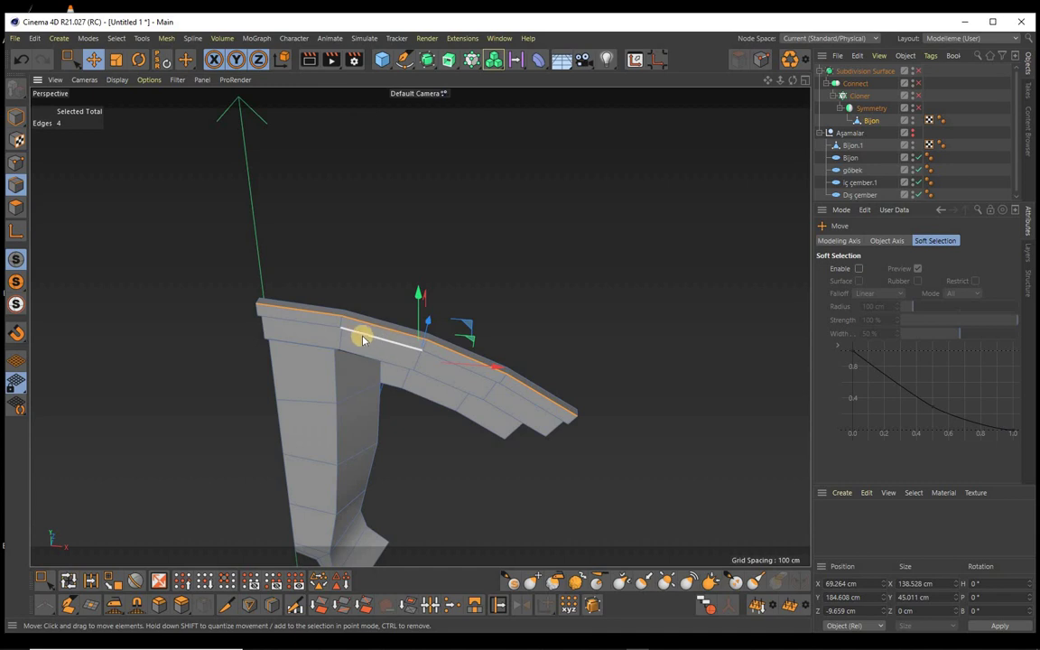
shift+double_click(362, 339)
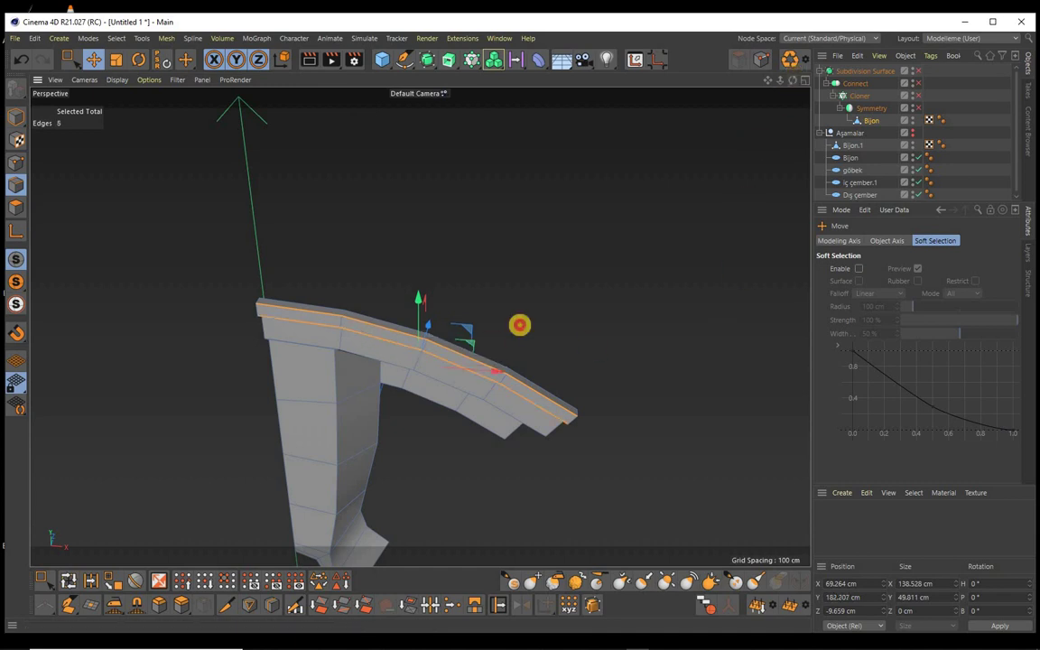
alt+drag(519, 325, 520, 323)
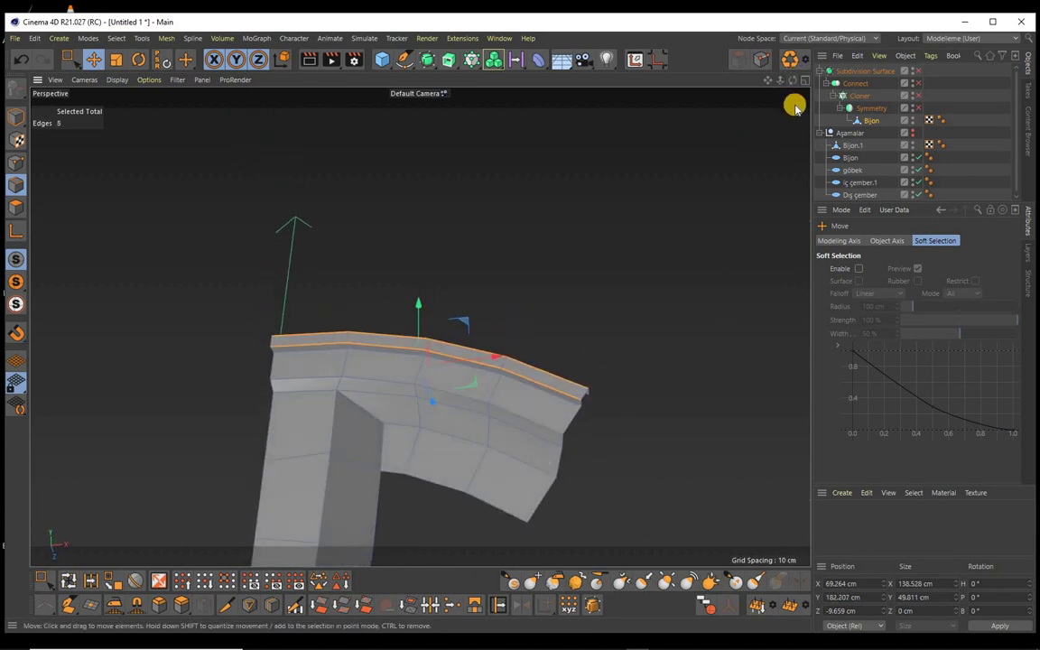
key(F4)
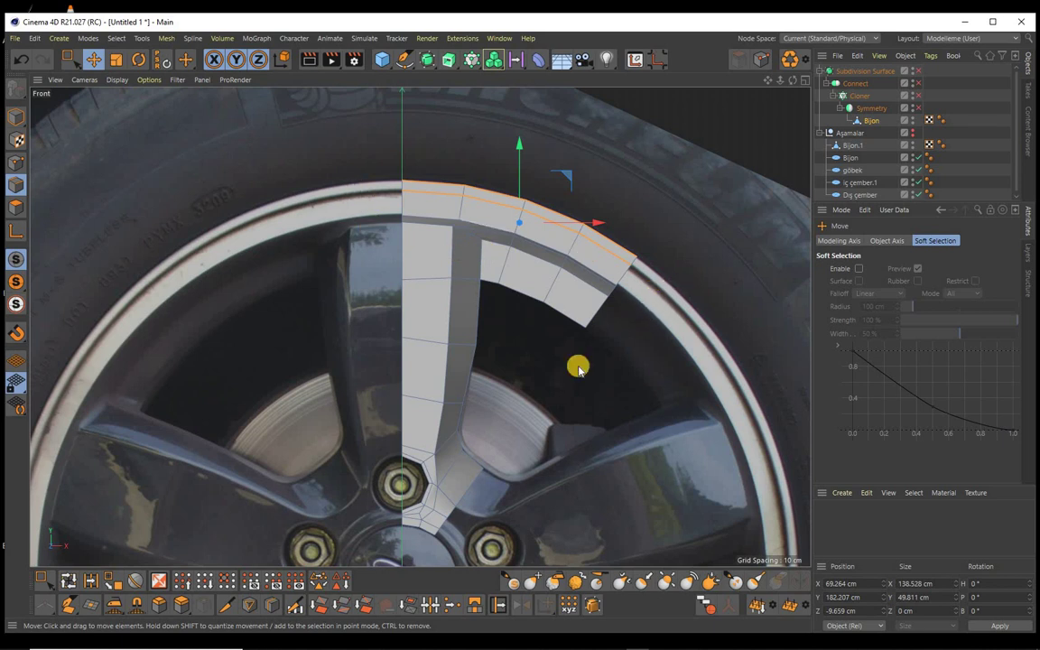
Step: Start a Chamfer bevel on the selected rim edges, trying offsets of 2 cm and 0.6 cm
click(160, 606)
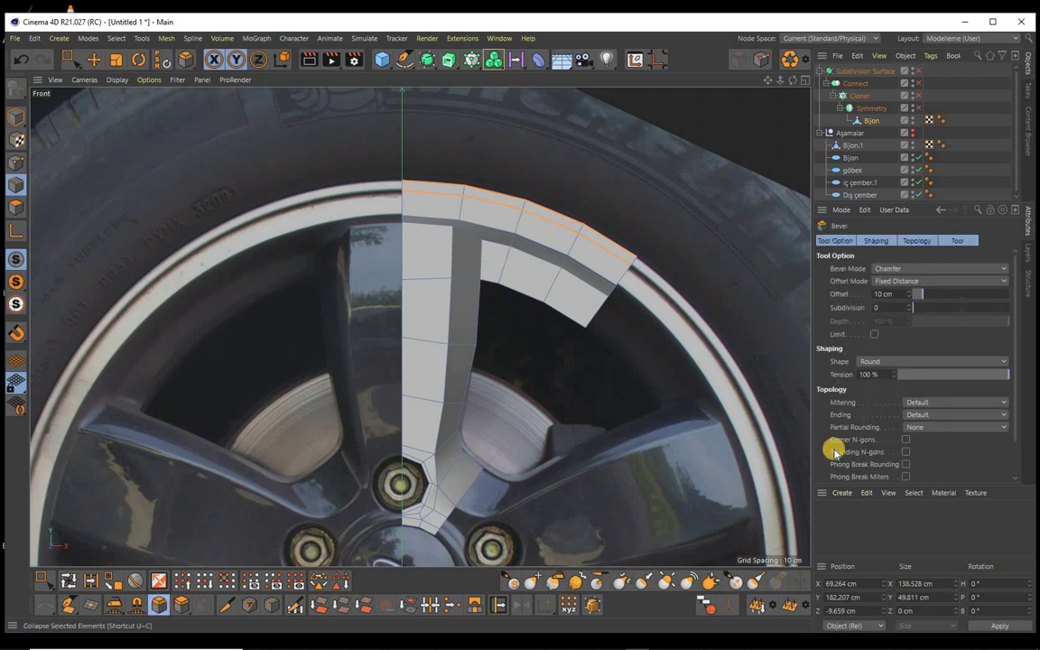
click(911, 269)
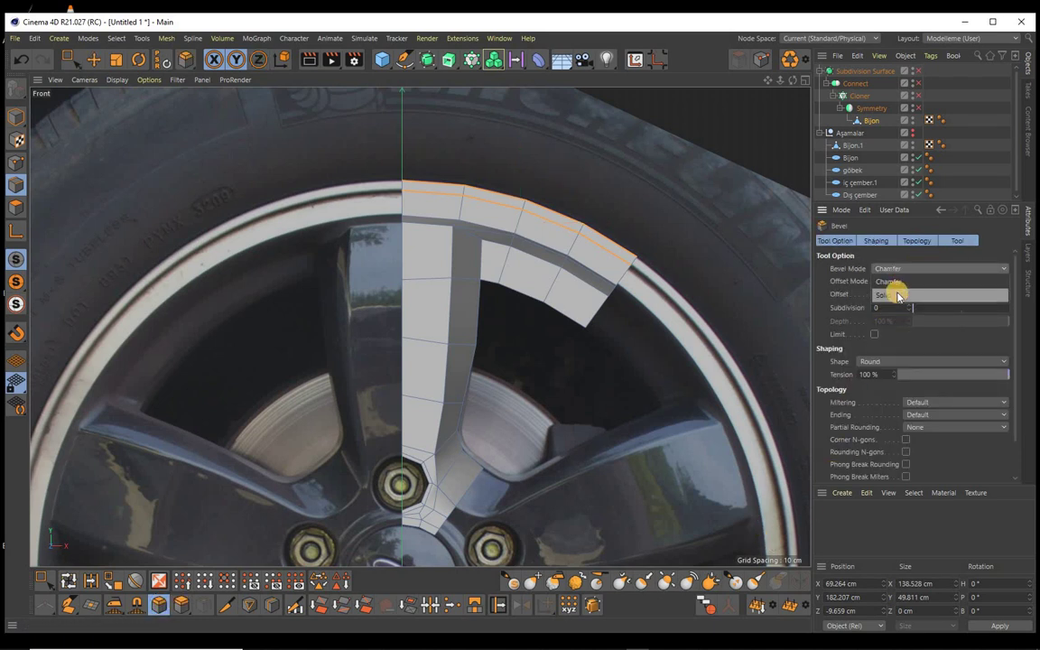
click(896, 293)
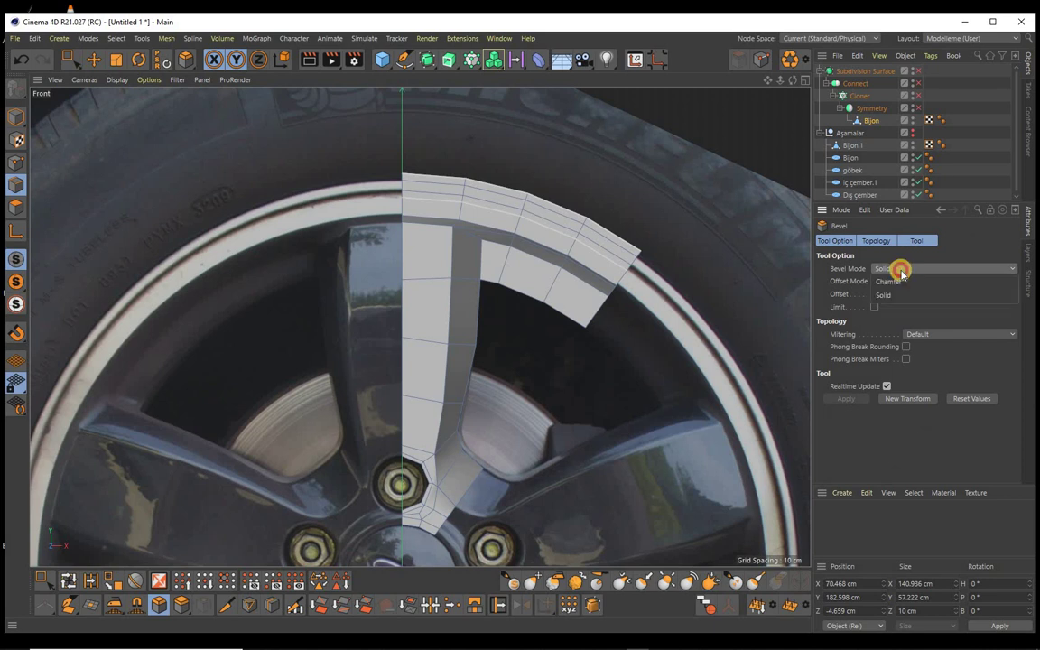
click(893, 282)
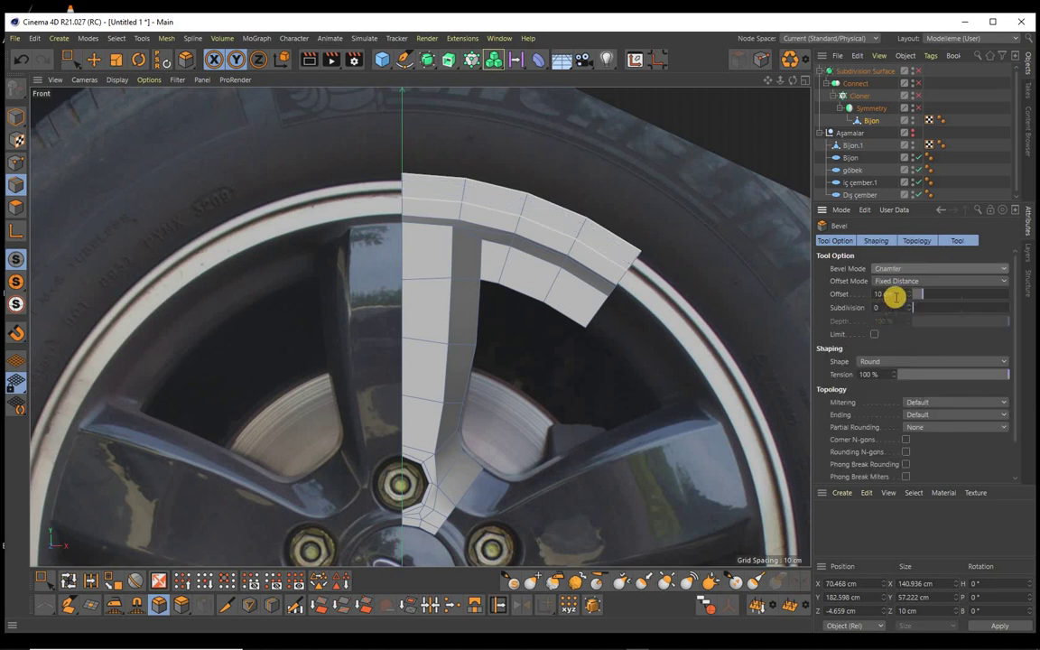
click(896, 296)
text(2)
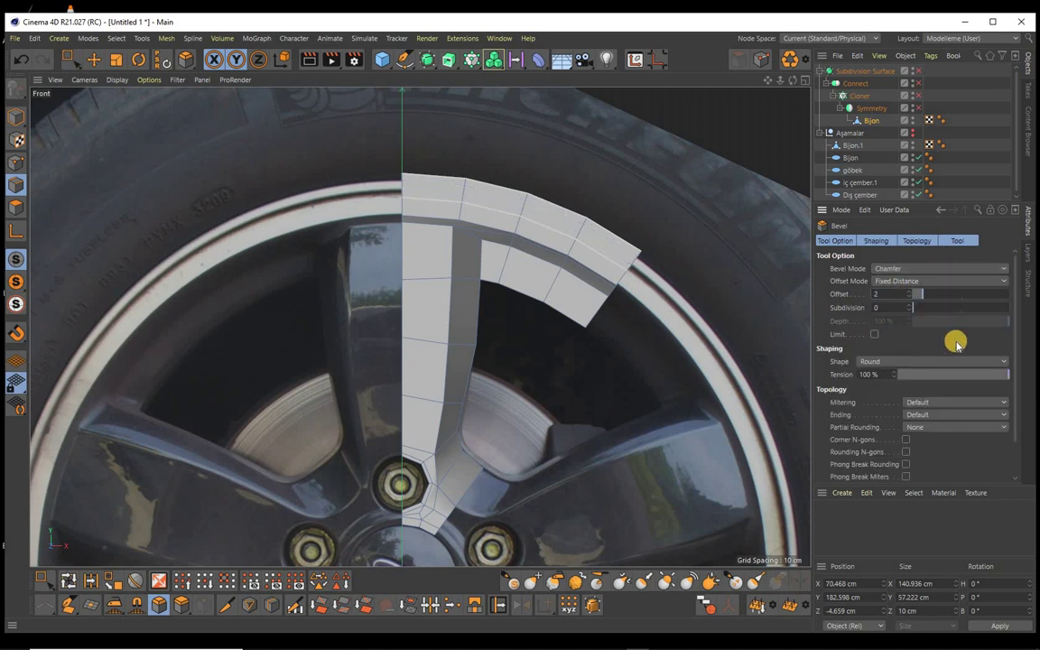
key(Return)
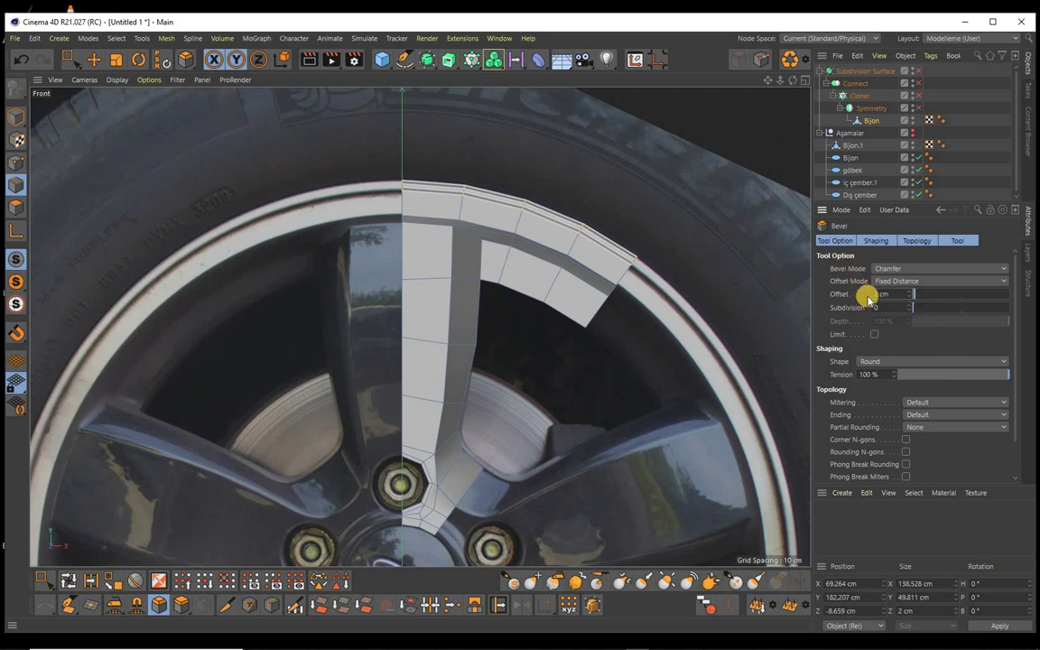
click(894, 296)
text(0,6)
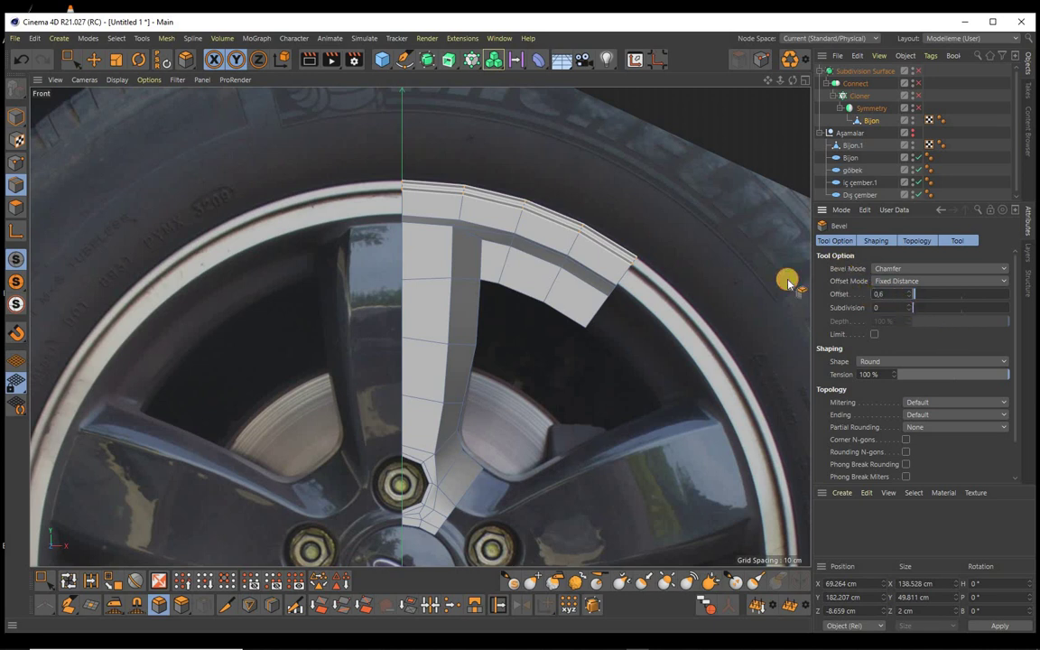
key(Return)
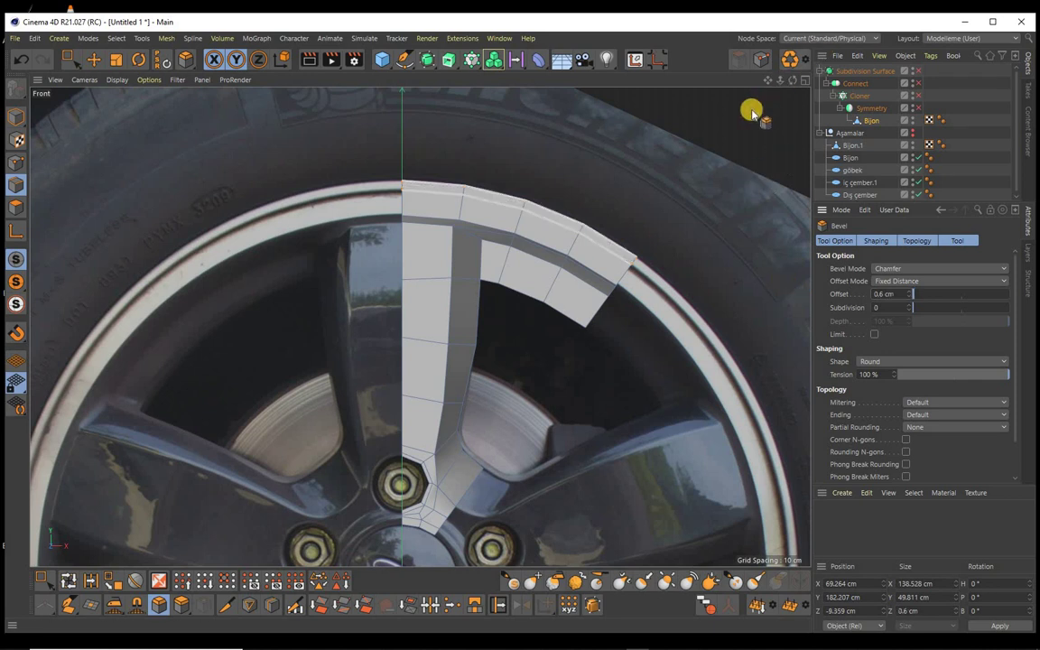
Step: Finalize the bevel at 1 cm offset with 2 subdivisions and inspect it in perspective
scroll(519, 325, up, 2)
scroll(519, 325, up, 2)
scroll(519, 325, up, 2)
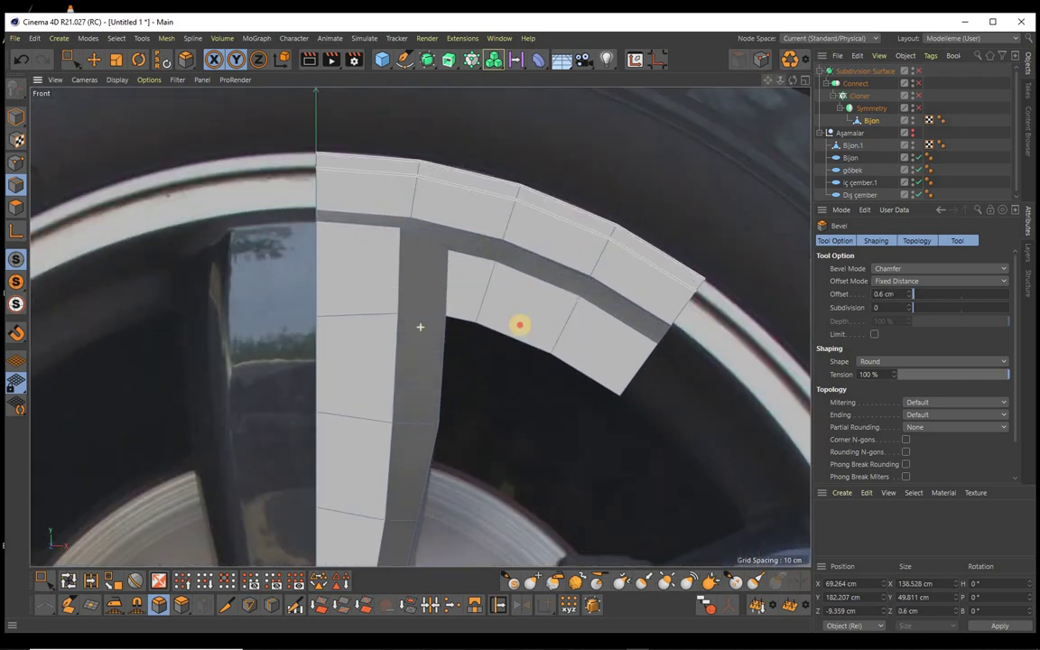
scroll(519, 325, up, 2)
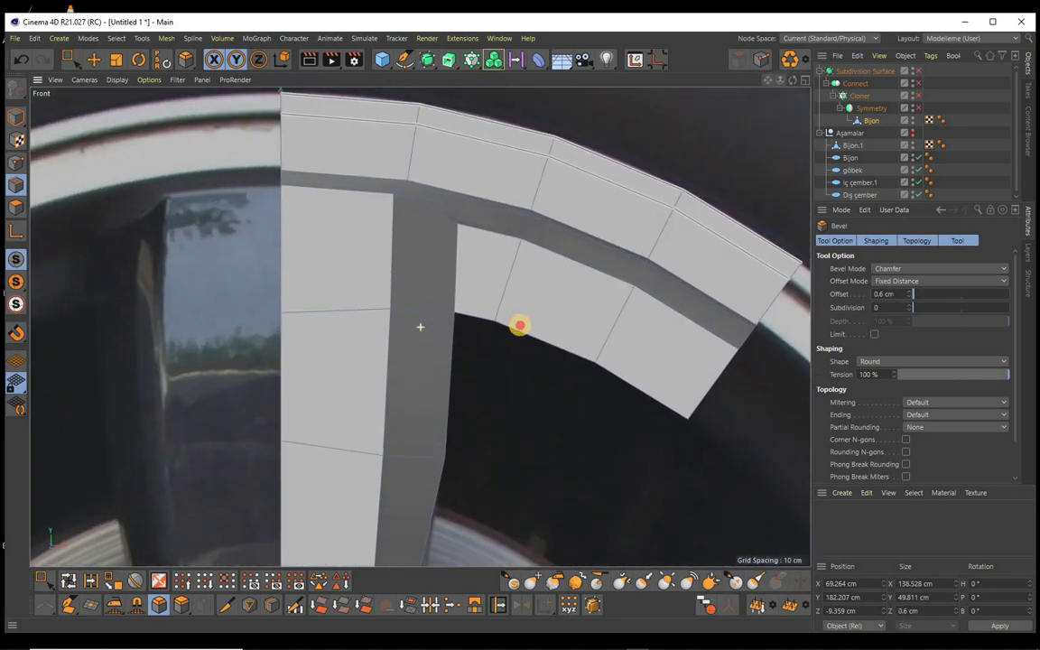
drag(909, 307, 911, 294)
click(911, 293)
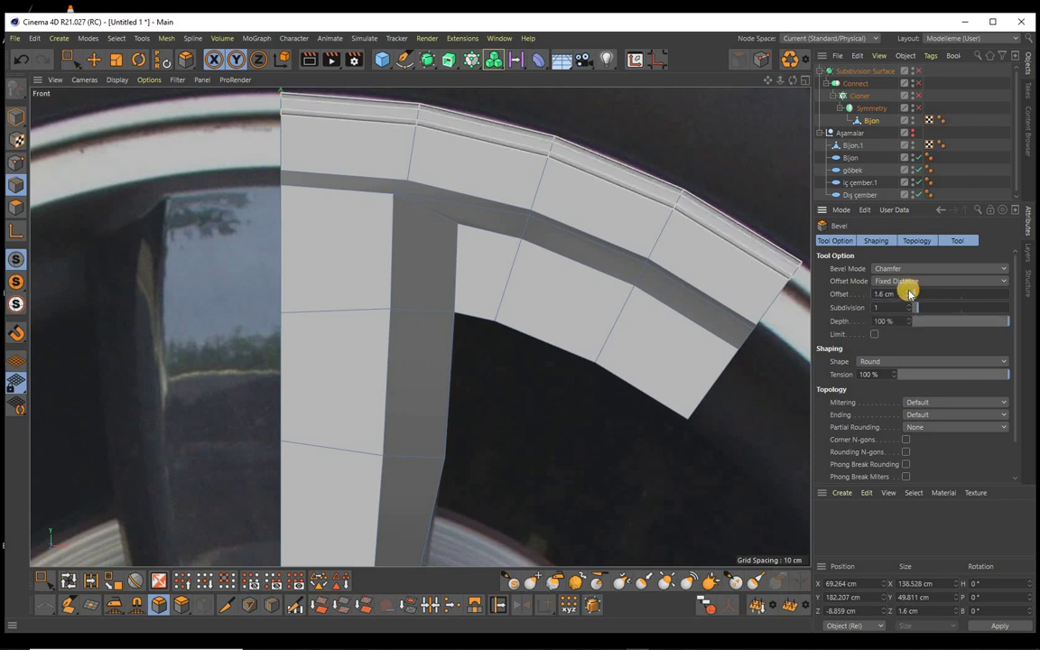
click(909, 305)
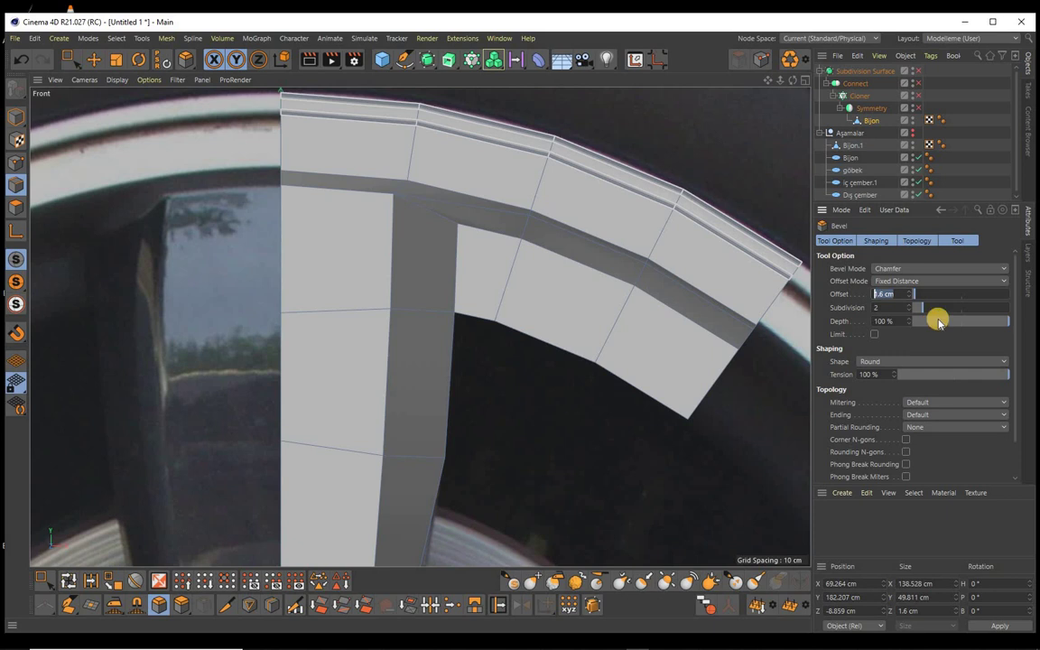
text(1)
click(970, 348)
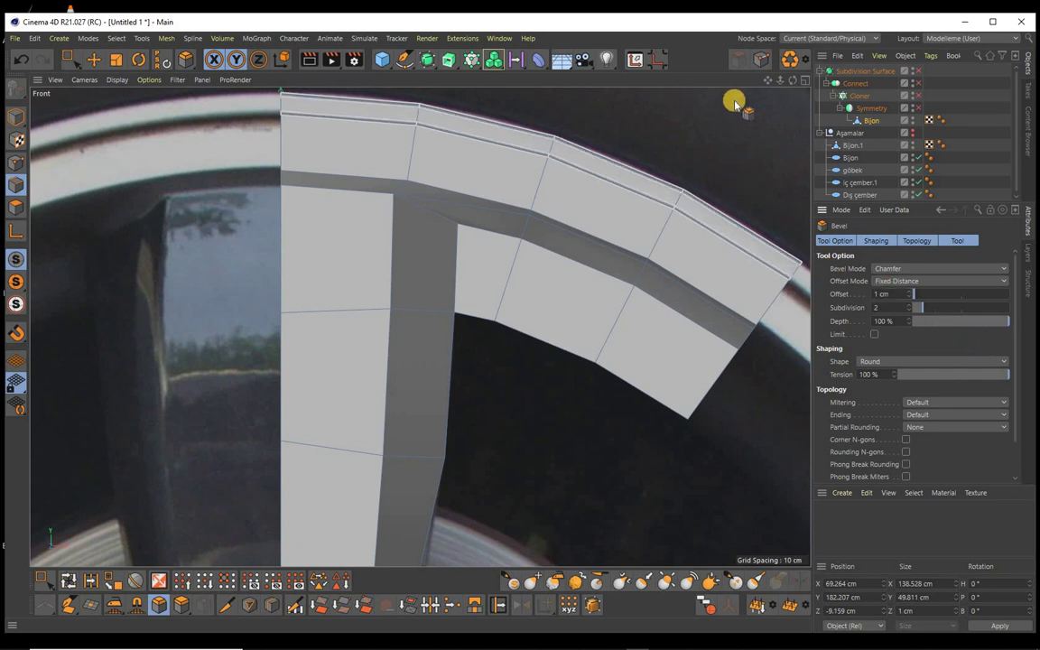
key(F1)
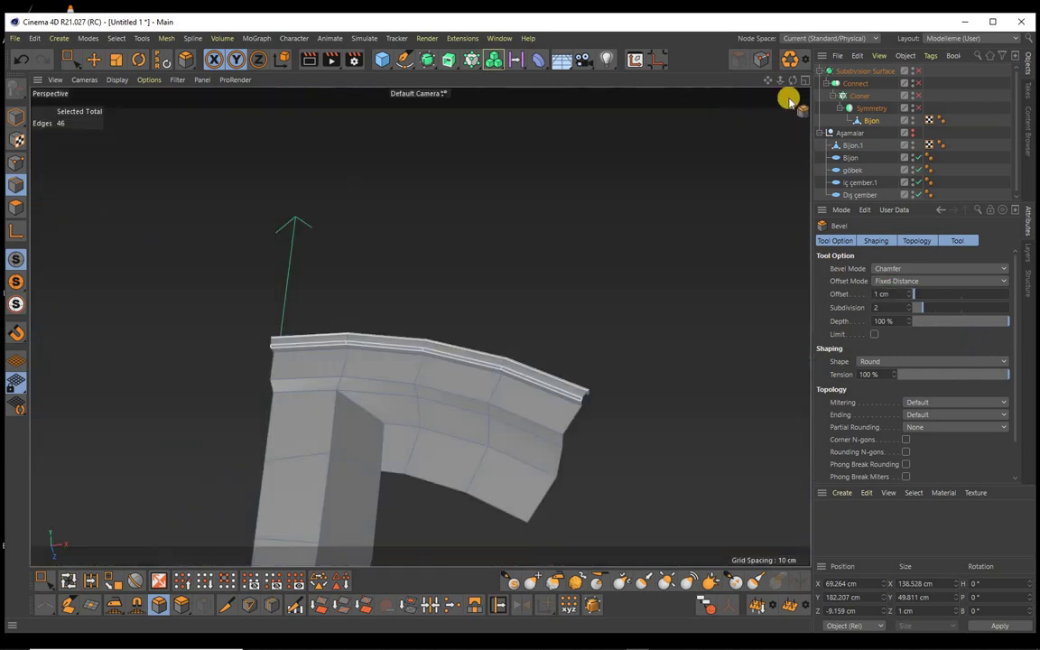
drag(792, 83, 467, 292)
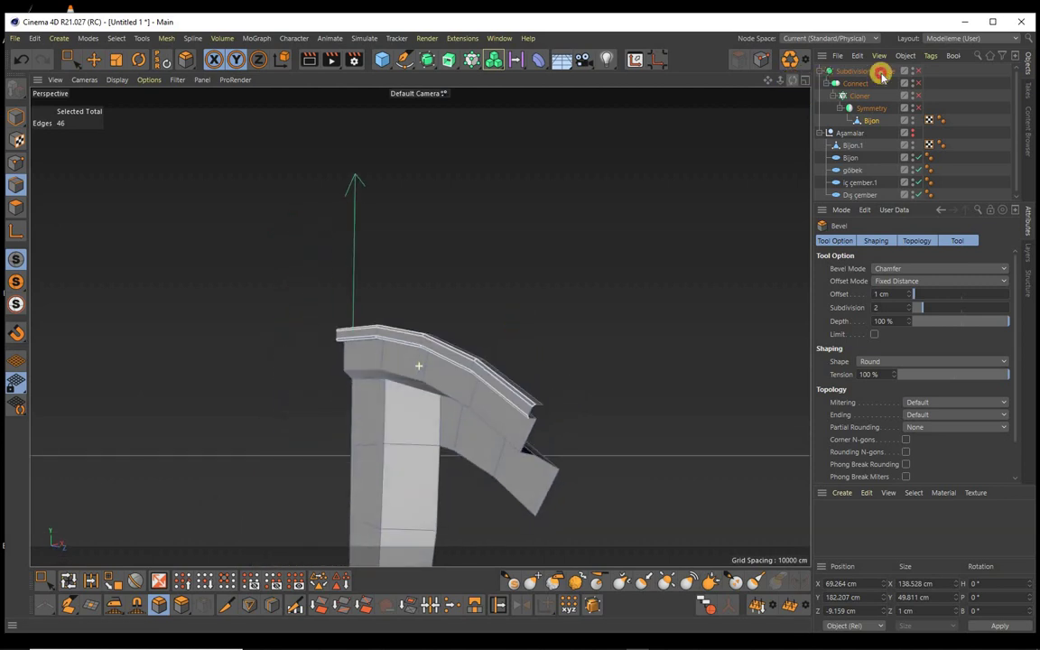
Step: Turn on subdivision and compare the smoothed spoke with the photo in Front view using Gouraud Shading
click(917, 72)
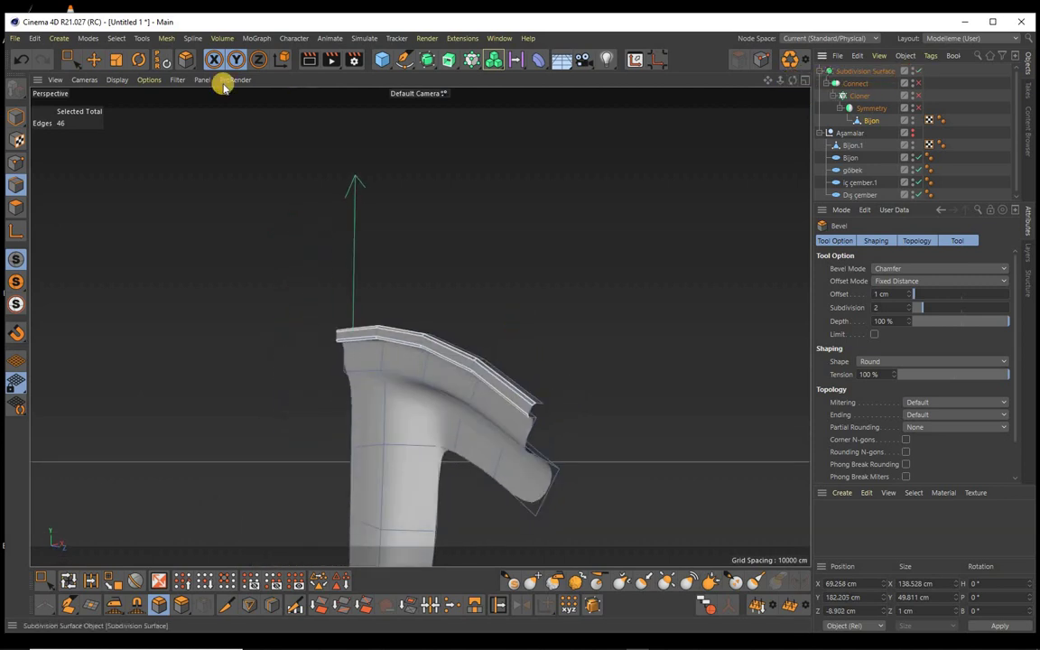
click(15, 115)
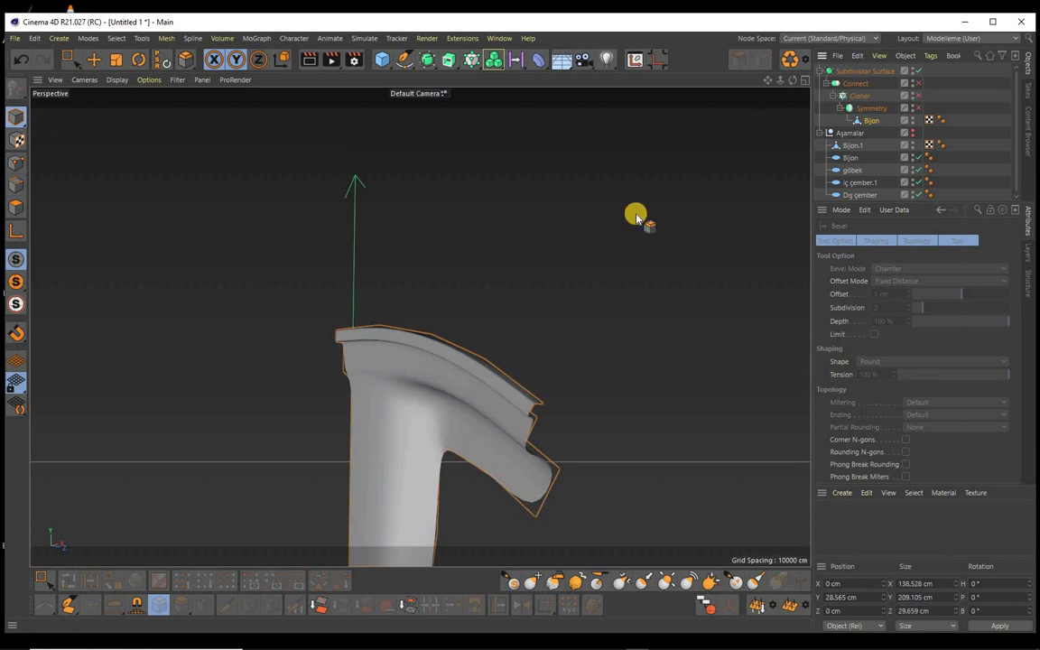
mouse_move(794, 80)
mouse_down()
mouse_move(520, 325)
mouse_move(790, 82)
mouse_up()
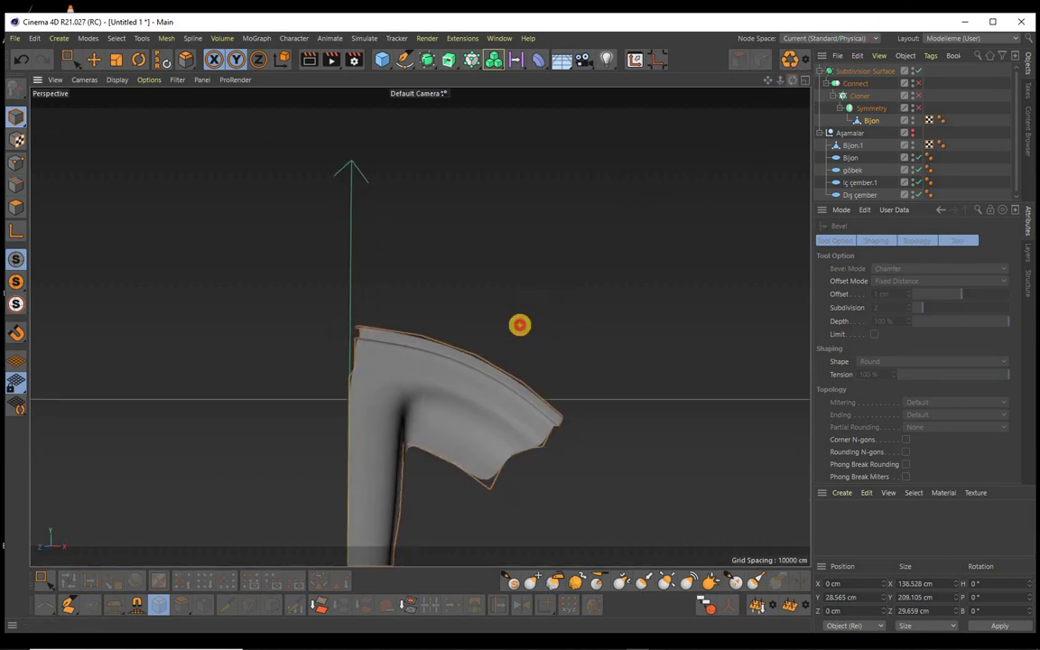
key(F4)
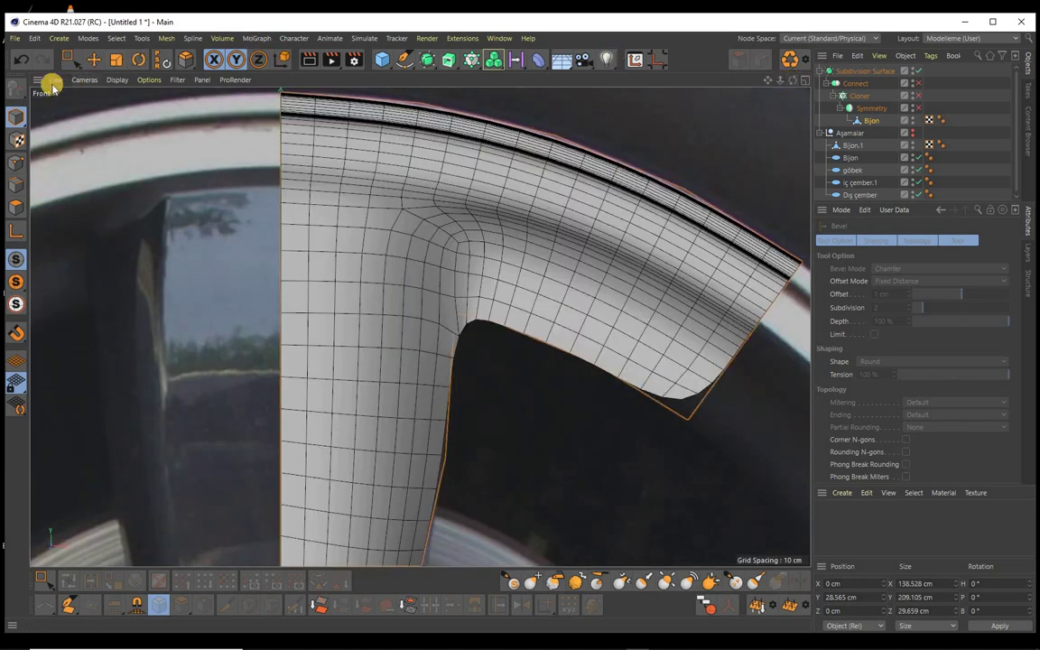
click(118, 82)
click(145, 100)
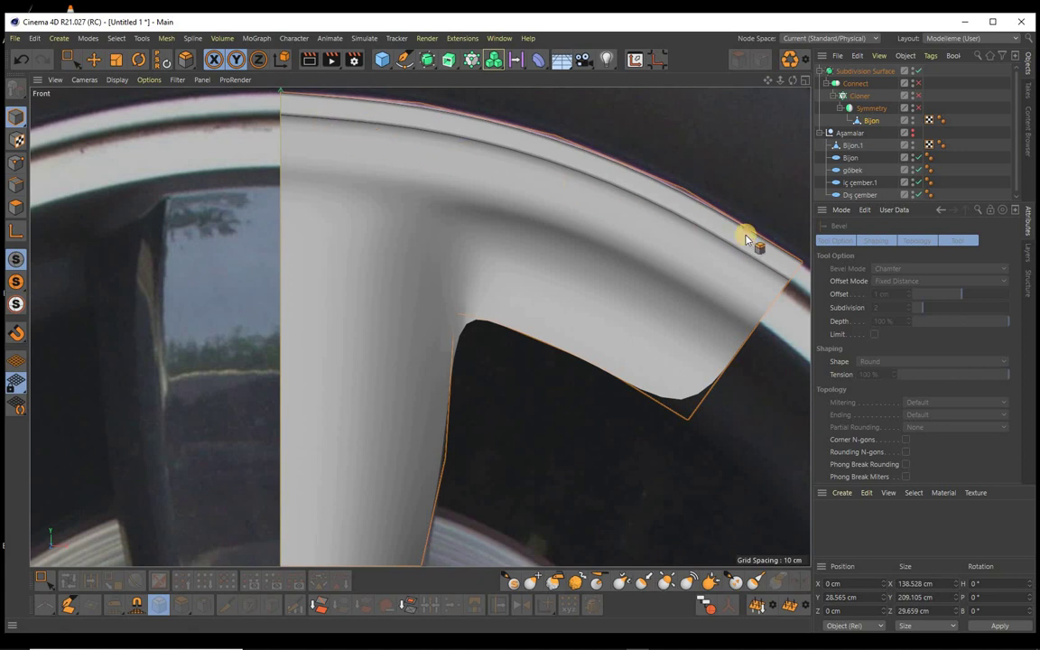
Step: Undo the edge bevel and return to the Perspective view
click(22, 61)
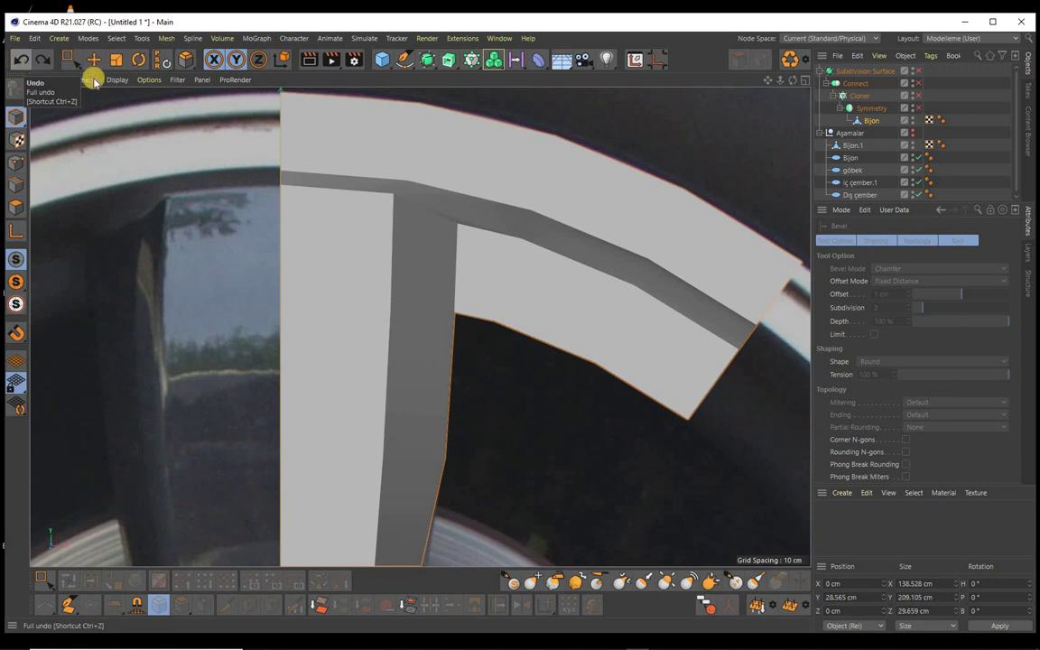
click(21, 63)
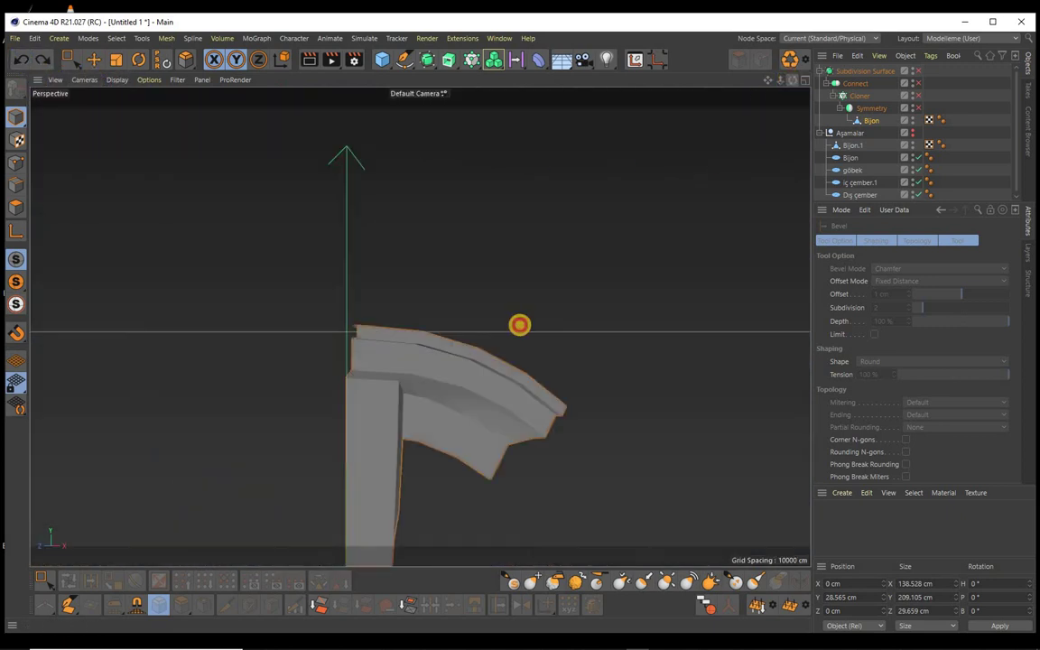
alt+drag(520, 325, 542, 327)
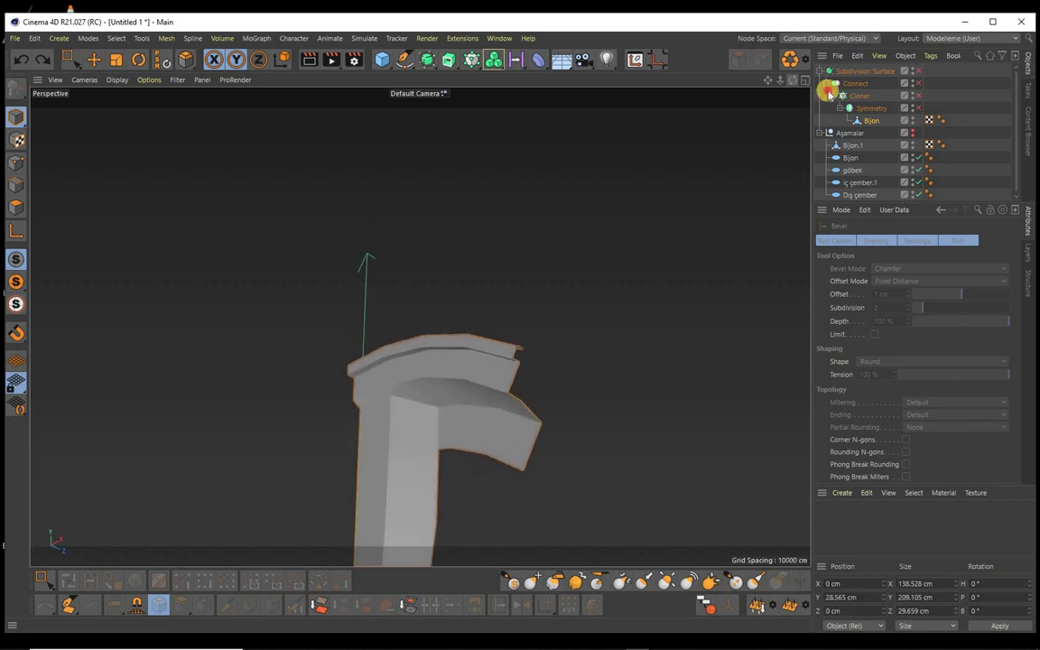
Step: Re-enable the Subdivision Surface with Editor subdivision 0 and Renderer 3, then select Bijon
click(918, 71)
click(882, 73)
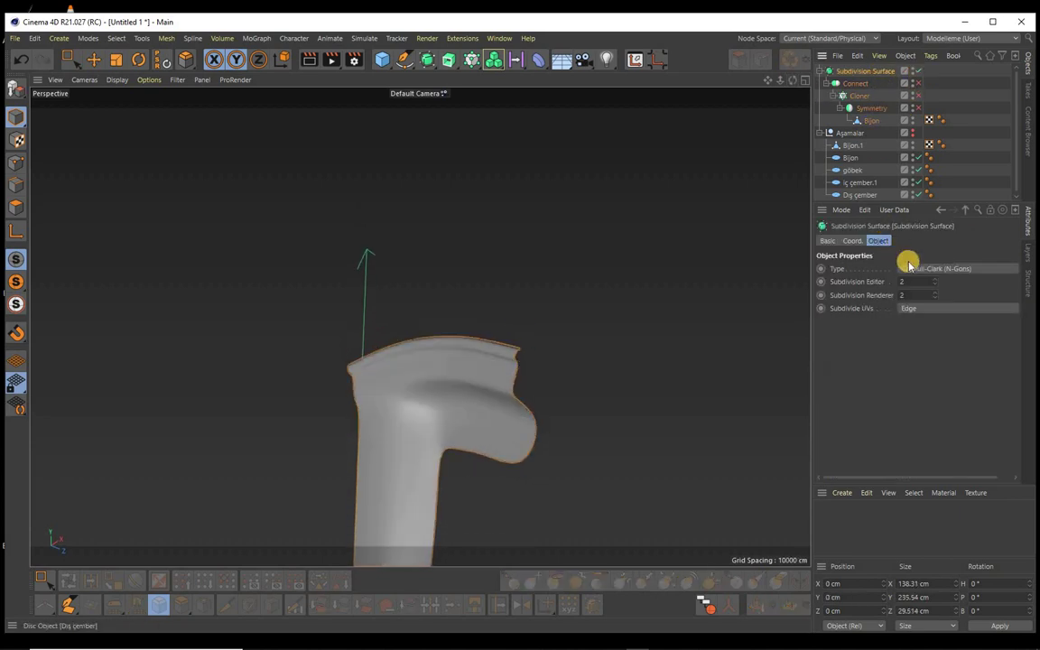
drag(935, 286, 936, 294)
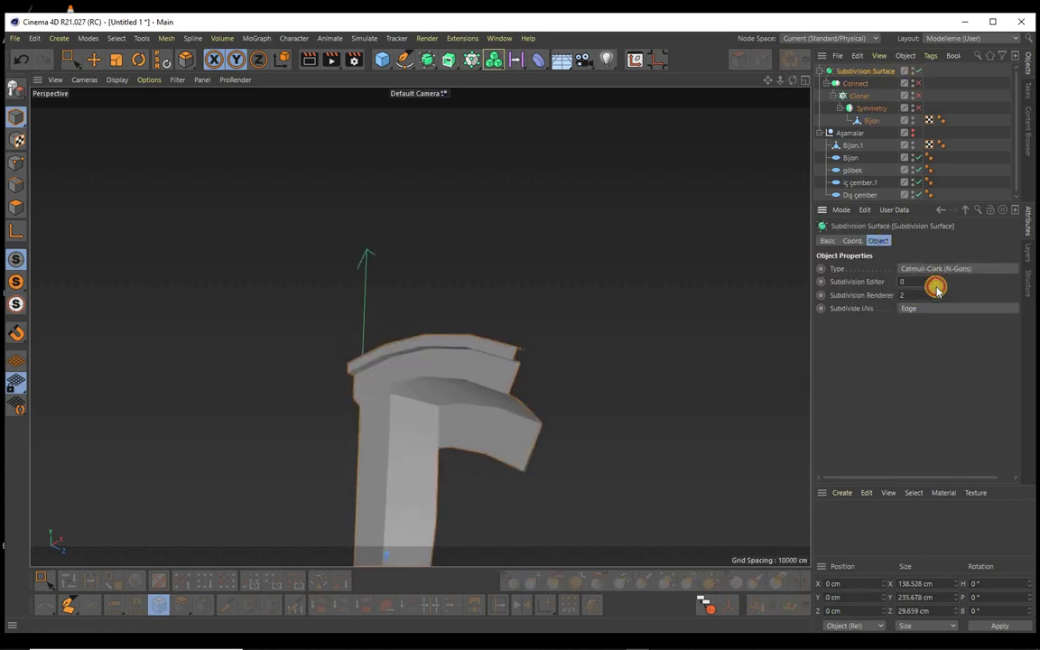
click(936, 294)
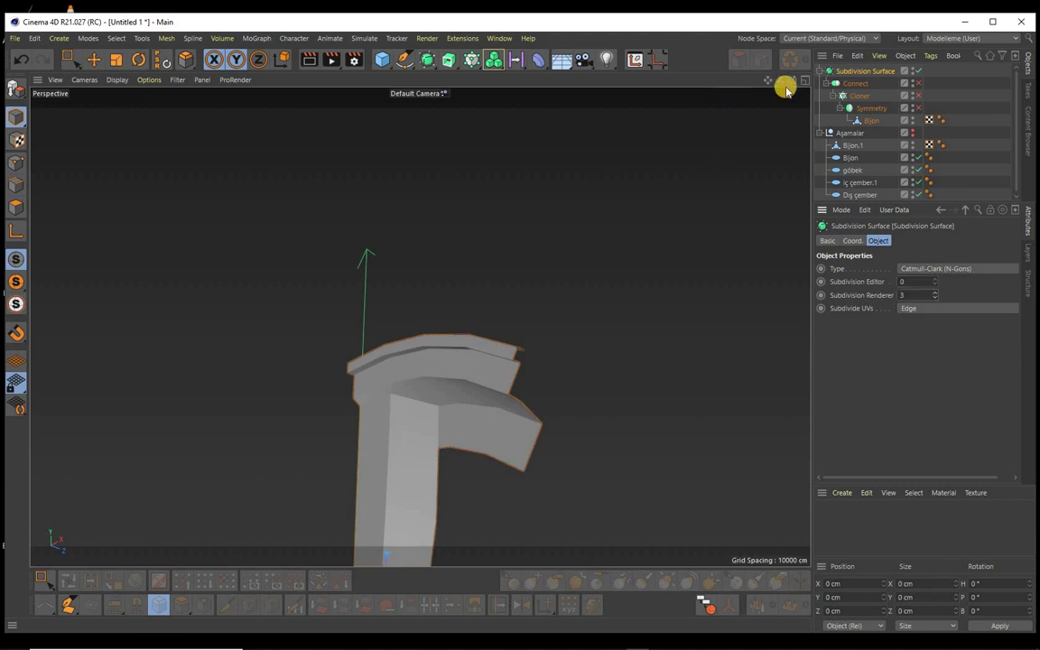
scroll(520, 324, up, 2)
scroll(520, 325, up, 2)
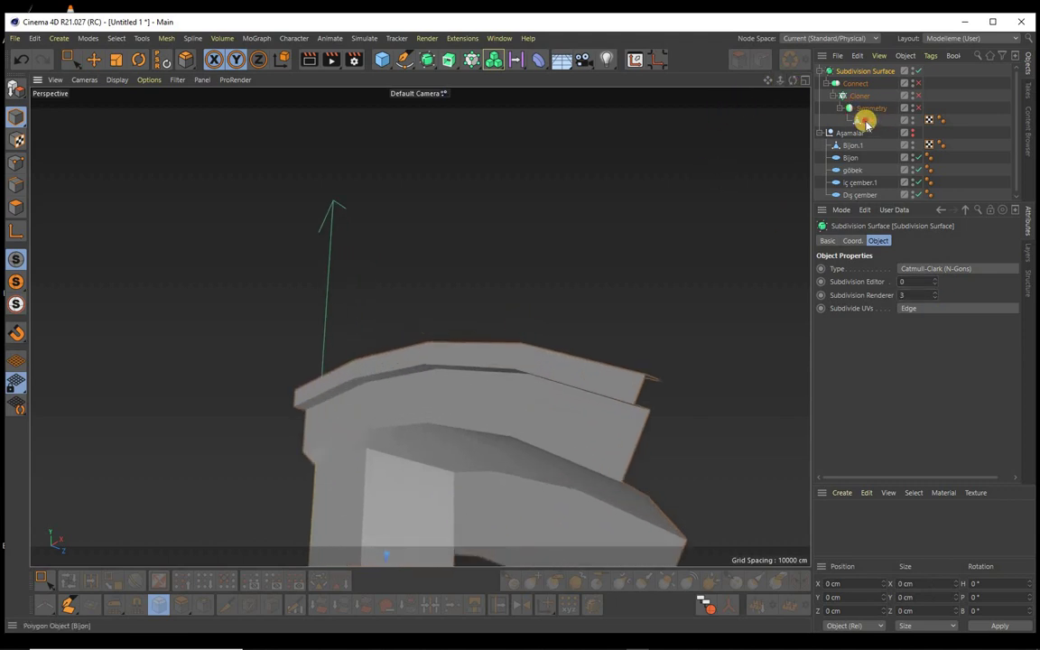
click(870, 121)
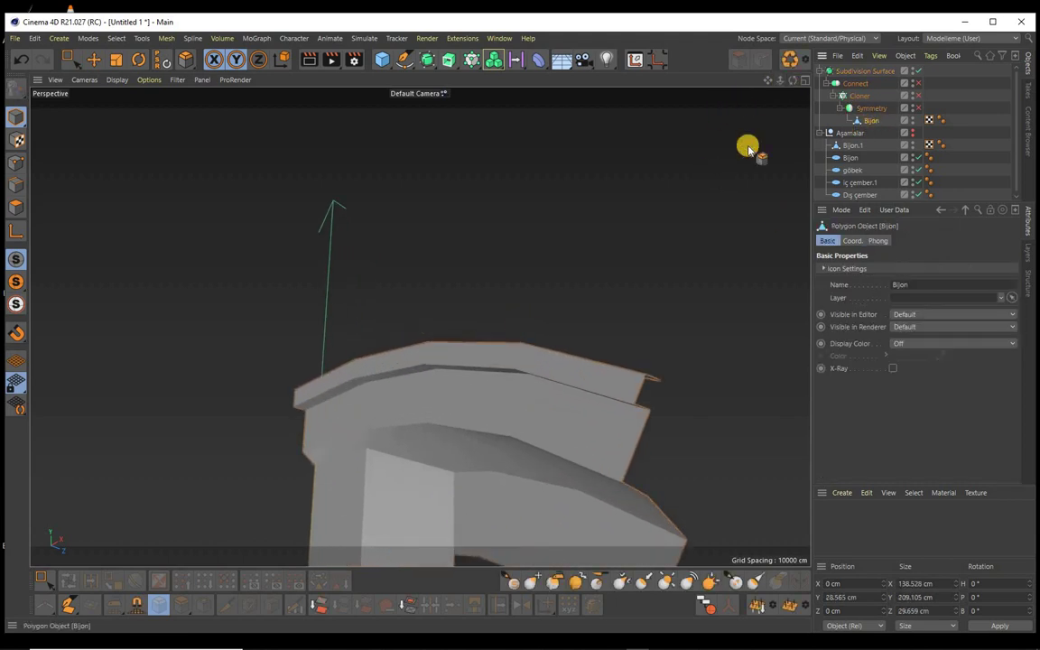
Step: Select the edges running along the top of the spoke's arch
click(16, 184)
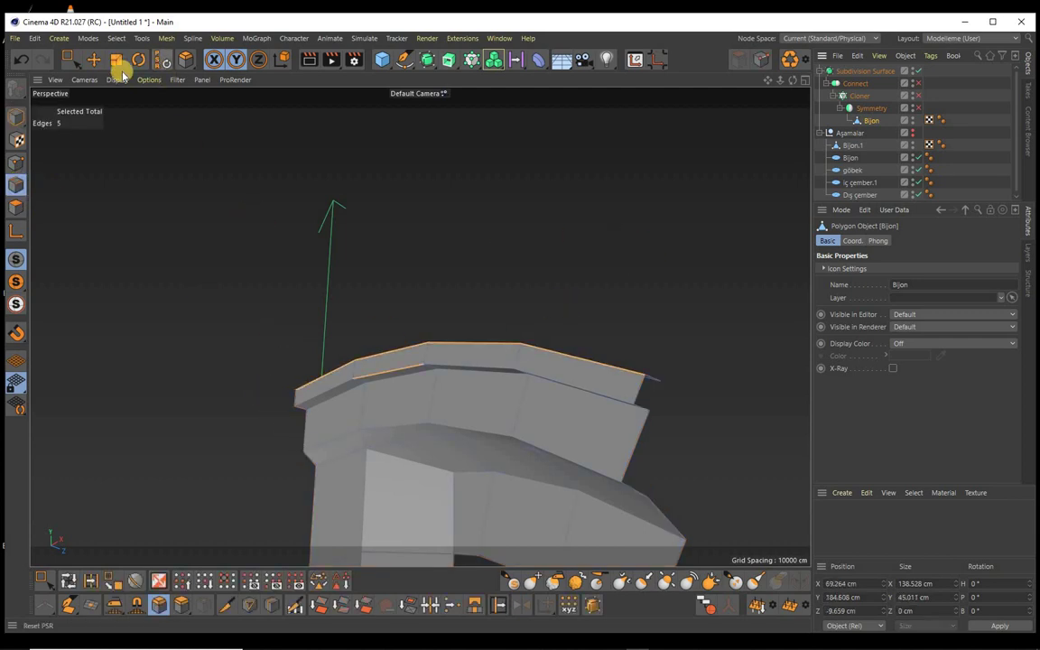
click(93, 59)
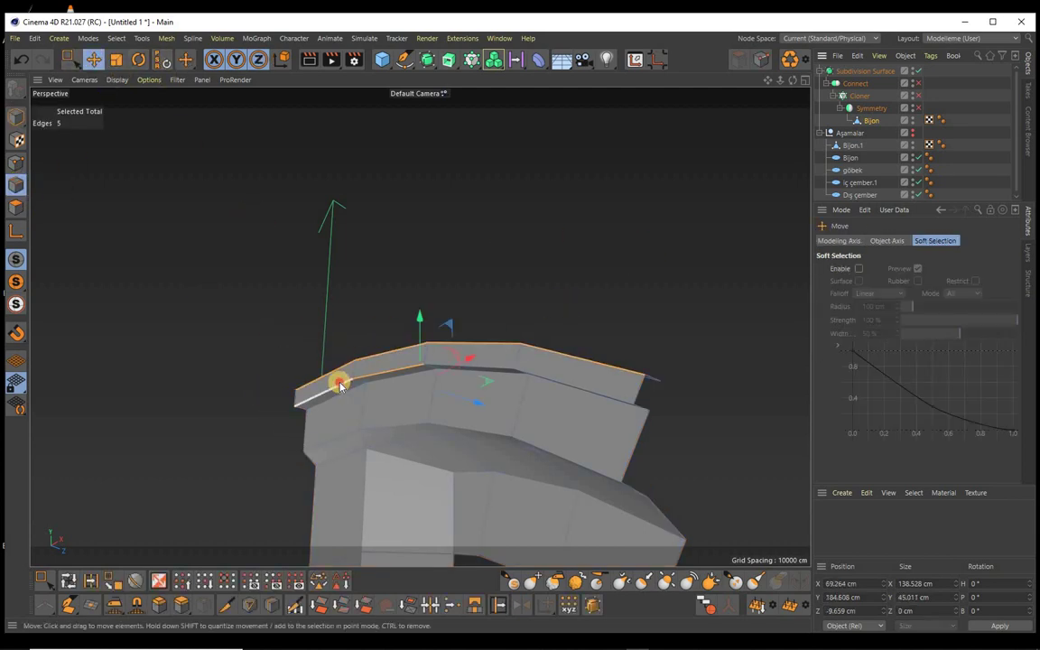
shift+click(438, 380)
drag(792, 80, 520, 322)
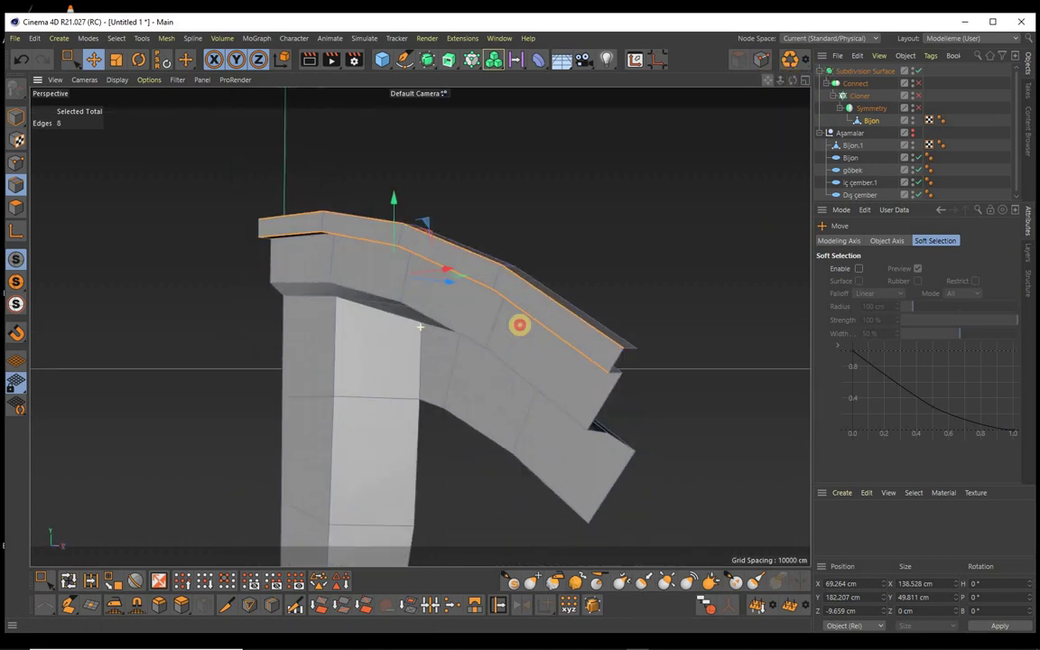
Step: Bevel the arch's top edges with a 1 cm offset and check it in a test render
click(159, 605)
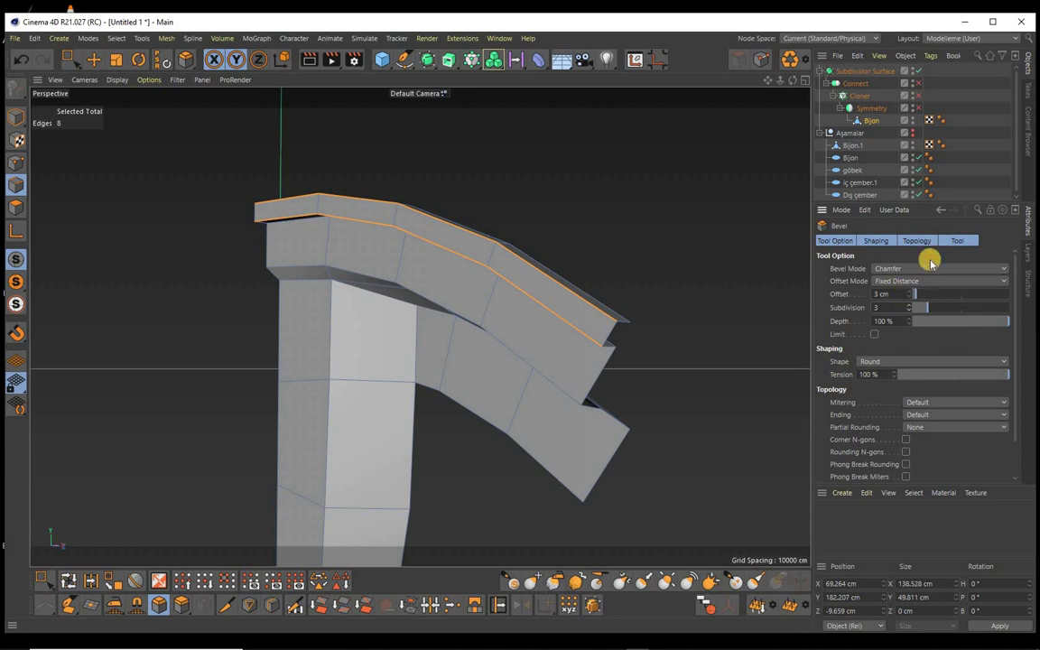
click(956, 240)
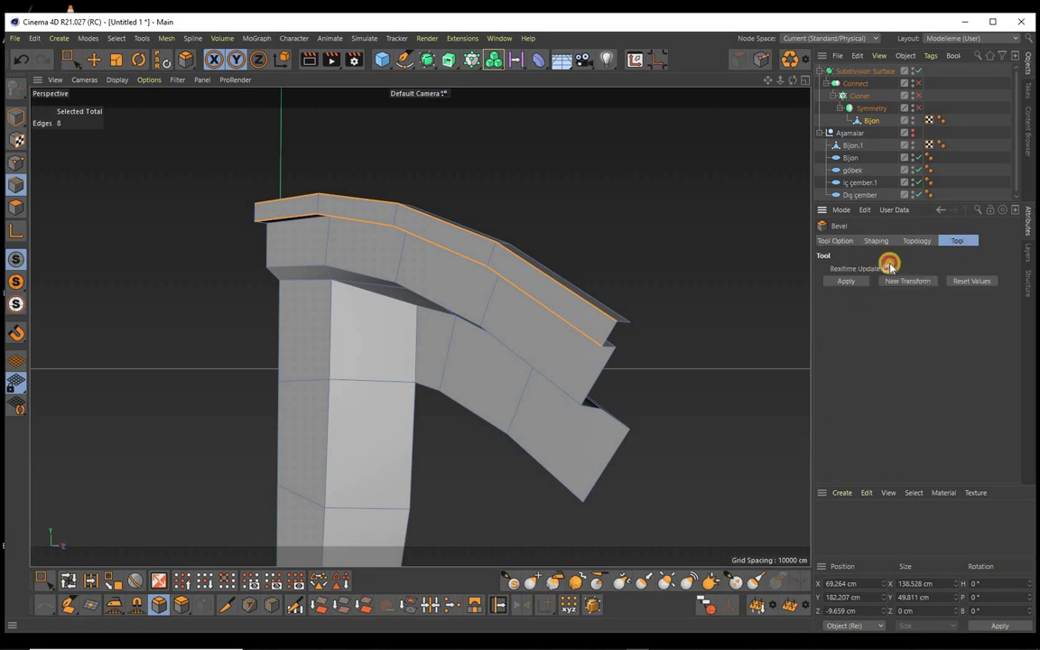
click(853, 279)
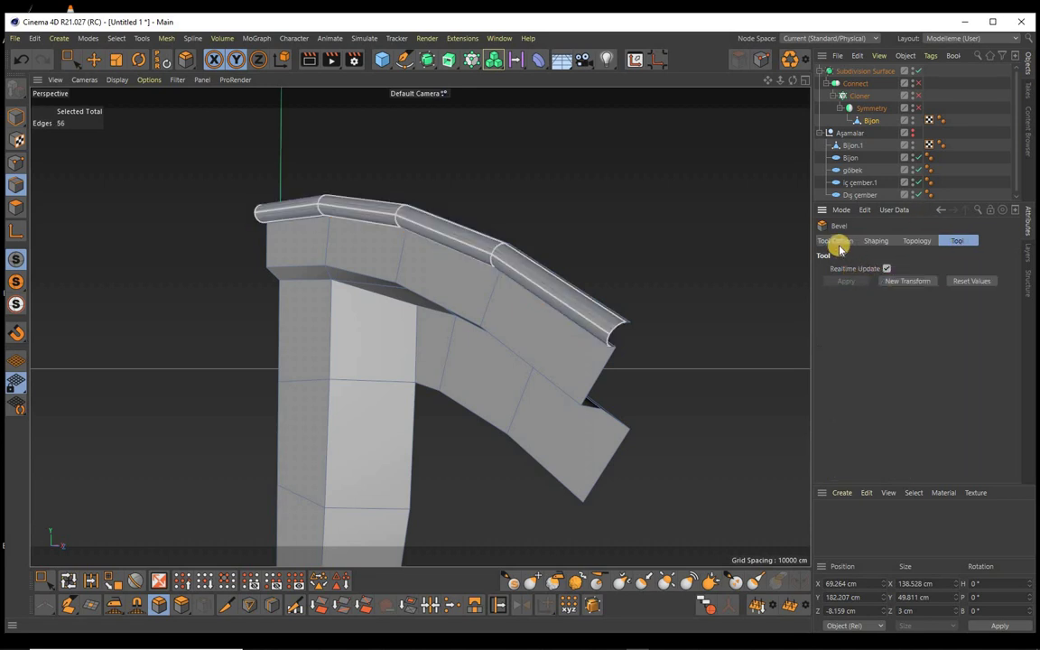
click(837, 240)
click(894, 292)
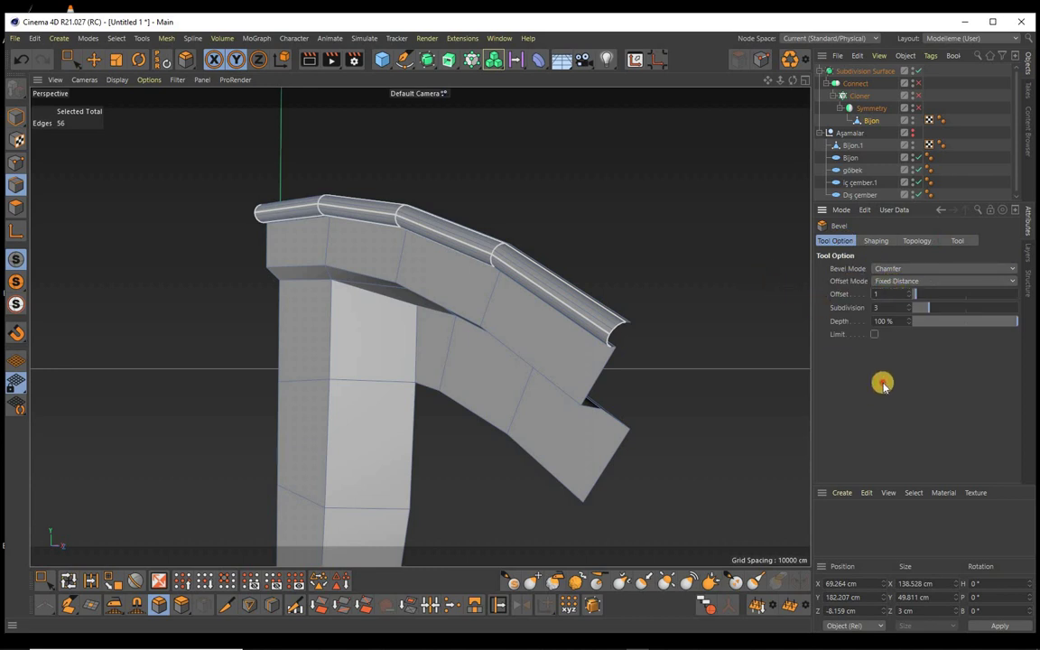
text(1)
key(Return)
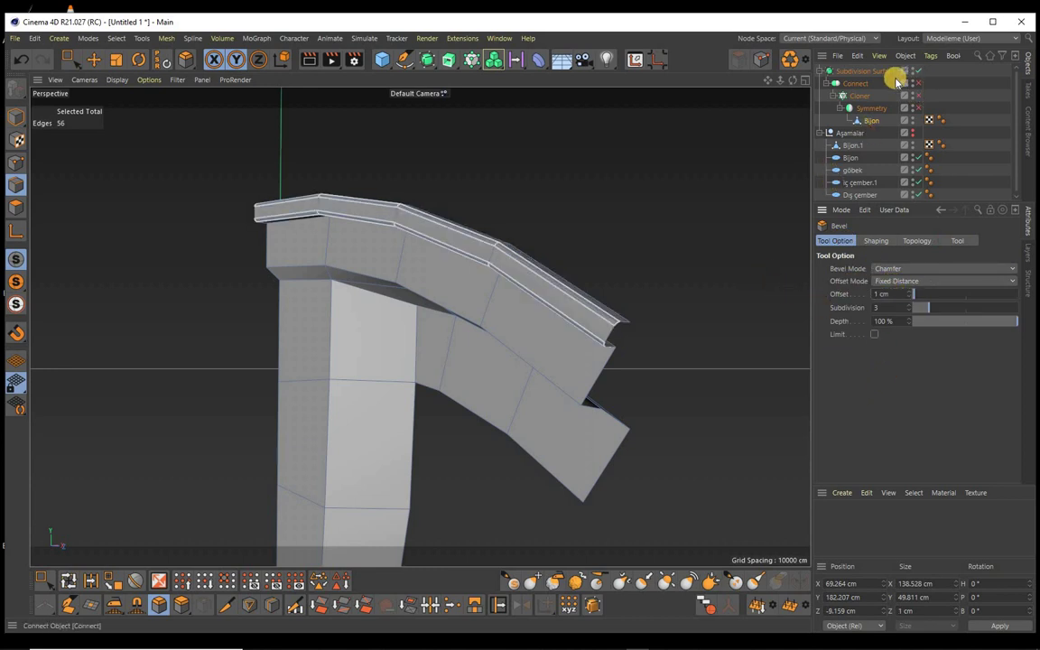
click(331, 60)
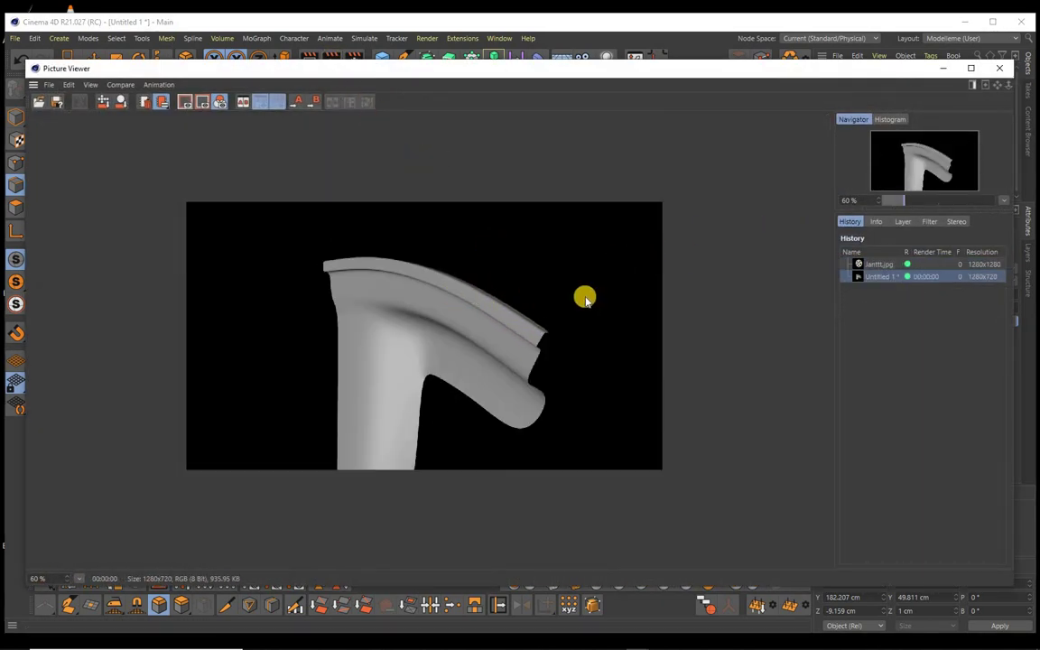
scroll(543, 398, up, 2)
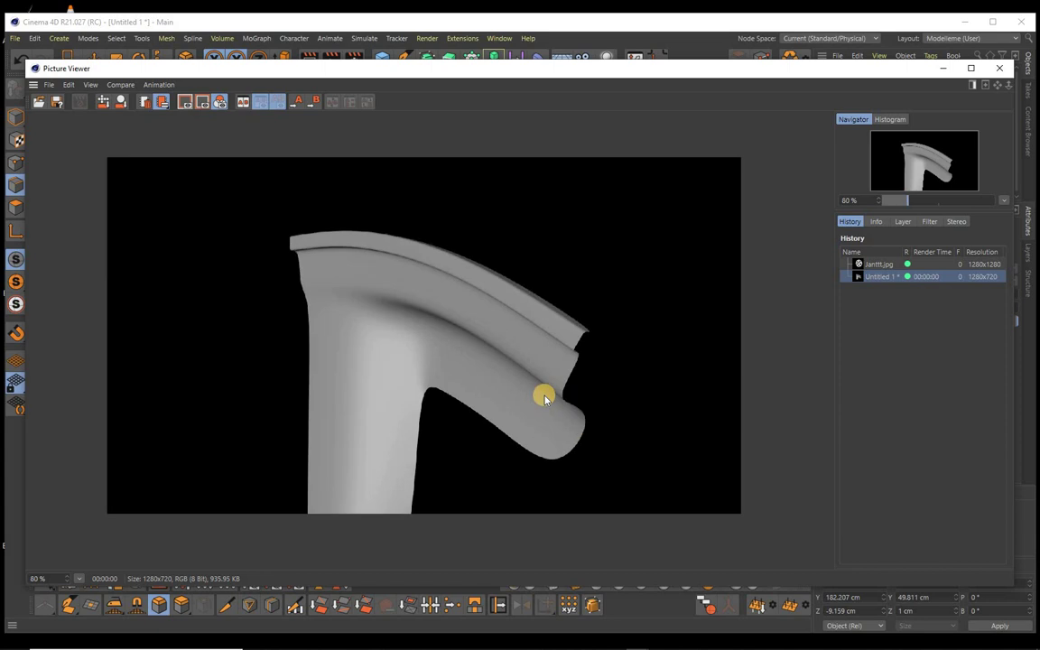
scroll(545, 399, up, 1)
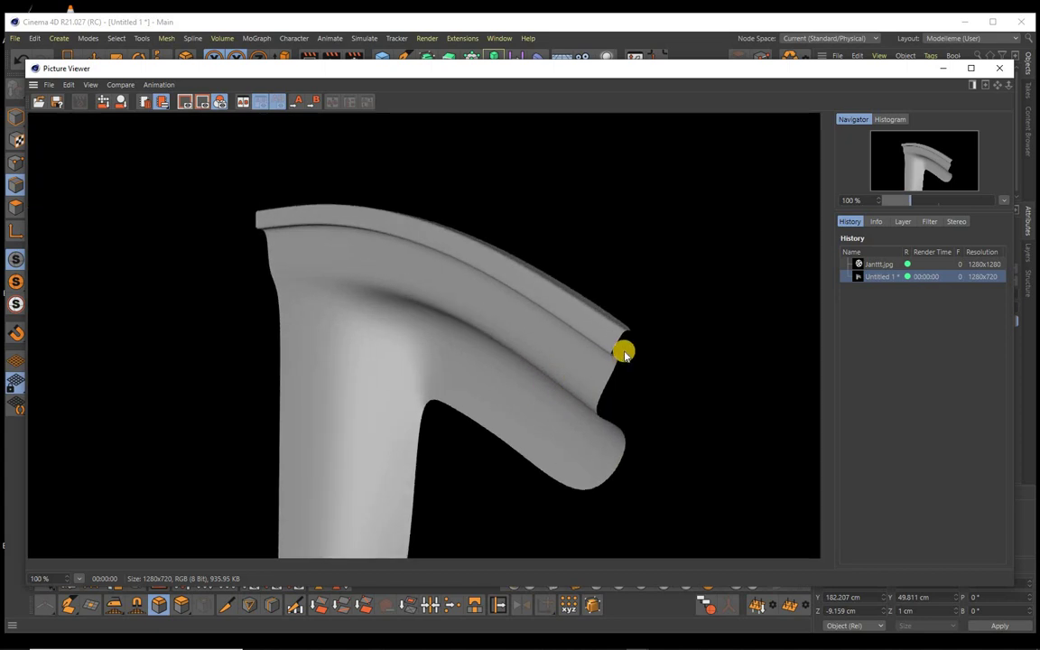
click(1000, 69)
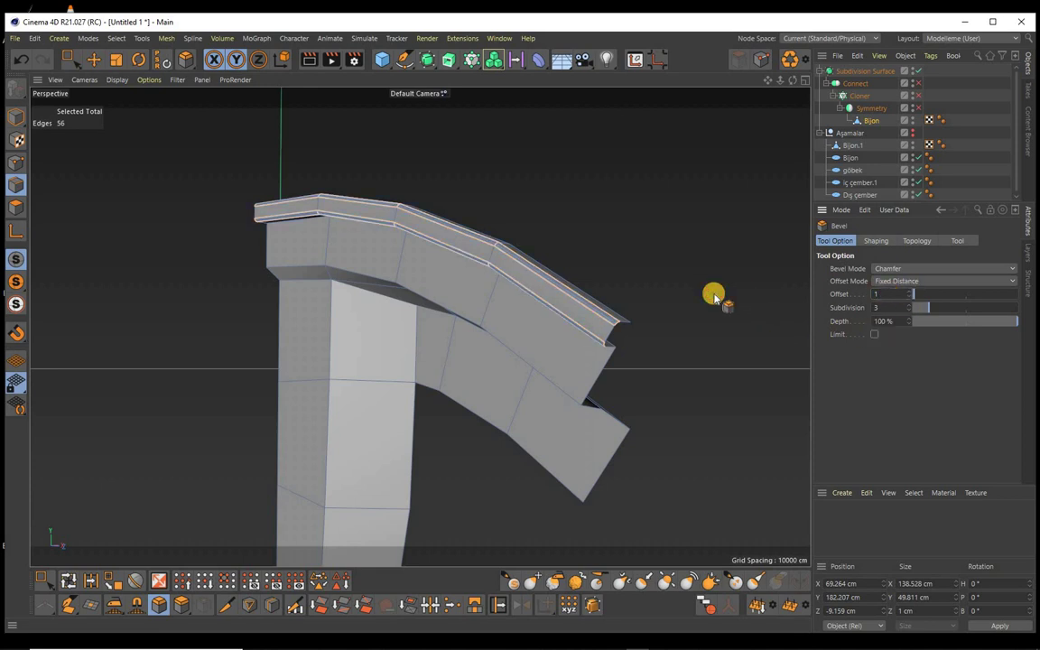
Step: Widen the bevel offset to 1.4 cm, re-render to check, and commit the bevel
text(.4)
key(Return)
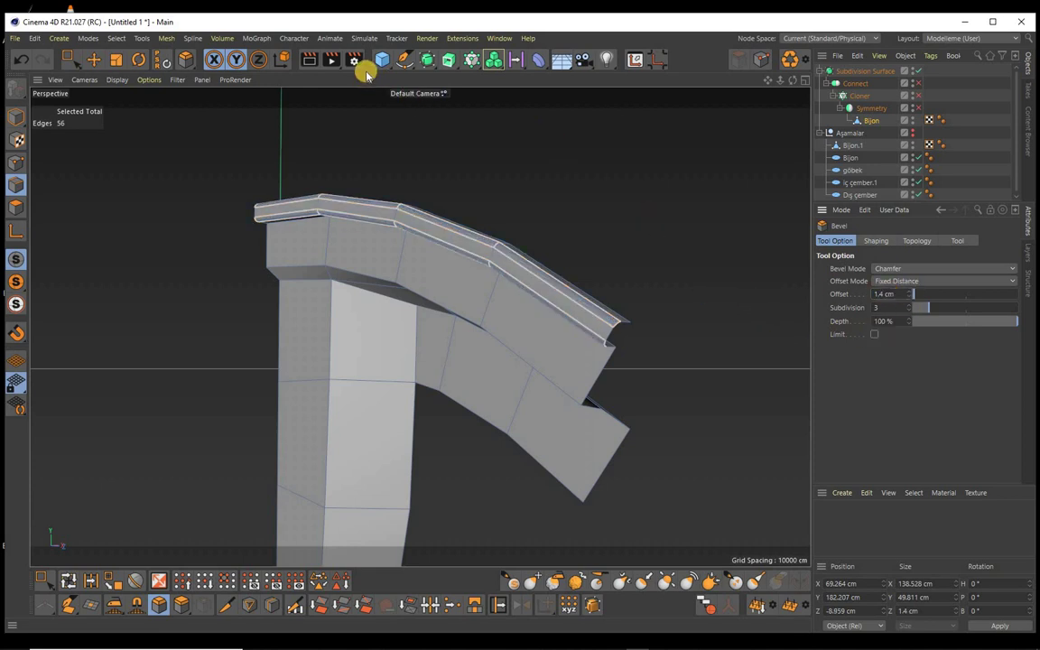
click(334, 60)
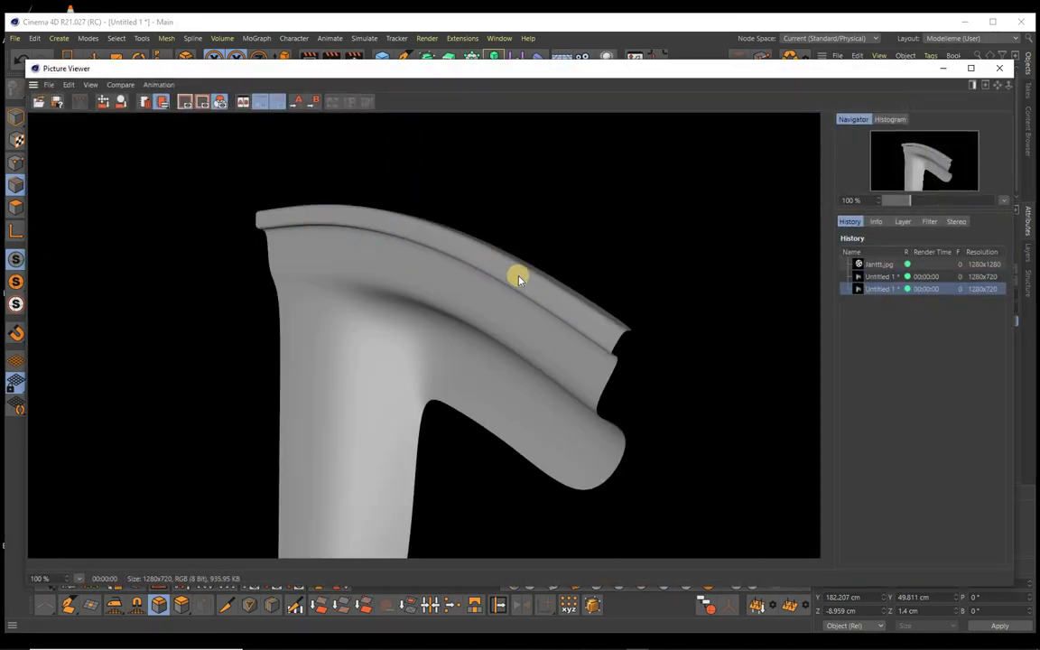
click(996, 69)
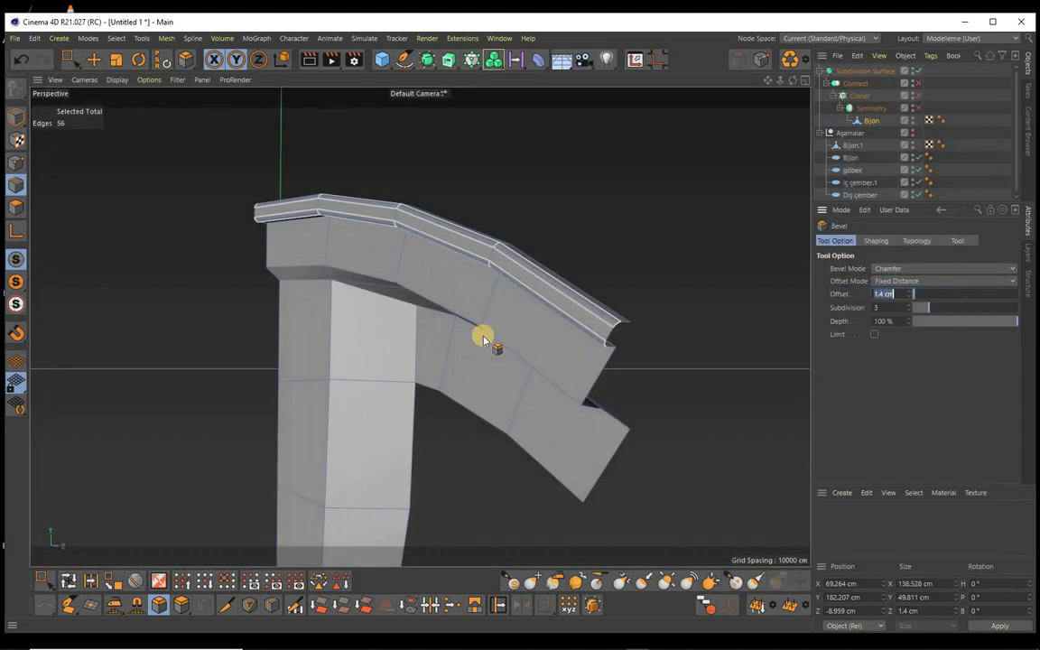
click(93, 59)
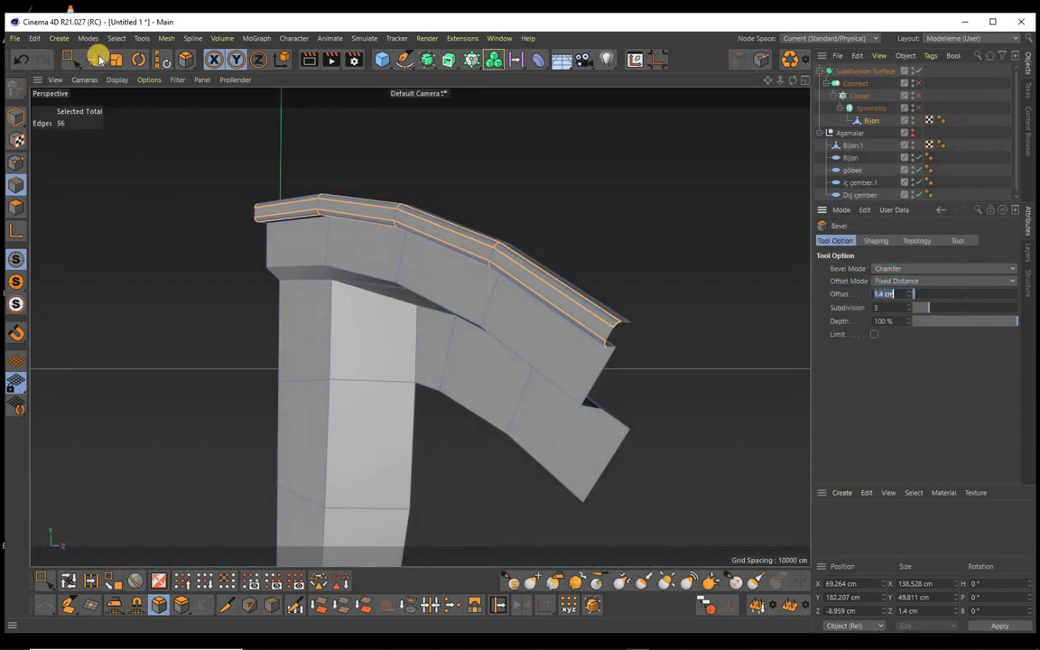
Step: Give the edge loop under the top rim a Solid-mode 0.6 cm bevel and test-render it
double_click(292, 268)
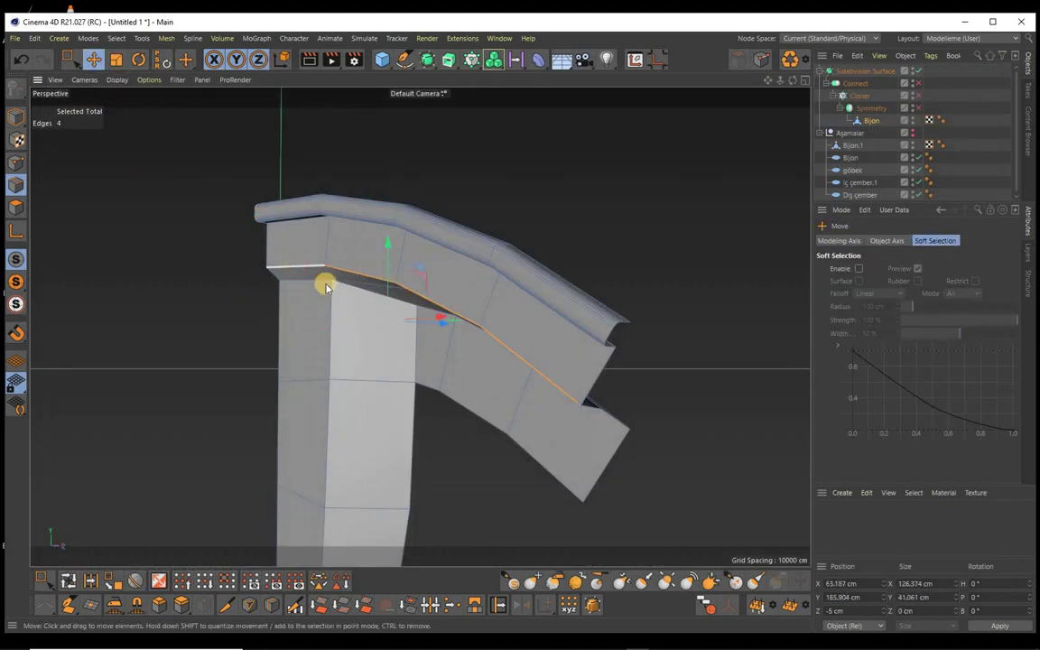
click(157, 605)
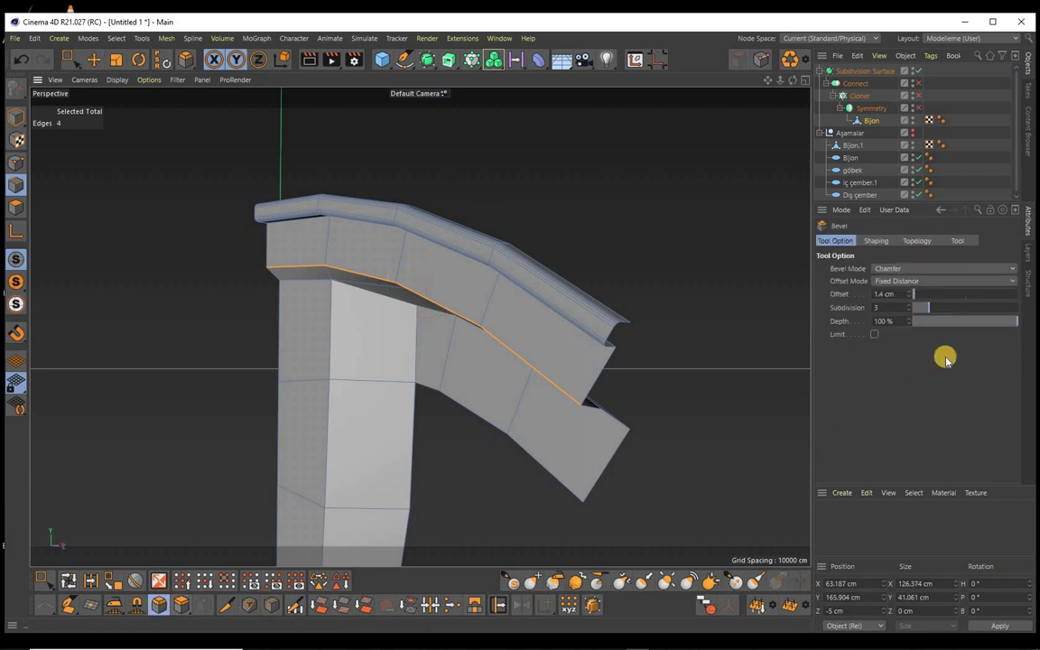
click(905, 268)
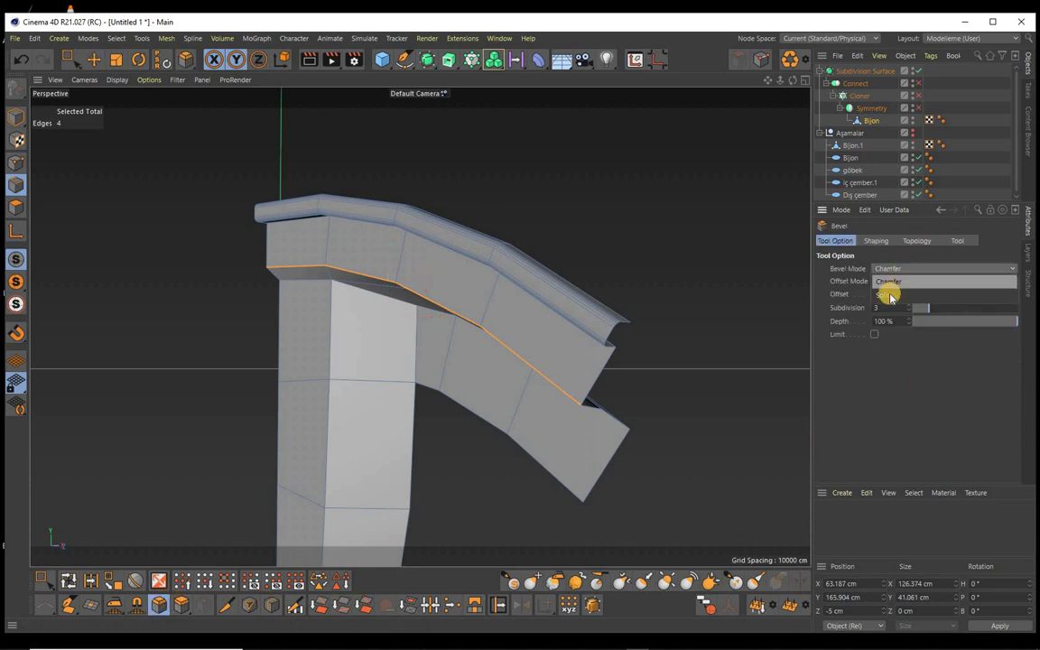
click(889, 287)
text(0,6)
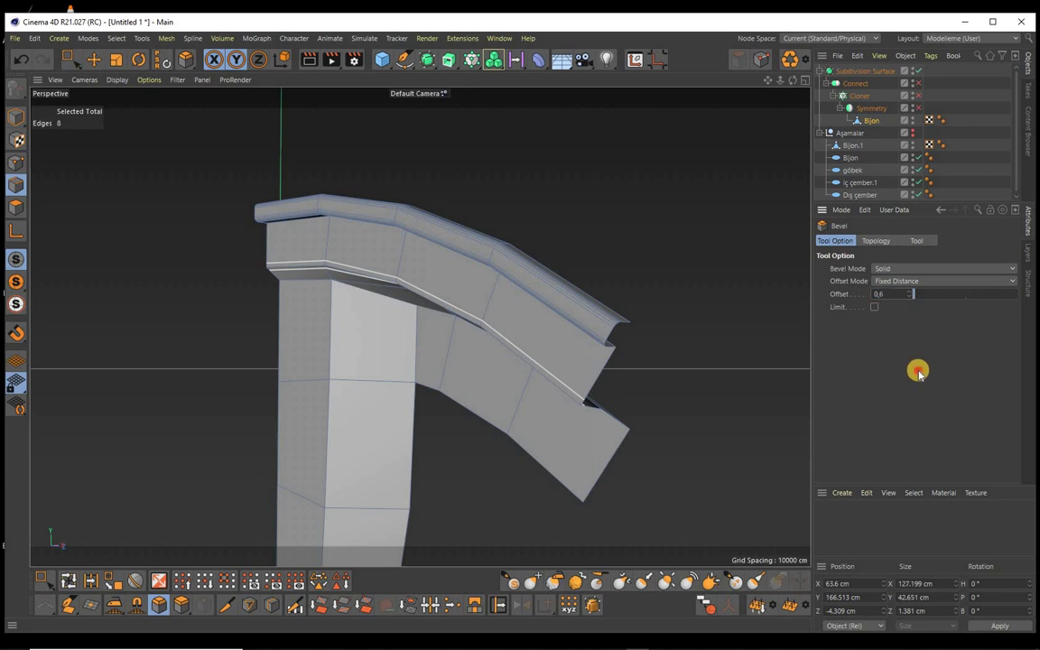
key(Return)
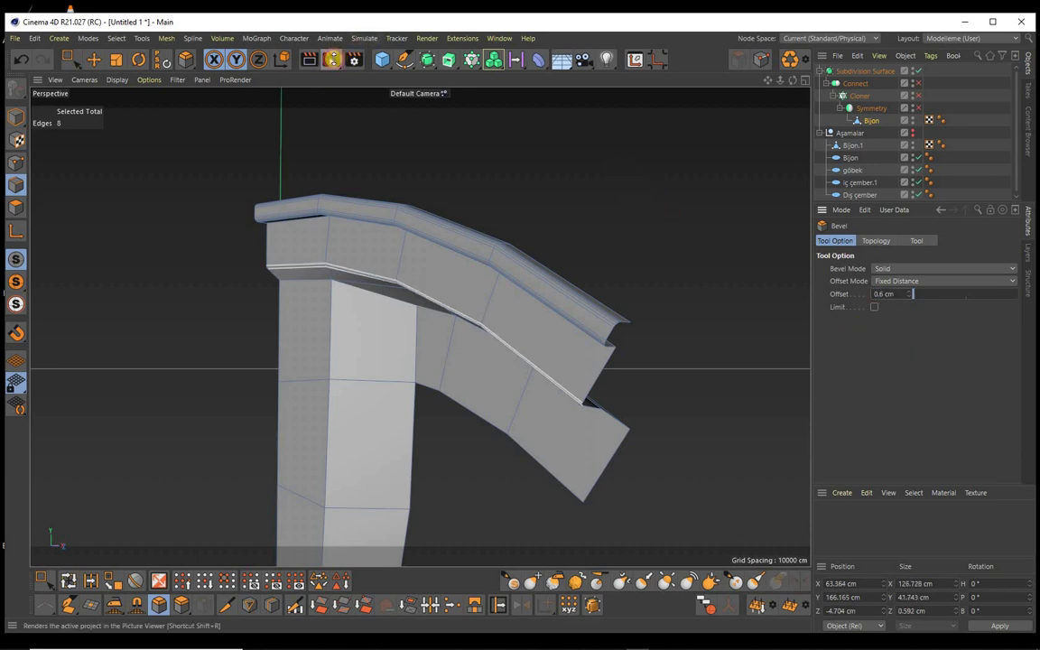
click(331, 59)
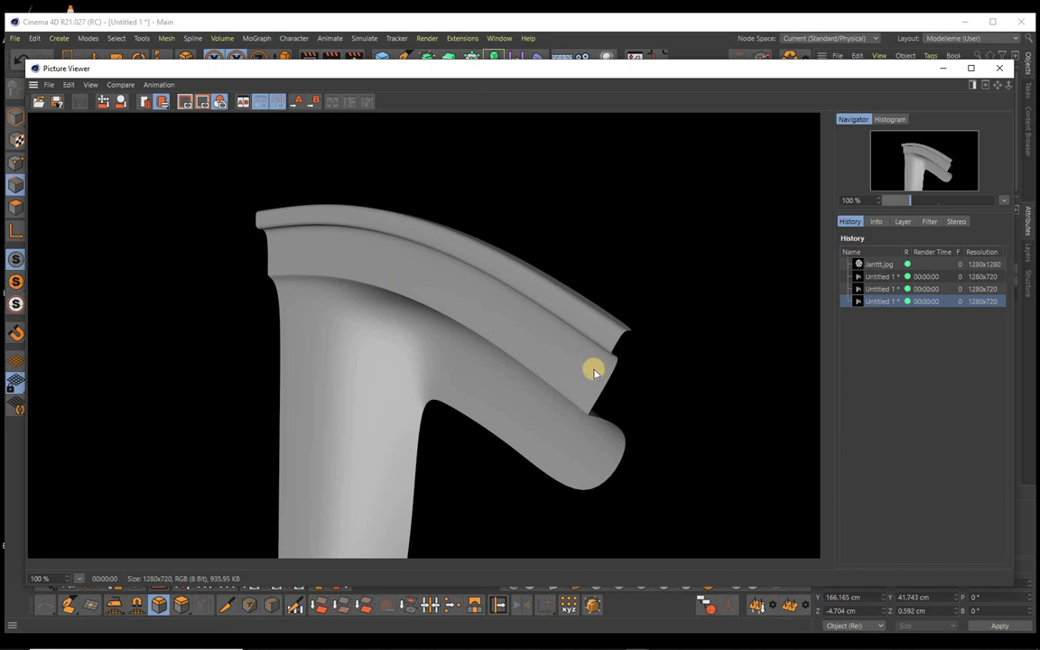
click(997, 72)
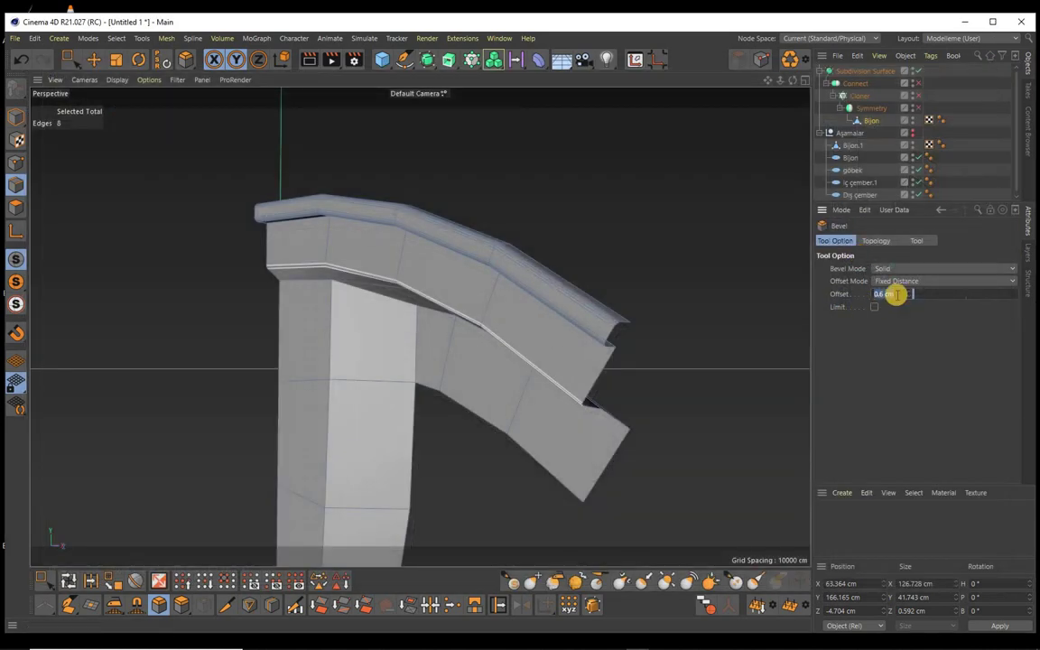
Step: Increase the solid bevel offset to 1 cm and re-render to check the groove
text(1)
key(Return)
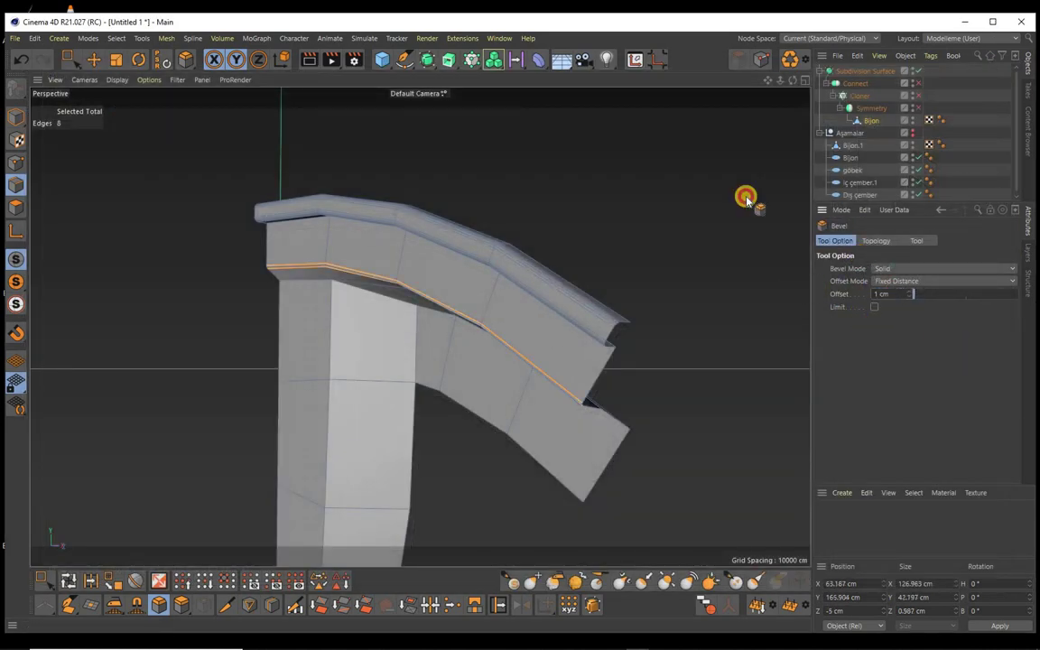
click(332, 60)
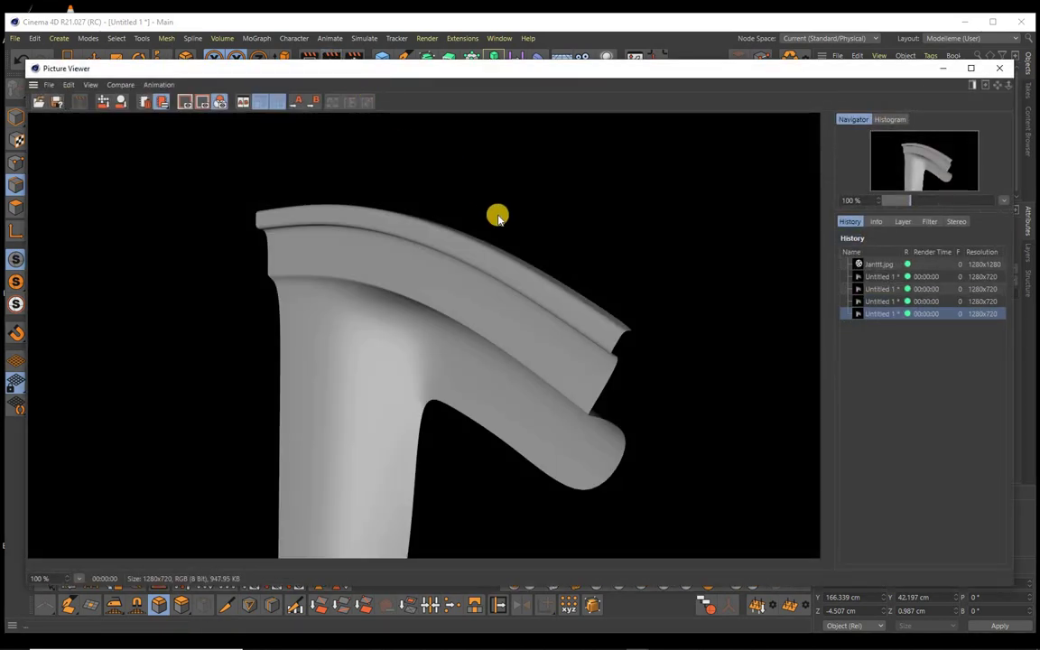
click(1000, 70)
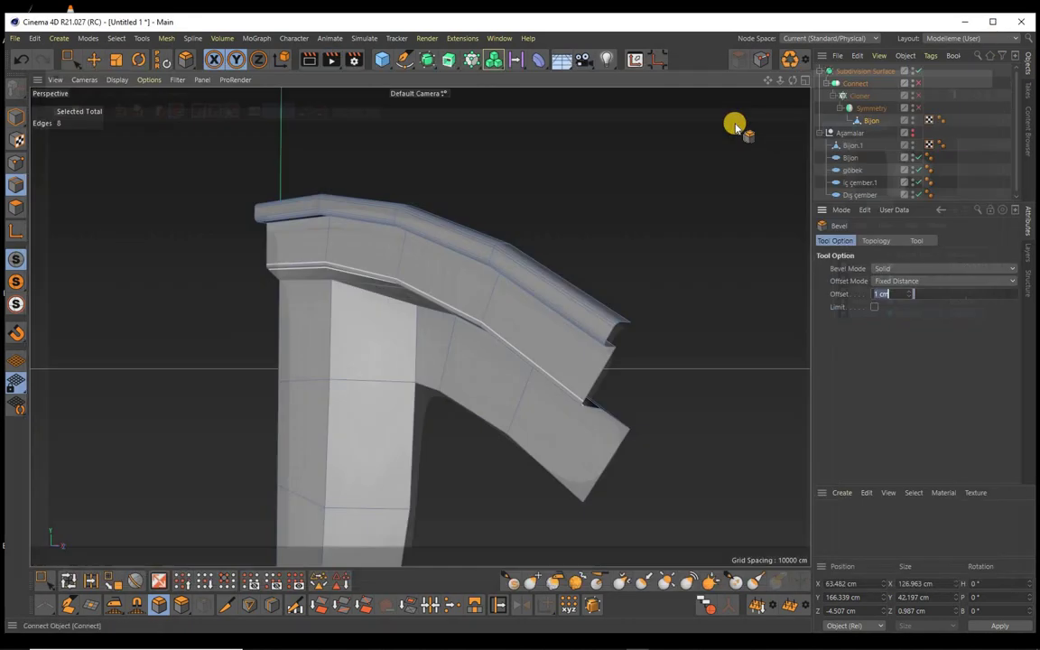
Step: Select the inner-corner edges and the vertical edges down the spoke's side to its foot
scroll(520, 322, up, 2)
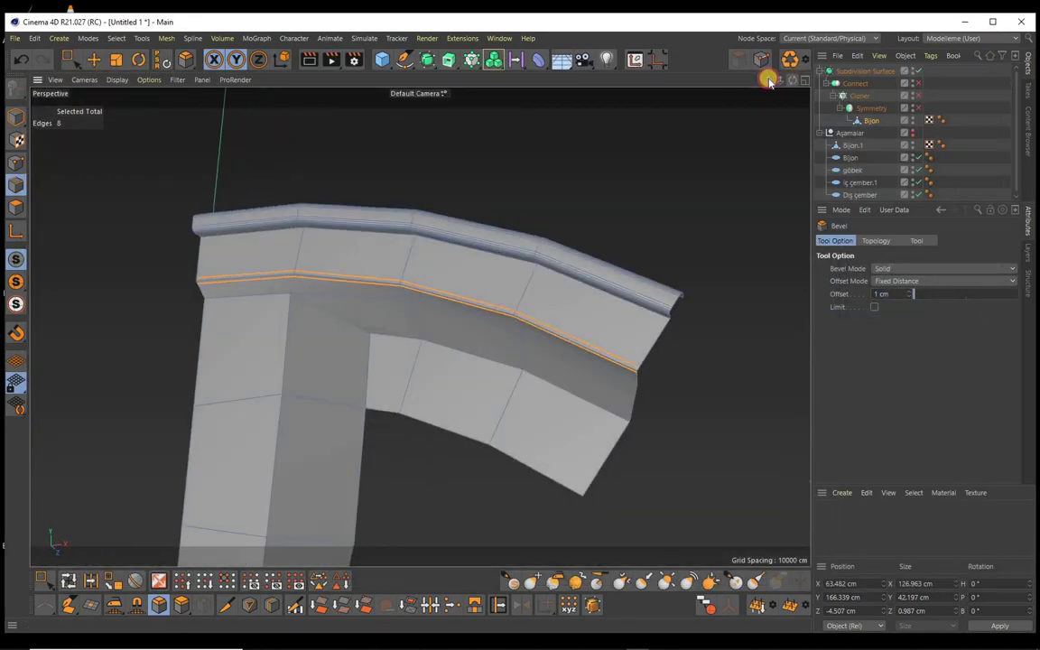
scroll(520, 325, up, 3)
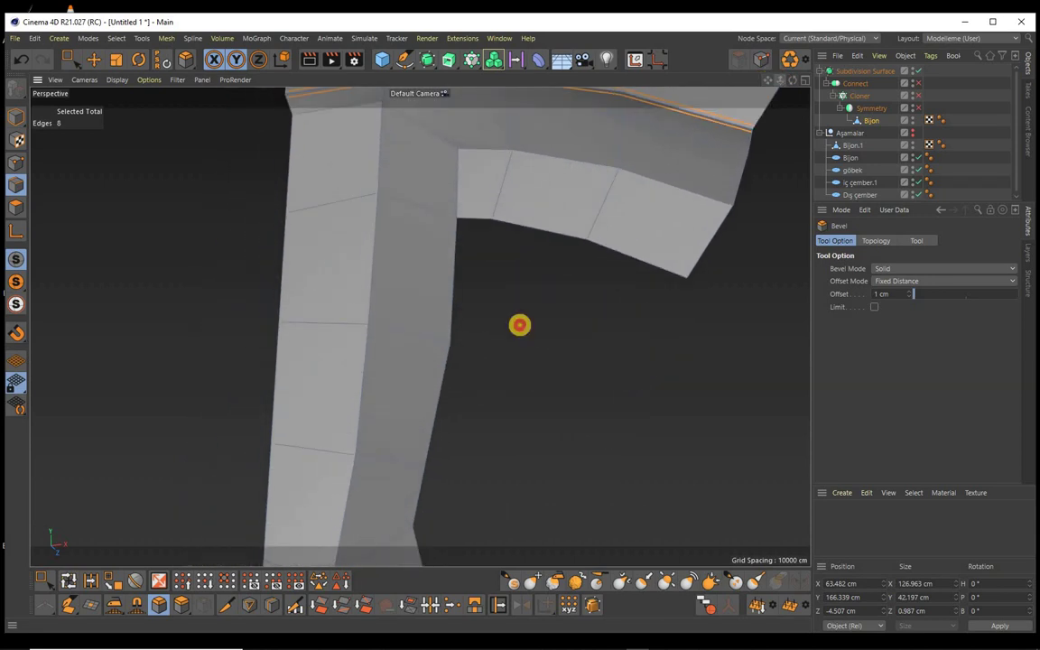
drag(774, 79, 448, 334)
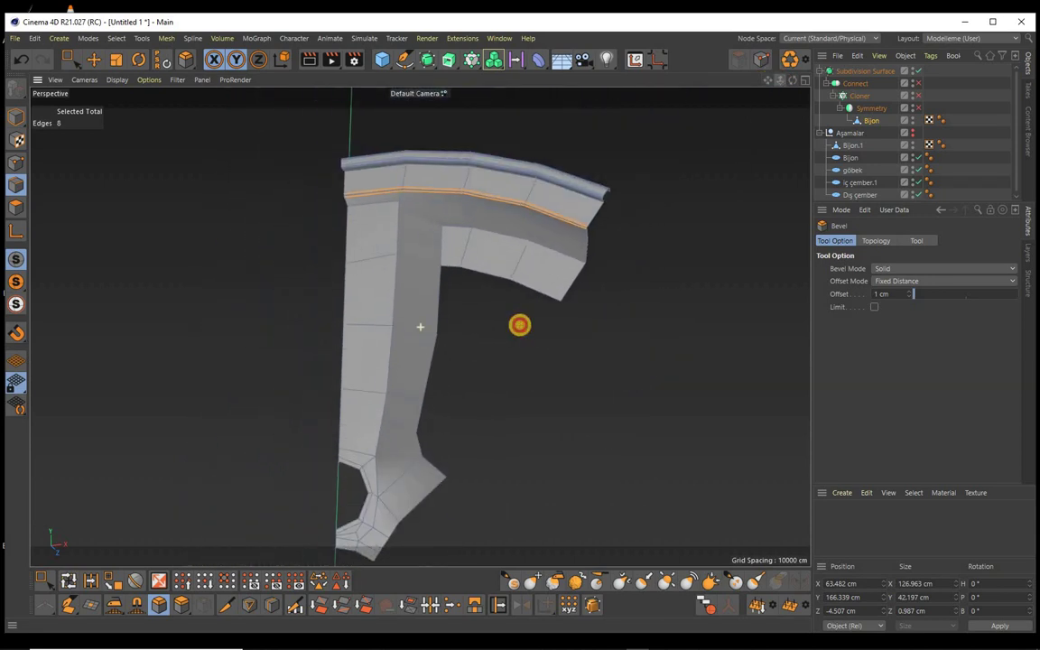
click(94, 59)
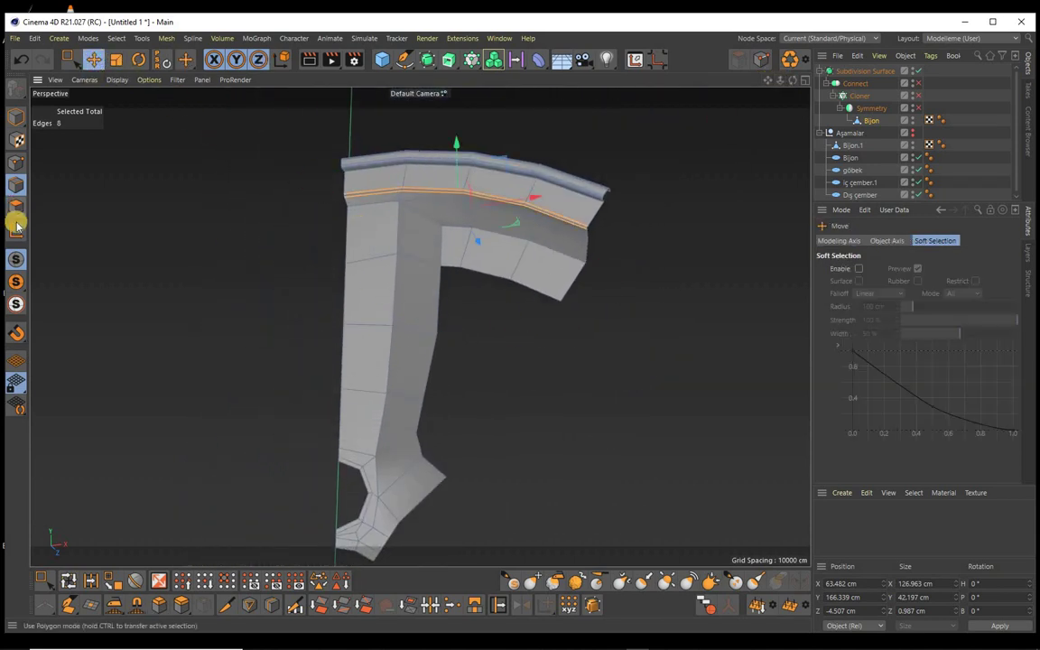
click(383, 202)
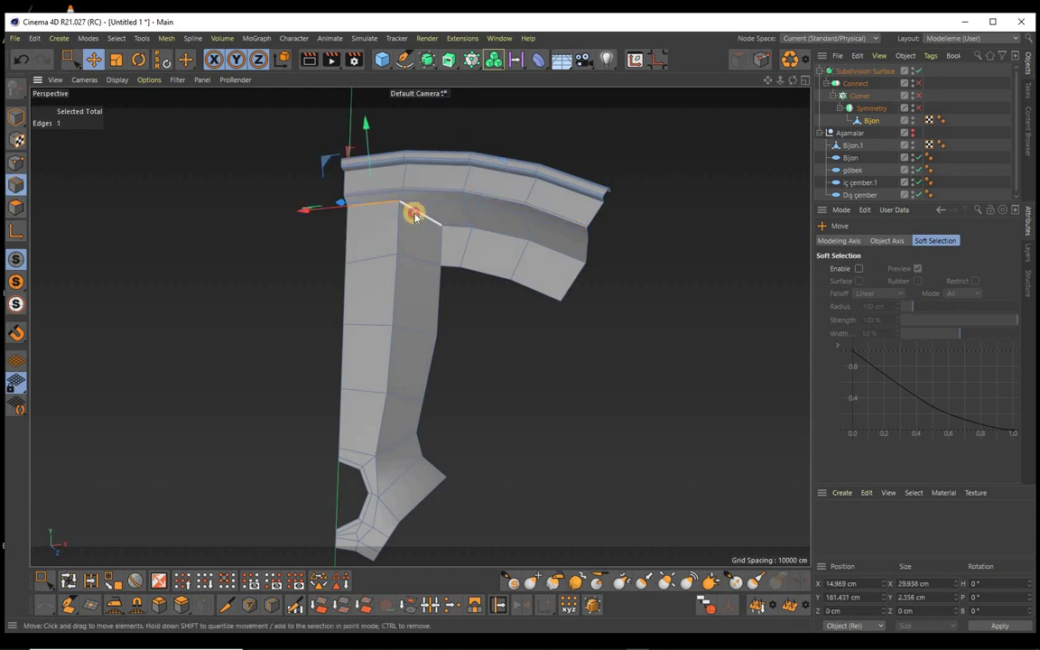
shift+click(414, 214)
shift+click(397, 298)
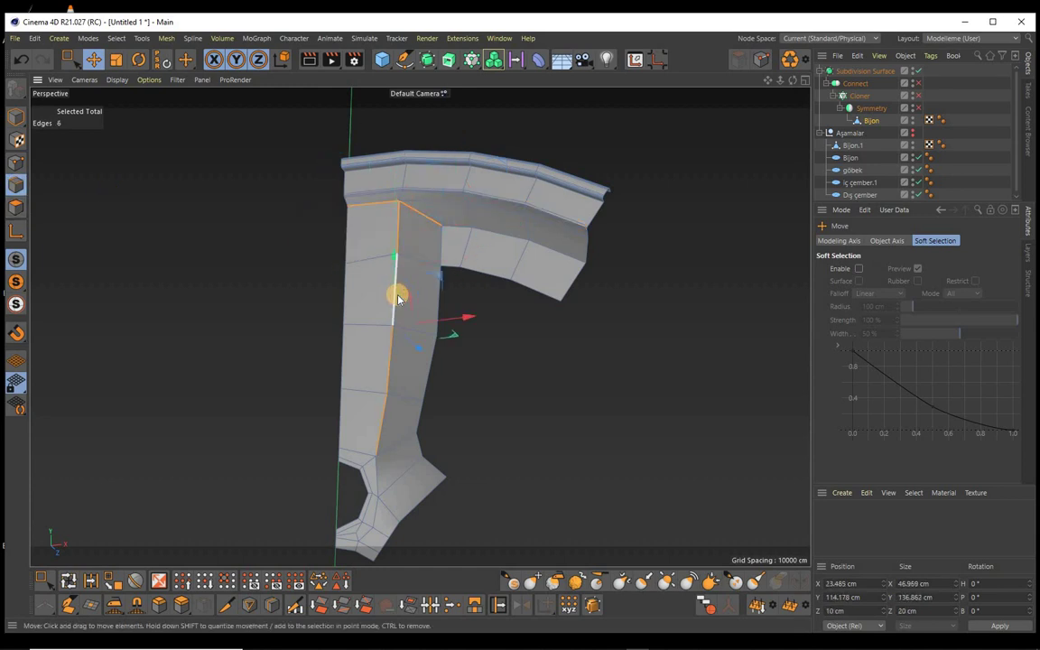
shift+click(390, 361)
shift+click(383, 424)
shift+click(403, 508)
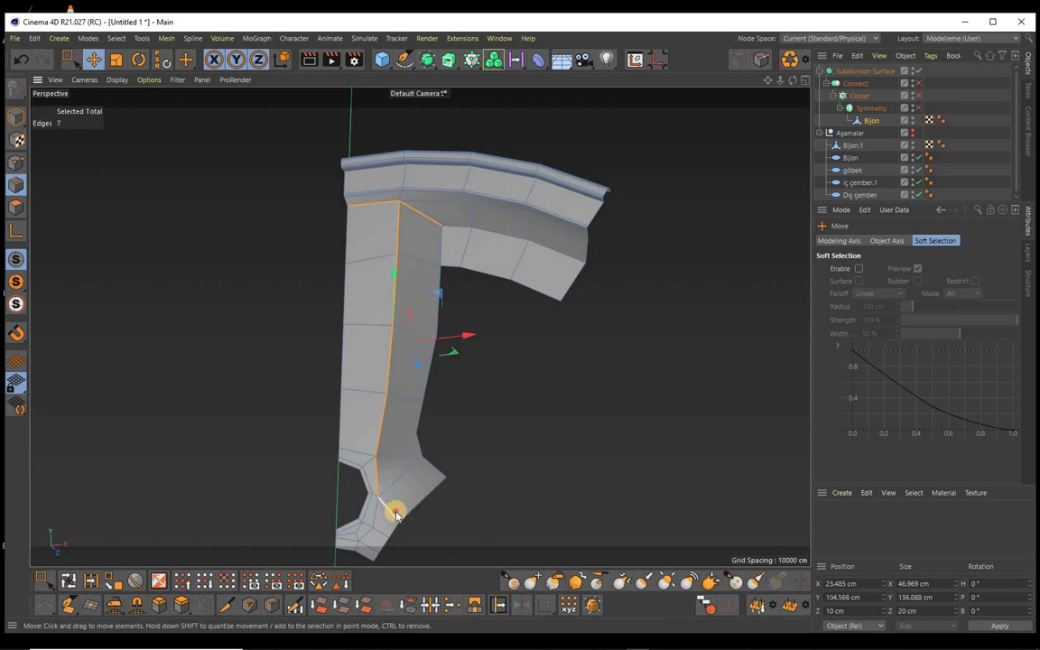
shift+click(394, 511)
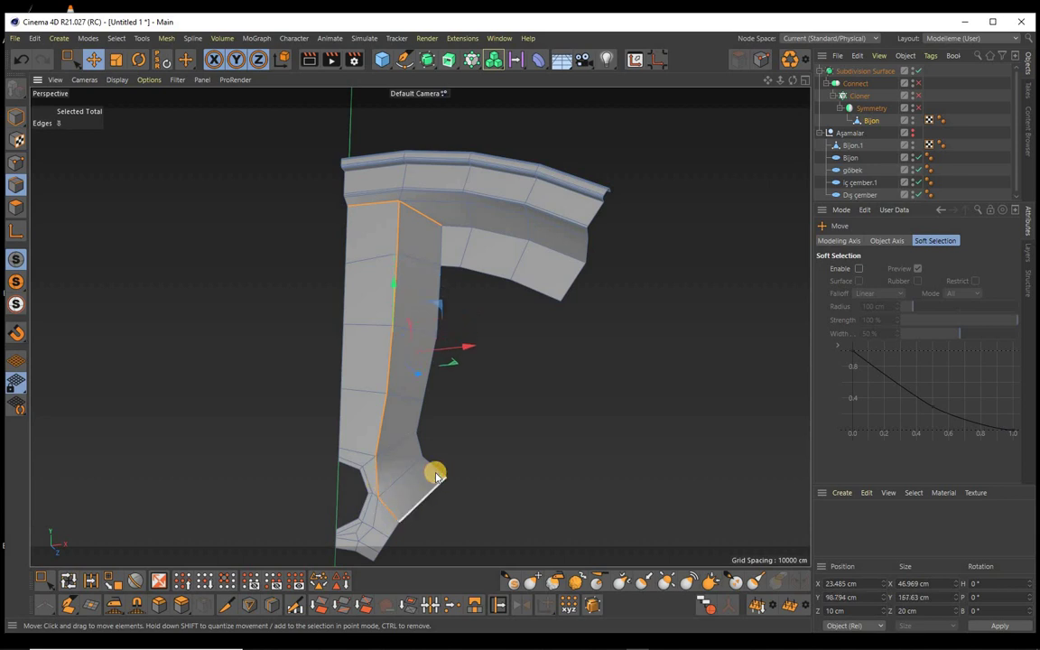
Step: Add the top inner-corner edge and the edges along the arch underside to the selection
shift+click(451, 226)
shift+click(541, 249)
shift+click(565, 251)
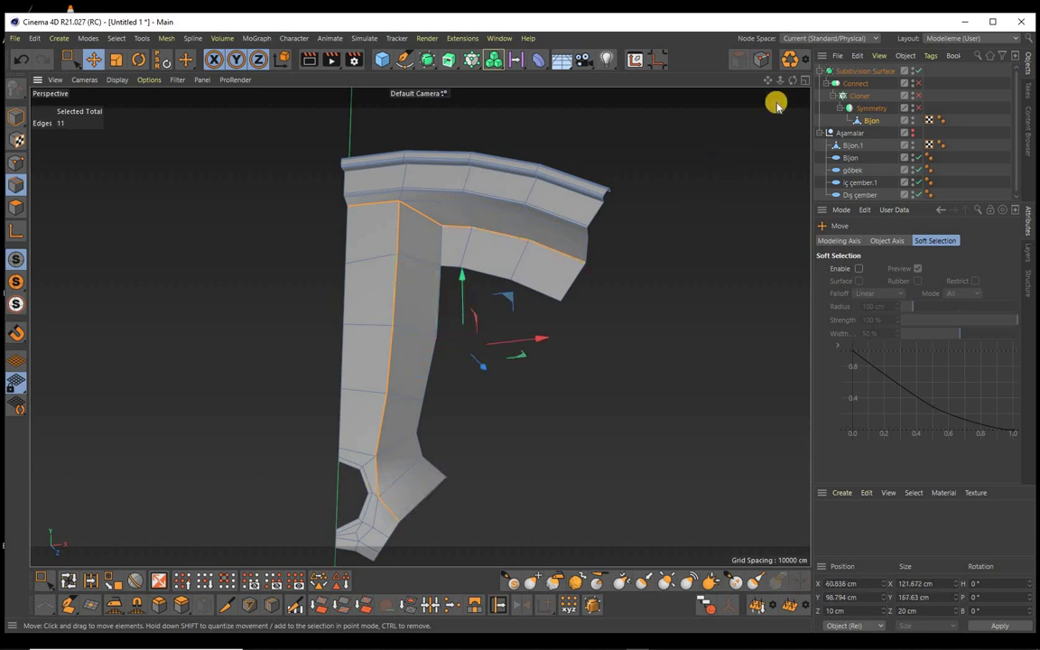
alt+drag(517, 325, 441, 251)
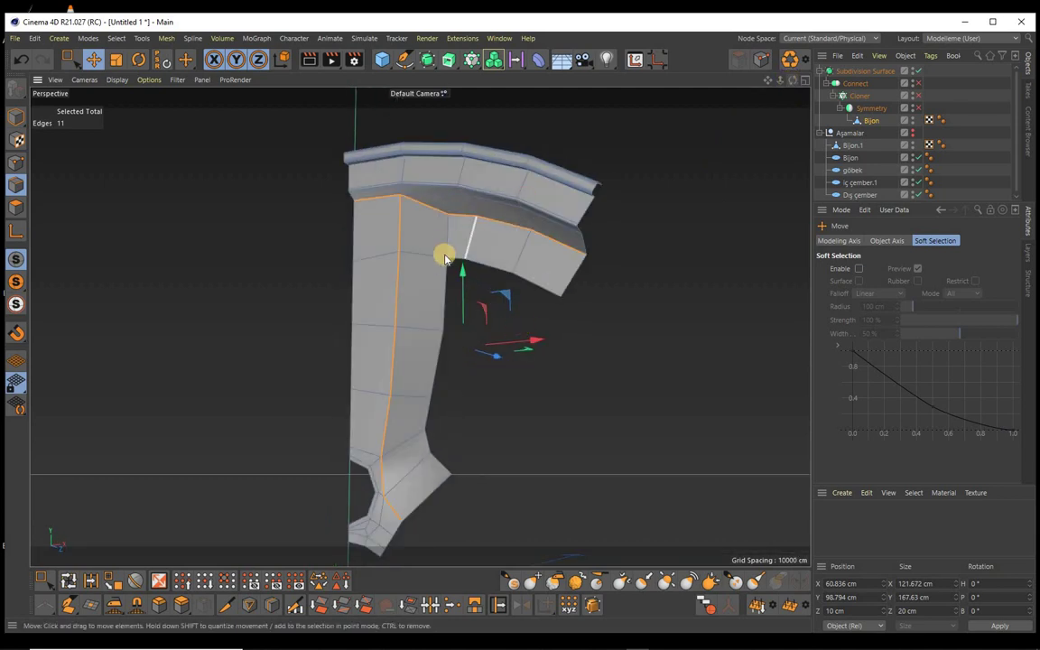
shift+click(445, 242)
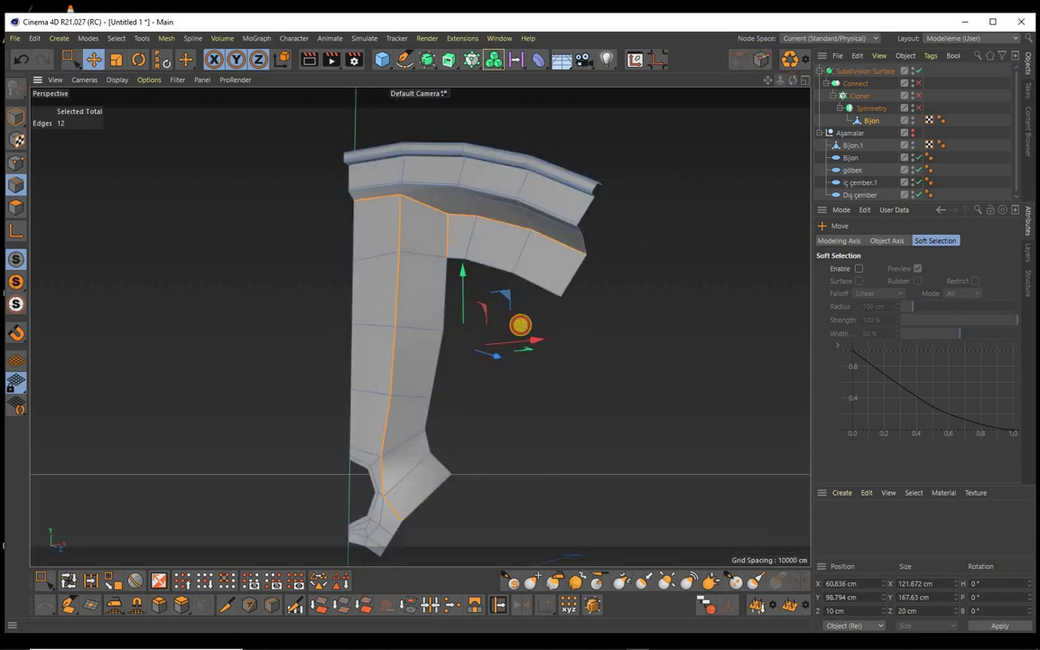
alt+drag(519, 325, 519, 325)
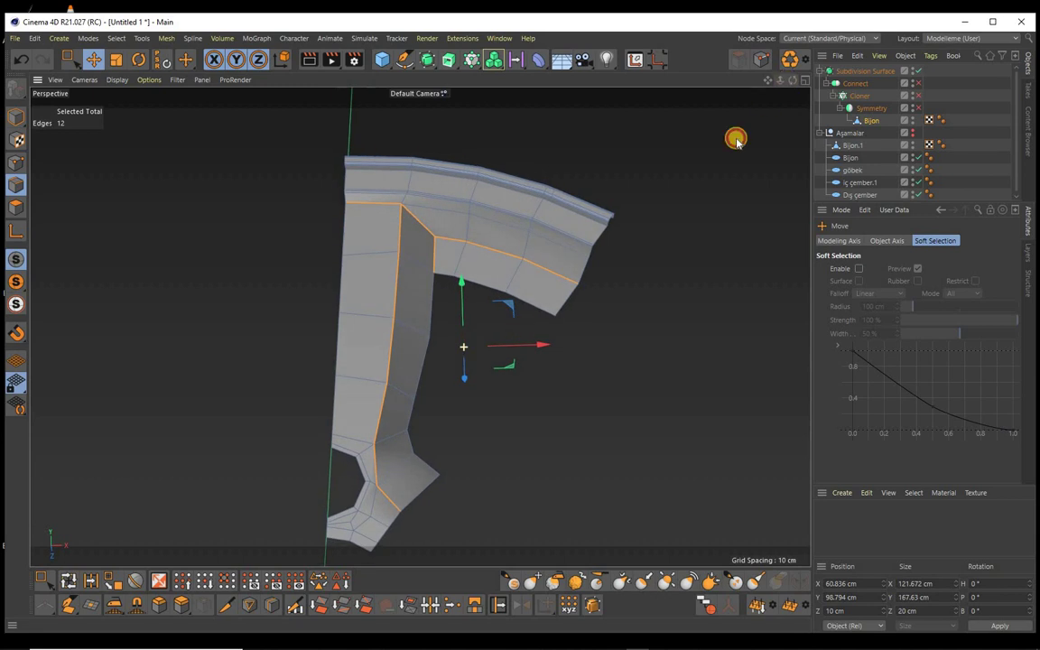
Step: Bevel the selected edges as a Chamfer with 0 subdivisions
click(159, 604)
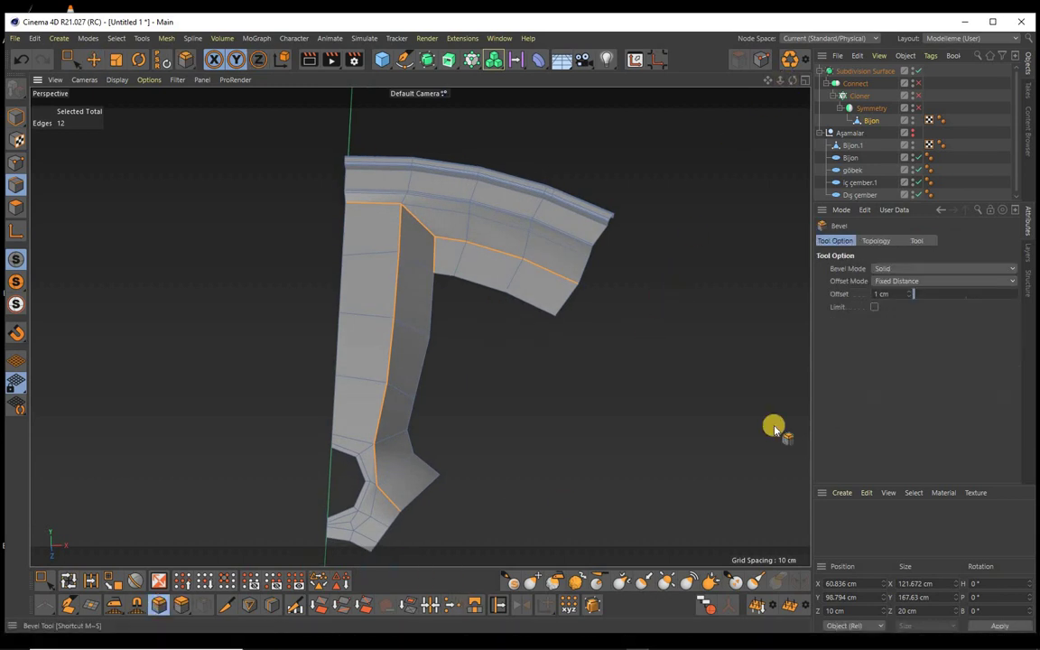
click(900, 270)
click(890, 280)
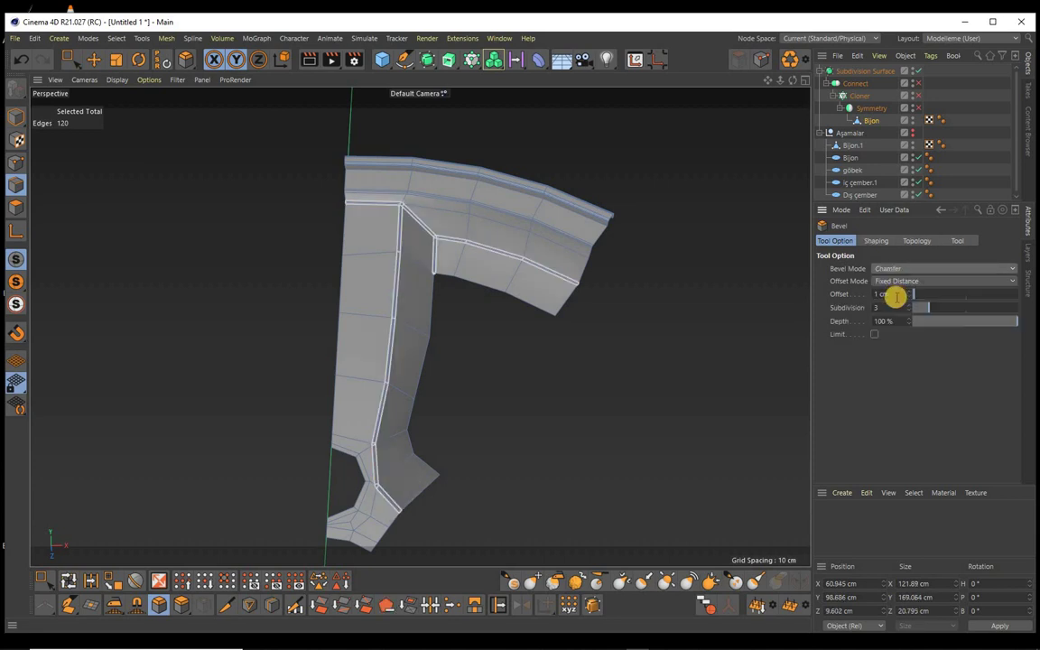
double_click(904, 308)
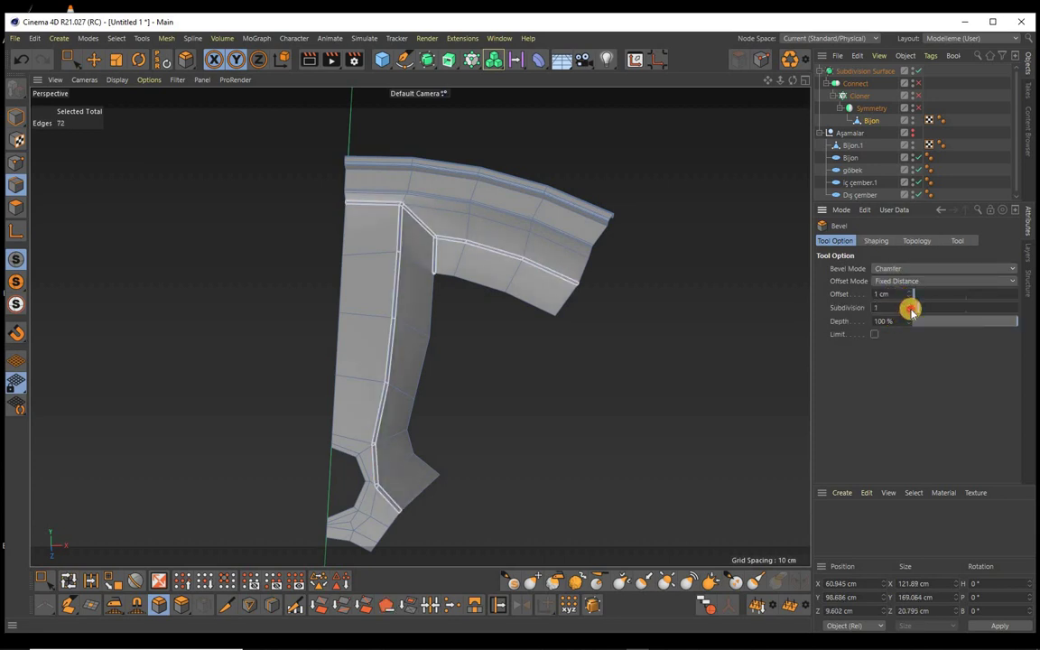
click(910, 310)
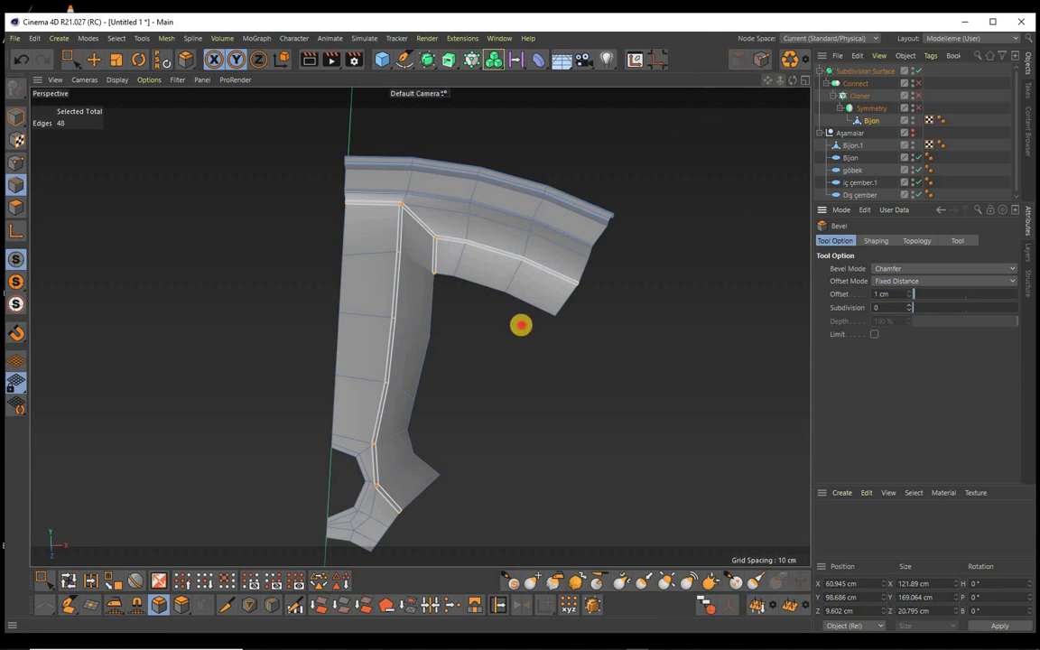
alt+drag(521, 325, 519, 325)
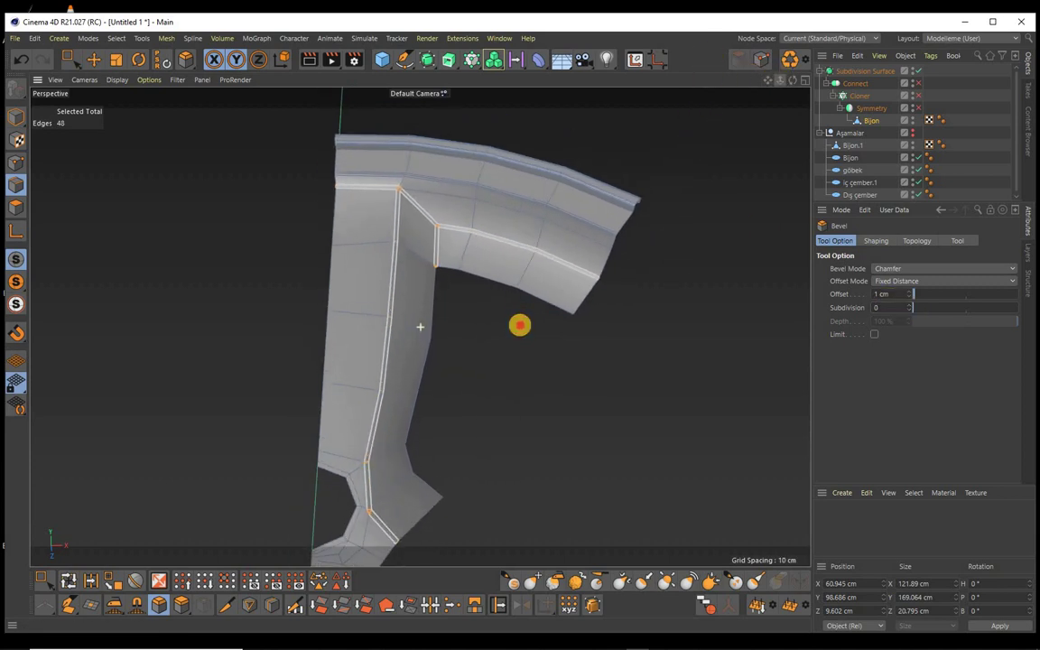
Step: Set the bevel's Topology mitering to Uniform and render a preview of the spoke
click(916, 240)
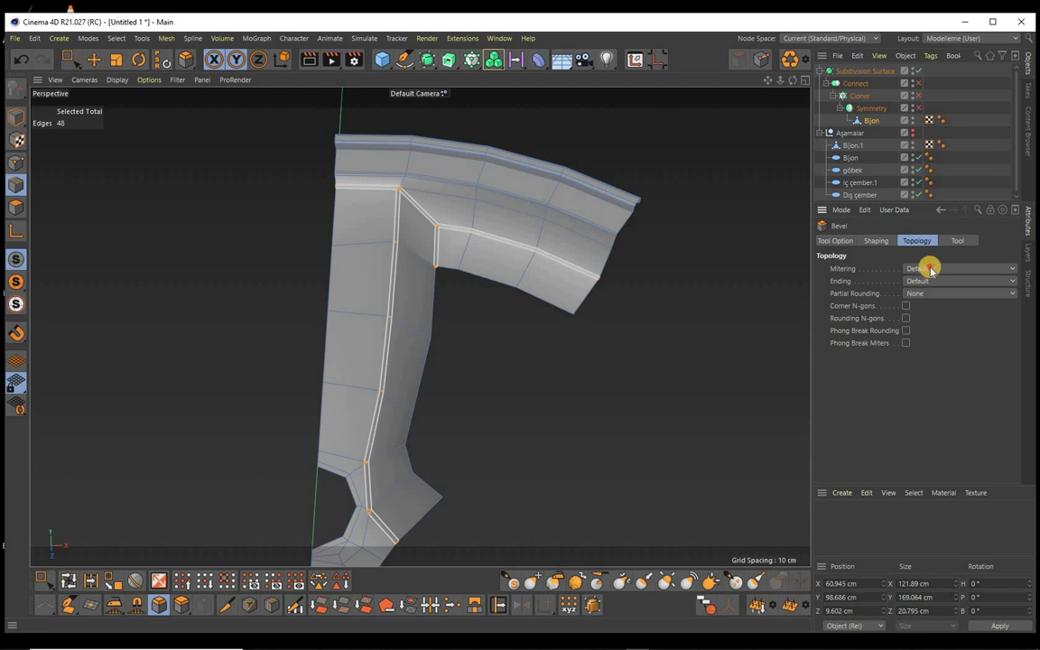
click(929, 268)
click(922, 293)
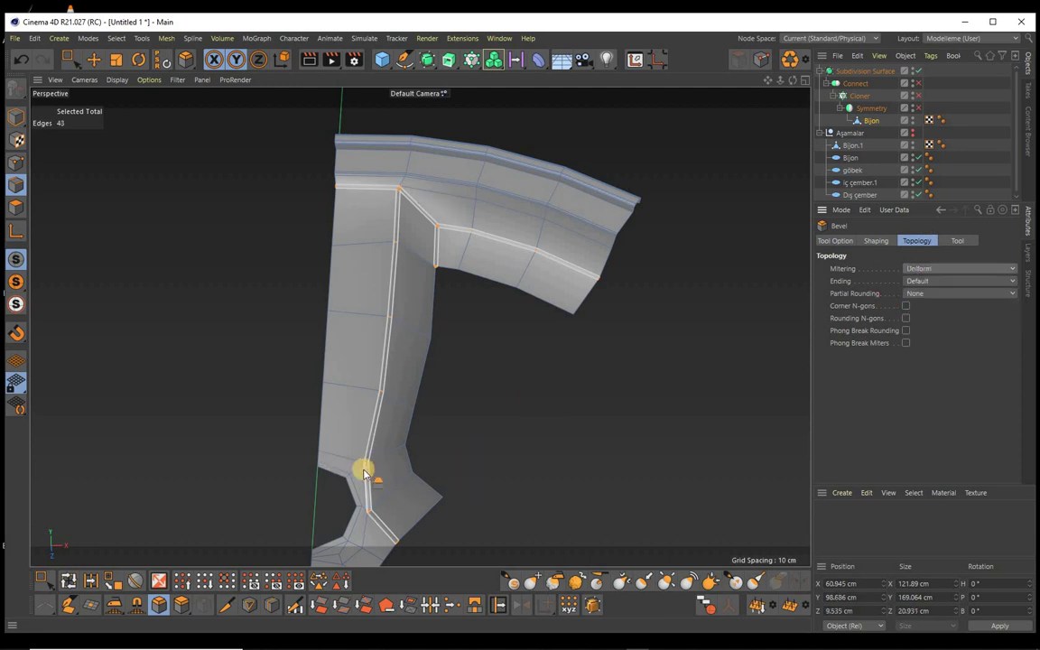
click(333, 58)
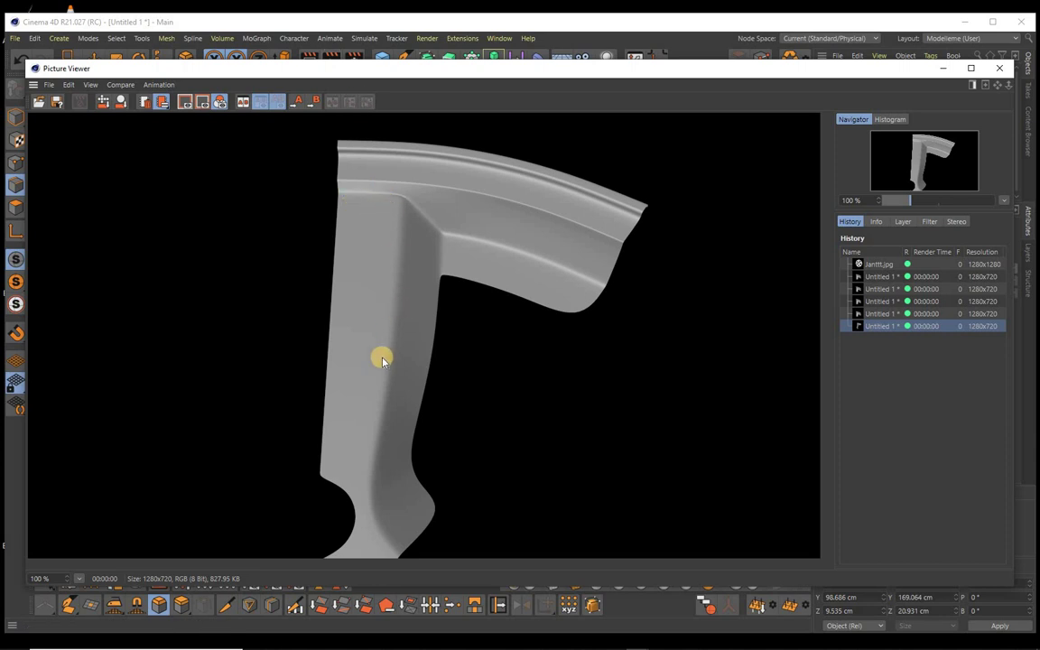
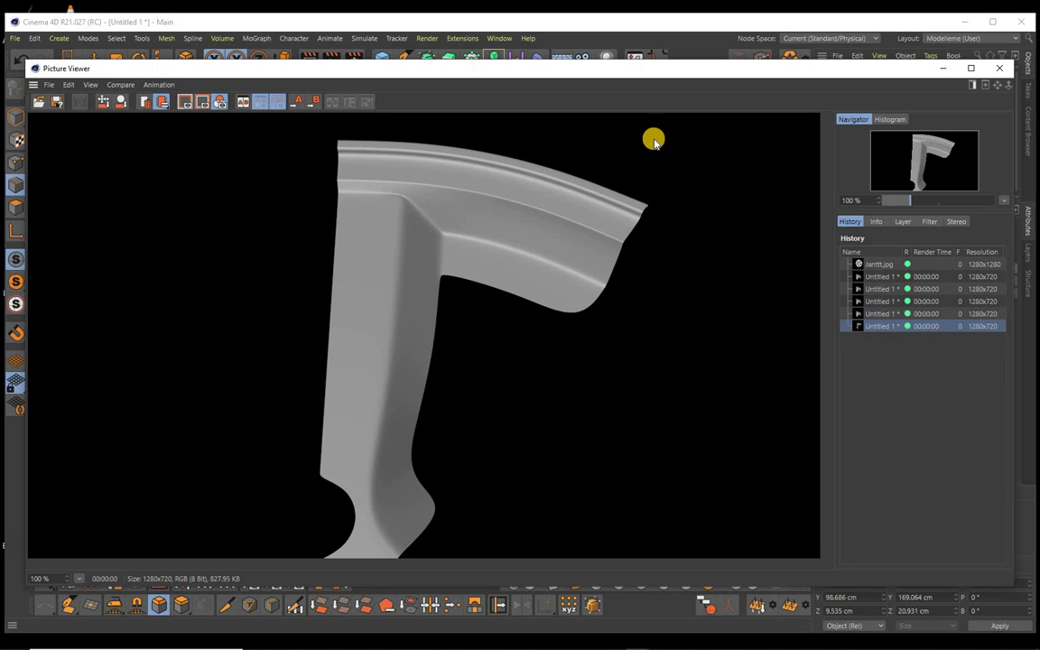
Step: Close the Picture Viewer and select the bevelled edges around the spoke-to-rim corner
click(999, 68)
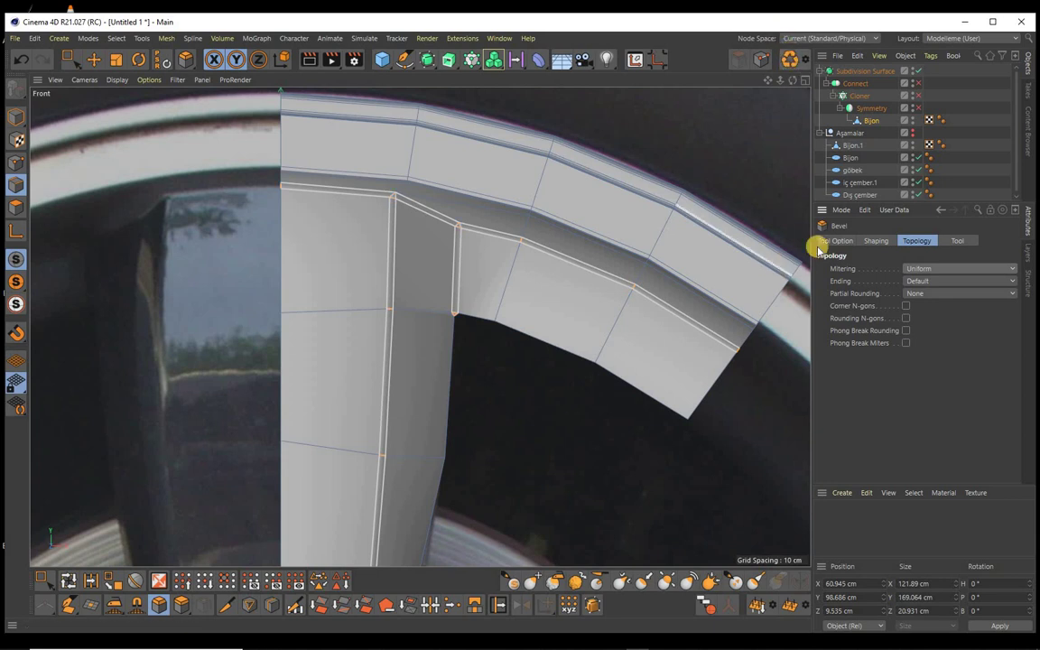
click(920, 240)
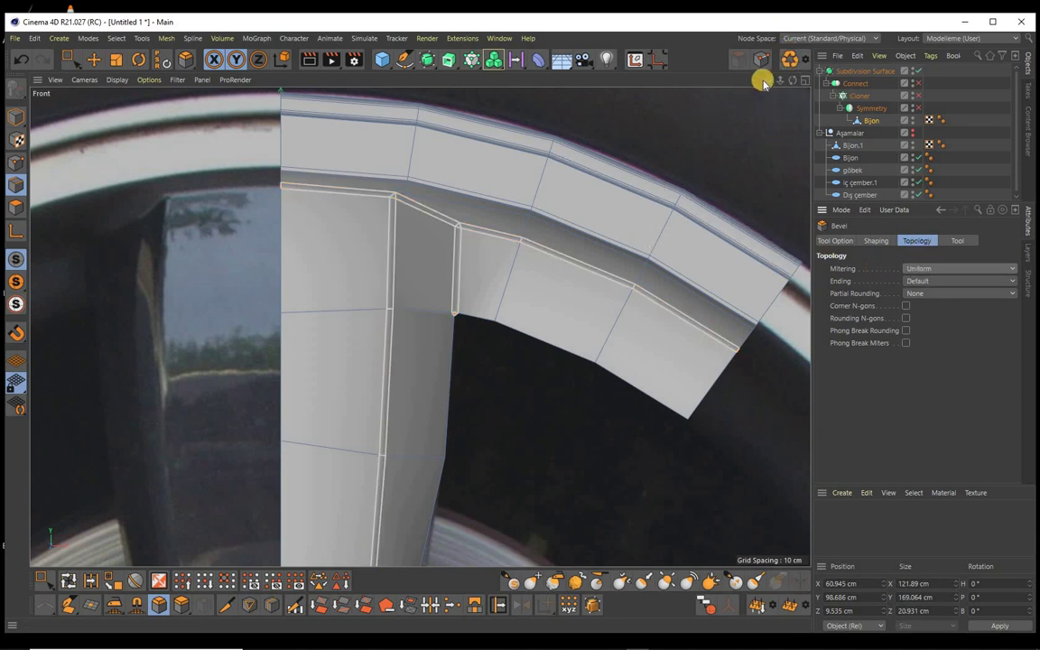
alt+middle_drag(520, 325, 520, 327)
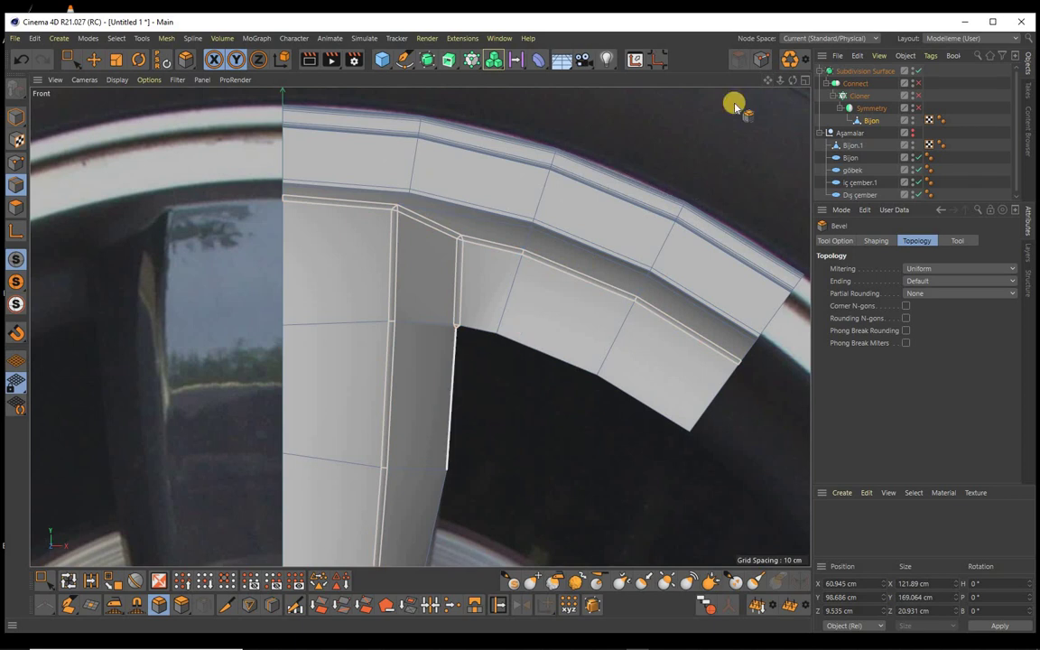
scroll(520, 323, up, 3)
scroll(519, 323, up, 3)
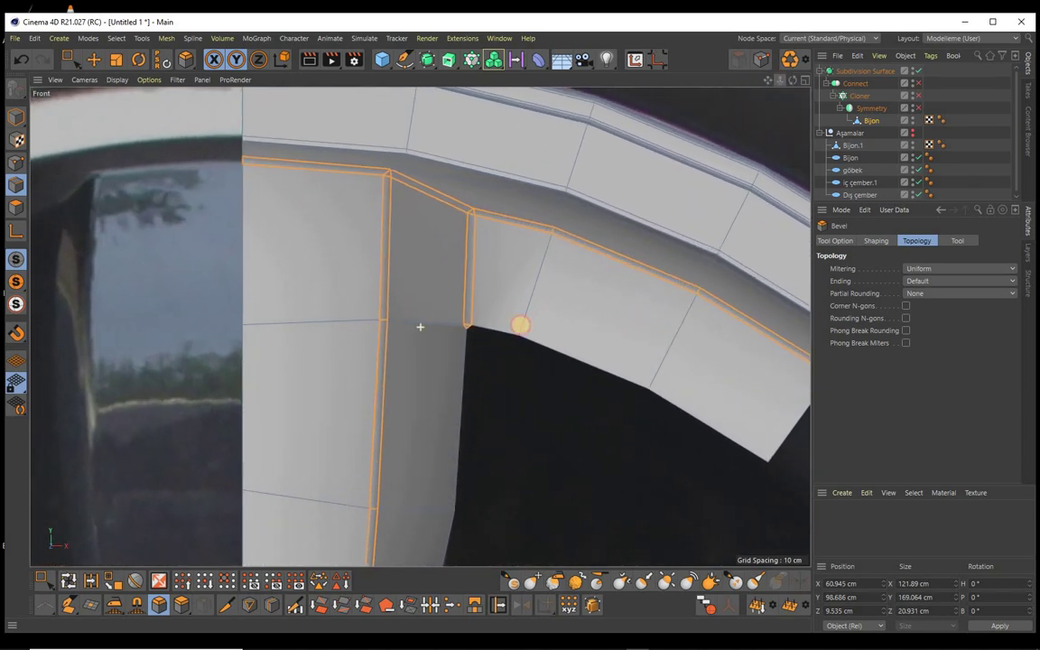
scroll(520, 324, up, 2)
alt+middle_drag(517, 327, 522, 449)
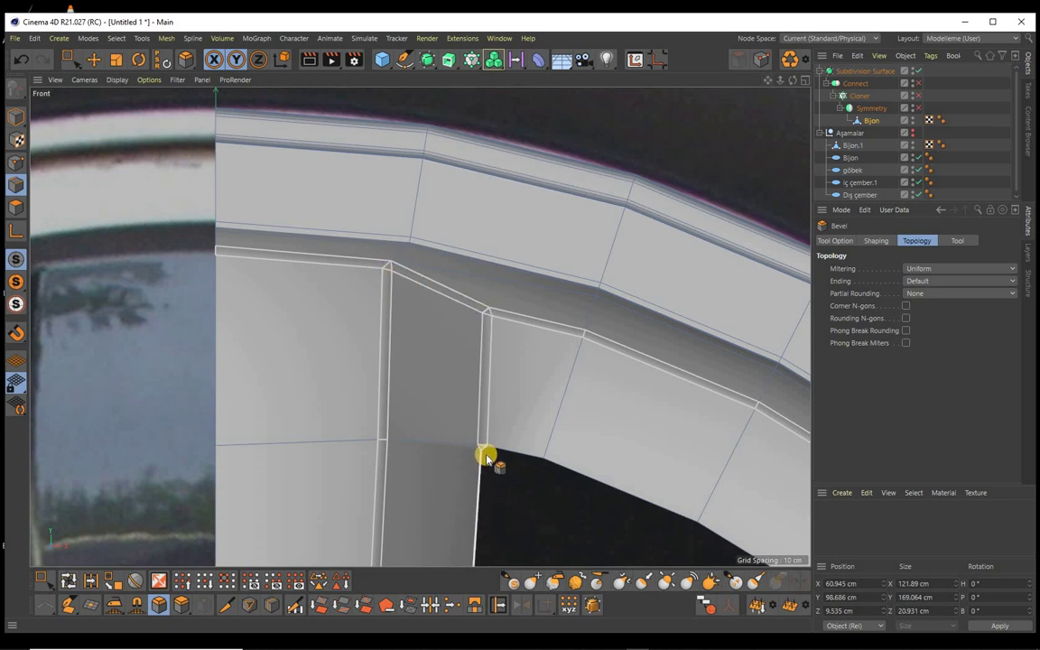
Step: Try selecting the inner corner vertex with Move and in Points mode, then switch to Perspective view
click(93, 58)
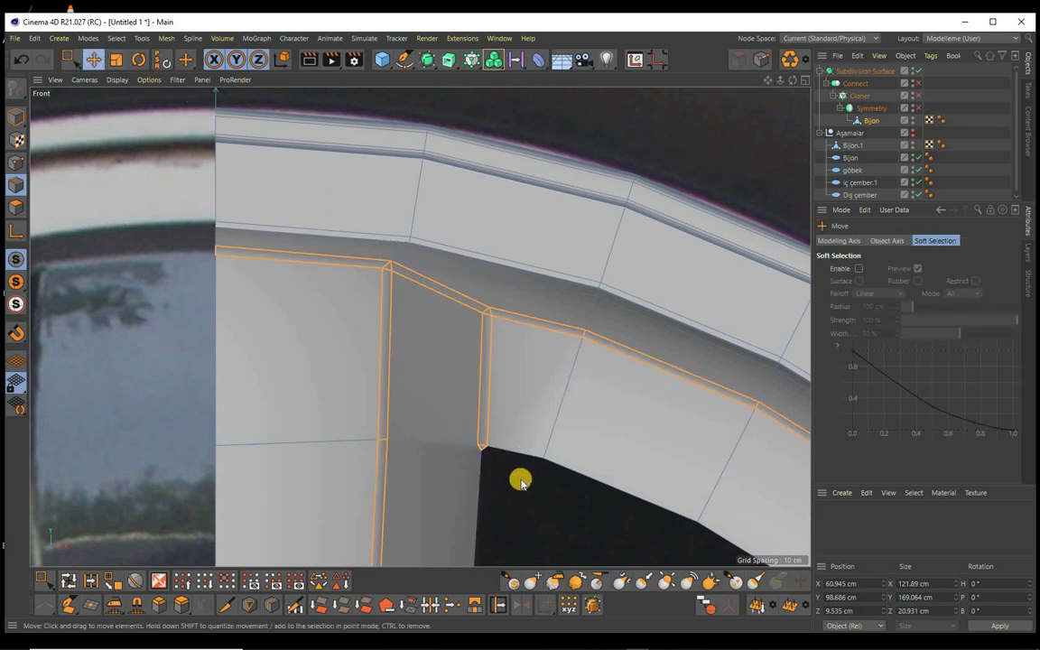
click(484, 451)
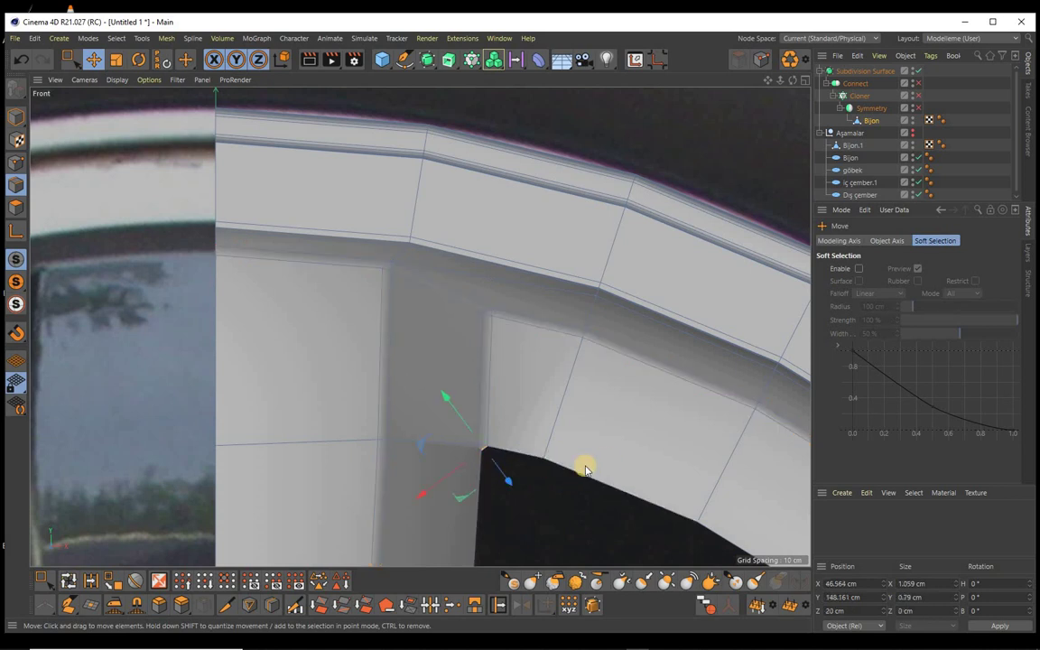
click(585, 469)
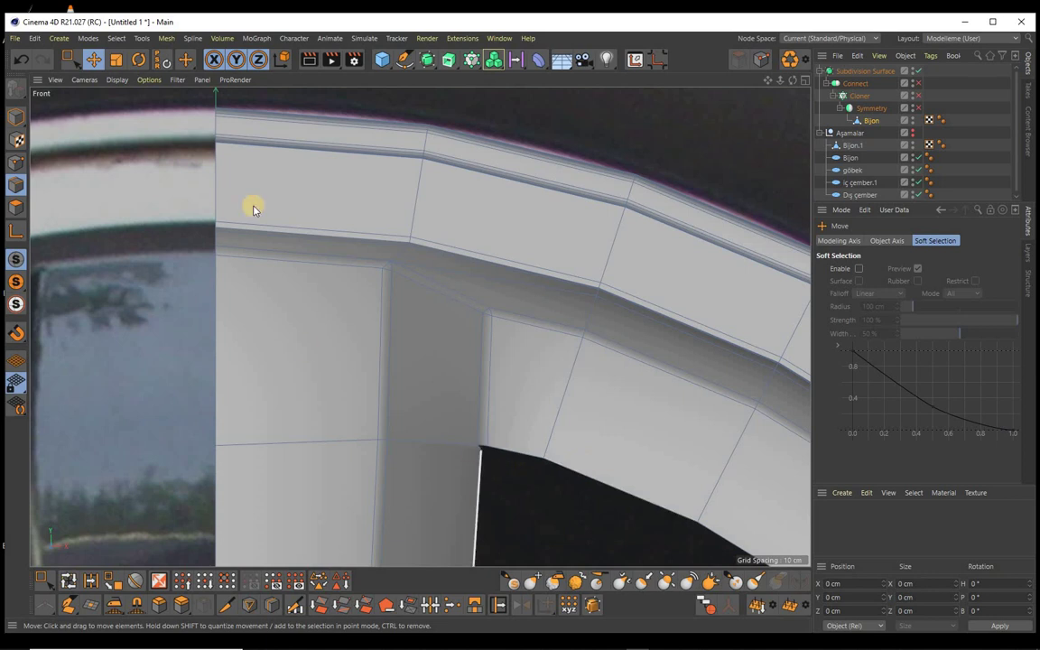
click(18, 163)
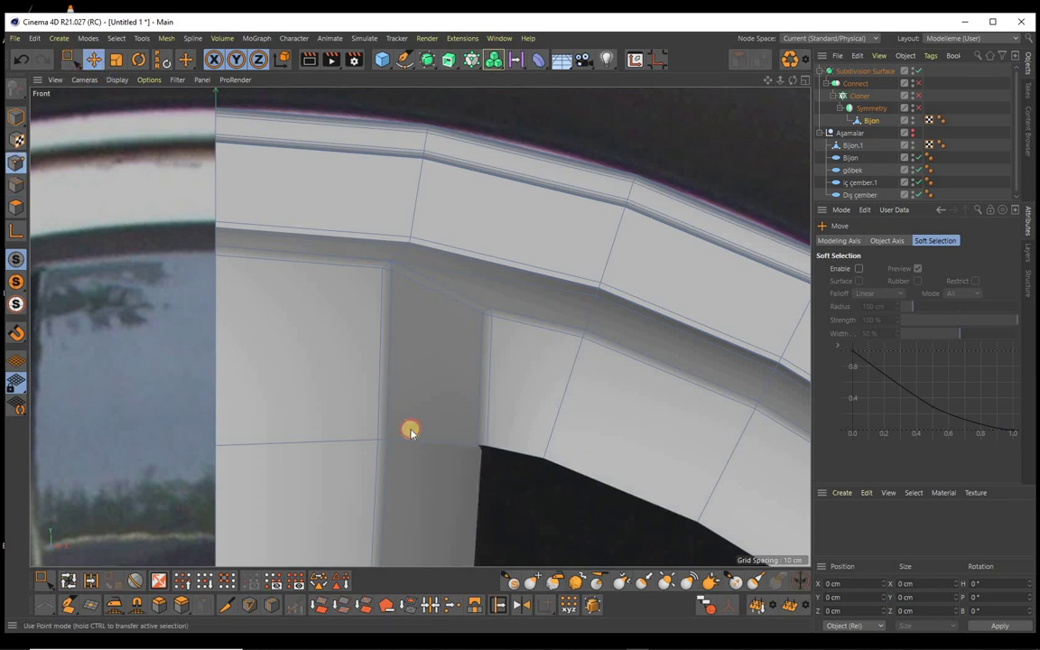
click(481, 449)
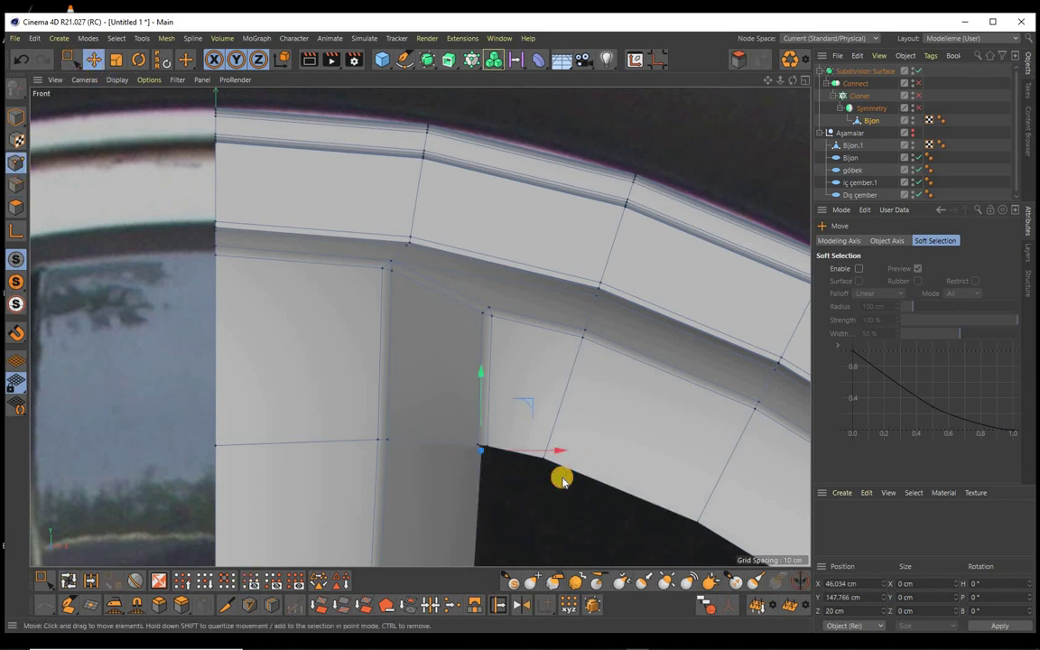
click(561, 478)
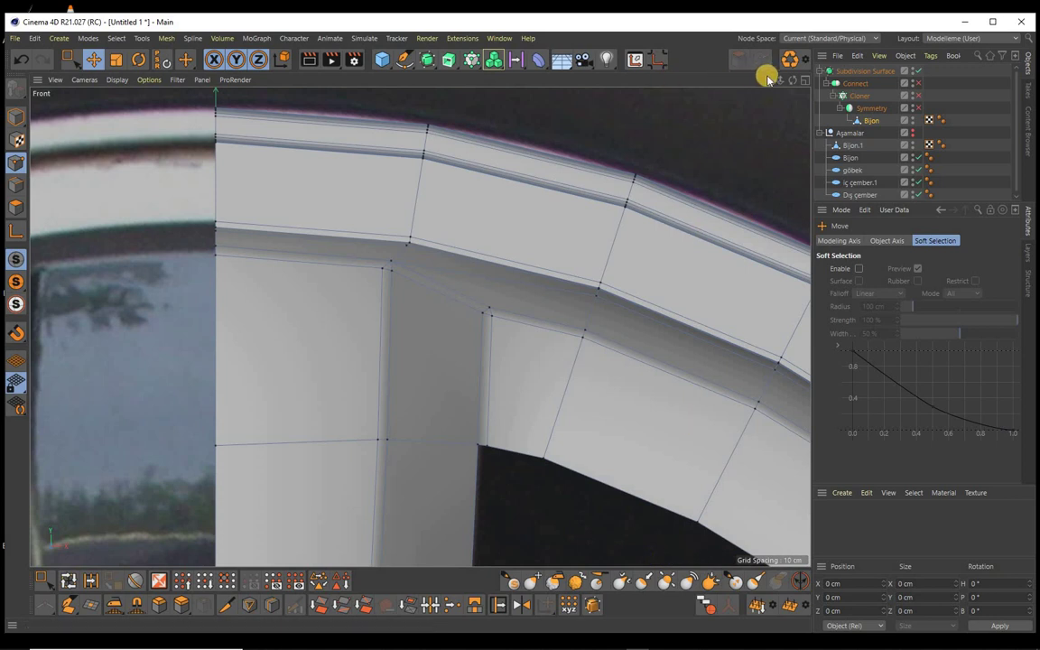
drag(767, 79, 690, 118)
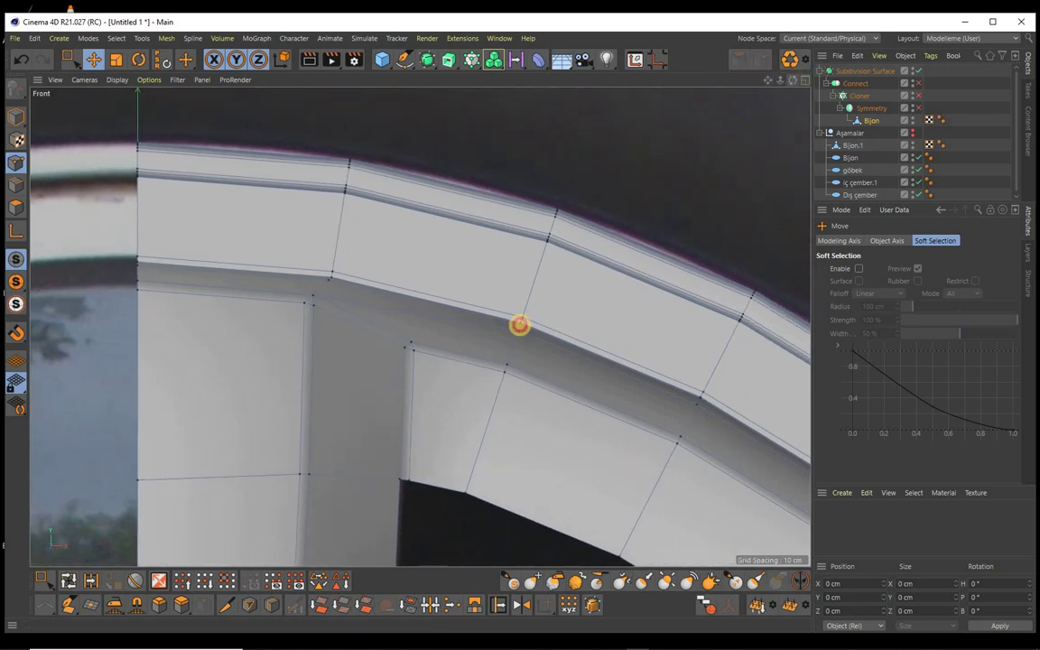
key(F1)
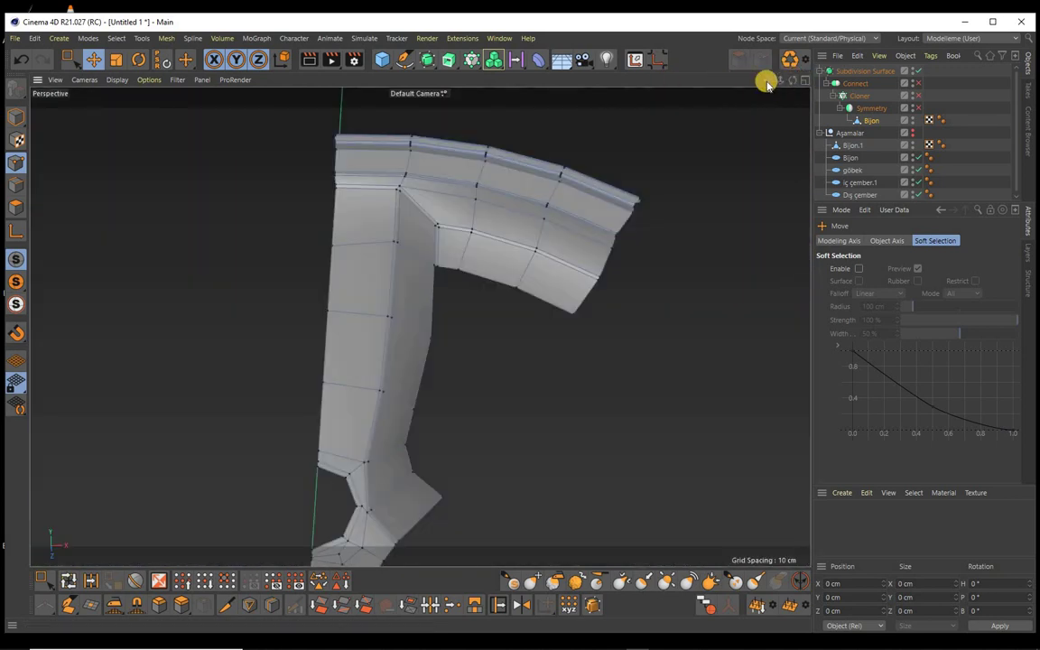
Step: Line Cut at the spoke's top corner, then dissolve the edge there in Edge mode
mouse_move(780, 84)
mouse_down()
mouse_move(520, 325)
mouse_move(387, 384)
mouse_up()
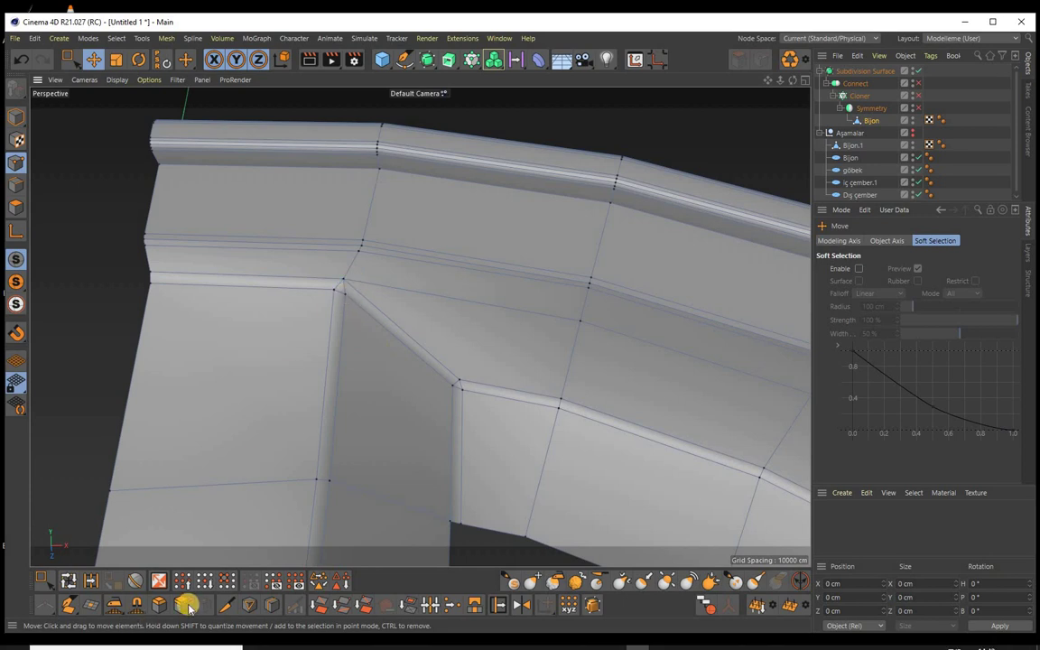
click(226, 604)
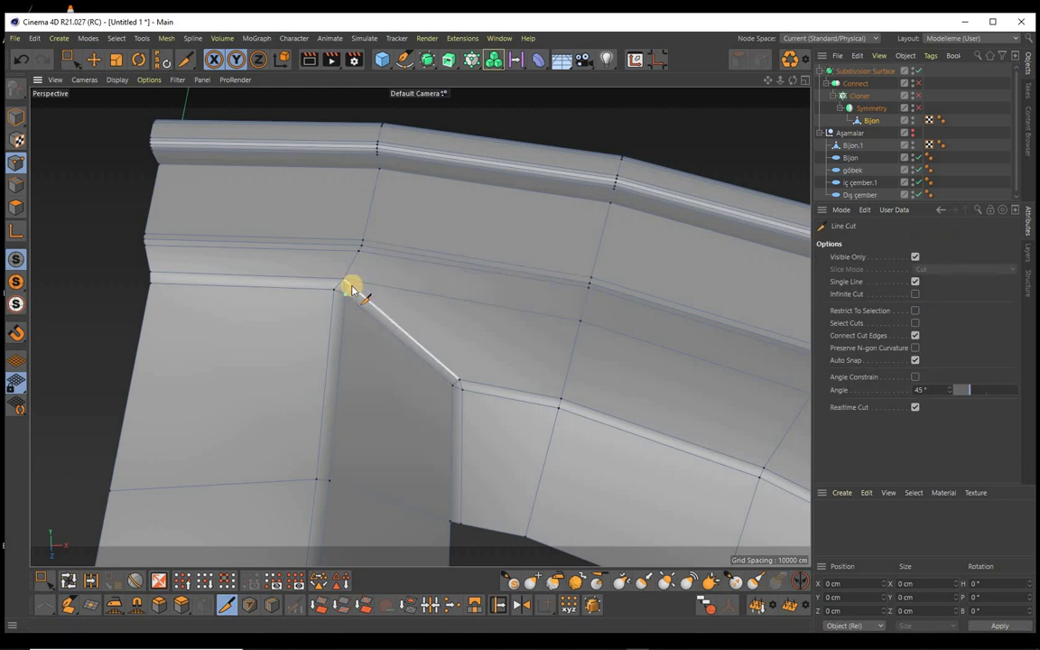
key(space)
key(space)
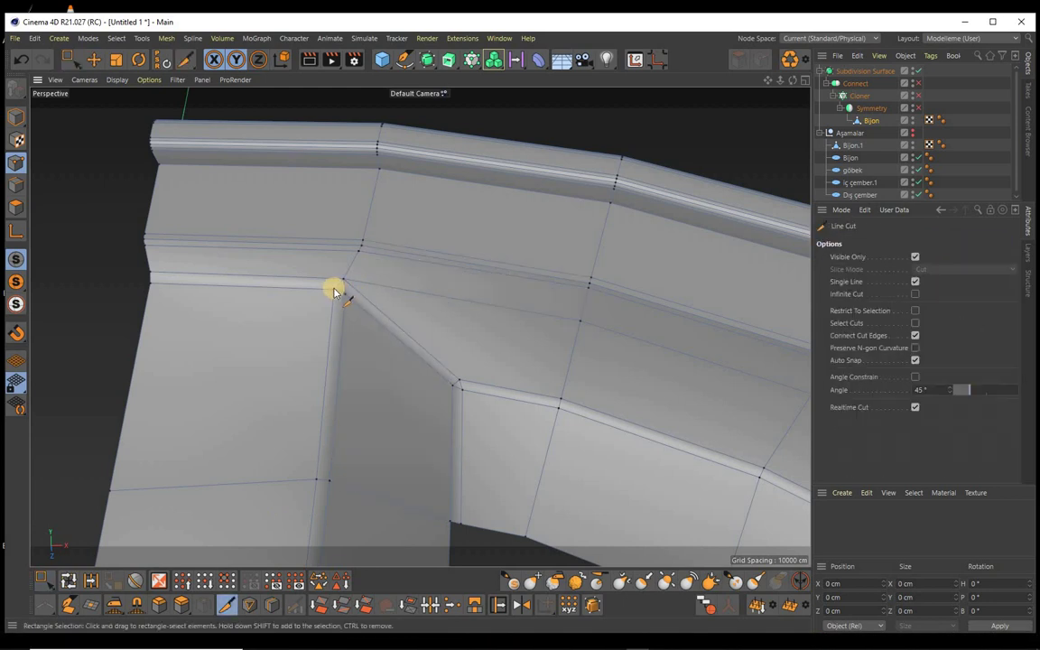
click(331, 279)
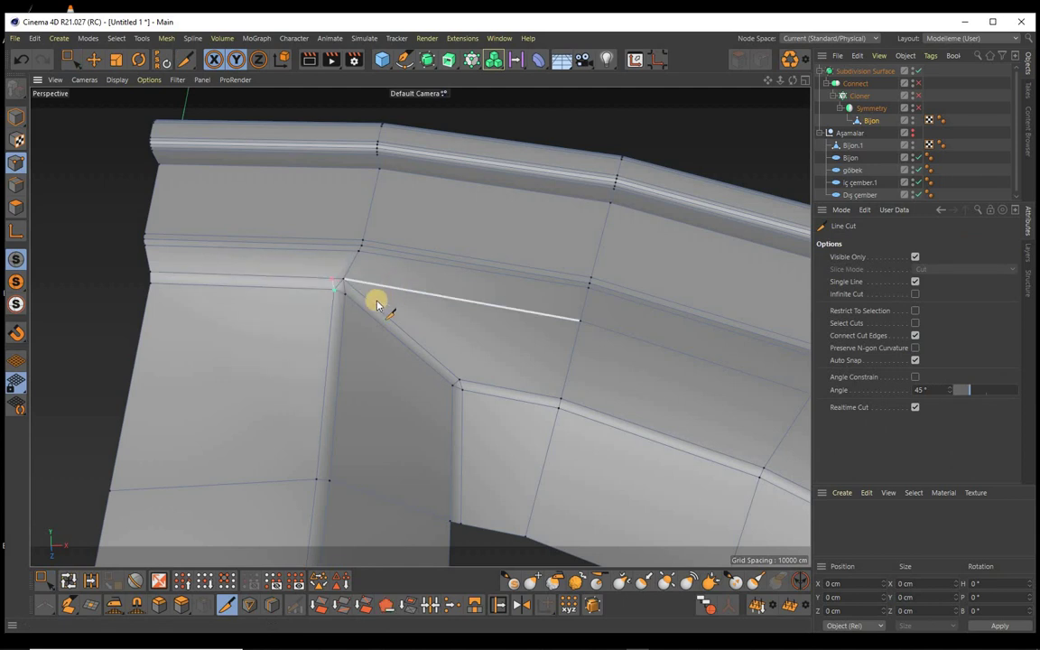
click(93, 59)
click(16, 184)
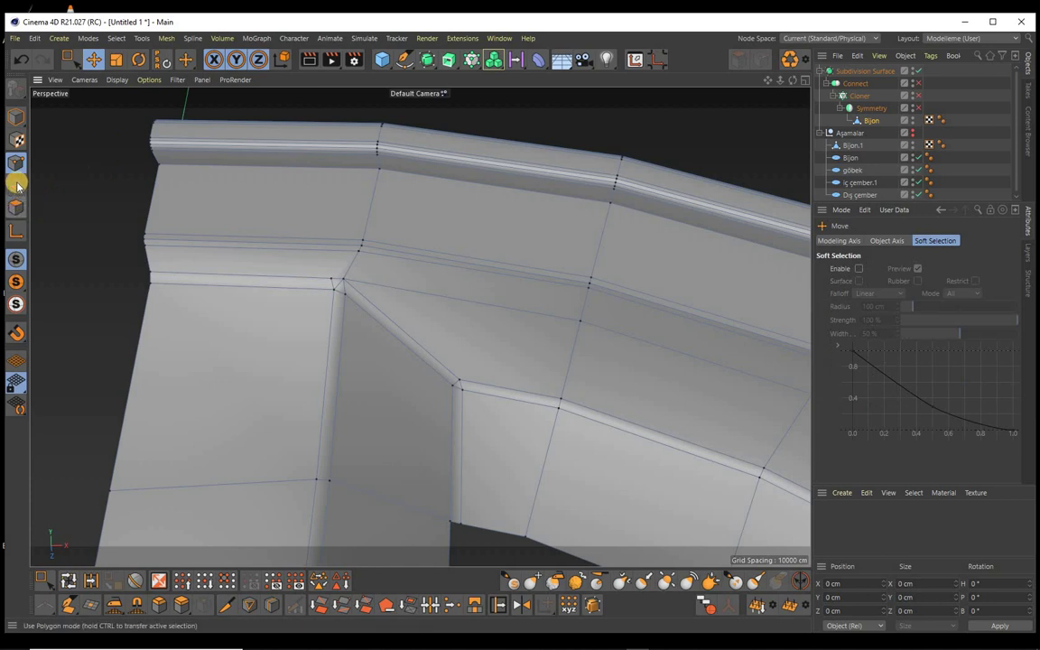
click(341, 285)
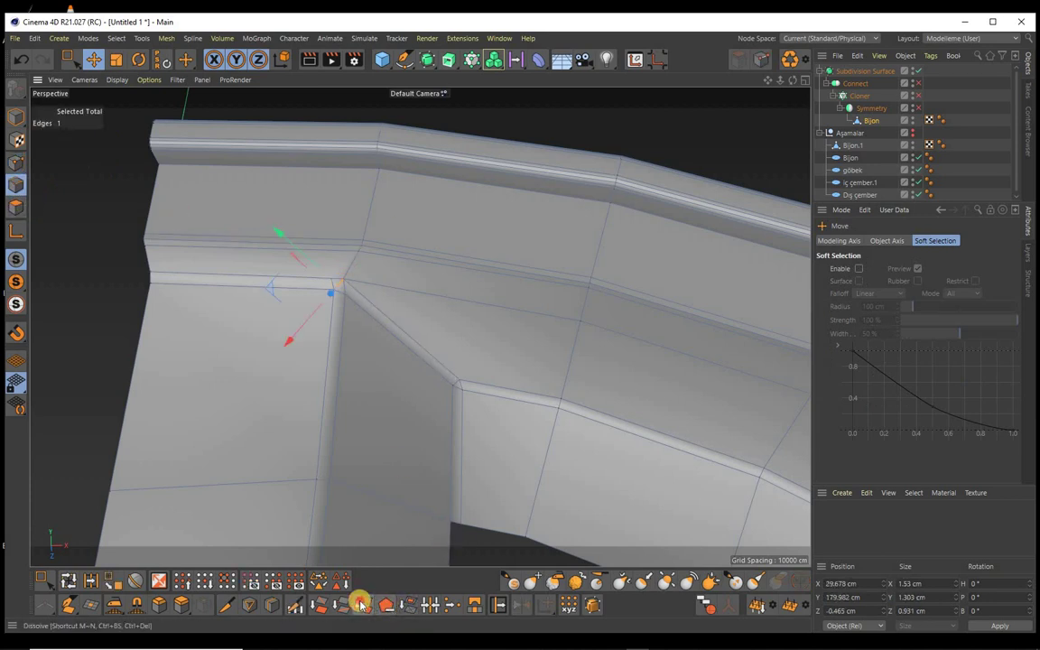
click(359, 604)
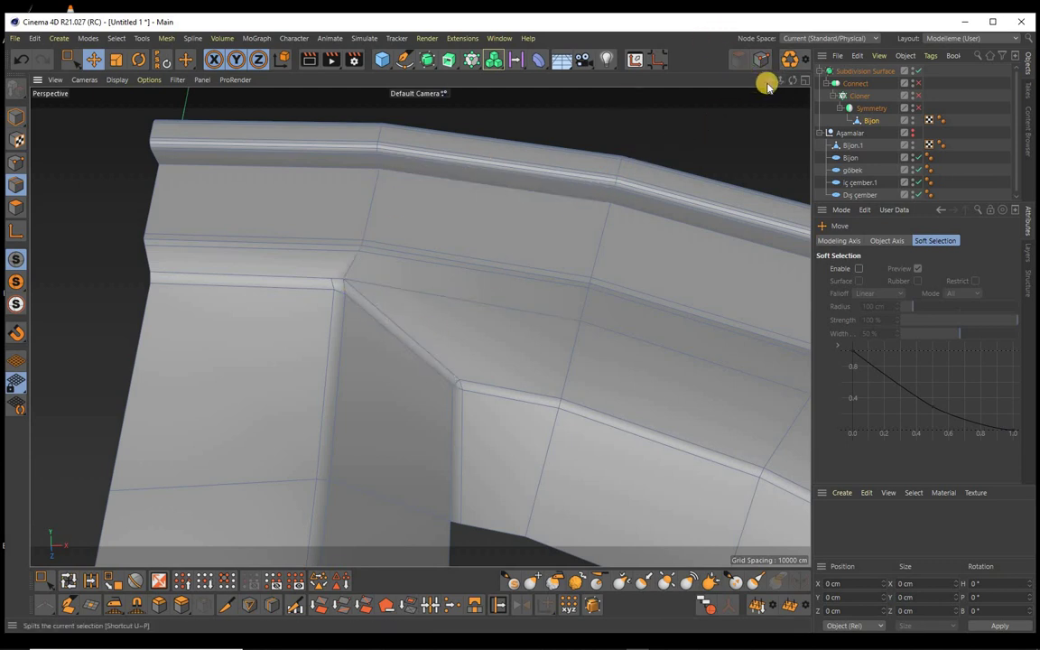
Step: Cut a new edge from the inner spoke corner across the rim face and dissolve the leftover edge
alt+drag(511, 323, 520, 325)
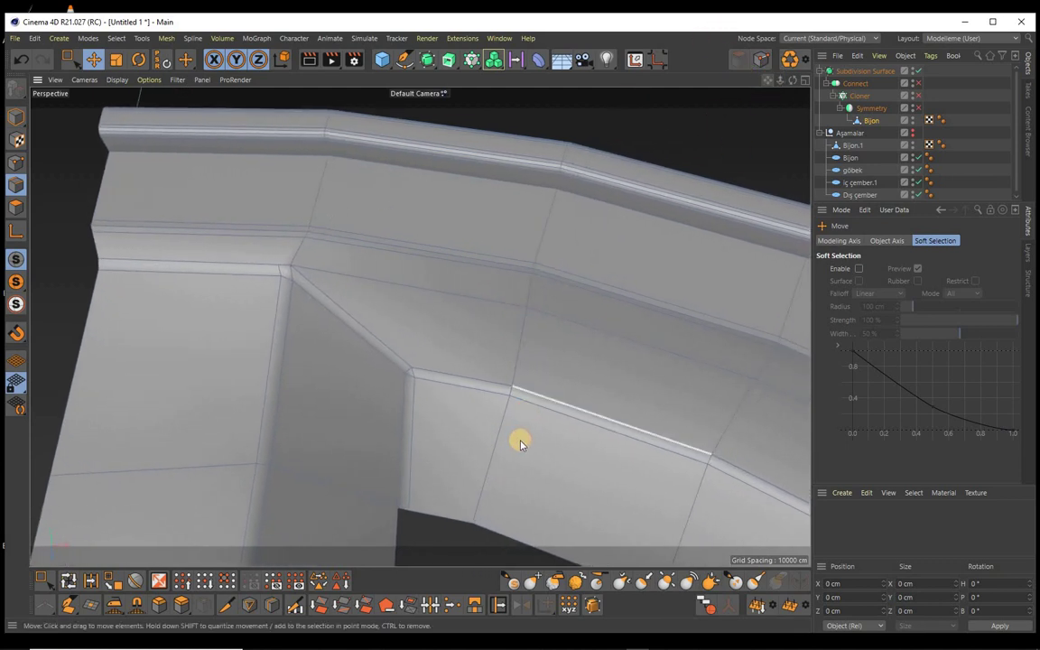
click(406, 374)
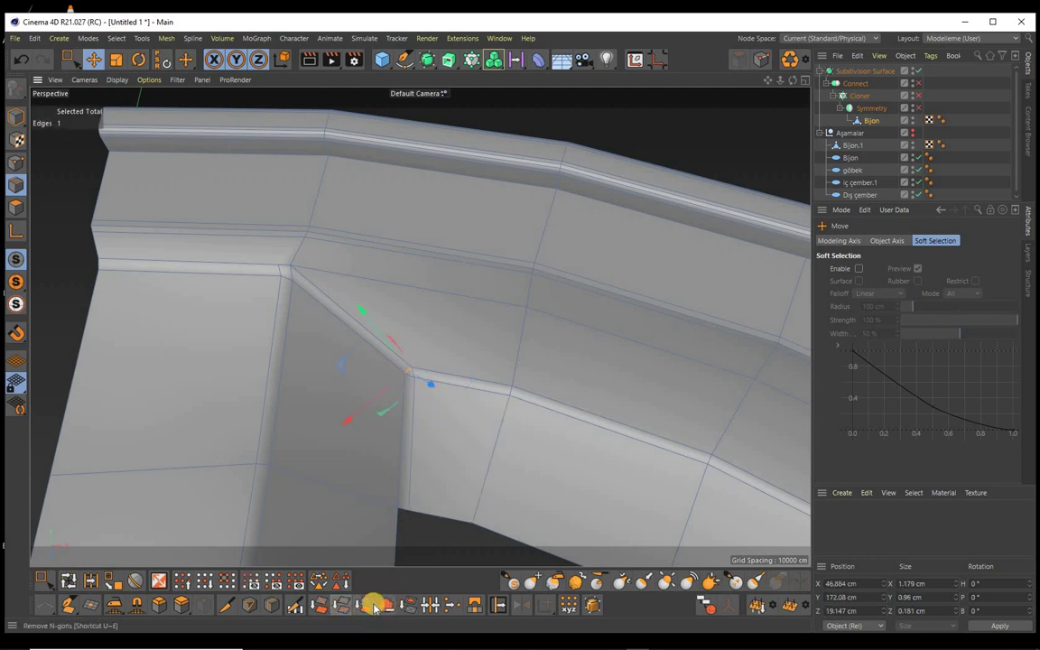
click(226, 605)
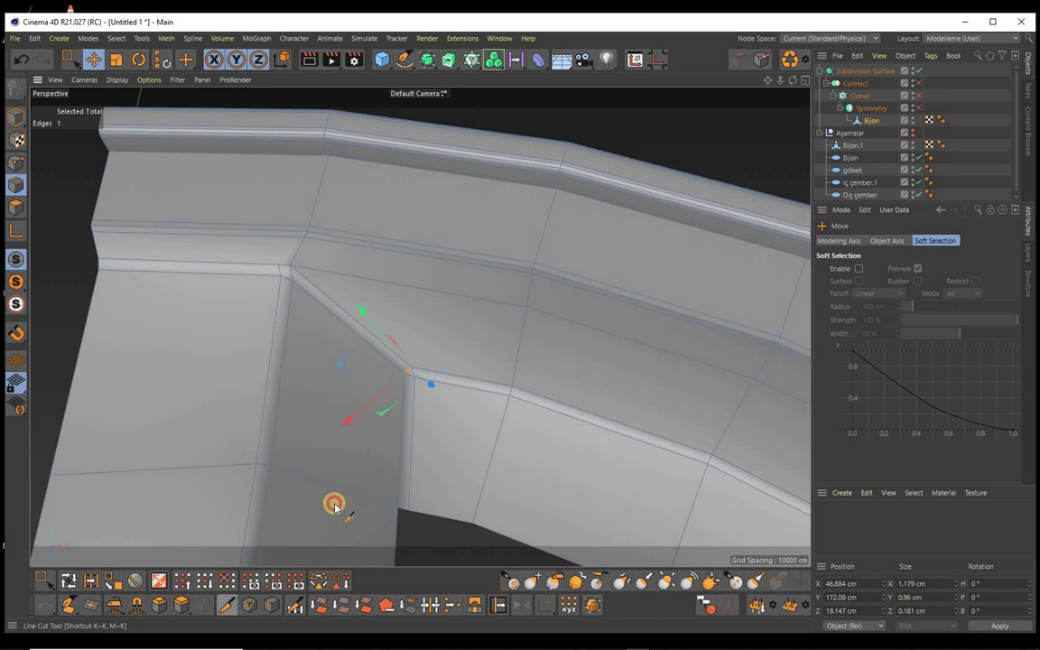
click(403, 366)
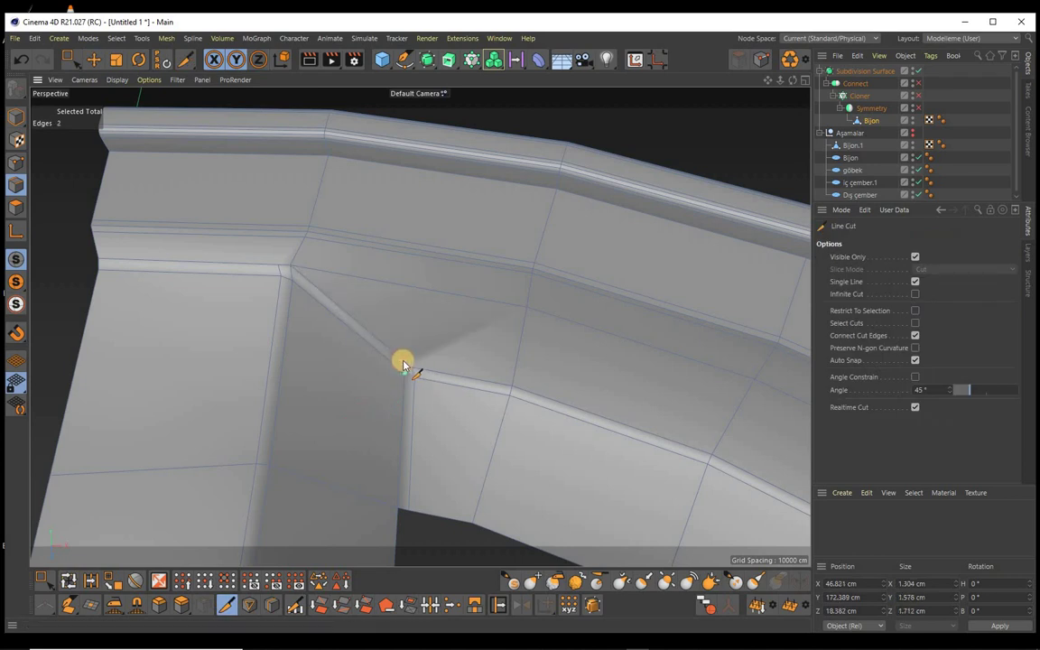
click(522, 310)
key(space)
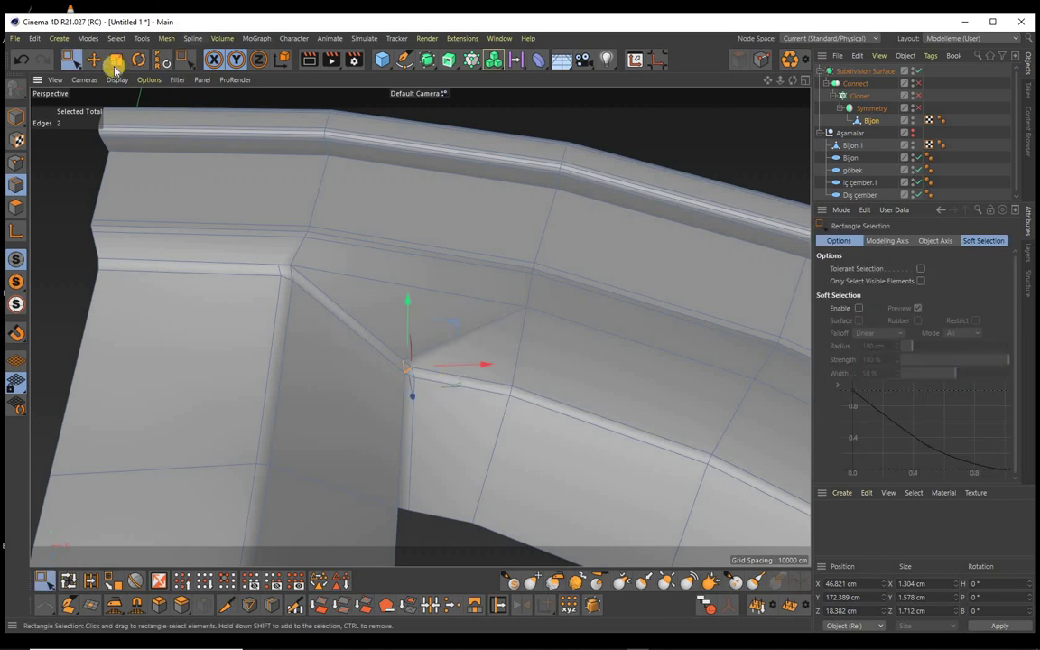
click(93, 60)
click(409, 371)
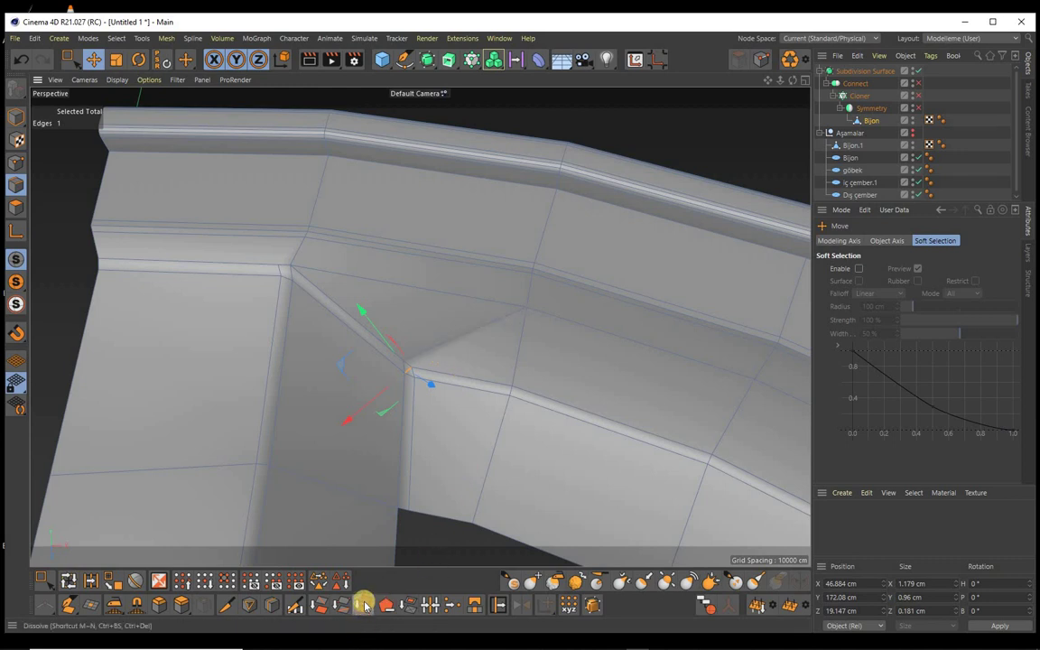
click(364, 605)
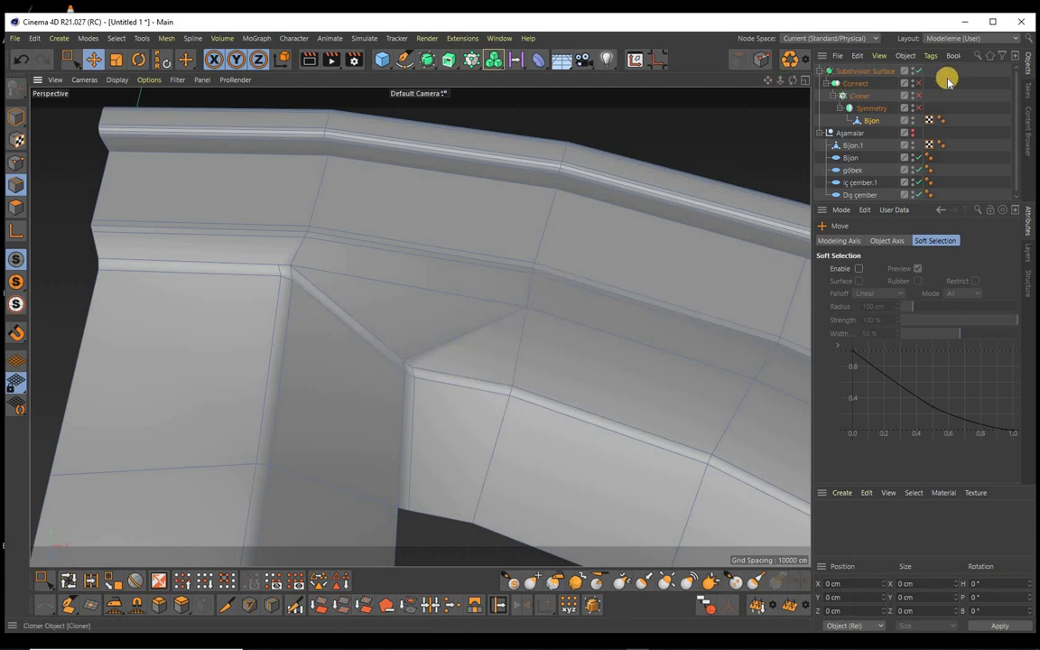
click(332, 58)
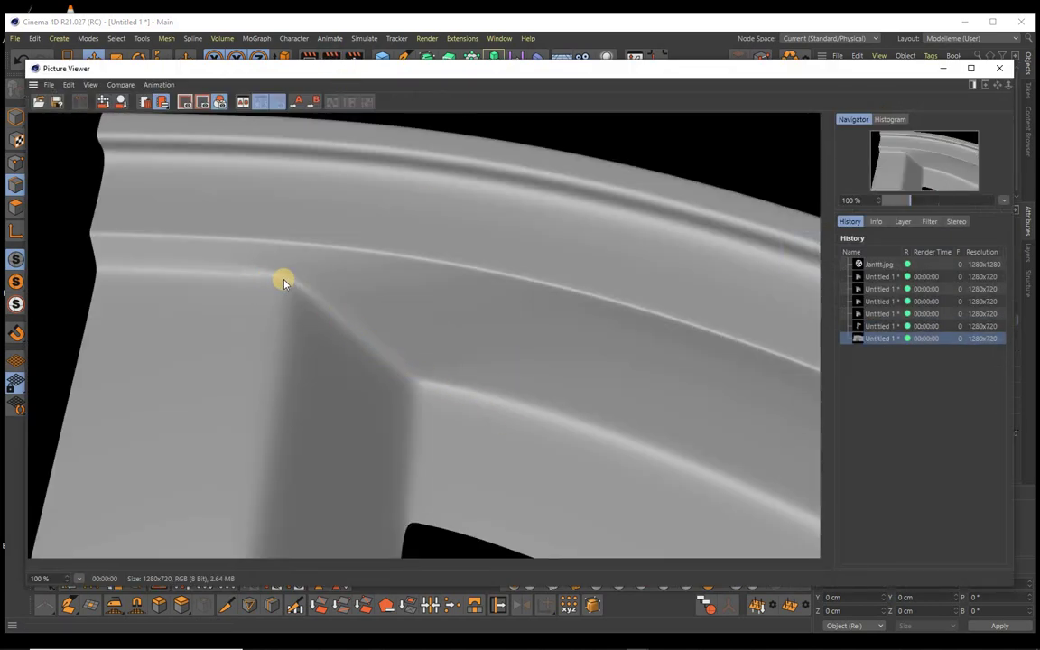
click(999, 68)
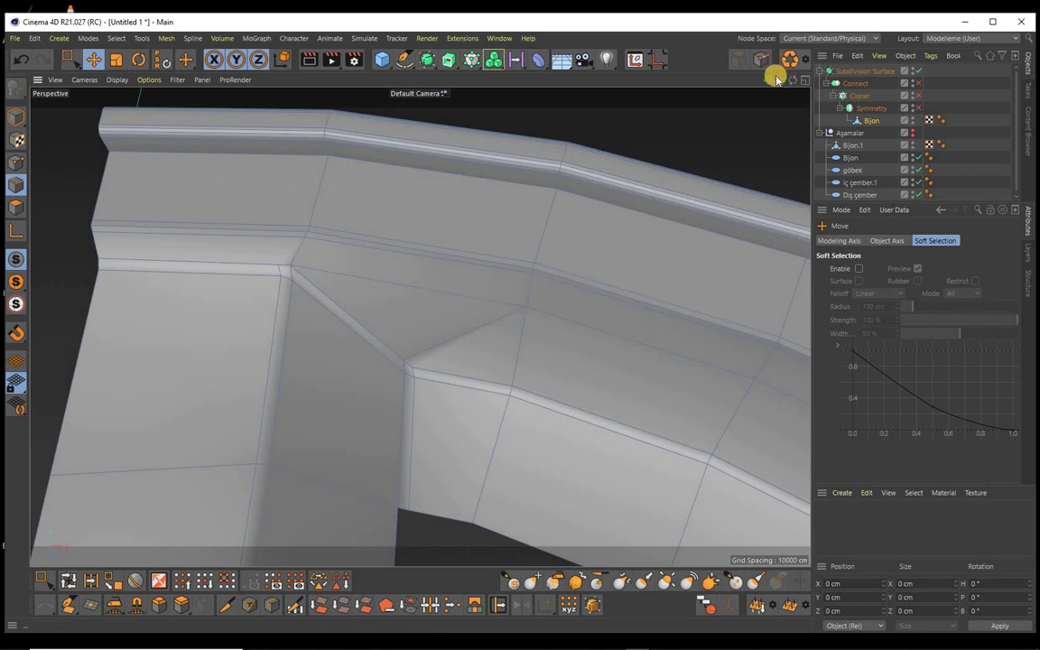
Step: Bring the arch's inner corner into view and select its diagonal edge
scroll(520, 325, down, 5)
scroll(520, 325, up, 1)
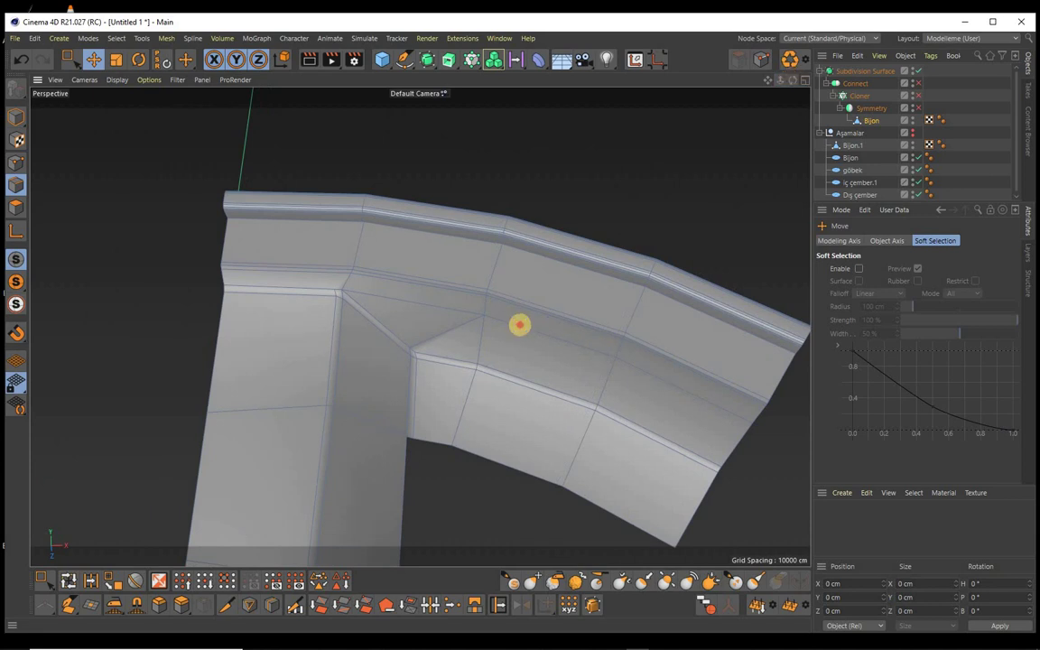
scroll(520, 325, up, 1)
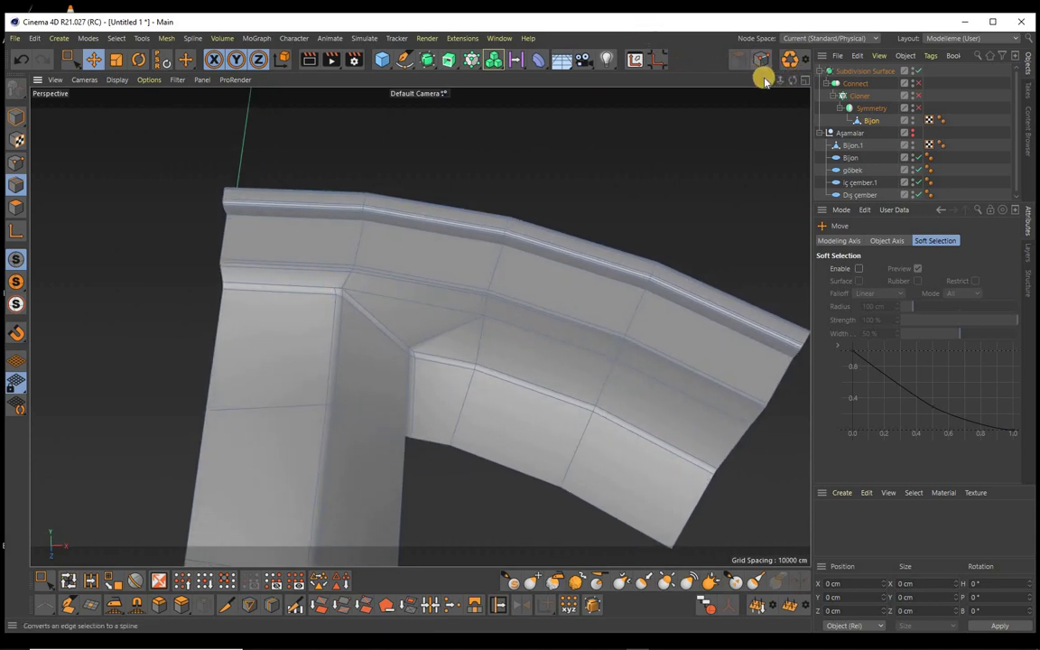
drag(768, 79, 782, 81)
scroll(520, 325, up, 3)
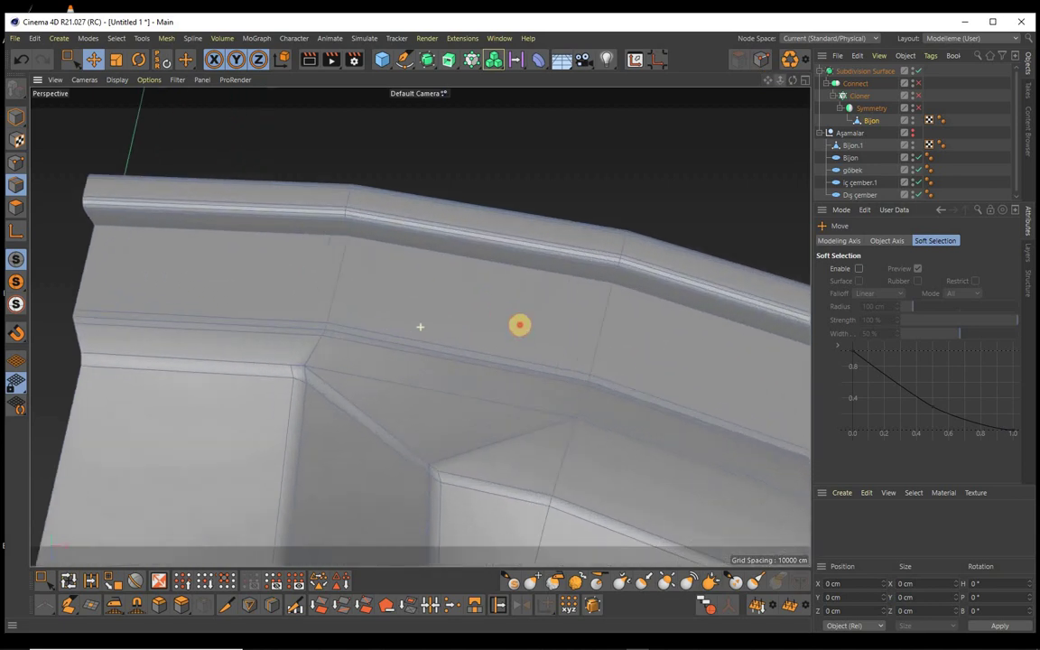
scroll(520, 325, up, 2)
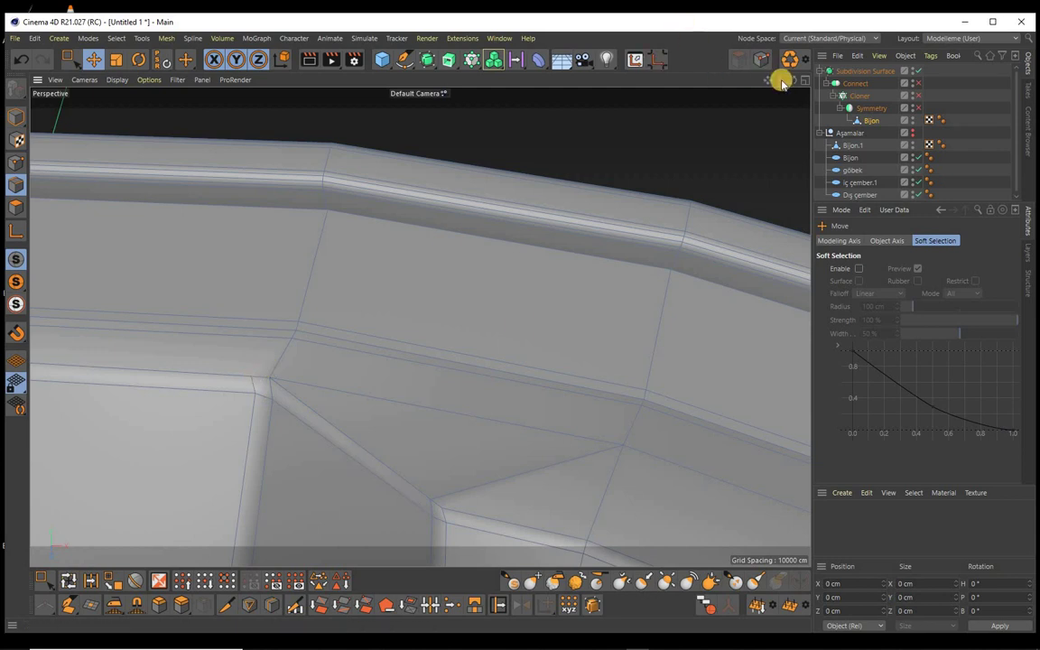
drag(781, 80, 520, 325)
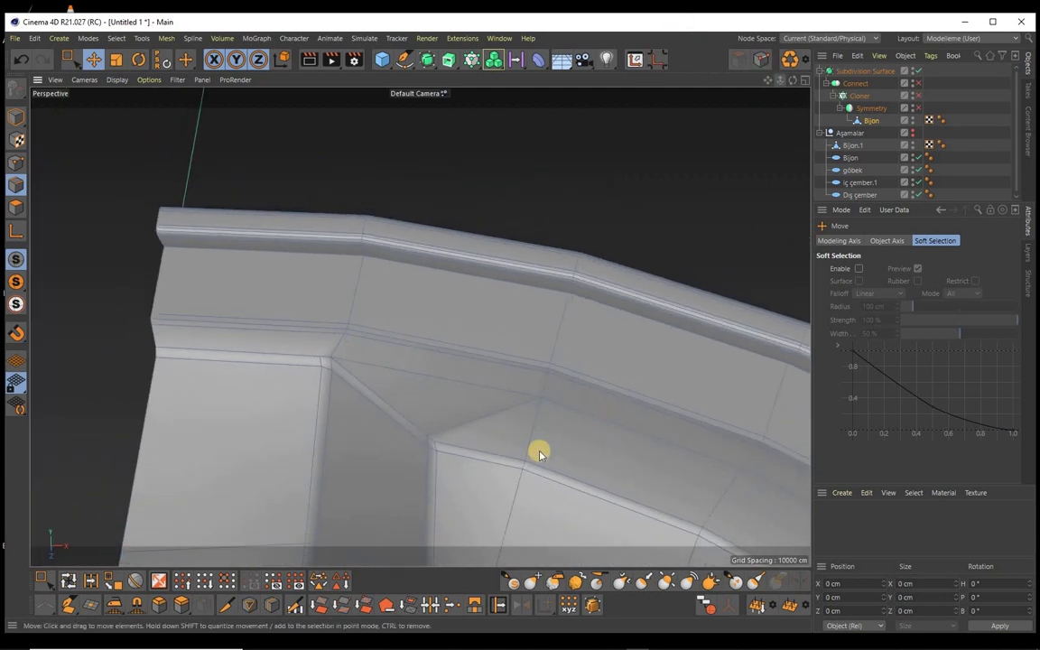
click(405, 375)
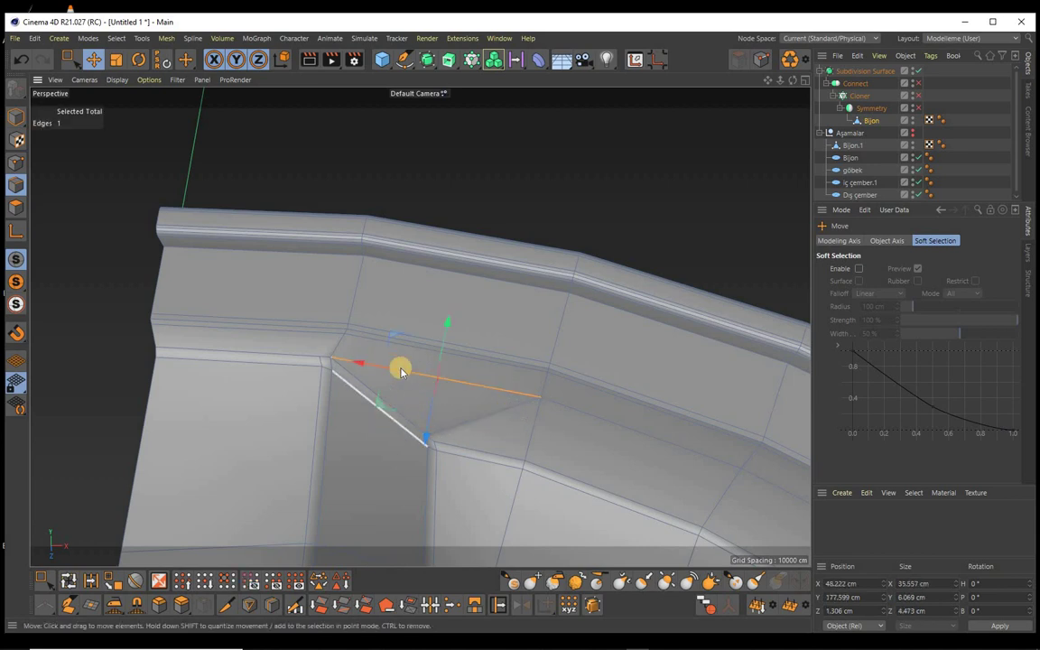
Step: Line Cut from the corner vertex along the ledge, then dissolve the old diagonal edge
click(226, 605)
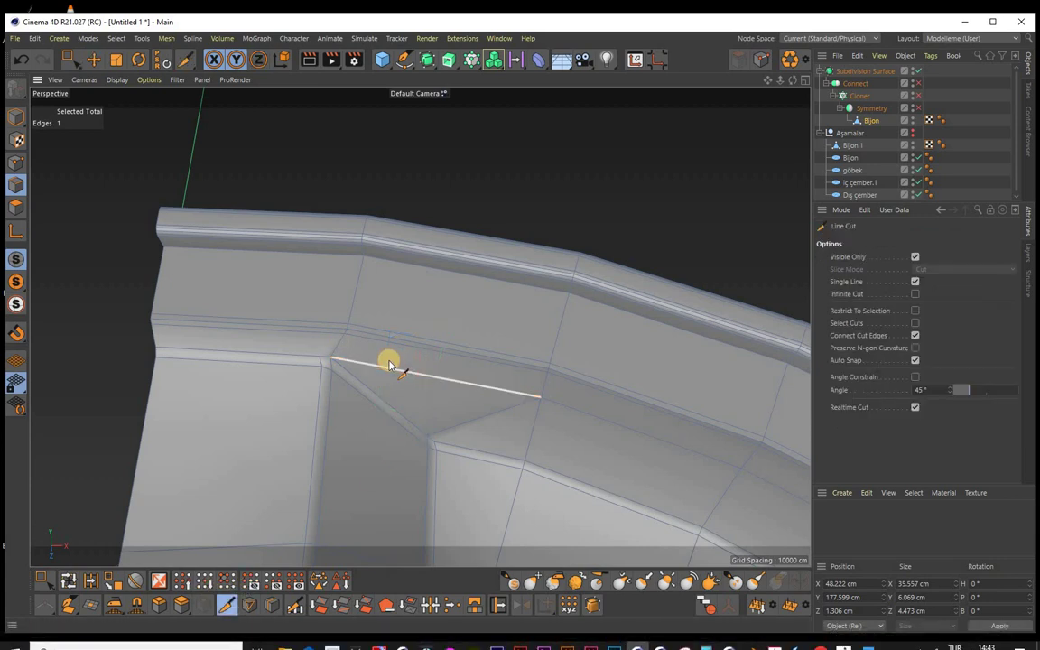
click(337, 348)
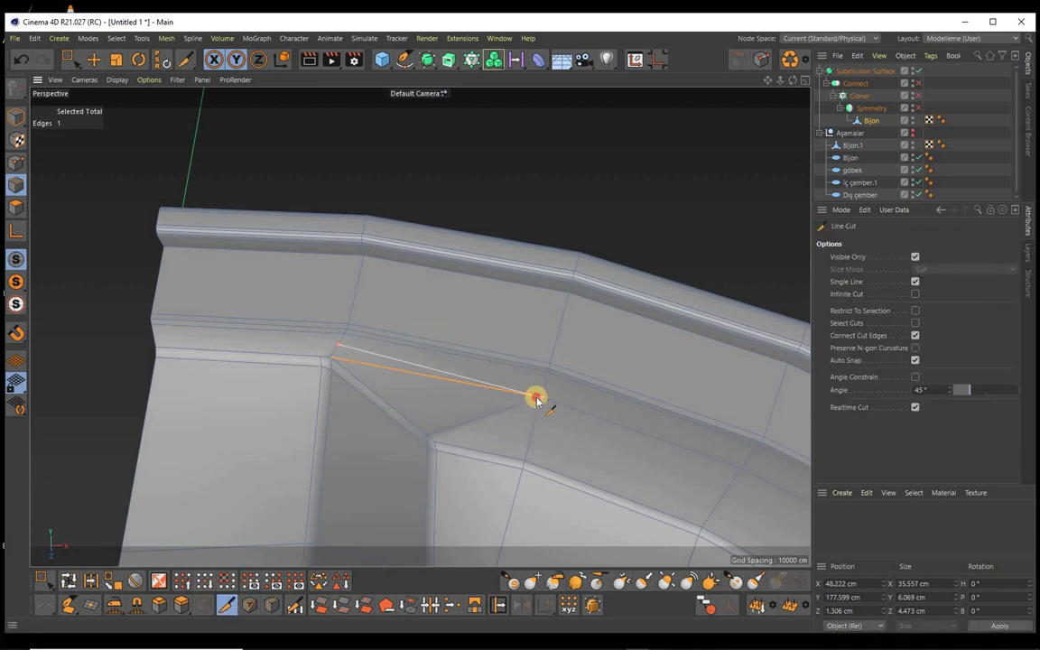
key(0)
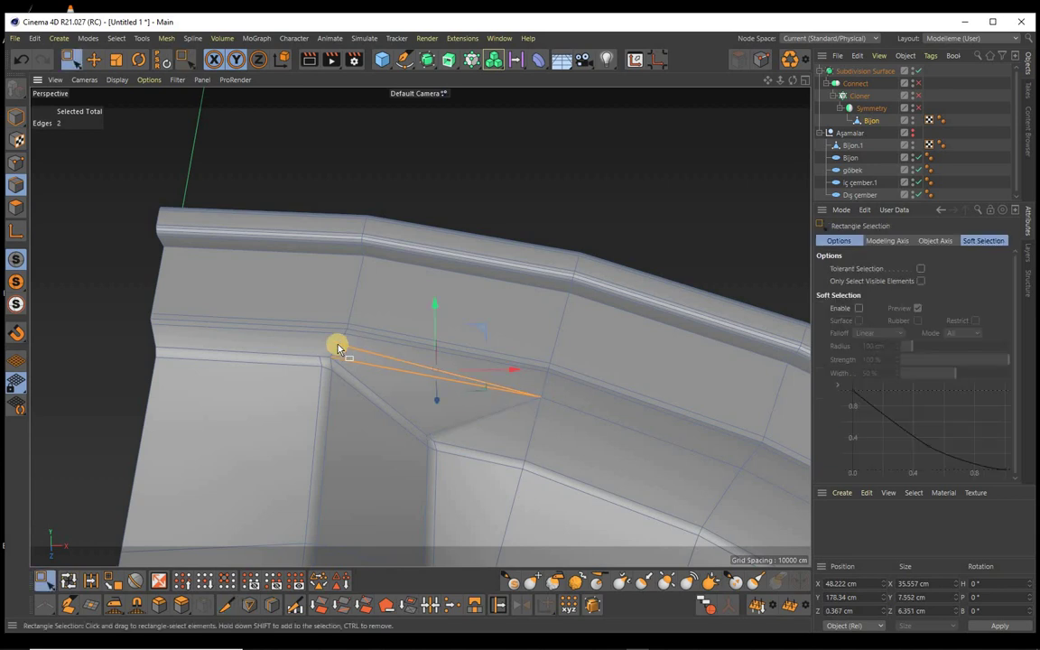
key(space)
click(337, 346)
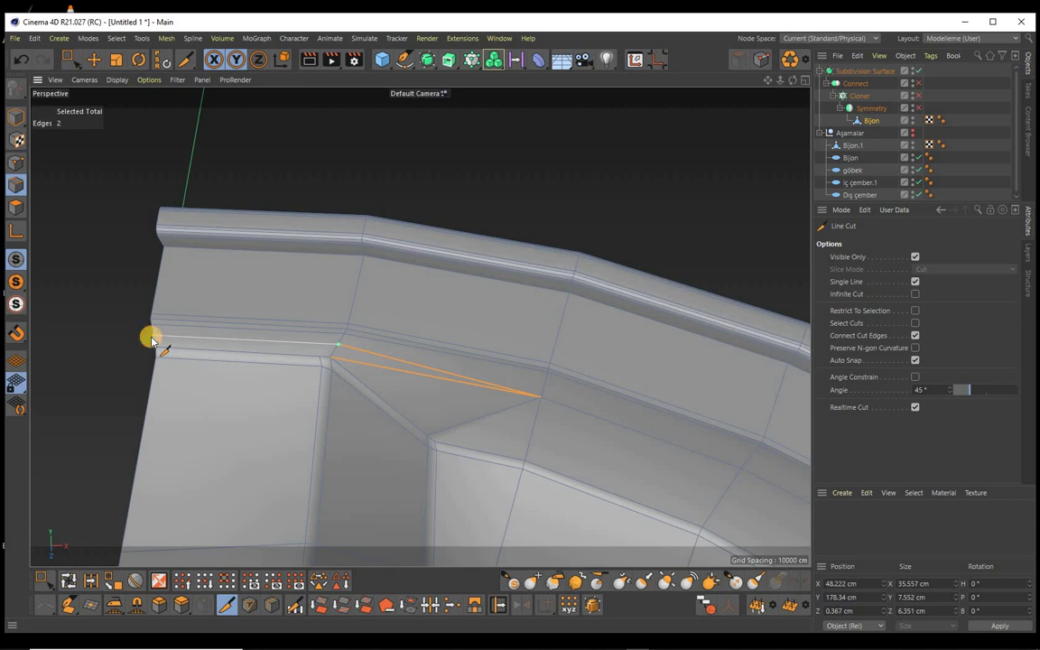
key(space)
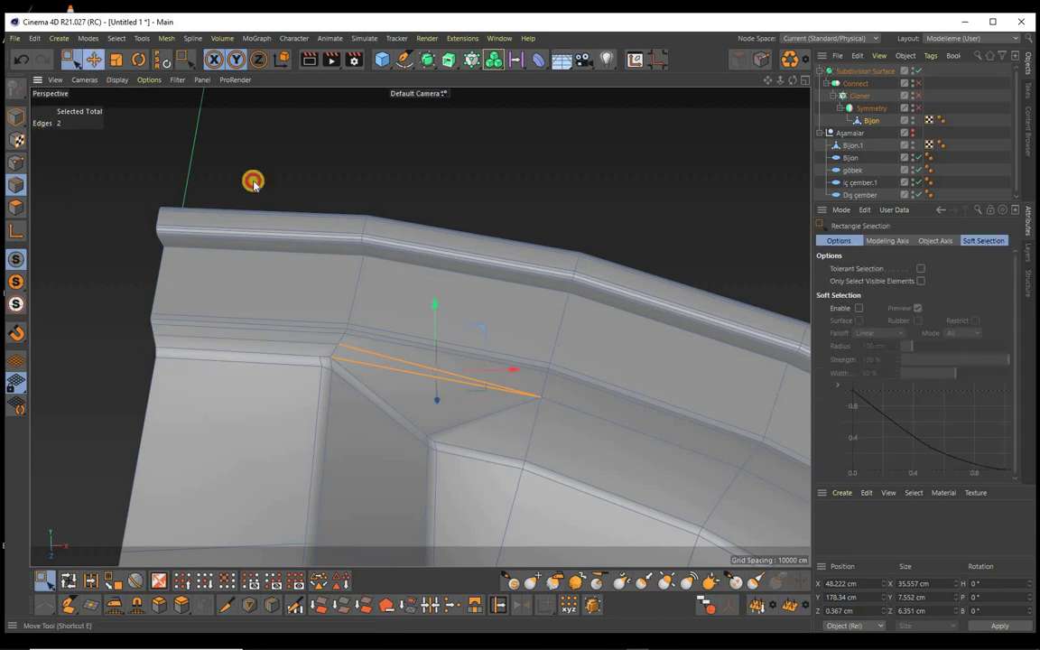
key(e)
click(362, 361)
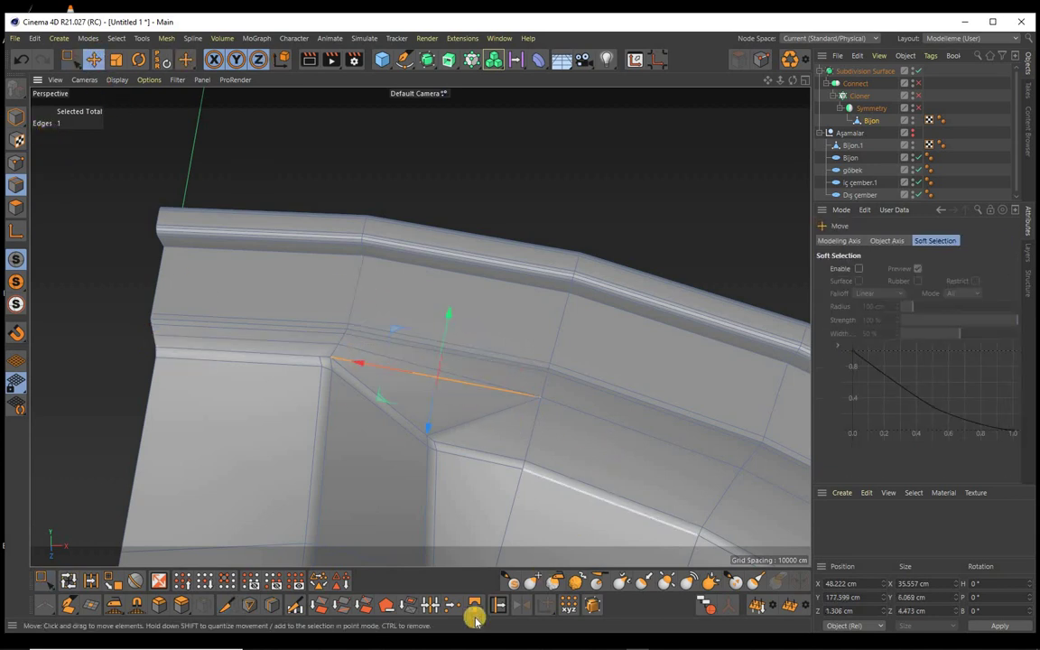
click(365, 605)
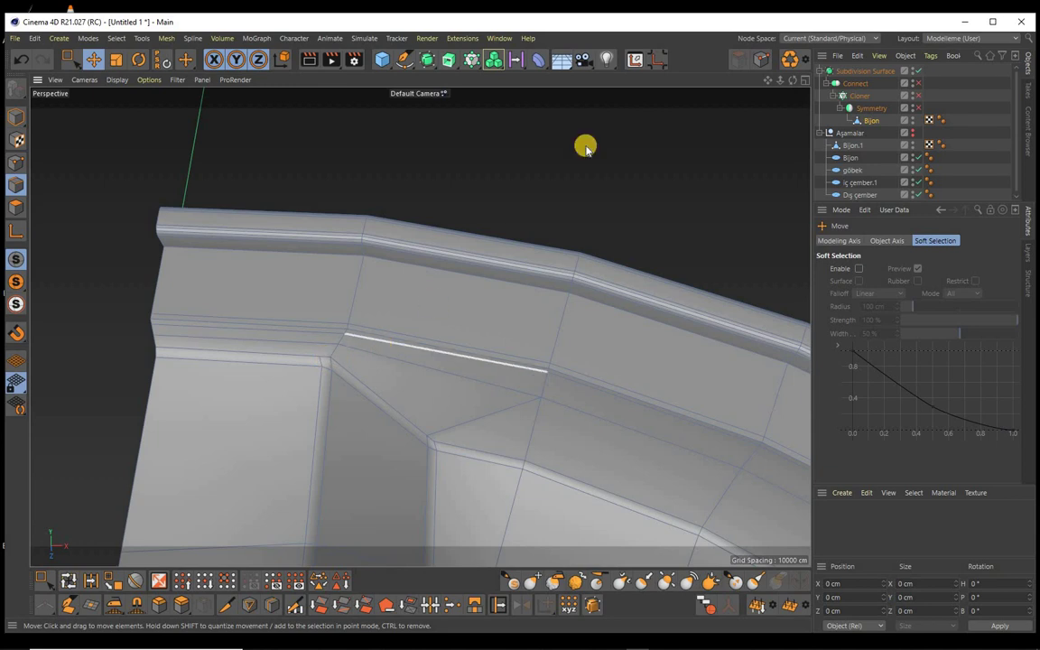
Step: Frame the arch, orbit and zoom close onto its left upper corner and ledge, and pick Line Cut
drag(793, 81, 520, 325)
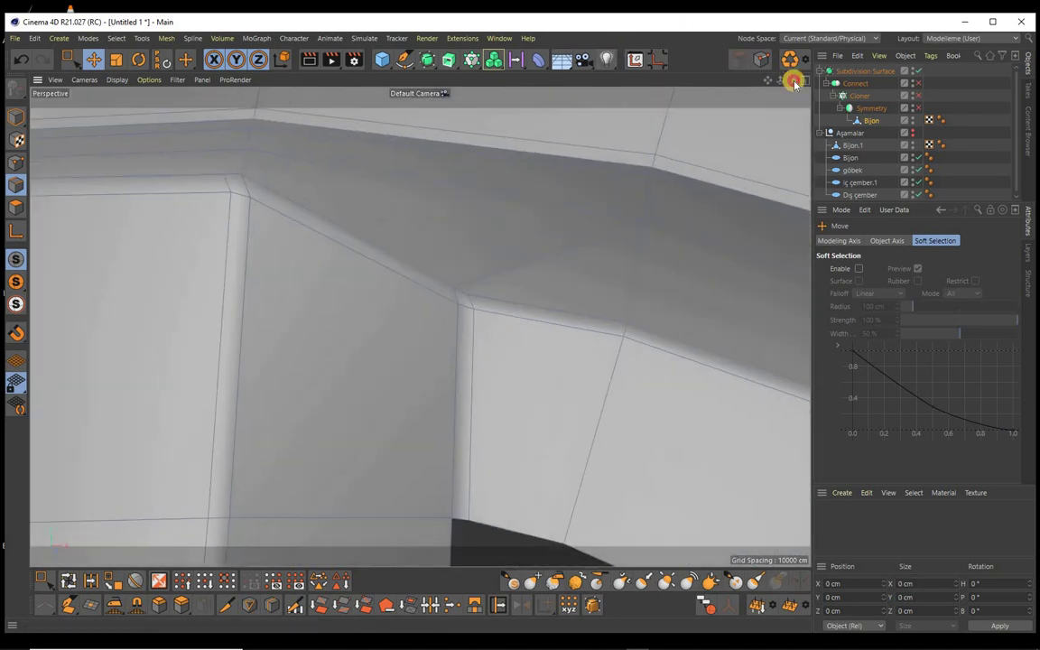
drag(789, 81, 520, 325)
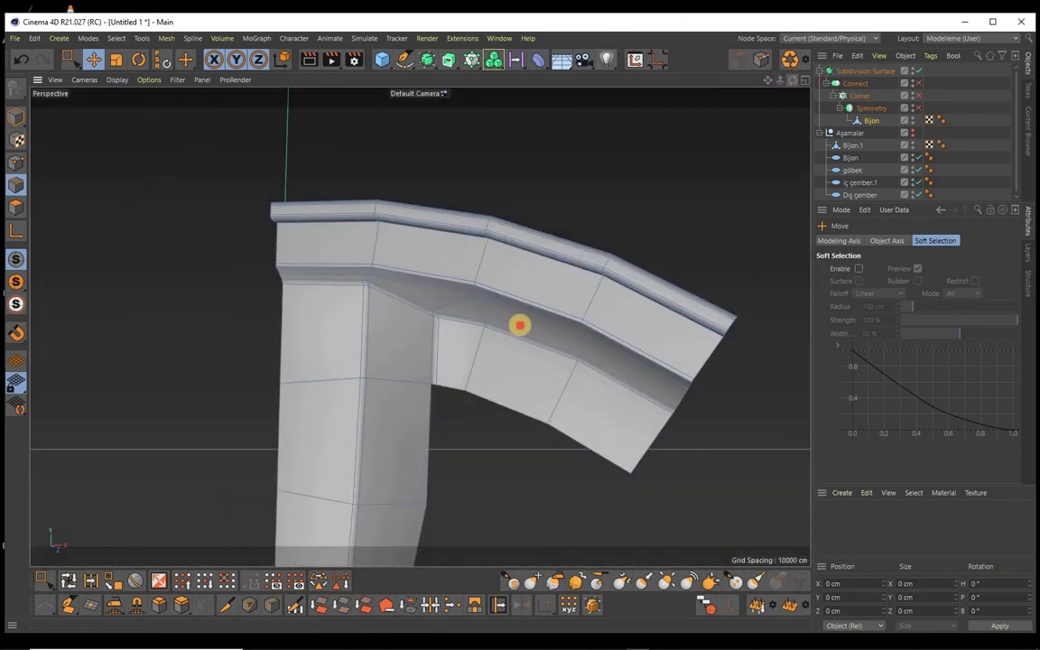
drag(790, 81, 520, 325)
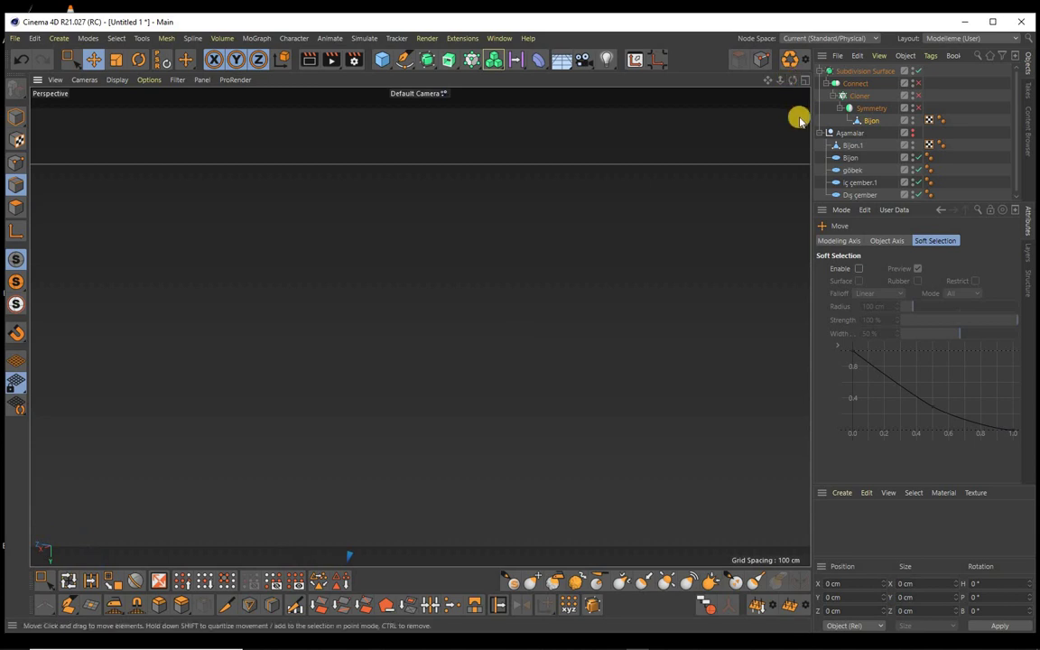
key(h)
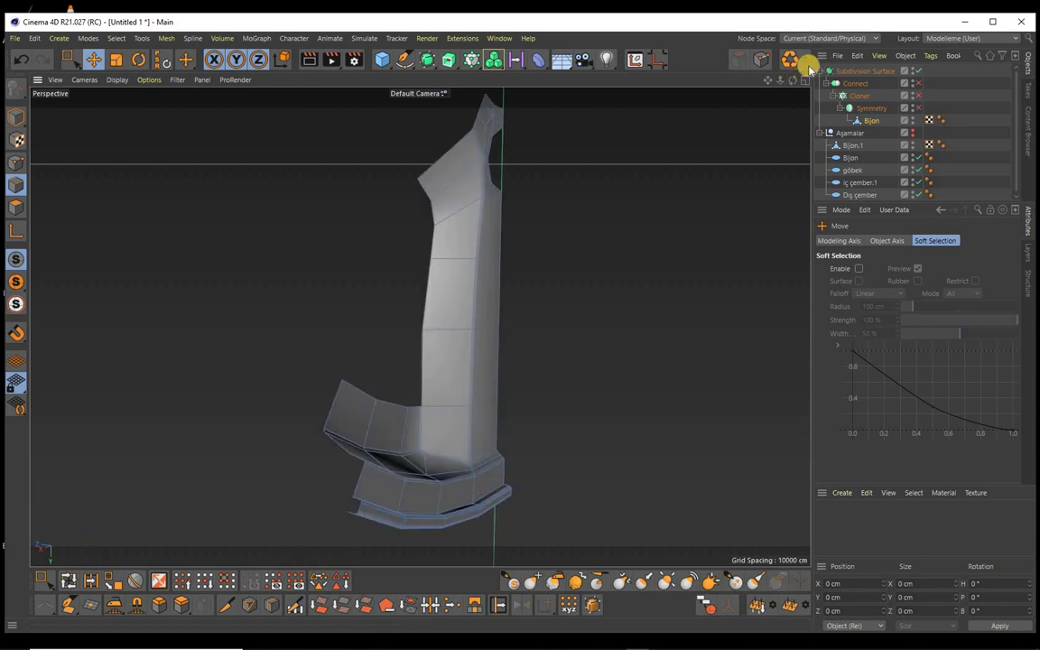
drag(788, 81, 519, 324)
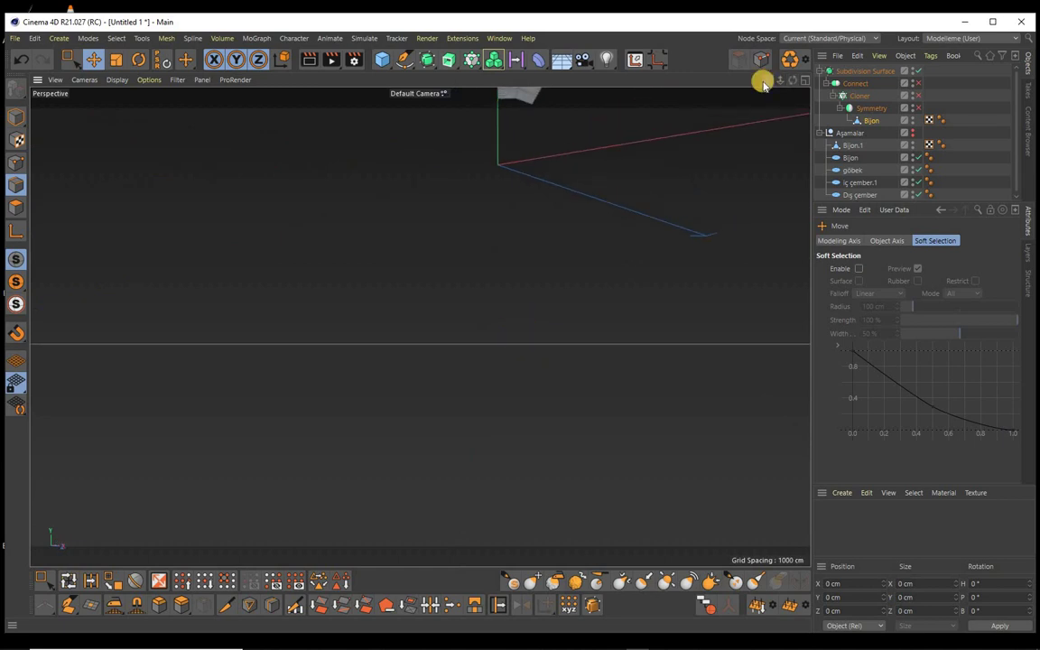
key(h)
drag(521, 324, 520, 325)
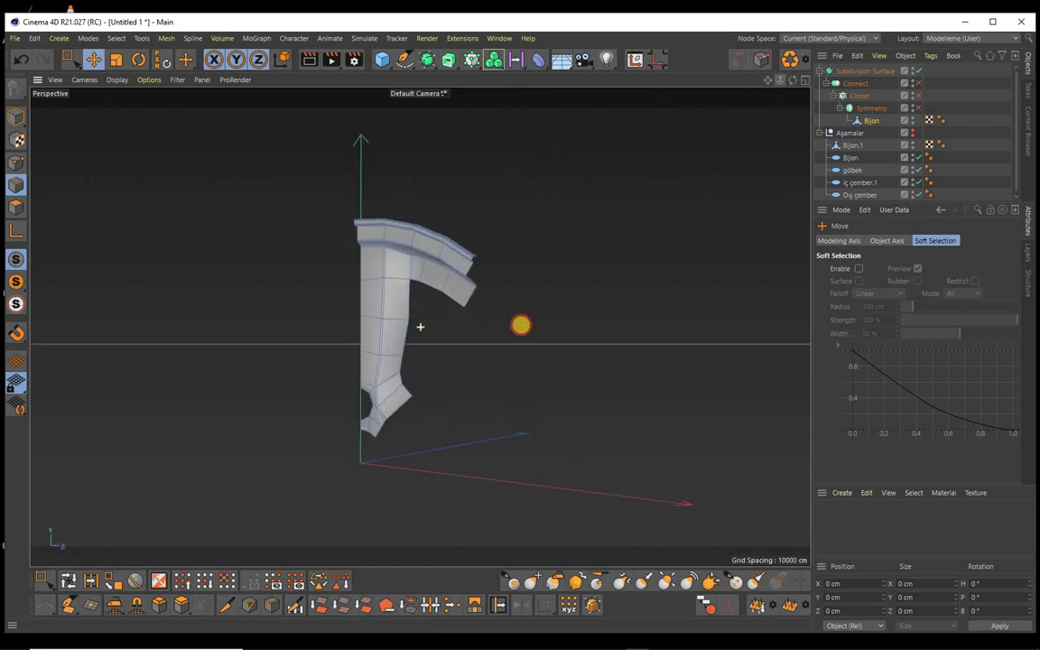
drag(780, 81, 519, 323)
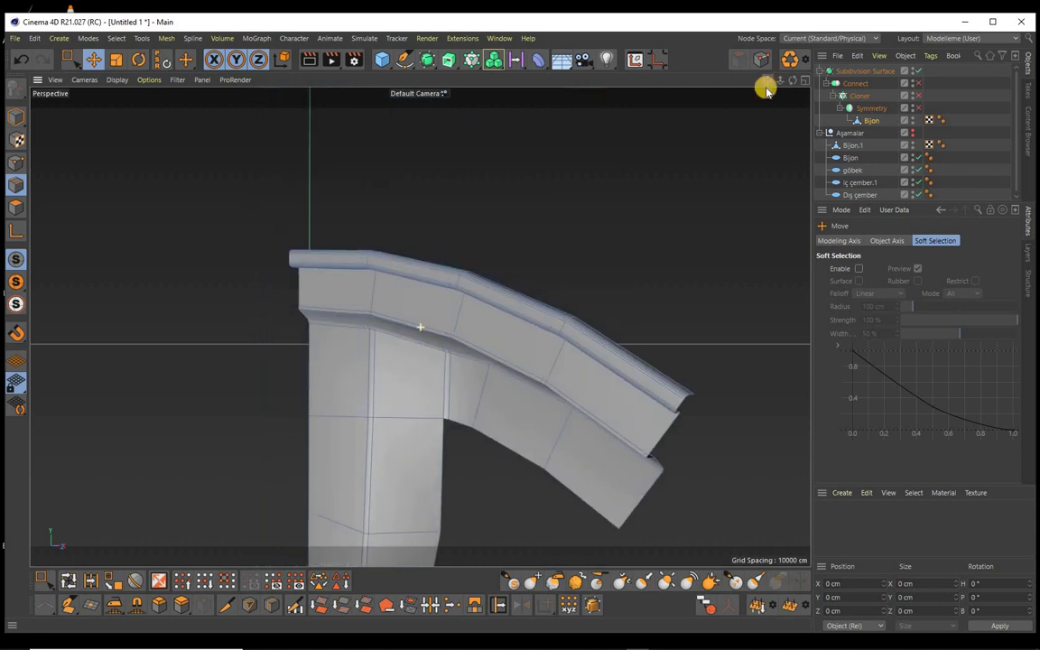
drag(780, 81, 520, 325)
mouse_move(793, 81)
mouse_down()
mouse_move(520, 325)
mouse_move(417, 254)
mouse_up()
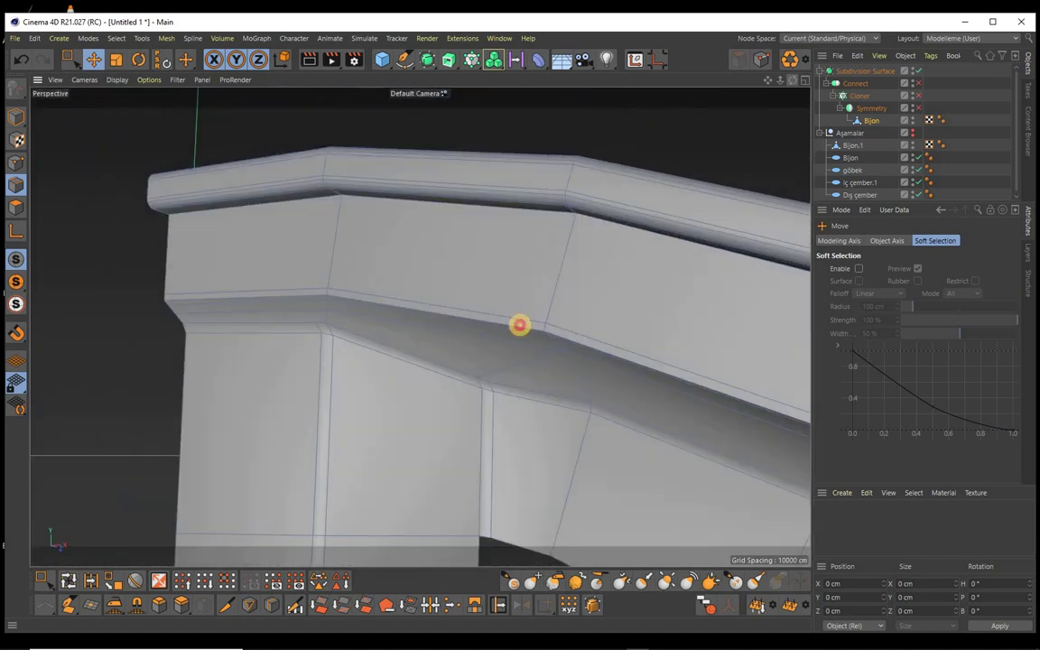
click(225, 604)
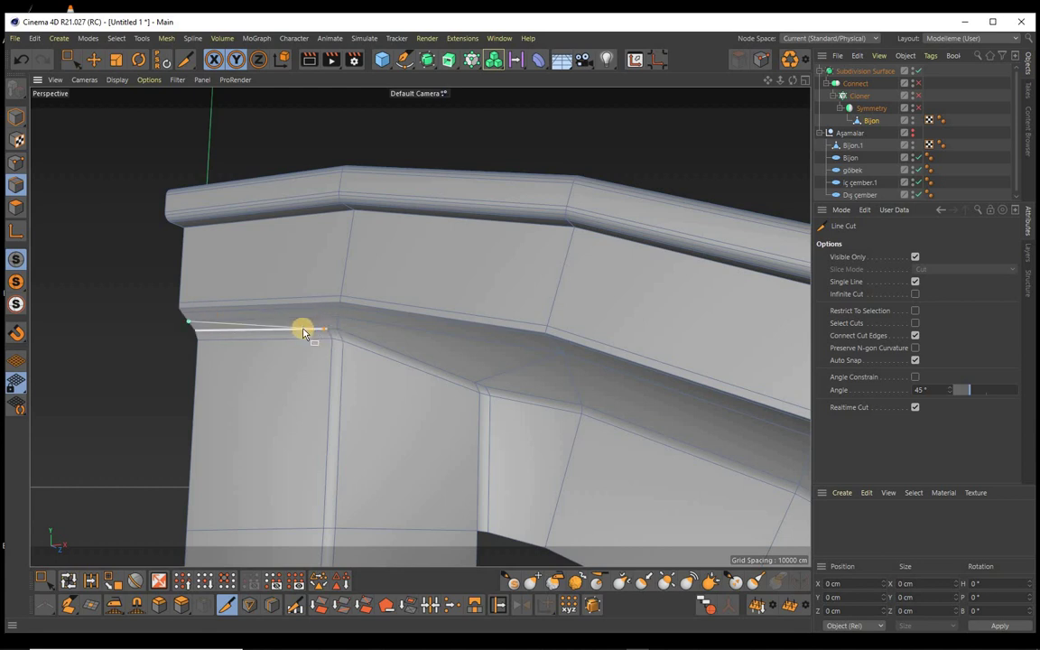
Step: Cancel the started cut and remove the edge along the ledge at the left corner
click(182, 314)
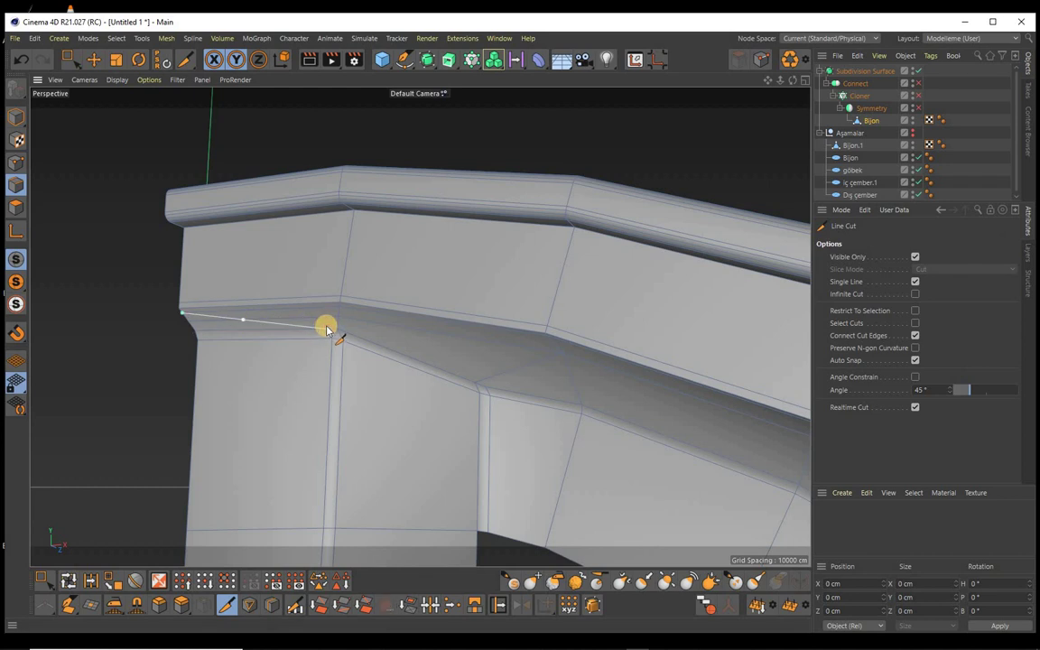
key(space)
click(94, 61)
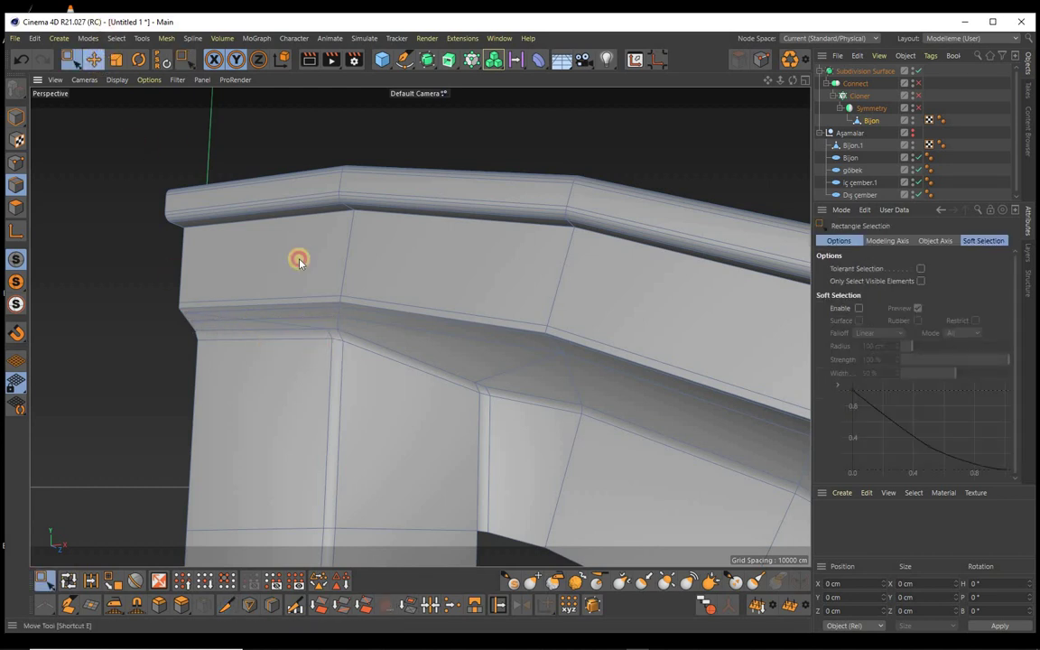
click(304, 319)
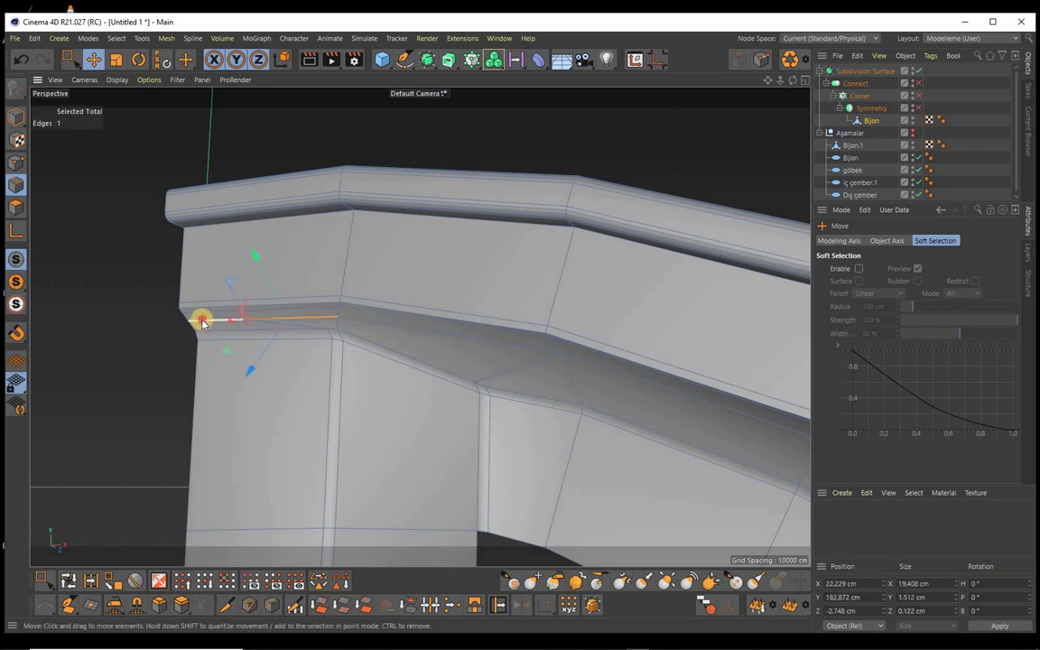
click(376, 603)
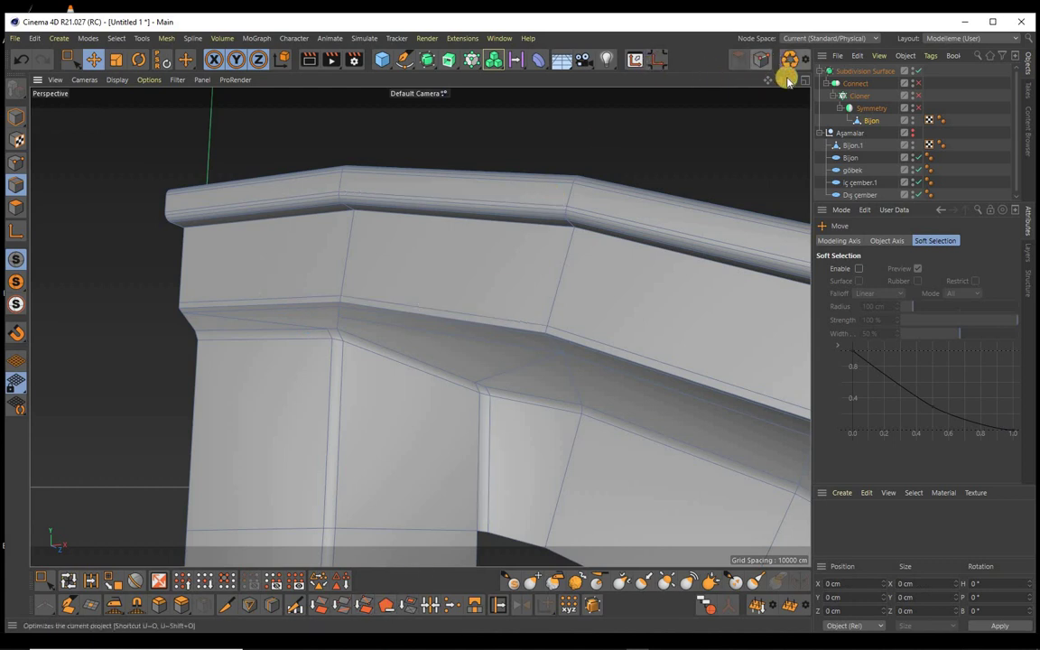
Step: Dissolve the edge along the left ledge, then select the short edge at the ledge corner
alt+drag(520, 325, 520, 325)
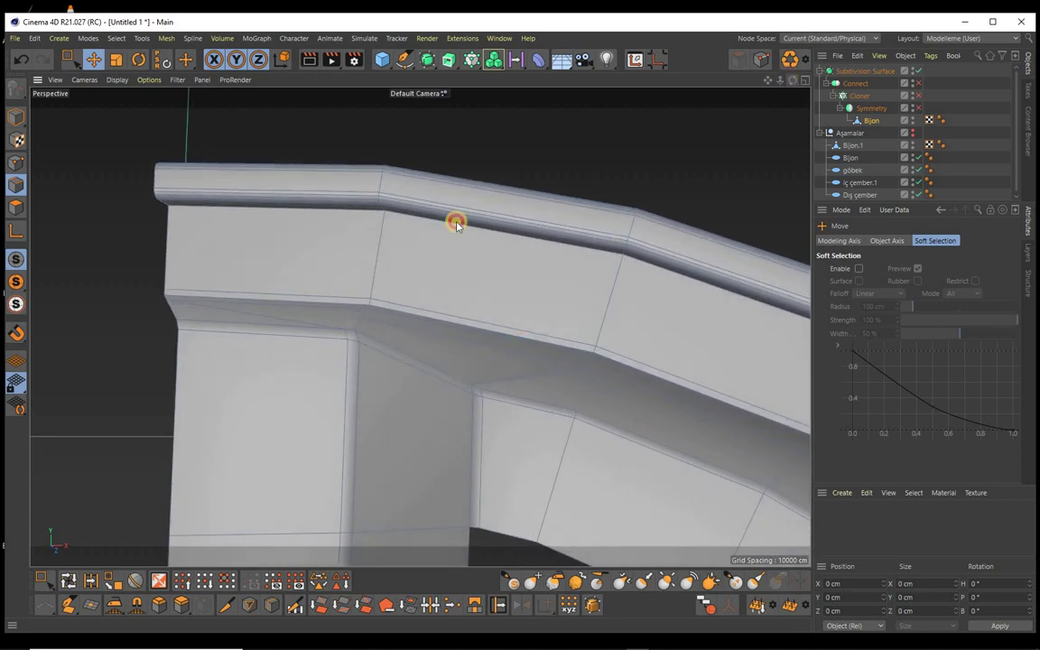
click(272, 317)
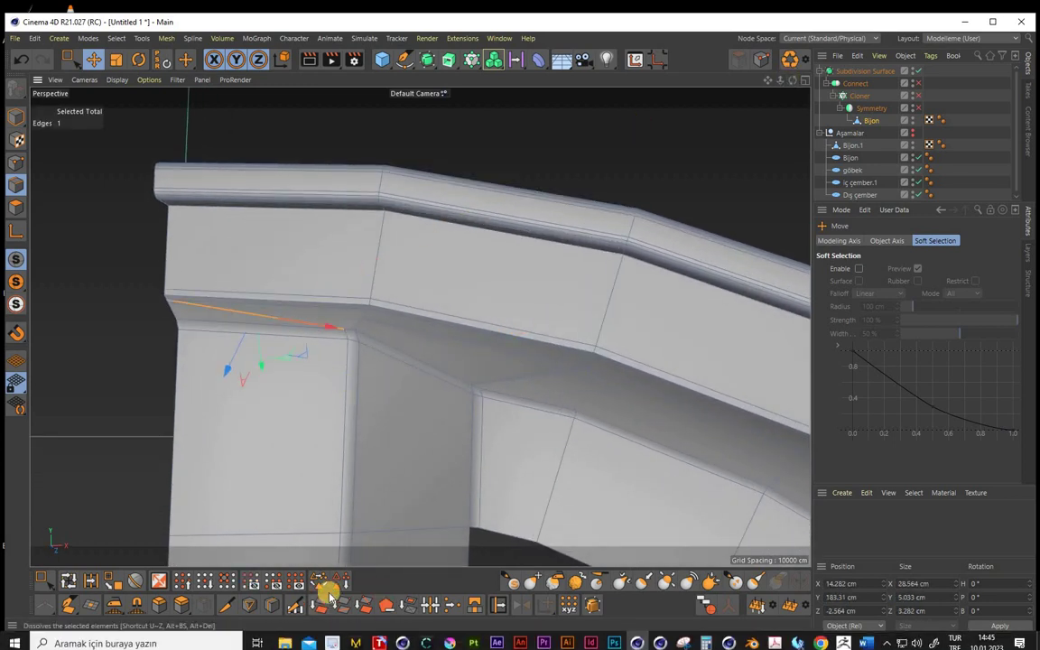
click(321, 605)
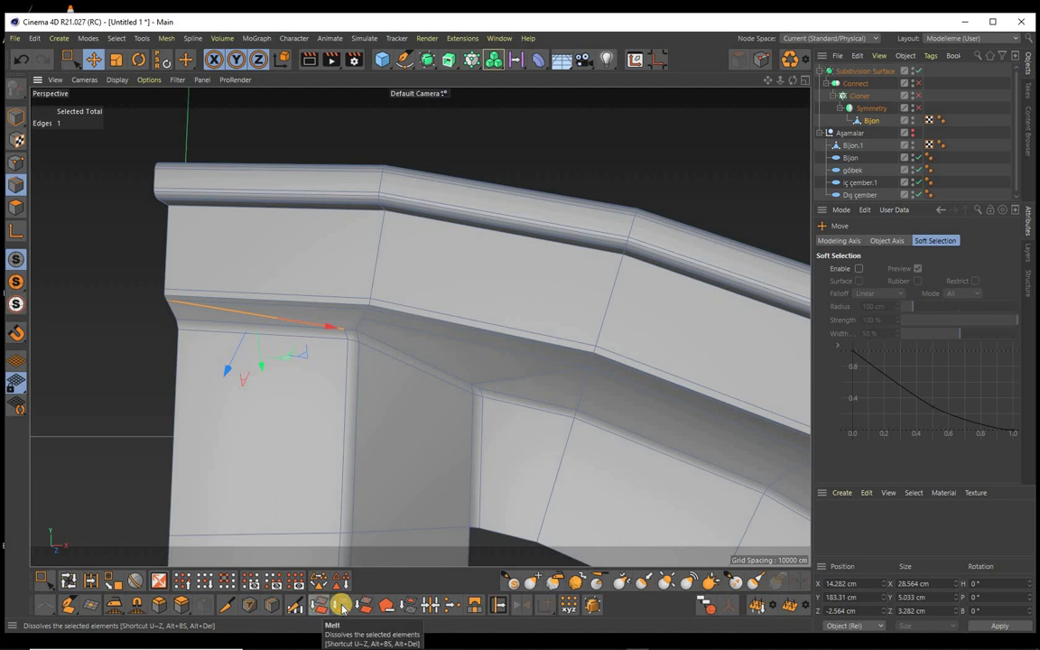
click(366, 605)
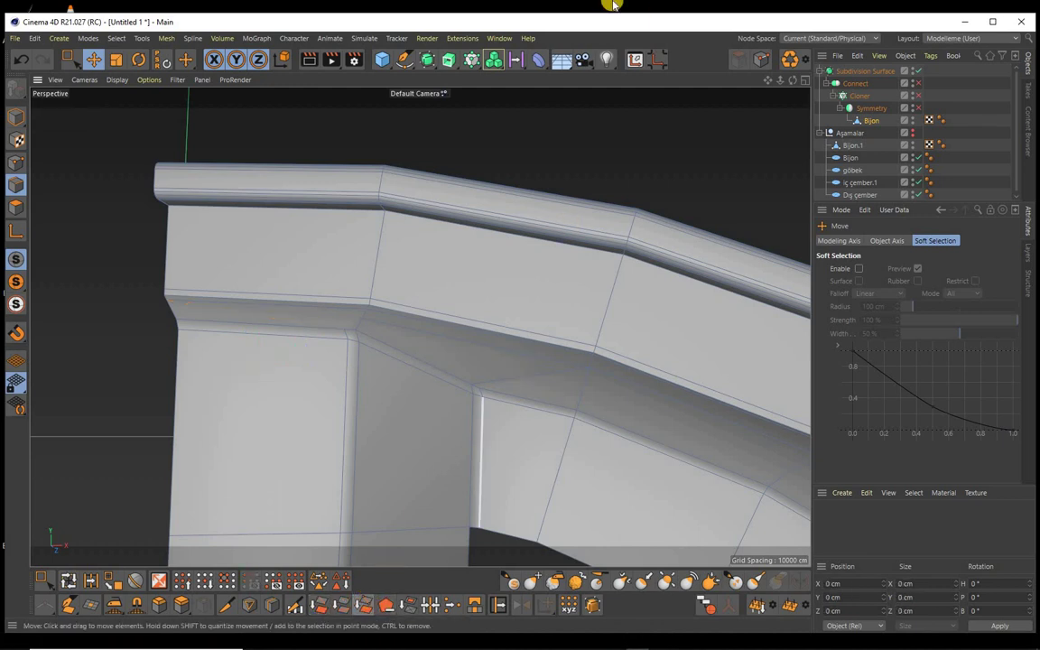
alt+drag(517, 318, 782, 81)
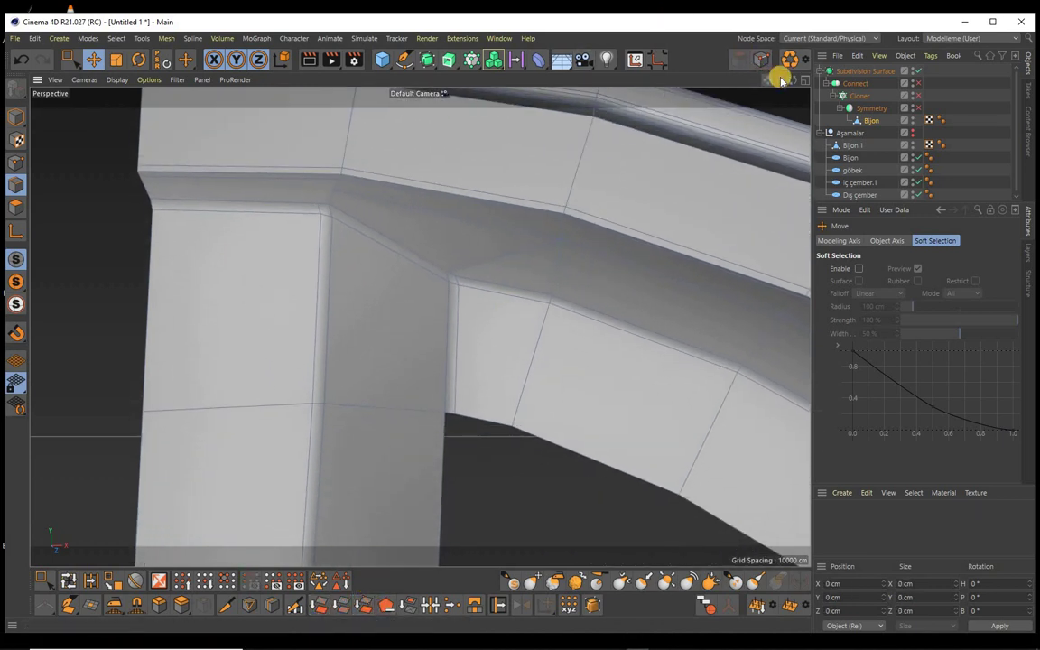
scroll(519, 325, down, 3)
scroll(519, 325, up, 3)
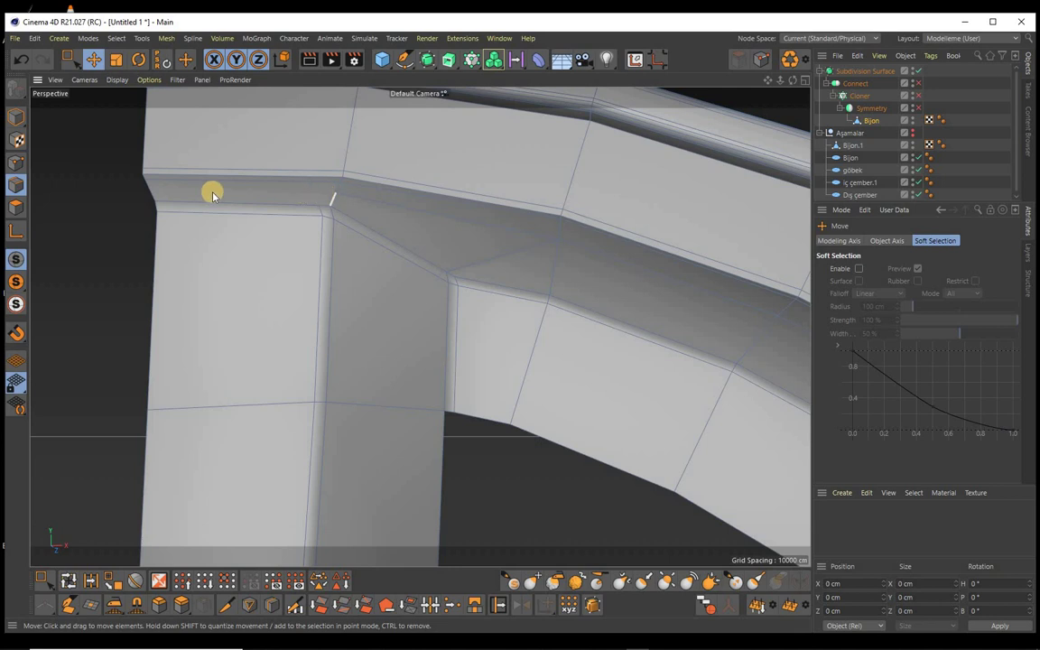
click(191, 249)
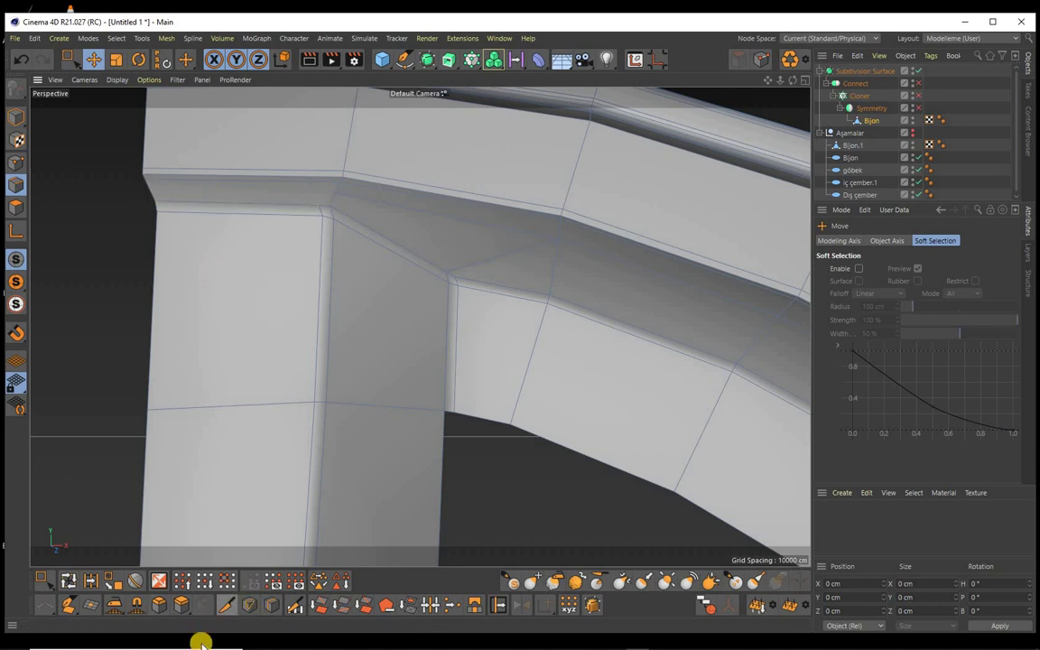
Step: Nudge the spoke junction's corner vertex with Polygon Pen and dissolve the corner edge
key(ctrl+shift+a)
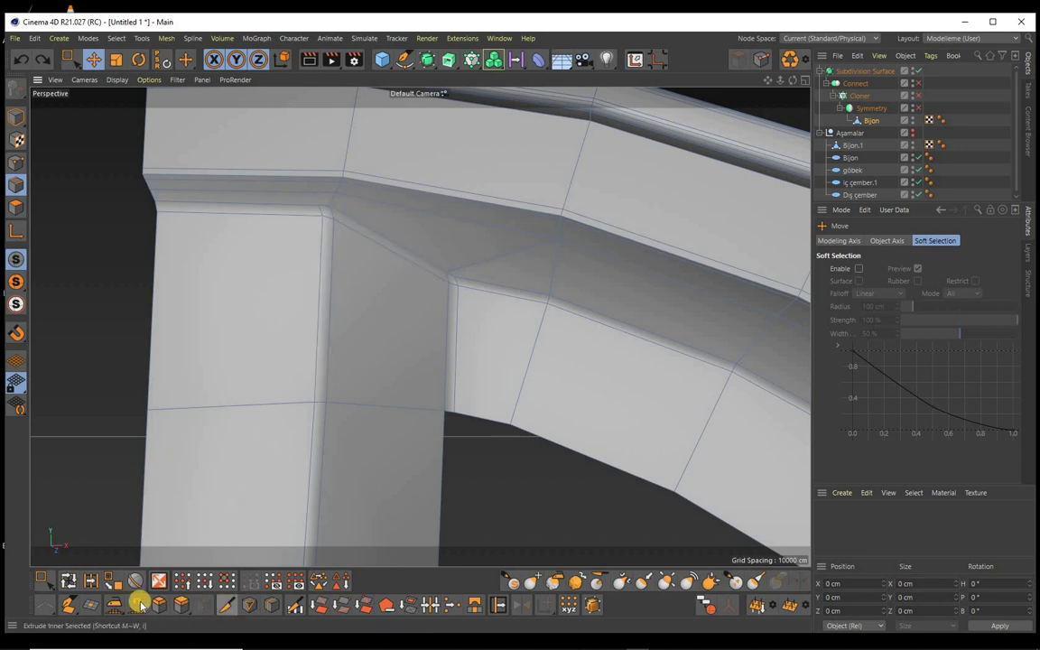
click(70, 606)
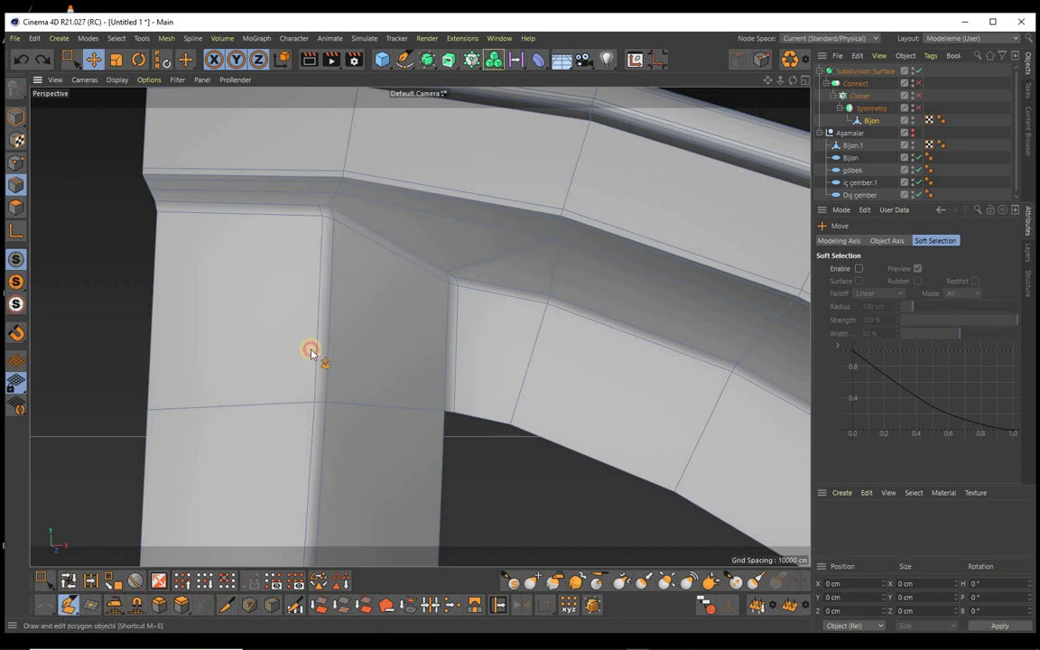
click(336, 220)
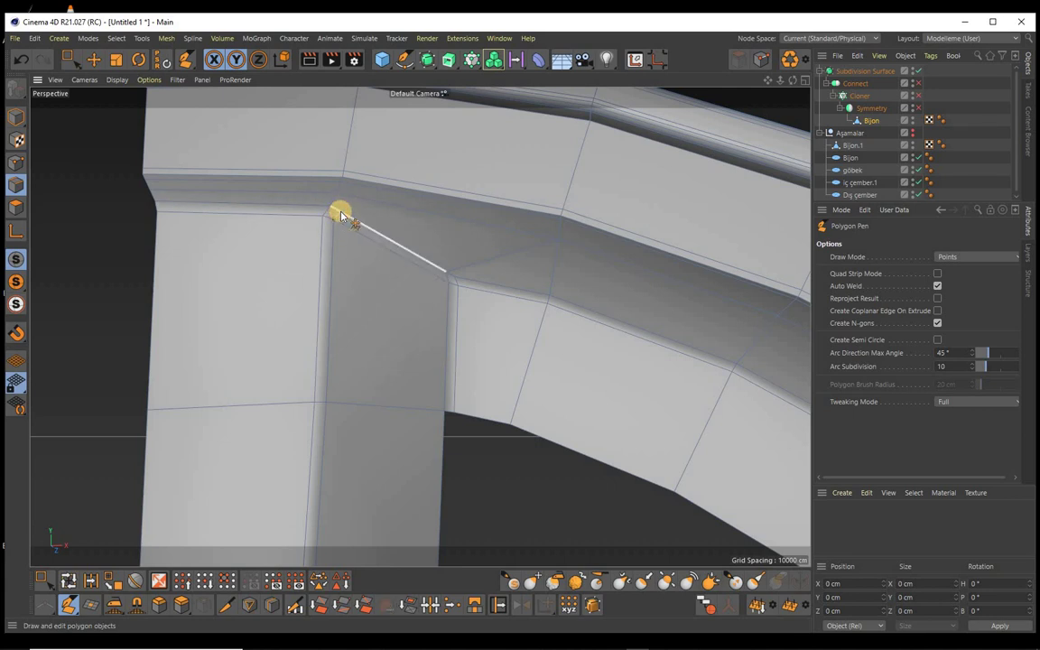
drag(342, 215, 338, 218)
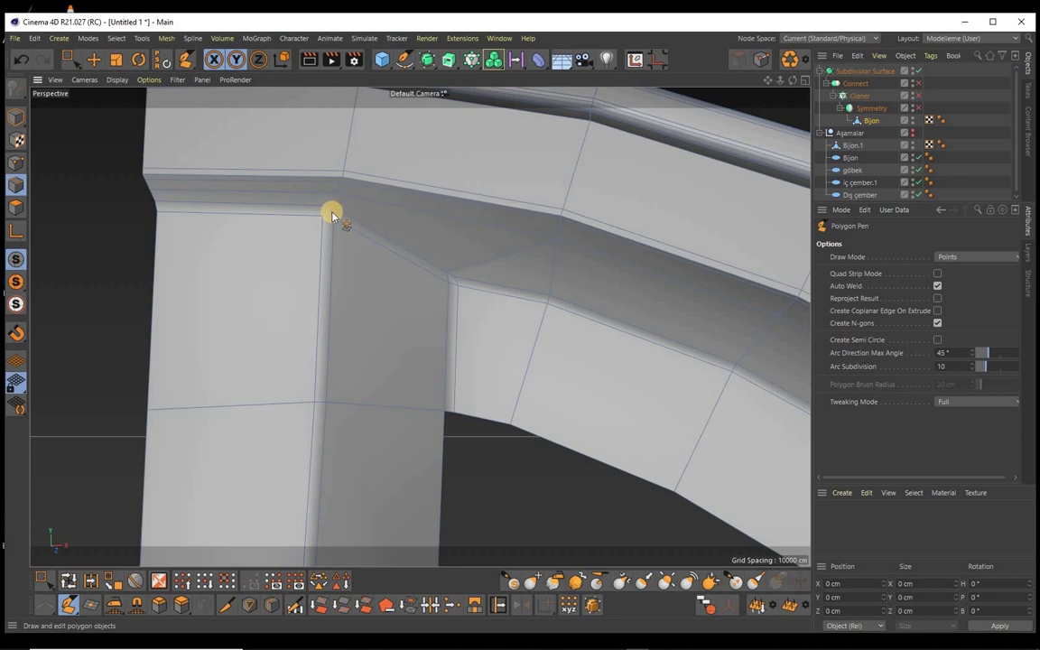
click(94, 59)
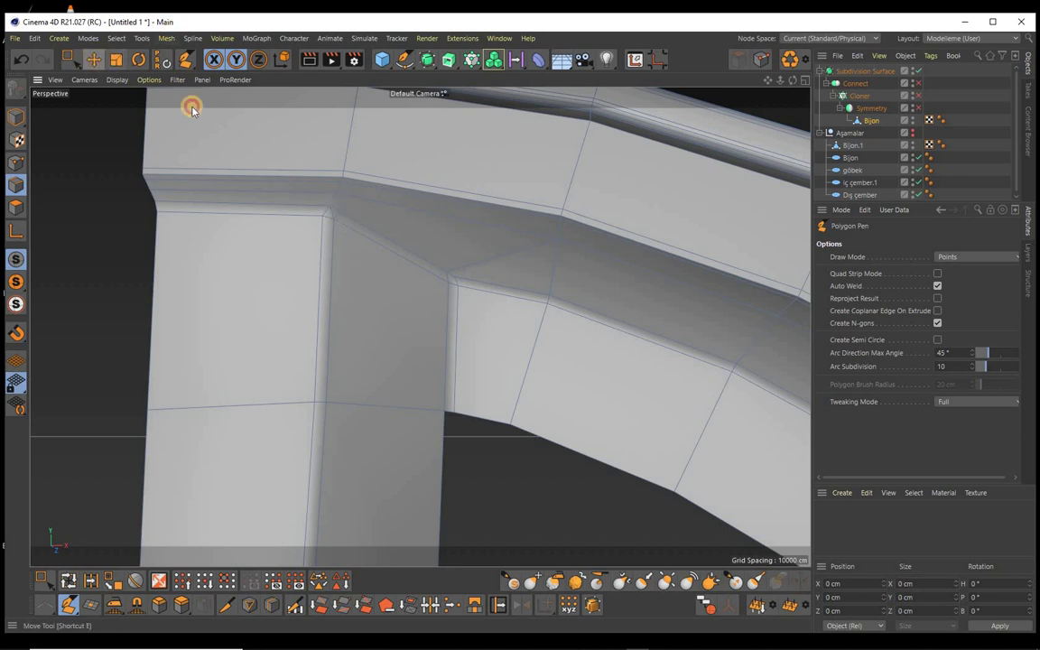
click(328, 213)
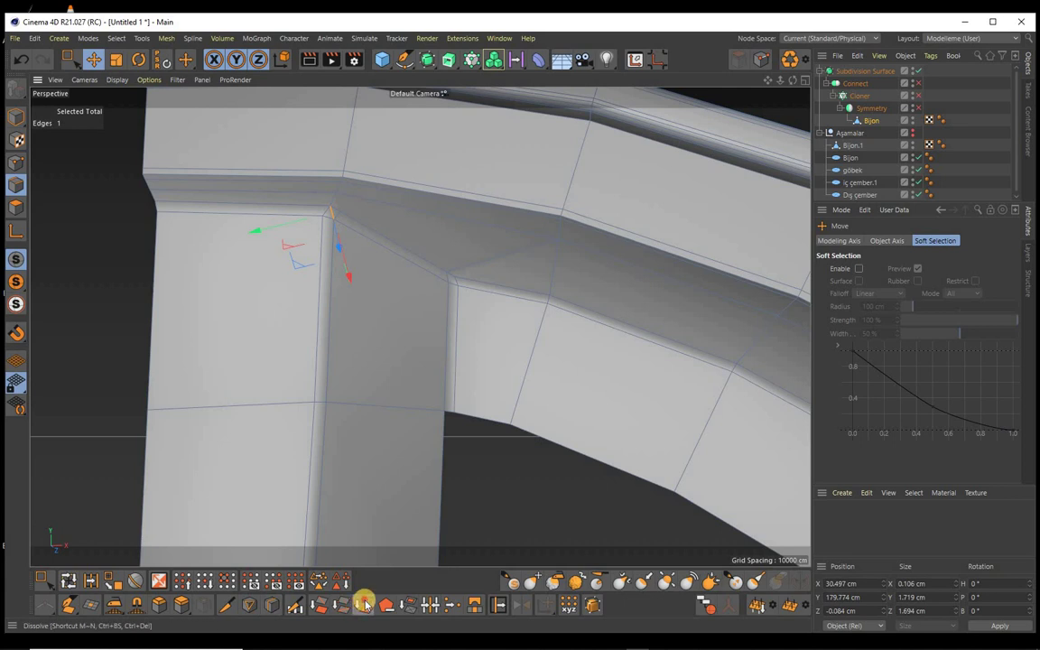
click(364, 605)
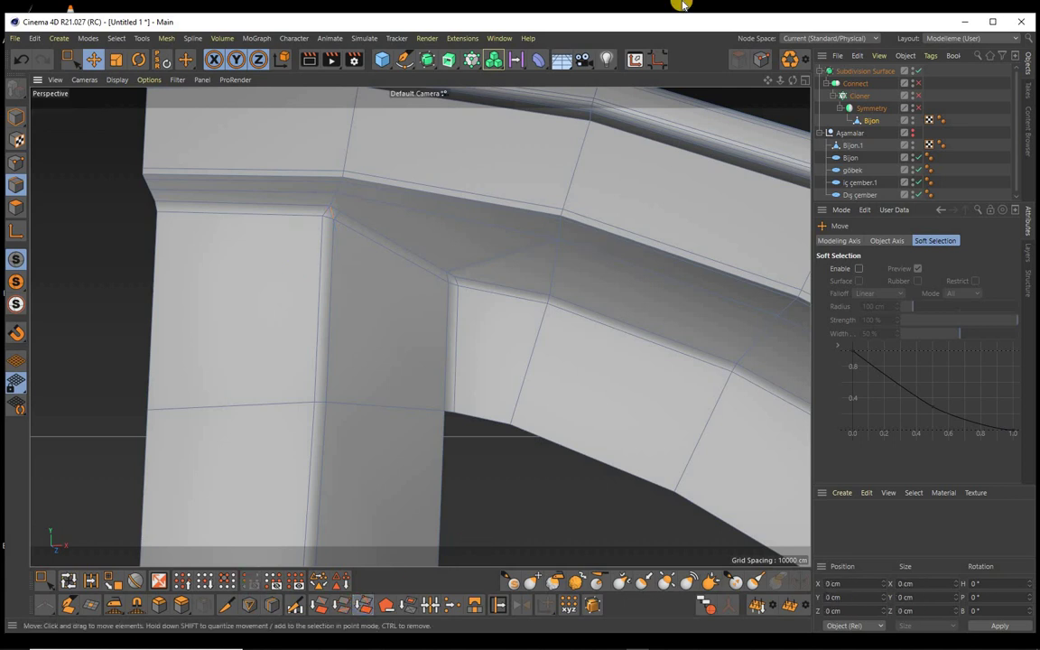
Step: Remove two edges on the rim's inner face and Line Cut a new edge from the spoke corner across the rim
mouse_move(467, 292)
alt+mouse_down()
mouse_move(520, 325)
mouse_move(543, 214)
alt+mouse_up()
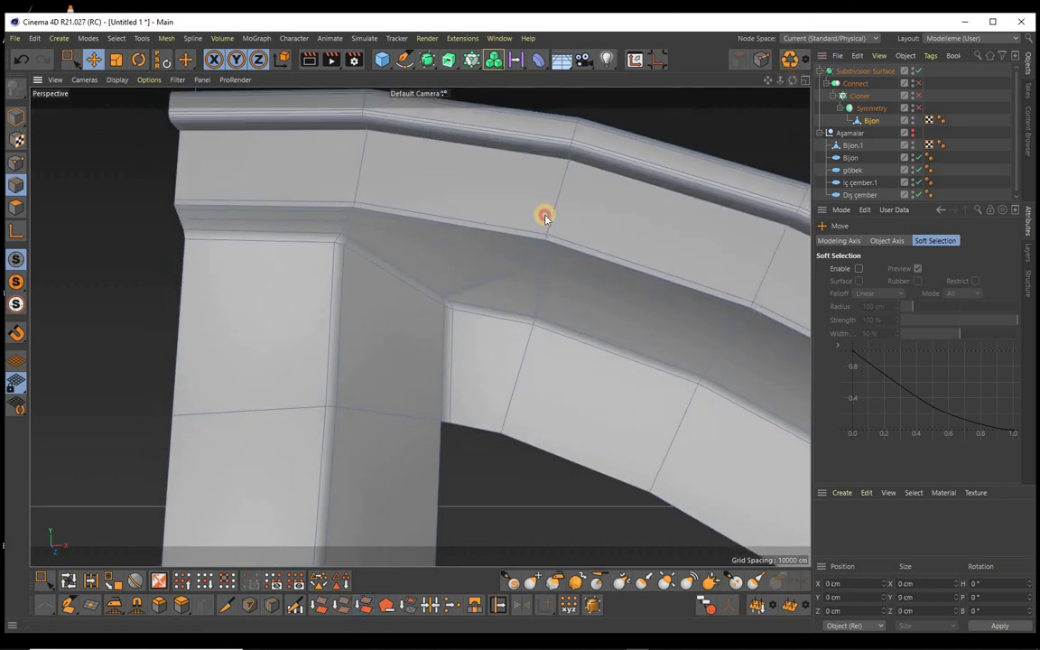
click(317, 222)
shift+click(399, 229)
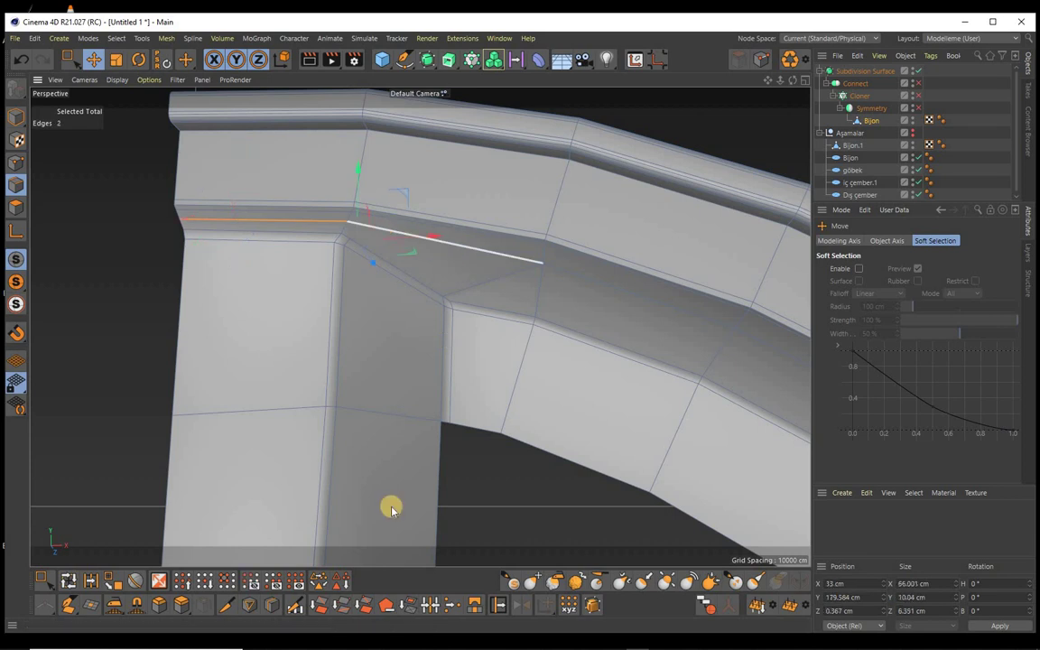
click(364, 605)
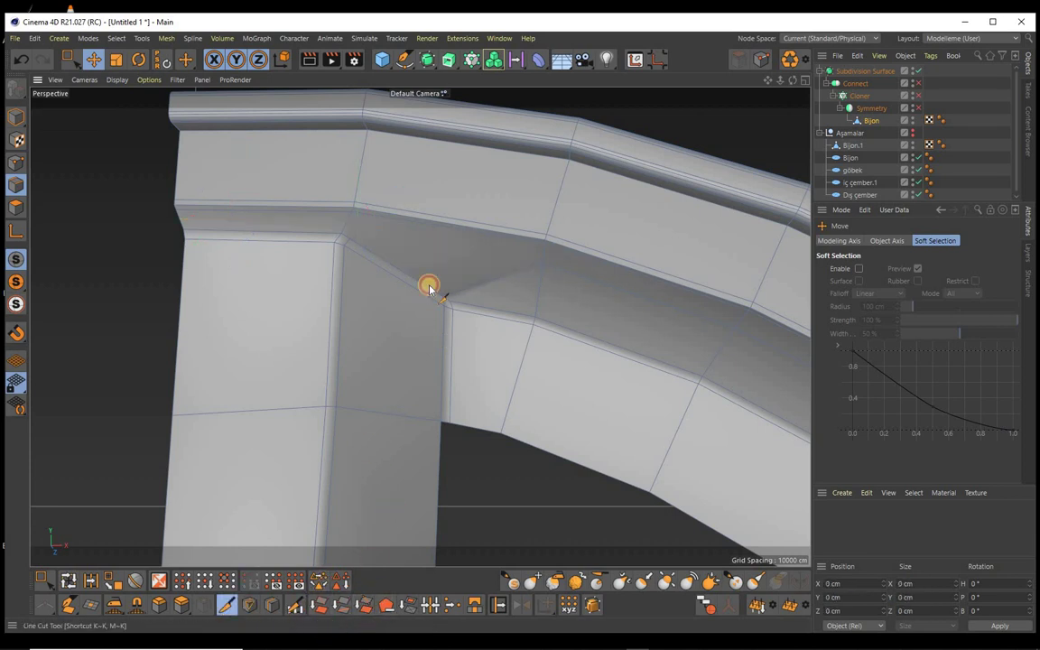
key(k)
key(k)
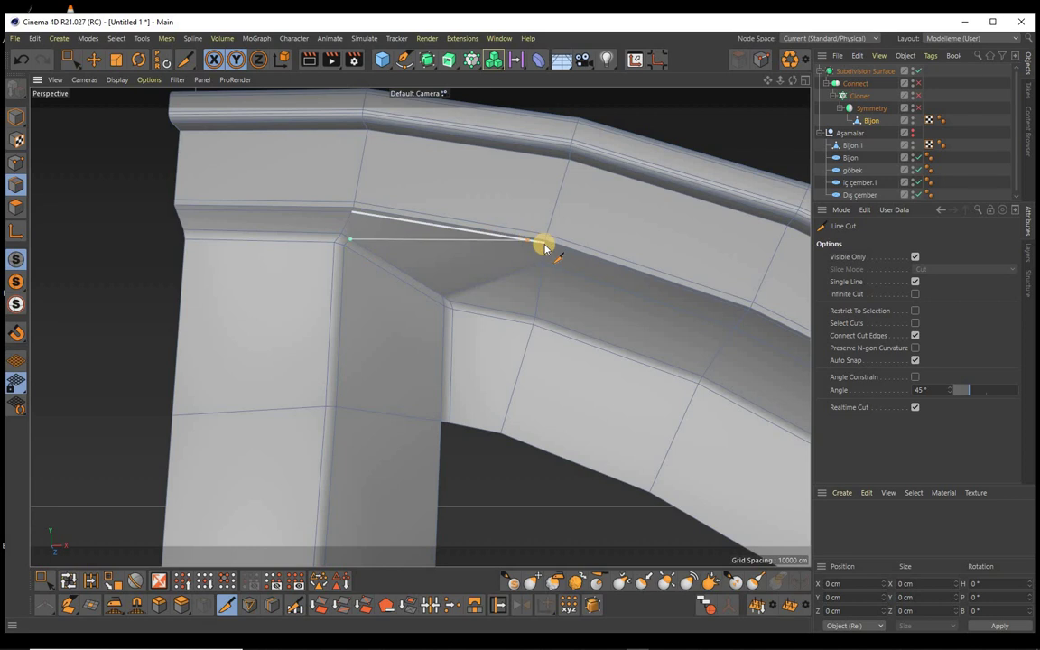
click(546, 245)
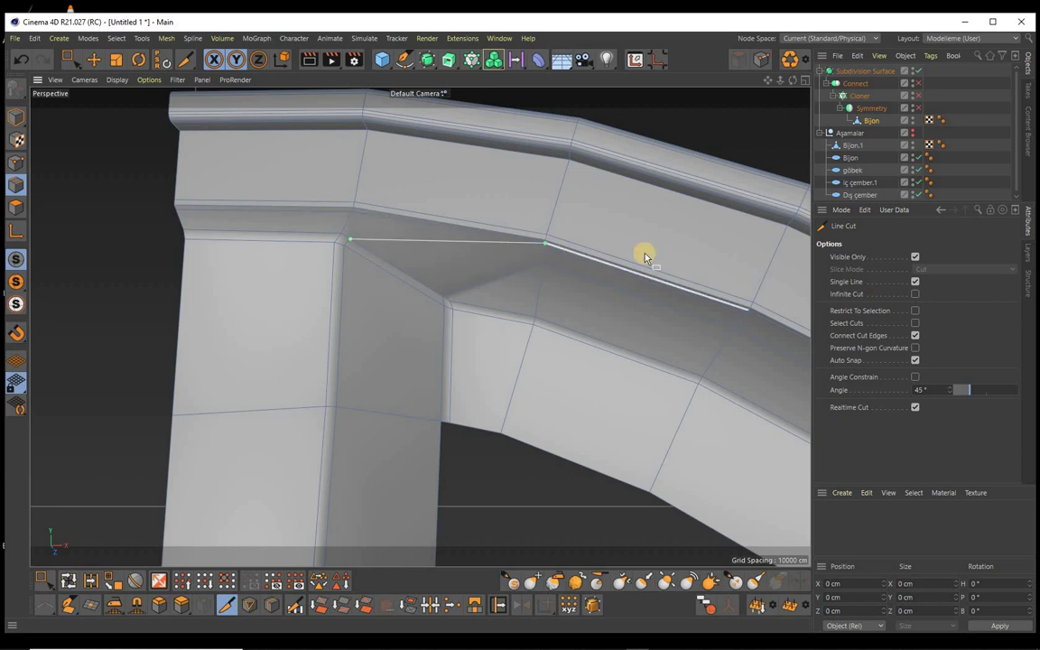
key(0)
scroll(520, 325, down, 3)
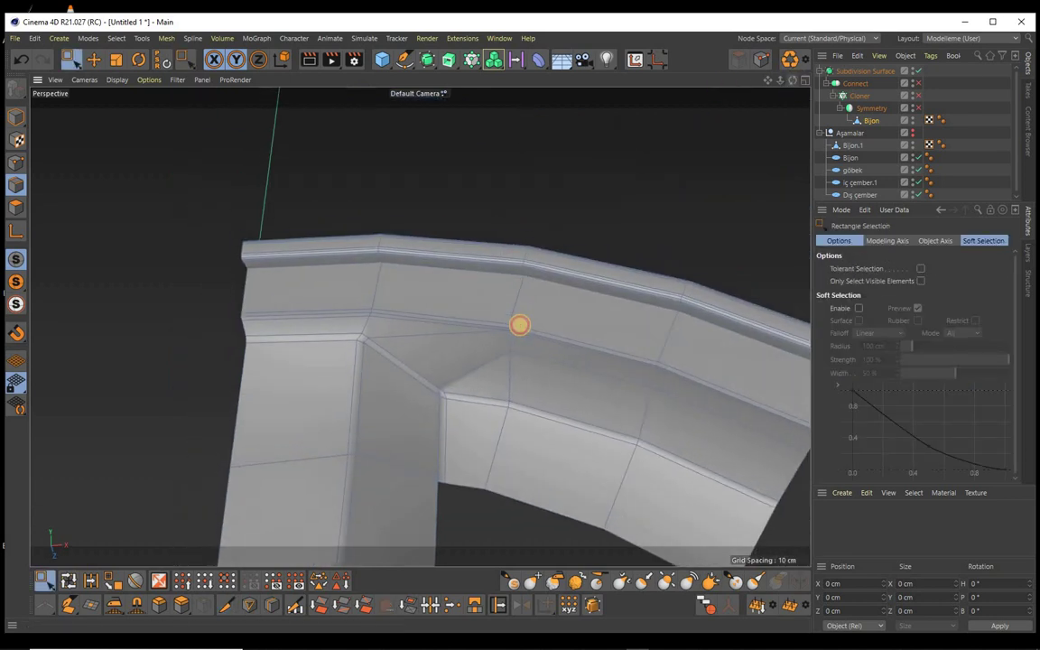
click(330, 60)
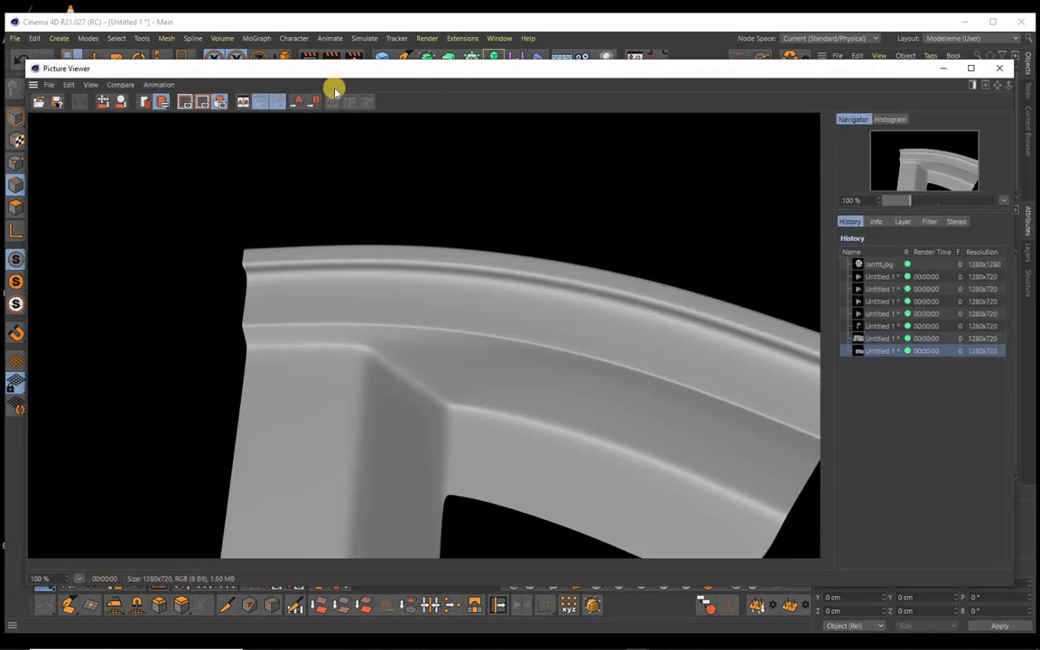
click(1000, 69)
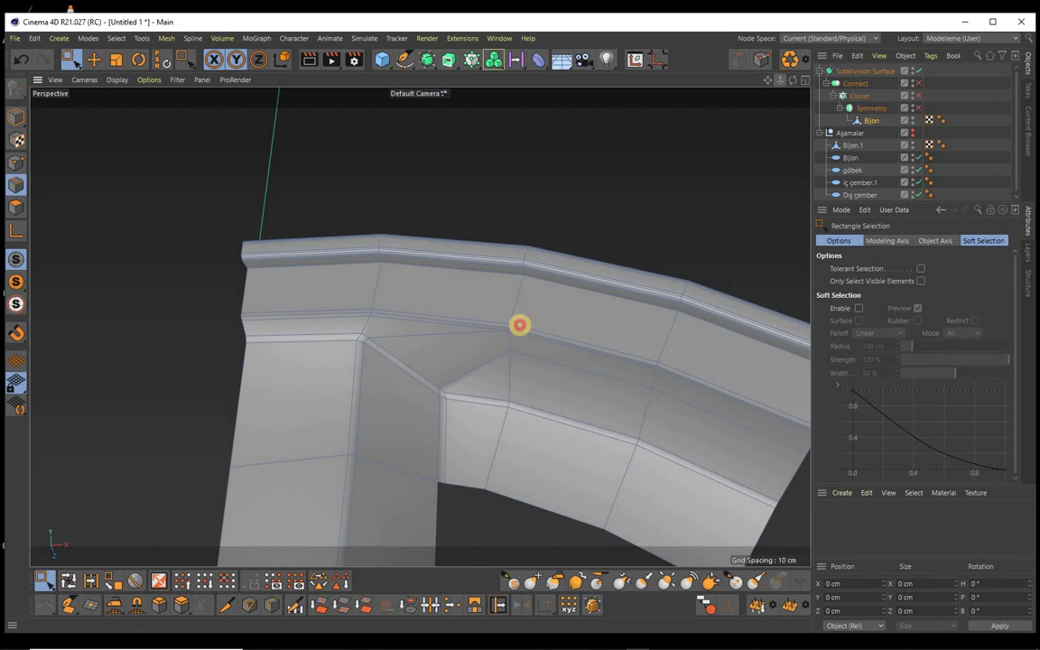
scroll(519, 325, down, 5)
scroll(519, 325, down, 4)
Step: Re-enable the Symmetry, Cloner and Connect objects in the Object Manager
alt+drag(519, 325, 420, 326)
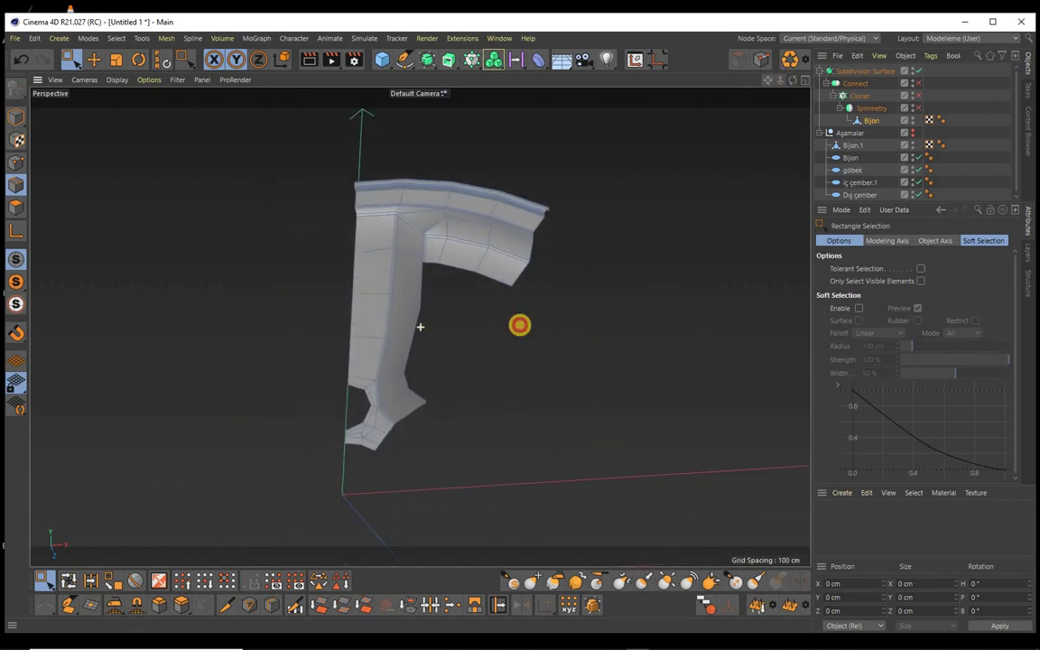
scroll(418, 327, up, 2)
scroll(406, 325, up, 2)
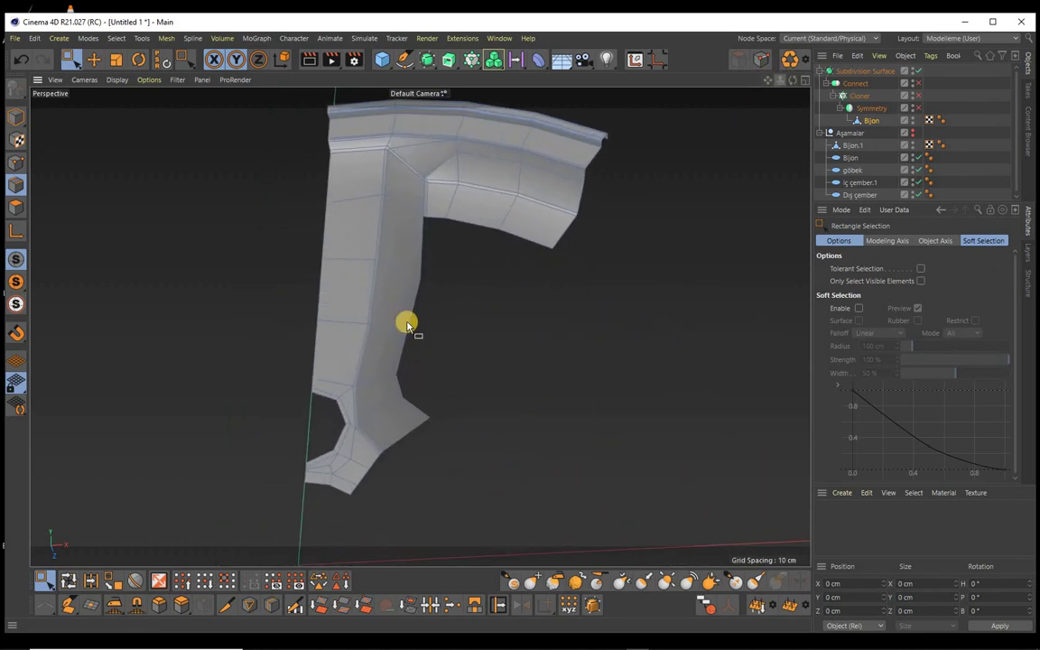
click(94, 58)
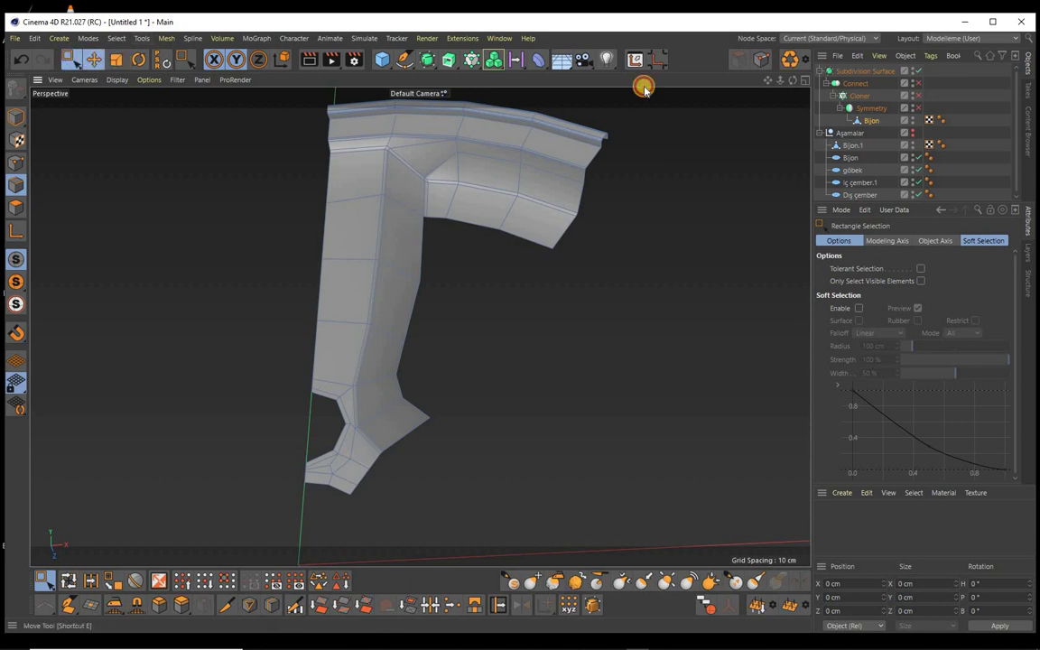
click(917, 108)
click(917, 94)
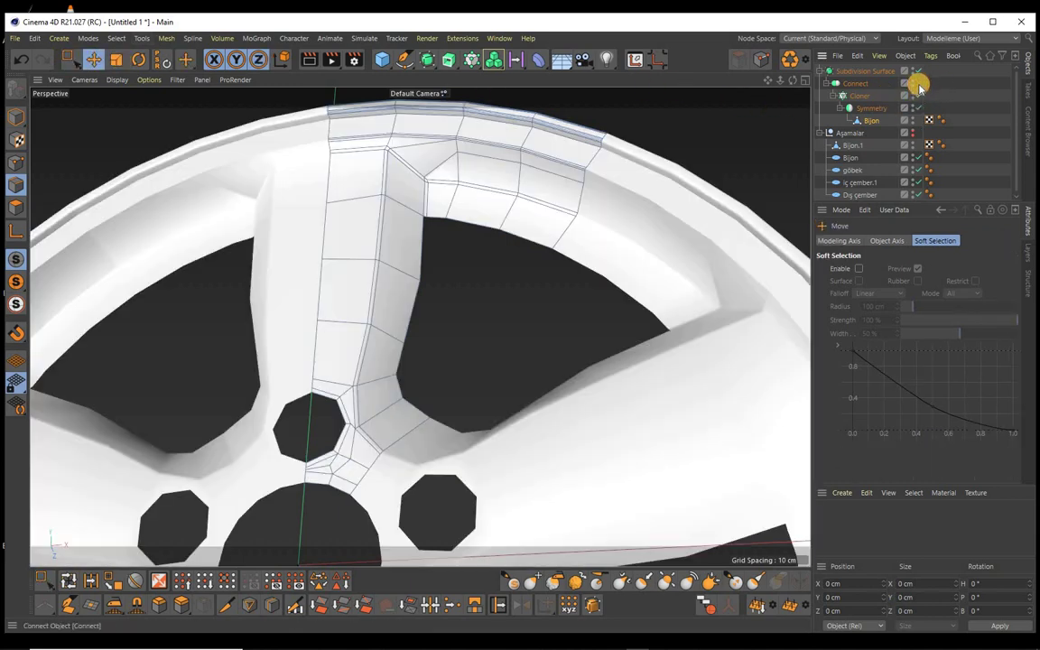
click(917, 83)
Step: Orbit to a straight front view and render the full five-spoke wheel to the Picture Viewer
scroll(517, 325, down, 5)
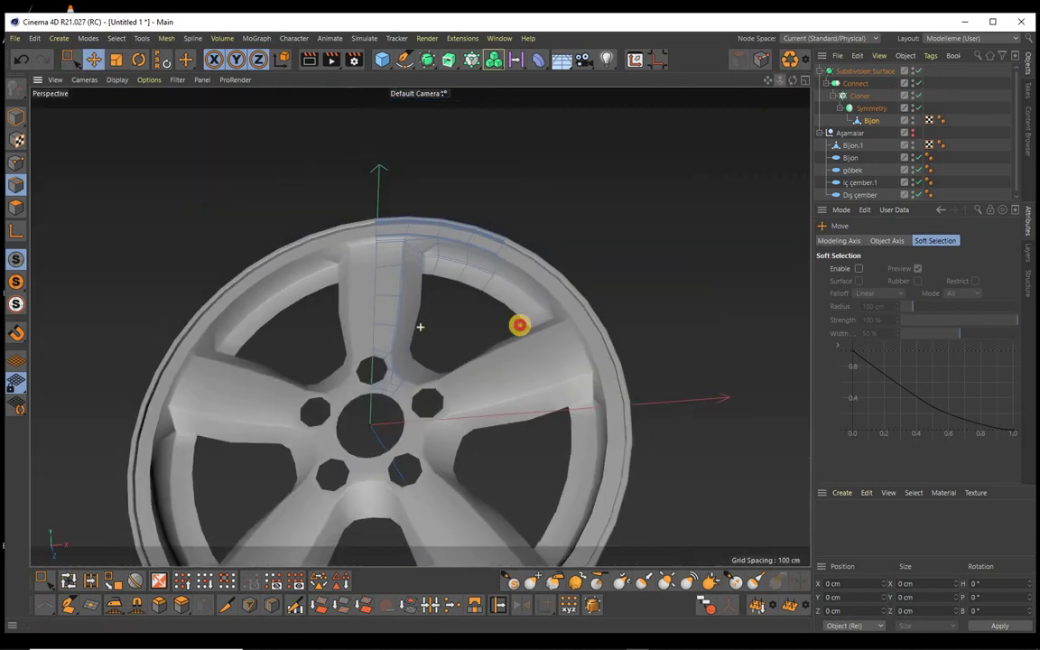
scroll(519, 322, down, 2)
drag(793, 81, 520, 324)
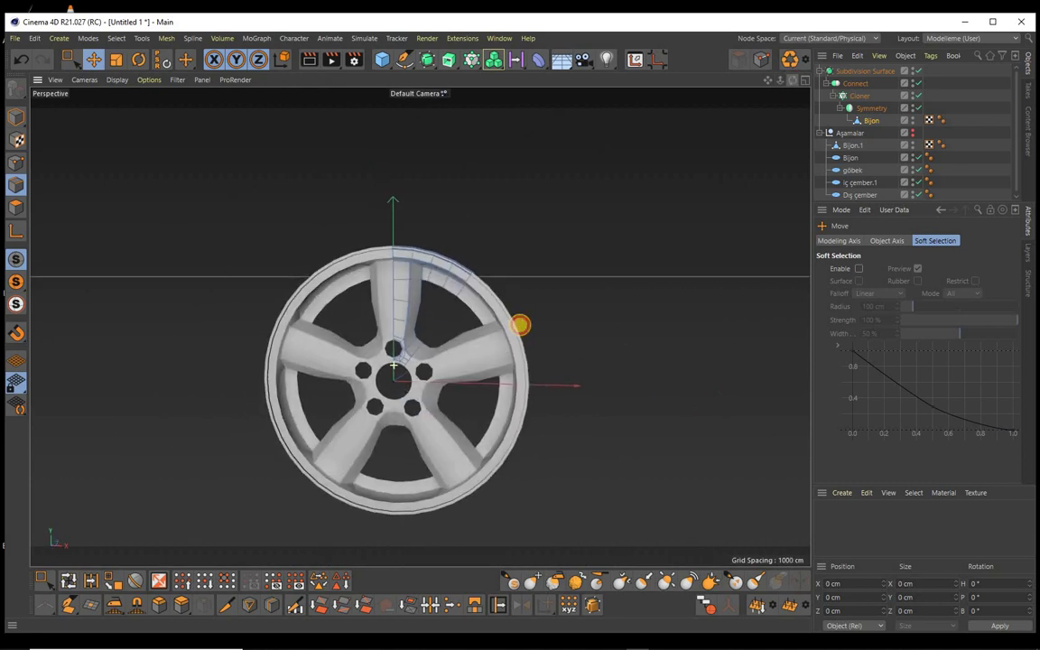
click(331, 58)
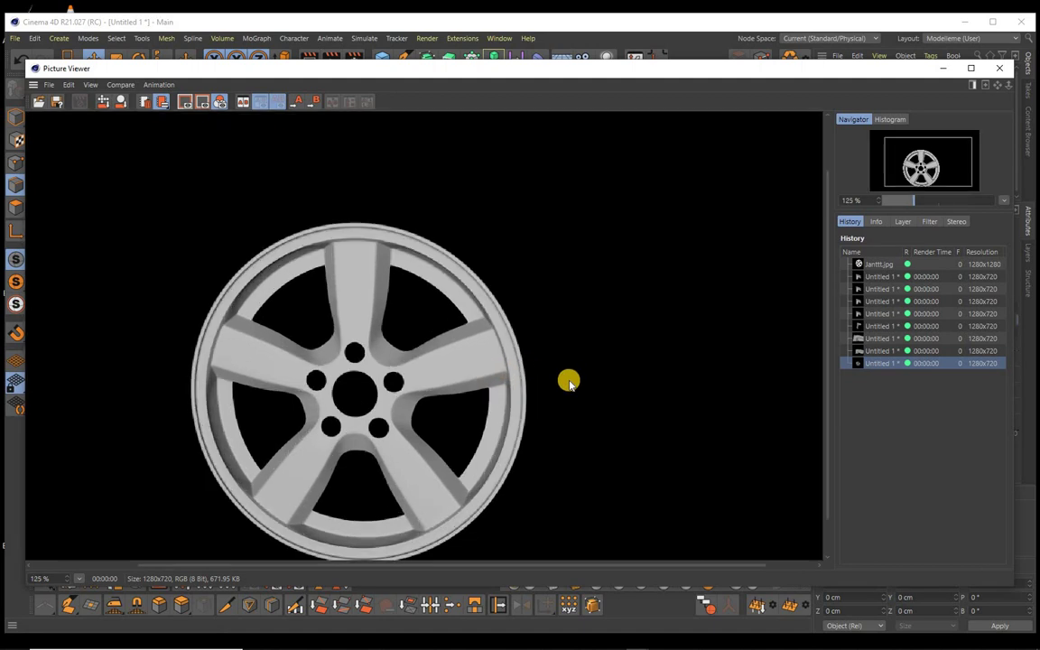
scroll(562, 335, up, 1)
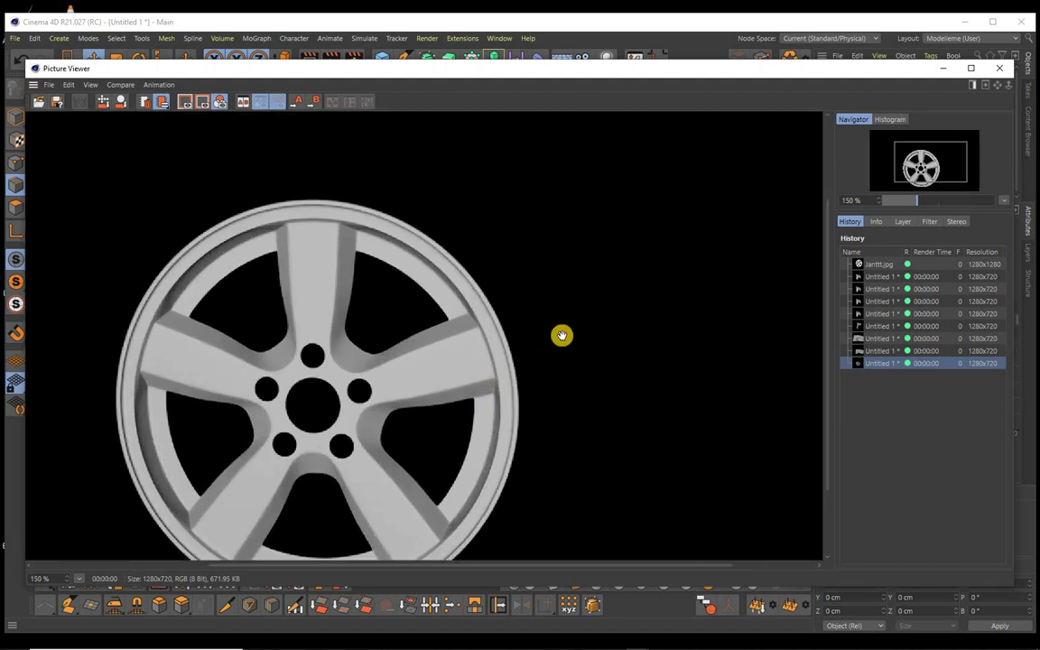
scroll(561, 334, down, 1)
scroll(562, 334, down, 1)
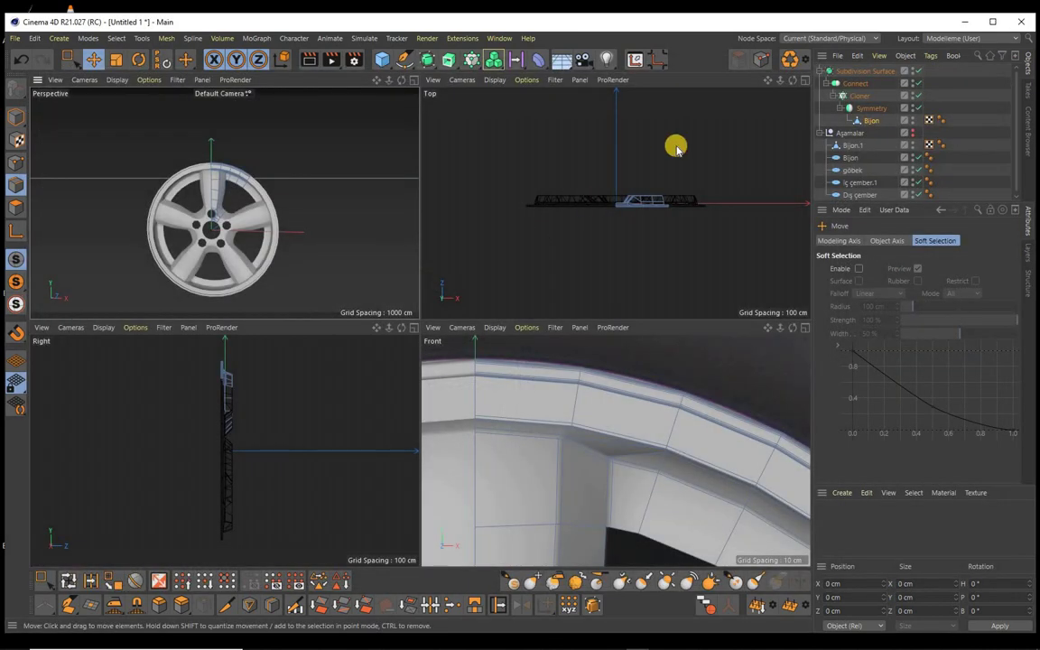
Step: Maximize the Perspective viewport and zoom and orbit in close on the hub and lug holes
click(410, 79)
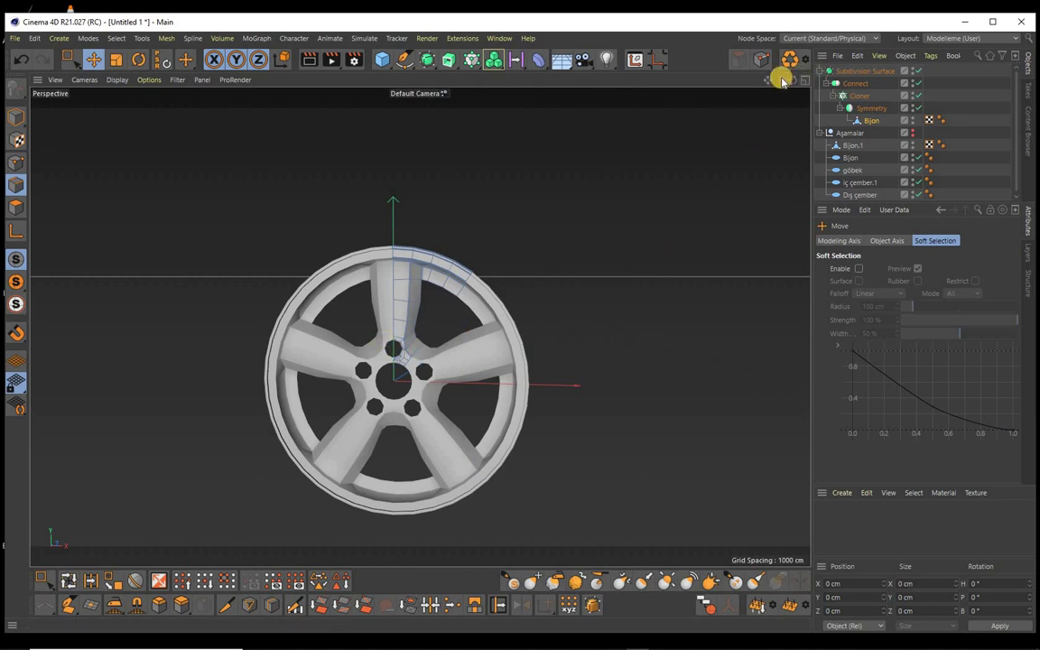
drag(780, 80, 520, 325)
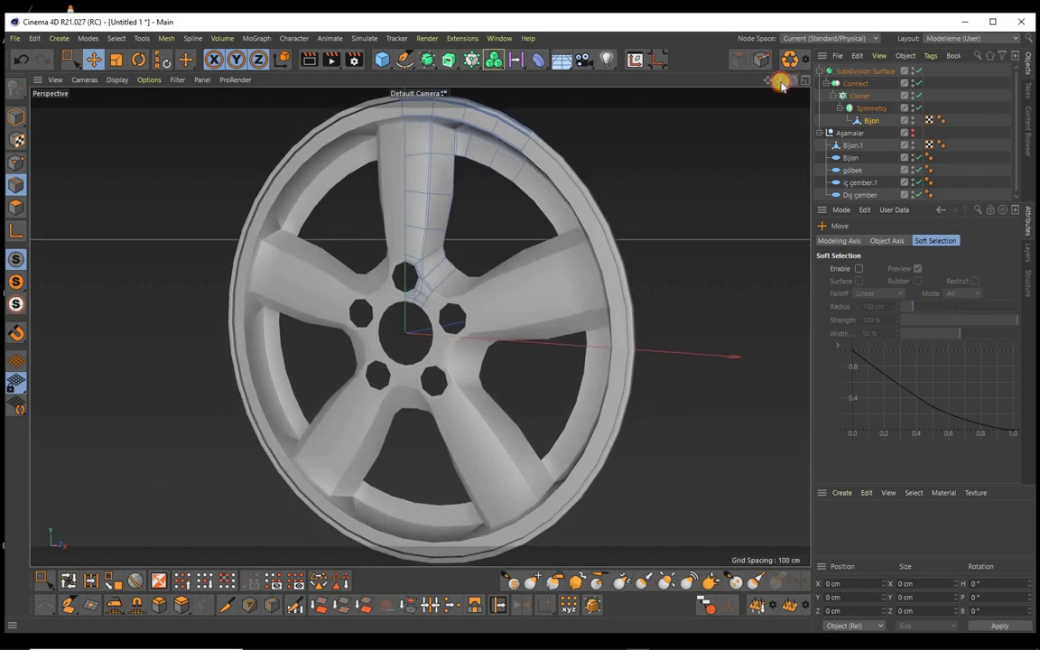
drag(780, 80, 632, 101)
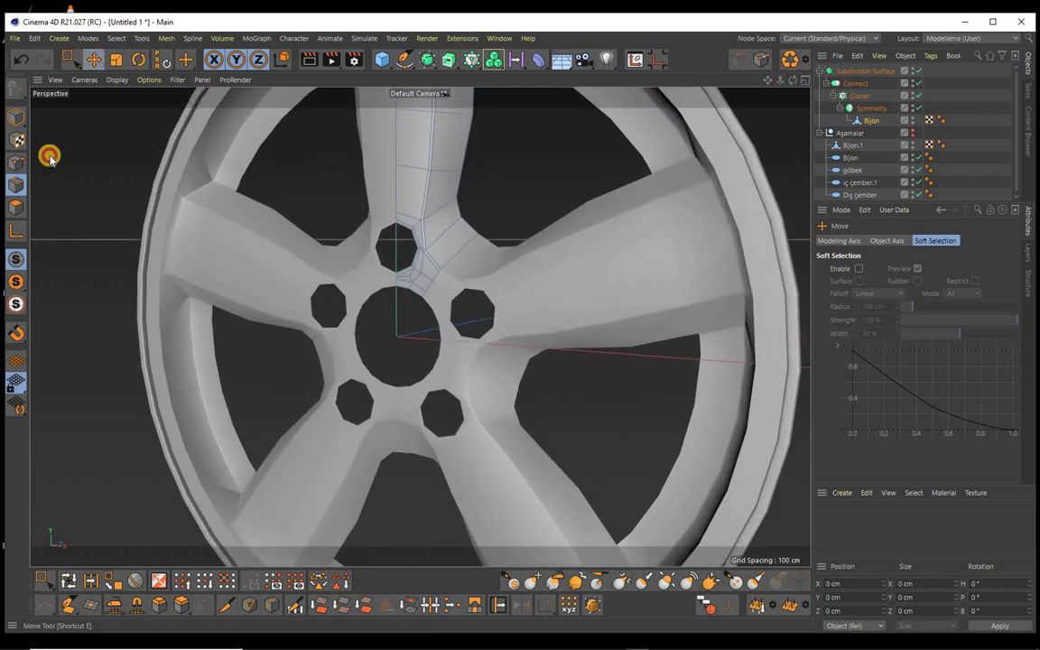
Step: Move the six edges around the upper lug hole and centre hole about 6.98 cm along Z
click(398, 226)
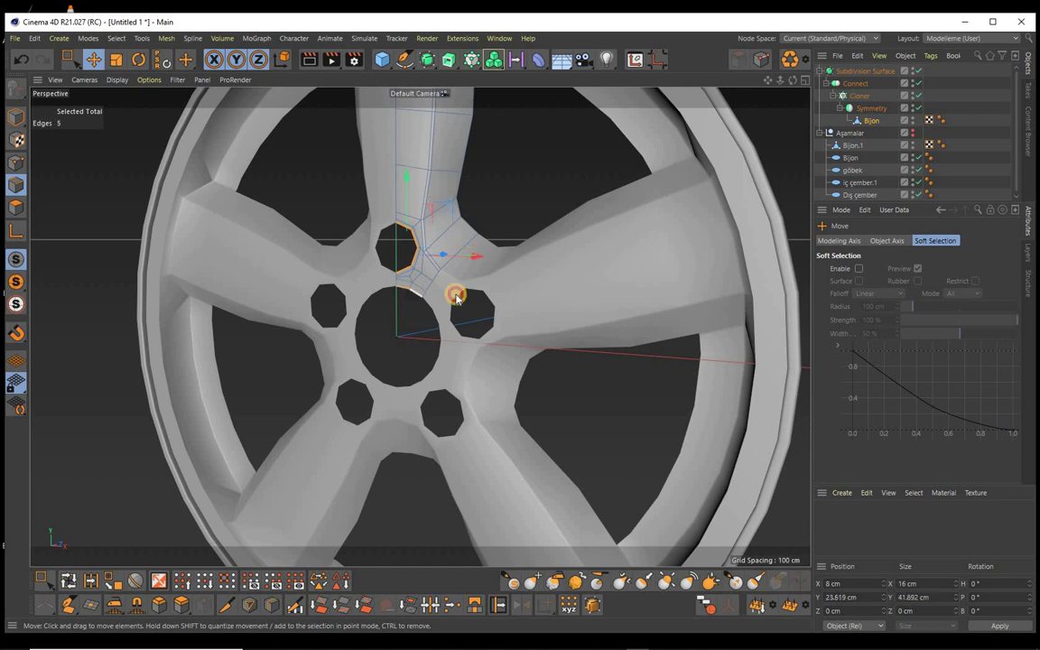
shift+click(455, 298)
mouse_move(467, 292)
alt+mouse_down()
mouse_move(520, 327)
mouse_move(490, 214)
mouse_move(462, 239)
alt+mouse_up()
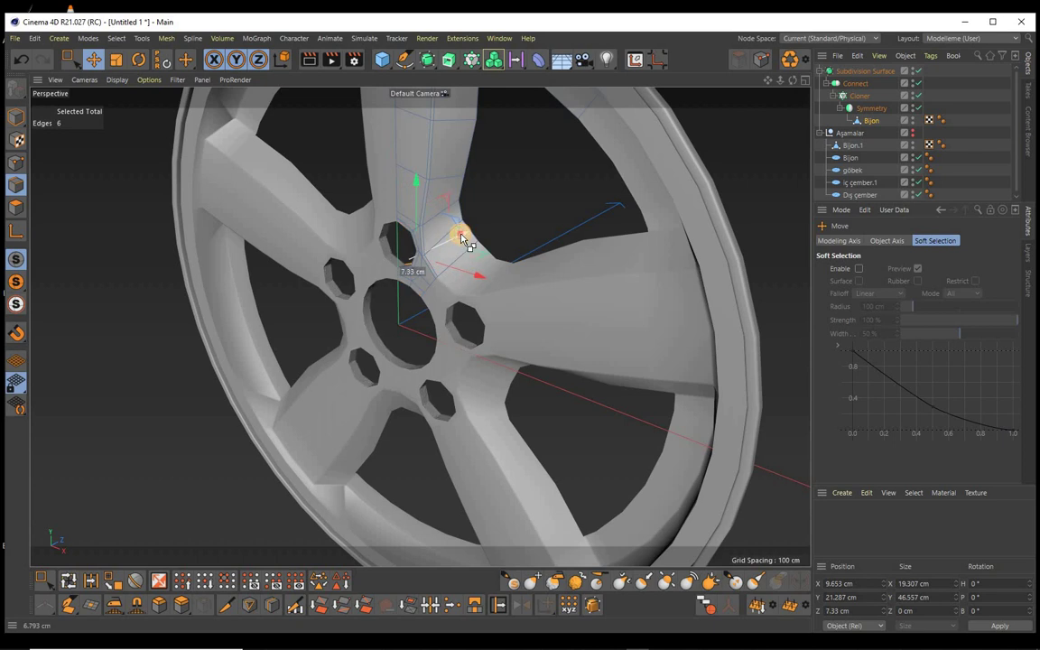
drag(462, 239, 462, 237)
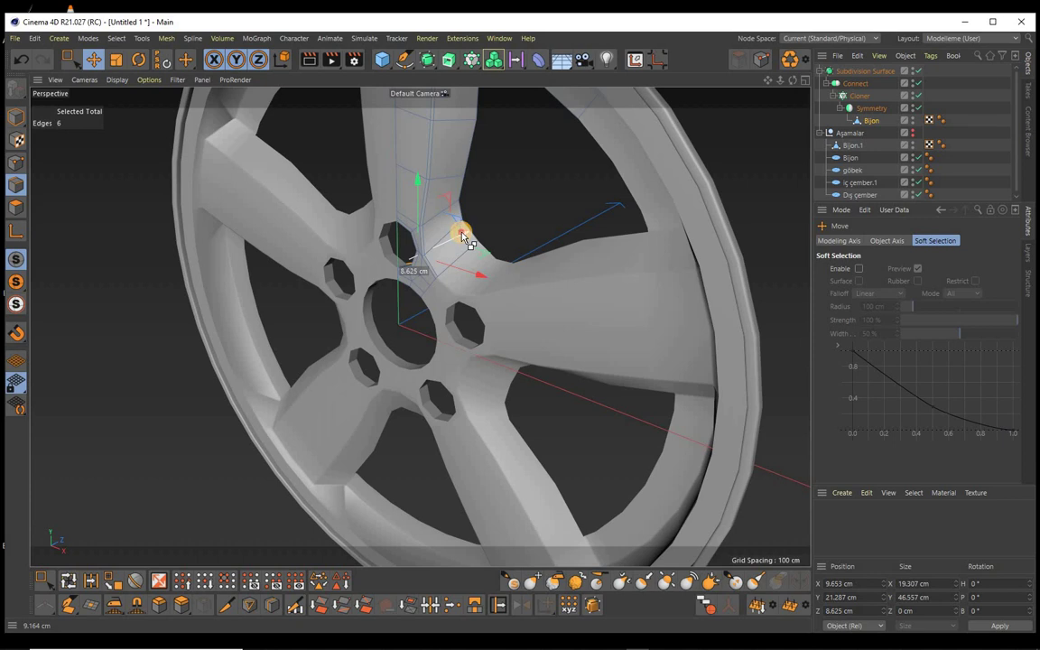
mouse_move(466, 234)
mouse_down()
mouse_move(483, 223)
mouse_move(459, 234)
mouse_up()
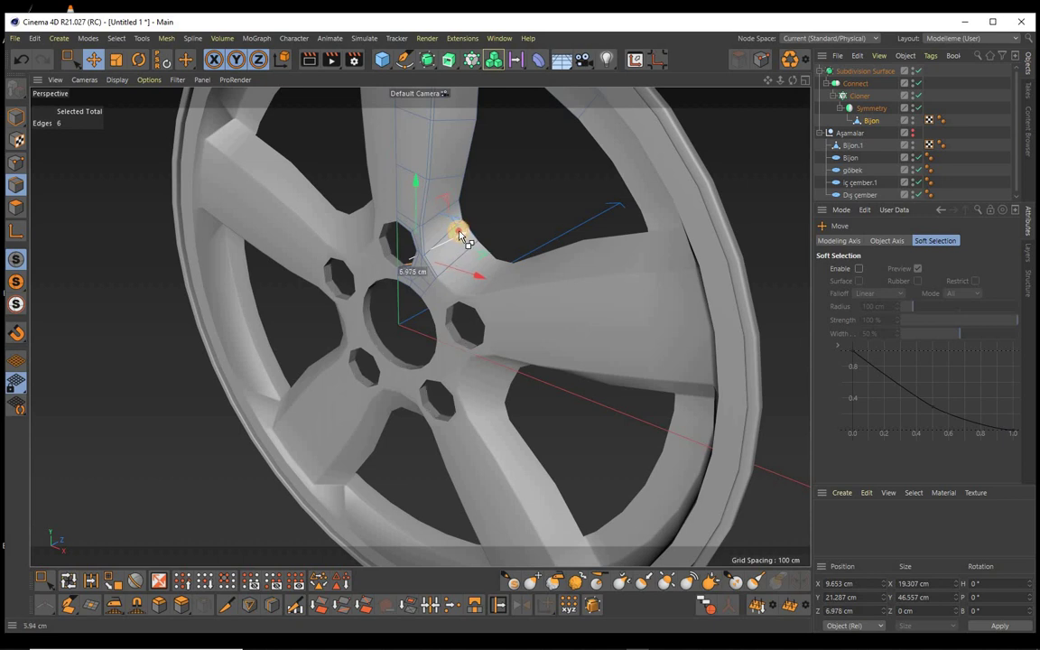
mouse_move(468, 290)
alt+mouse_down()
mouse_move(519, 325)
mouse_move(788, 84)
alt+mouse_up()
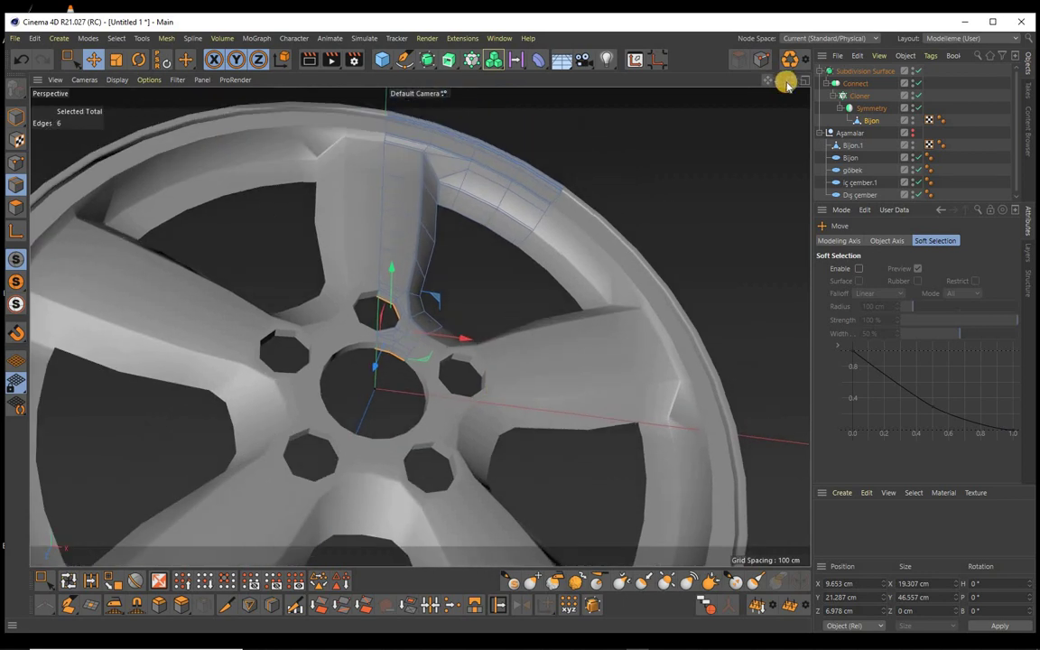
alt+right_drag(520, 322, 713, 111)
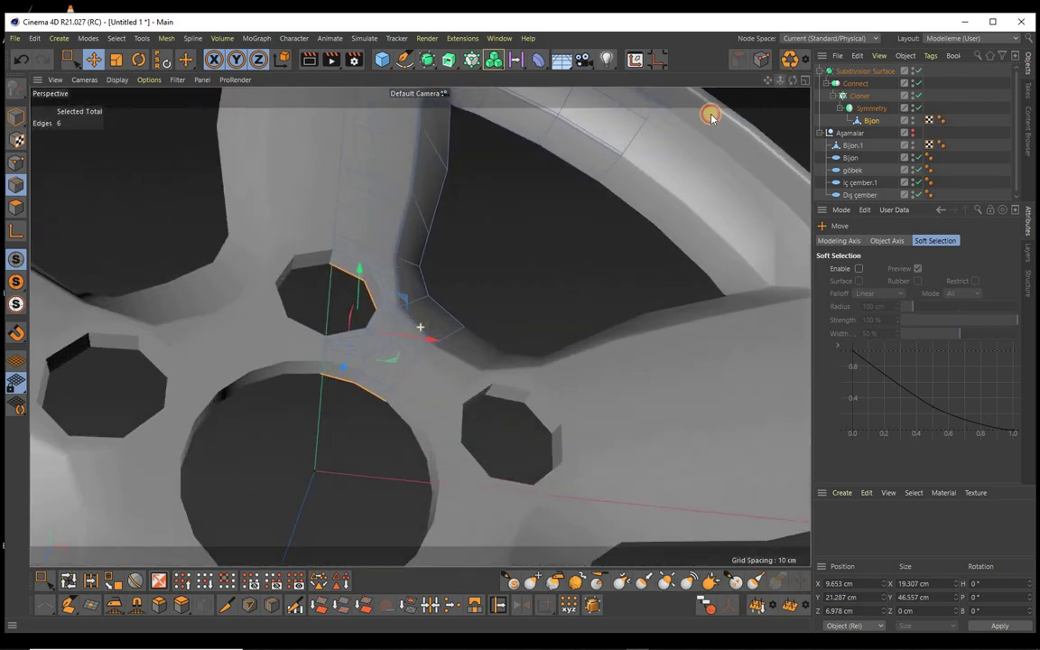
click(347, 260)
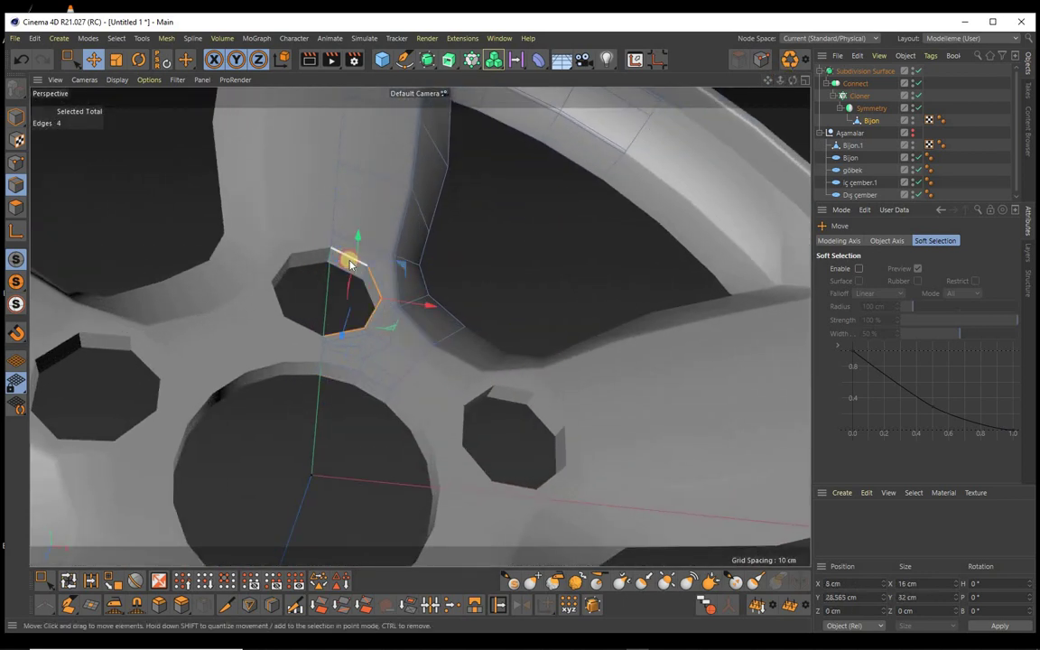
Step: Bevel the lug-hole and centre-hole edges in Solid mode with a 1 cm fixed distance
shift+click(336, 369)
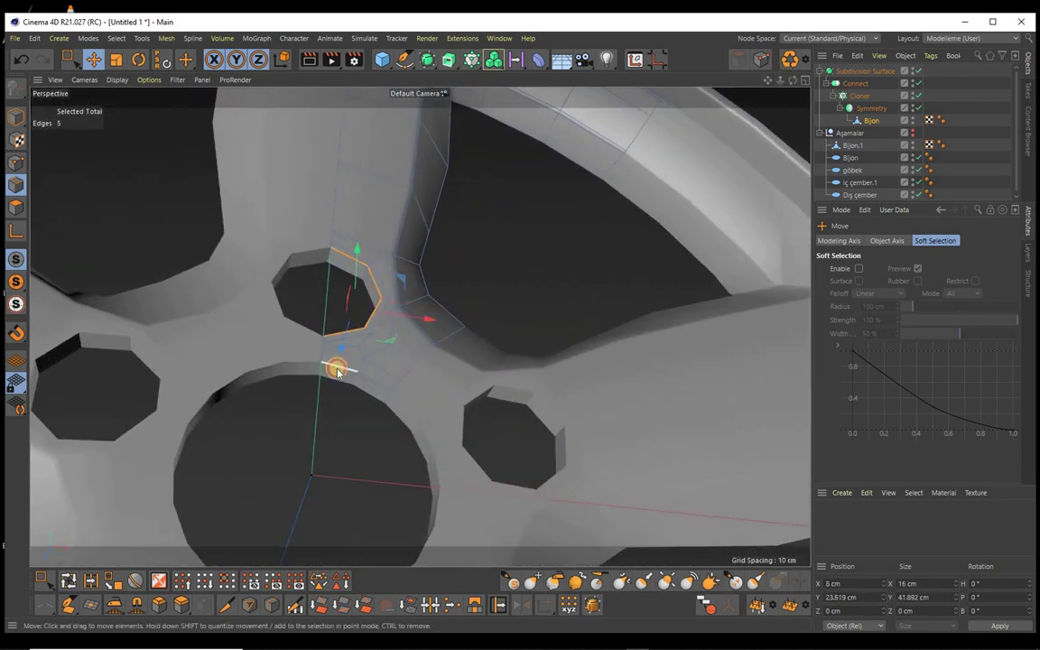
click(159, 605)
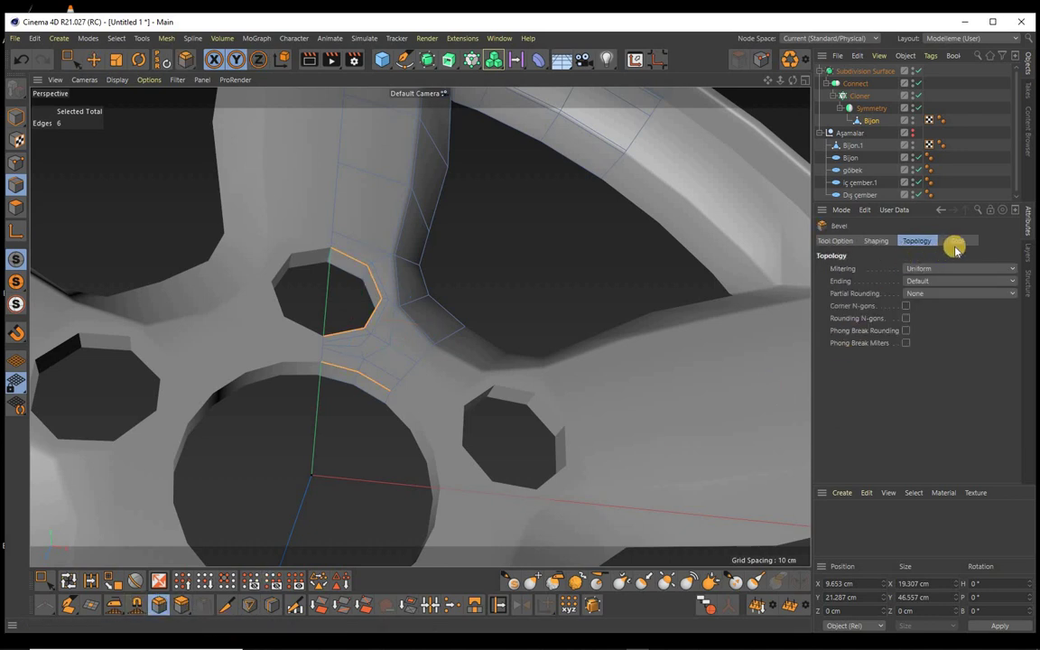
click(835, 240)
click(894, 281)
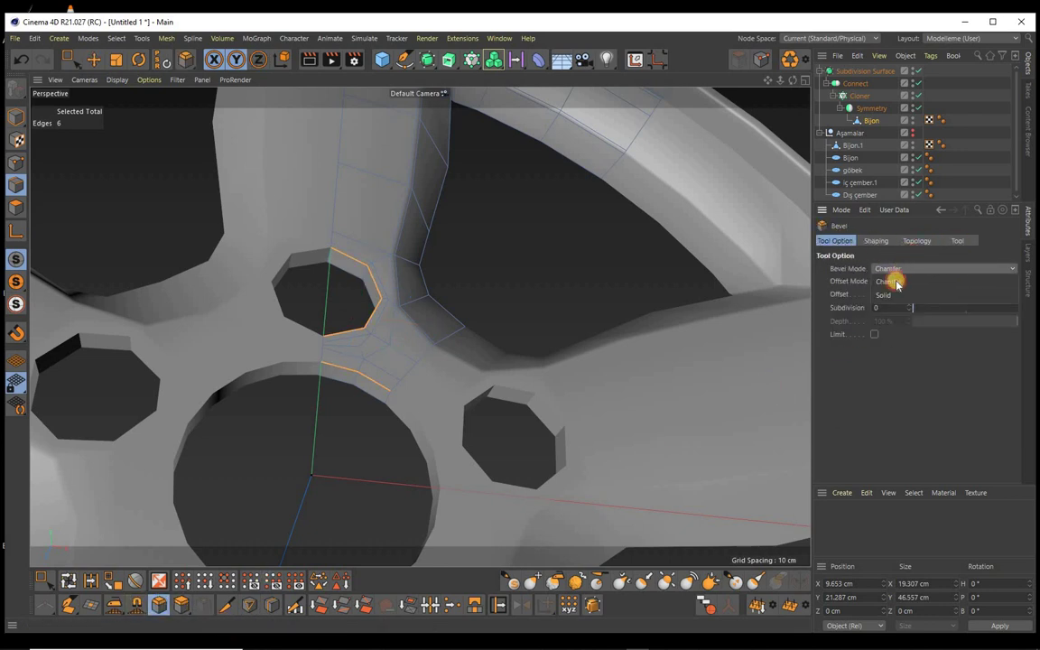
click(882, 294)
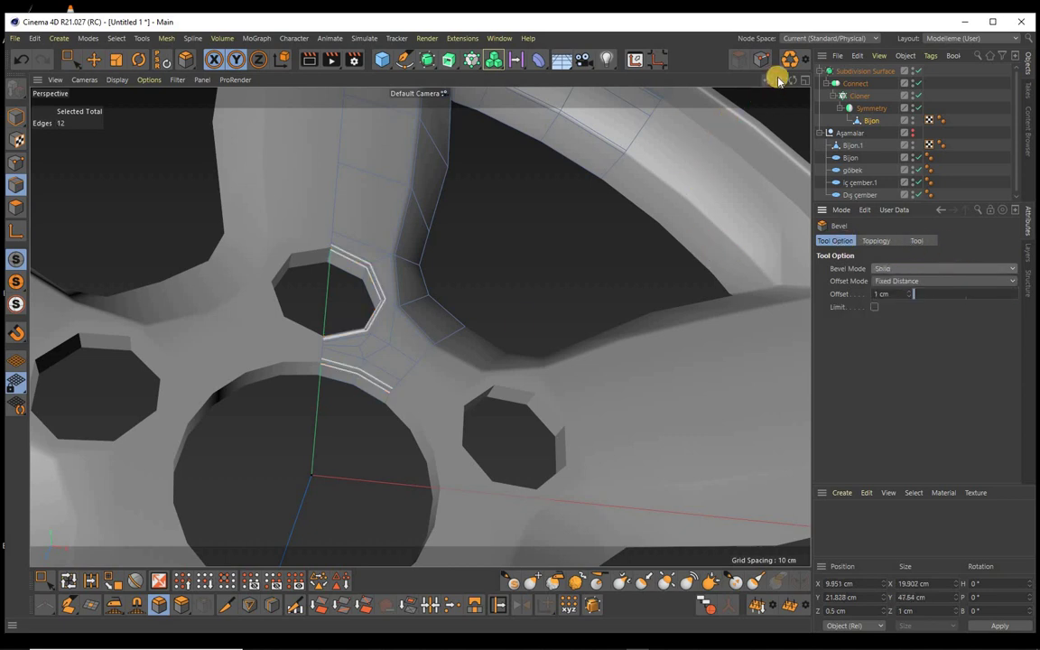
Step: Render the whole wheel to the Picture Viewer to check the bevel, then close it
scroll(511, 325, down, 5)
alt+drag(511, 325, 519, 325)
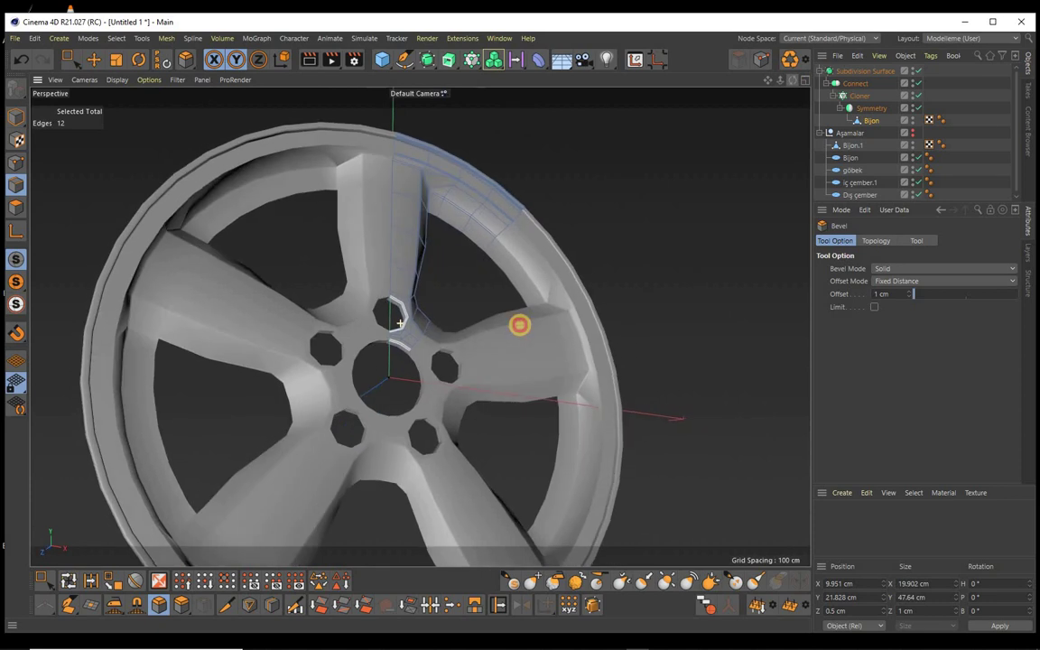
click(331, 60)
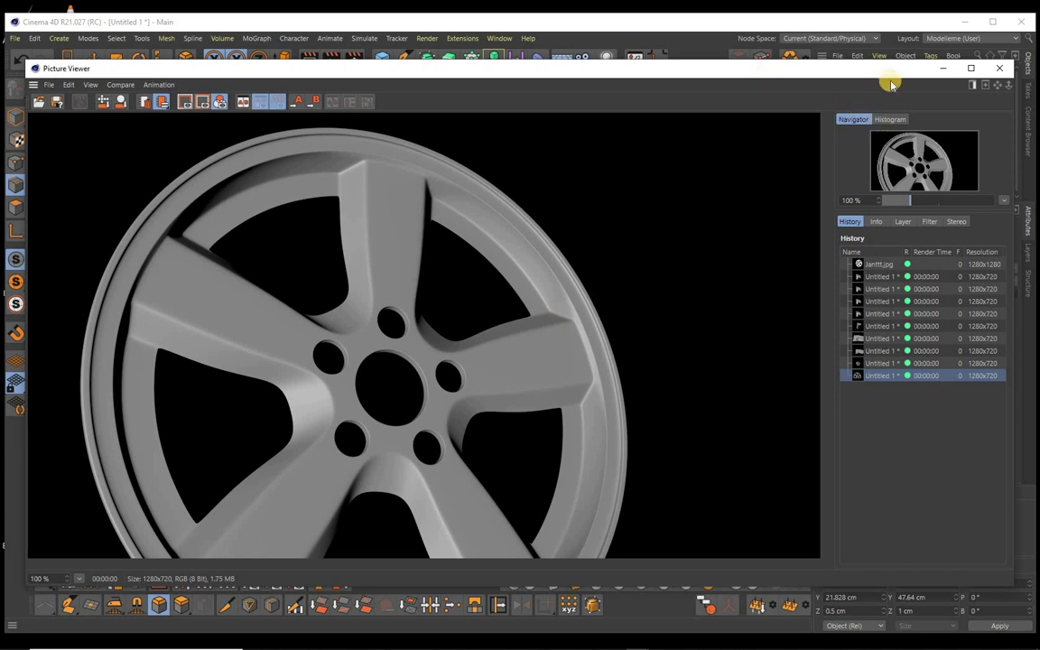
click(1000, 69)
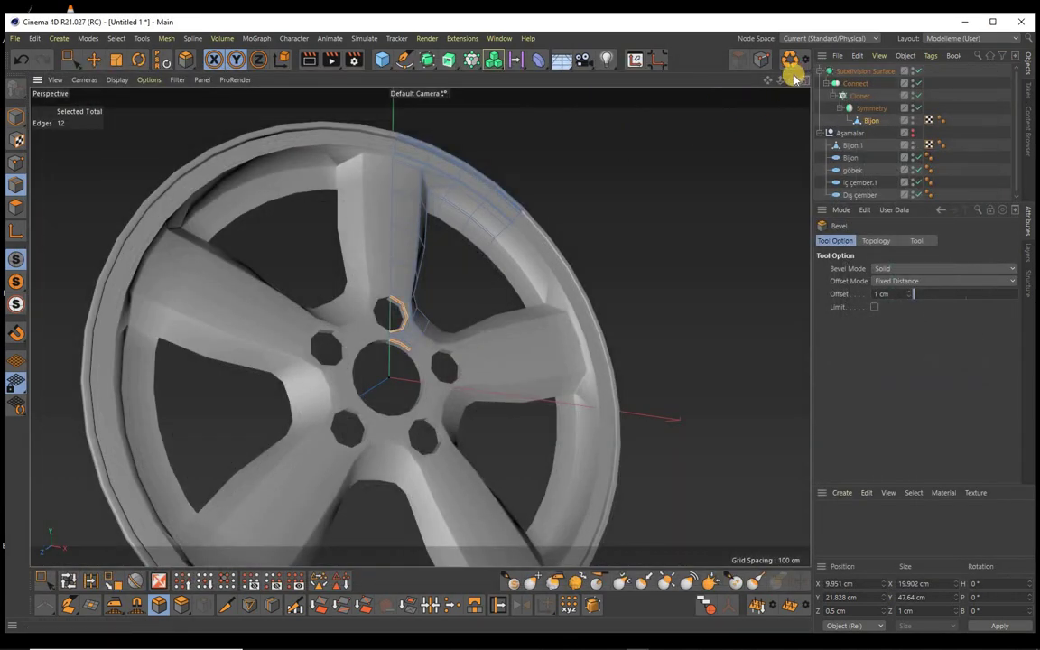
Step: Select the spoke's side edge loop and upper rim edges and push them outward about 19 cm
alt+drag(519, 325, 451, 323)
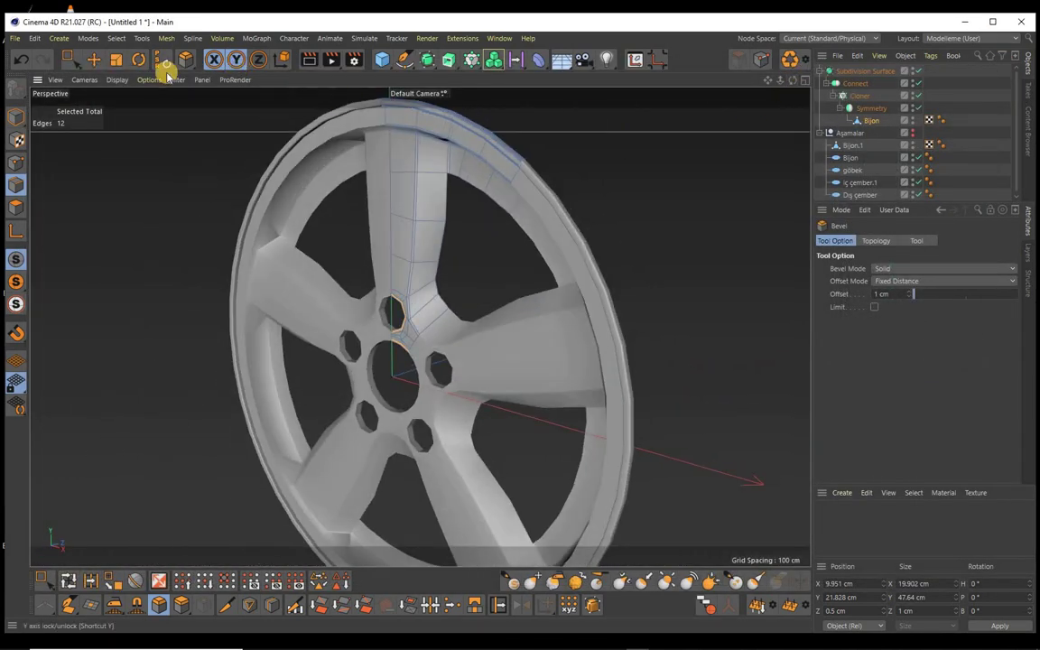
click(94, 59)
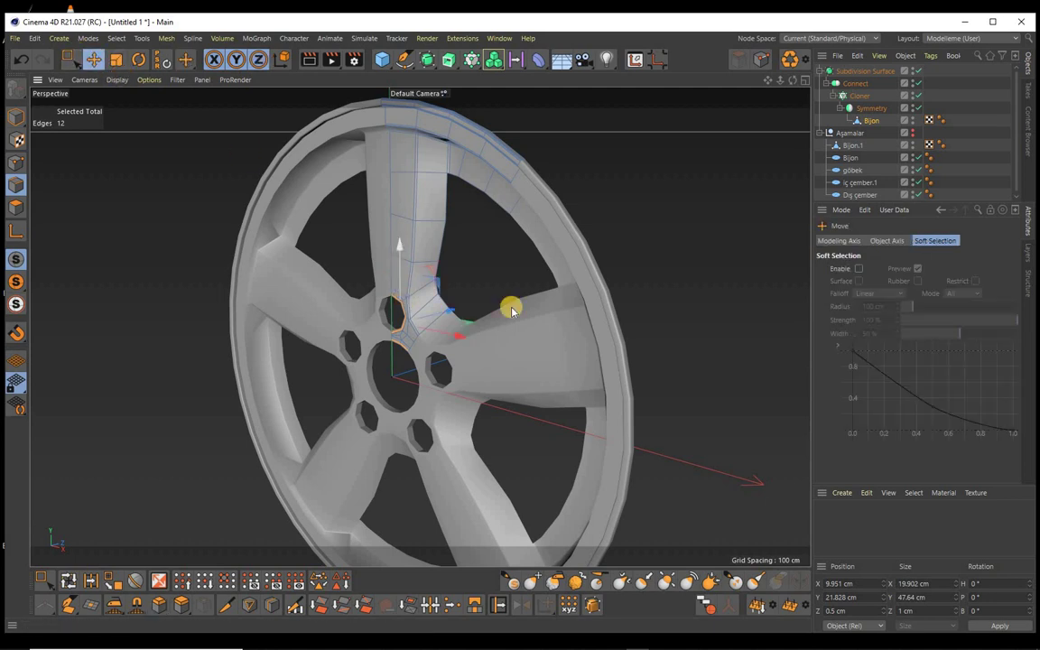
double_click(451, 205)
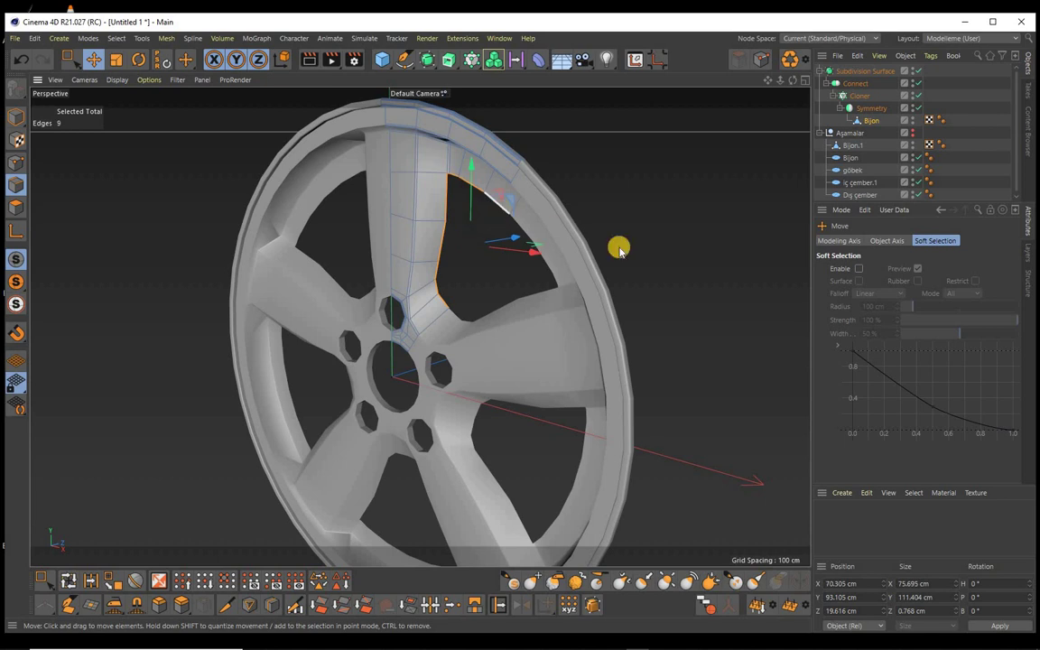
shift+double_click(505, 203)
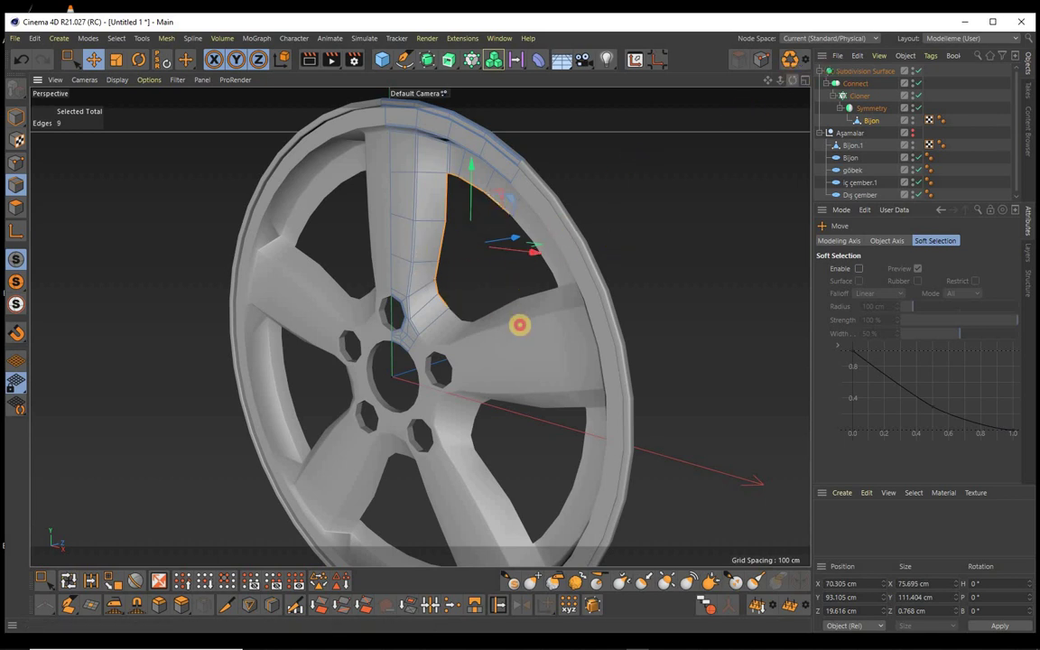
alt+drag(468, 293, 468, 244)
drag(535, 240, 550, 233)
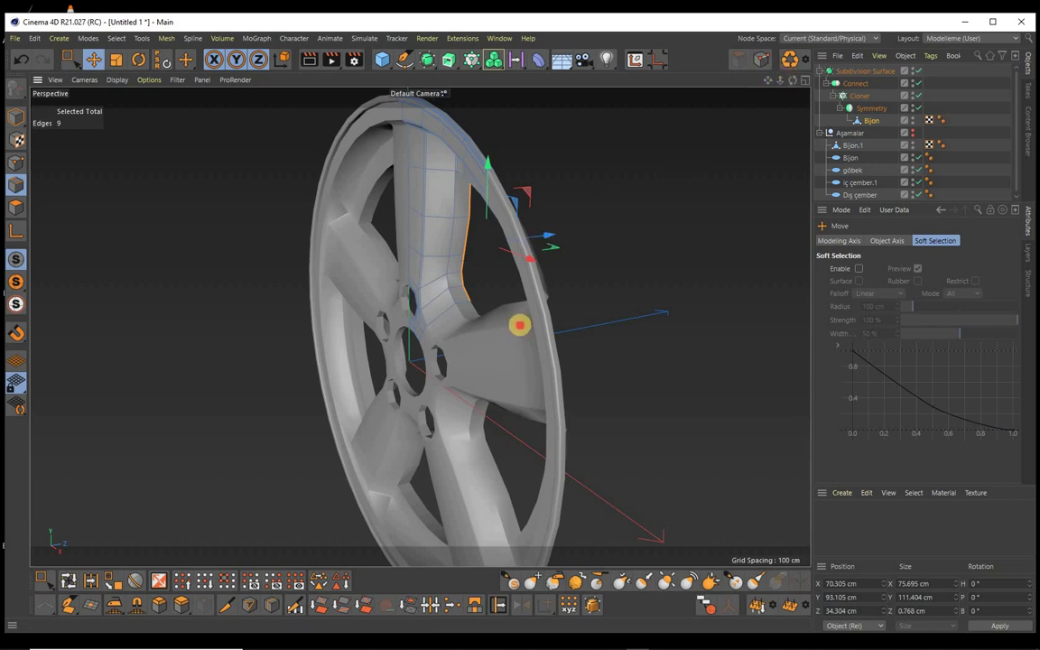
Step: Reframe the whole wheel frontally and check the reshaped spoke in a test render
alt+drag(520, 325, 520, 324)
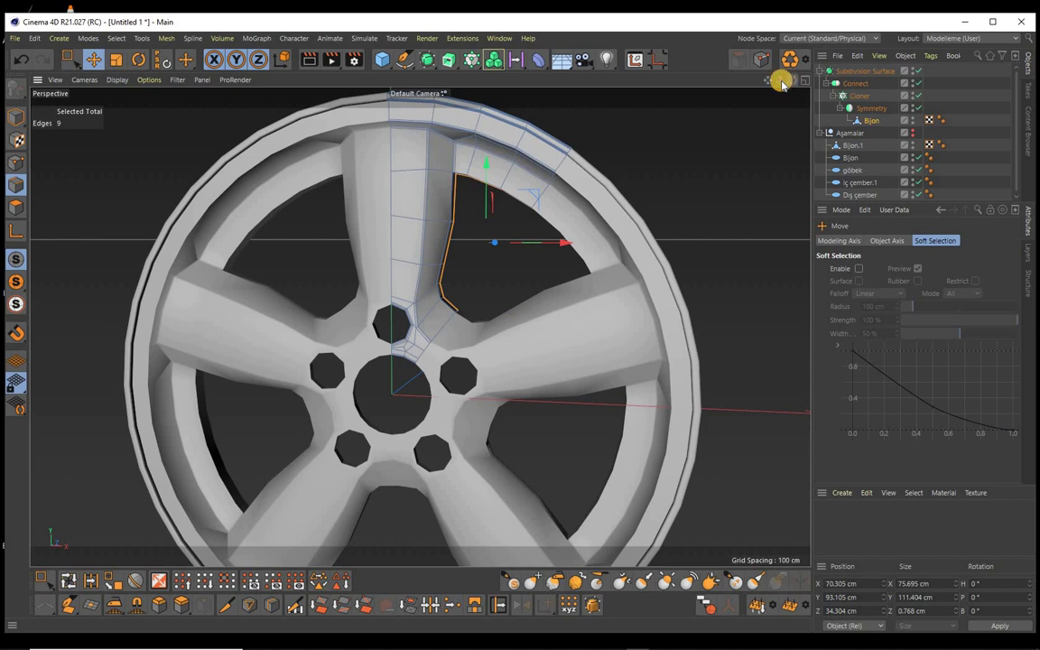
drag(781, 83, 767, 82)
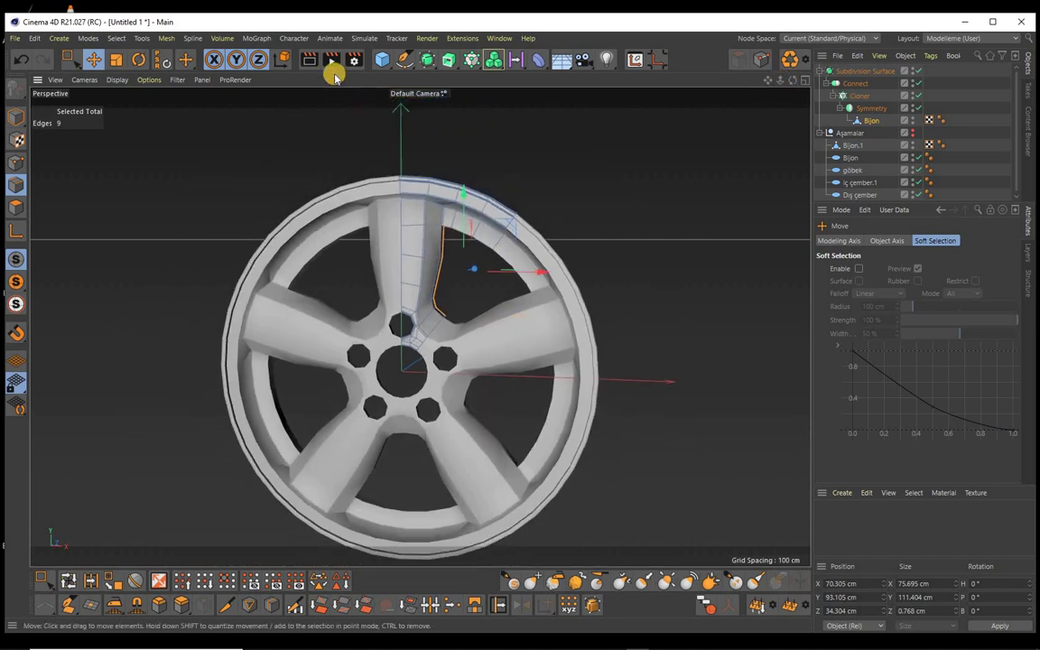
click(332, 59)
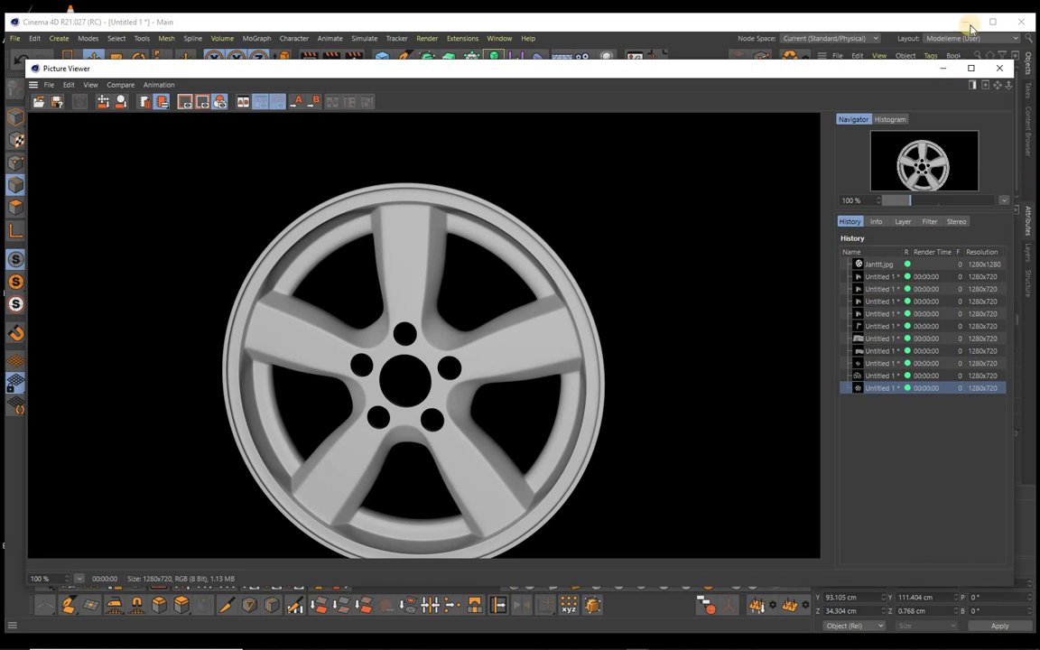
click(1001, 67)
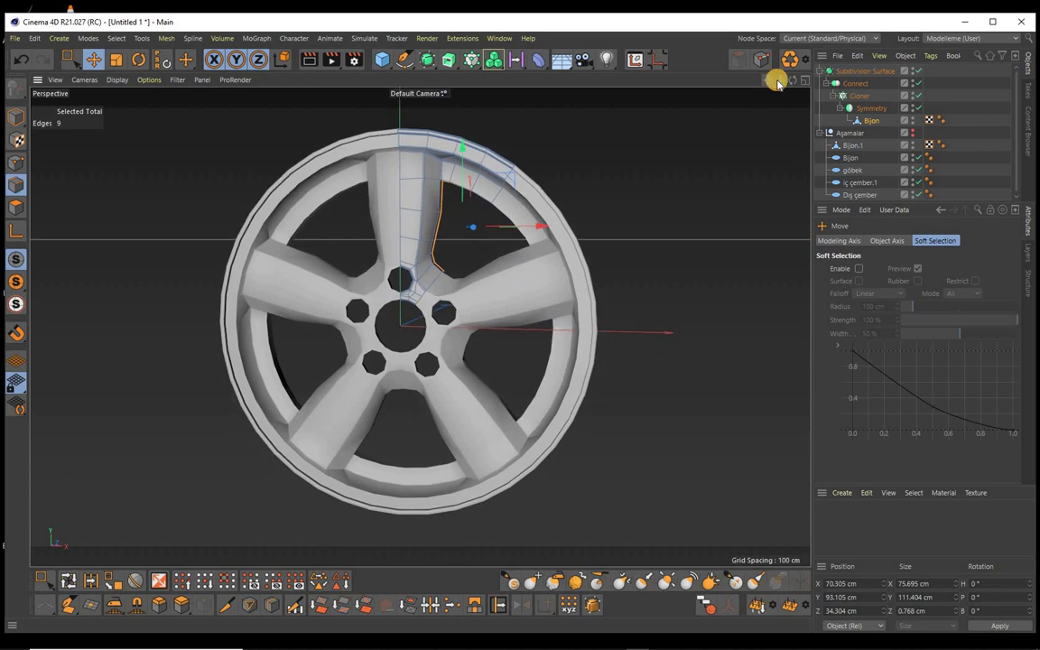
Step: Shift the edges around the top lug hole down and to the left
scroll(520, 325, up, 5)
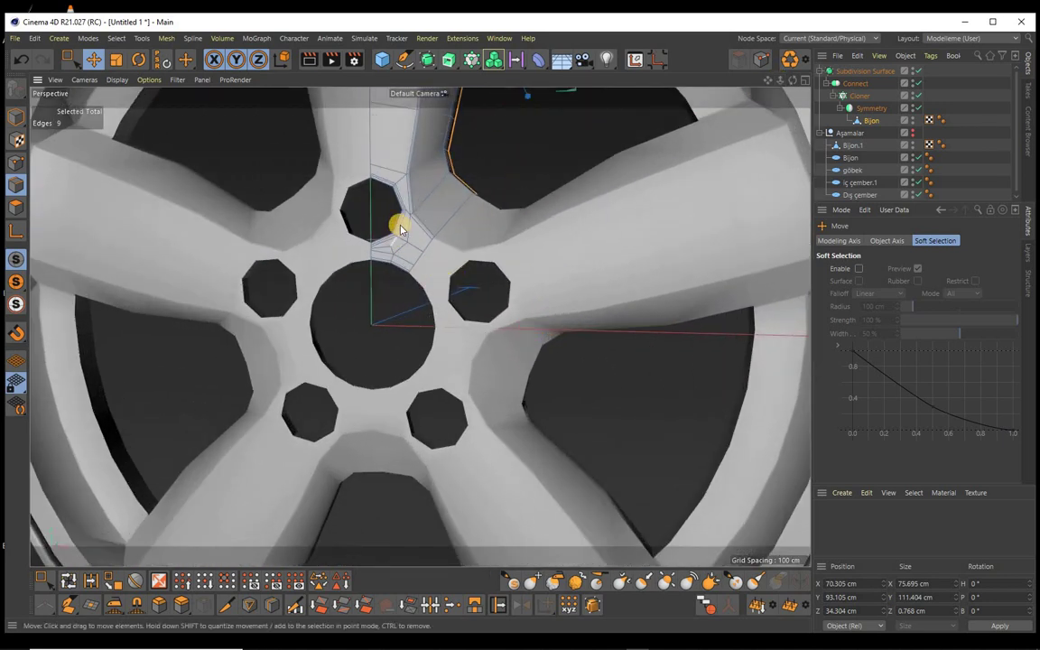
drag(393, 221, 384, 262)
drag(781, 81, 794, 81)
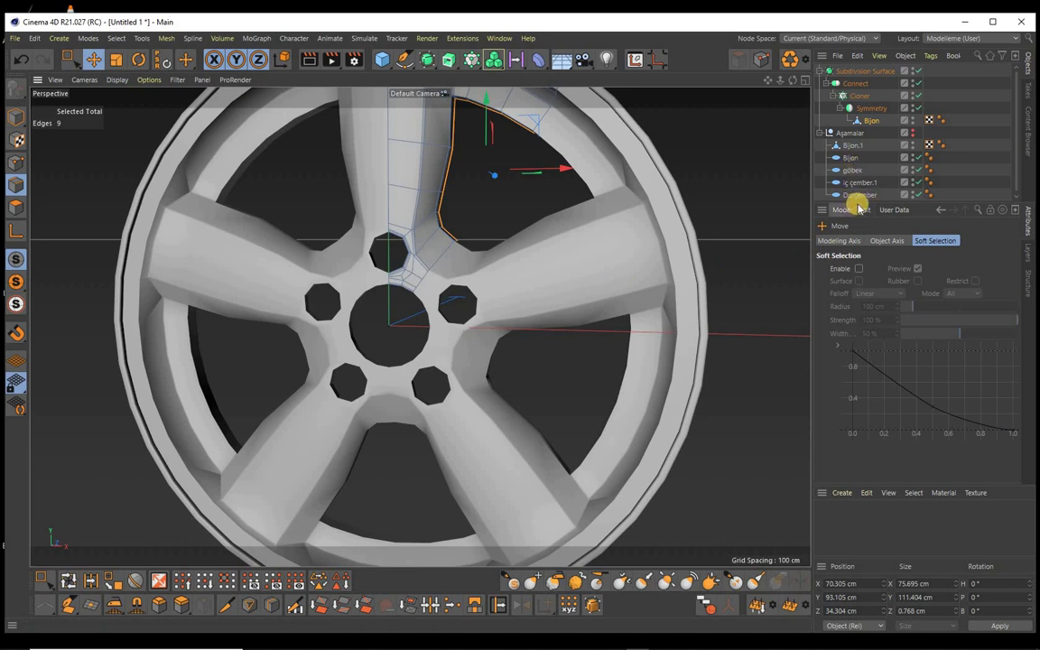
Step: Select the göbek disc and read its 37.431 cm outer radius
drag(864, 200, 865, 246)
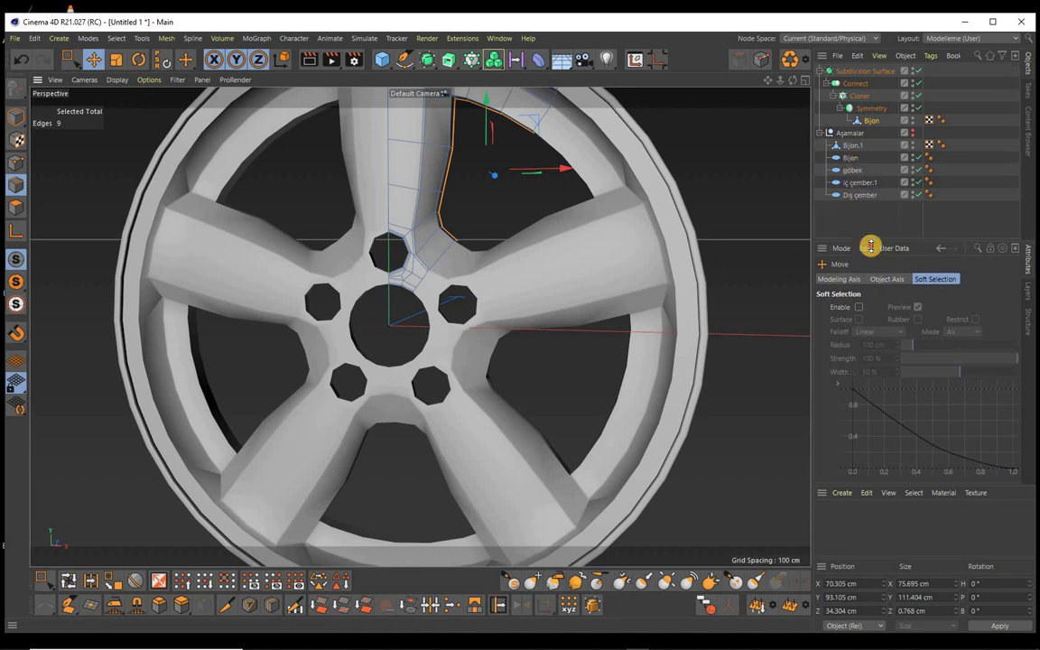
click(852, 170)
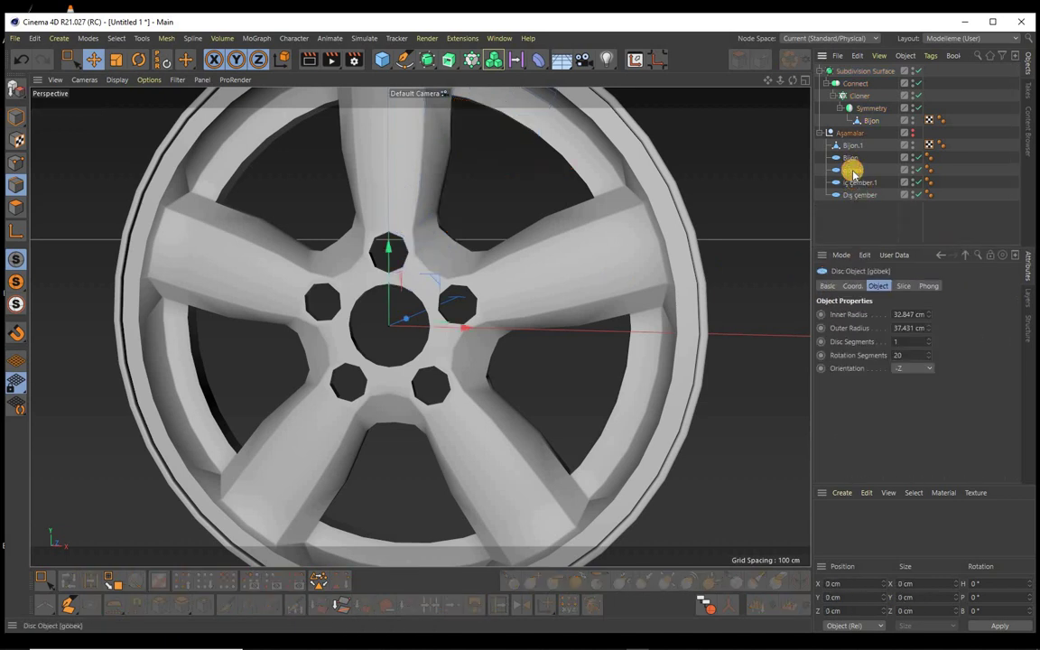
click(912, 328)
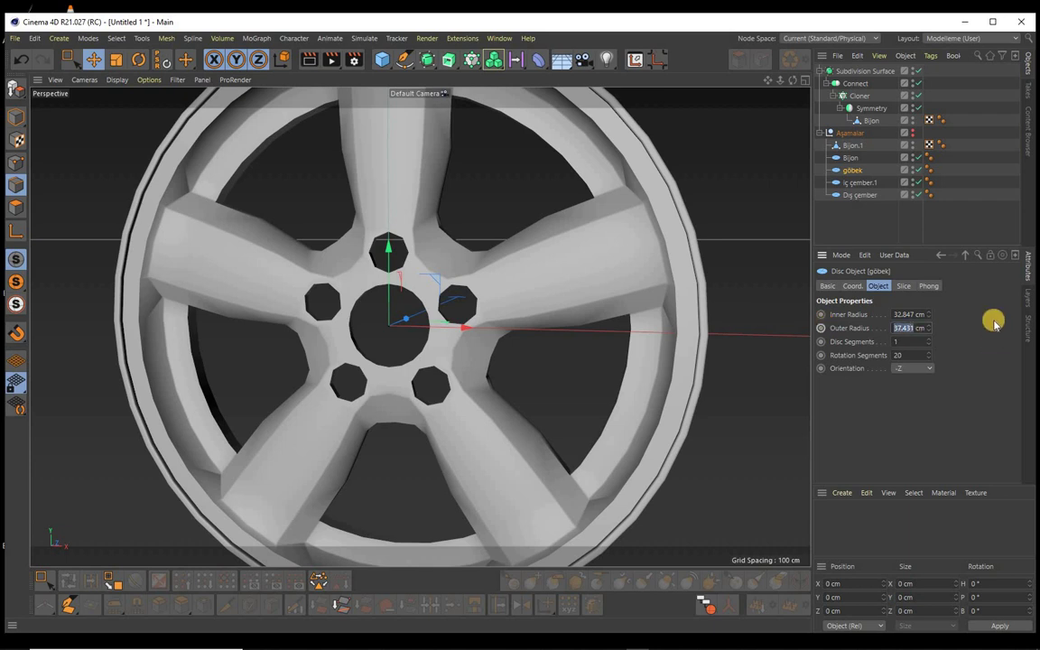
Step: Add an Oil Tank object oriented along -Z
click(392, 66)
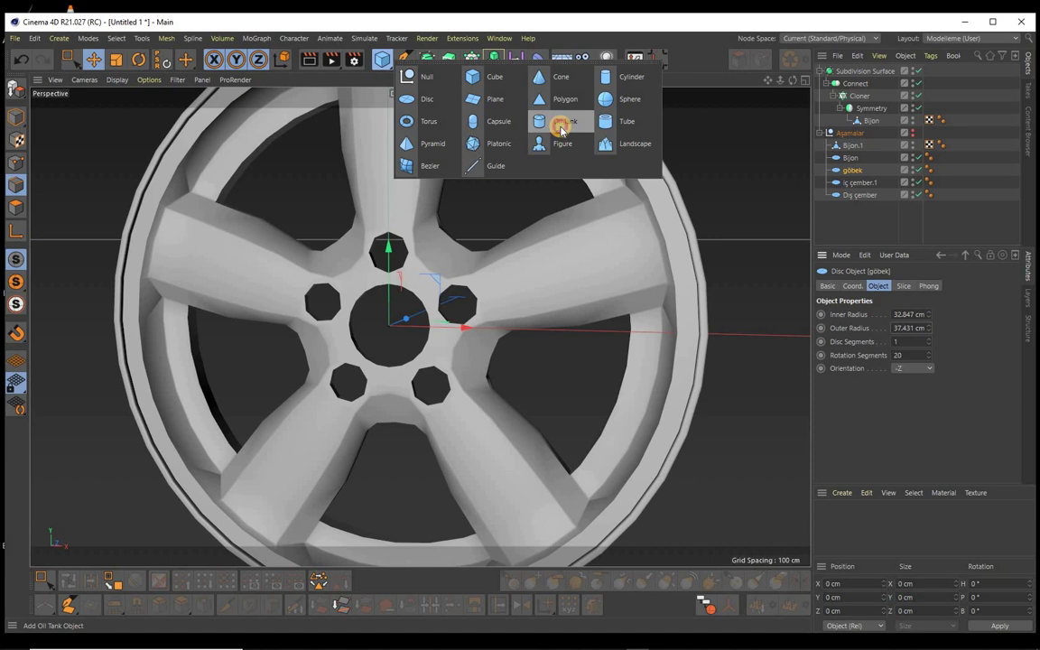
click(561, 126)
click(914, 395)
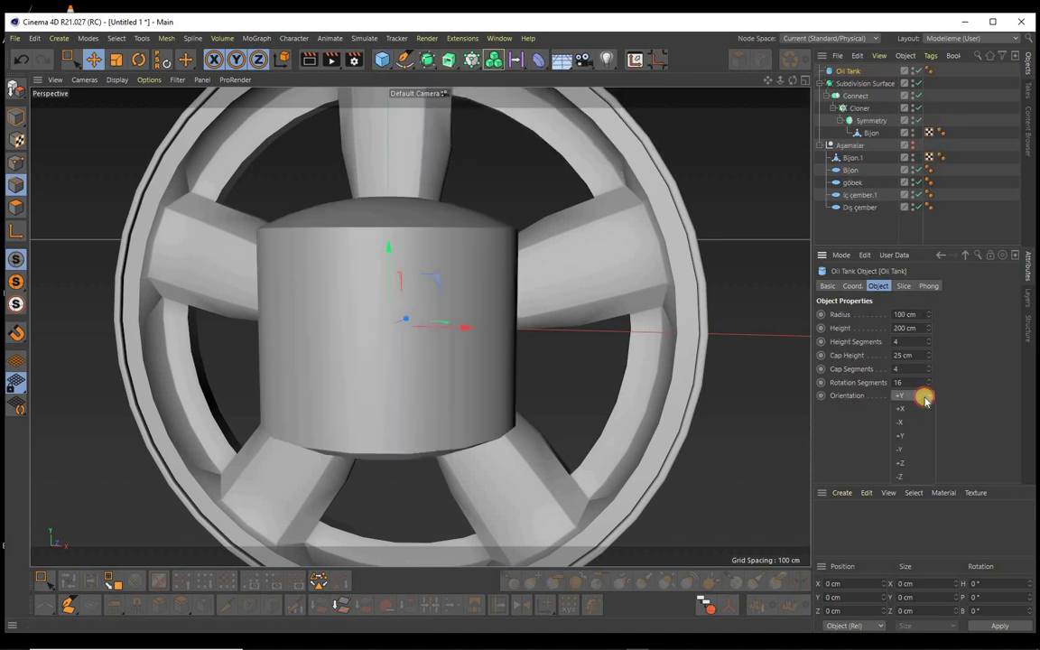
click(914, 476)
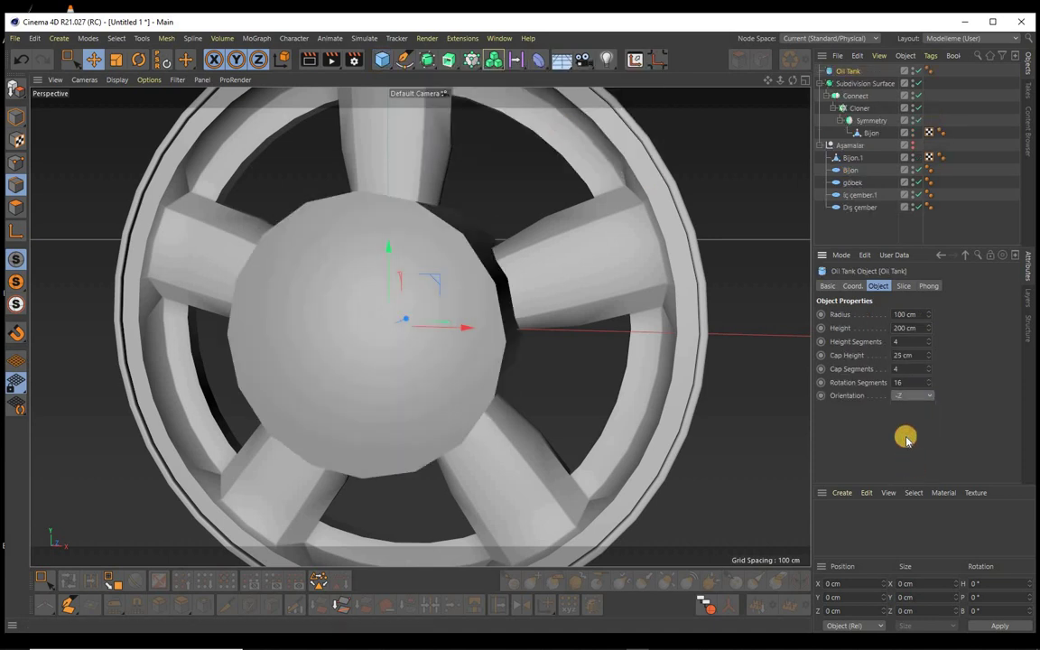
Step: Set the oil tank radius to 37.431 cm, matching the göbek disc
click(919, 314)
text(37.431/2)
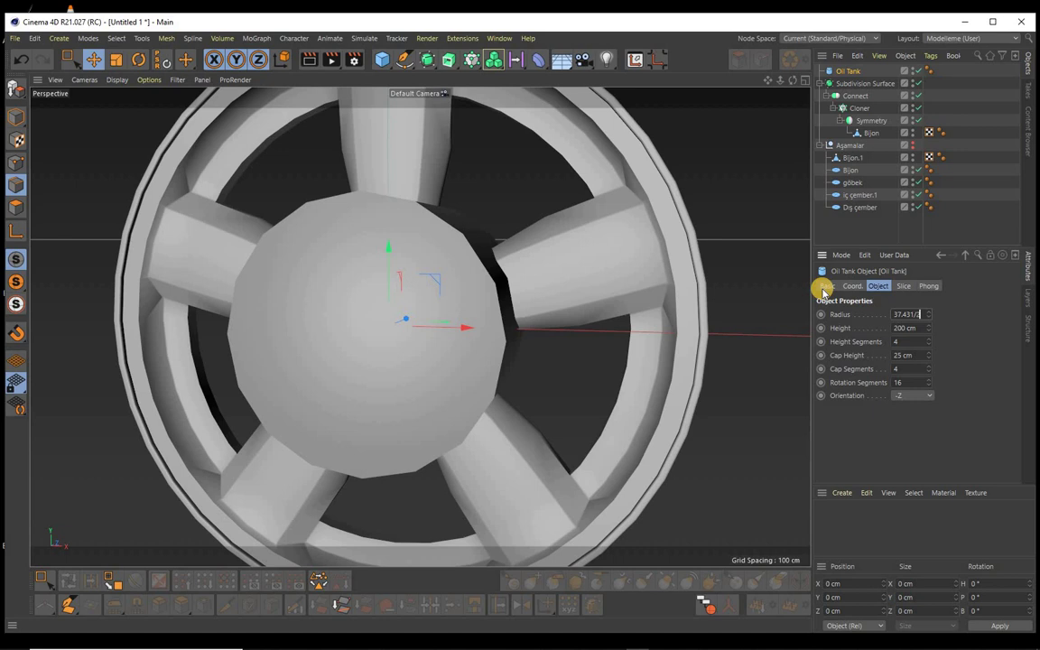
key(Return)
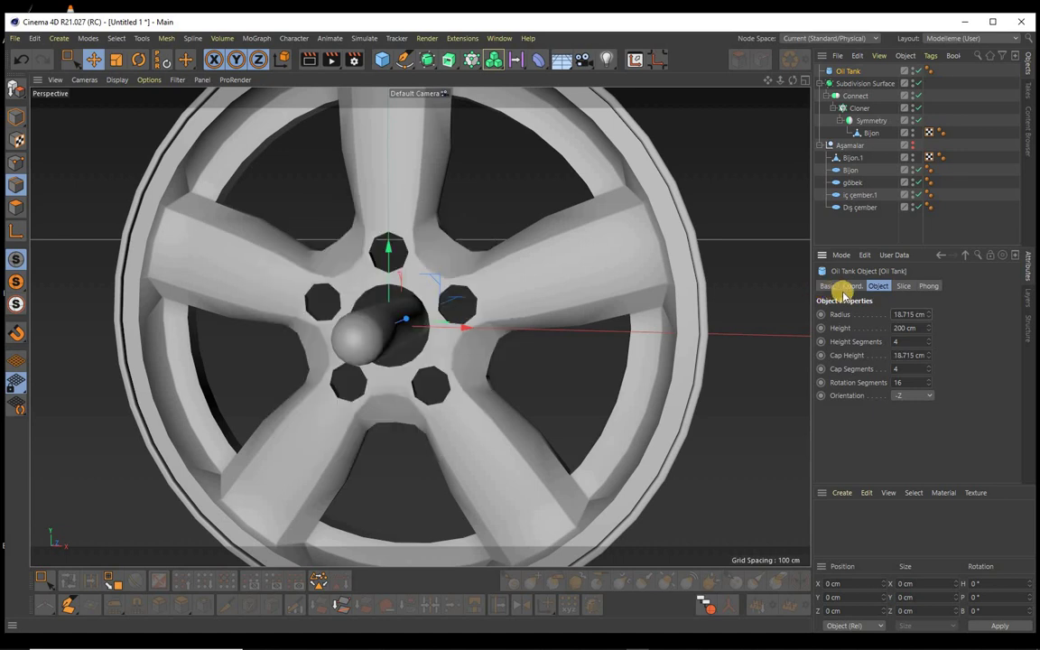
click(893, 314)
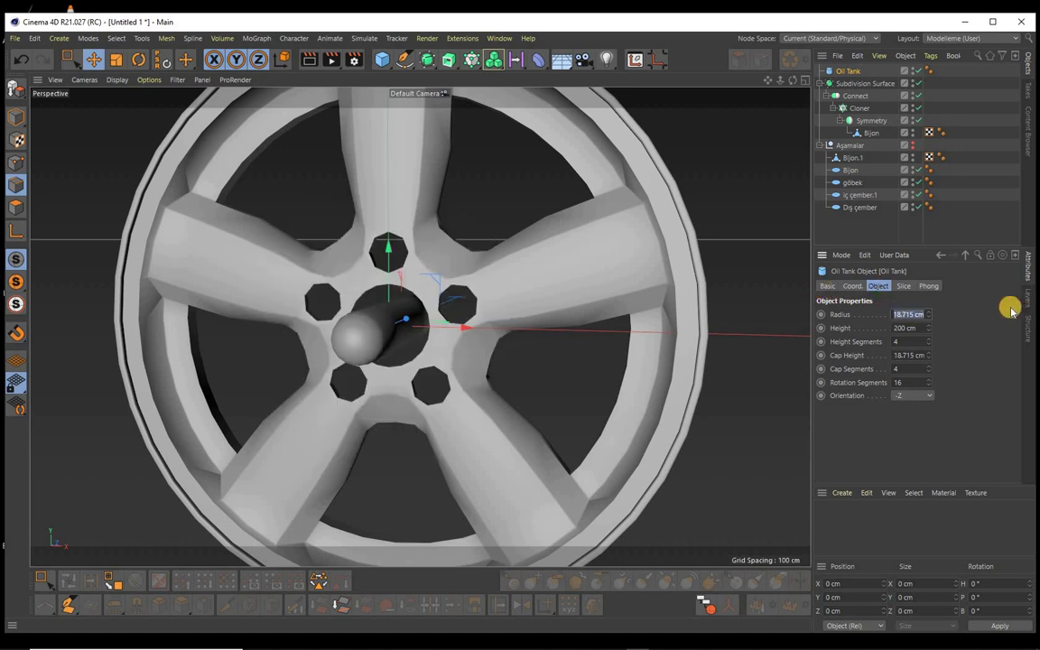
text(37.431)
key(Return)
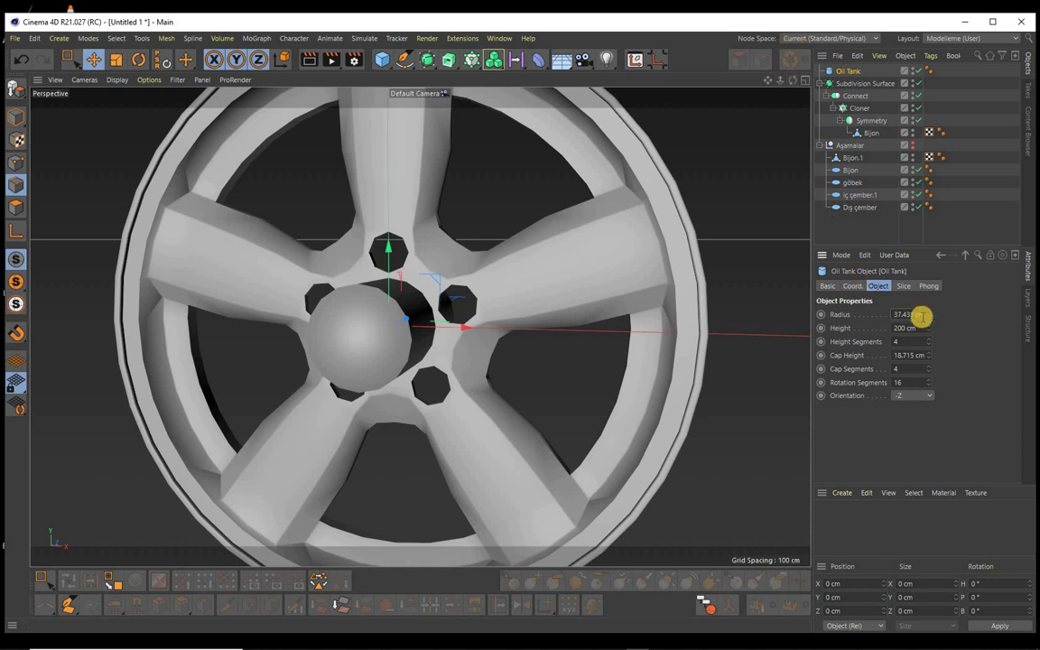
Step: Give the cap 1 height segment and 15 cm height, then trim its radius to 37.4 cm
click(905, 341)
text(1)
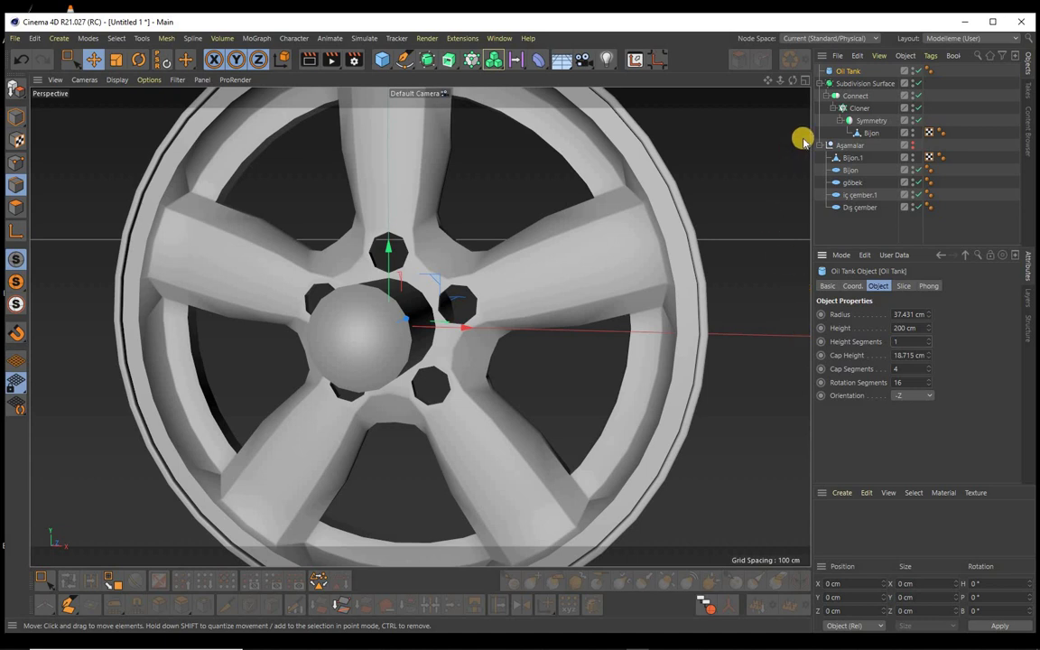
mouse_move(792, 79)
mouse_down()
mouse_move(520, 325)
mouse_move(750, 176)
mouse_up()
click(914, 328)
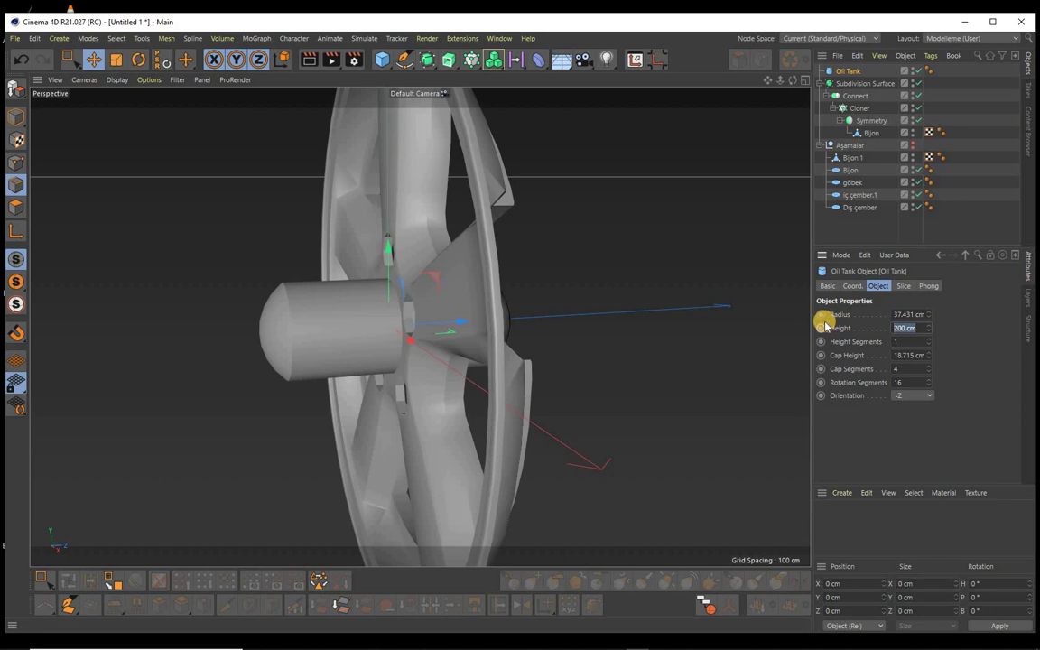
text(15)
key(Return)
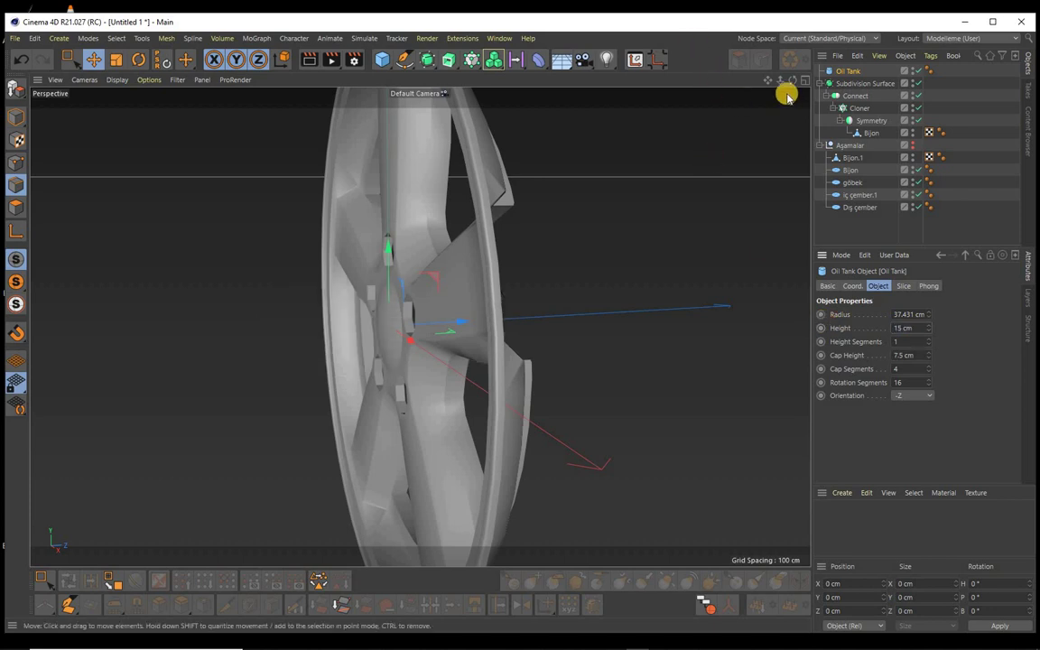
drag(795, 84, 520, 325)
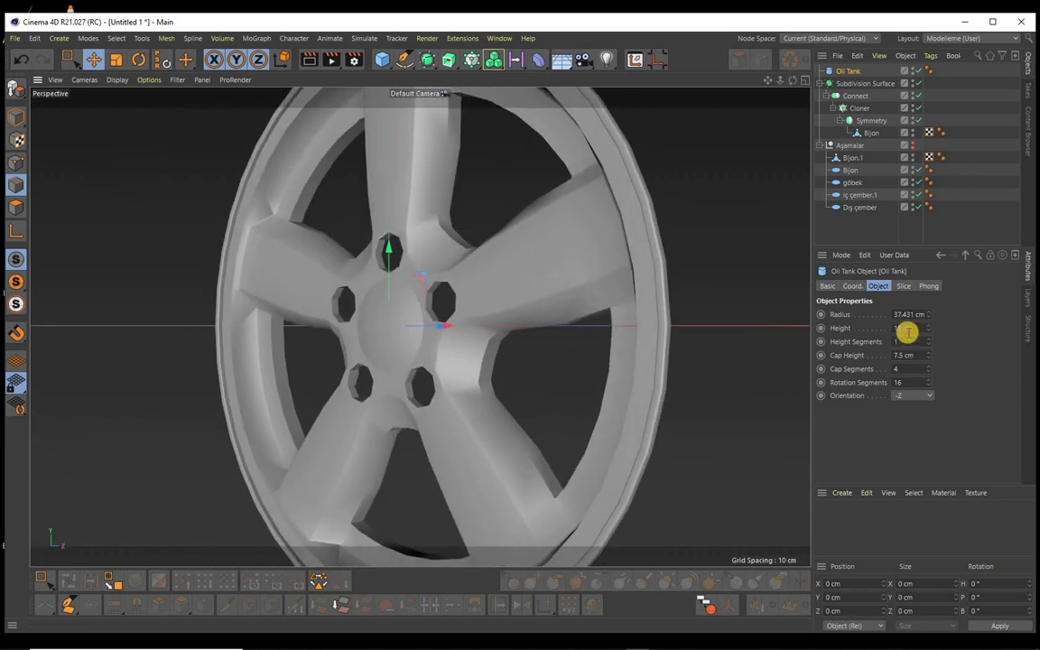
drag(906, 316, 941, 311)
text(37.4)
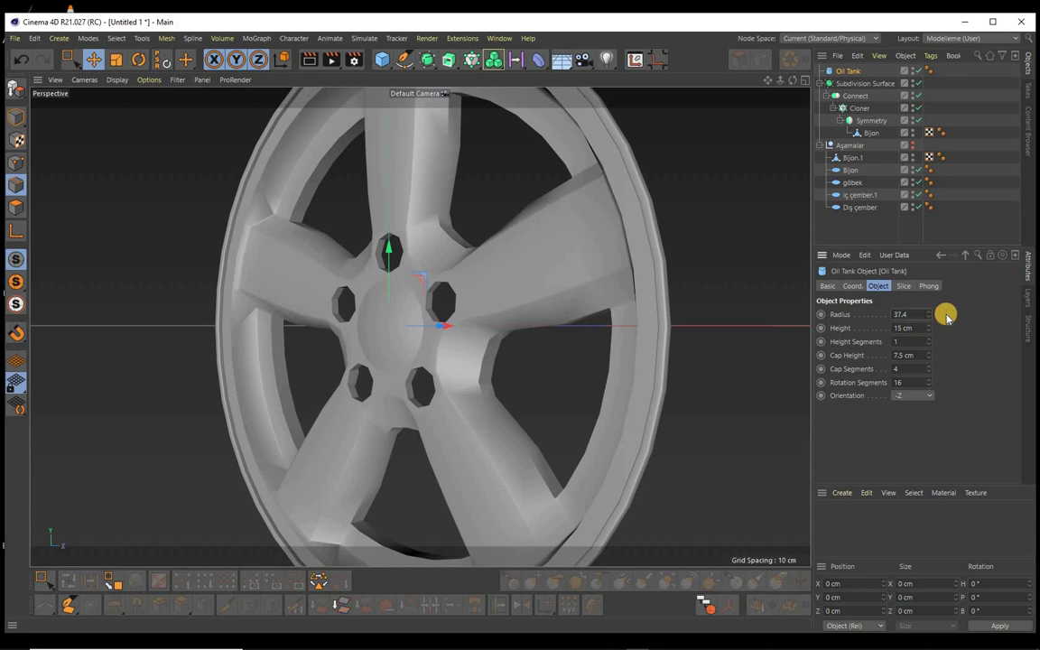
Step: Test-render the new centre cap, then view the hub head-on with the Oil Tank selected
click(329, 58)
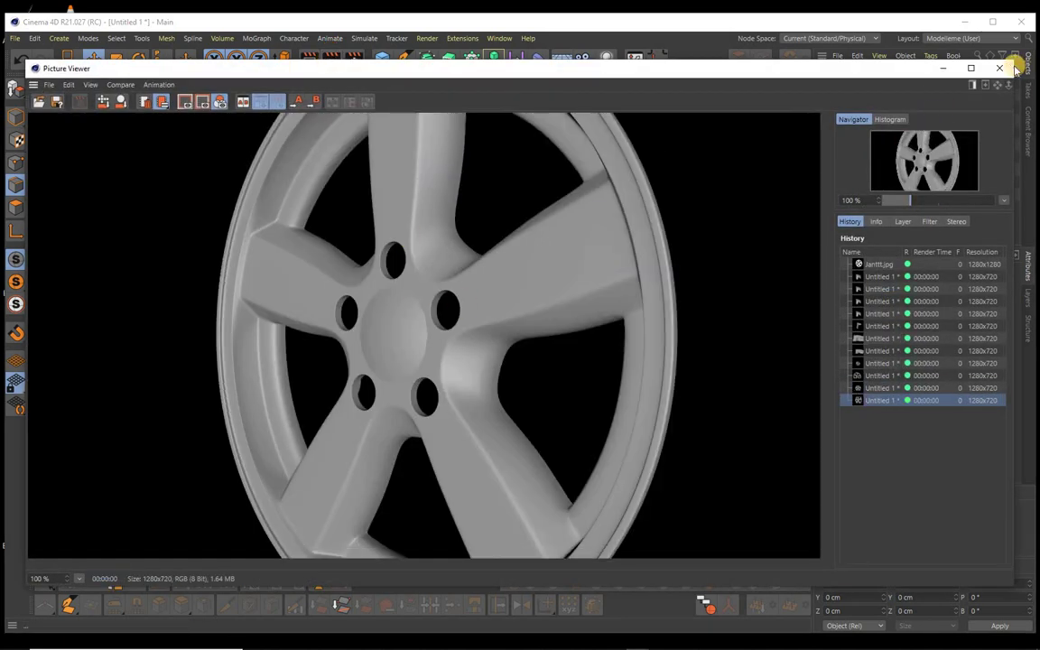
click(999, 68)
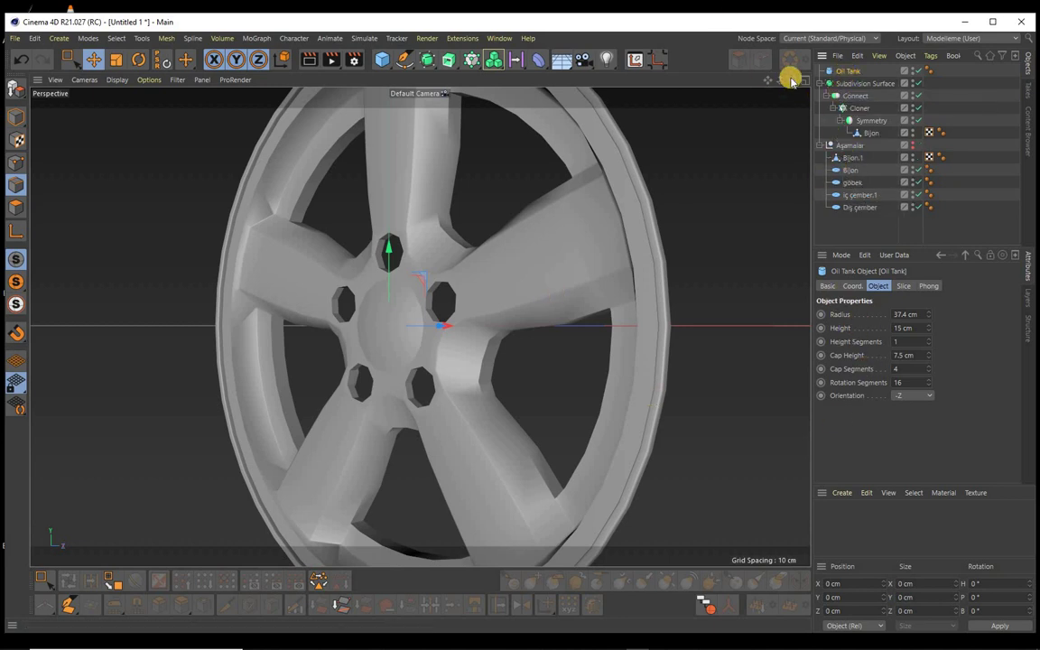
scroll(519, 325, down, 10)
scroll(520, 324, up, 10)
scroll(520, 325, up, 3)
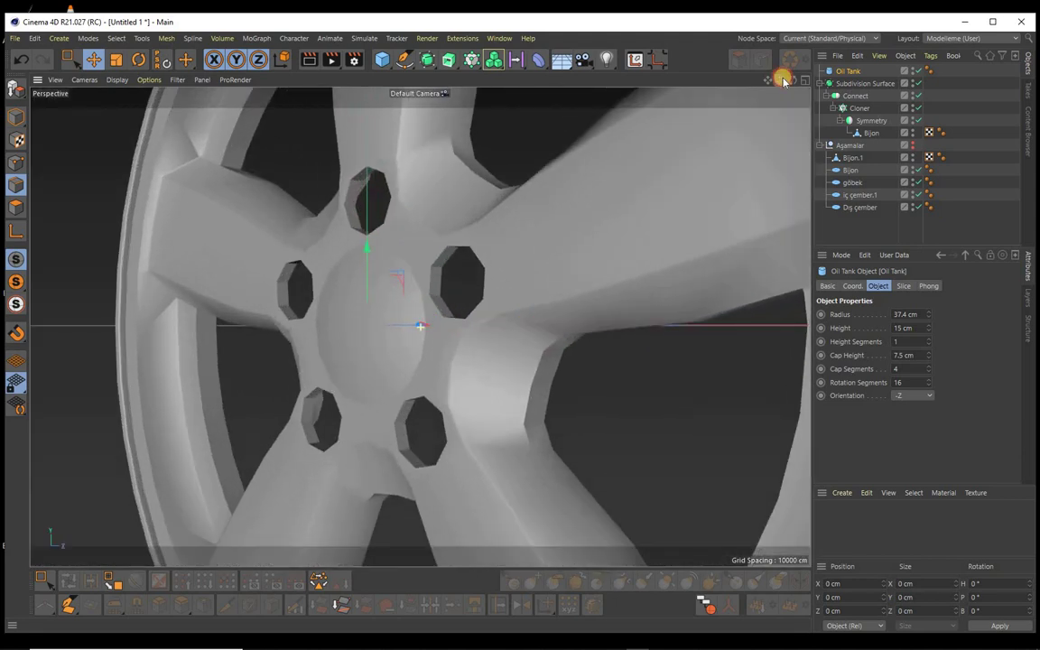
drag(793, 82, 520, 325)
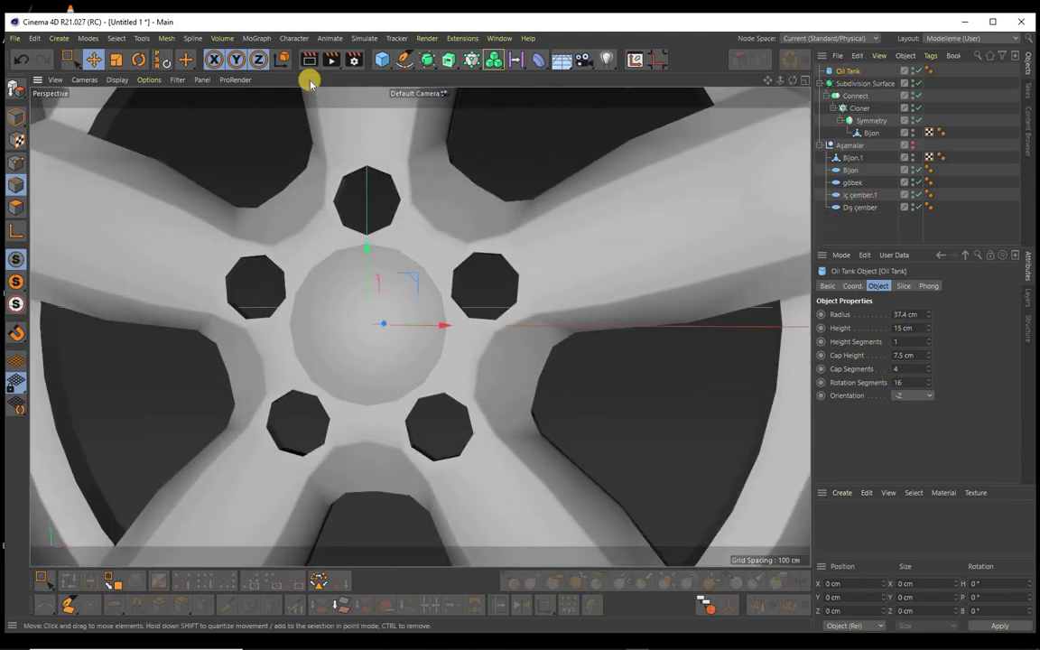
click(840, 70)
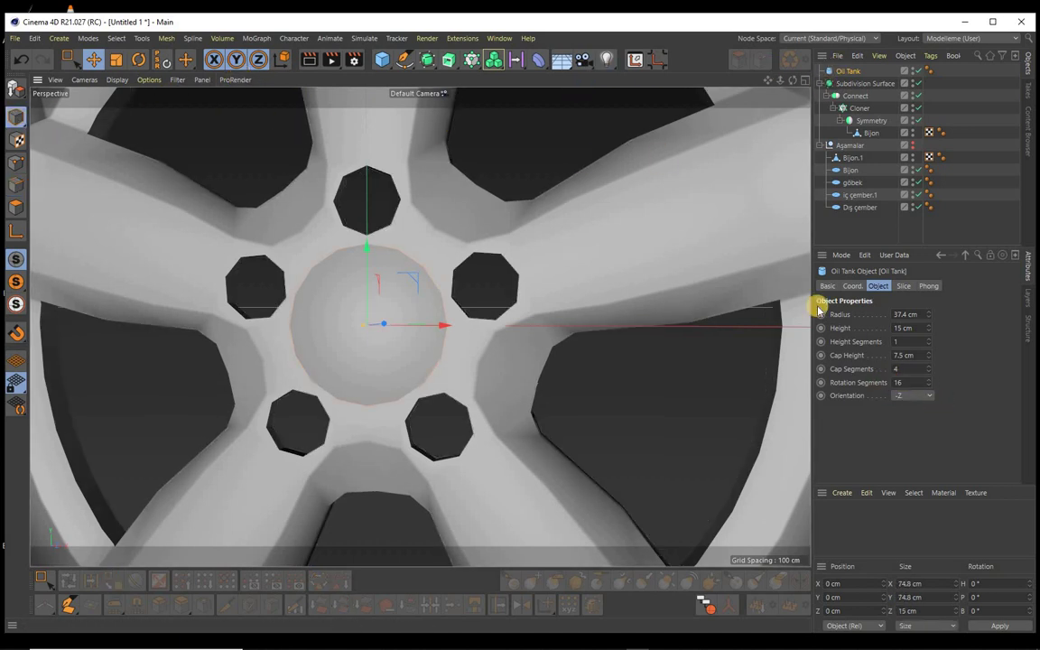
Step: Place the Oil Tank cap under its own Subdivision Surface and reselect the cap
drag(862, 74, 864, 71)
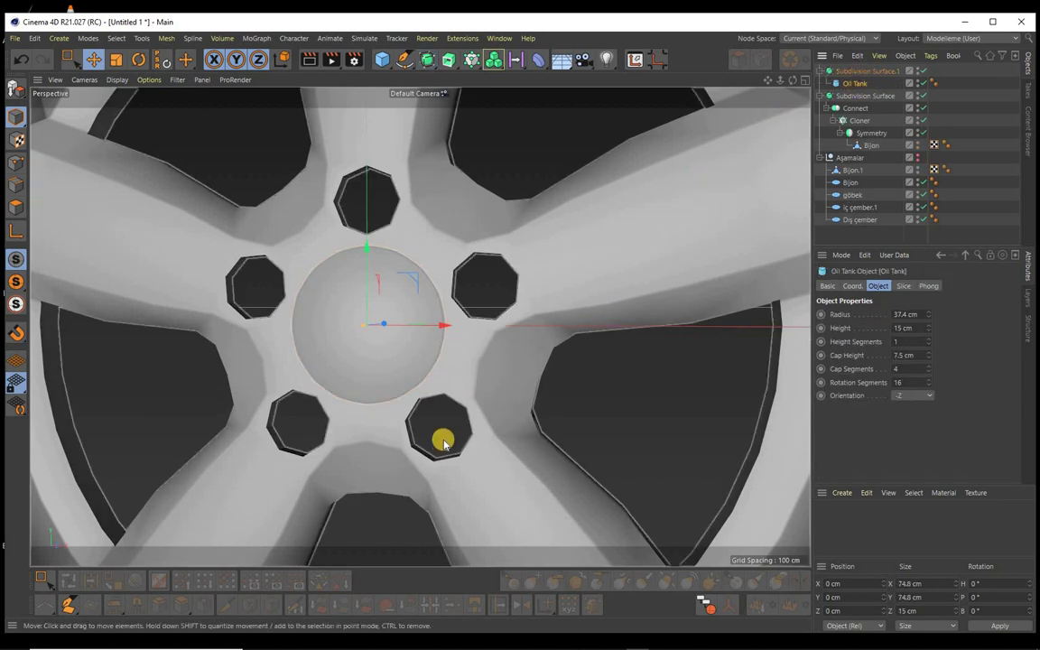
click(691, 422)
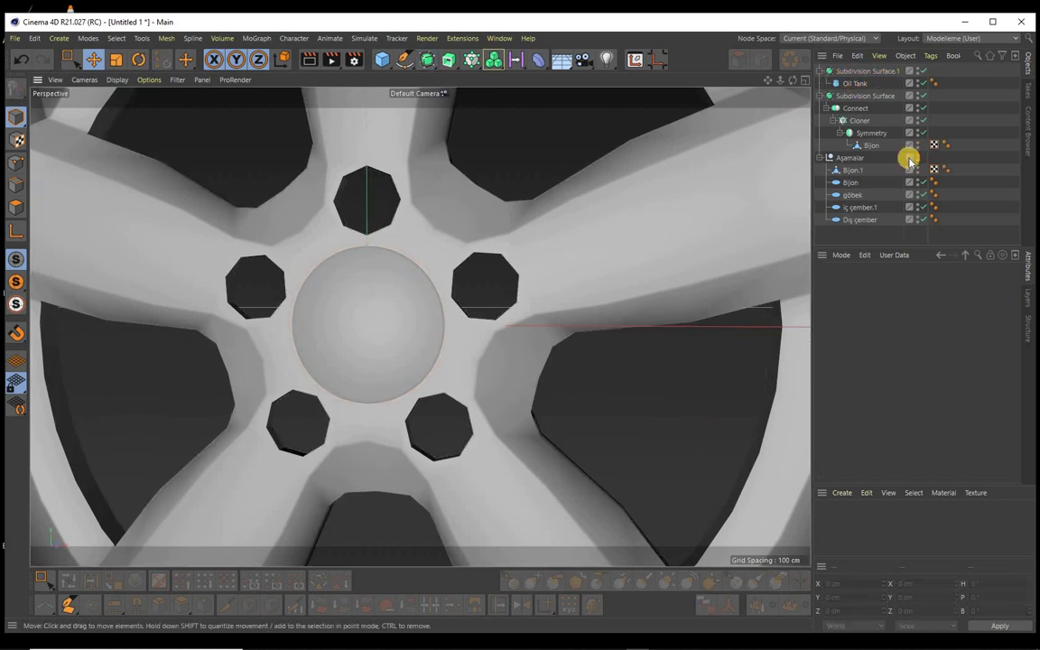
click(853, 84)
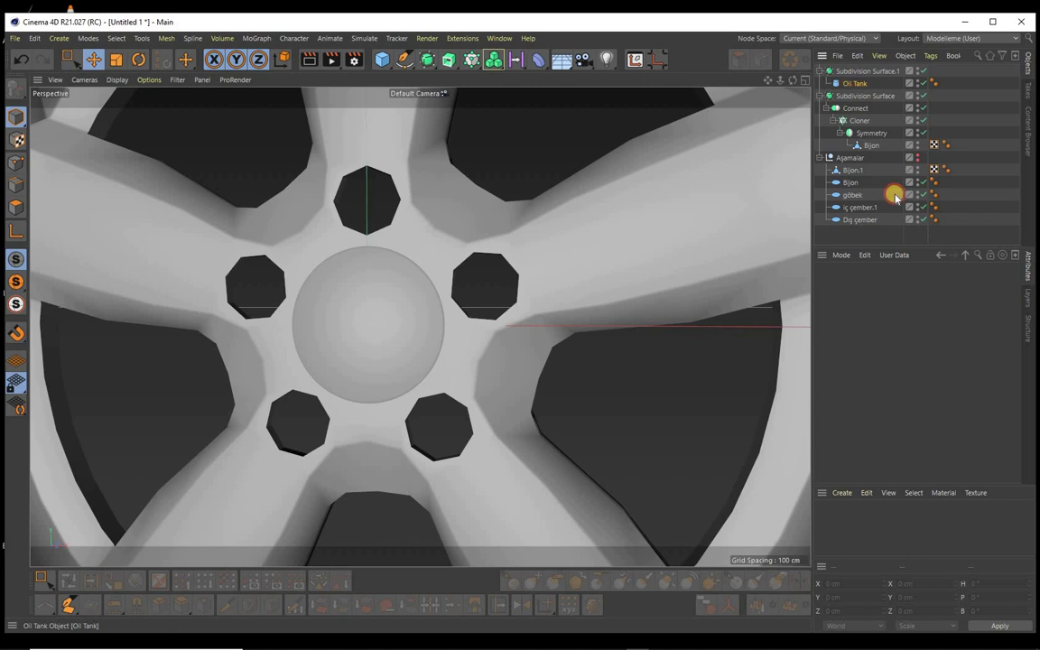
Step: Scale the cap down to 33.361 cm radius and 13.38 cm height, then check a test render
click(114, 57)
drag(555, 214, 522, 235)
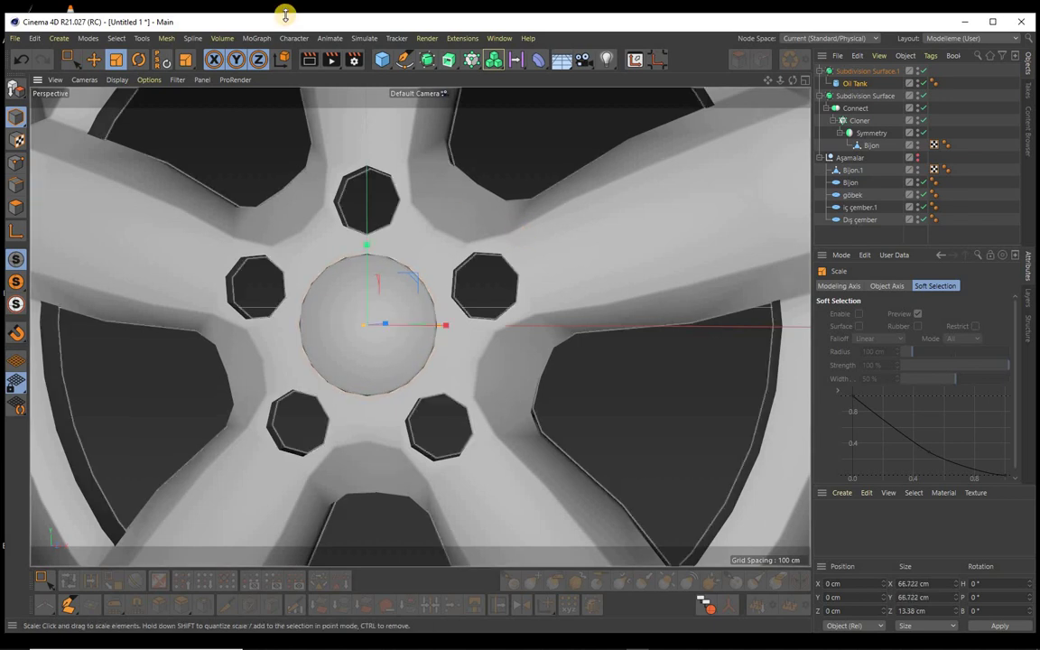
click(331, 60)
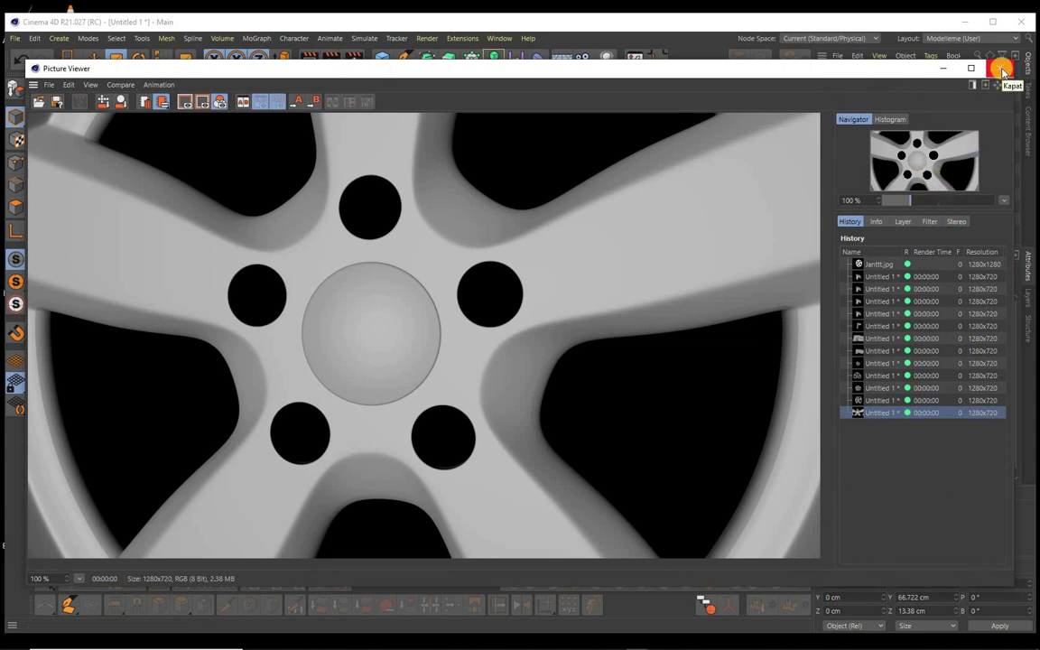
click(1002, 69)
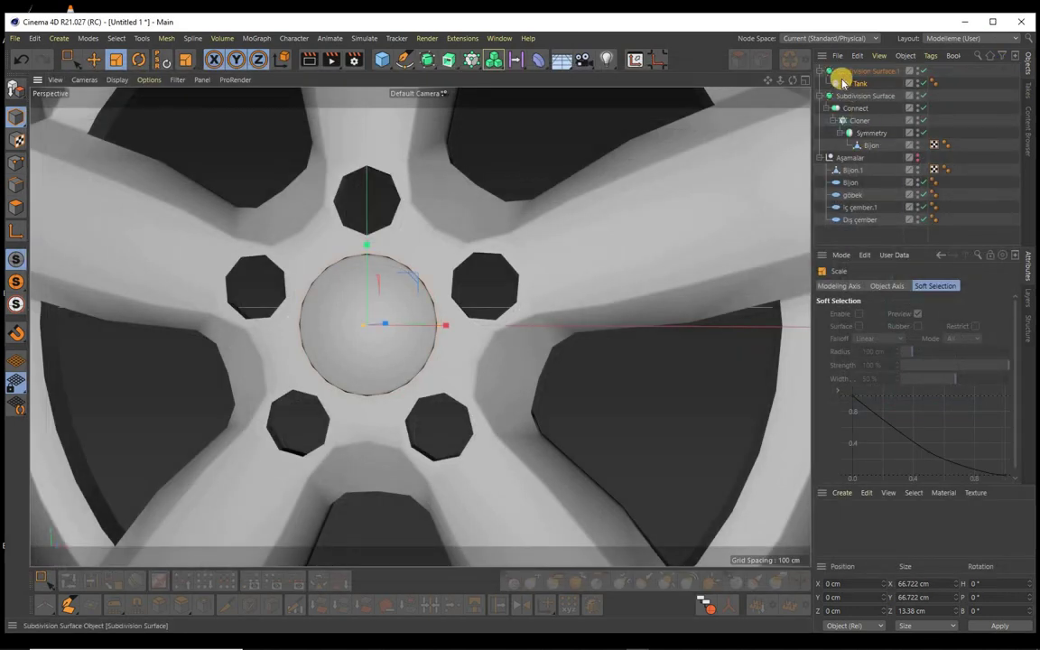
Step: Solo the centre cap and raise its height to 21.38 cm
click(15, 259)
alt+drag(366, 325, 366, 324)
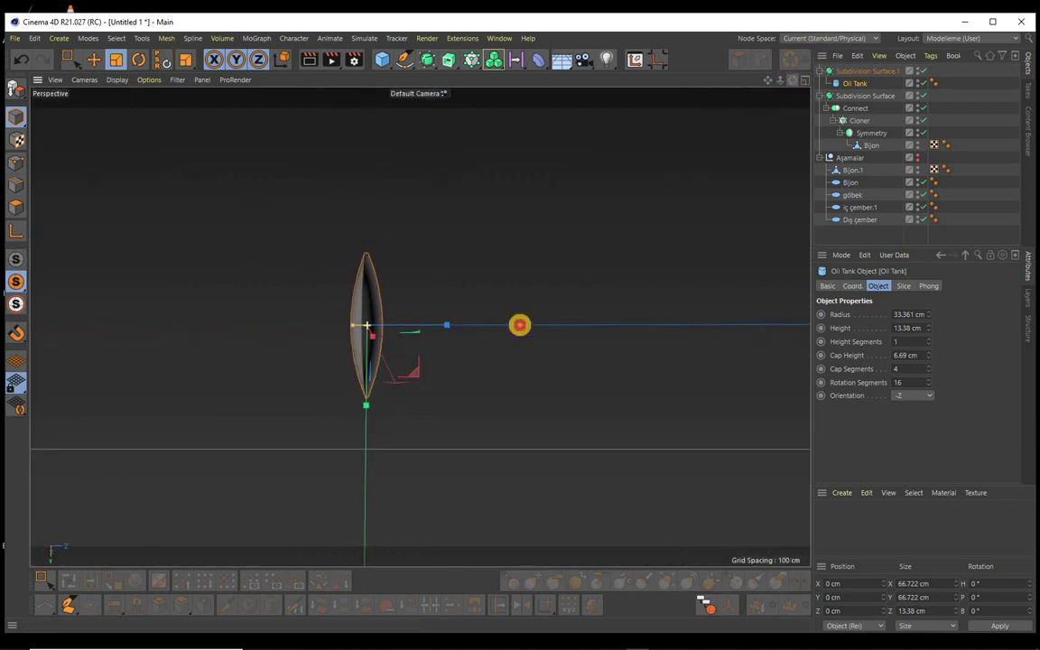
mouse_move(790, 80)
mouse_down()
mouse_move(520, 325)
mouse_move(854, 342)
mouse_up()
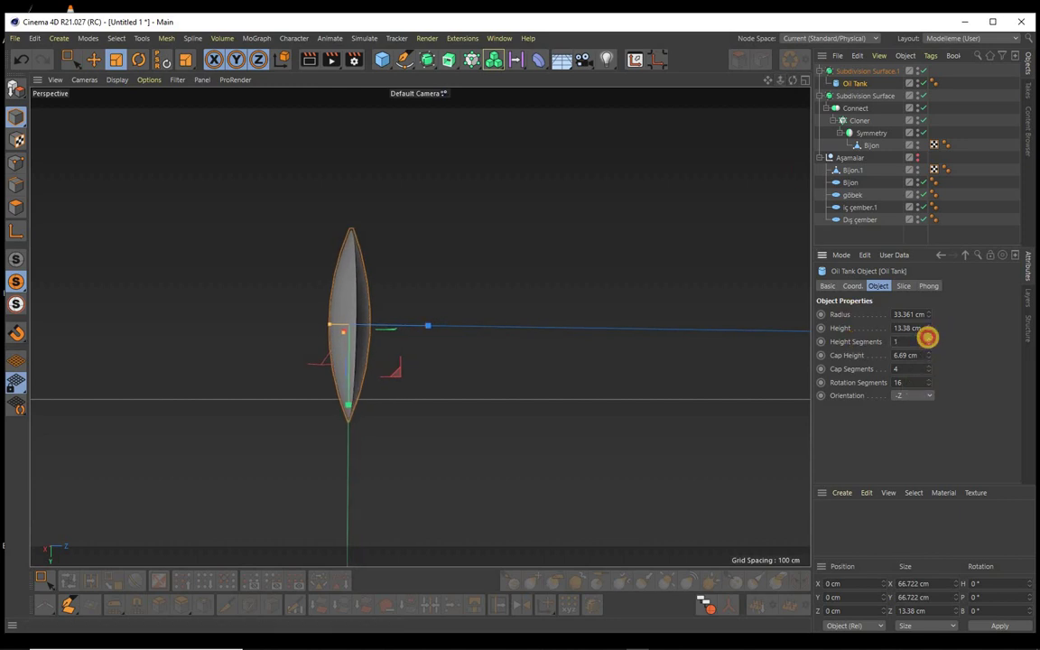
drag(928, 328, 928, 323)
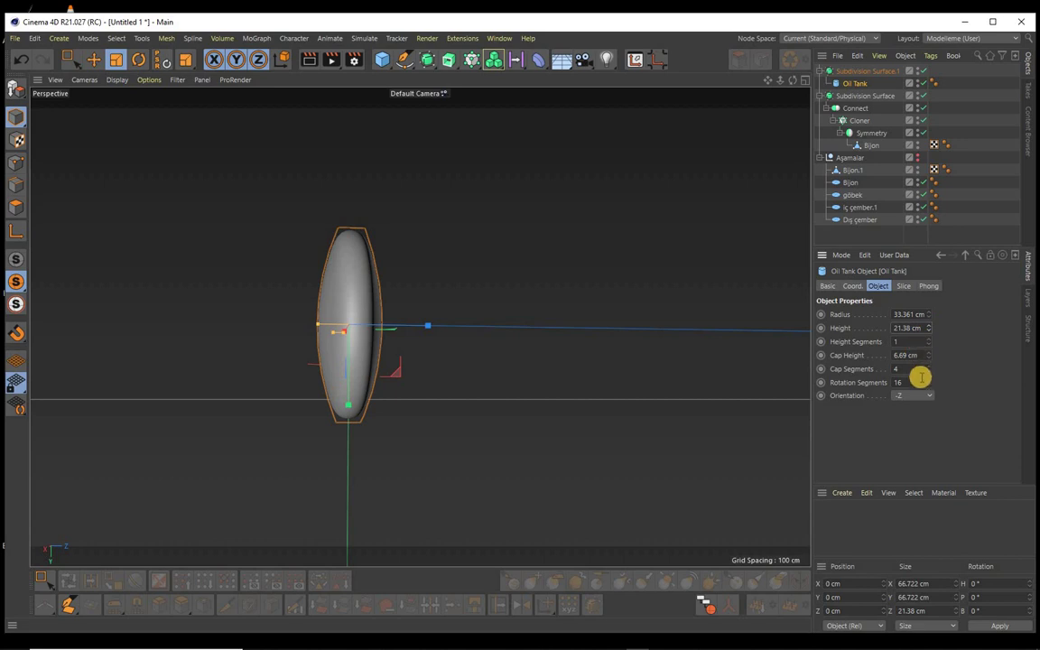
Step: Turn off the cap's subdivision, give it 2 height segments, and display it as wireframe
click(118, 79)
click(133, 110)
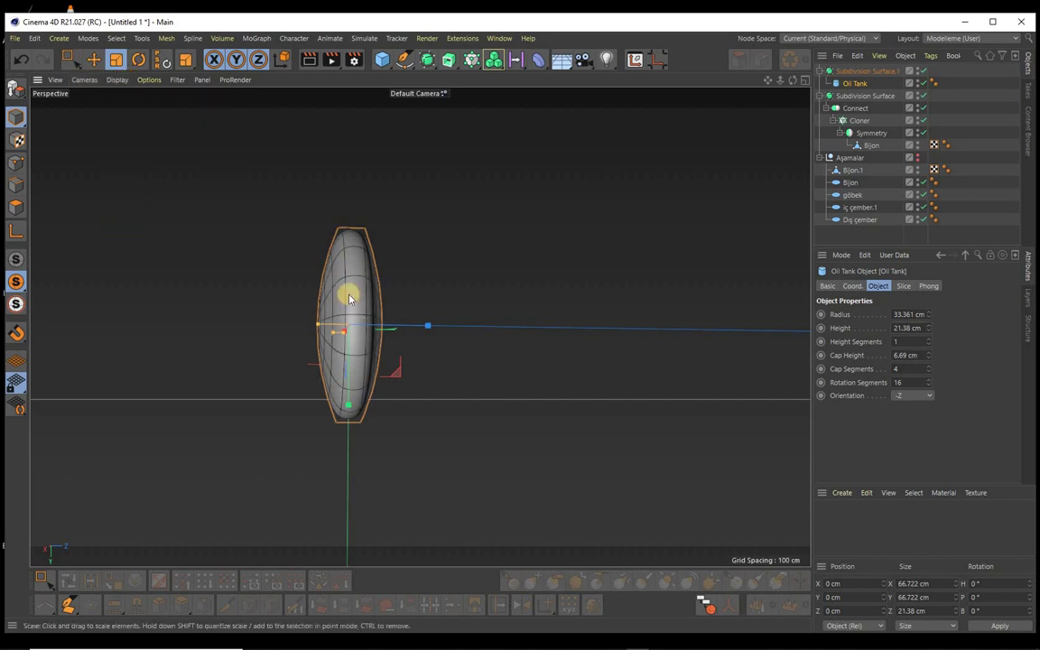
click(922, 71)
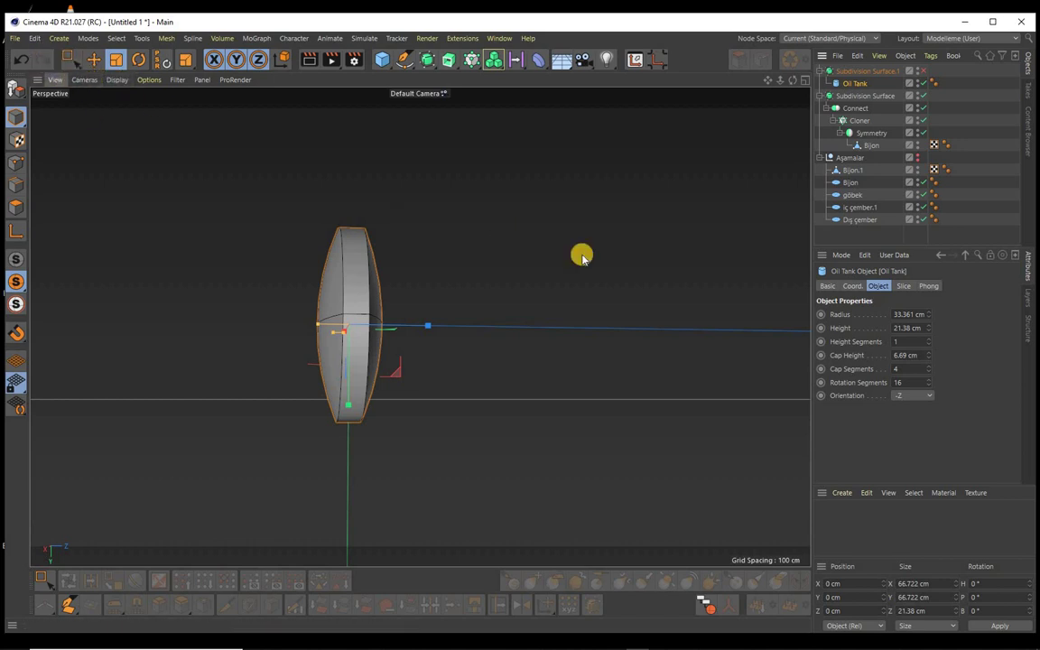
click(928, 338)
click(117, 79)
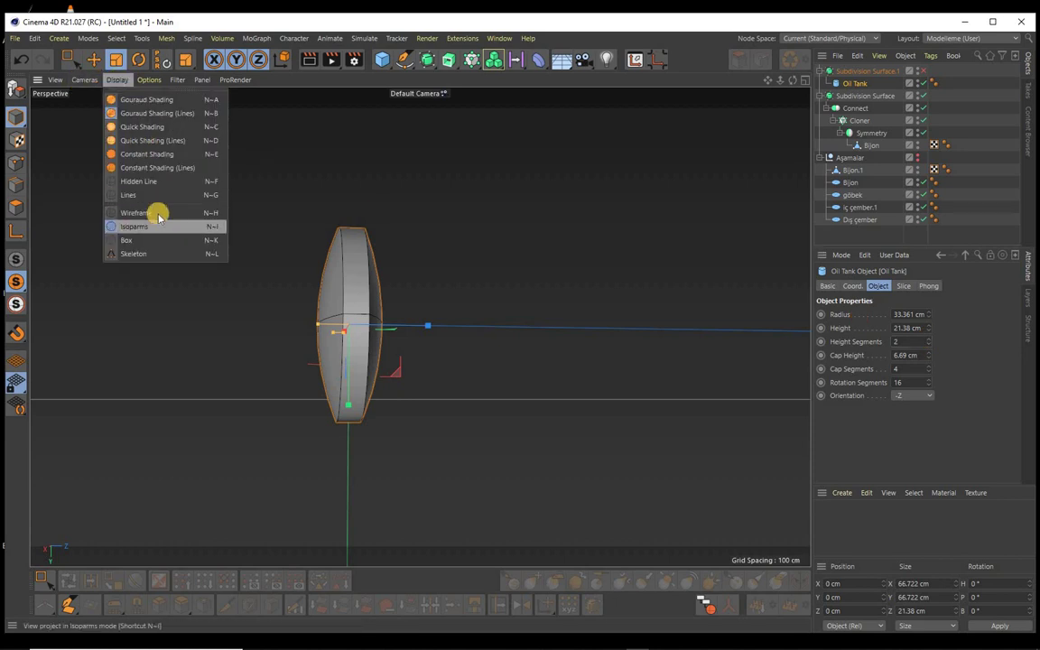
click(158, 213)
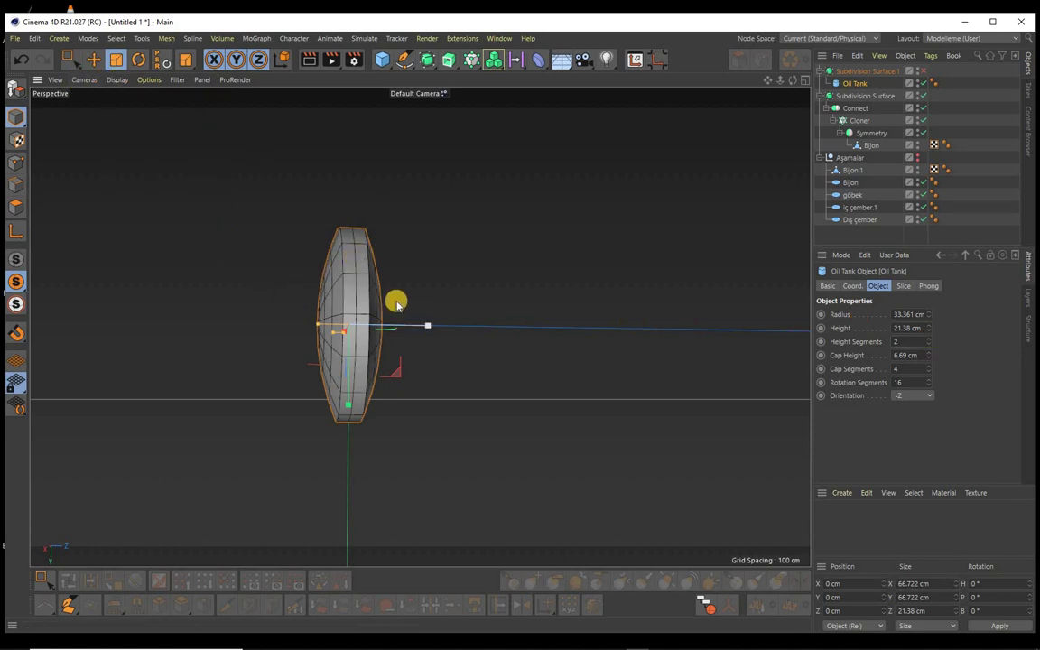
alt+drag(471, 293, 519, 325)
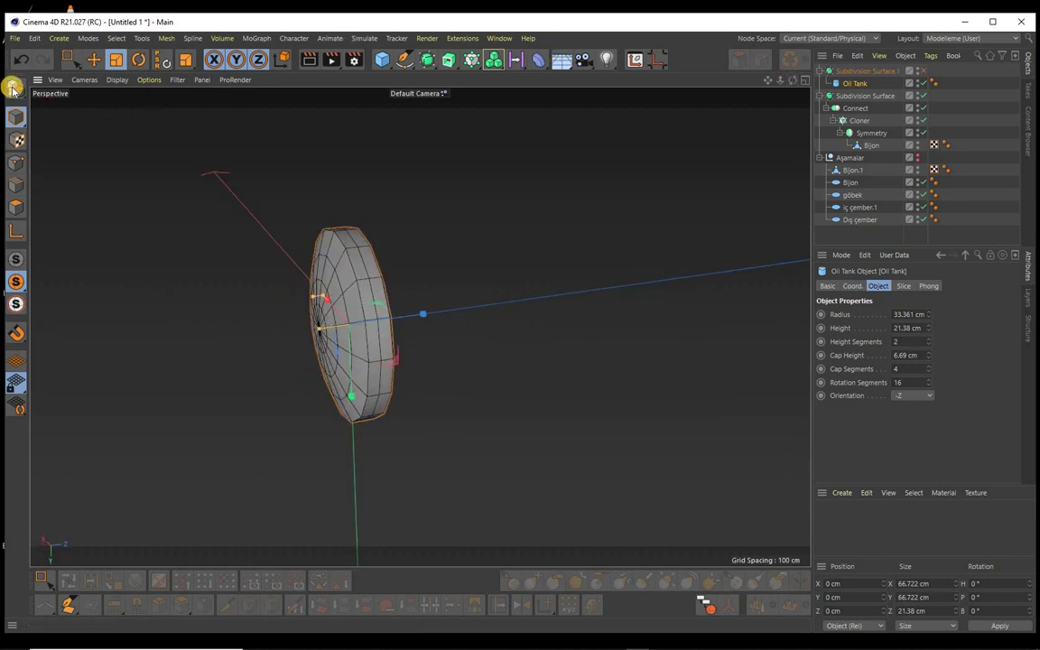
Step: Make the Oil Tank an editable mesh and select an edge loop around the disc
click(12, 88)
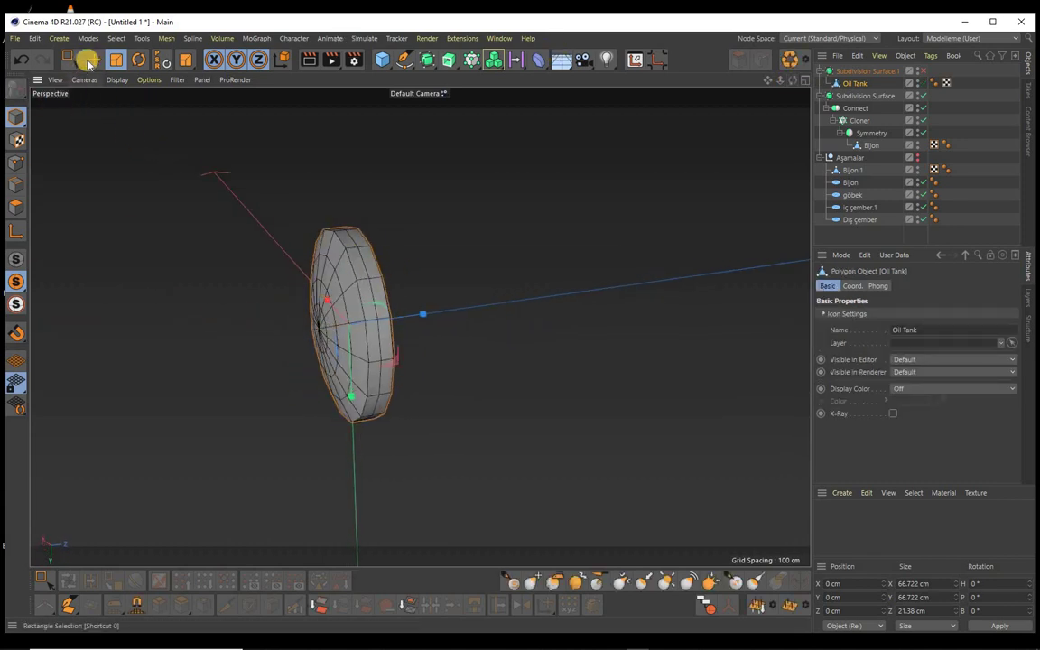
key(e)
click(16, 185)
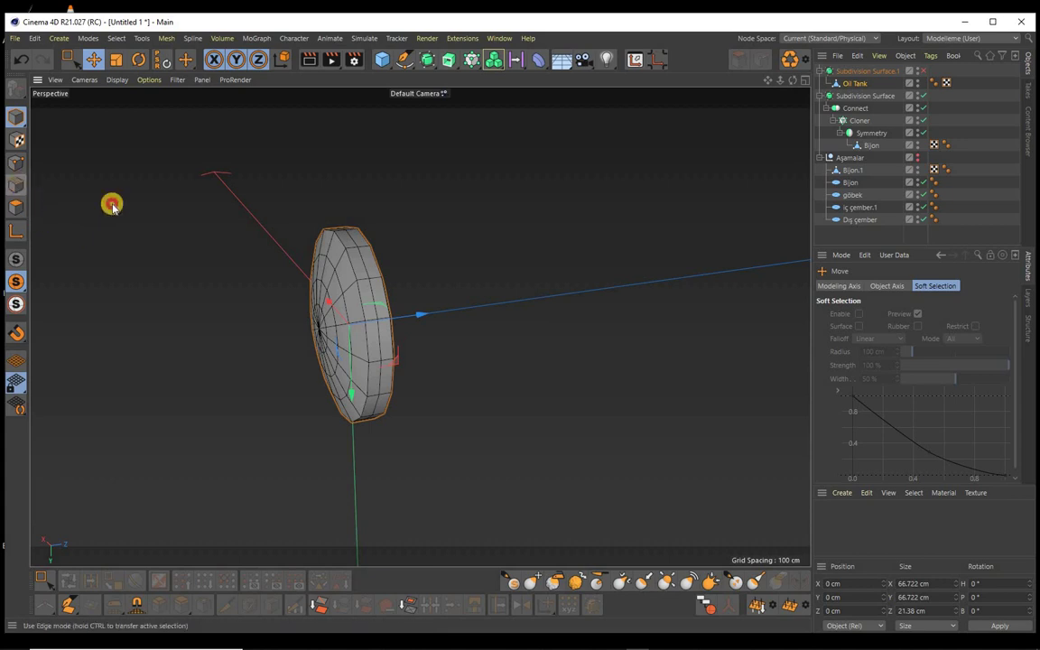
double_click(362, 265)
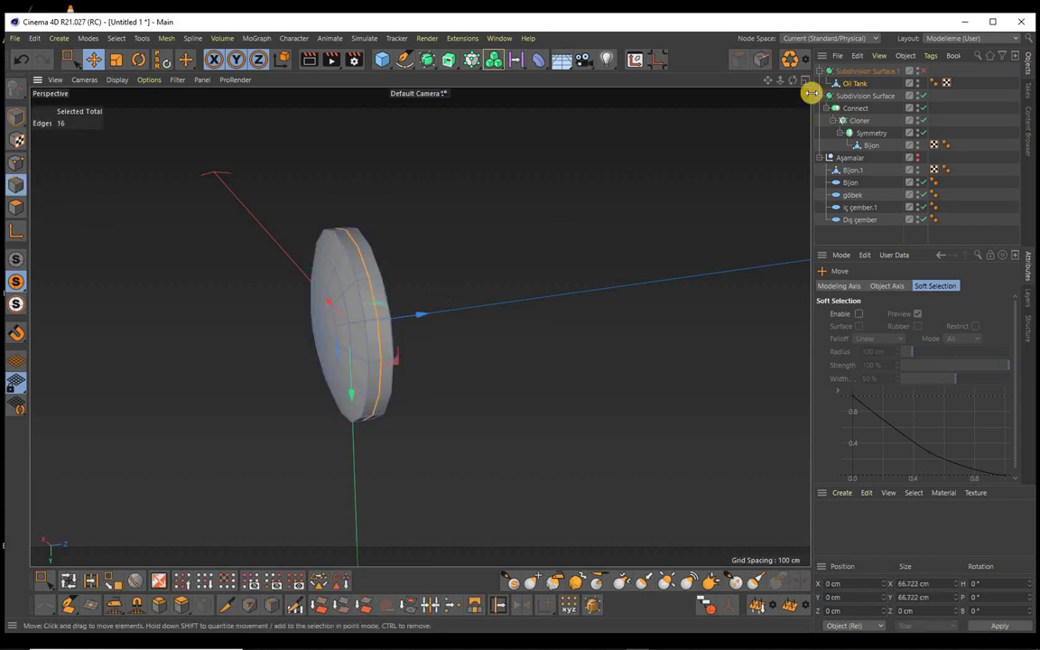
alt+drag(513, 324, 520, 322)
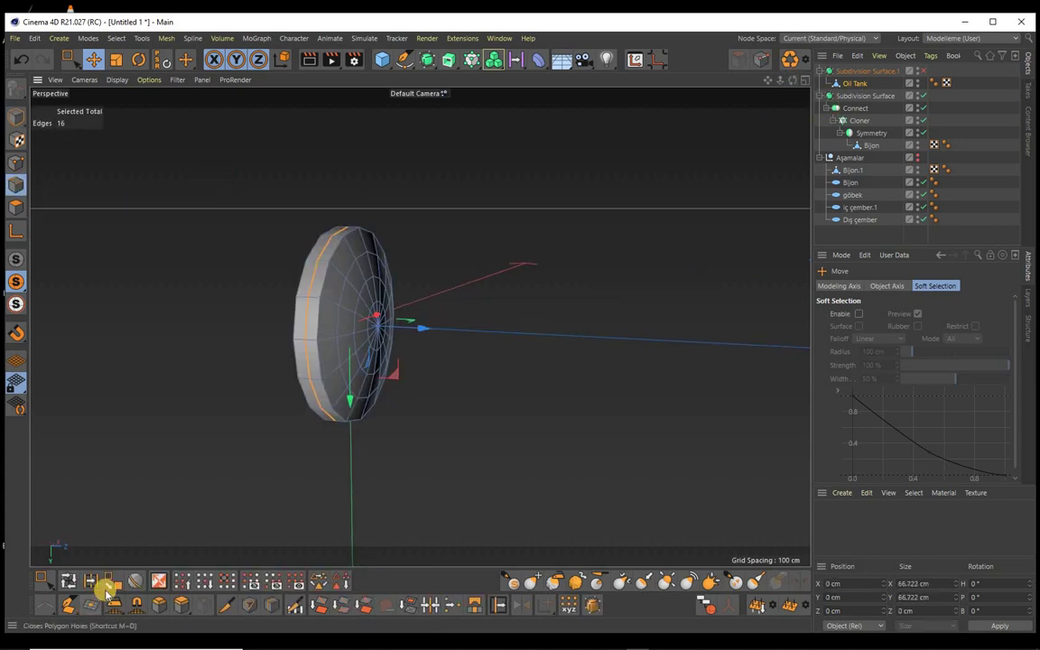
Step: Fill-select the disc's front face polygons and delete them, leaving an open ring
click(345, 328)
click(559, 357)
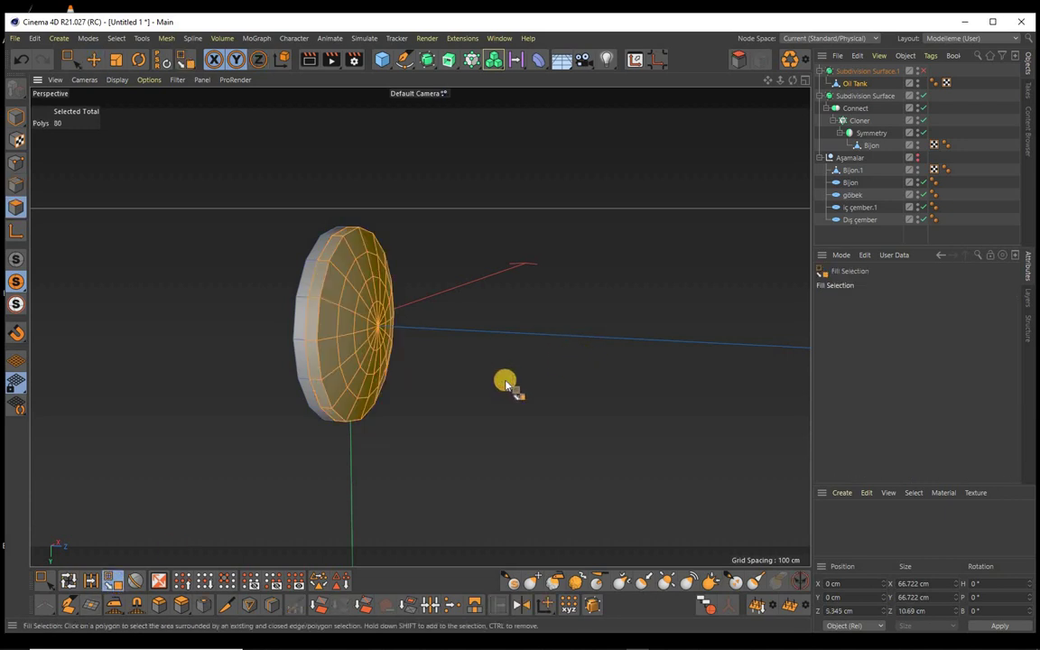
click(115, 39)
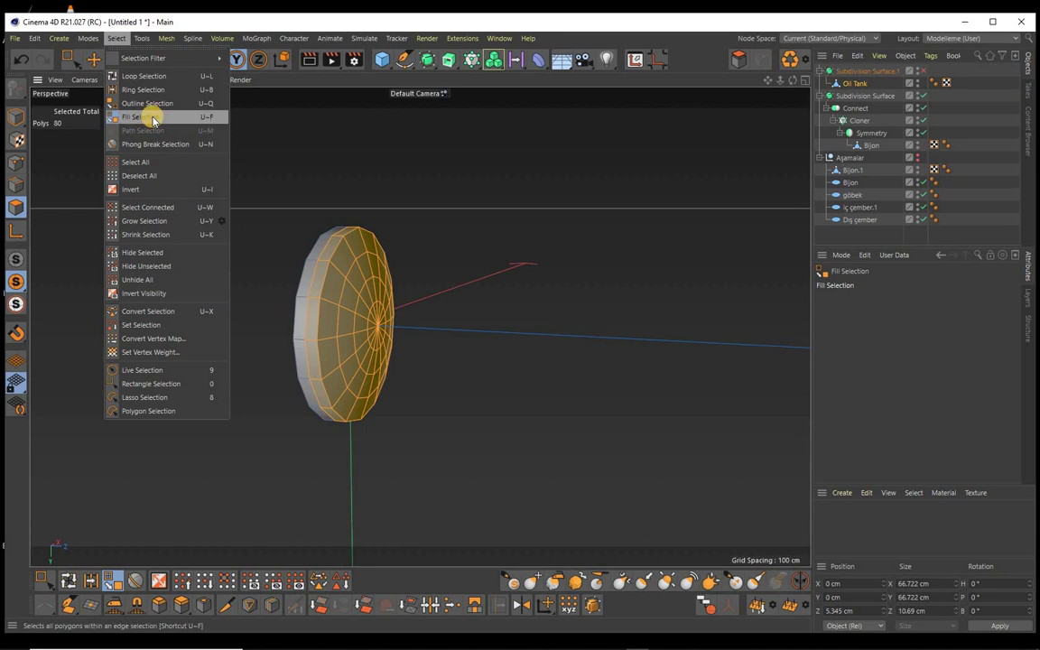
click(793, 81)
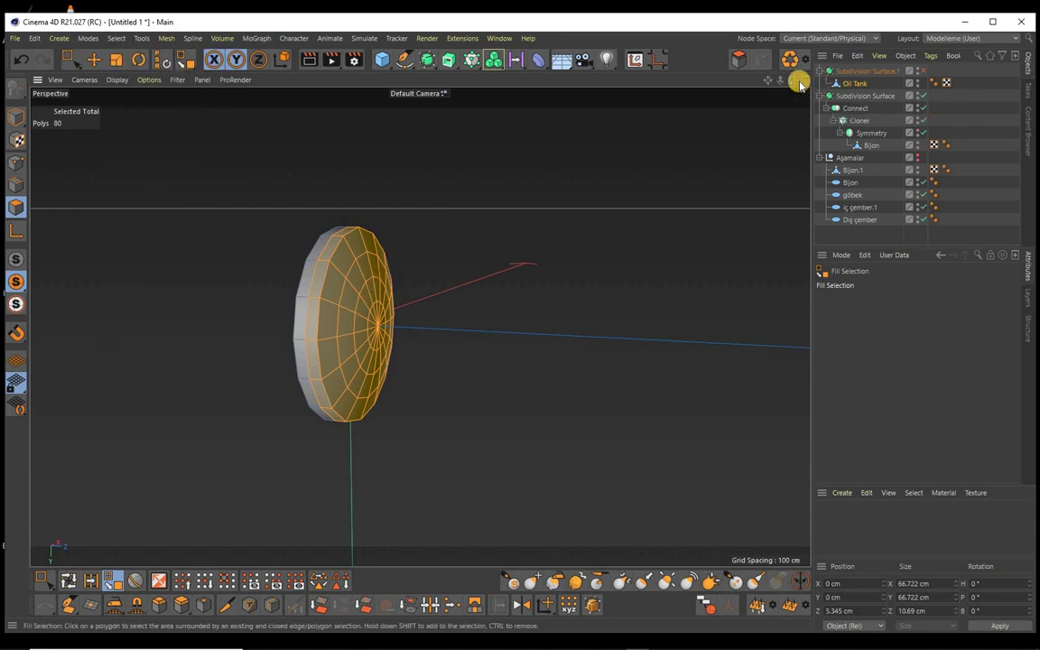
alt+drag(521, 326, 202, 81)
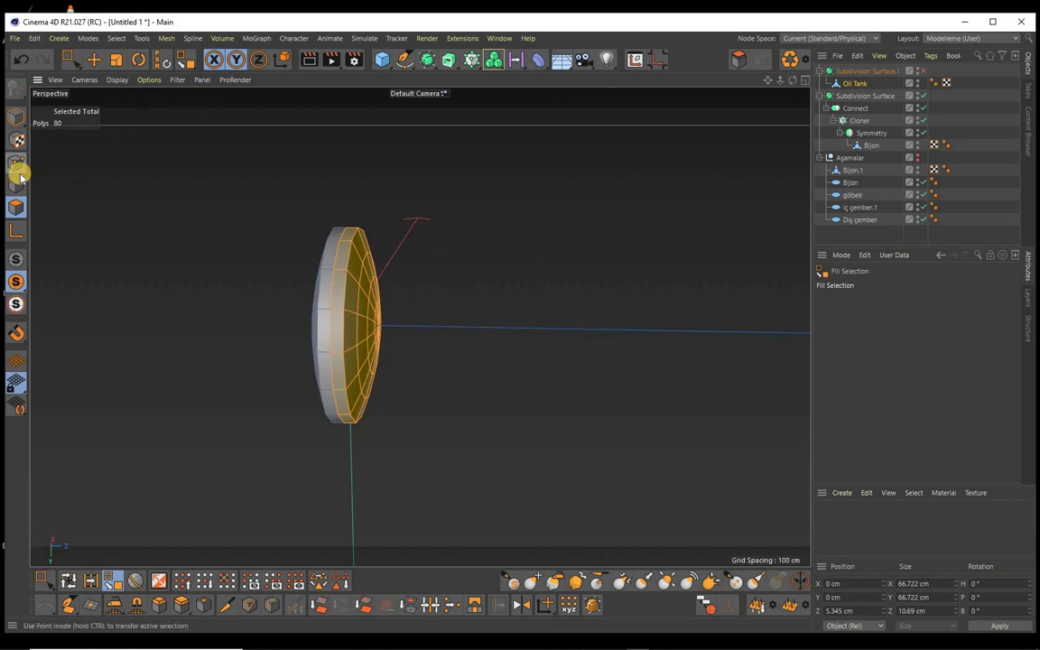
key(Return)
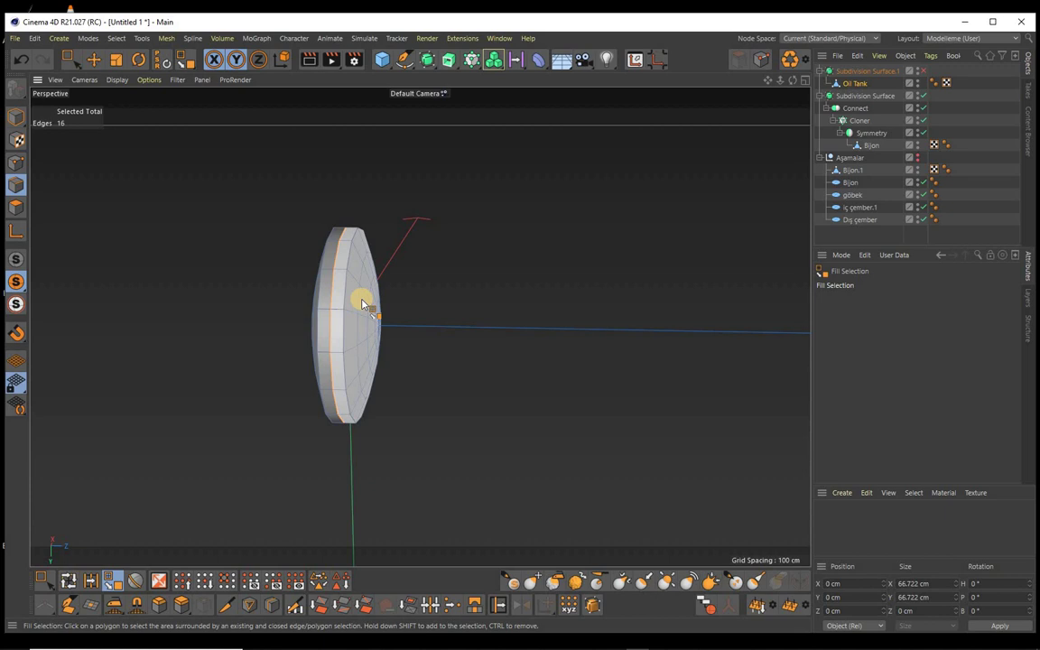
click(361, 303)
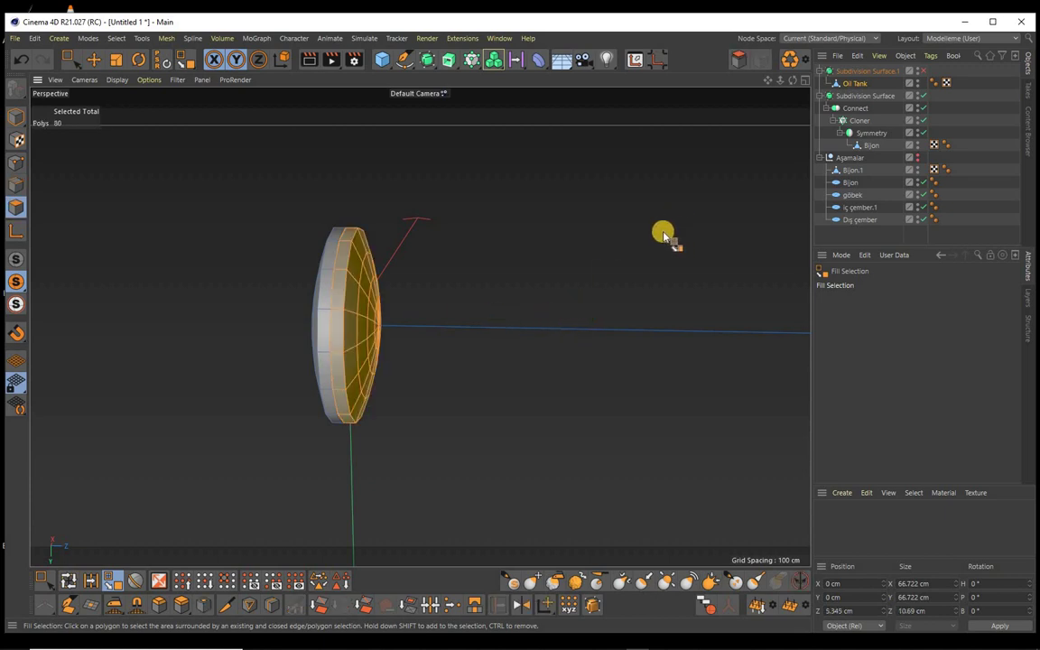
key(Delete)
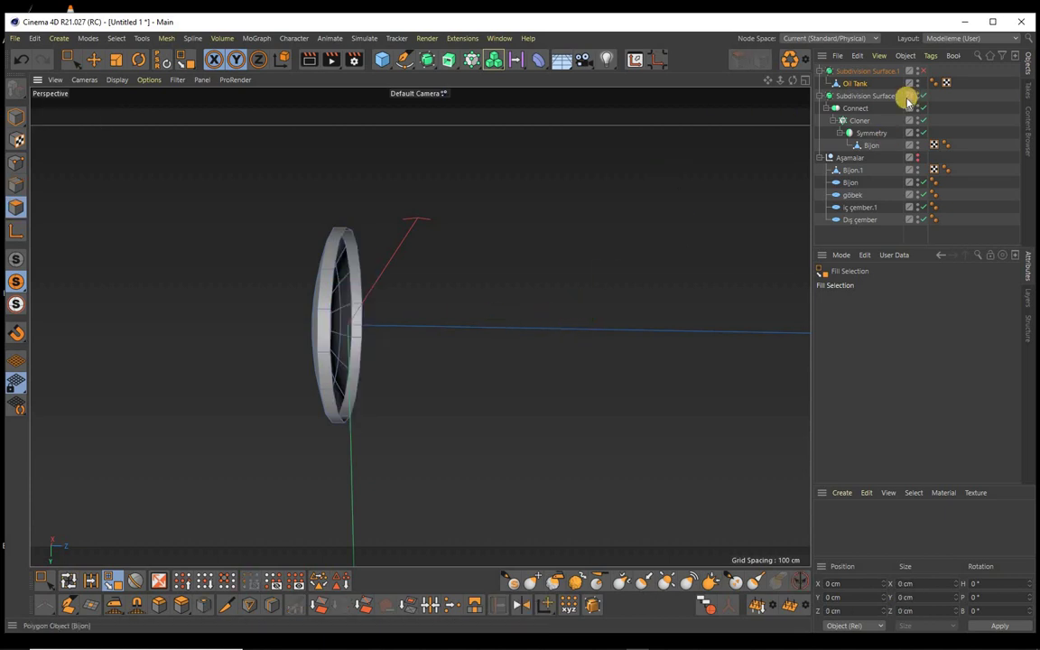
Step: Show the whole wheel again and box-select the hub disc's polygons
click(15, 260)
scroll(763, 109, up, 5)
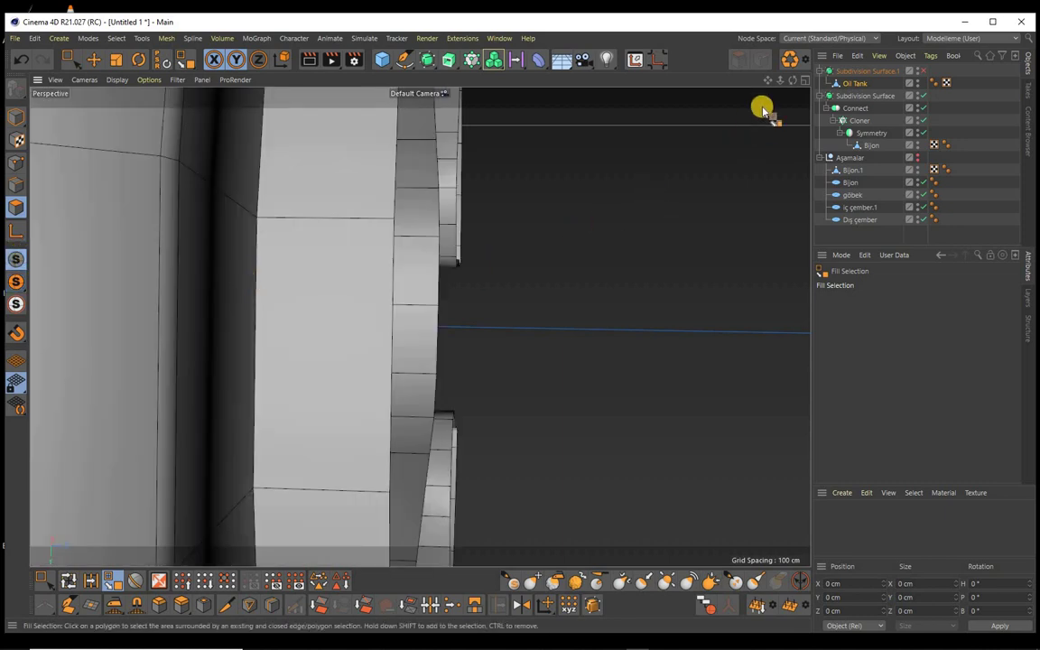
drag(780, 84, 519, 325)
mouse_move(795, 82)
mouse_down()
mouse_move(520, 325)
mouse_move(223, 111)
mouse_up()
click(70, 59)
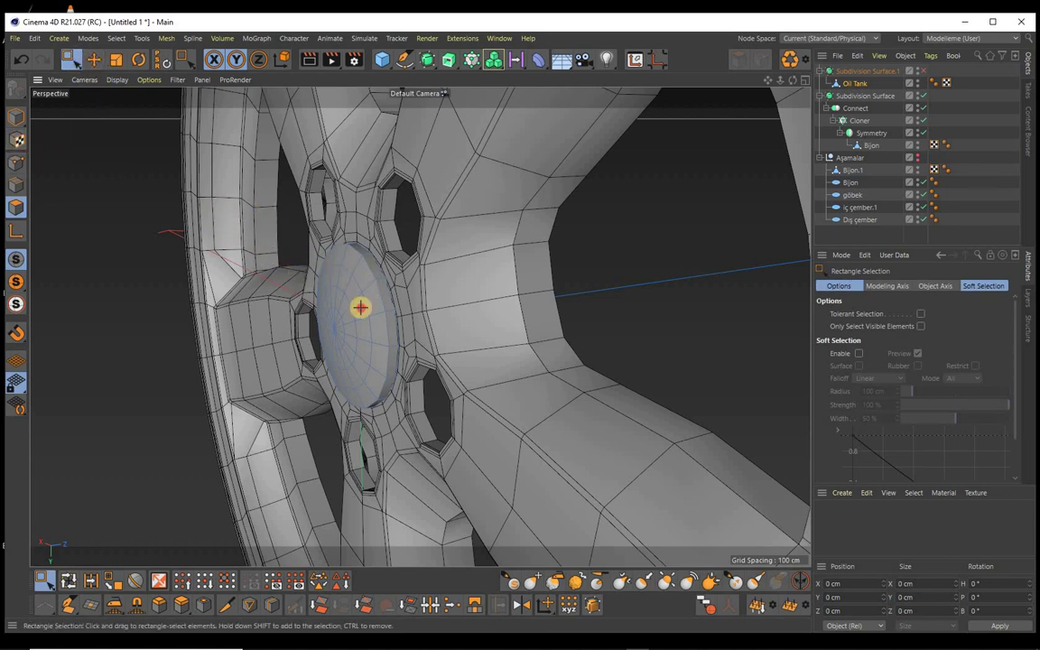
drag(249, 192, 434, 435)
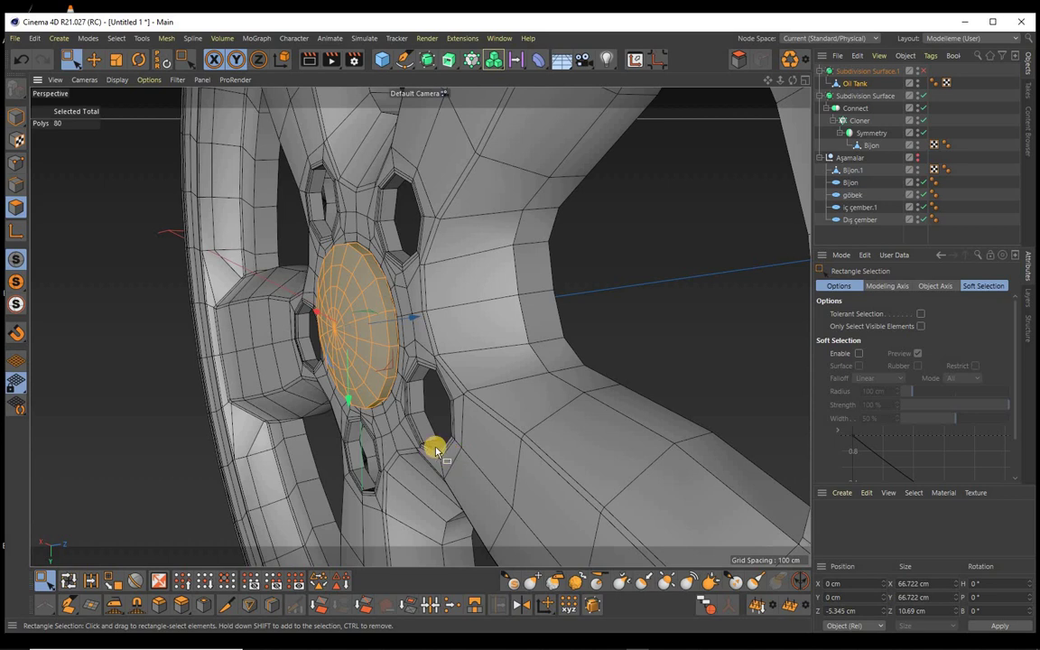
Step: Push the disc polygons about 3.85 cm along Z, to −1.495 cm, and solo them
click(94, 58)
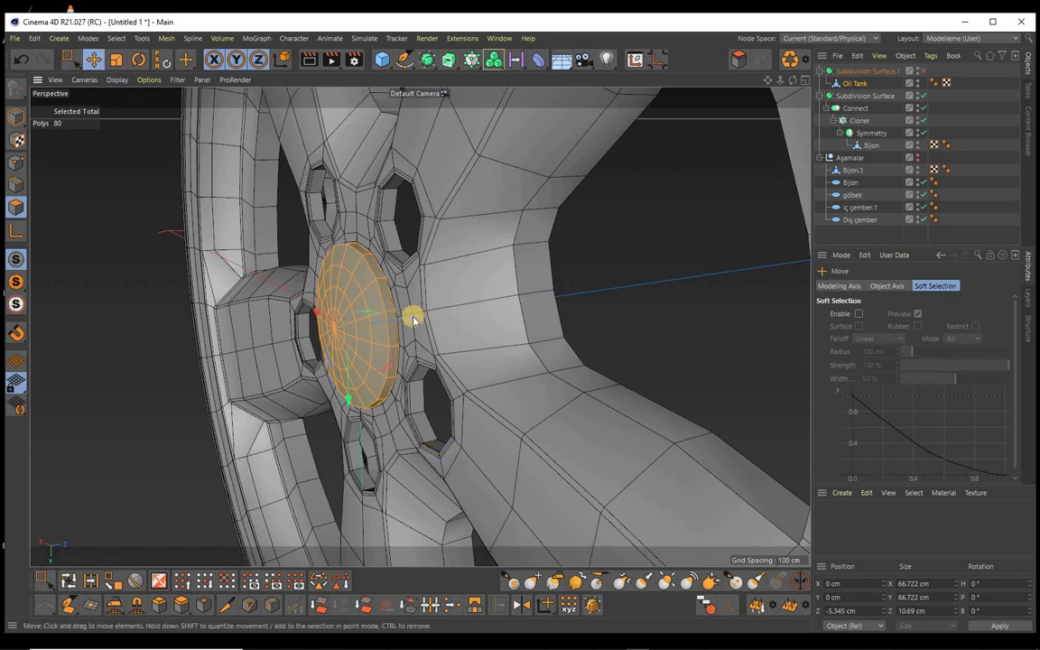
drag(414, 320, 422, 316)
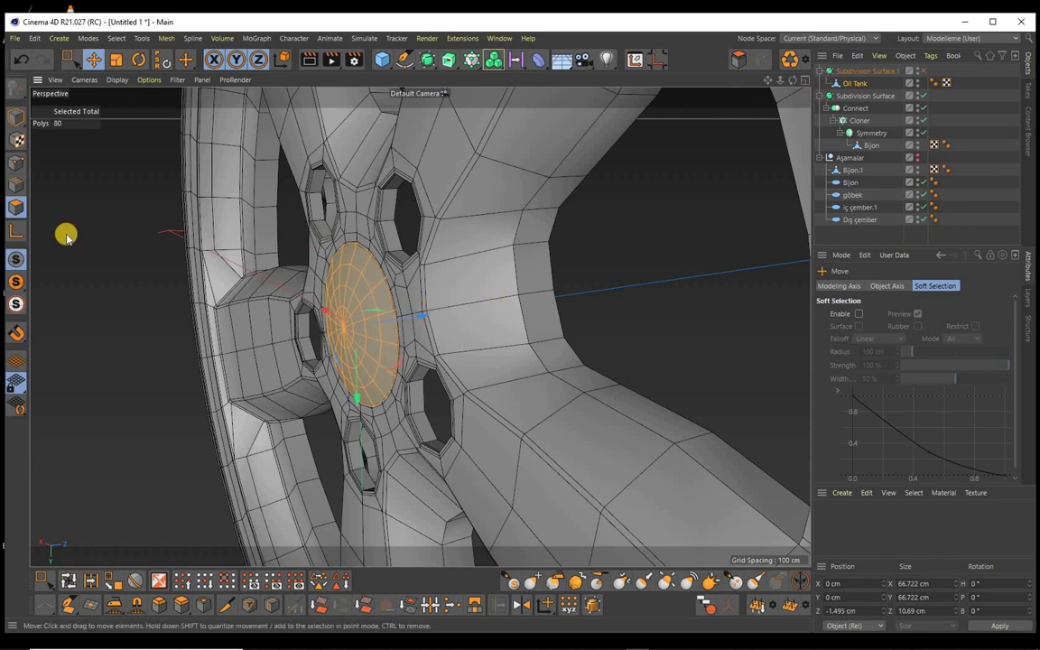
click(15, 281)
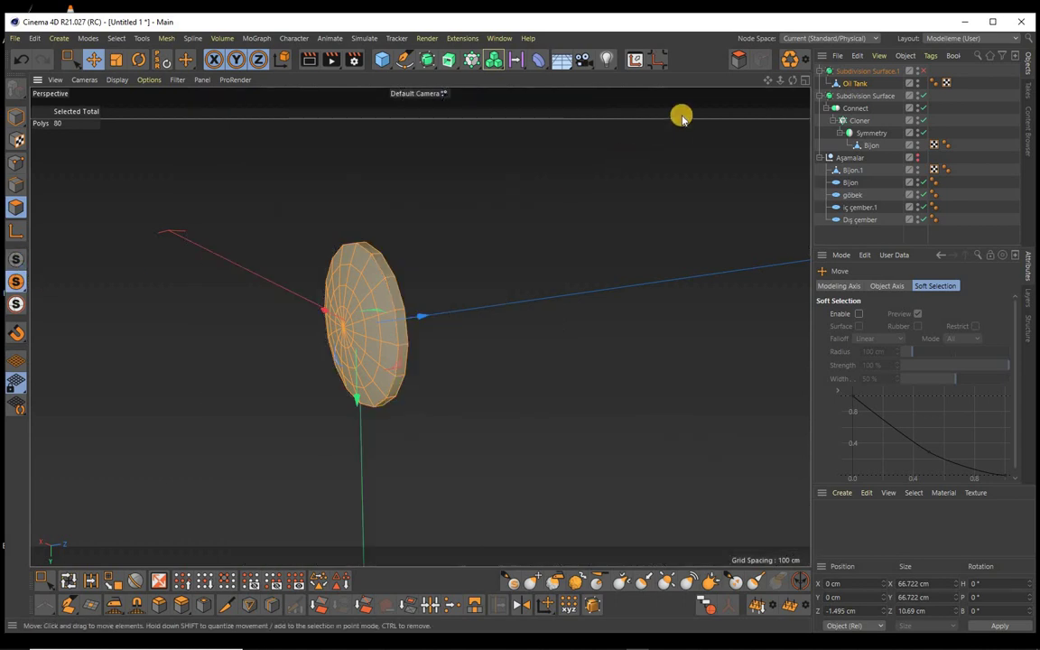
alt+drag(523, 322, 513, 284)
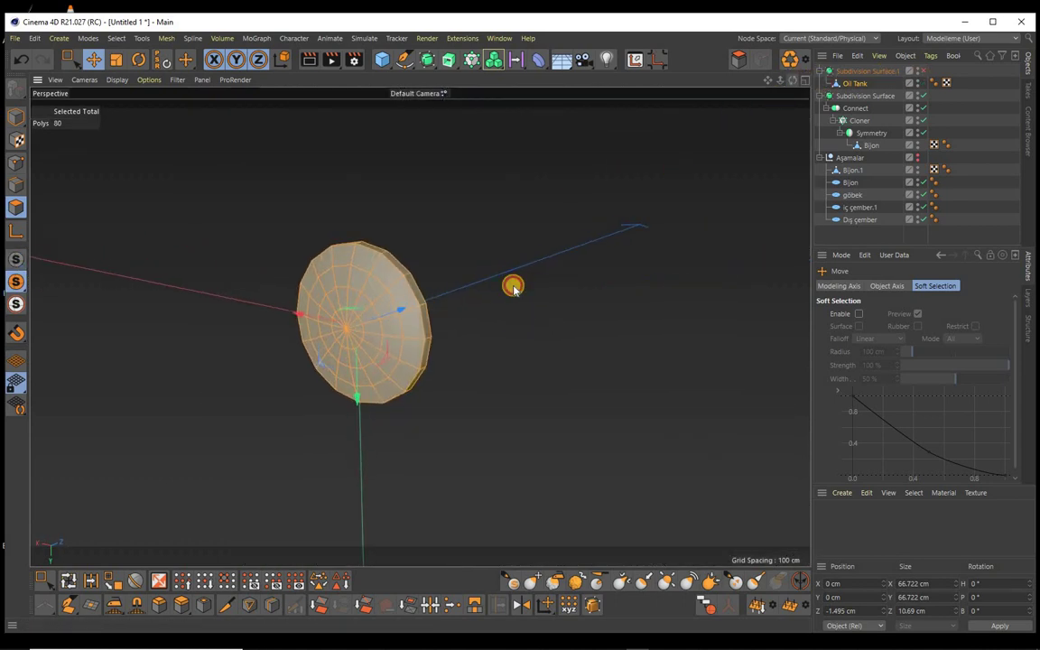
Step: Apply a 1 cm solid bevel to the cap's front rim edge loop
click(16, 184)
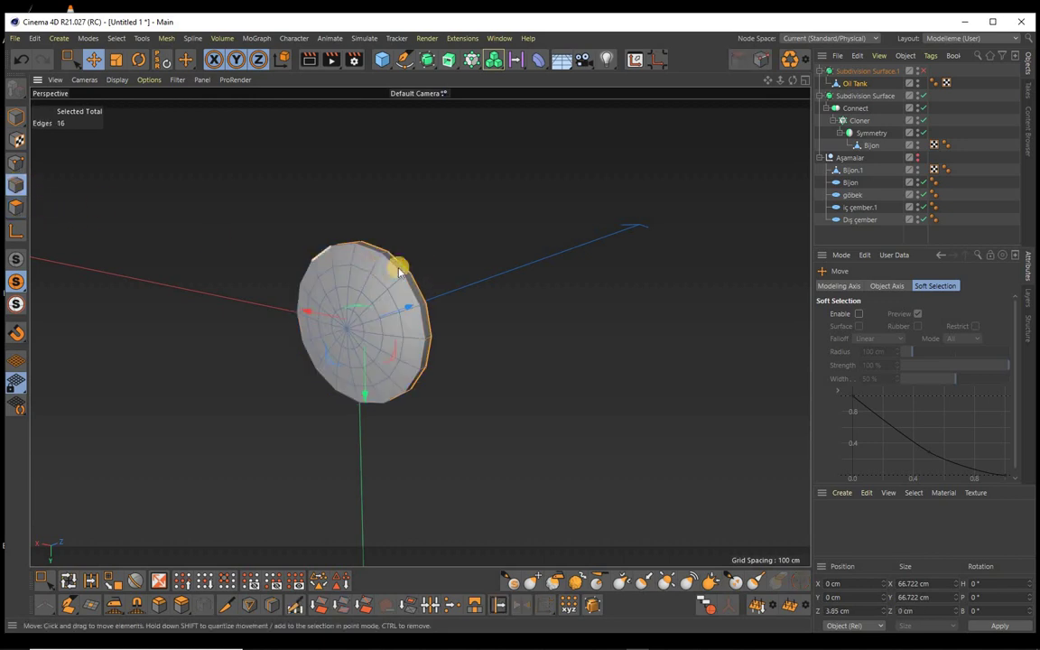
double_click(387, 264)
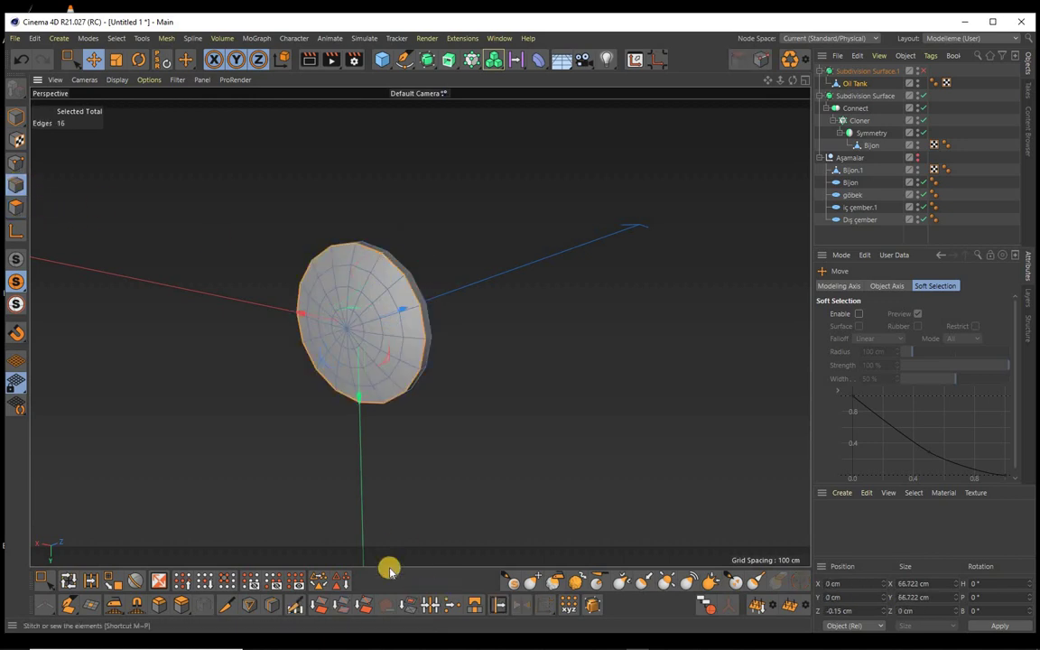
click(159, 607)
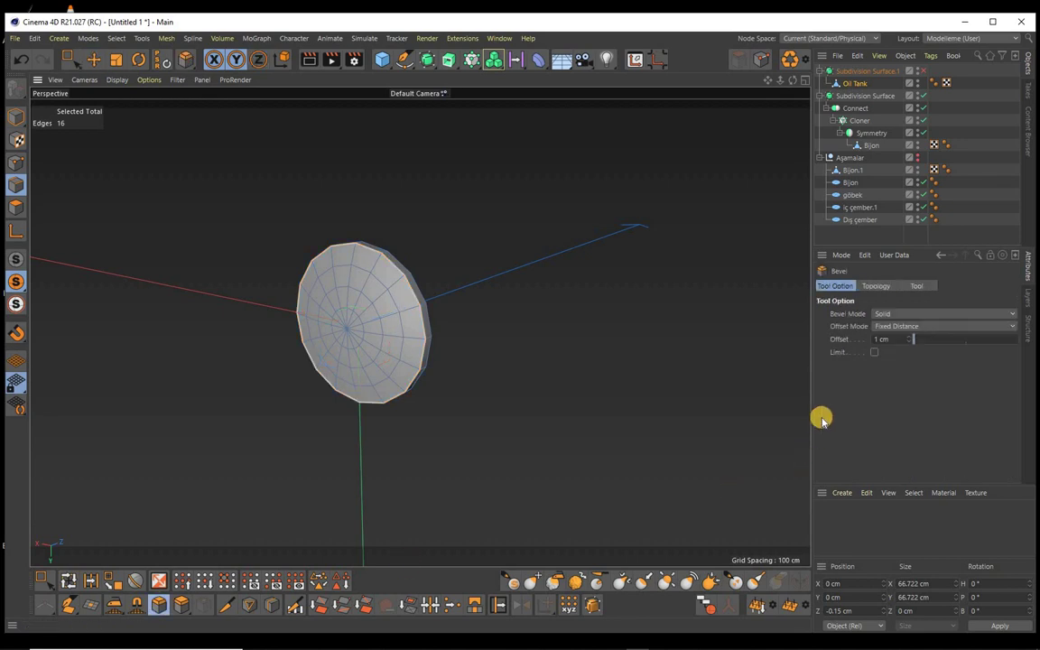
click(916, 286)
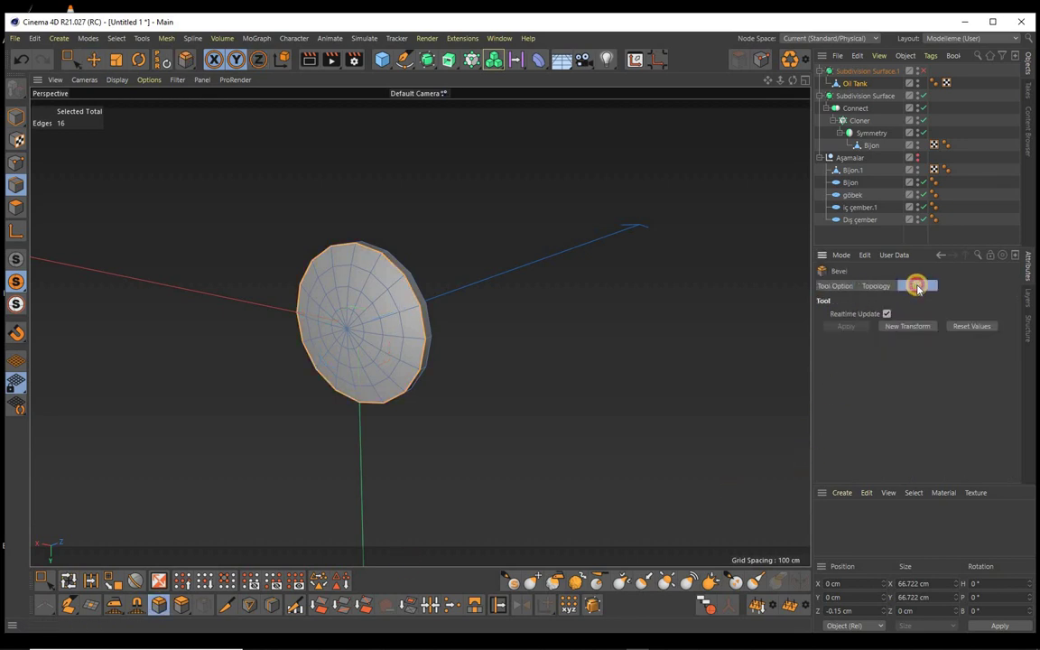
click(904, 331)
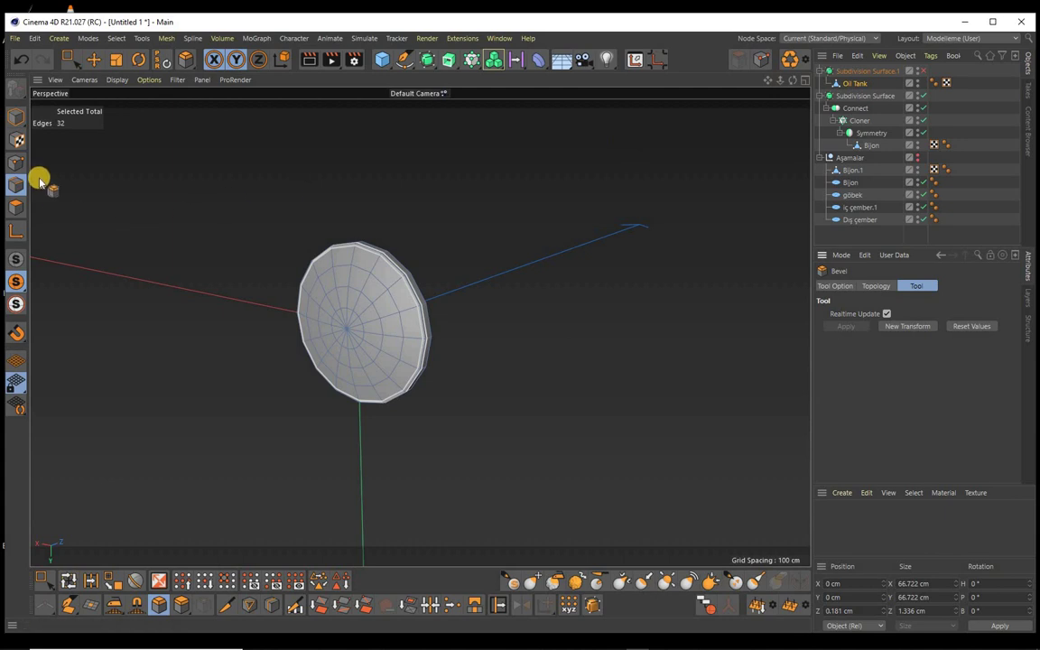
Step: Turn off solo and view the whole wheel from the front
click(20, 260)
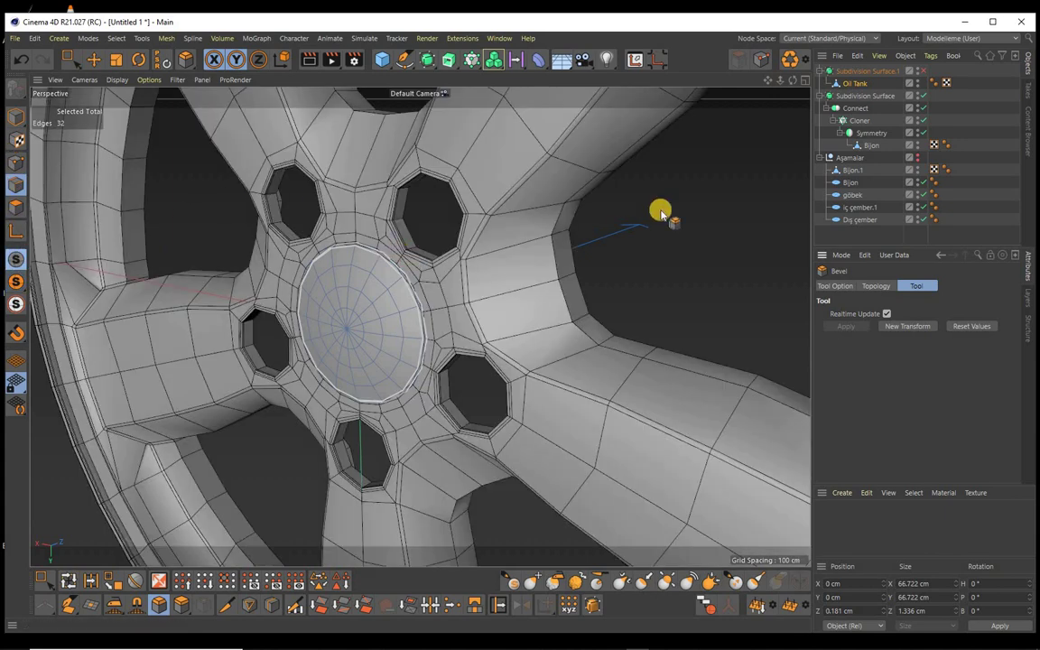
alt+drag(520, 325, 520, 325)
scroll(520, 324, up, 2)
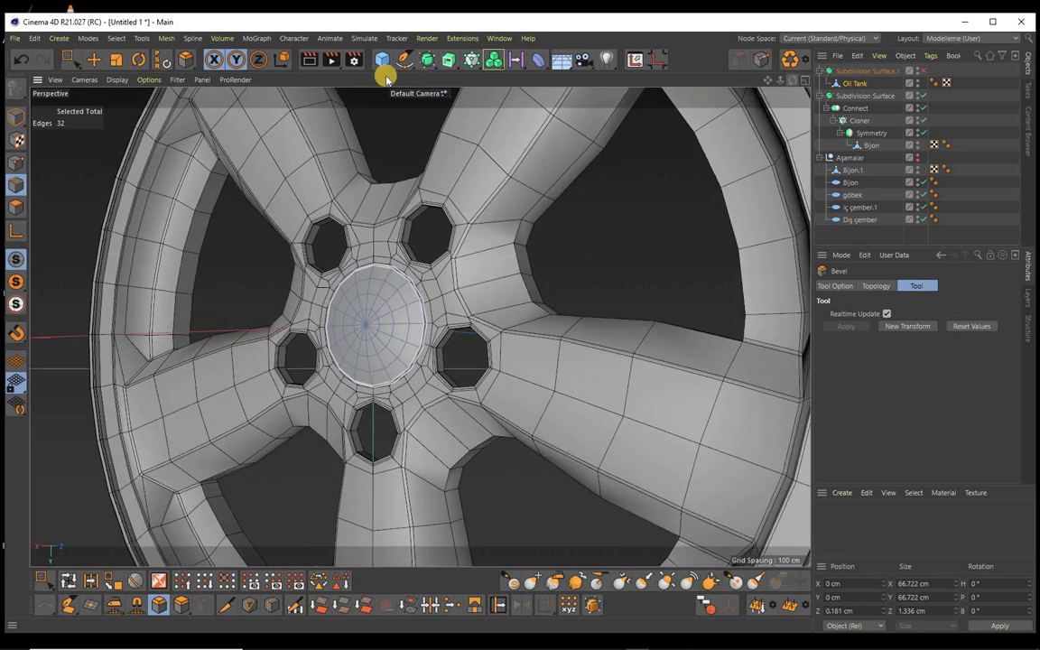
click(332, 60)
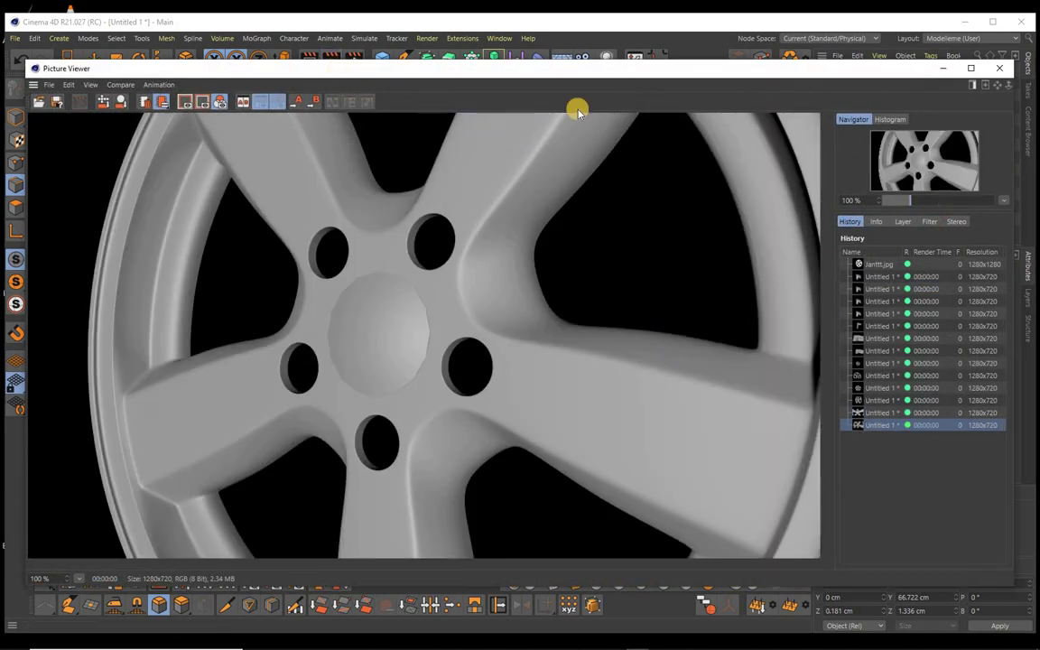
click(999, 72)
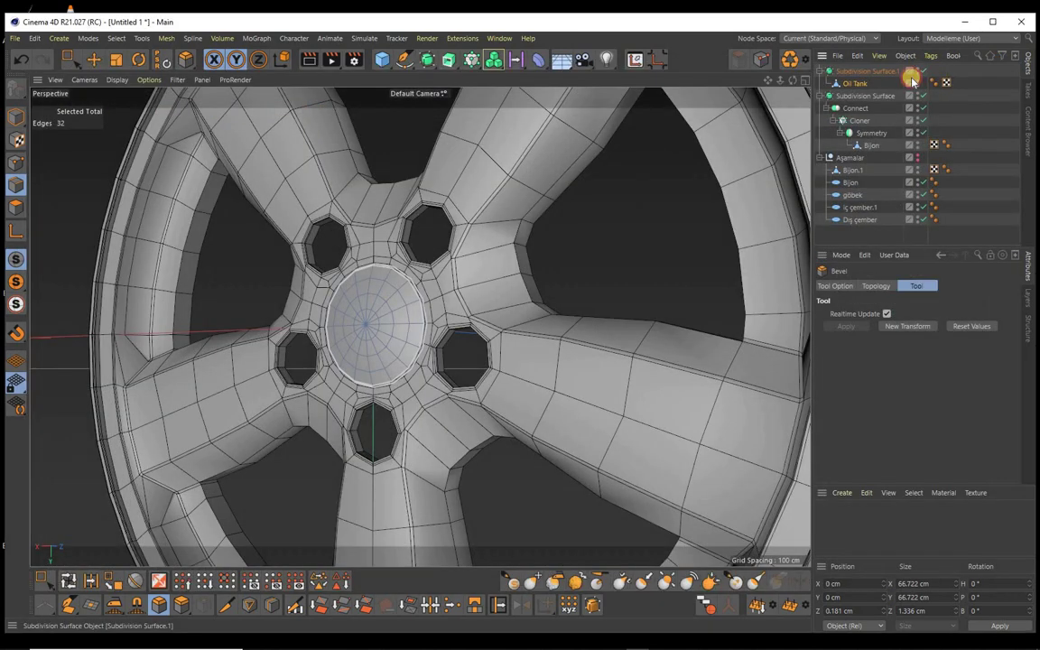
click(331, 60)
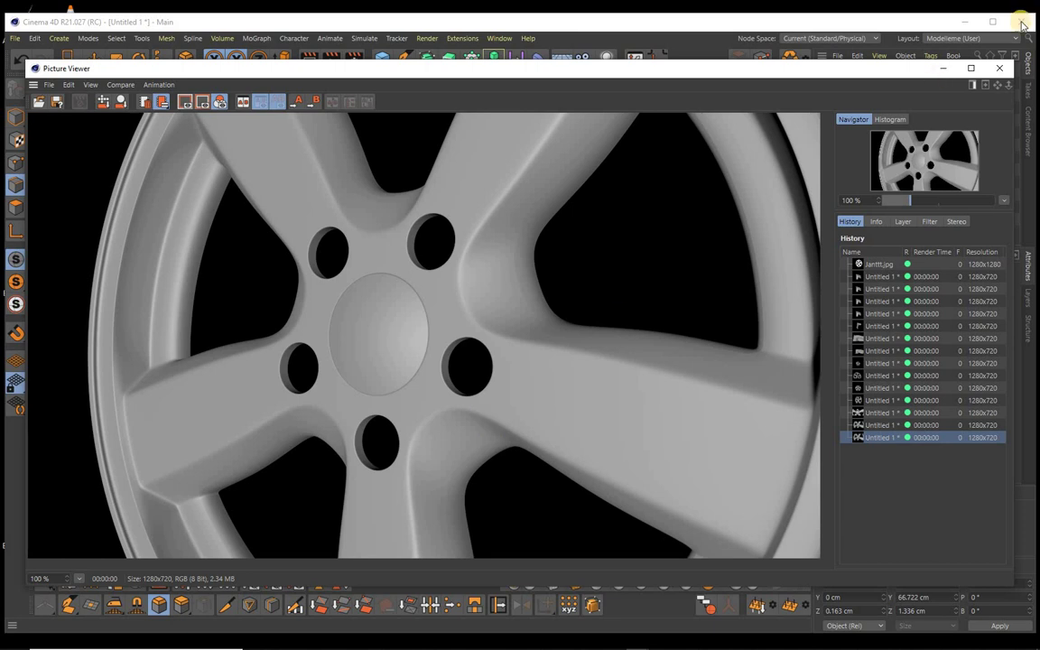
click(1003, 69)
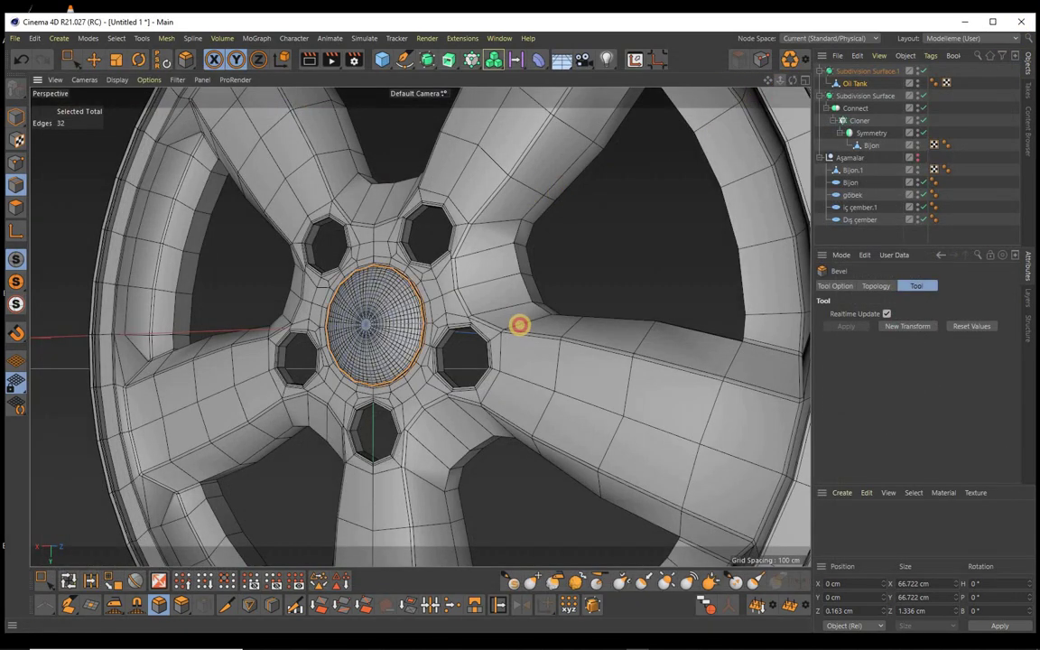
scroll(519, 325, down, 3)
Step: Use Gouraud Shading (Lines) and set Subdivision Surface.1's editor subdivision to 0
click(117, 80)
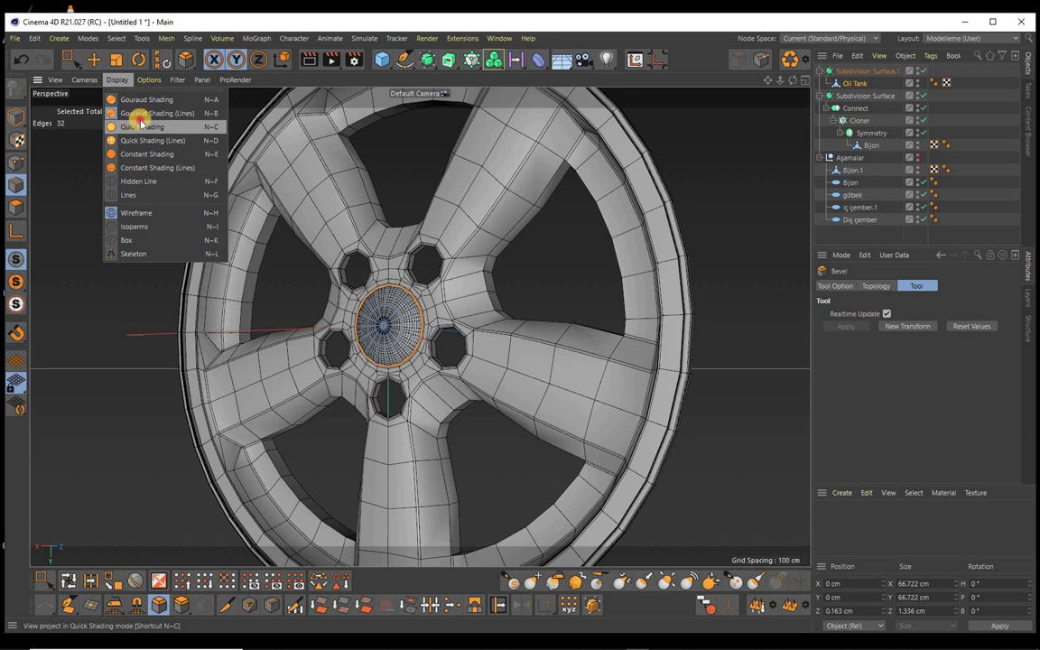
click(141, 124)
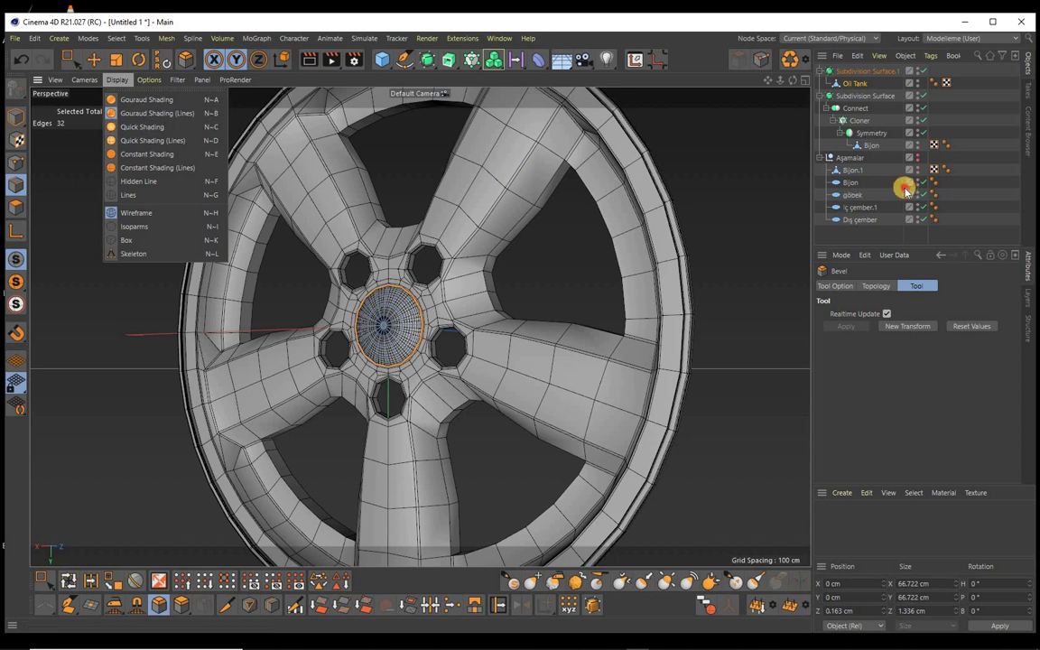
click(933, 171)
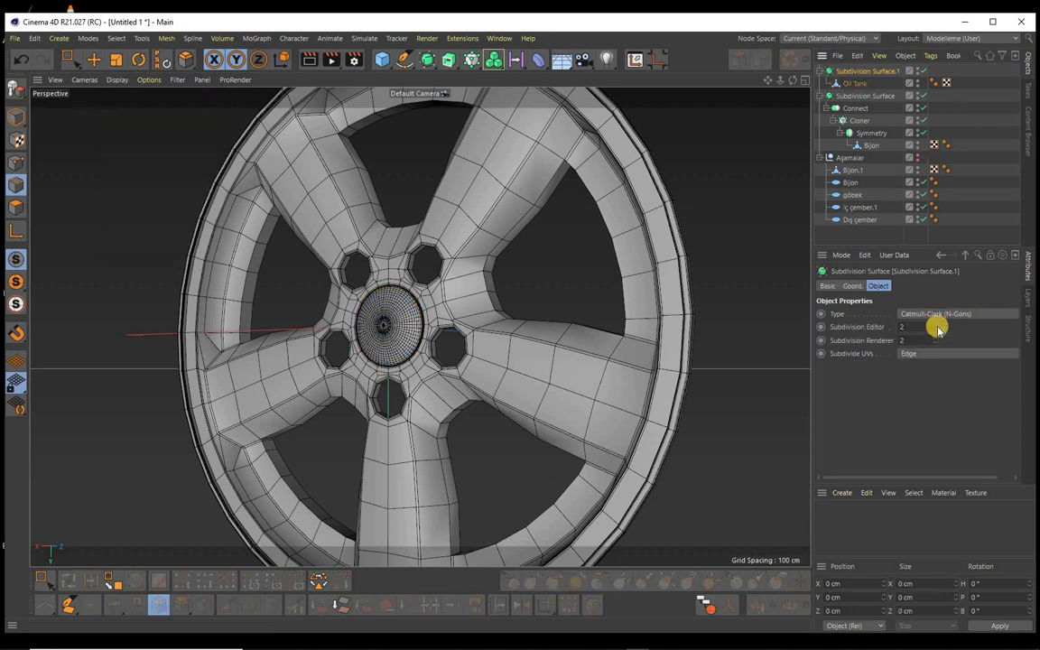
click(934, 330)
click(934, 330)
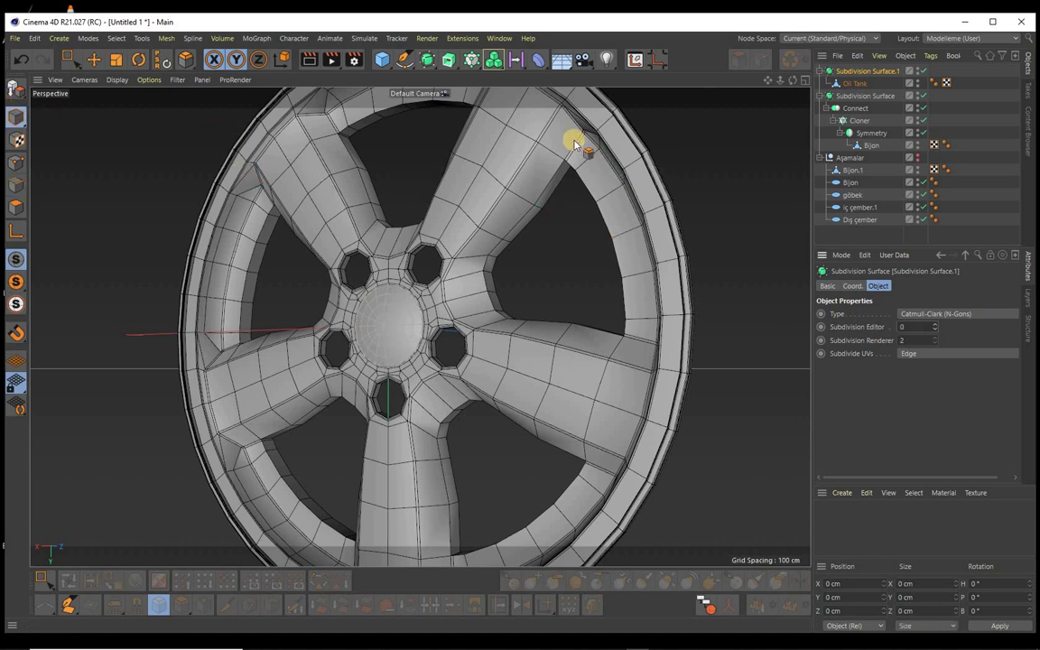
click(385, 70)
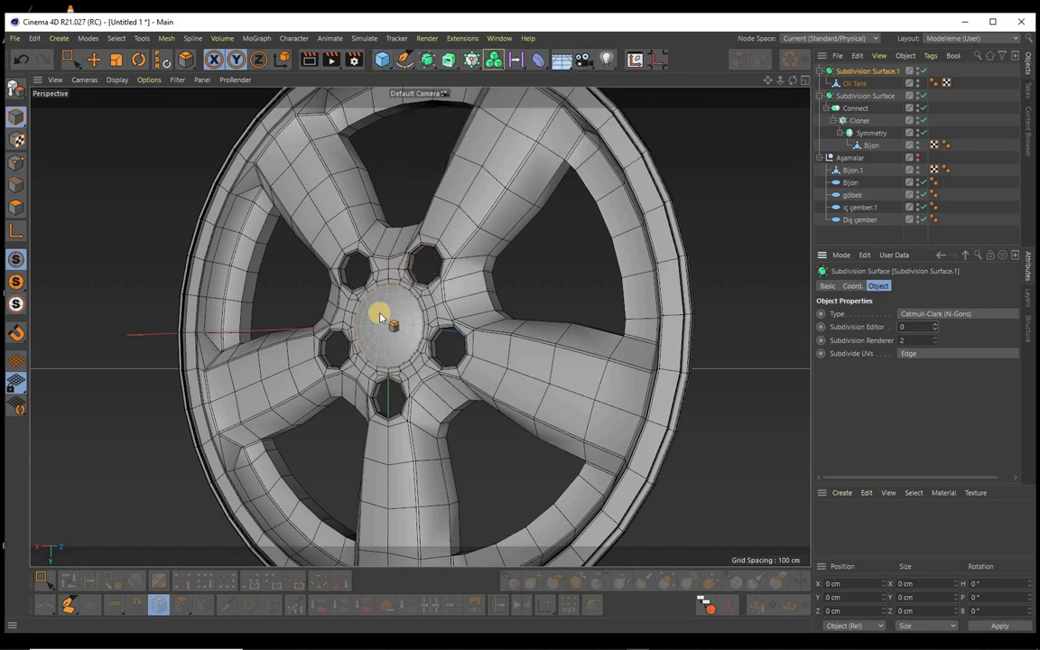
click(388, 65)
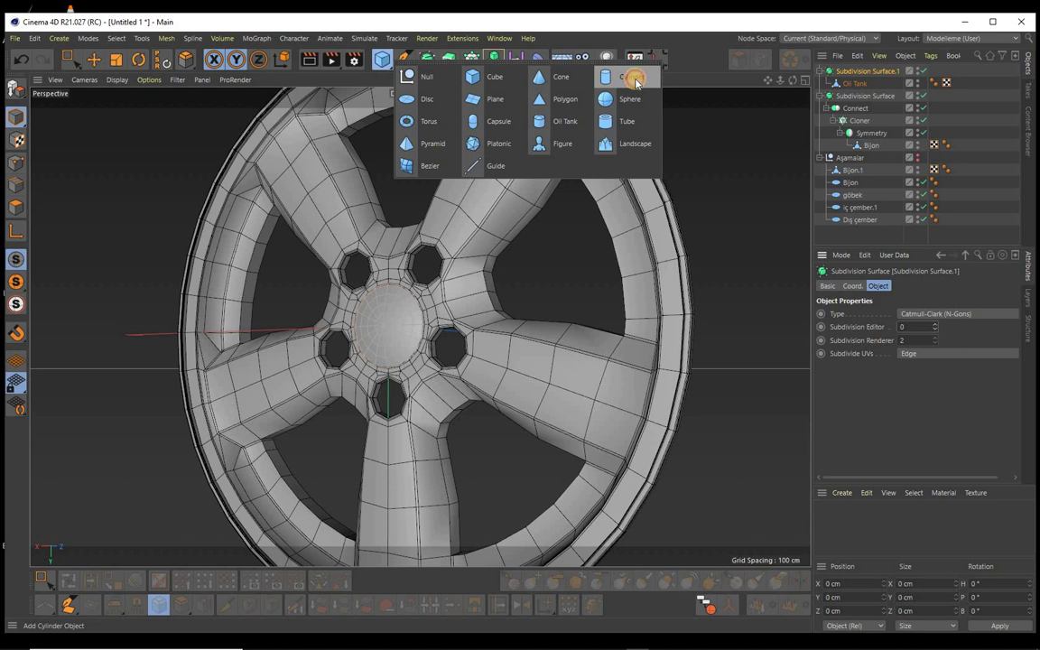
Step: Add a cylinder oriented along the -Z axis at the hub centre
click(635, 79)
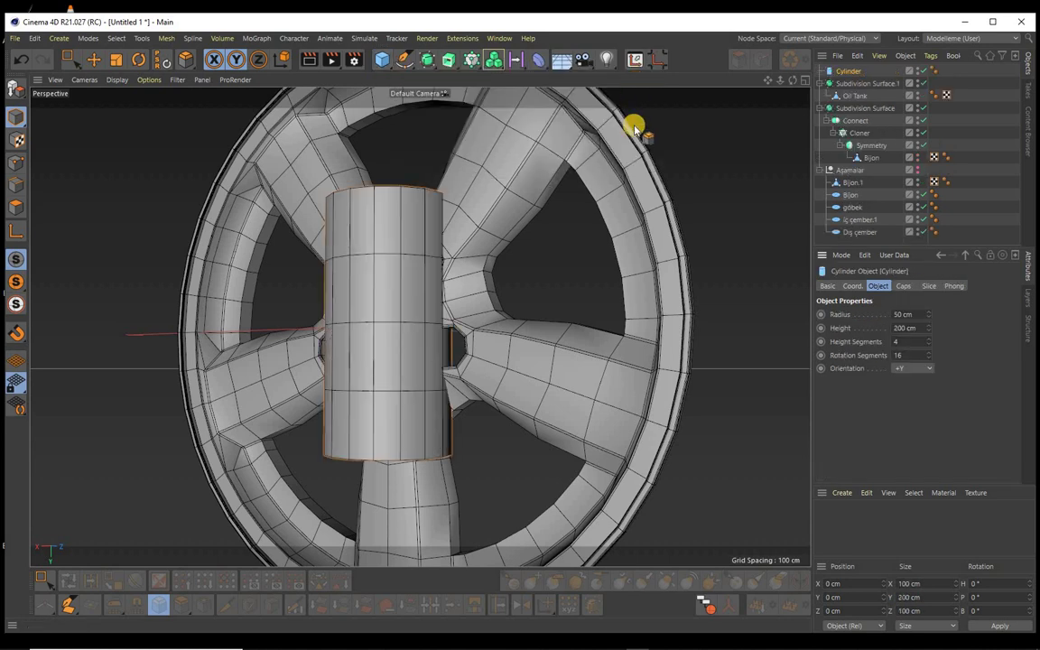
click(922, 369)
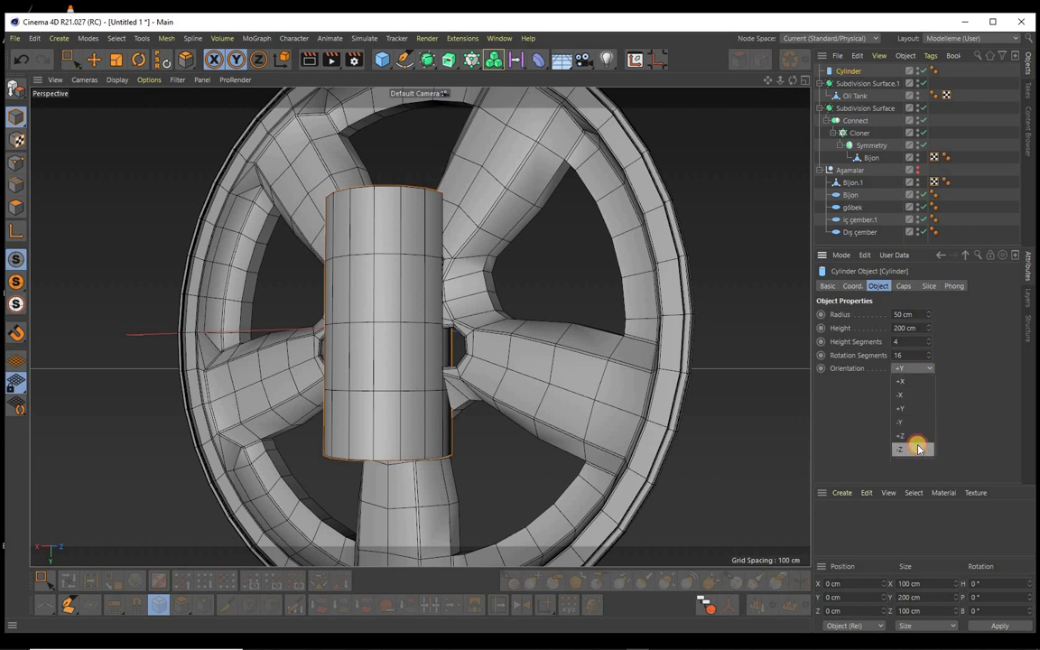
click(918, 447)
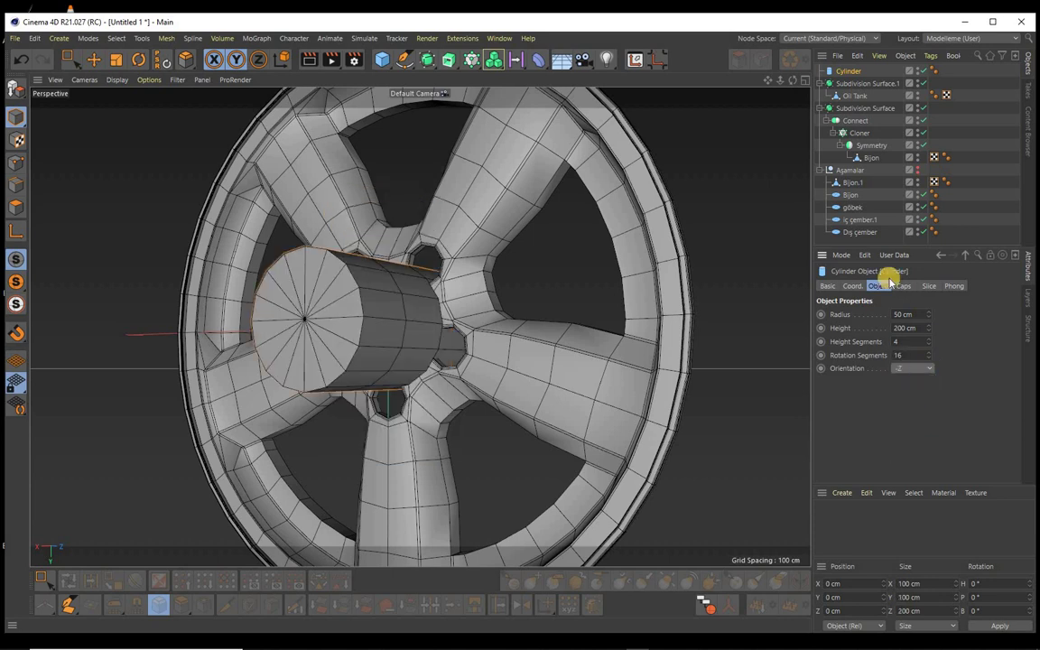
click(852, 195)
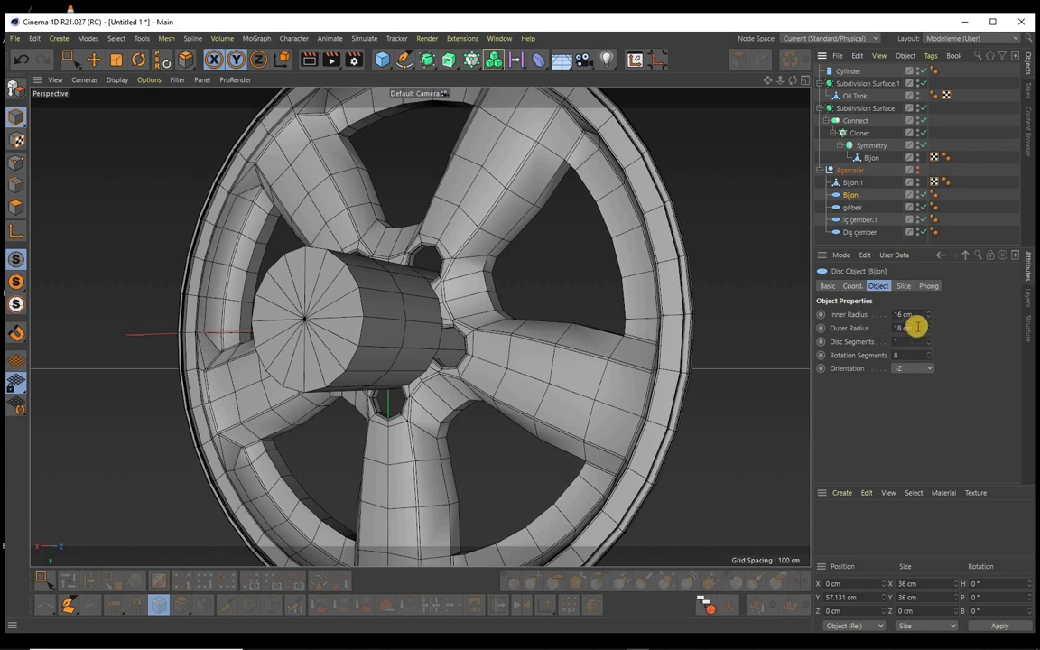
Step: Give the cylinder a 16 cm radius, 10 cm height and 8 rotation segments
click(845, 72)
text(16)
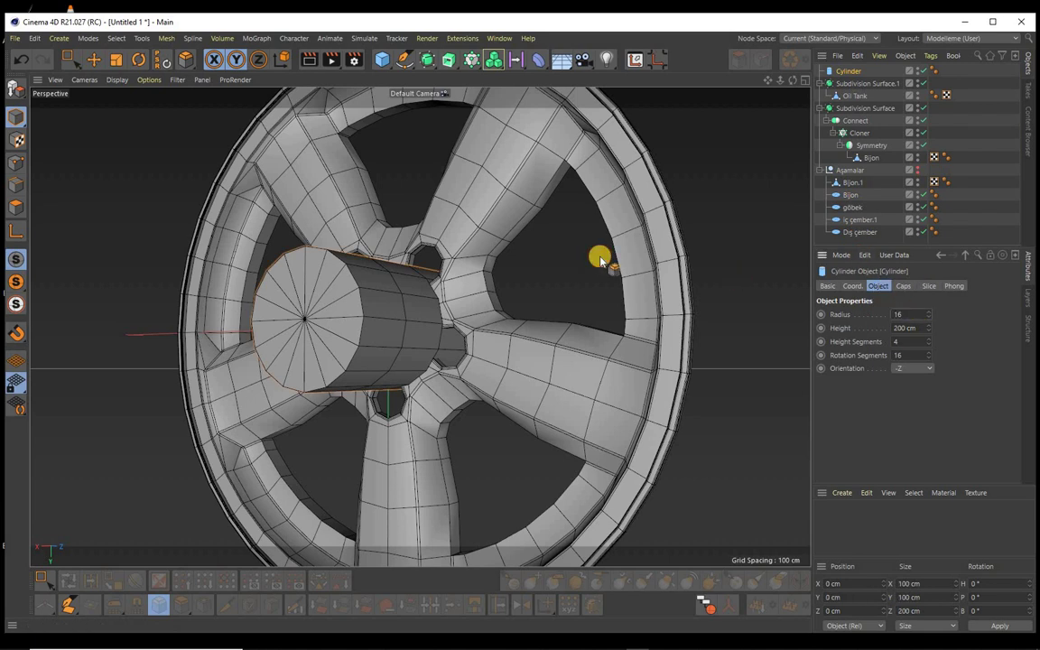
key(Return)
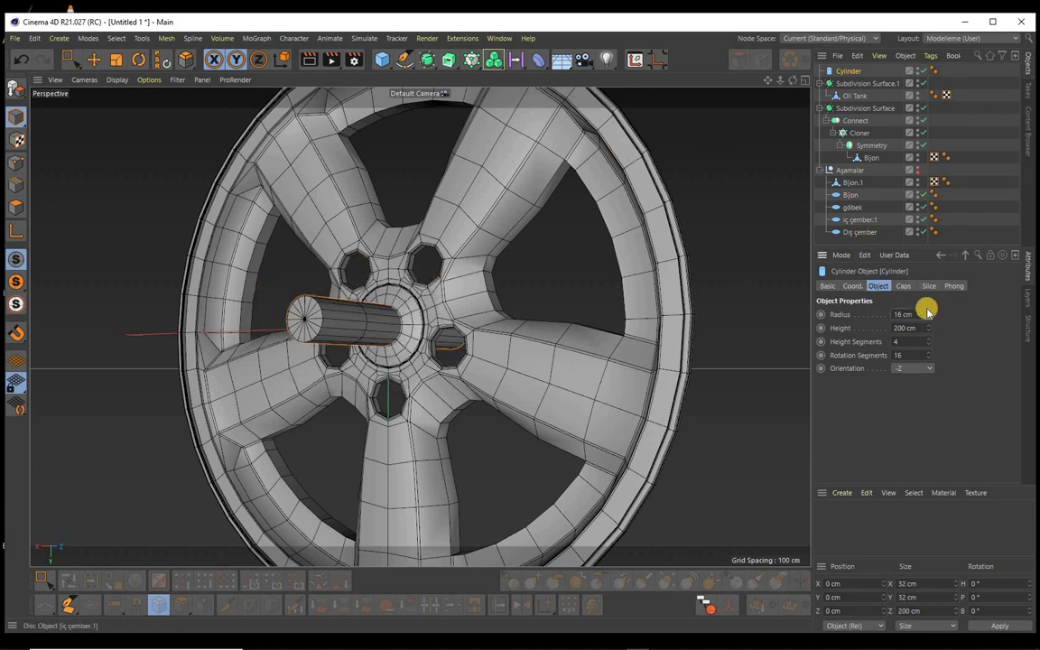
double_click(905, 315)
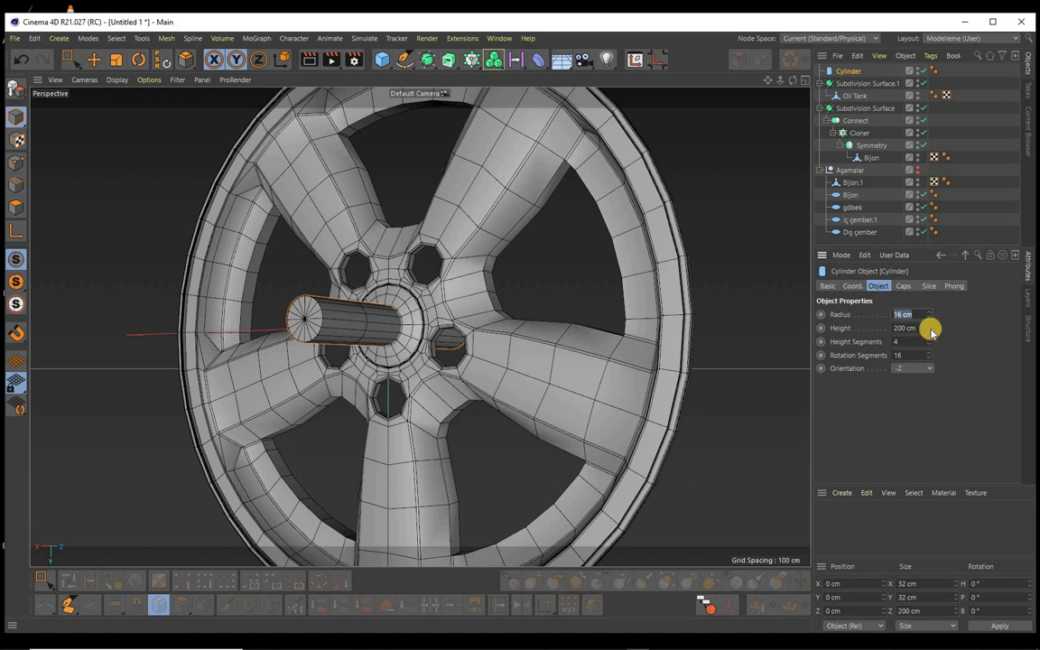
key(Tab)
double_click(900, 342)
text(1)
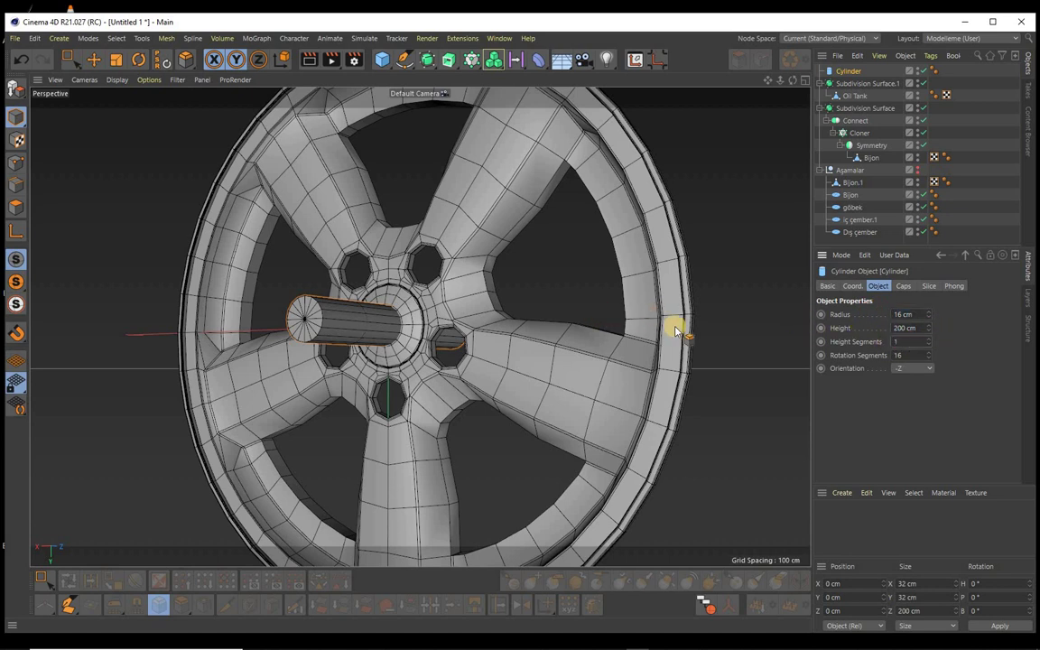
double_click(916, 355)
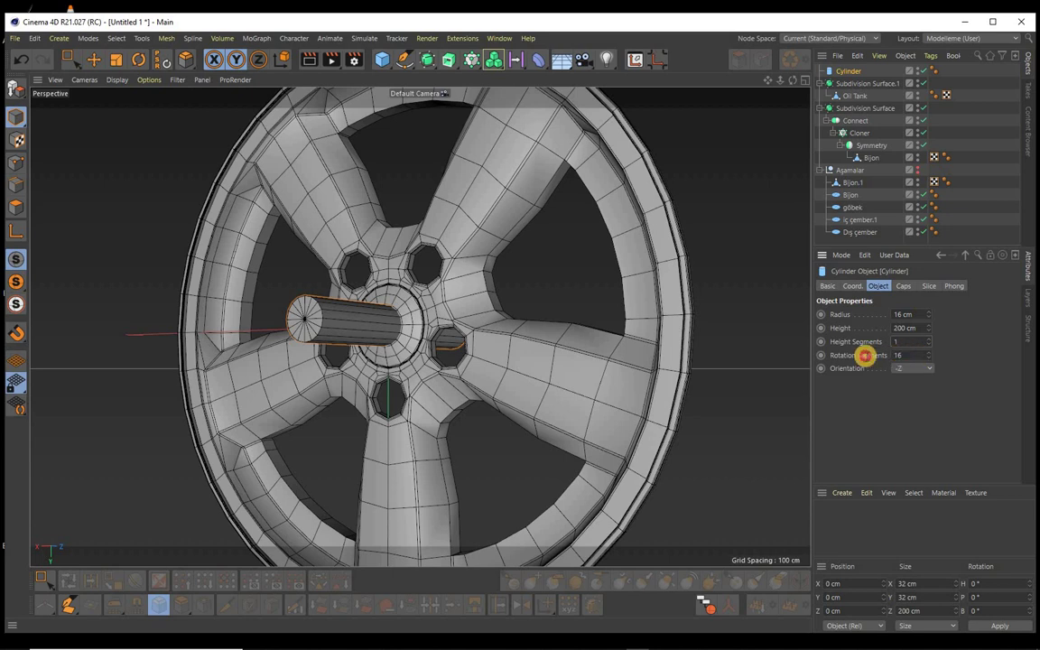
text(8)
key(Return)
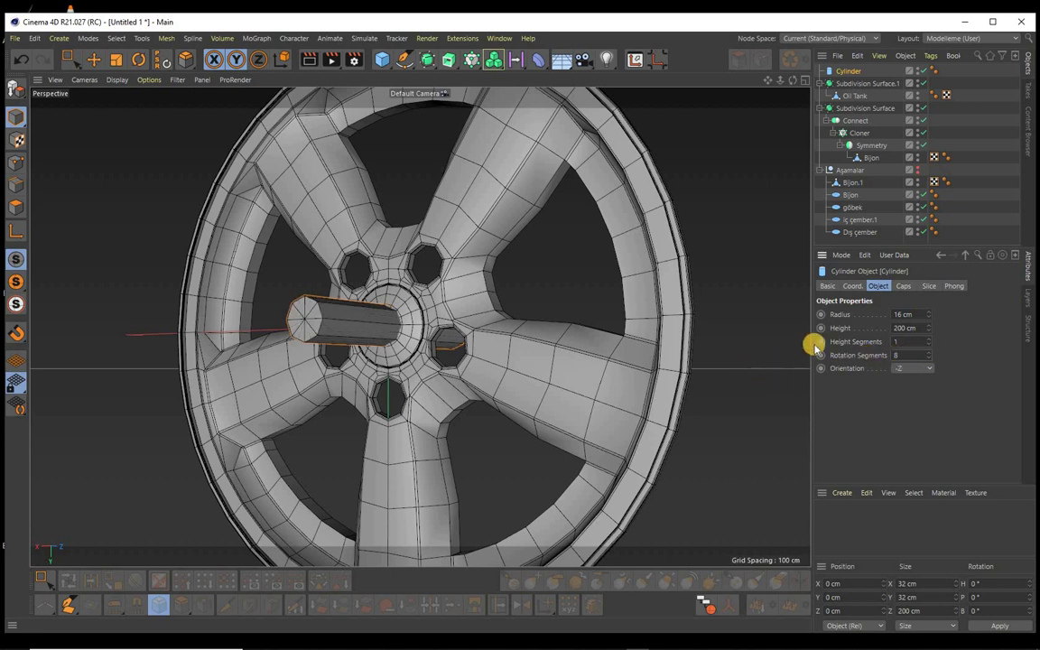
double_click(922, 328)
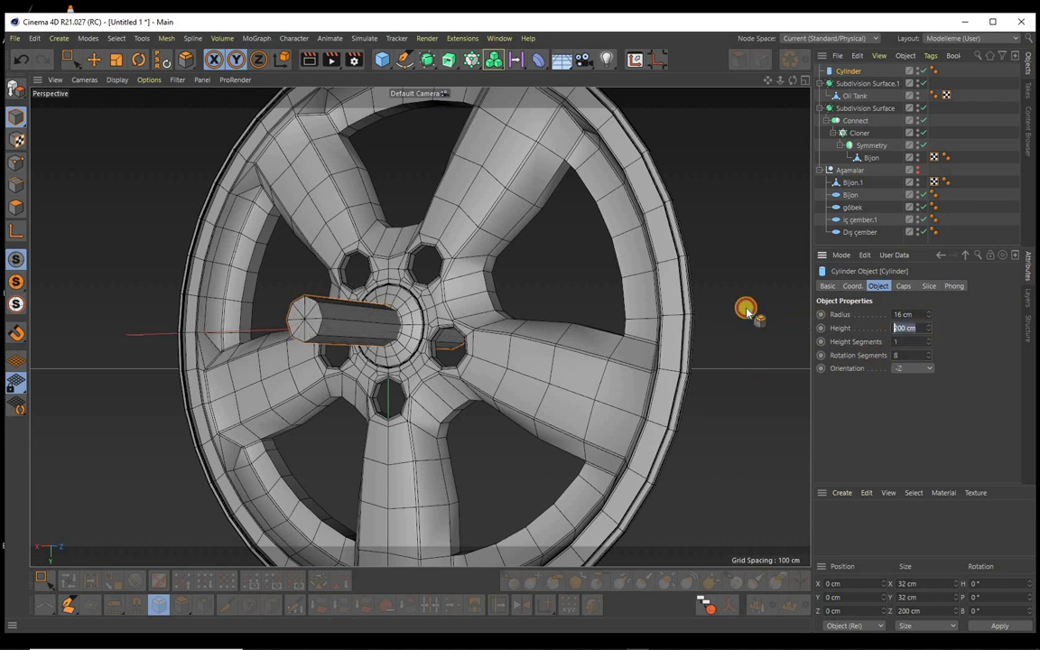
text(10)
key(Return)
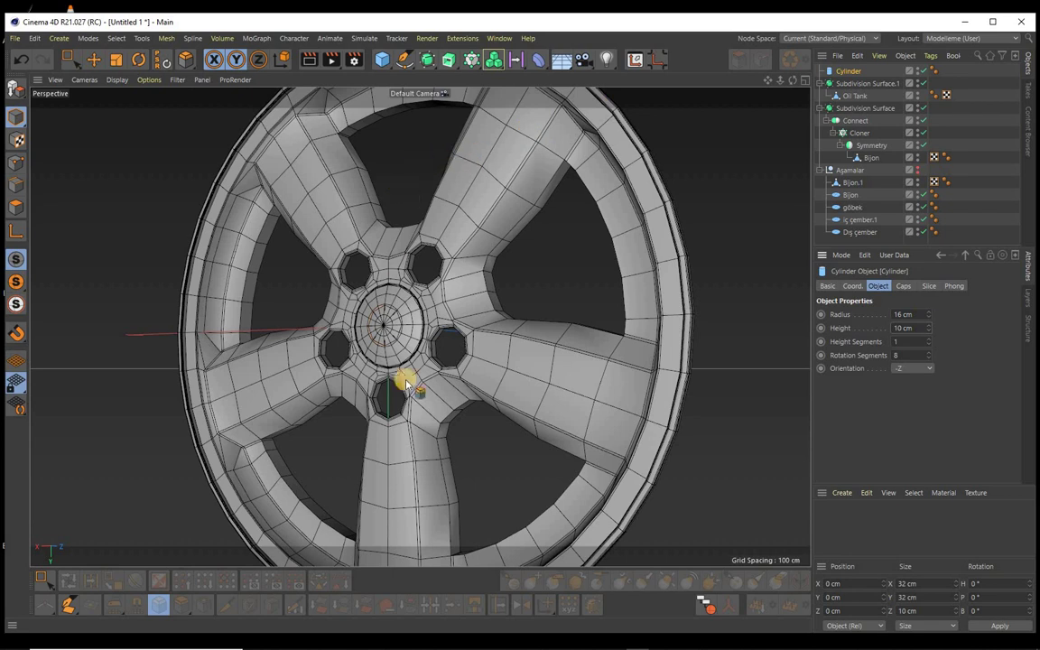
Step: Nest the cylinder under a new Cloner and rename it BIJON
click(428, 59)
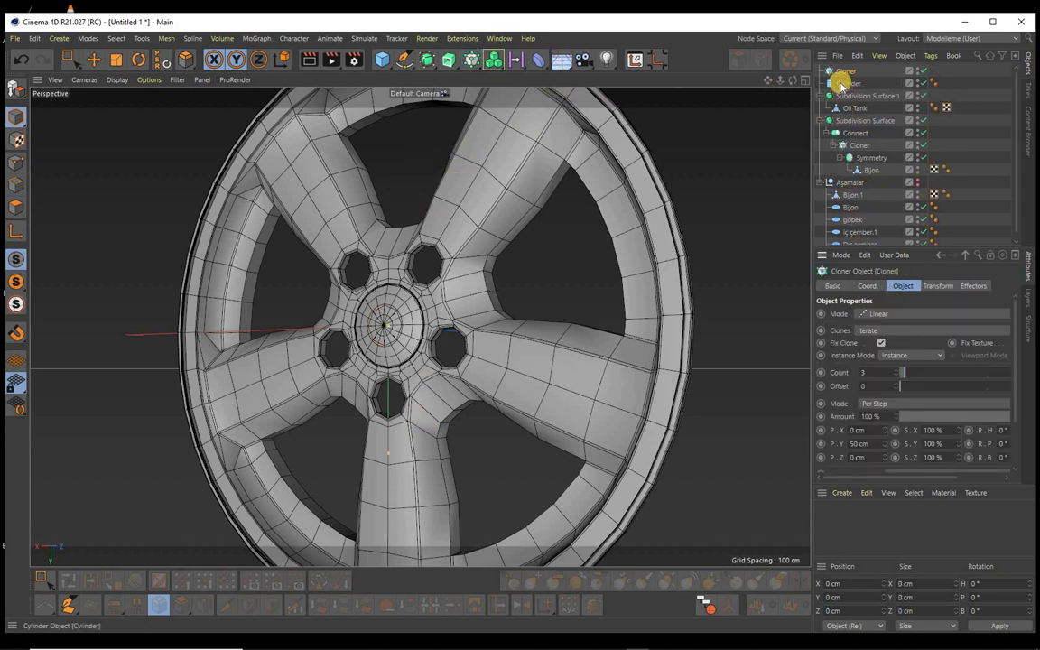
drag(849, 75, 848, 73)
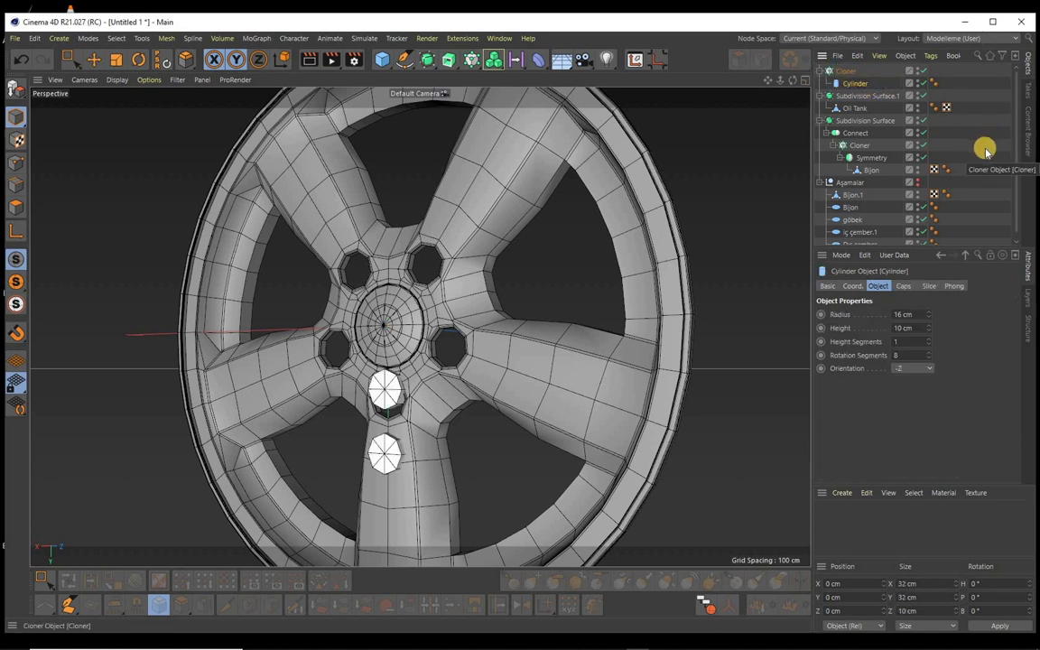
double_click(858, 83)
text(bIJOn)
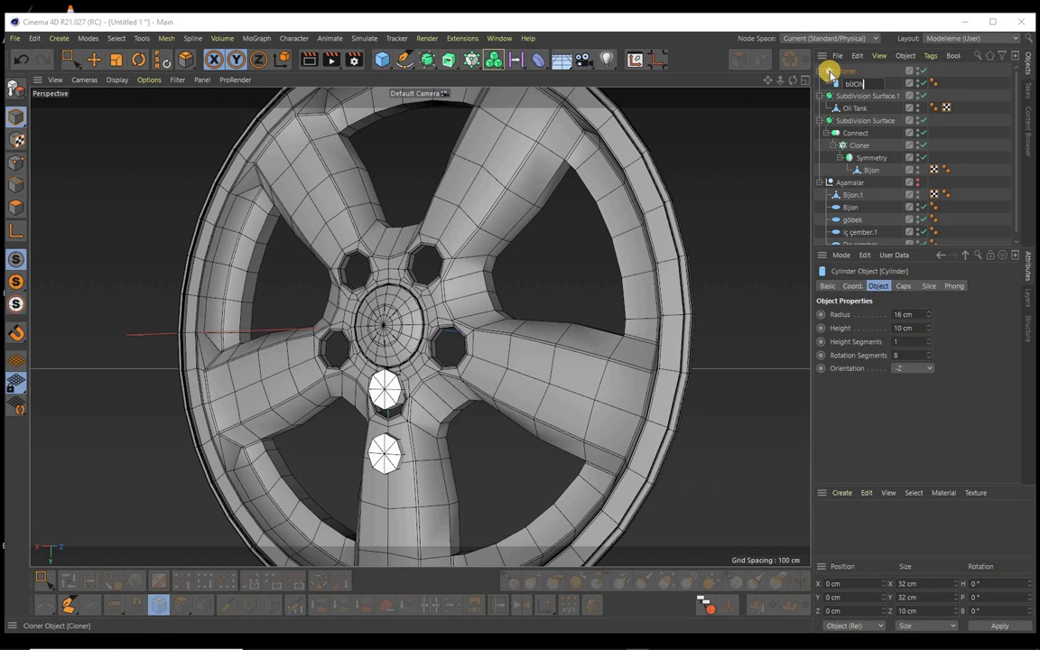
key(ctrl+a)
text(BIJON)
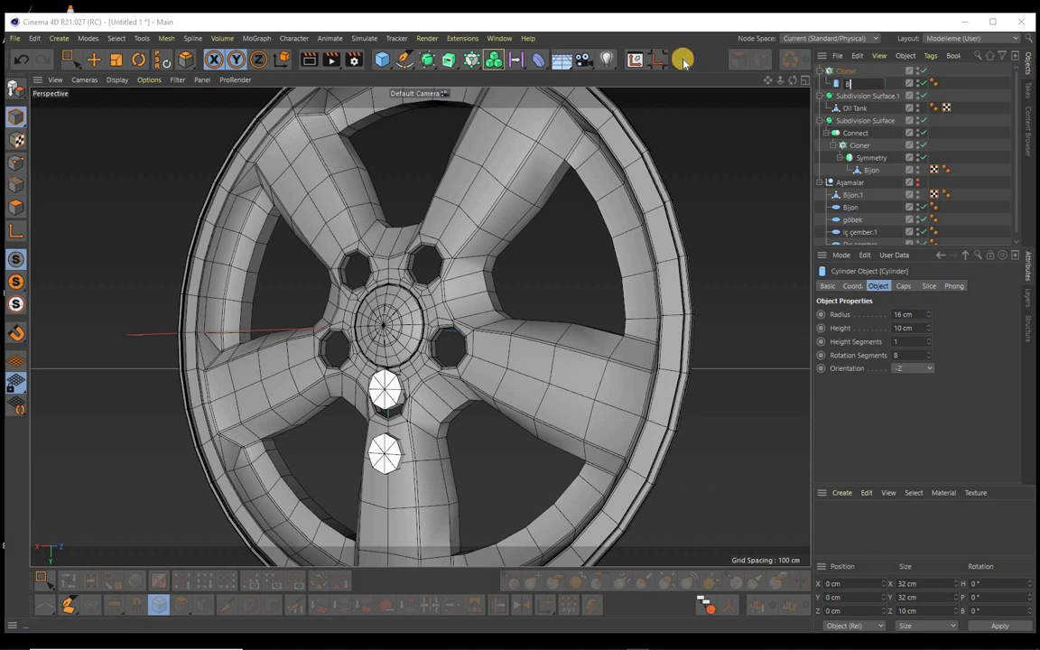
key(Return)
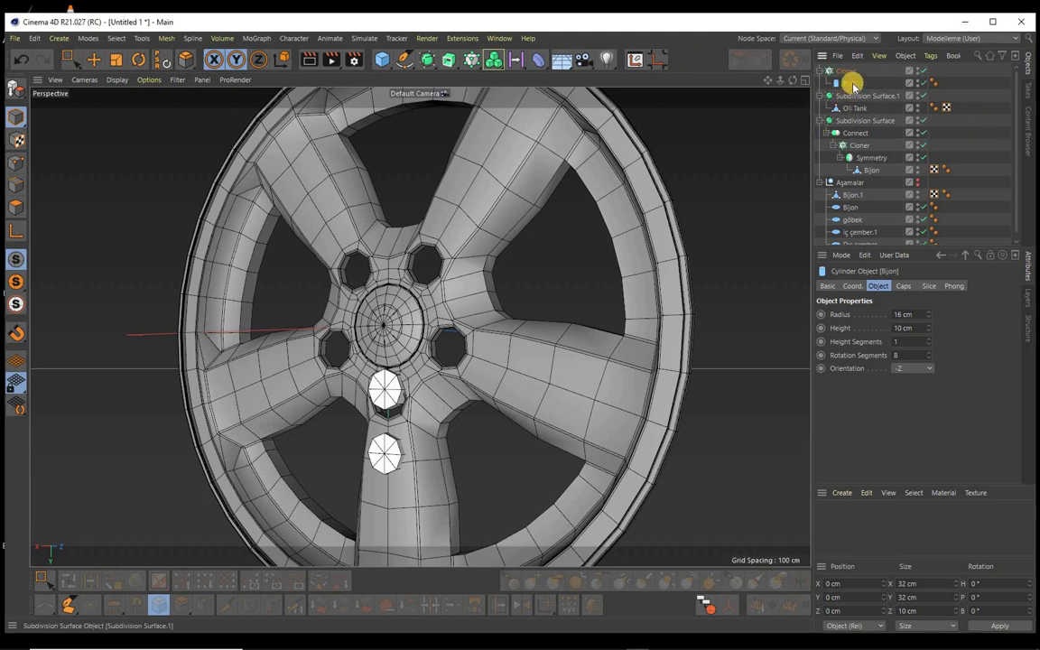
Step: Set the Cloner to Radial mode on the XY plane
click(846, 71)
click(904, 316)
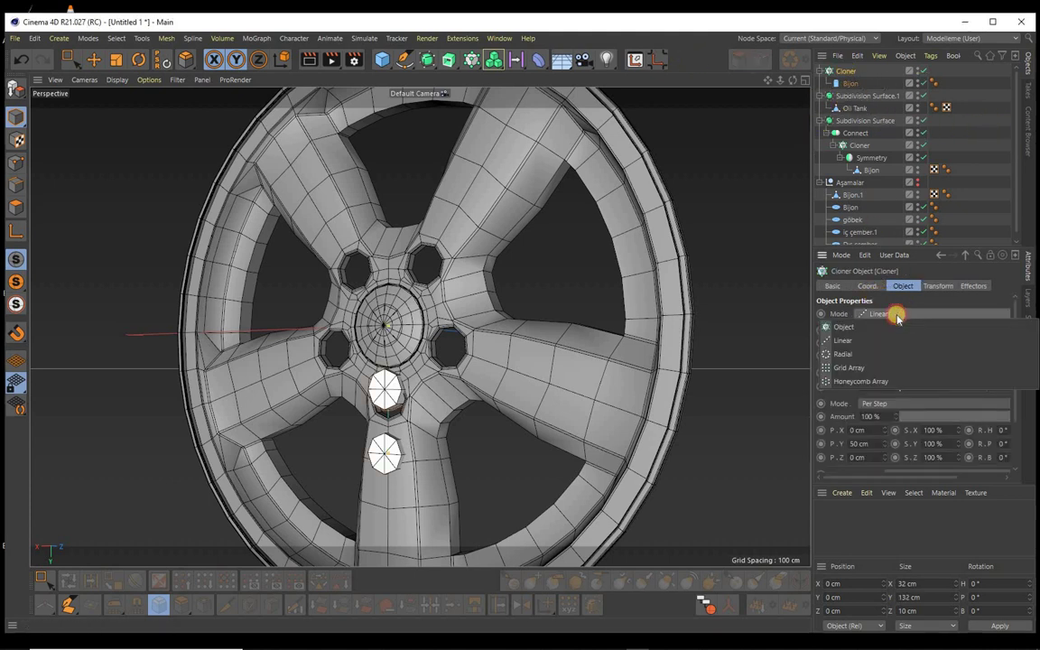
click(846, 350)
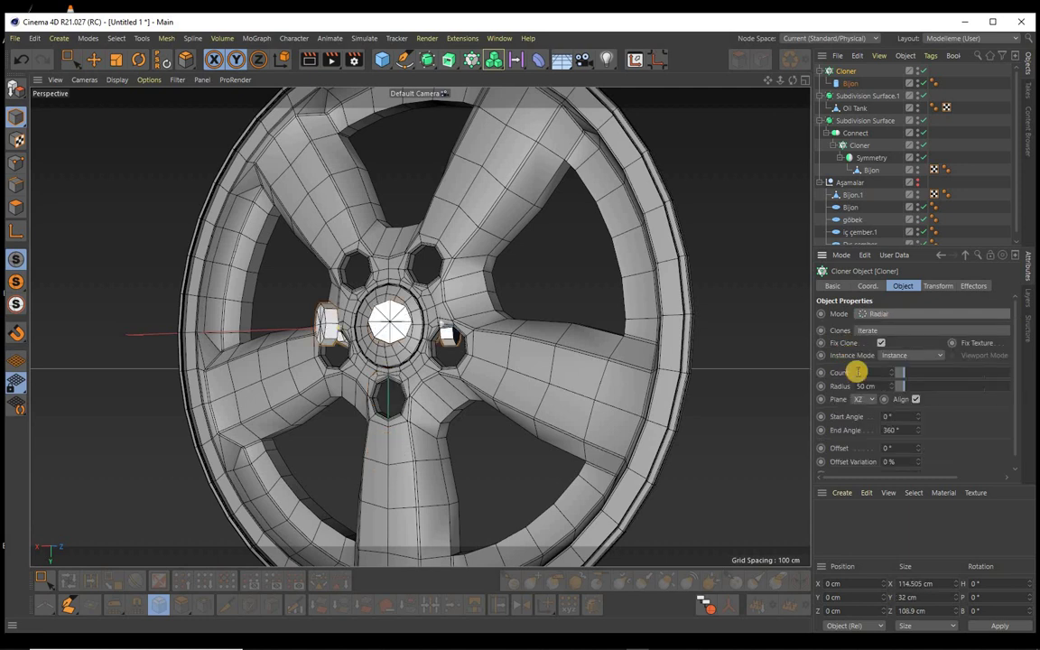
click(869, 399)
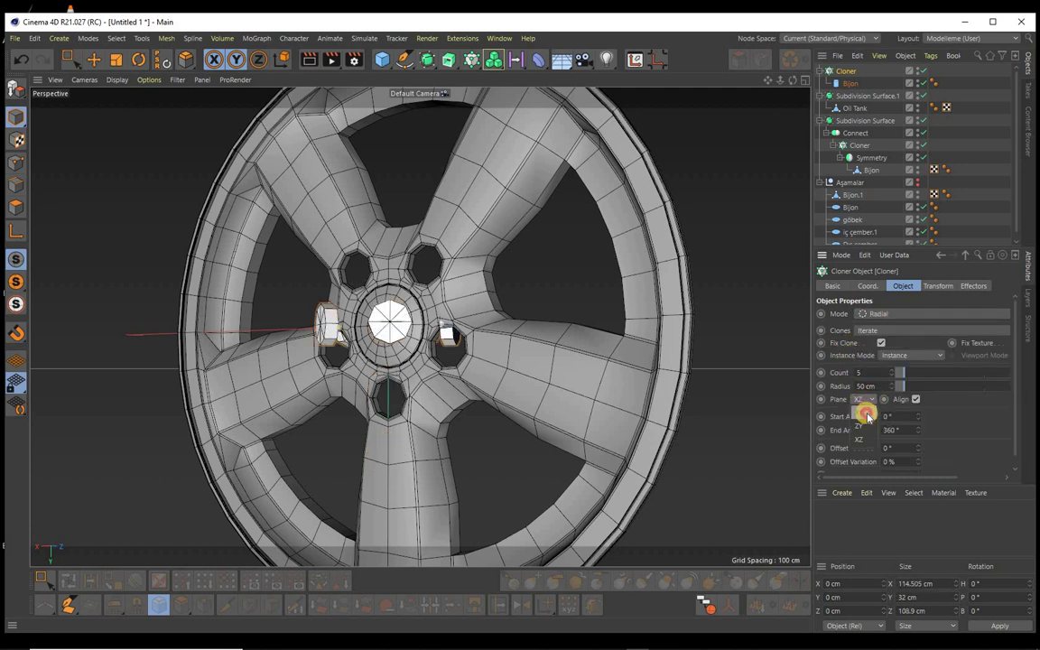
click(866, 416)
alt+drag(468, 293, 520, 325)
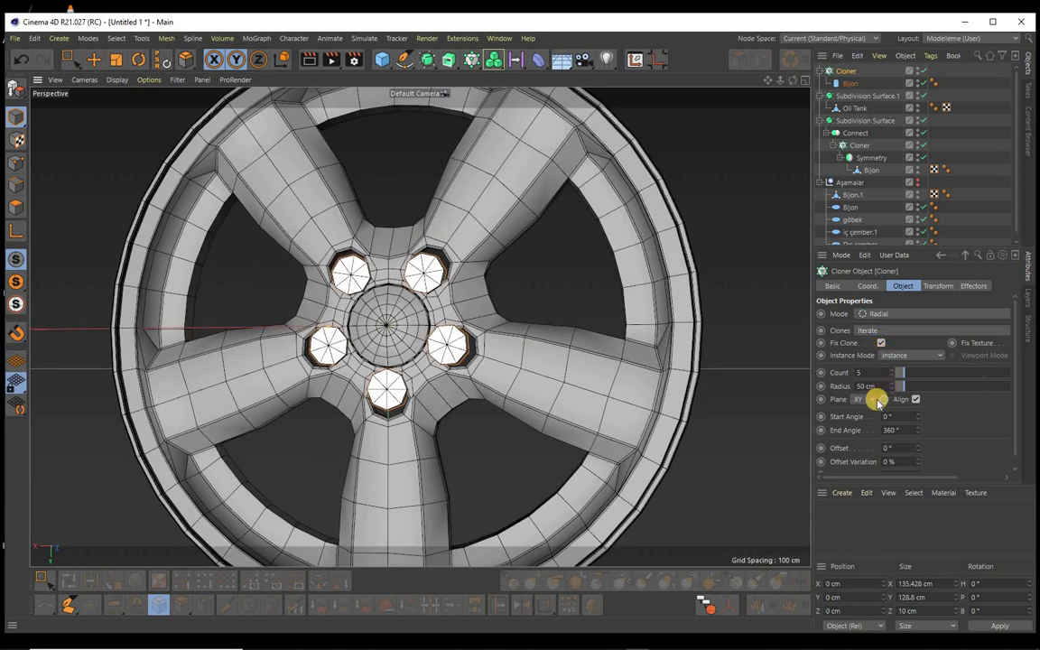
Step: Set the clone radius to 57 cm, checking the fit against the lug holes in Front view
drag(892, 387, 894, 383)
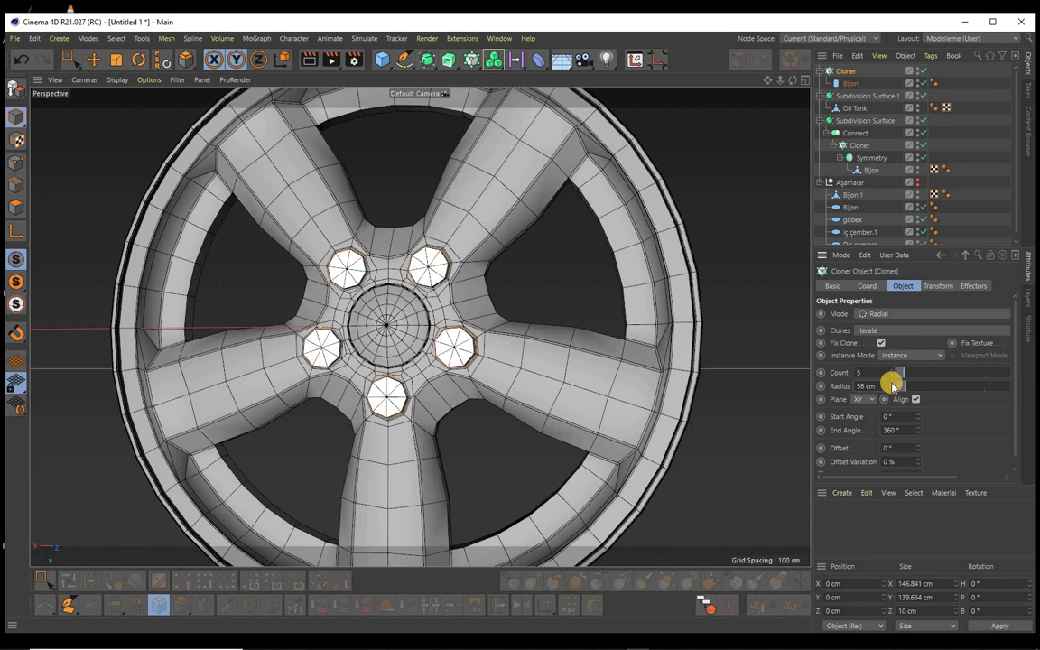
key(F4)
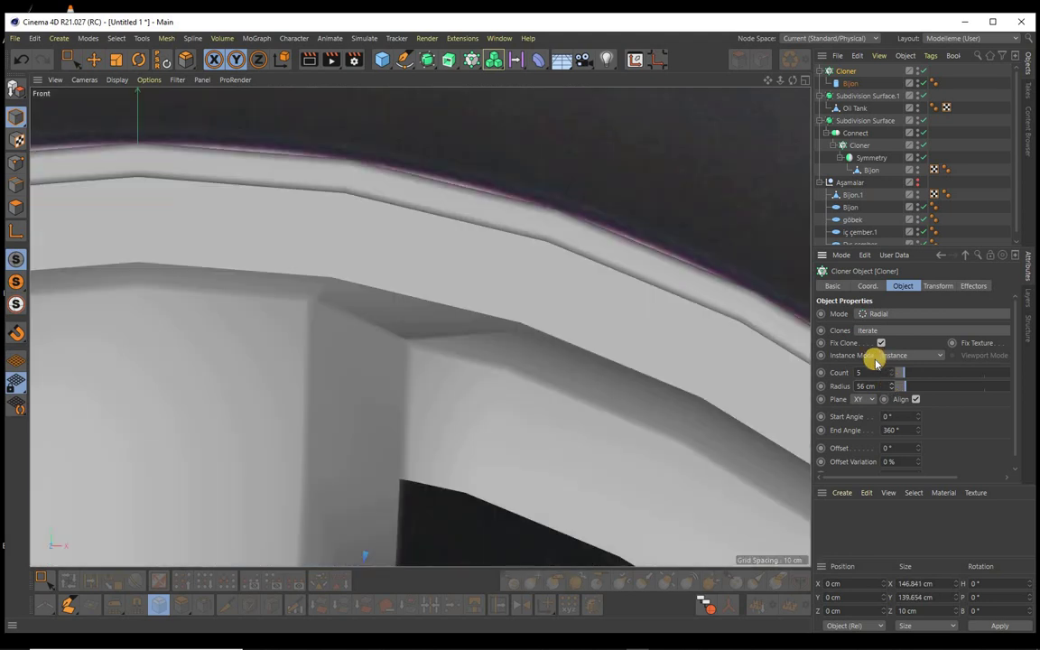
key(o)
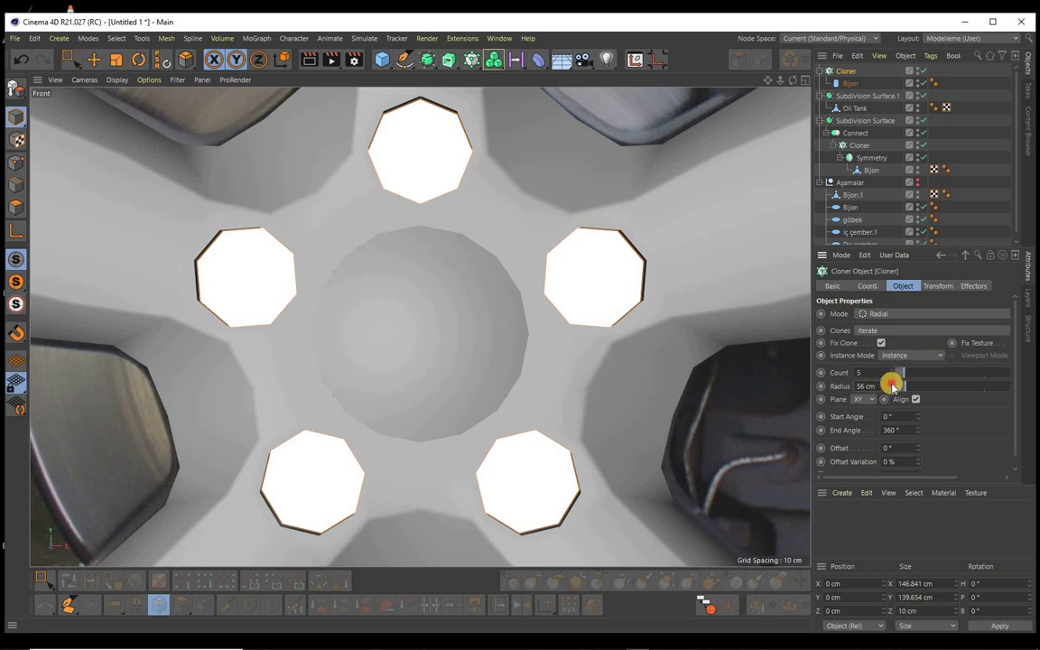
drag(891, 385, 892, 386)
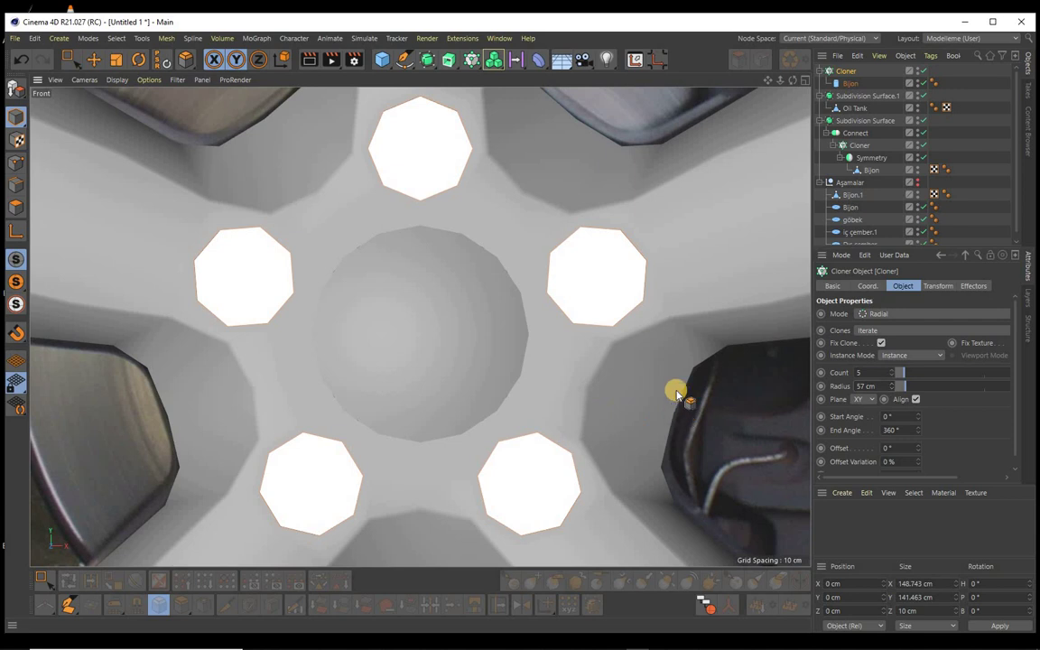
drag(781, 86, 782, 89)
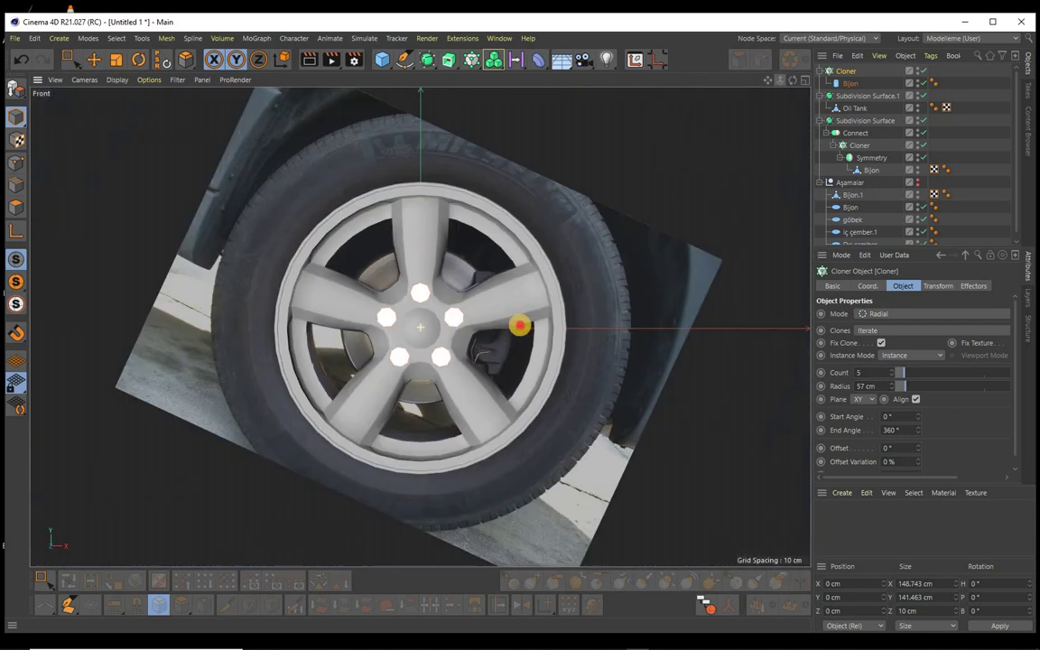
key(F1)
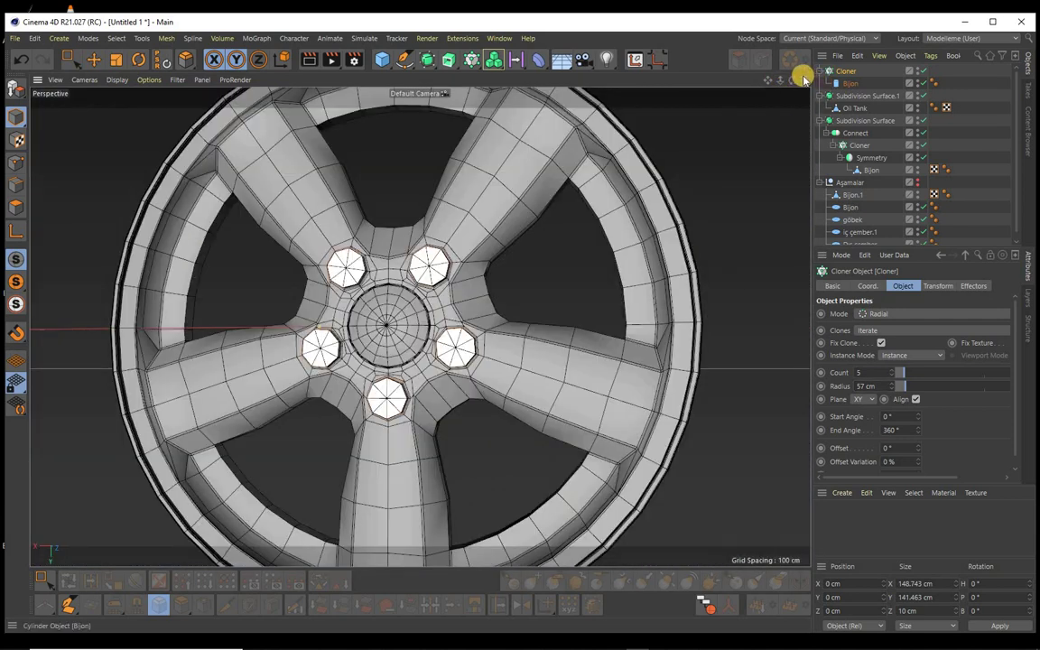
Step: Move the lug-nut Cloner about 7.4 cm forward along Z
alt+drag(511, 327, 520, 325)
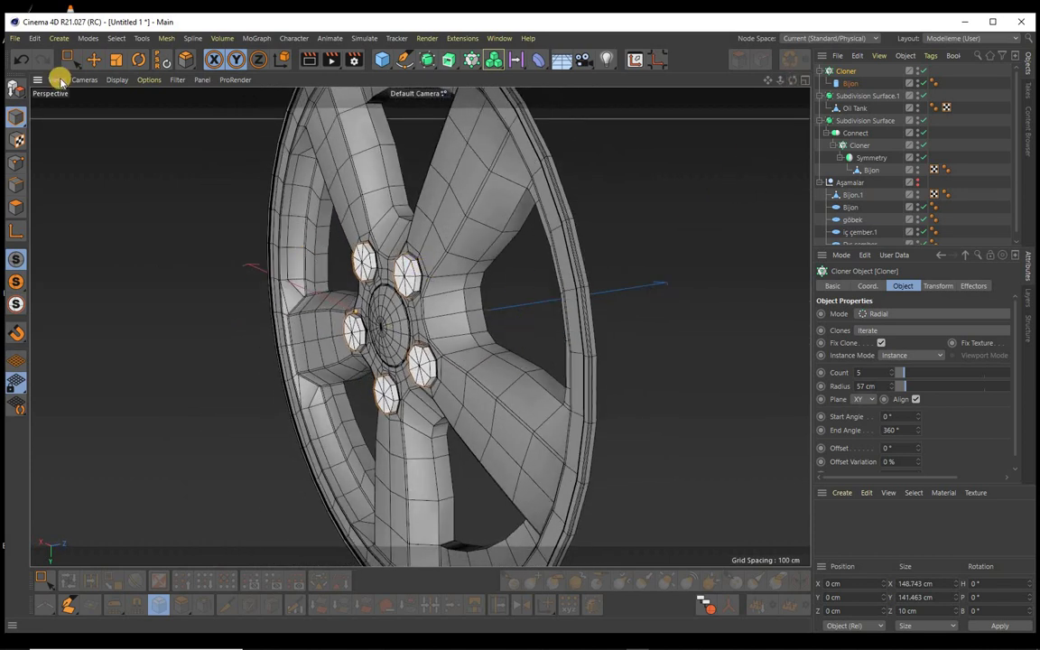
click(94, 58)
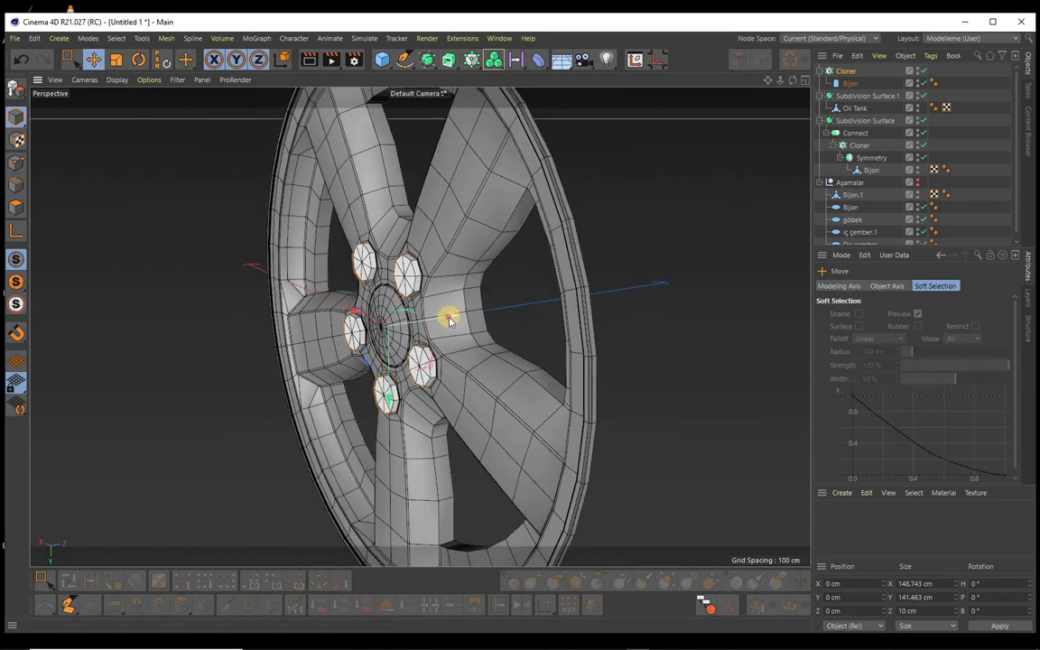
drag(449, 320, 457, 317)
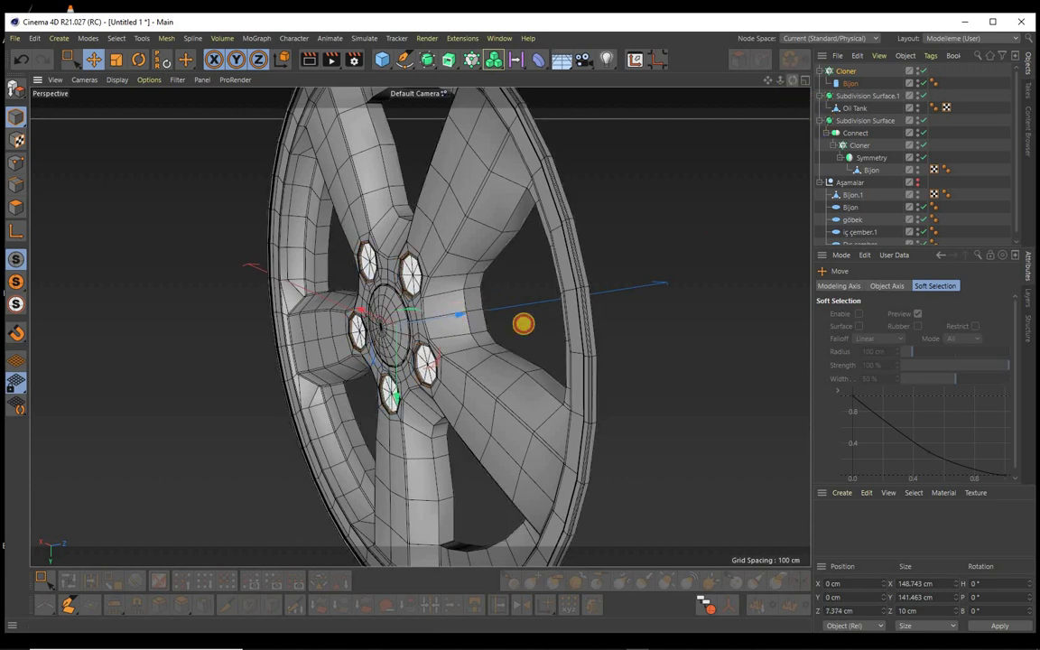
alt+drag(522, 325, 862, 83)
Step: Reduce the Bijon radius to 15 cm and wrap the Cloner in a Subdivision Surface
click(853, 89)
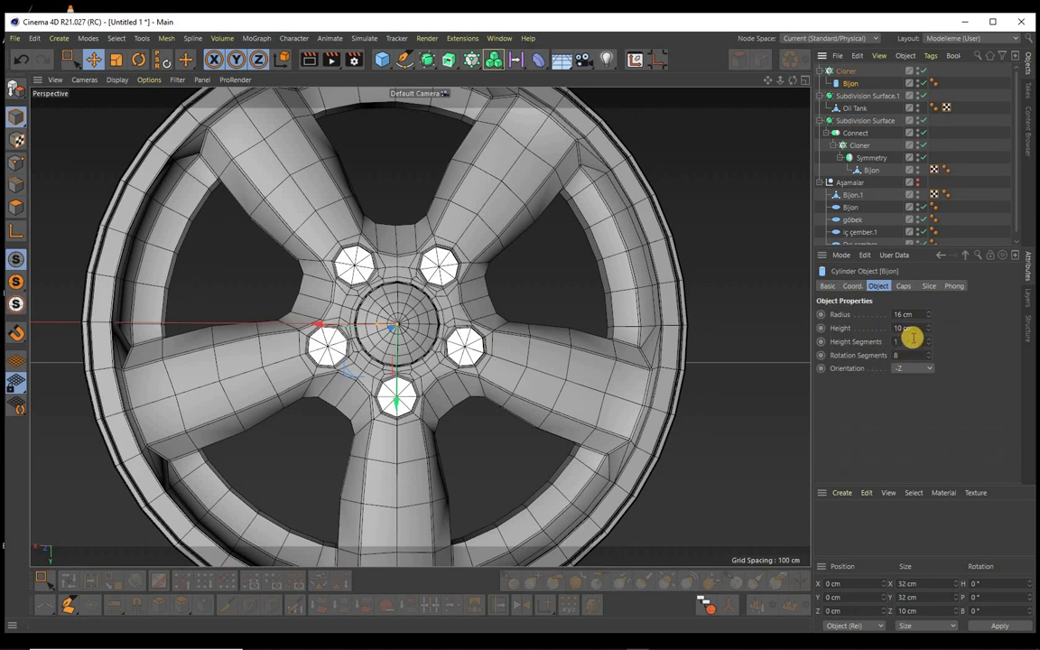
click(930, 318)
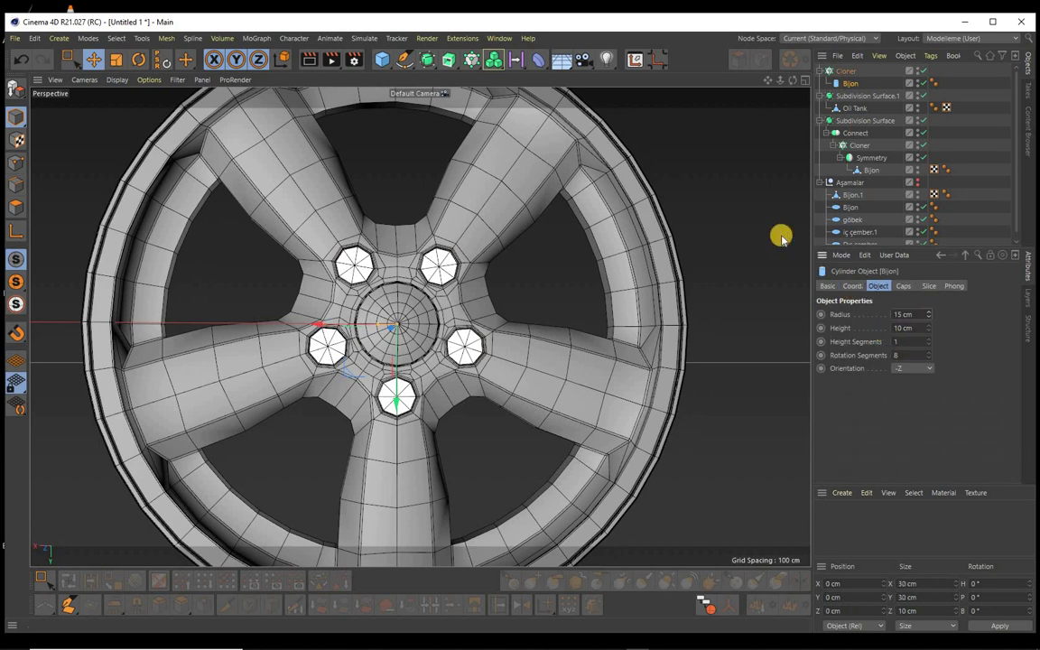
alt+drag(513, 325, 469, 316)
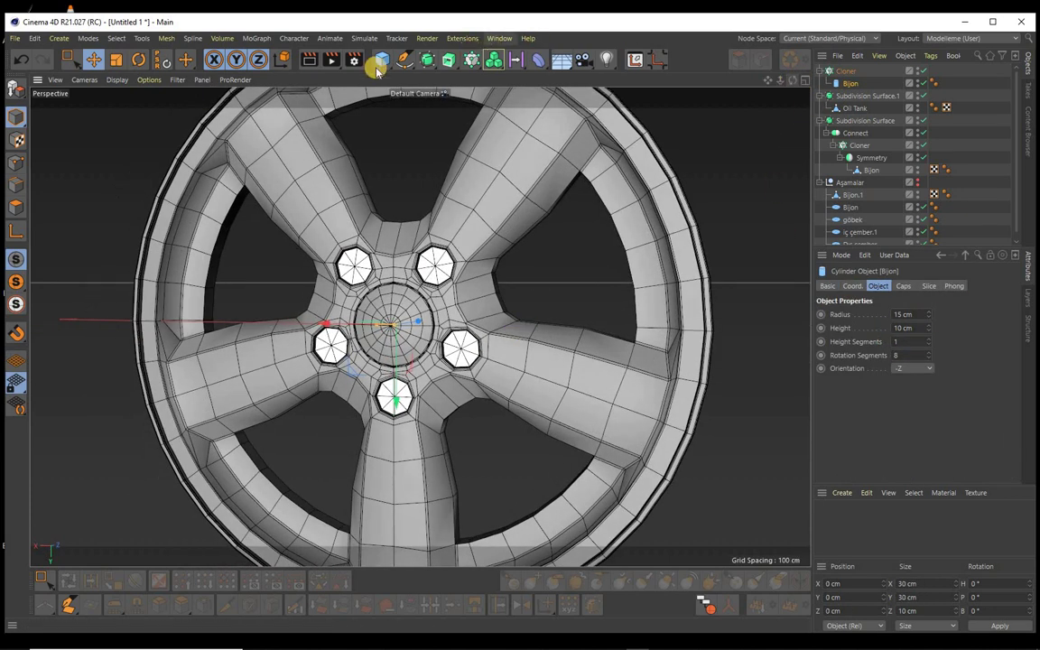
alt+click(421, 61)
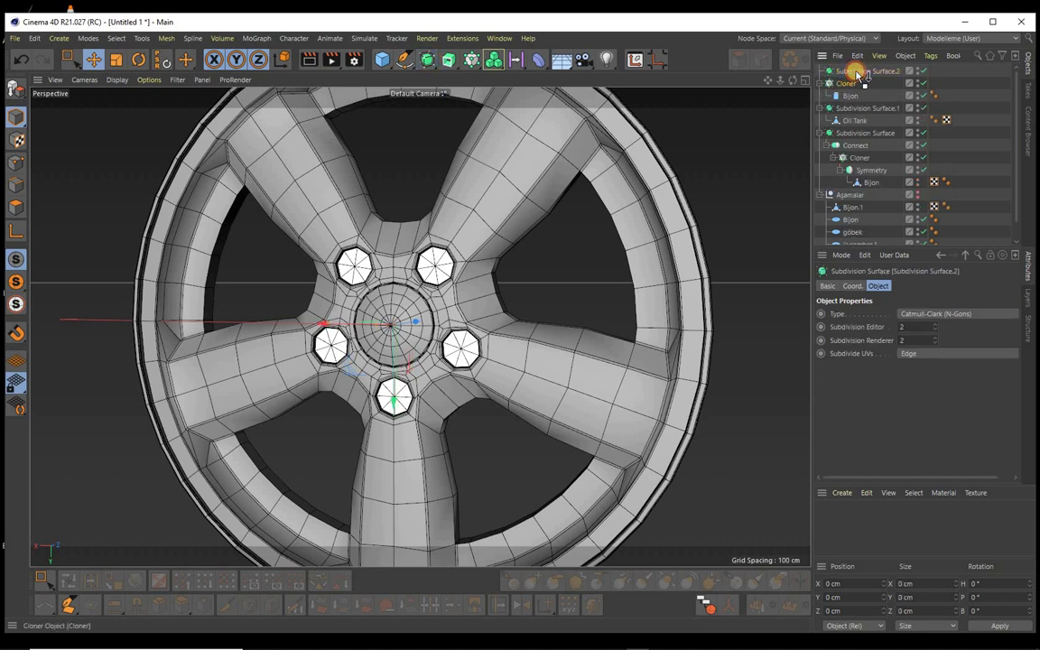
Step: Solo the Bijon lug nut in the viewport and disable the Cloner to leave one nut
click(852, 83)
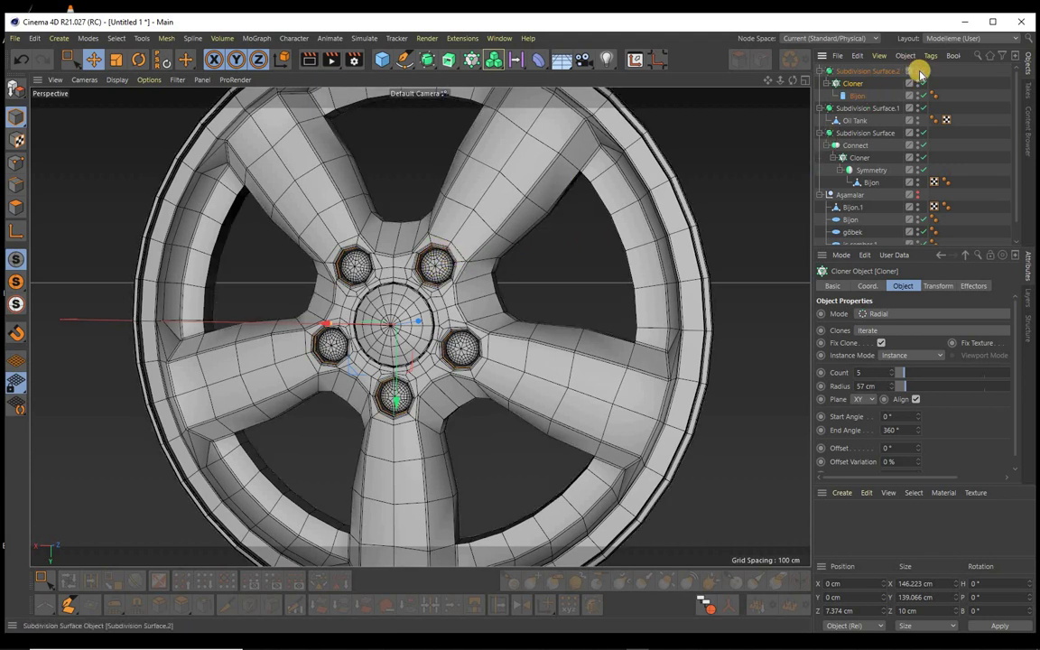
click(854, 96)
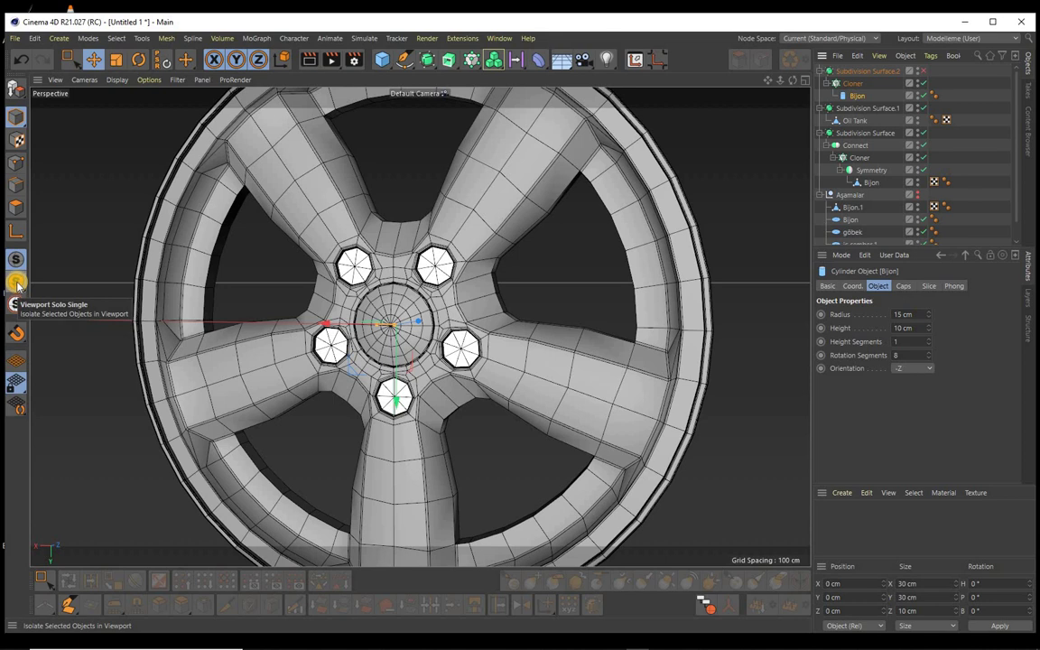
drag(17, 286, 81, 281)
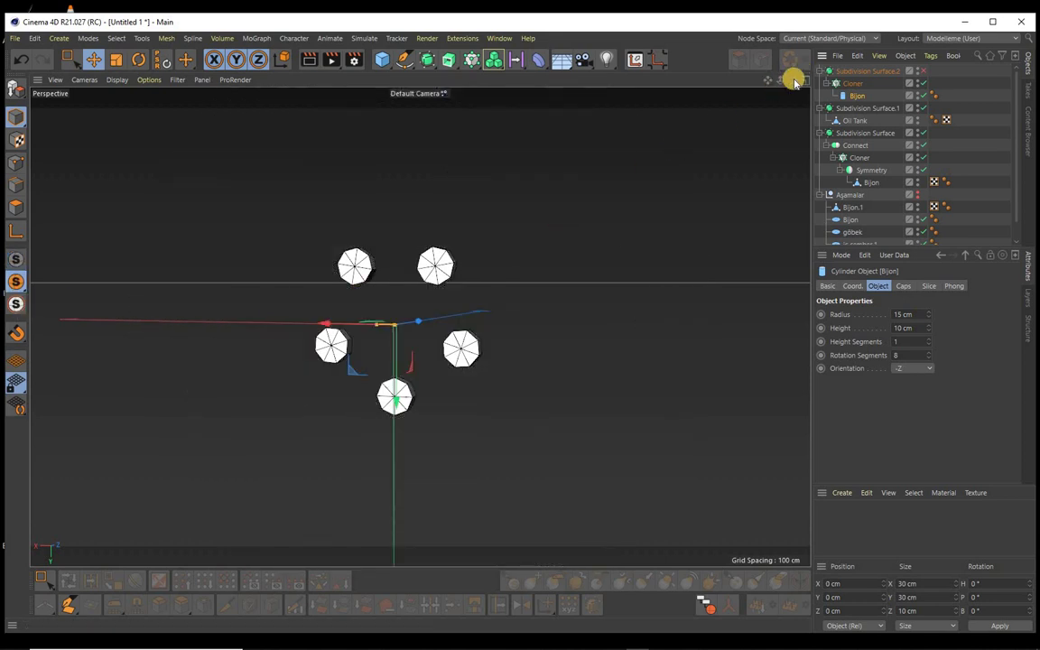
drag(792, 80, 519, 324)
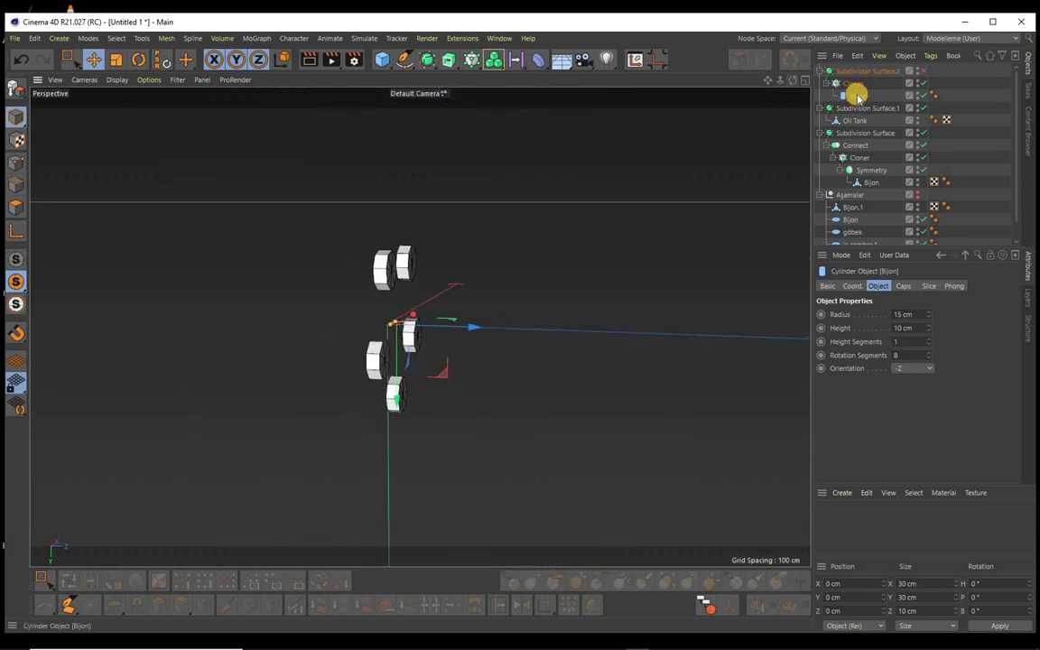
click(90, 66)
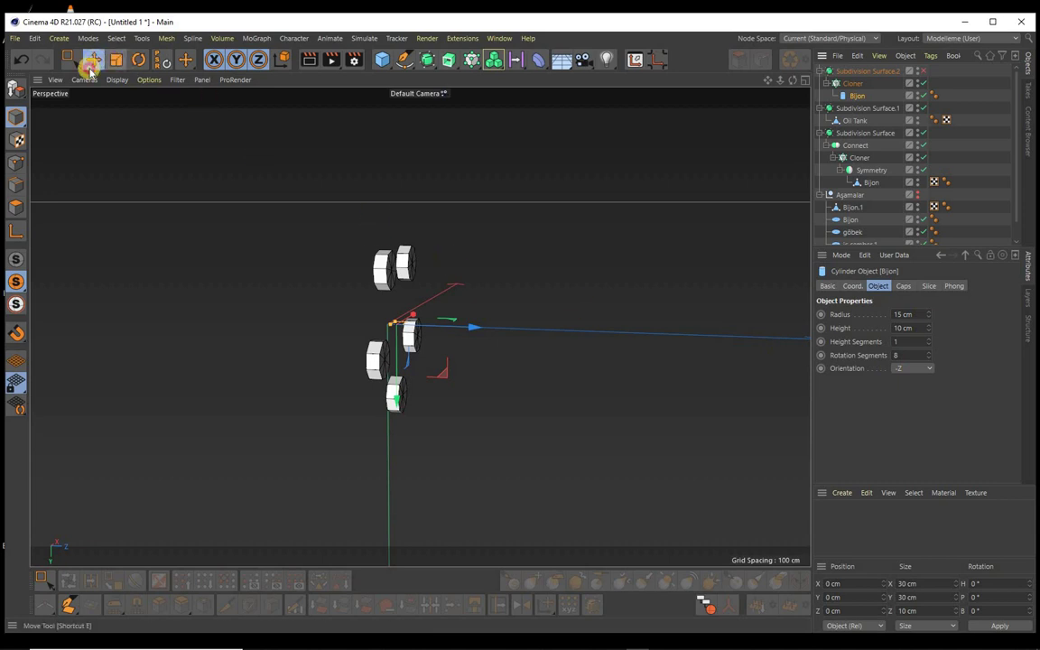
click(923, 83)
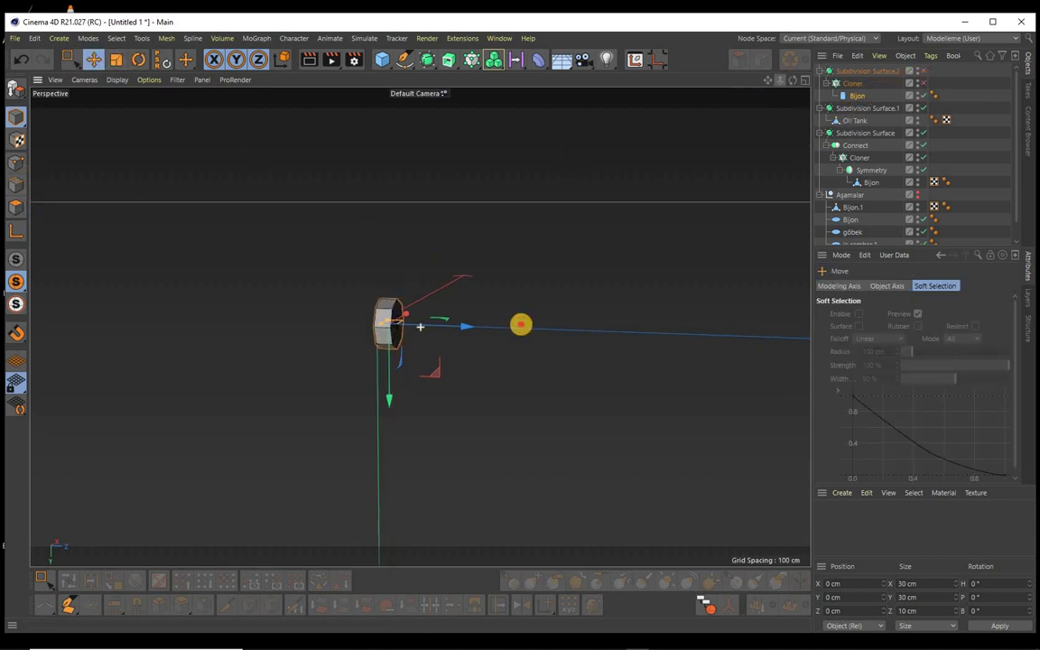
scroll(521, 324, up, 3)
Step: Make the lug nut editable and push its front polygon slightly outward
click(343, 319)
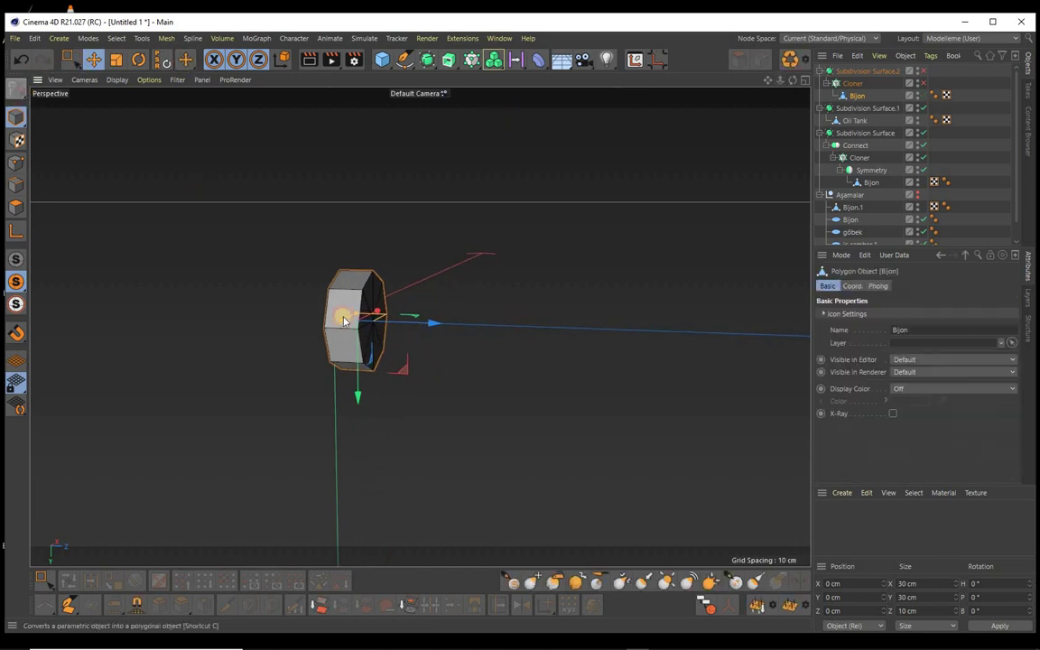
drag(71, 59, 108, 78)
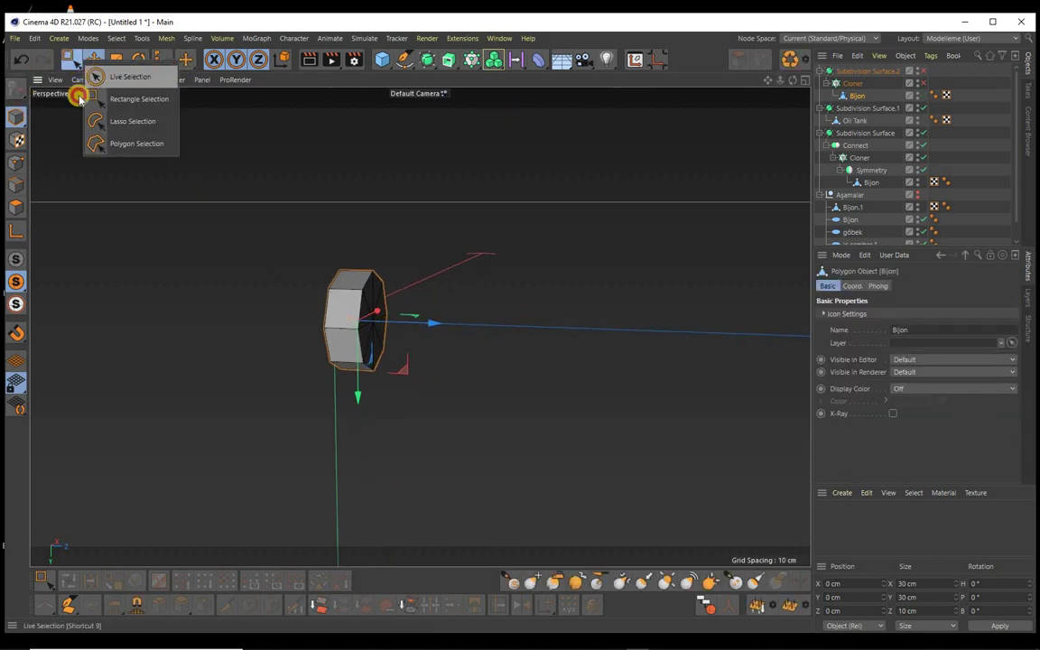
click(15, 205)
drag(367, 354, 371, 325)
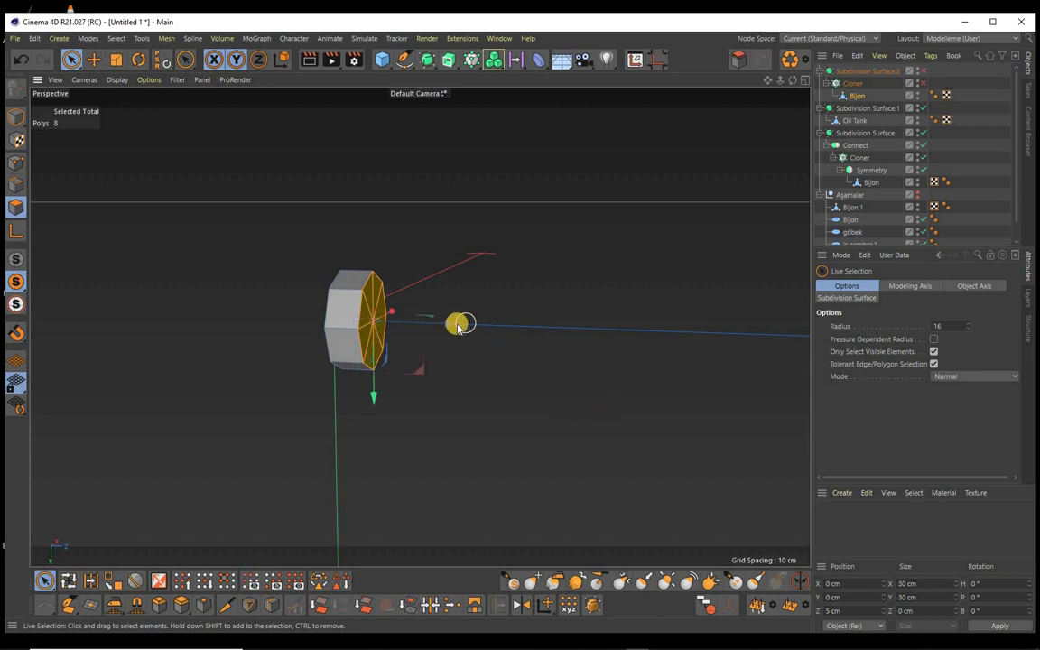
mouse_move(456, 324)
mouse_down()
mouse_move(492, 330)
mouse_move(476, 332)
mouse_up()
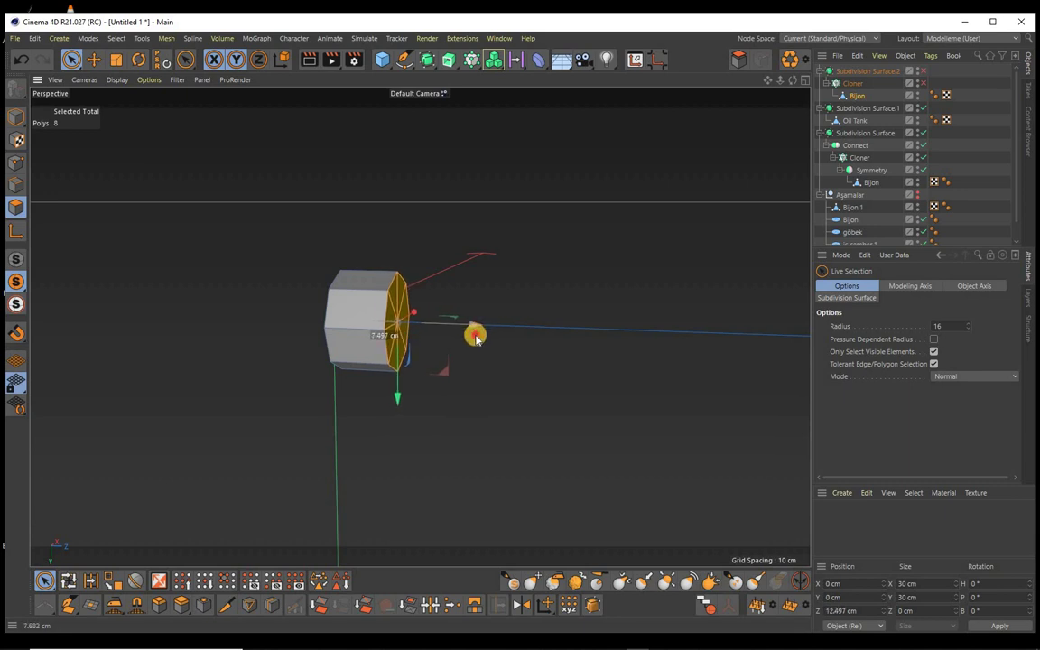
Step: Inset the front face, extrude it into a narrower shaft, and scale the tip inward
click(115, 58)
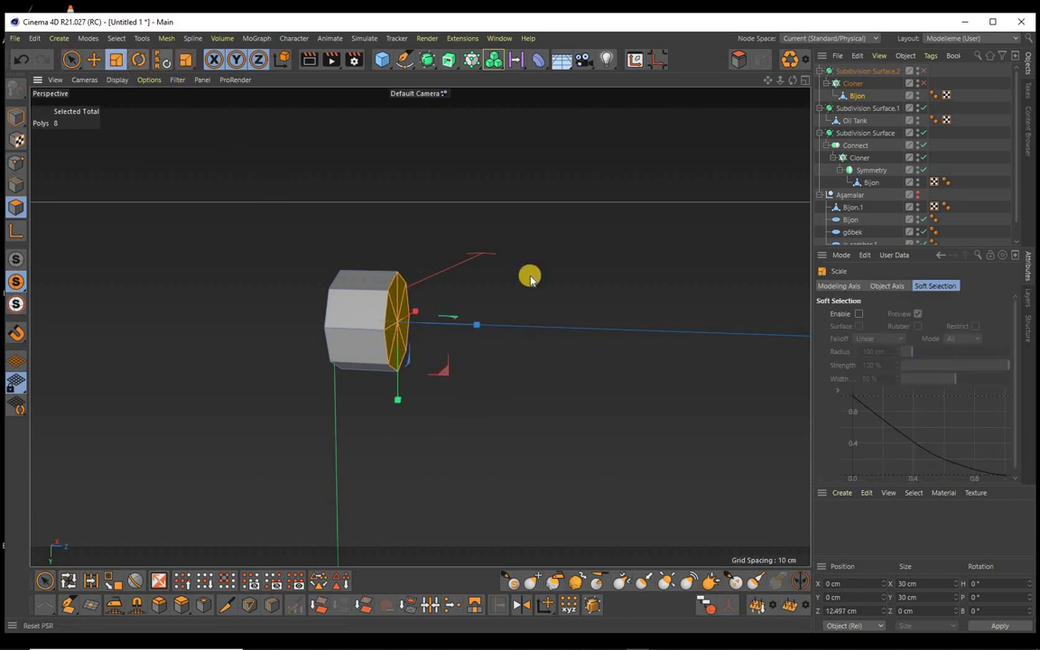
click(205, 605)
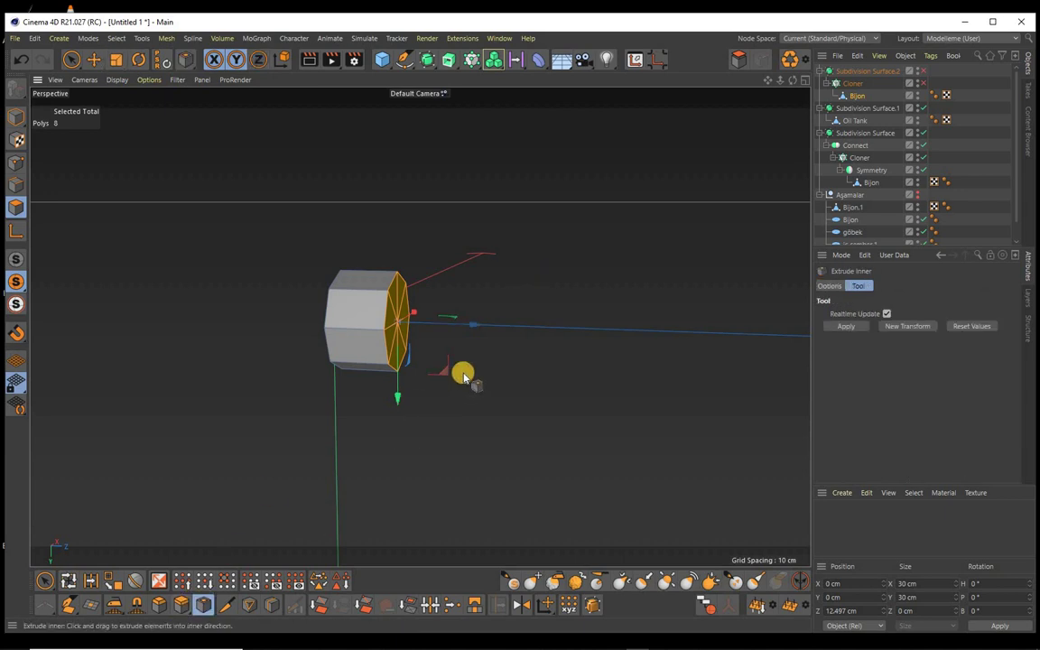
mouse_move(460, 374)
mouse_down()
mouse_move(520, 325)
mouse_move(475, 329)
mouse_up()
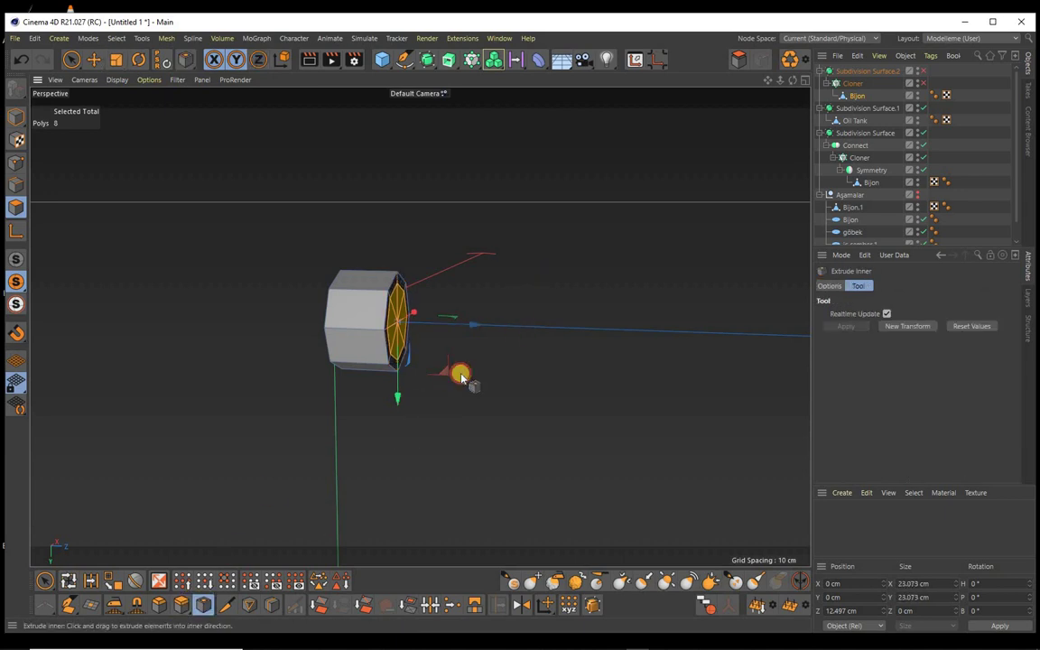
key(space)
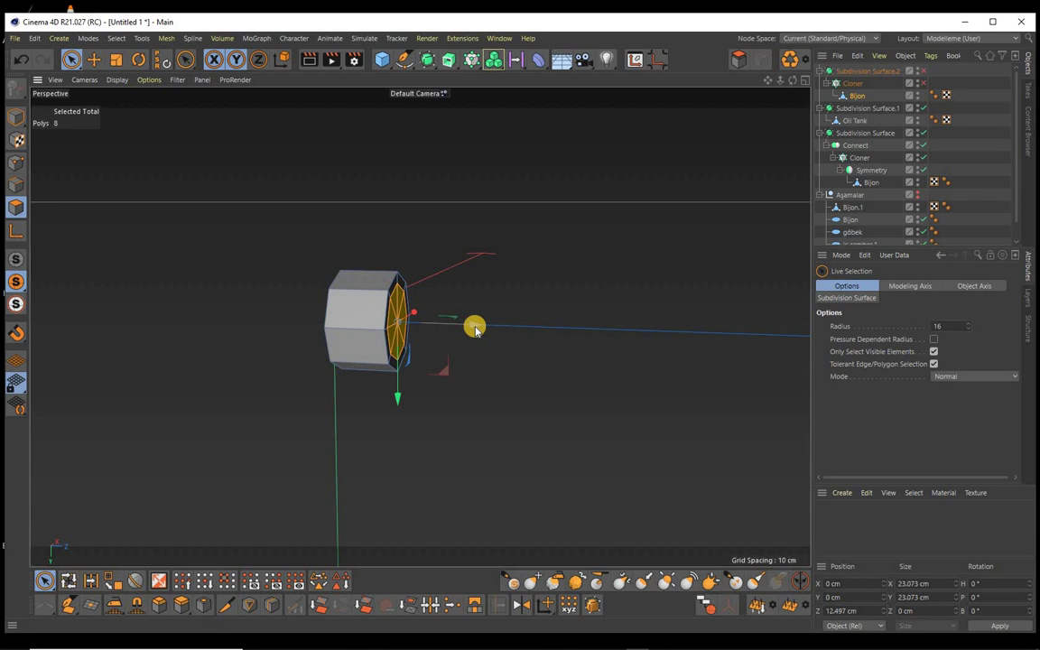
ctrl+drag(475, 329, 526, 332)
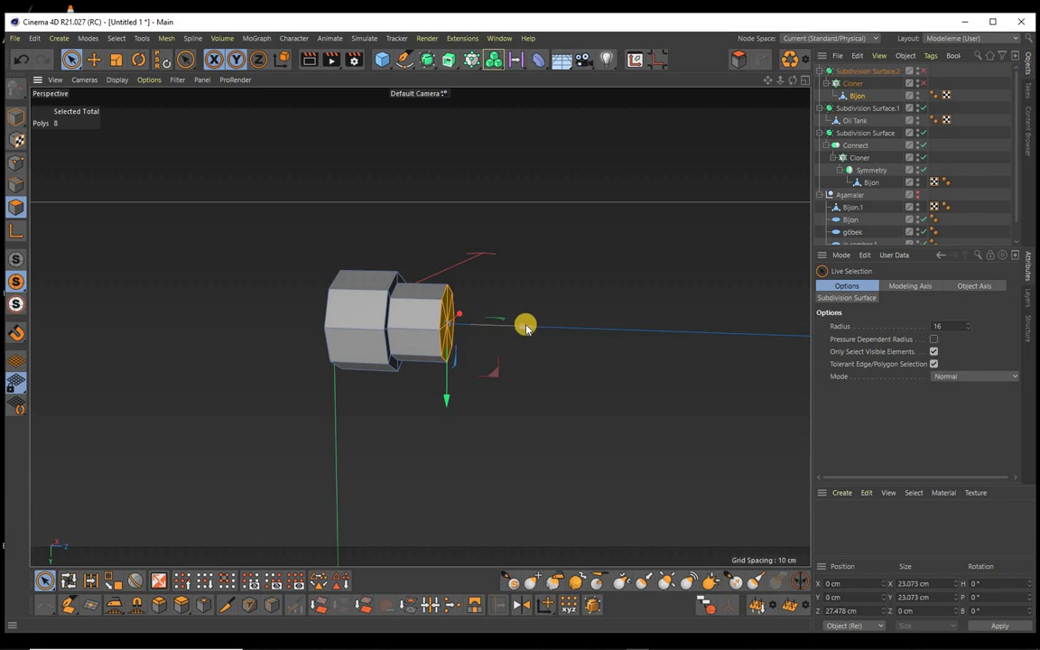
drag(527, 329, 550, 329)
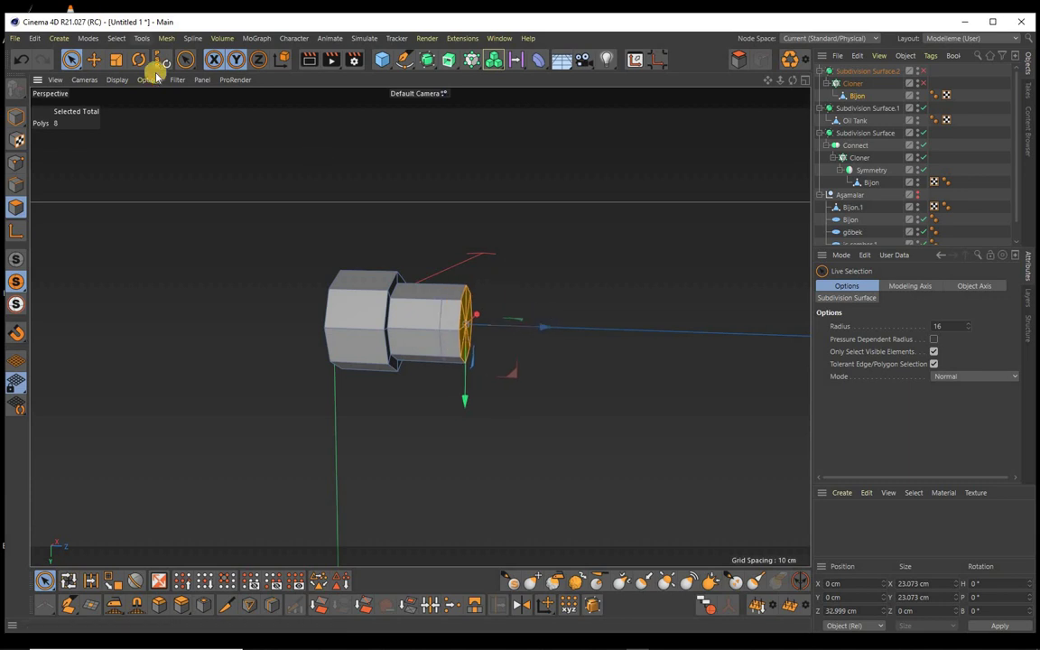
click(116, 61)
drag(532, 199, 395, 259)
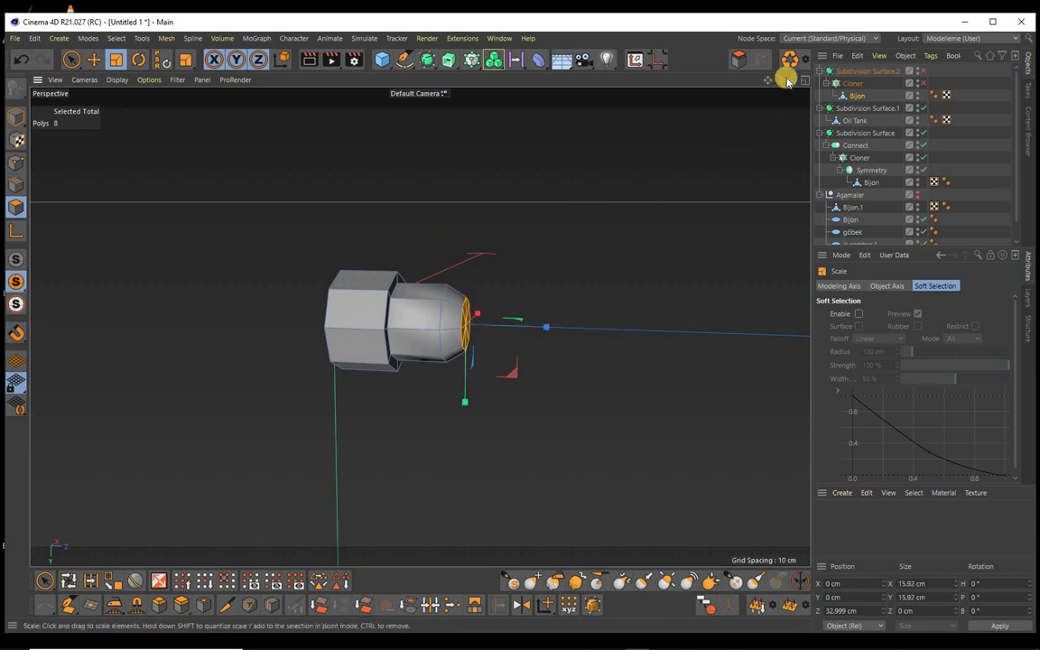
alt+drag(520, 326, 468, 350)
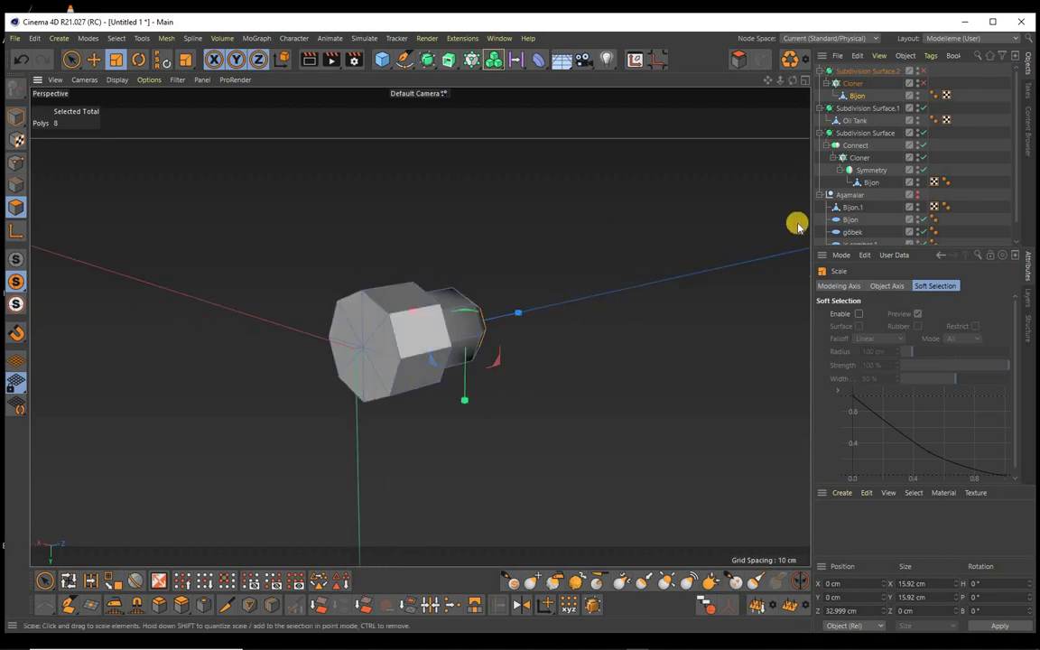
Step: Select several edges on the nut's front face, then clear the selection
click(71, 59)
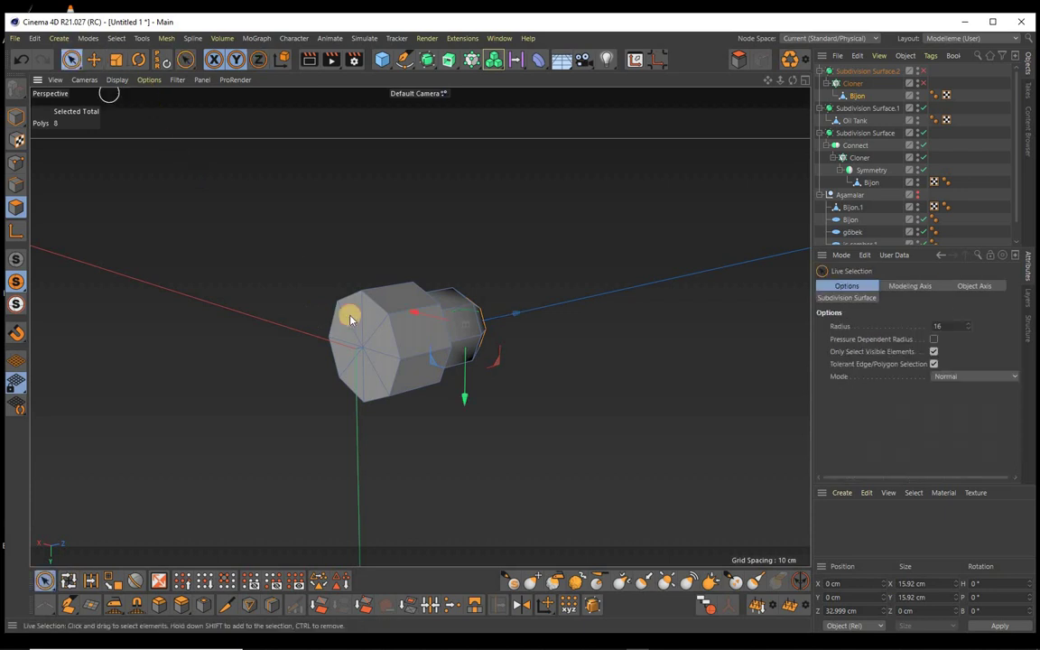
click(15, 185)
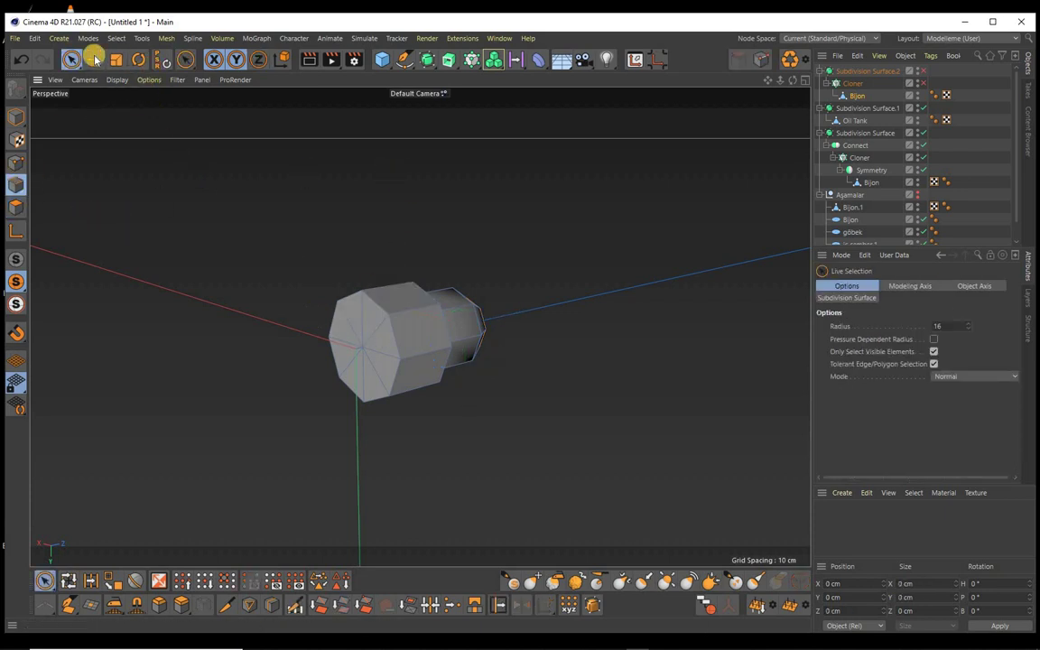
key(e)
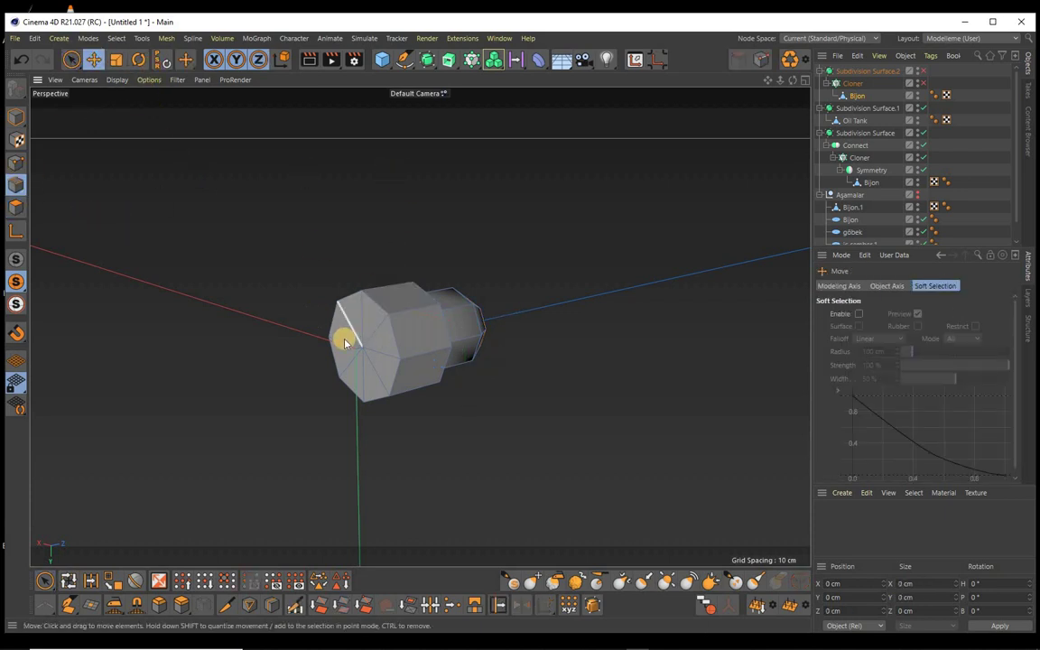
click(352, 329)
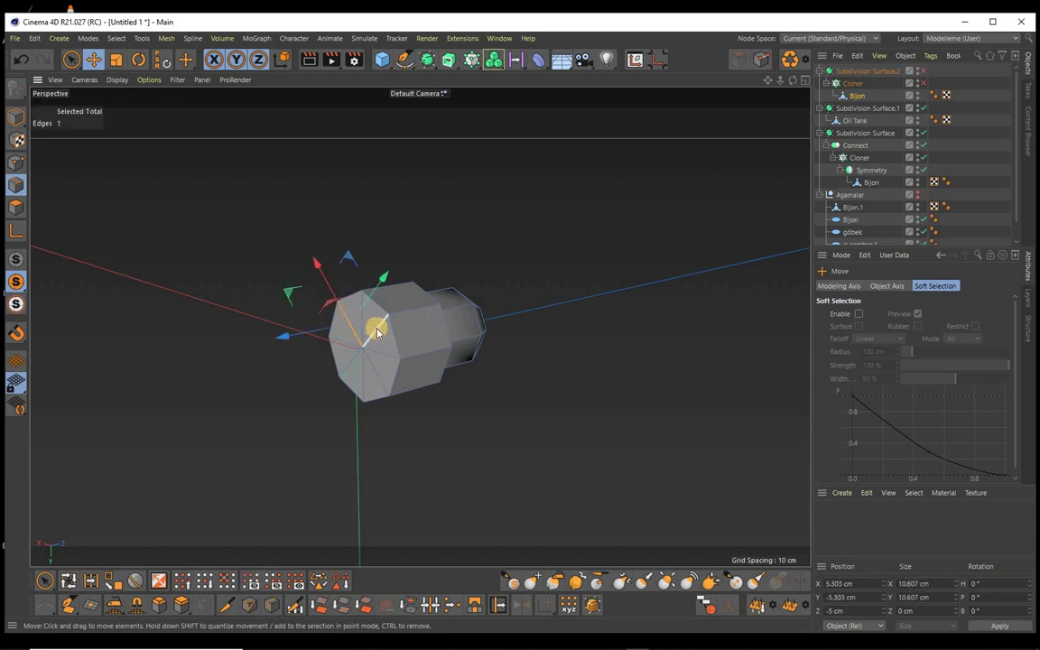
shift+click(368, 362)
shift+click(346, 371)
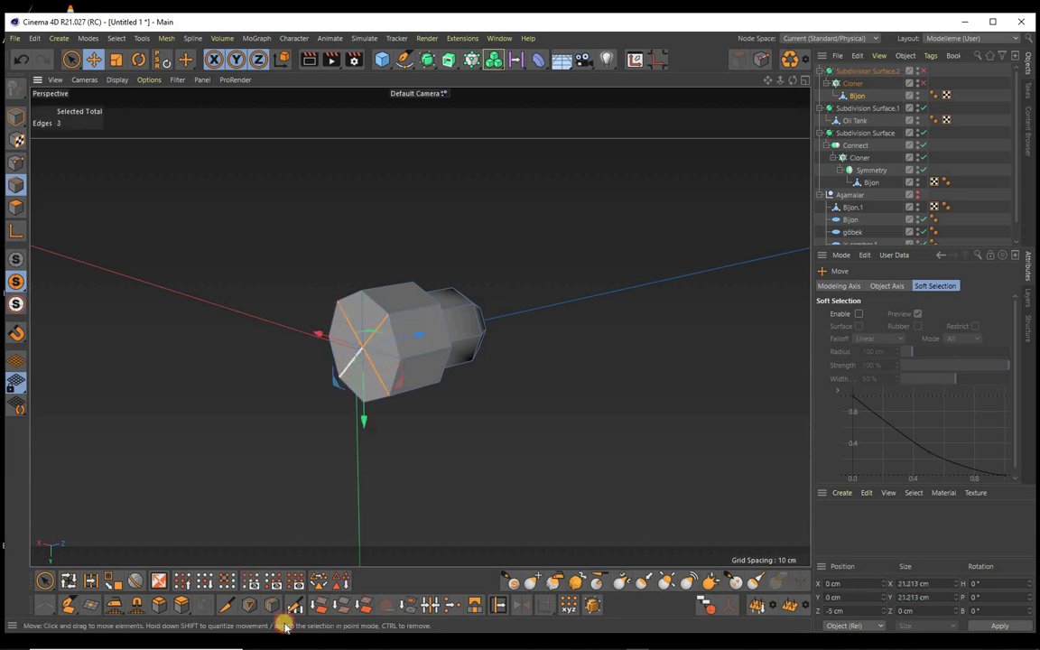
key(ctrl+shift+a)
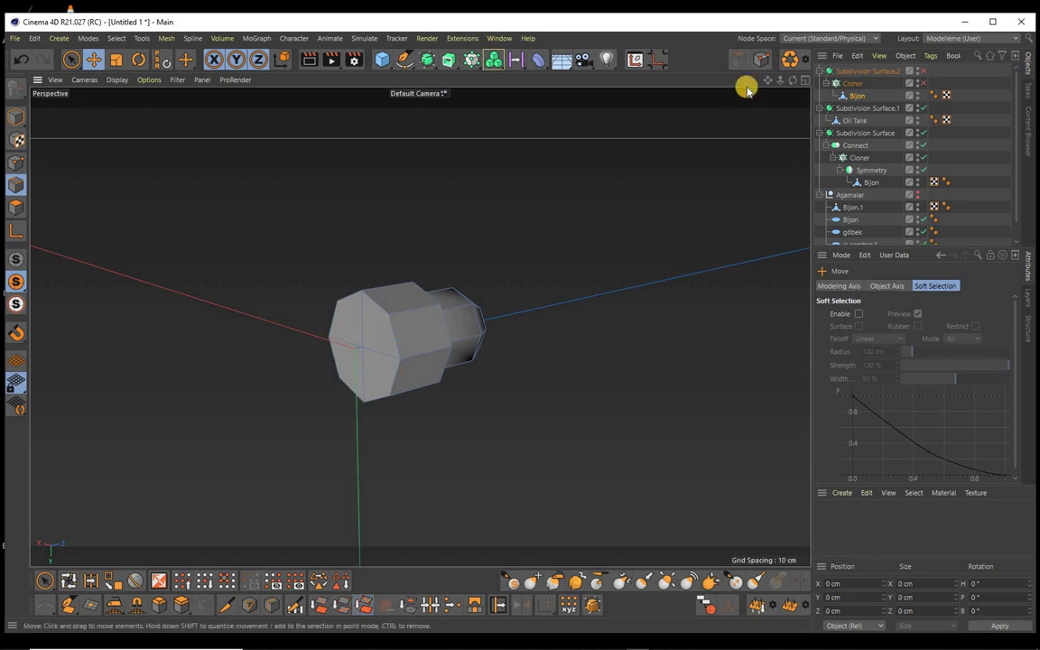
Step: Compare the nut against the wheel in Front view, then return to Perspective
drag(793, 80, 767, 84)
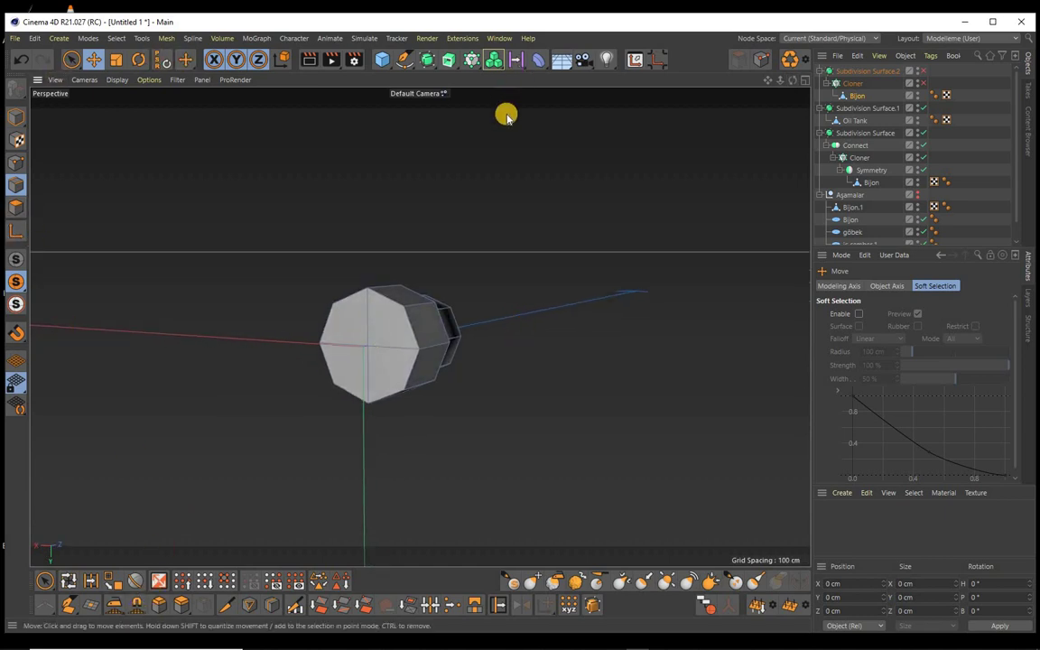
key(F4)
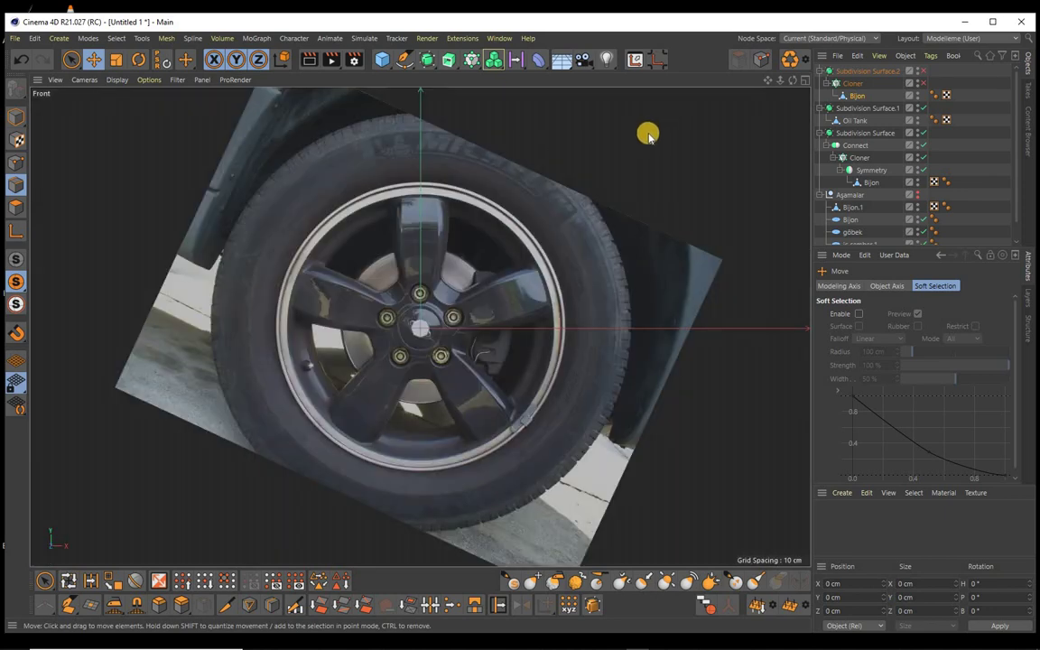
scroll(520, 323, up, 3)
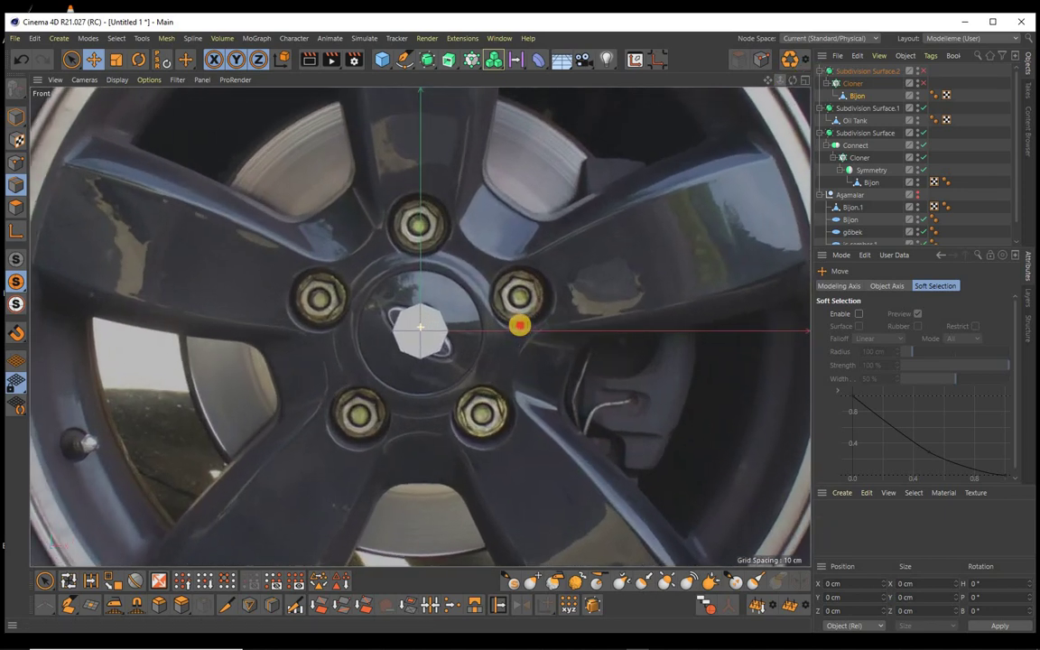
scroll(520, 325, up, 4)
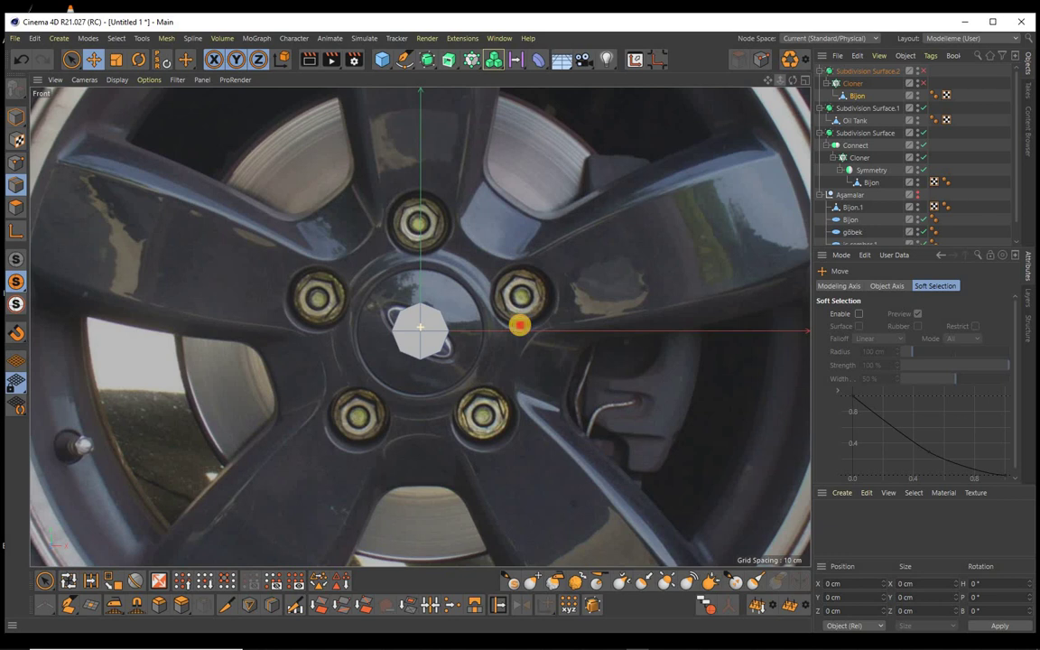
scroll(520, 325, down, 1)
scroll(520, 325, down, 2)
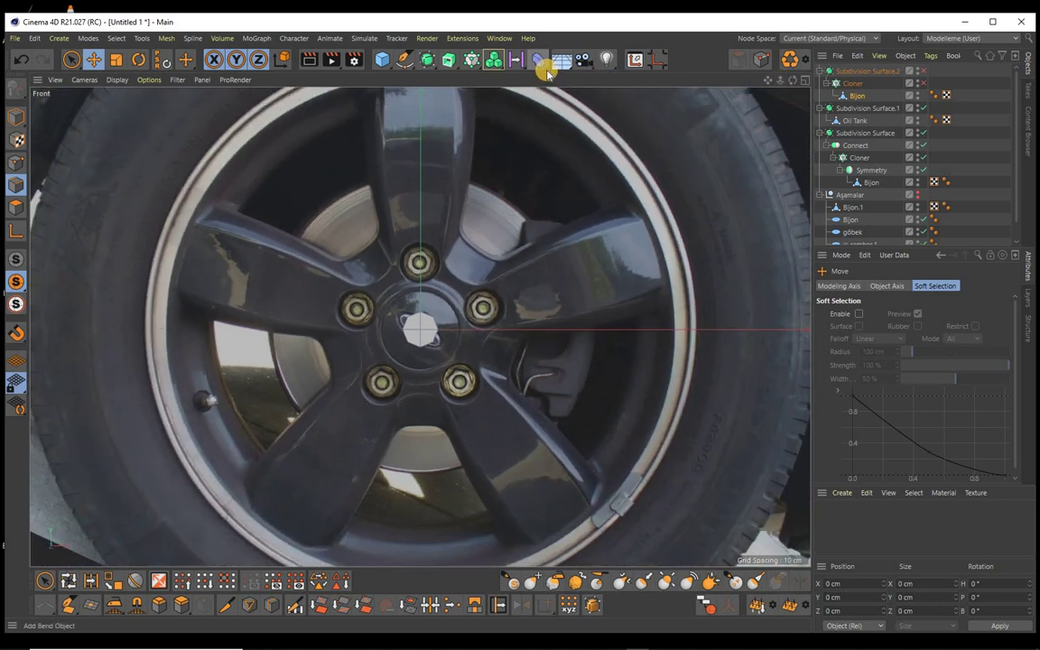
key(F1)
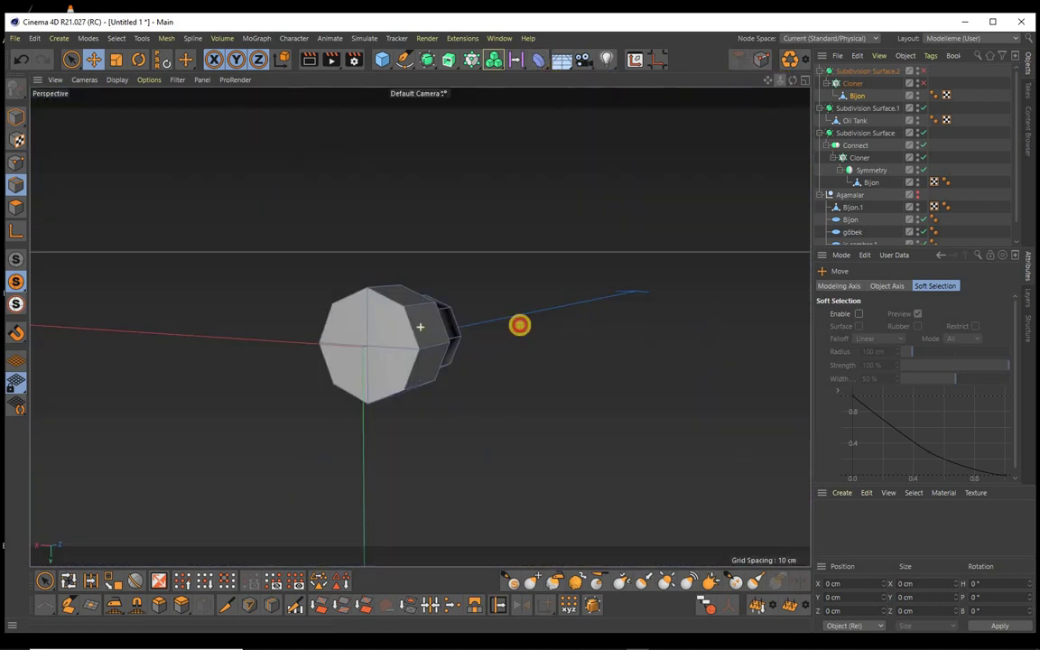
scroll(519, 324, up, 2)
Step: Loop-select five edge loops: front rim, back rim, shaft middle and end cap
alt+drag(520, 325, 520, 325)
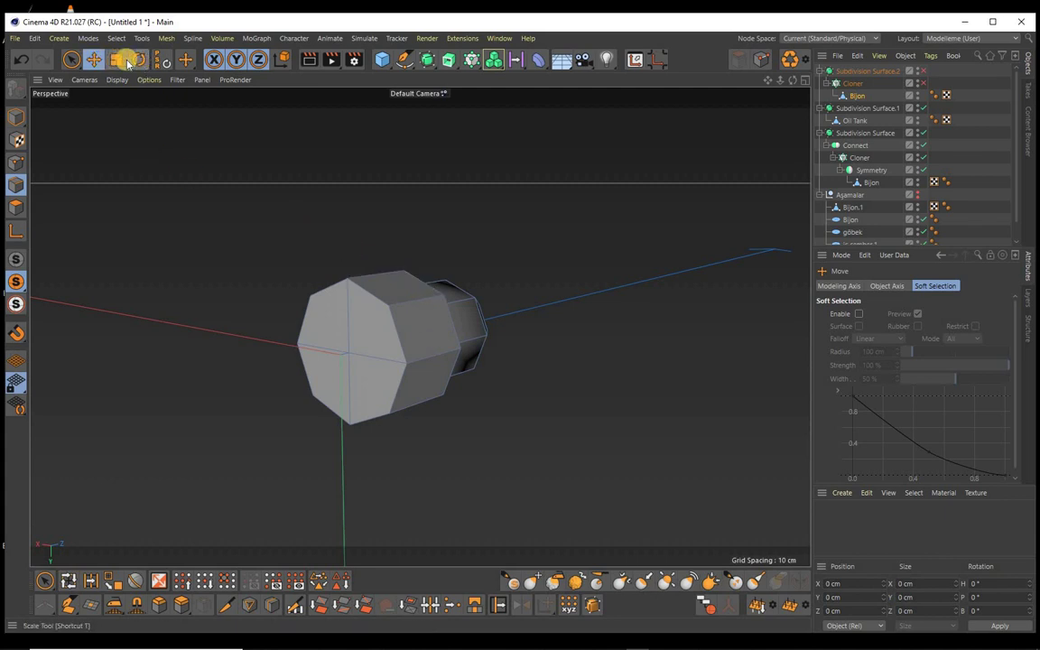
click(385, 405)
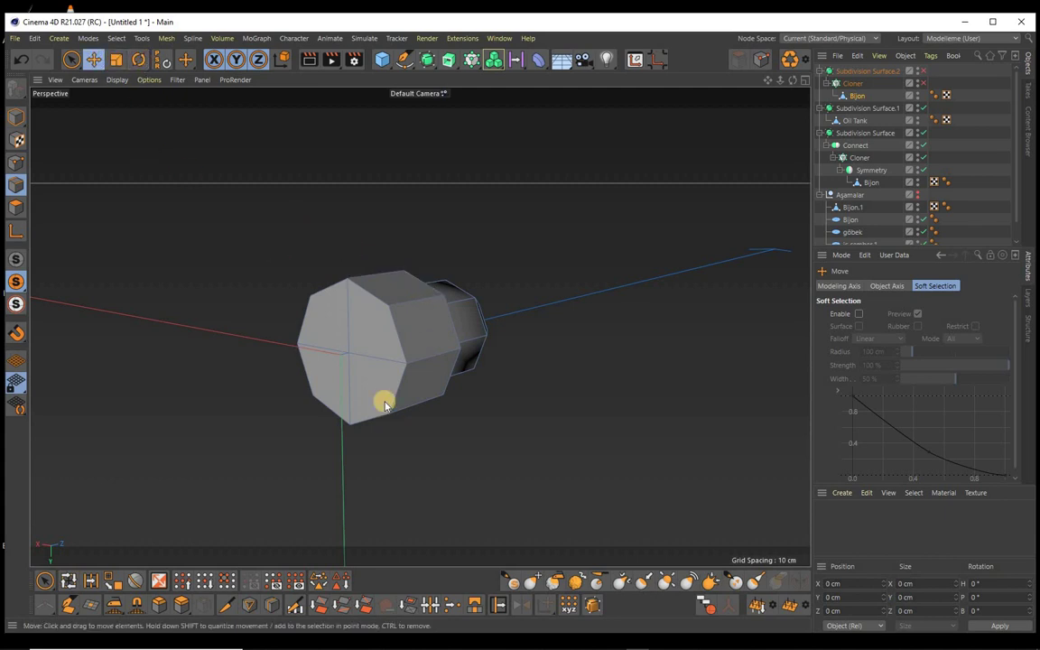
click(374, 295)
click(68, 580)
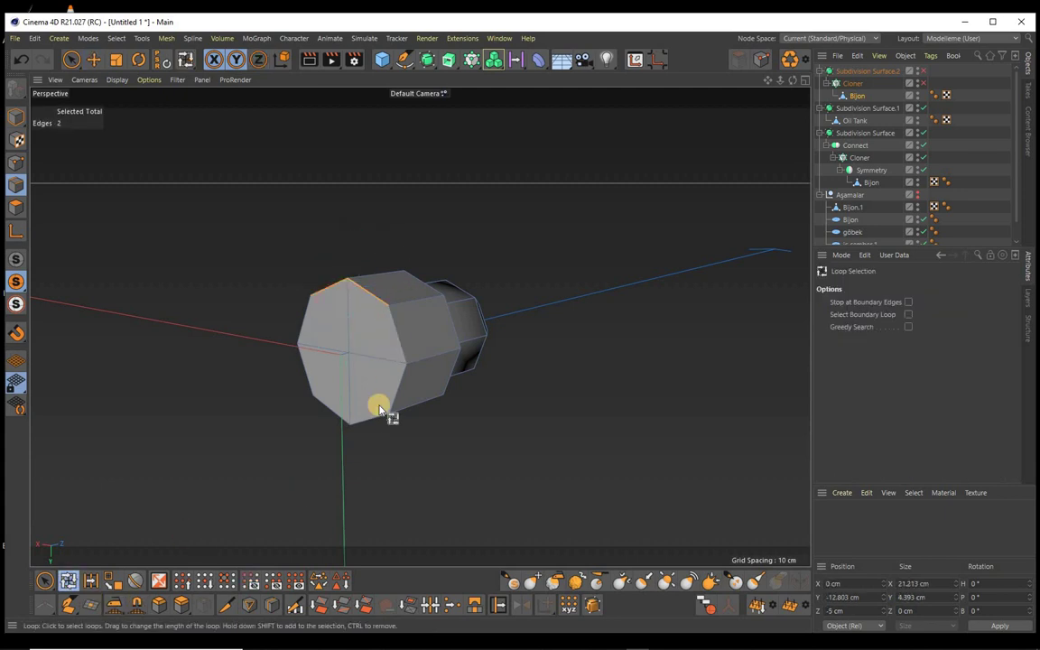
click(390, 387)
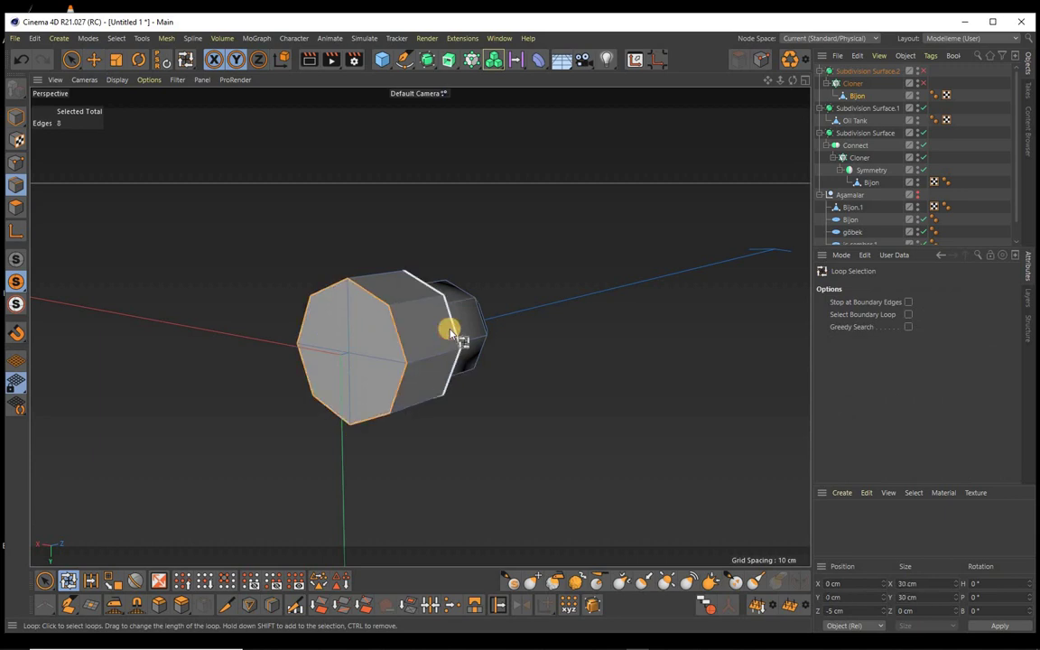
shift+click(451, 334)
alt+drag(468, 292, 657, 175)
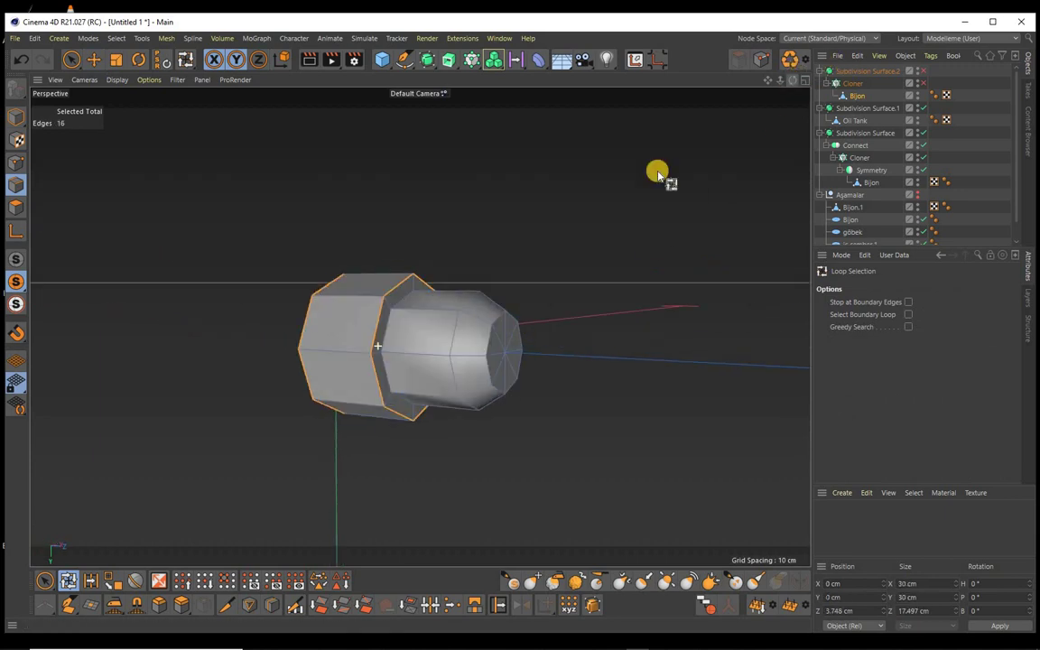
shift+click(456, 338)
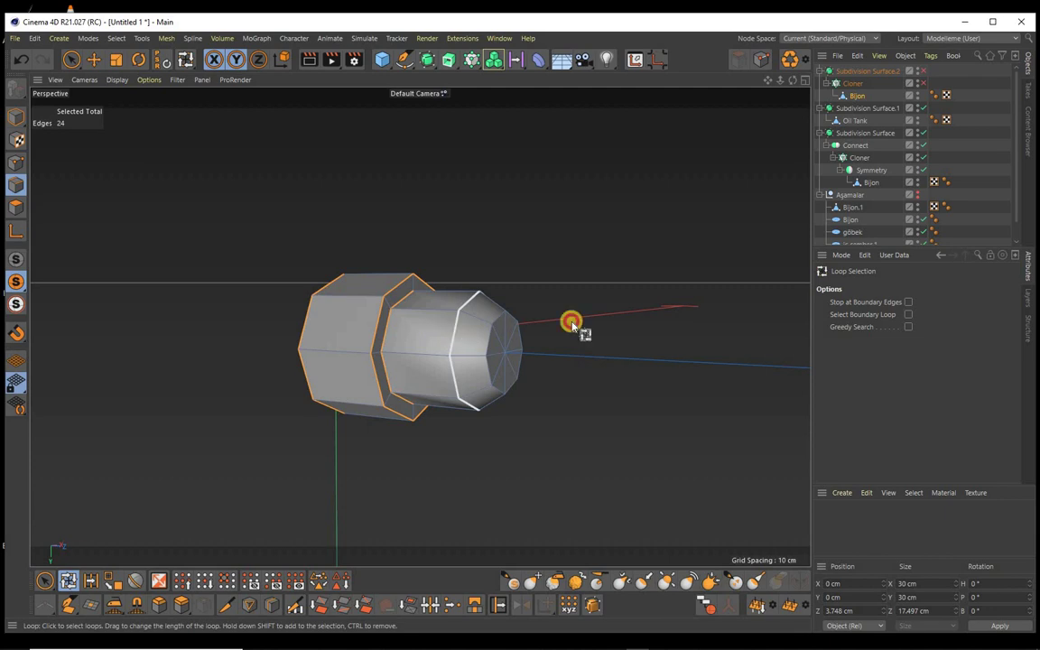
shift+click(505, 352)
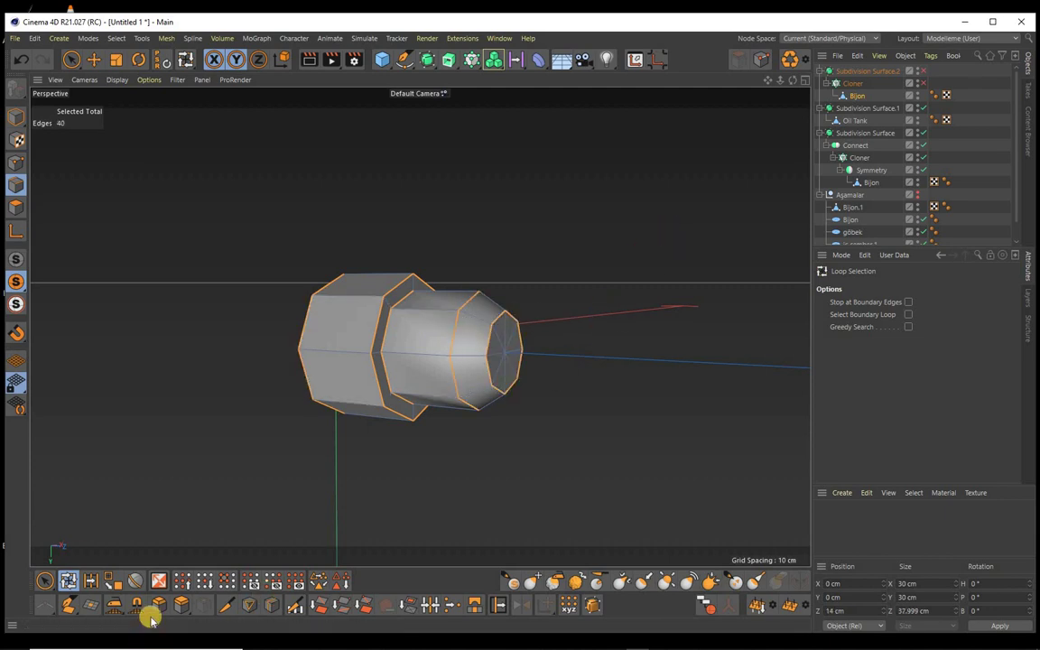
click(160, 606)
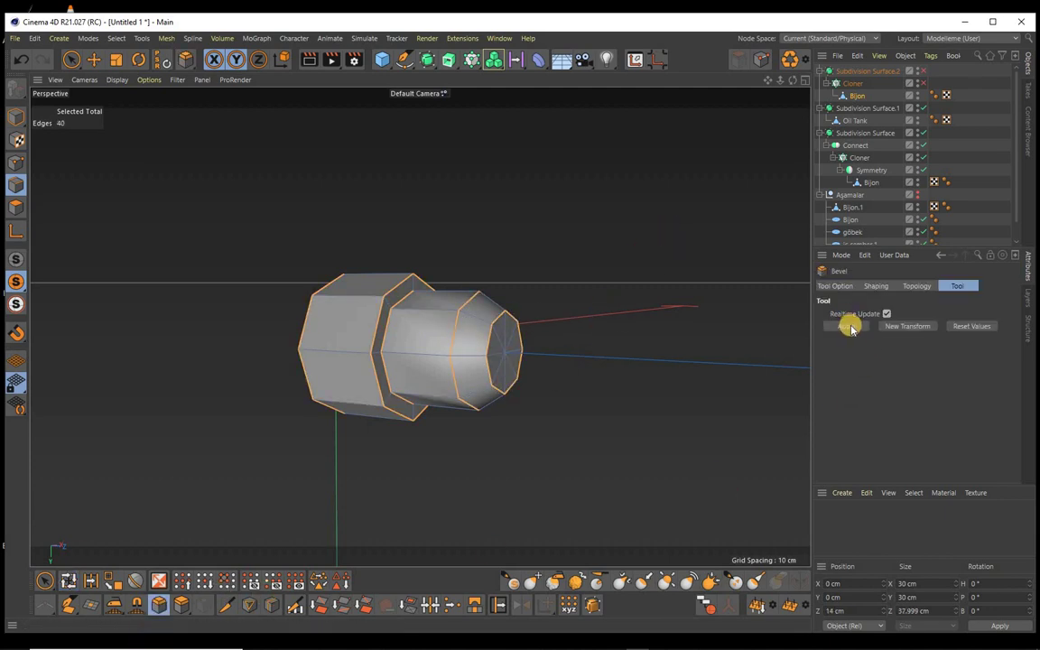
Step: Apply a Solid bevel to the selected edge loops and briefly preview the smoothing
click(851, 328)
click(837, 287)
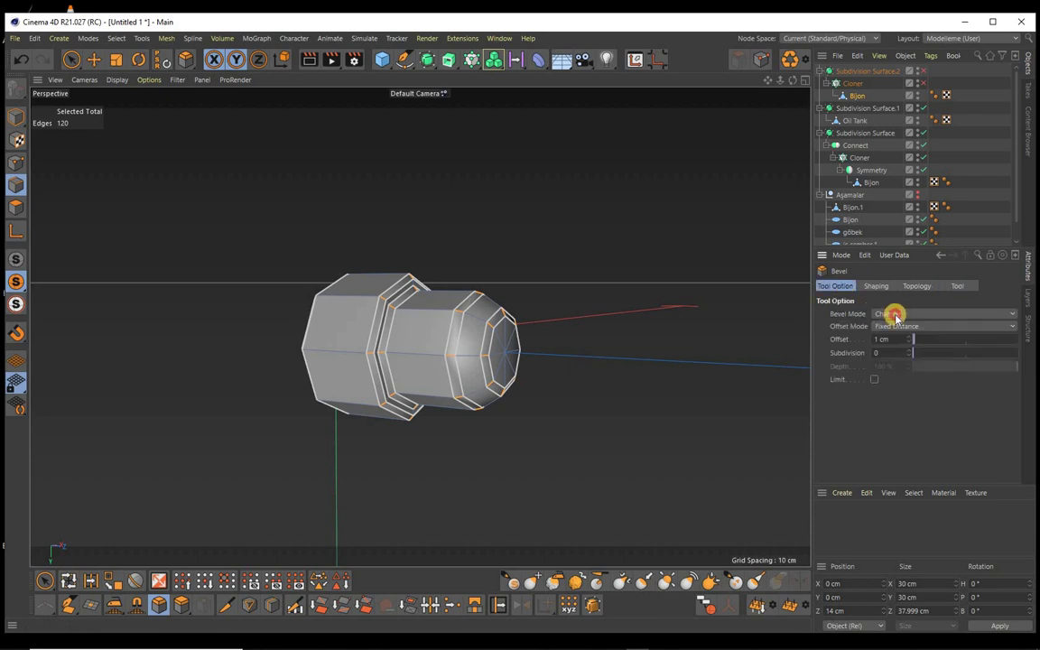
click(894, 314)
click(889, 329)
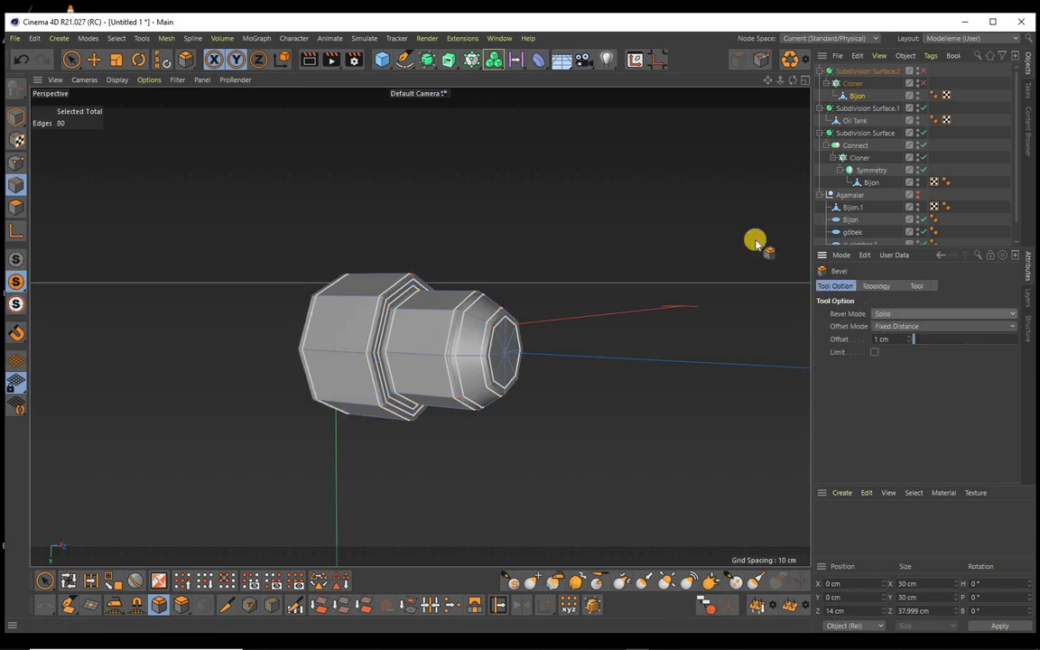
alt+drag(520, 325, 451, 329)
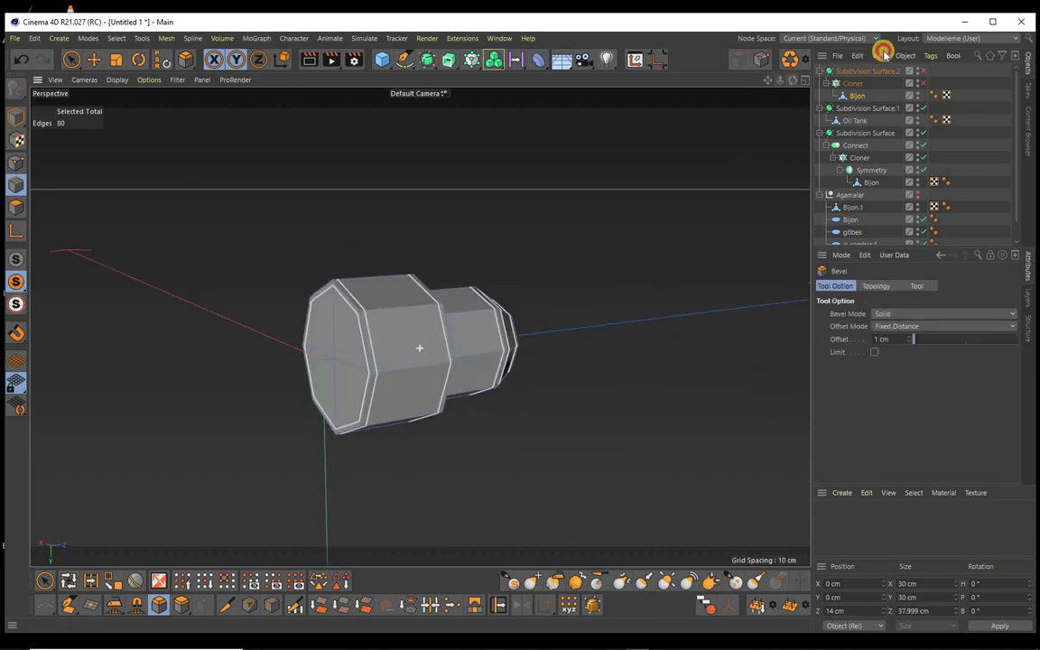
click(922, 70)
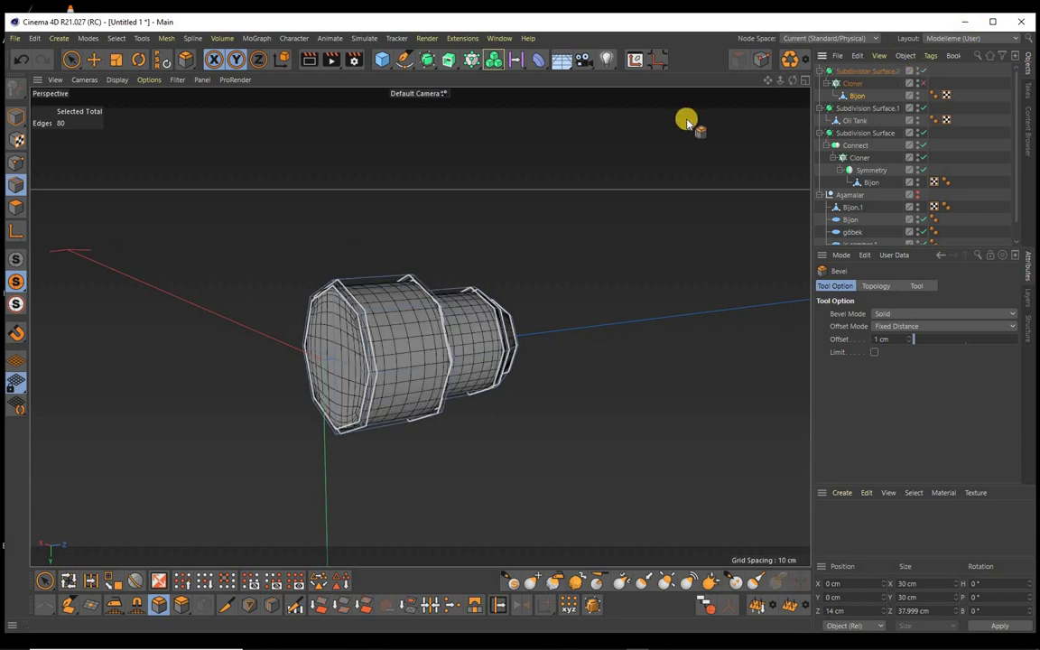
click(922, 71)
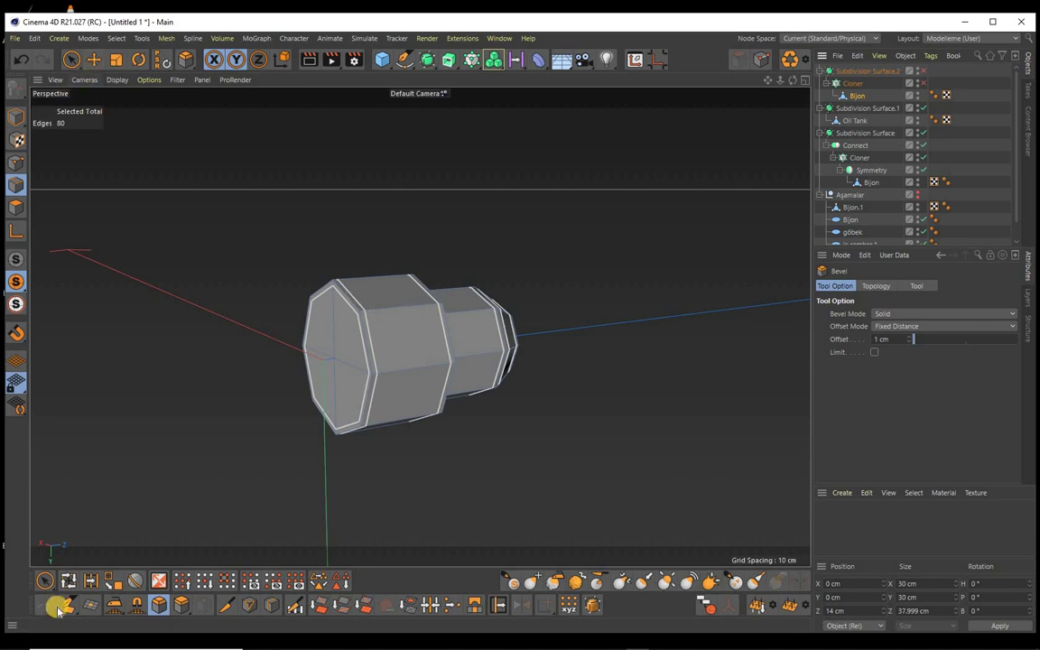
Step: Bevel the ring of long side edges and turn Subdivision Surface.2 back on
click(91, 580)
click(402, 307)
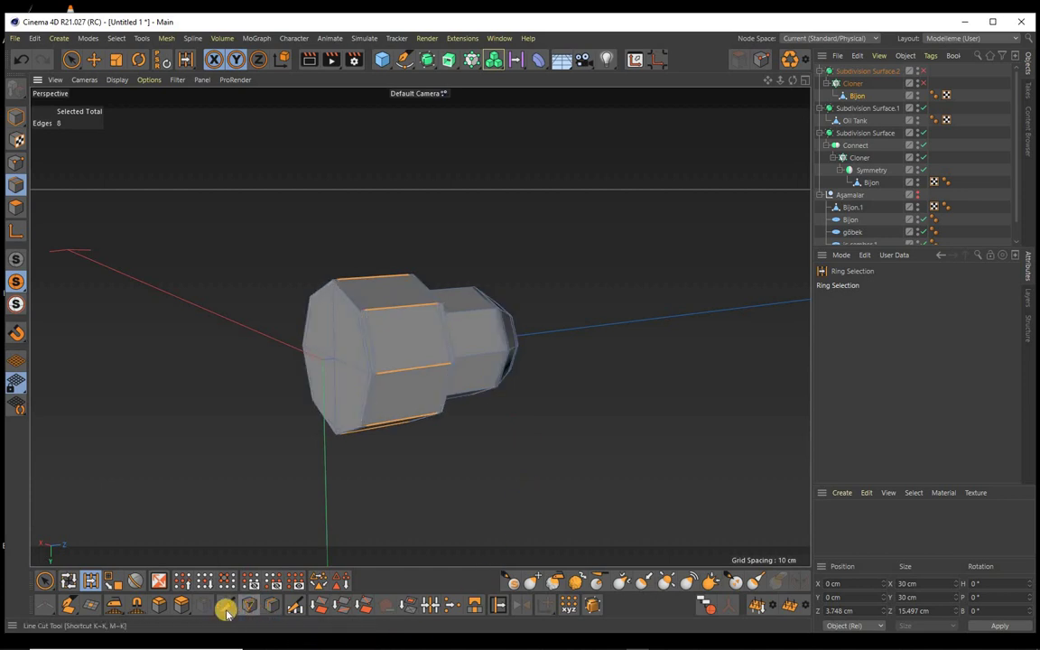
click(158, 603)
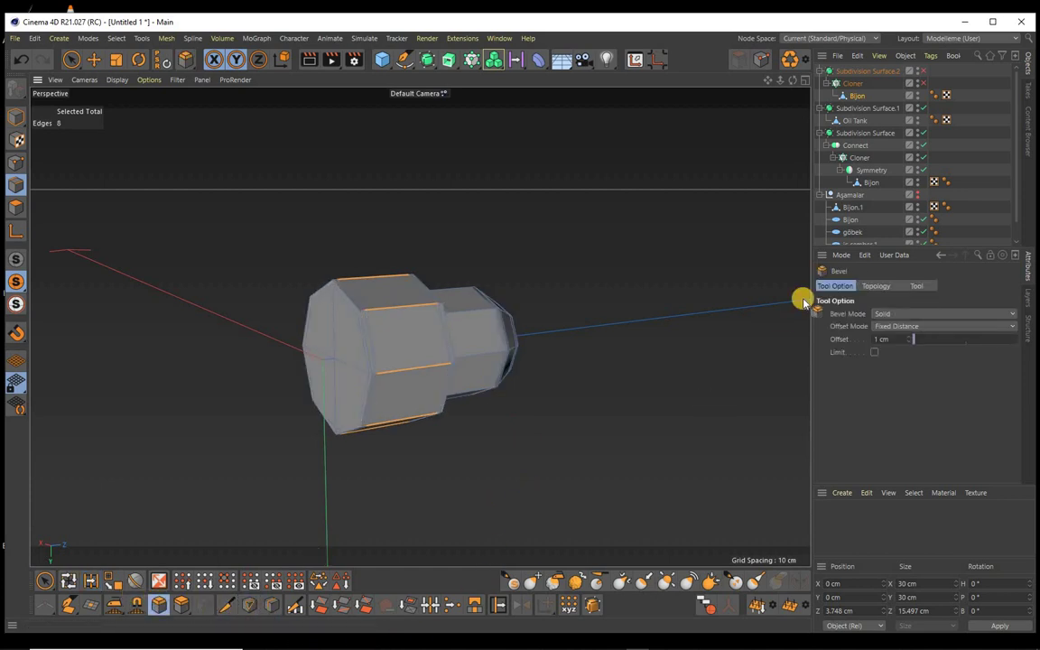
click(916, 286)
click(898, 327)
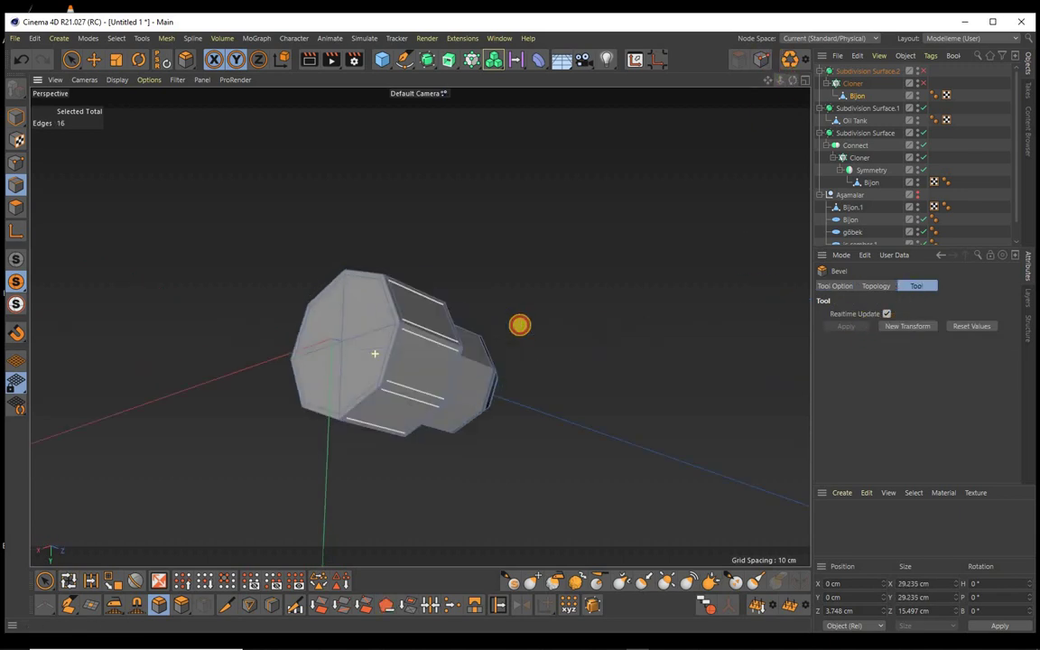
alt+drag(520, 325, 487, 330)
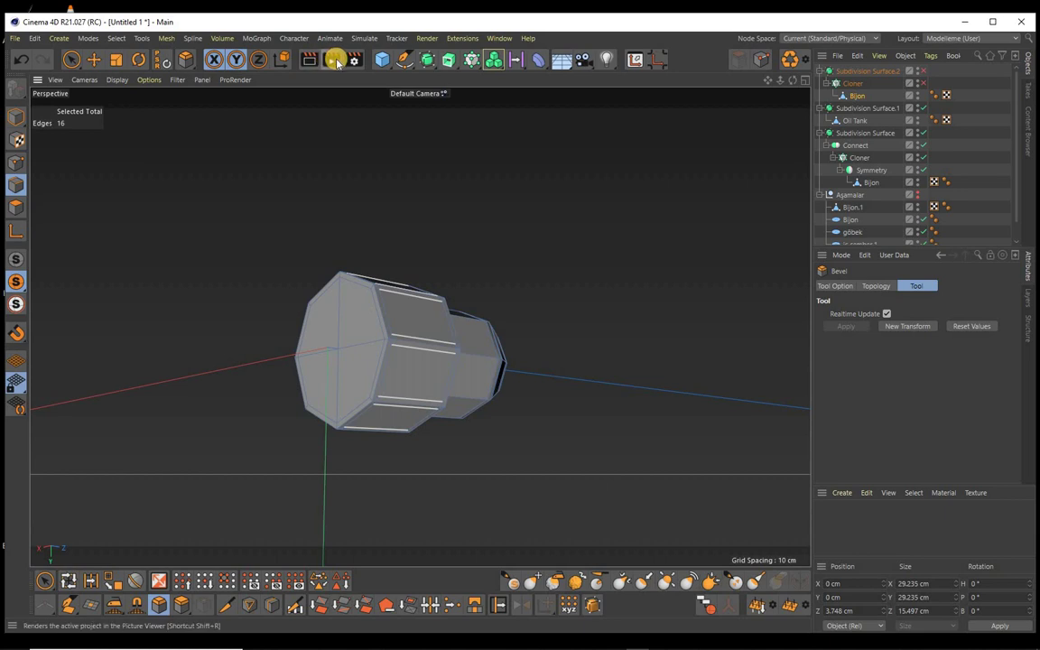
click(925, 71)
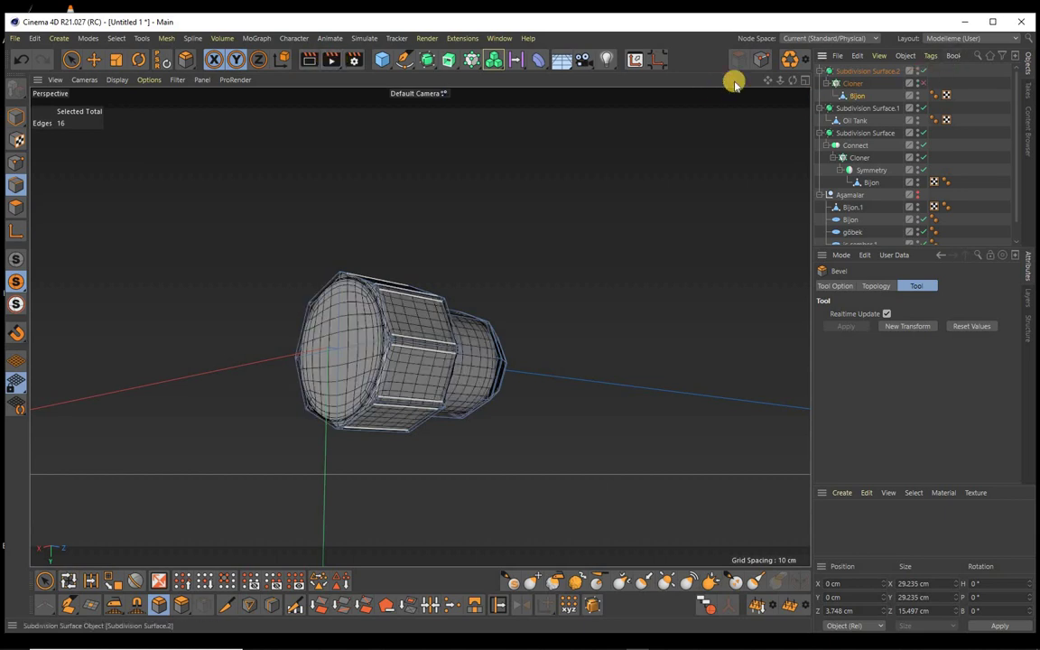
Step: Test-render the smoothed, bevelled lug nut, then re-enable the Cloner
click(329, 58)
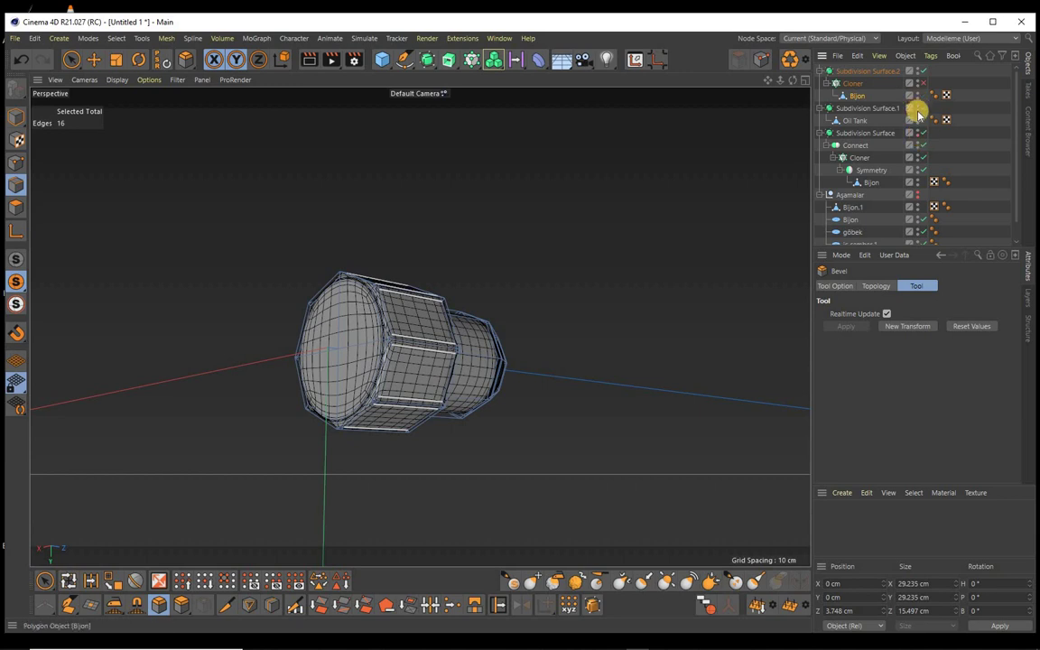
click(918, 111)
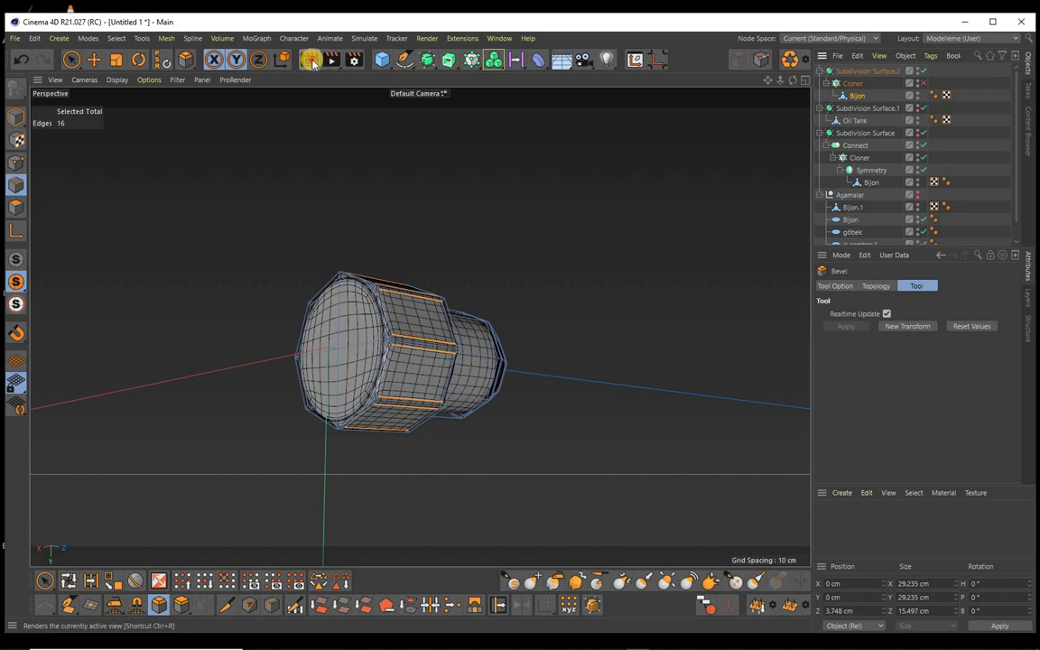
click(310, 61)
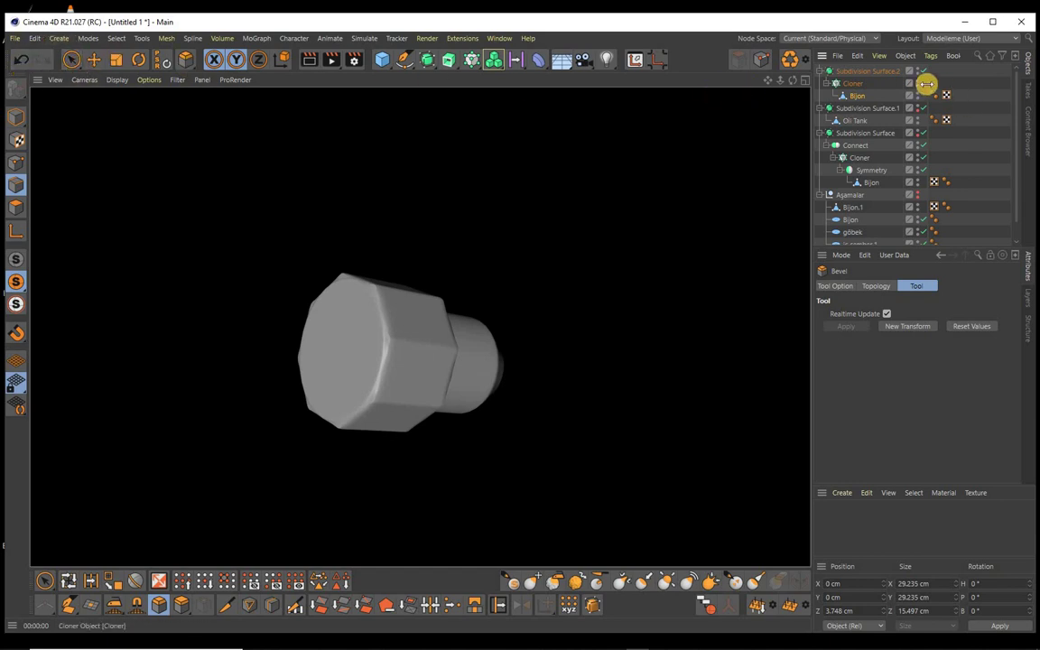
click(883, 71)
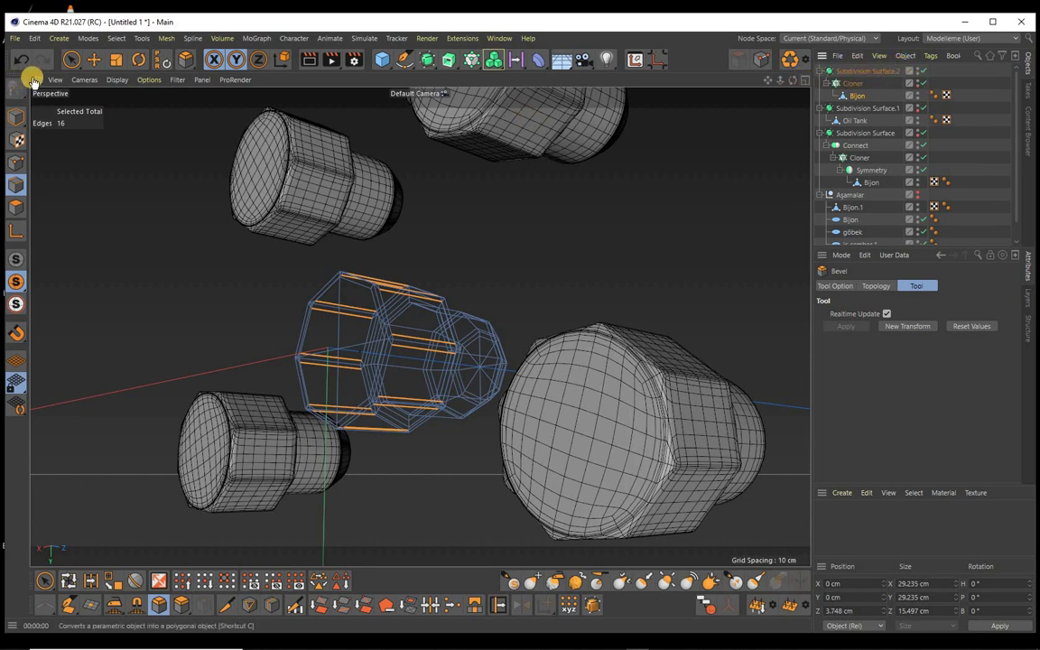
Step: Switch to Gouraud shading, turn off Solo, face the wheel and render to the Picture Viewer
click(13, 115)
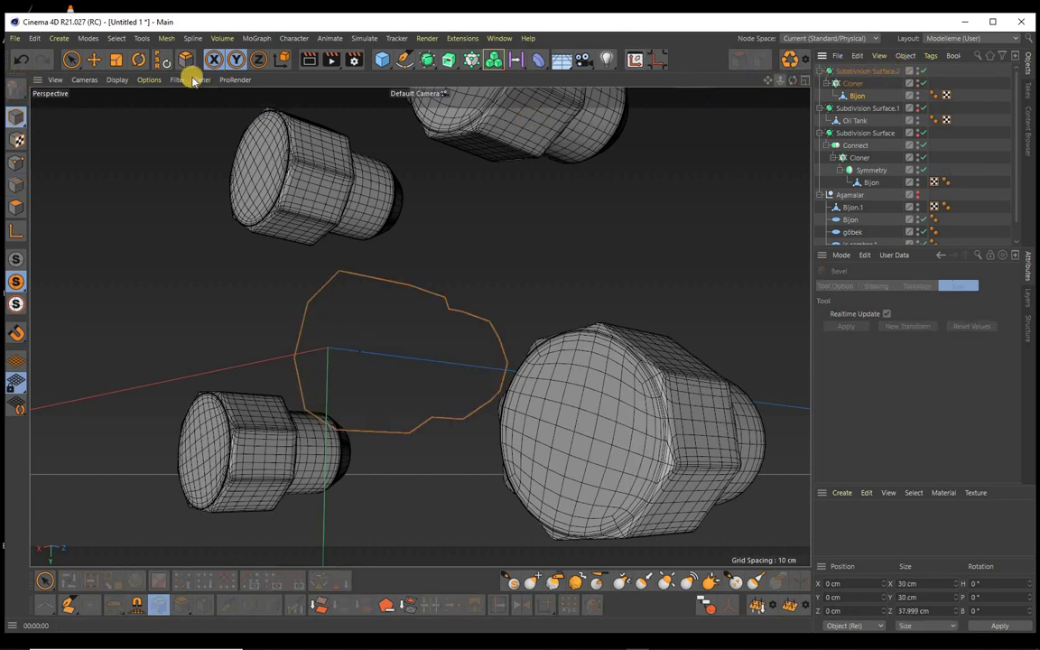
click(117, 80)
click(135, 97)
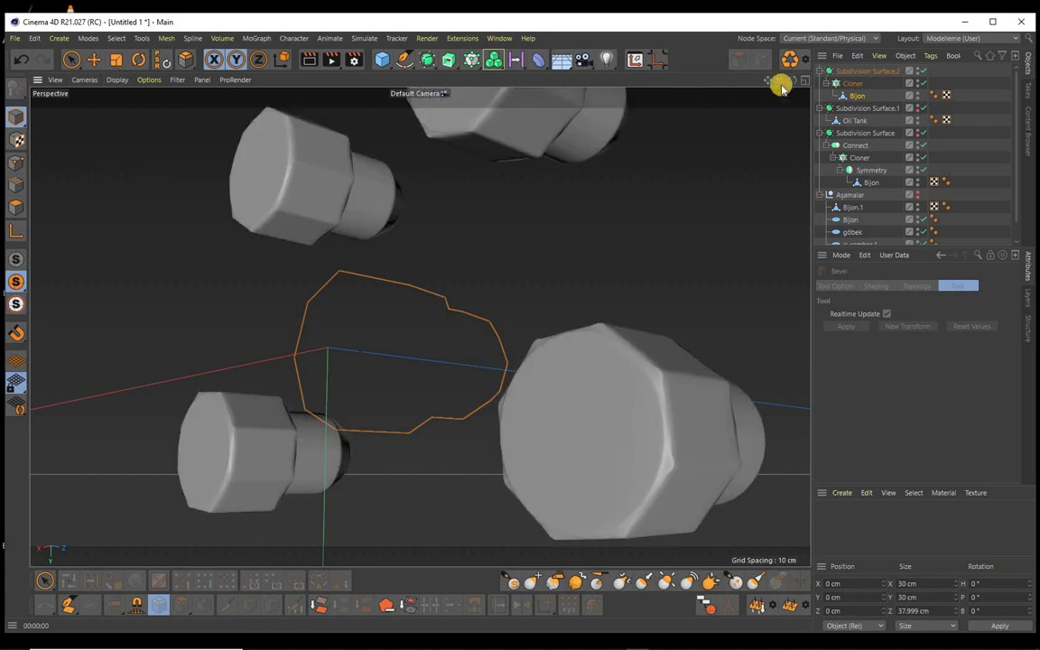
drag(790, 81, 768, 85)
alt+drag(520, 325, 468, 293)
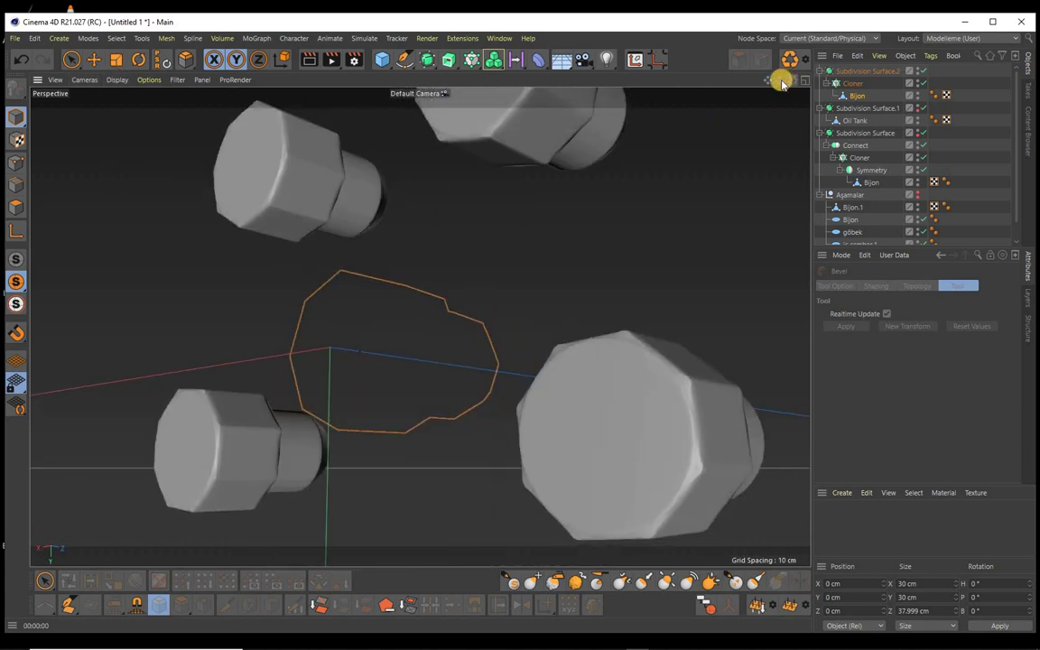
alt+right_drag(520, 325, 127, 225)
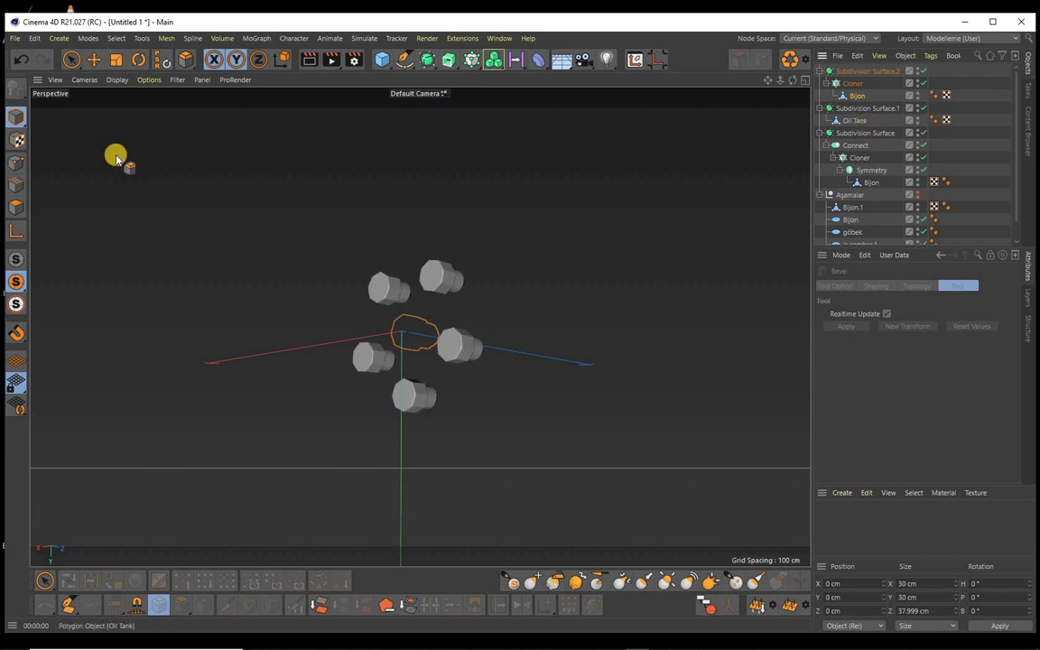
click(18, 261)
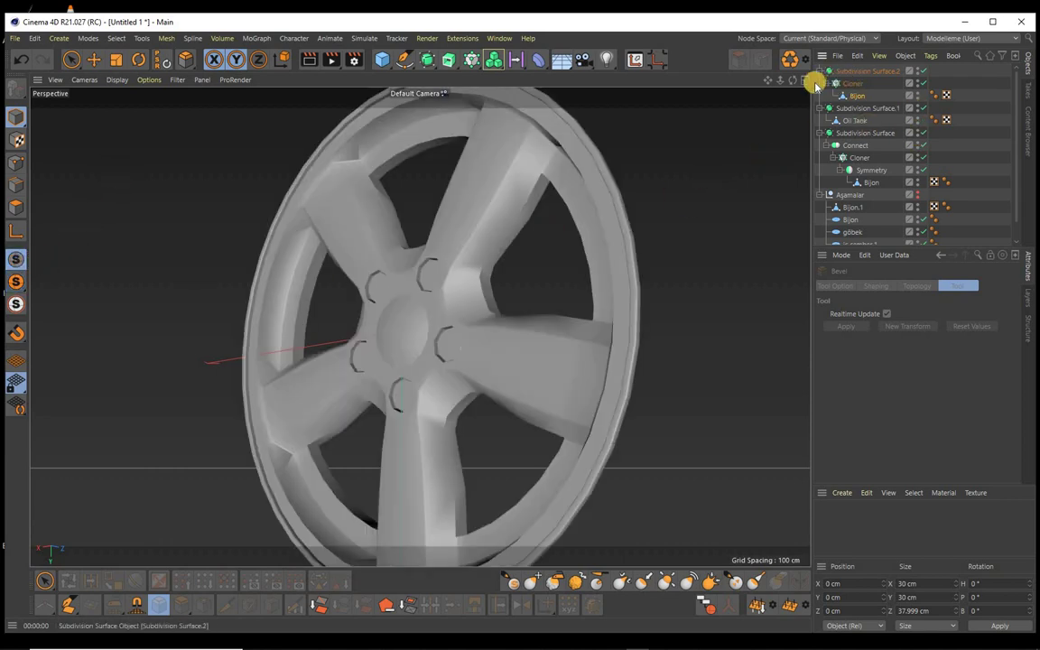
alt+drag(519, 325, 788, 83)
alt+drag(519, 325, 520, 322)
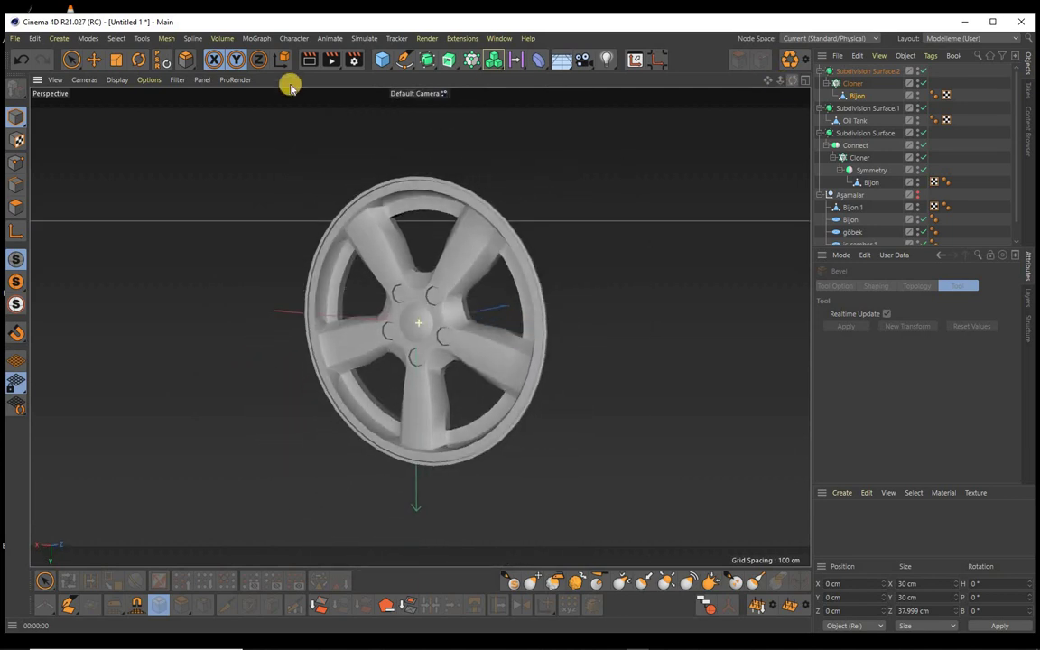
click(333, 59)
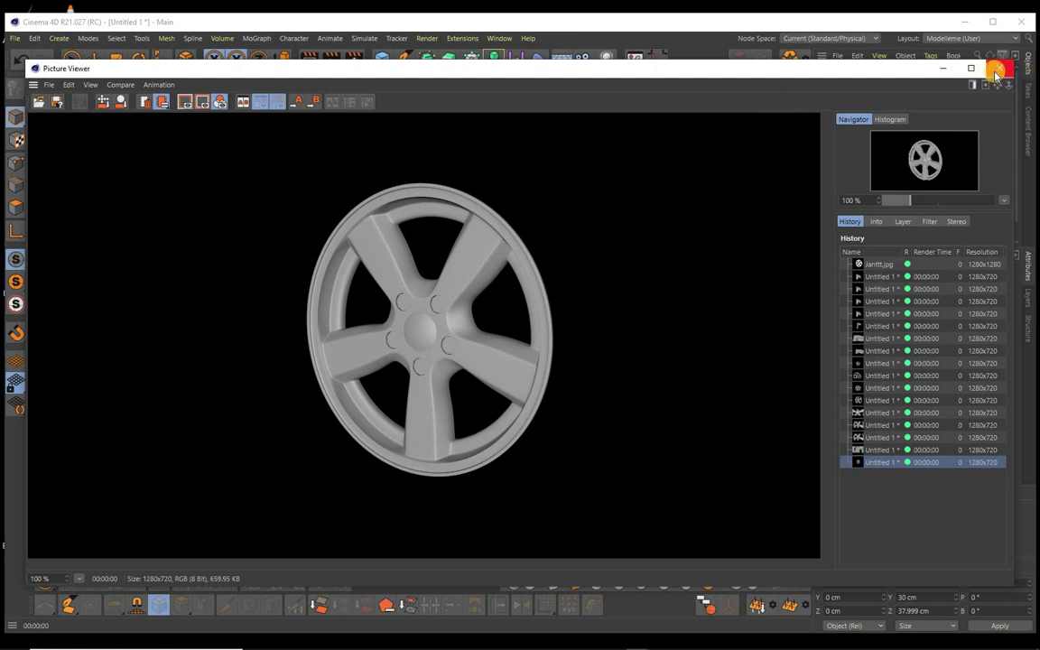
Step: Zoom in on the wheel straight on and render a fresh front view
click(995, 72)
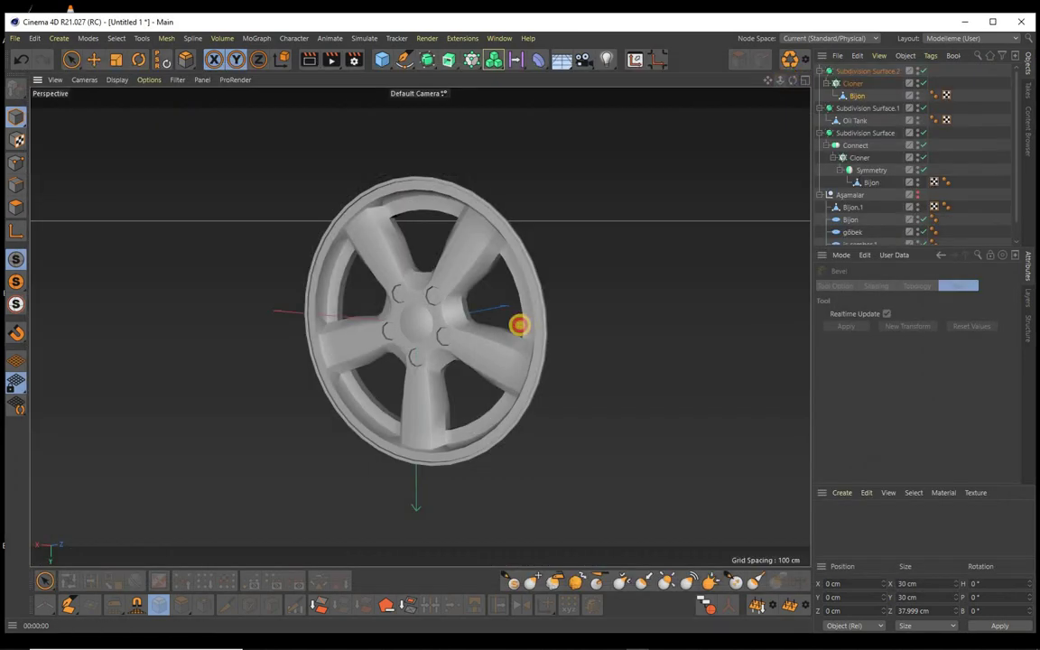
scroll(520, 324, up, 3)
alt+drag(520, 325, 515, 324)
scroll(520, 324, up, 2)
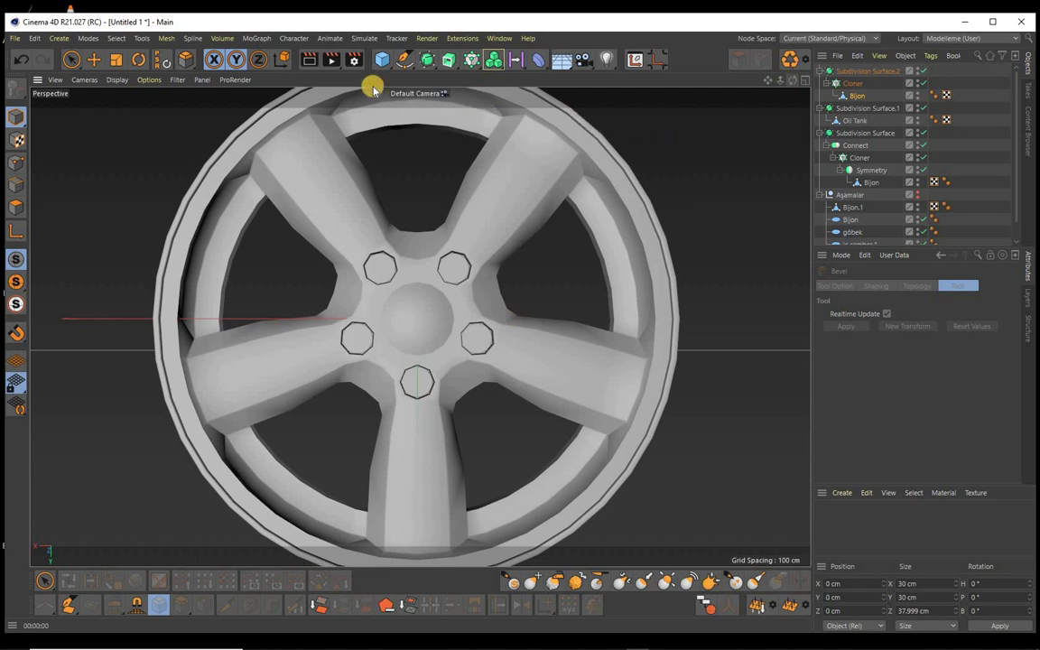
click(330, 61)
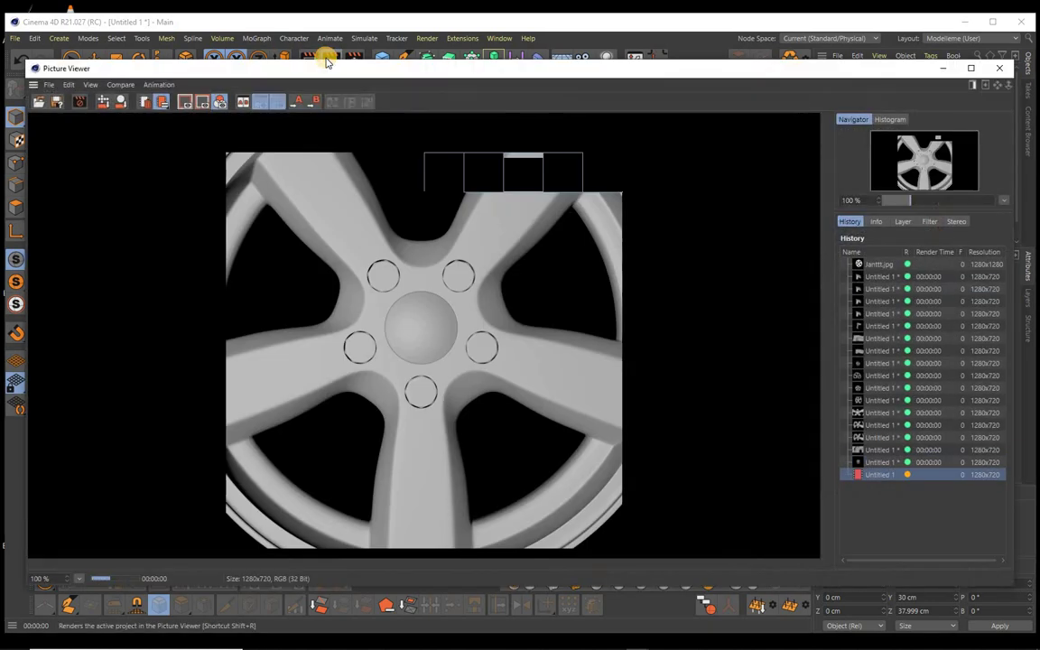
click(999, 68)
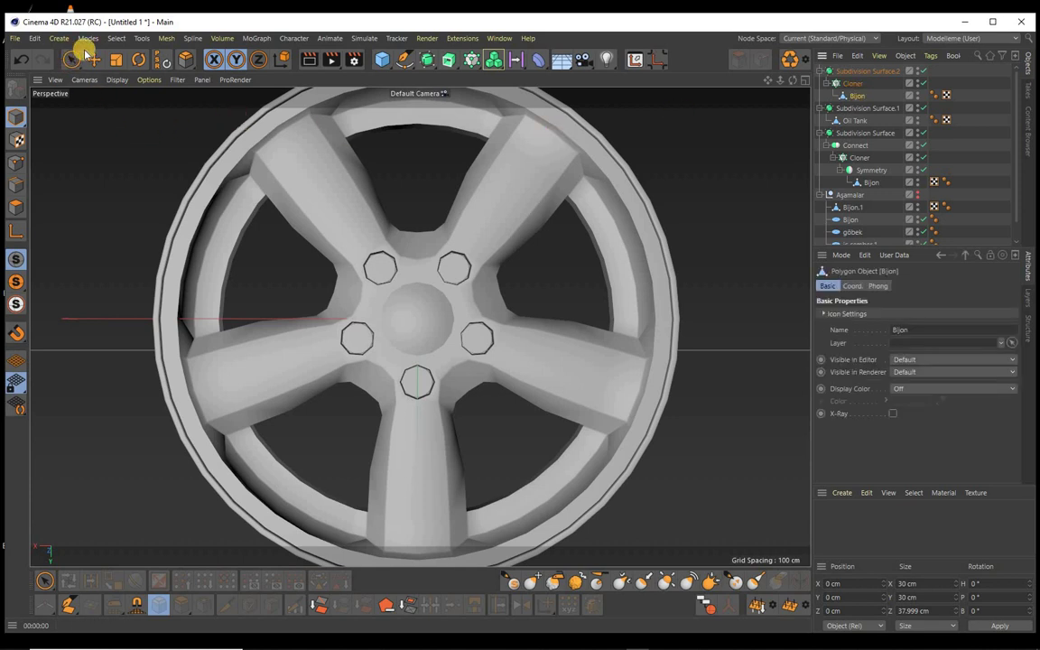
Step: Shrink the Bijon lug nuts to about 88% (26.55 cm wide) and render the angled wheel
click(116, 60)
mouse_move(733, 271)
mouse_down()
mouse_move(651, 283)
mouse_move(666, 275)
mouse_up()
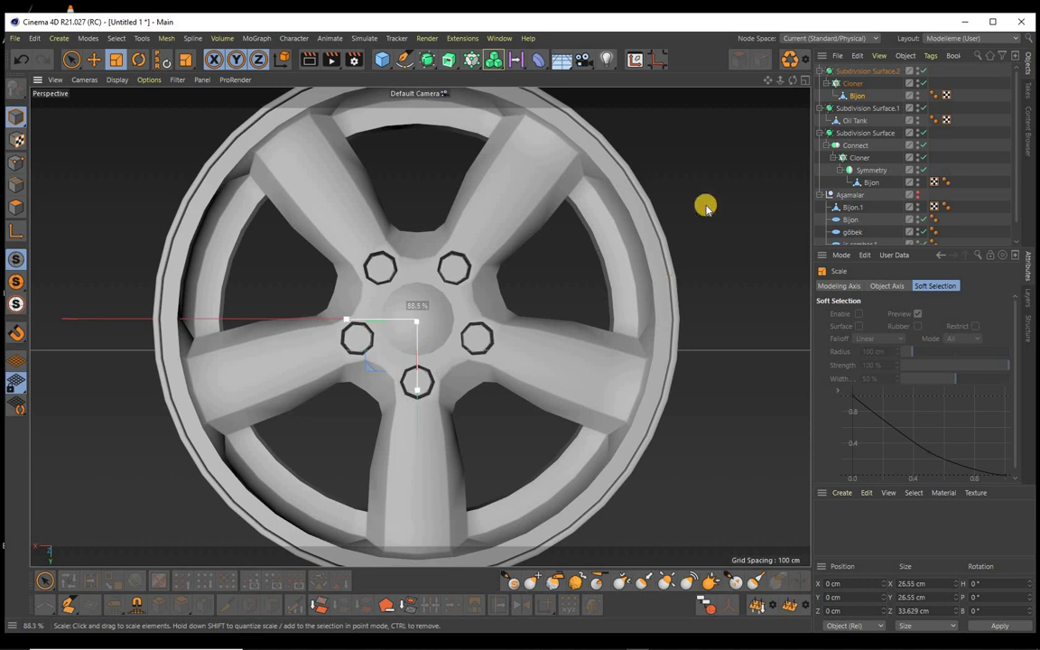
alt+drag(468, 293, 519, 325)
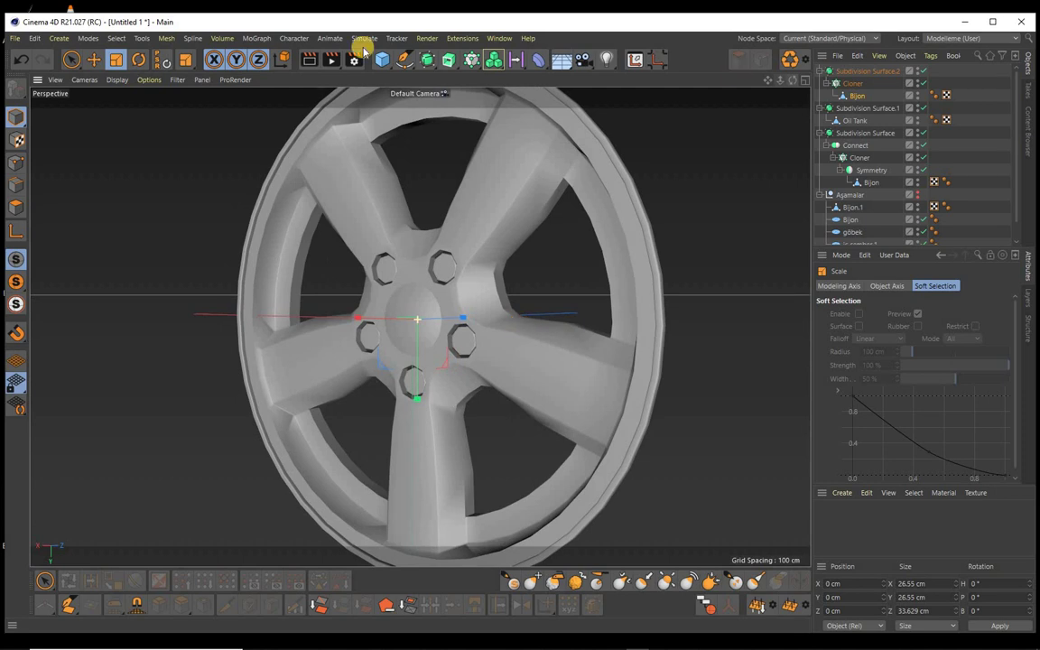
click(331, 59)
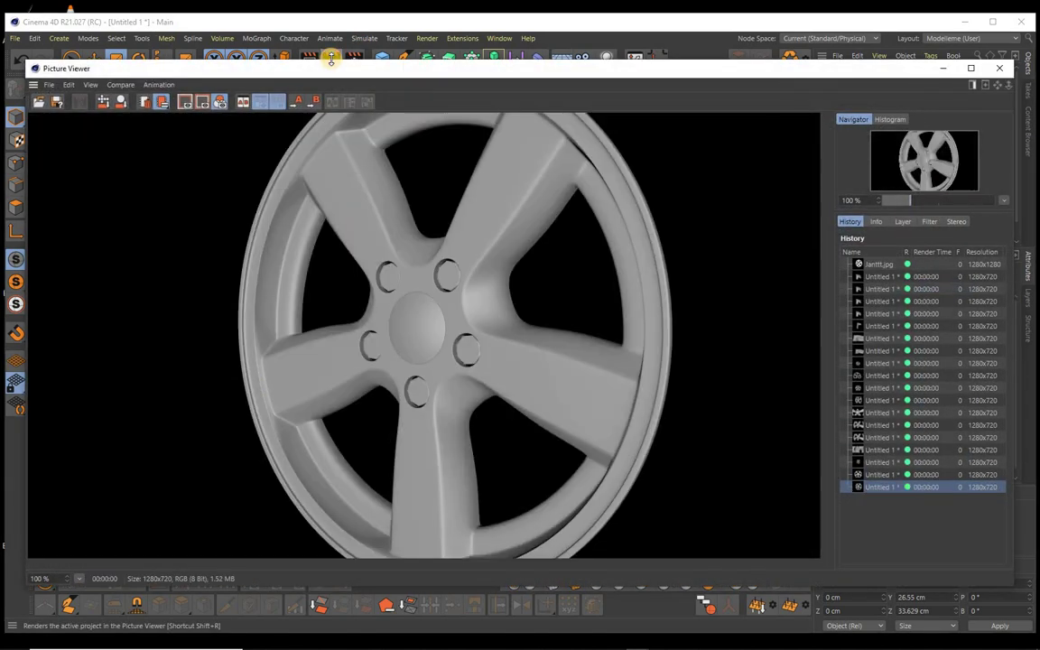
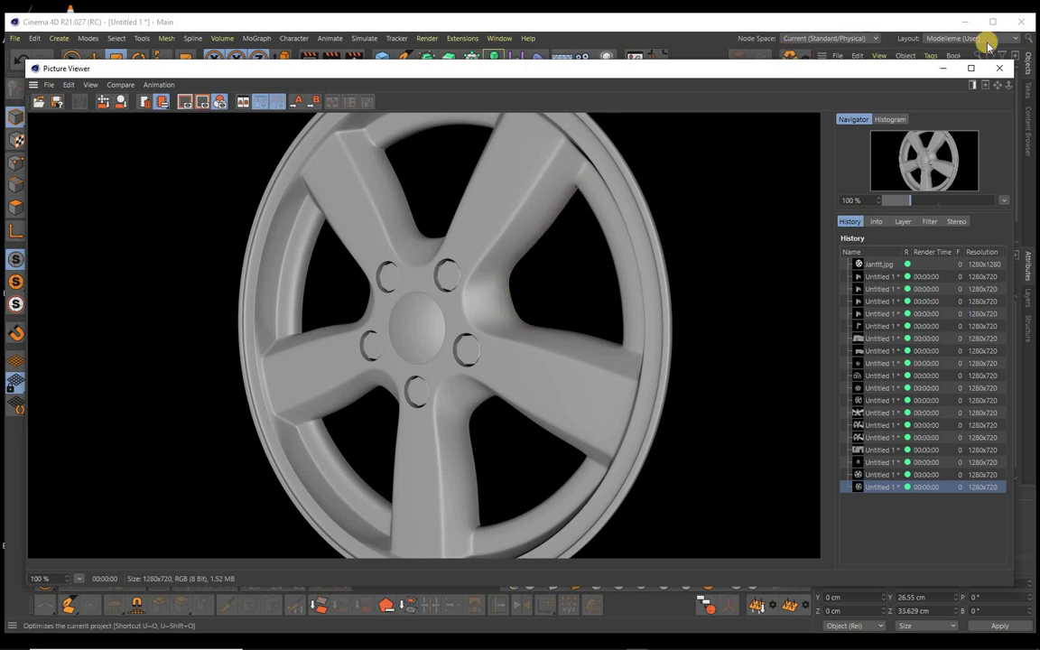
Step: Close the Picture Viewer render preview and switch from scaling to the Move tool
click(836, 74)
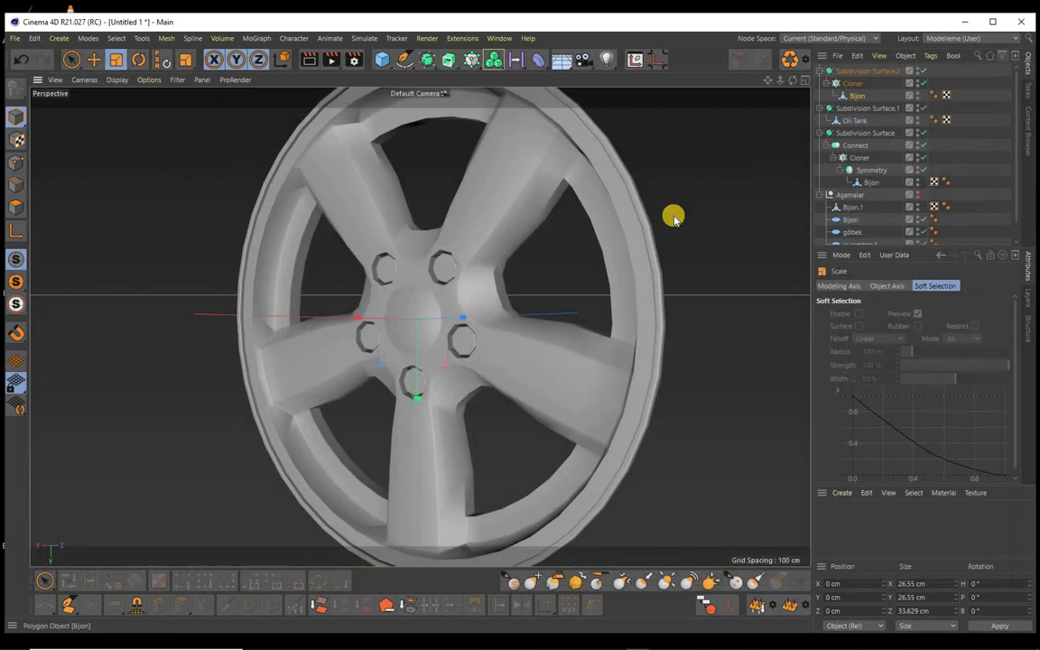
click(93, 58)
Step: Switch to Edge mode and rename the Bijon object under Symmetry to 'jant'
click(16, 184)
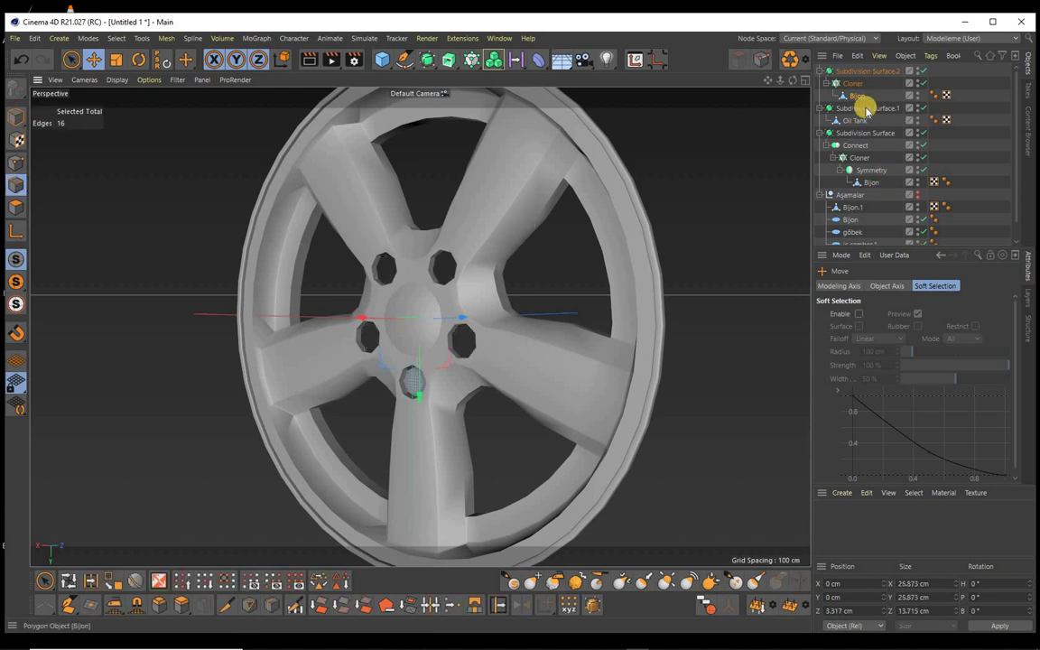
click(861, 184)
mouse_move(861, 183)
mouse_down()
mouse_move(868, 174)
mouse_move(870, 186)
mouse_up()
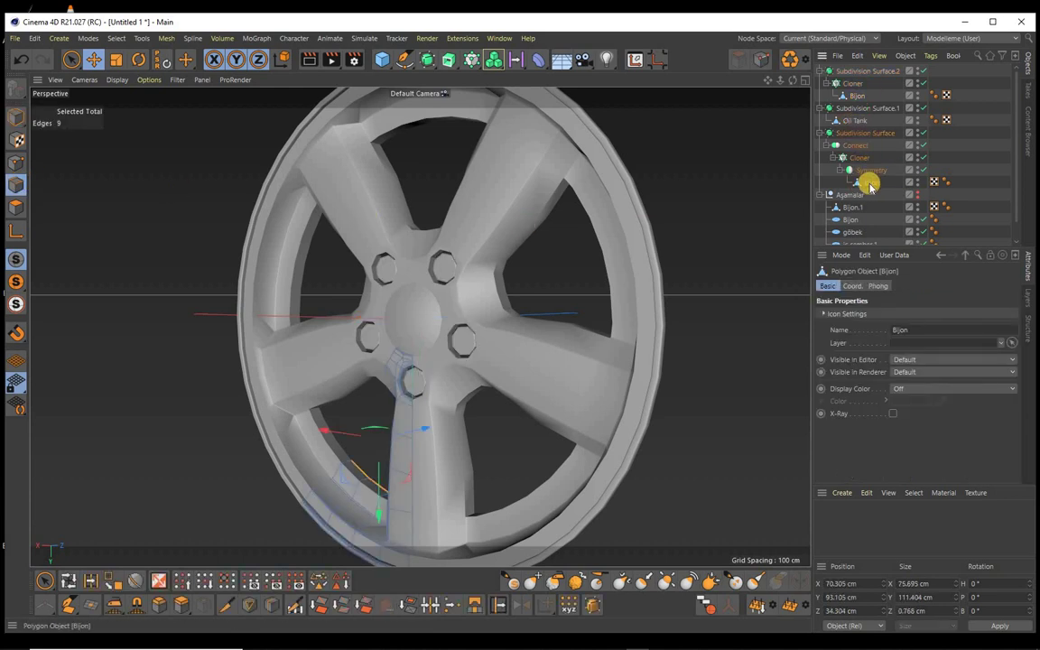
double_click(869, 184)
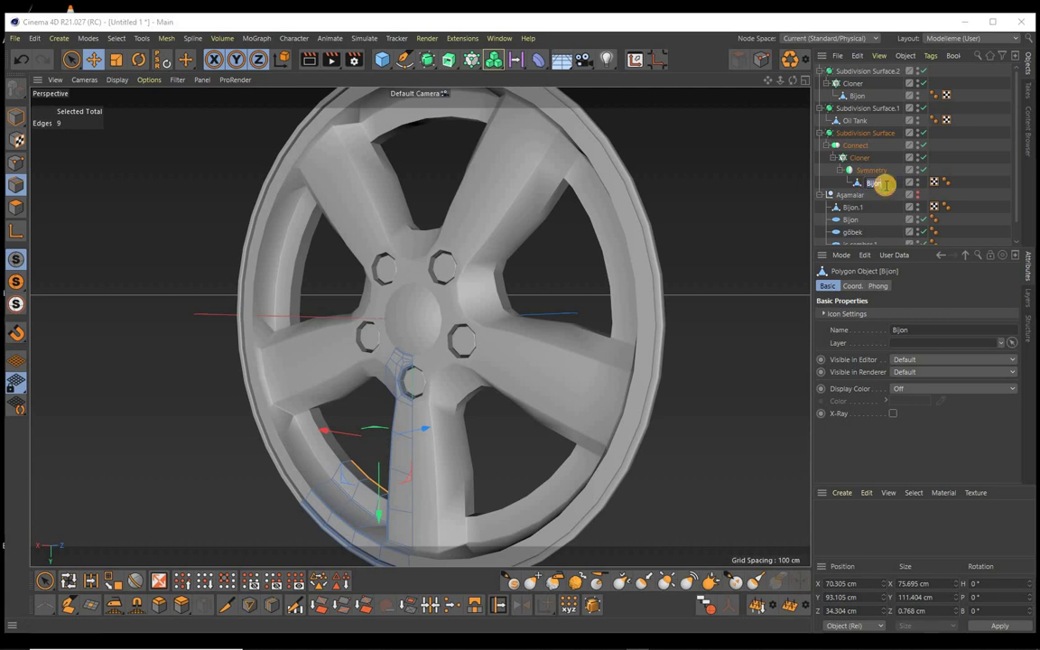
key(BackSpace)
text(jant)
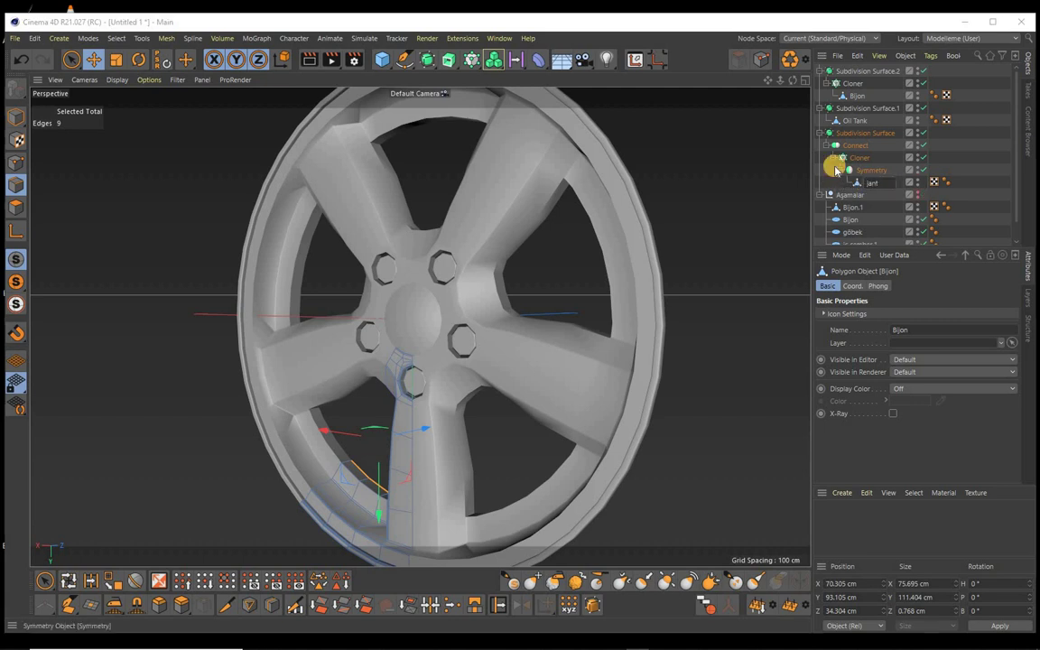
key(Return)
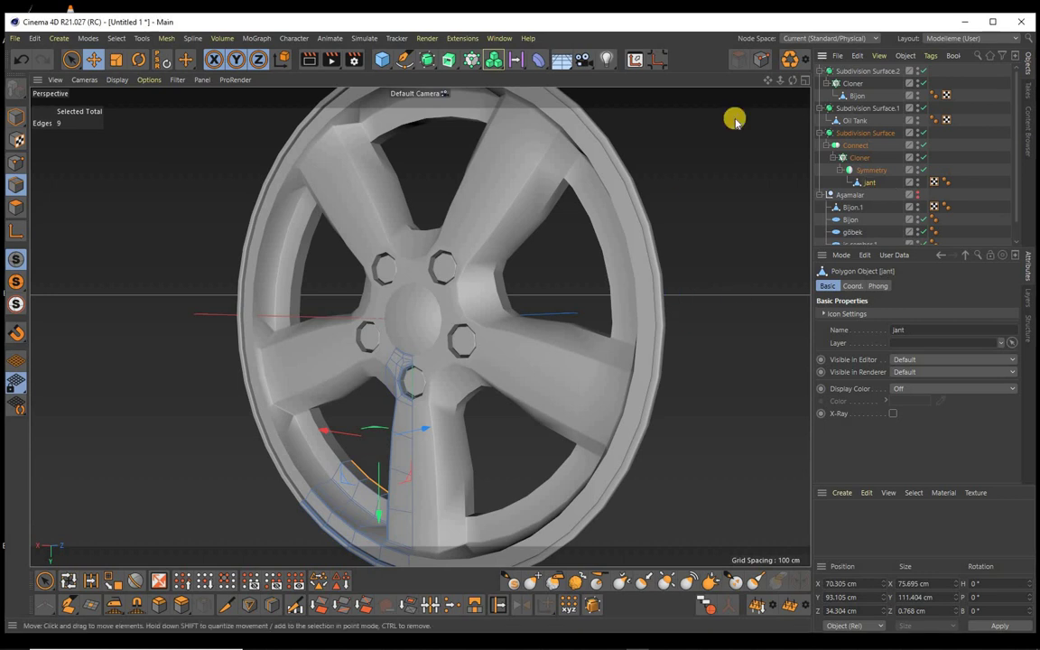
click(56, 79)
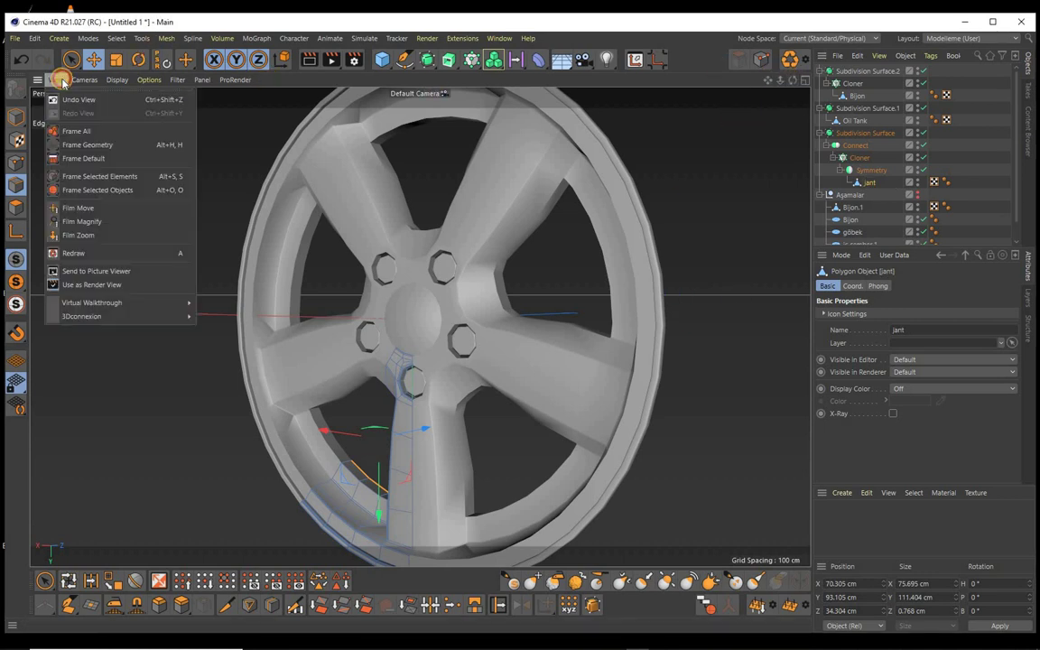
Step: Reset to the default view and select the inner edge loop where the spoke meets the rim
click(96, 158)
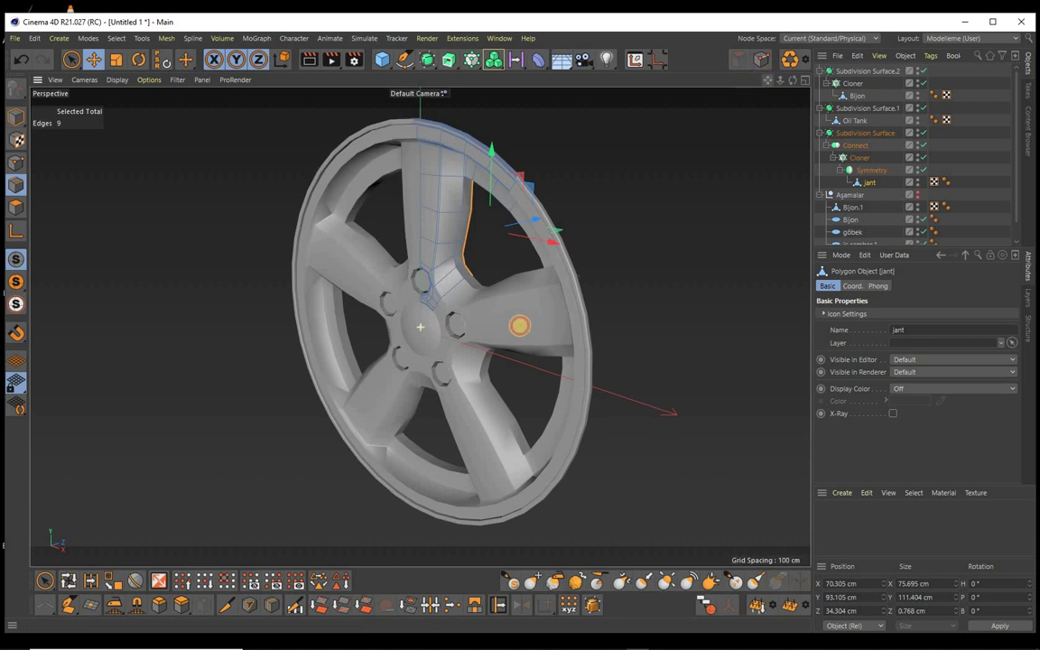
click(459, 258)
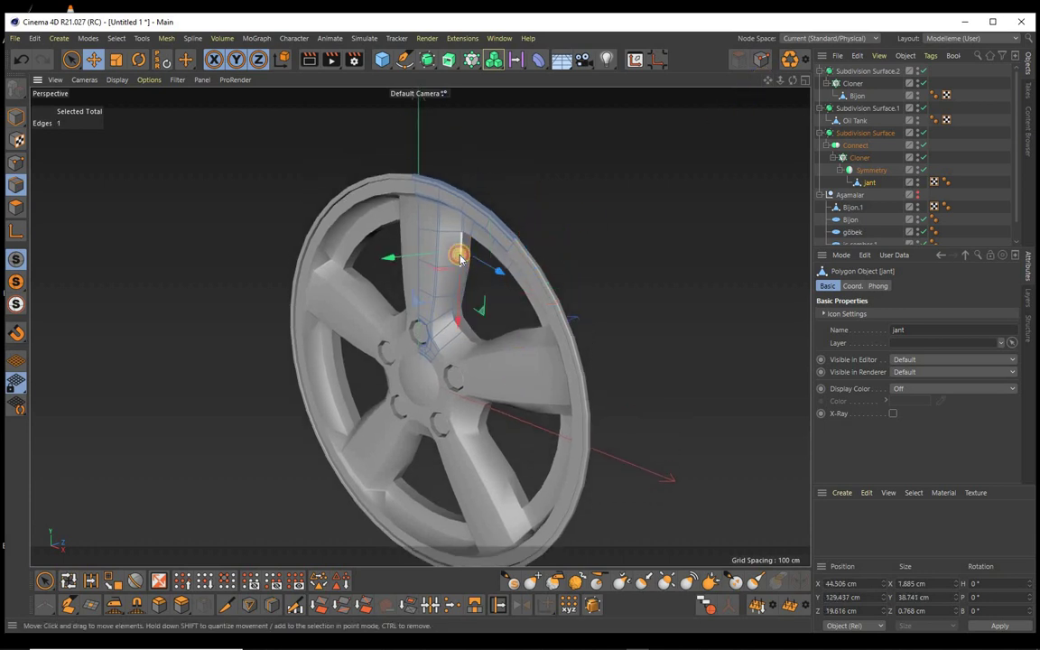
alt+drag(519, 325, 479, 256)
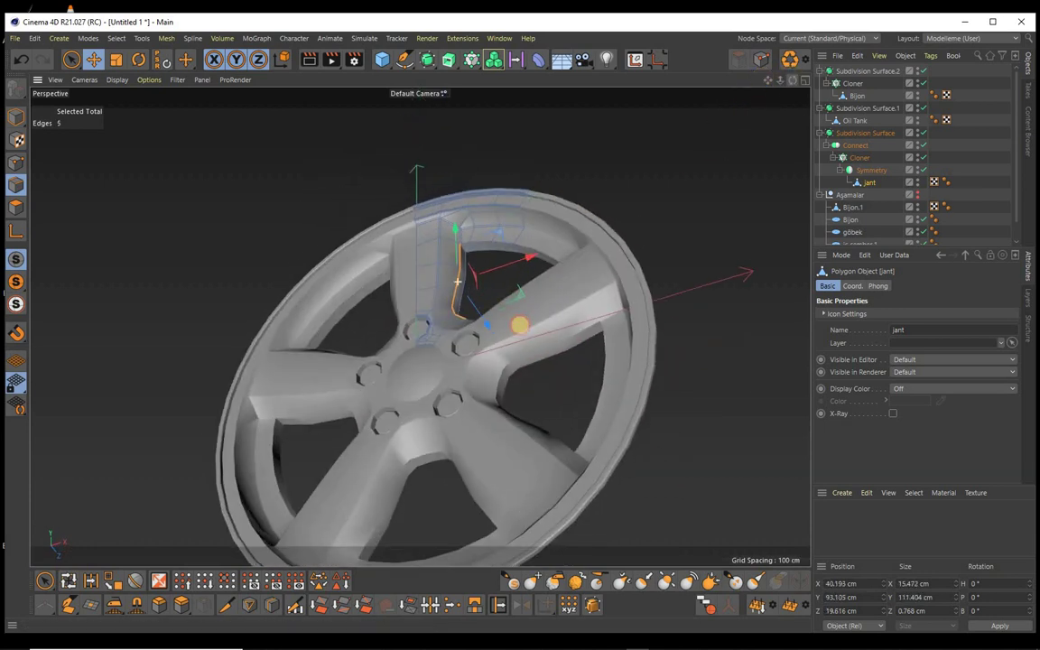
shift+click(463, 247)
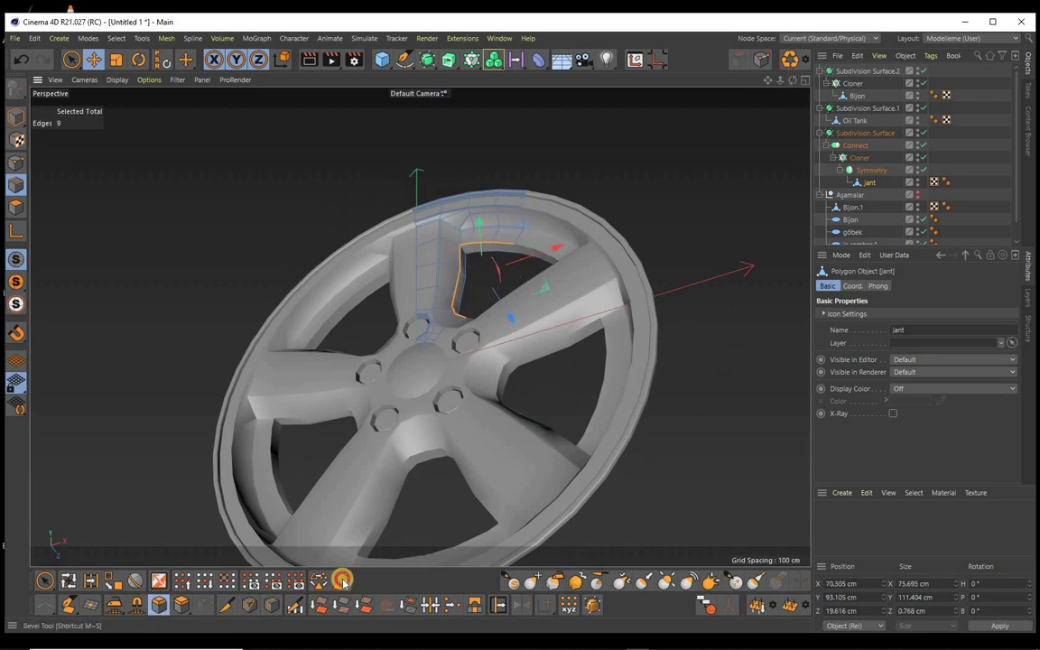
Step: Bevel the selected spoke edges with the Bevel tool and render the wheel to the Picture Viewer
click(158, 604)
click(905, 327)
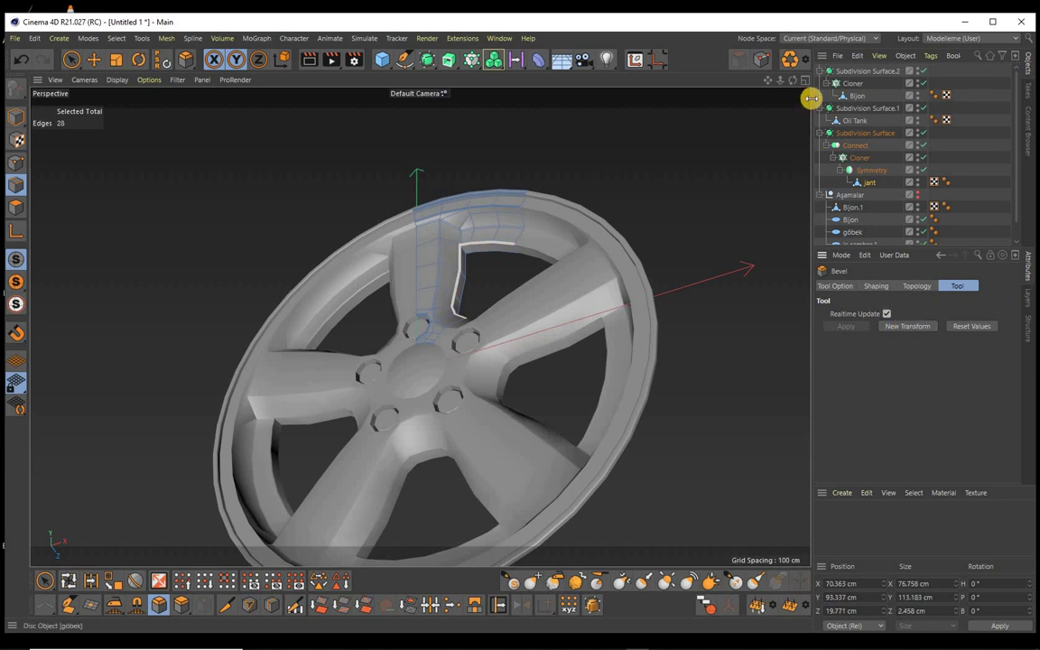
scroll(523, 324, up, 4)
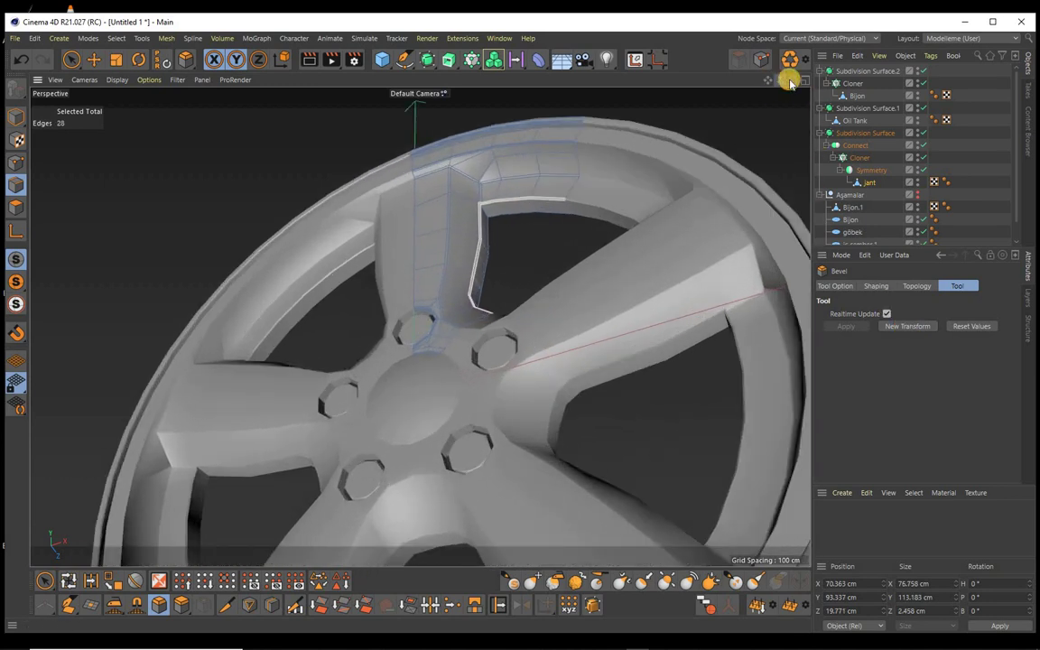
alt+drag(519, 327, 519, 324)
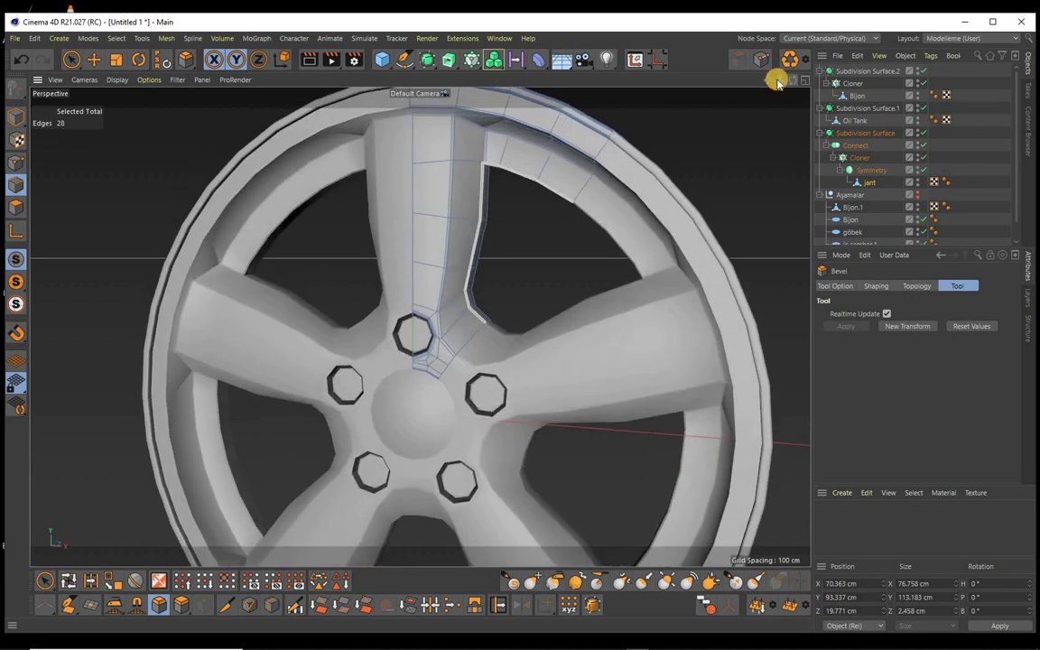
scroll(519, 324, down, 4)
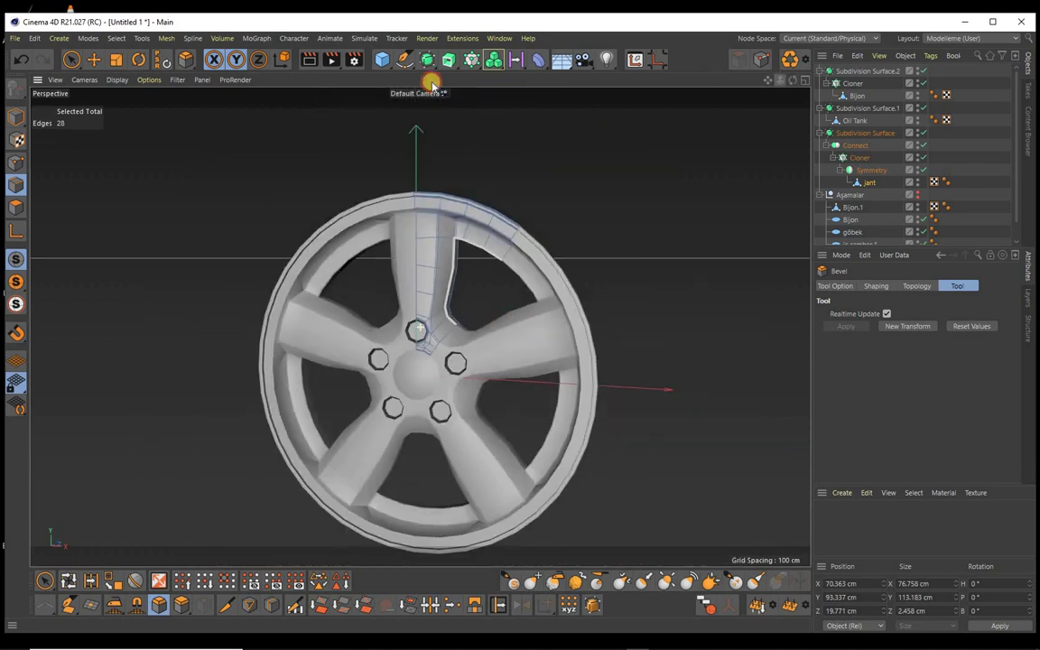
click(334, 58)
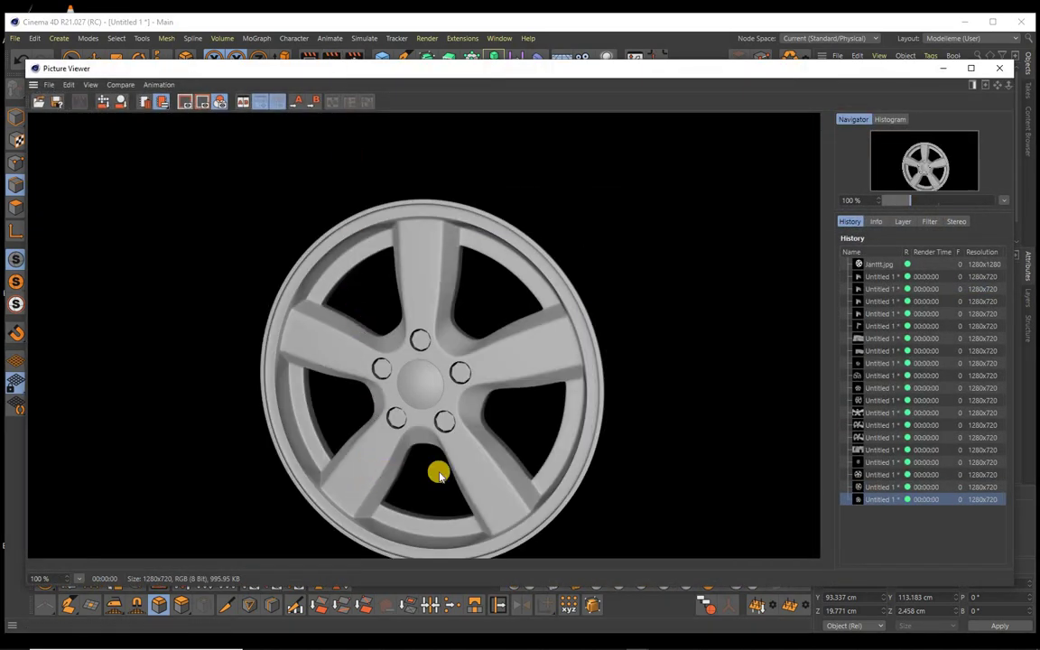